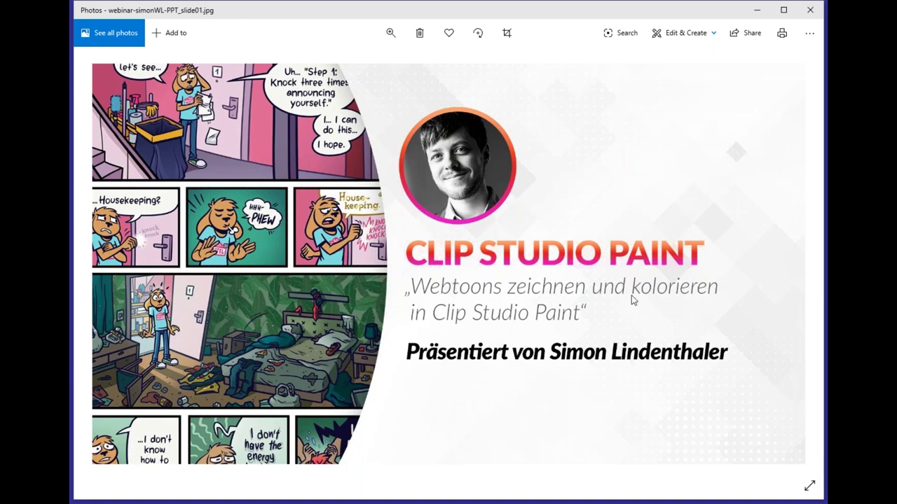
# Advance the Photos viewer from slide01 to slide02, the 'Über das Webinar' slide.
pyautogui.press('Right')
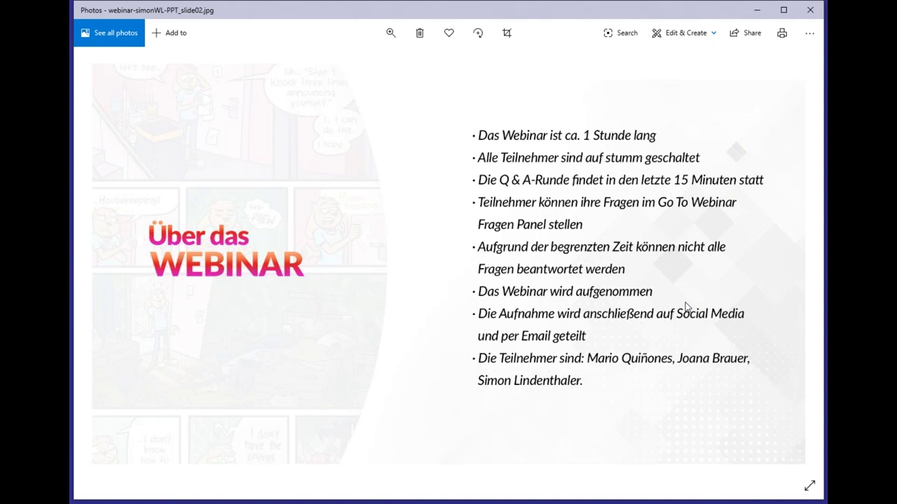
# Advance to slide03, the Clip Studio Paint slide with product boxes and links.
pyautogui.press('Right')
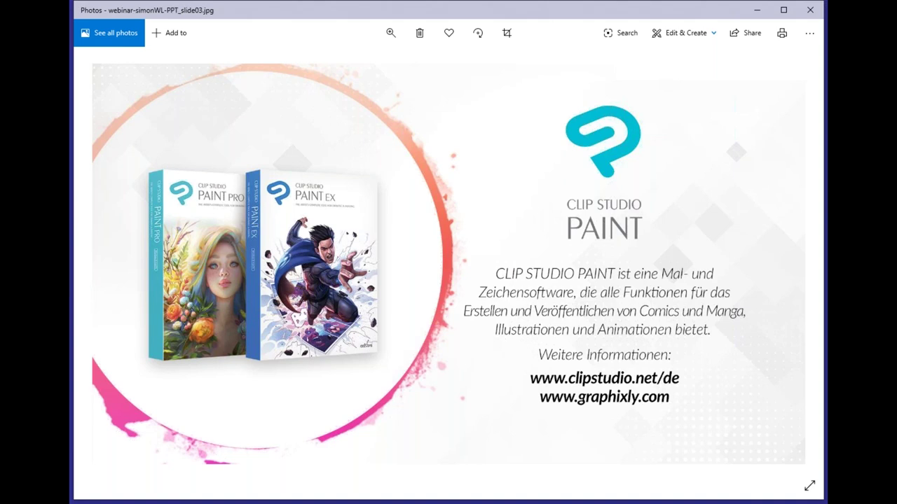
# Advance the Photos viewer past slide03 to the following slide.
pyautogui.press('Right')
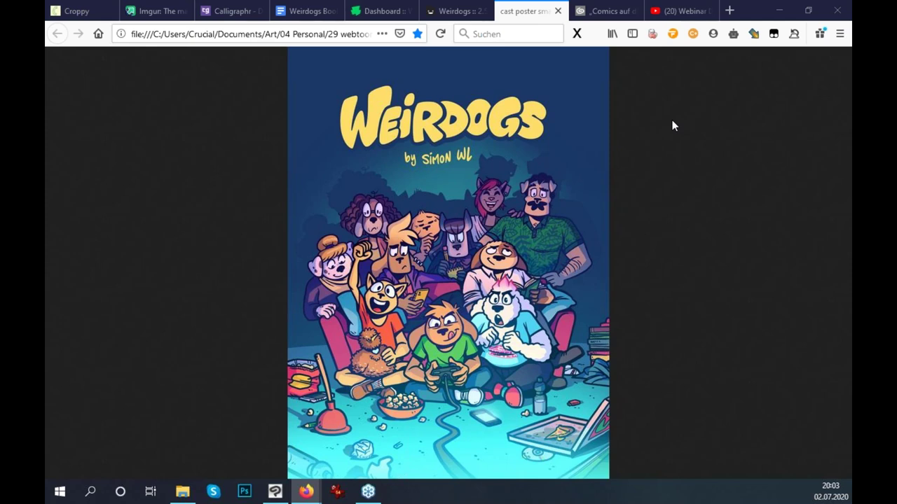
# On the Weirdogs Tapas tab, autoscroll episode 2.5 down to the 'Which achievement' panel.
pyautogui.click(451, 10)
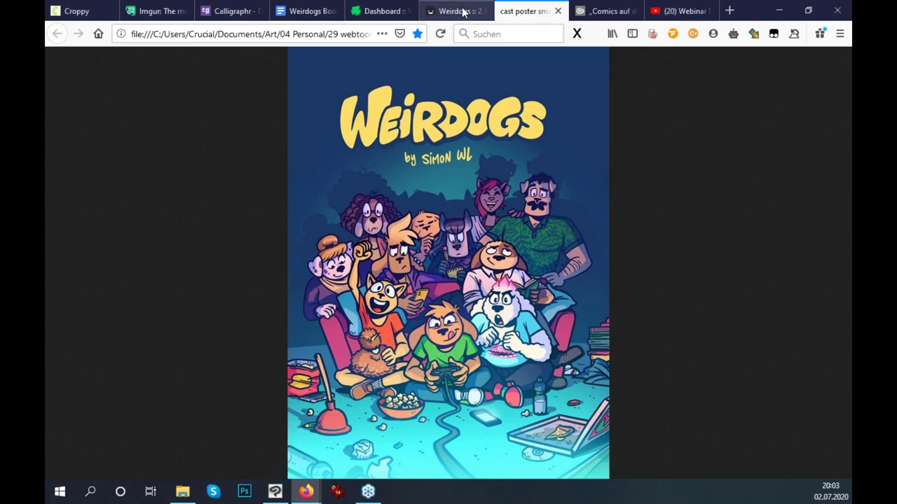
pyautogui.middleClick(640, 199)
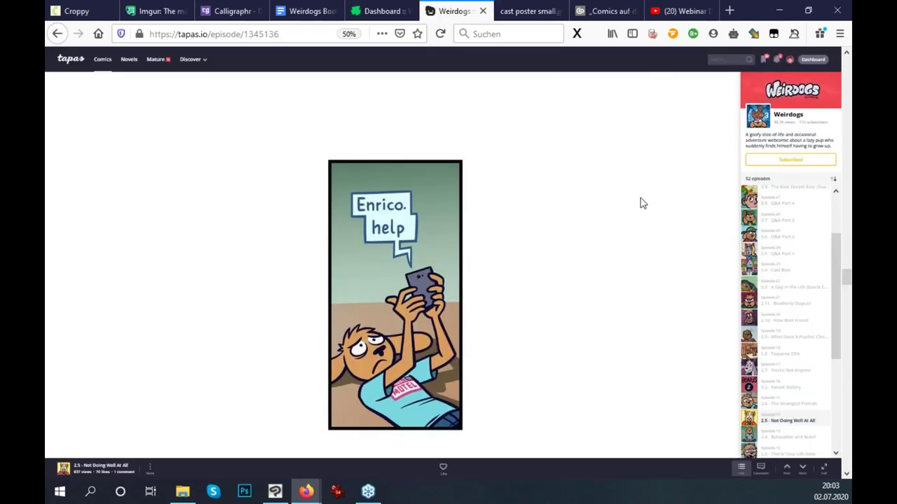
pyautogui.middleClick(648, 227)
pyautogui.middleClick(638, 251)
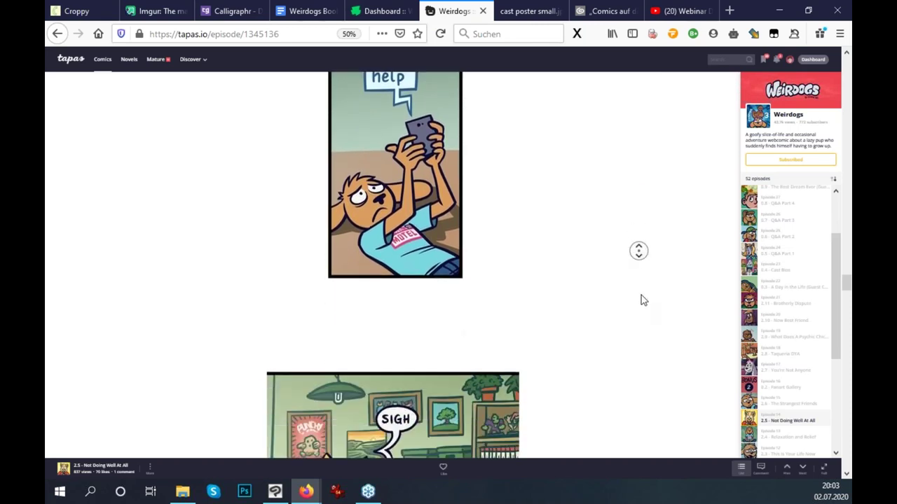
pyautogui.middleClick(638, 259)
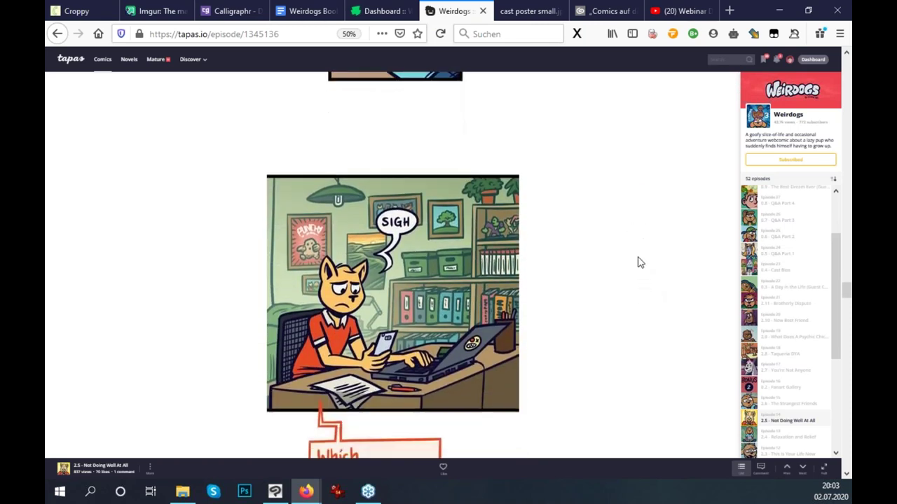
pyautogui.middleClick(636, 266)
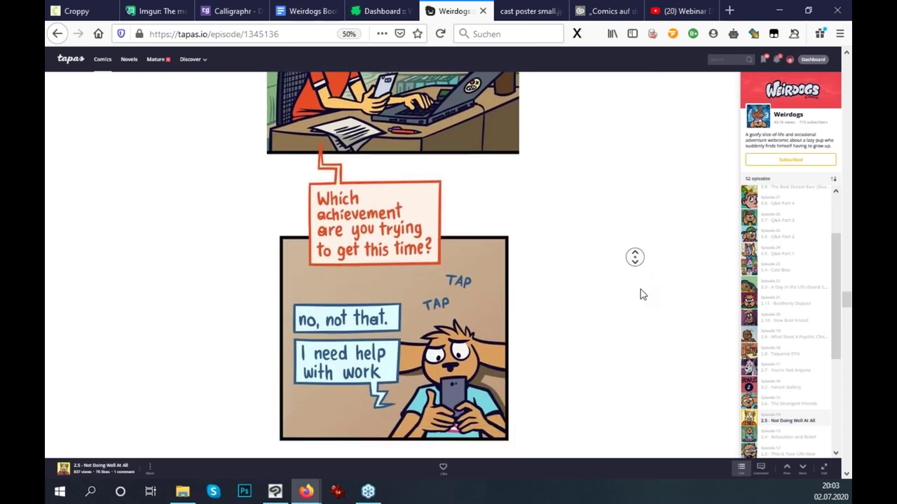
pyautogui.middleClick(639, 282)
pyautogui.middleClick(636, 277)
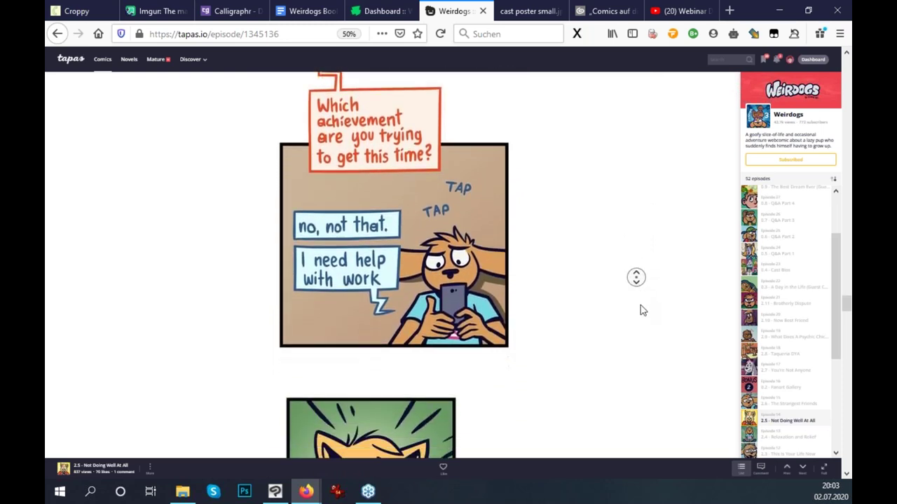
# Read on past 'yeah I got a job' to the final AAH!!! panel, then load another episode.
pyautogui.middleClick(638, 298)
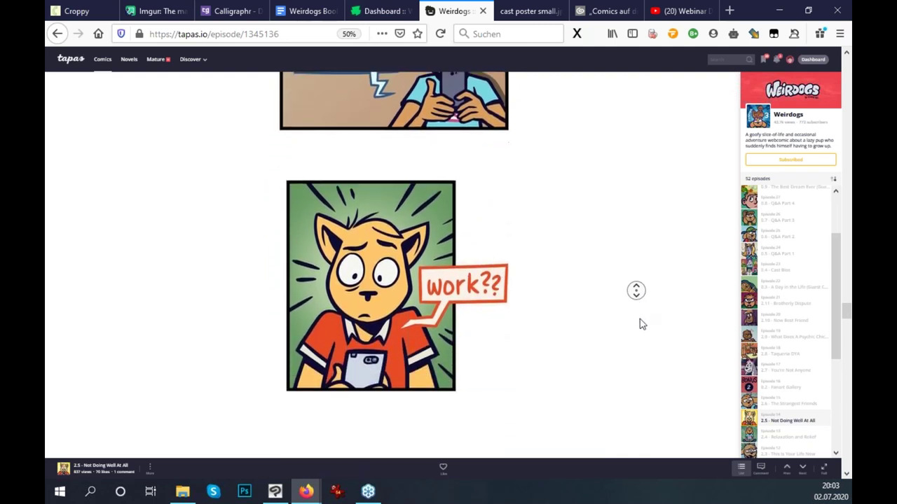
pyautogui.middleClick(632, 306)
pyautogui.middleClick(630, 281)
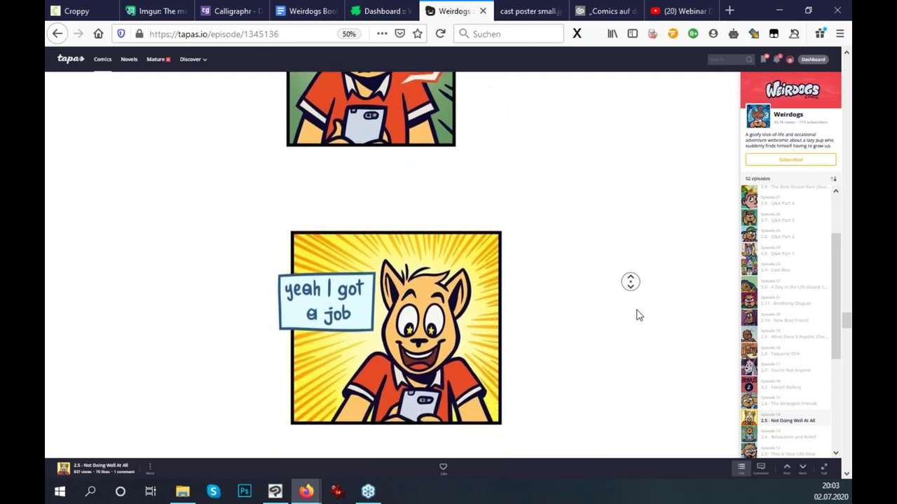
pyautogui.middleClick(634, 309)
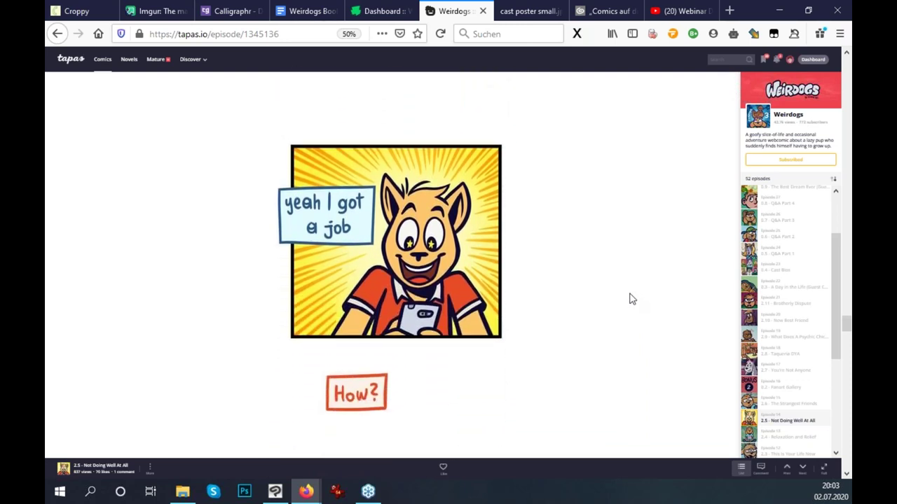
pyautogui.middleClick(631, 235)
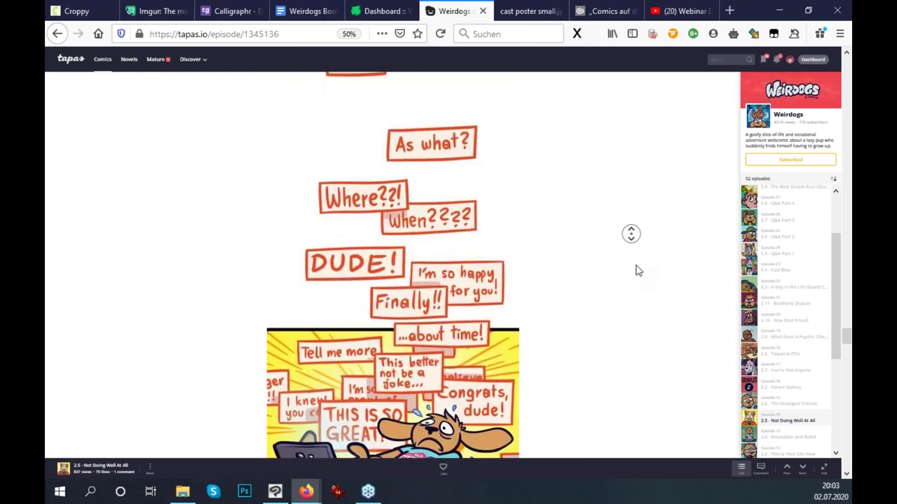
pyautogui.middleClick(633, 257)
pyautogui.middleClick(631, 269)
pyautogui.middleClick(632, 274)
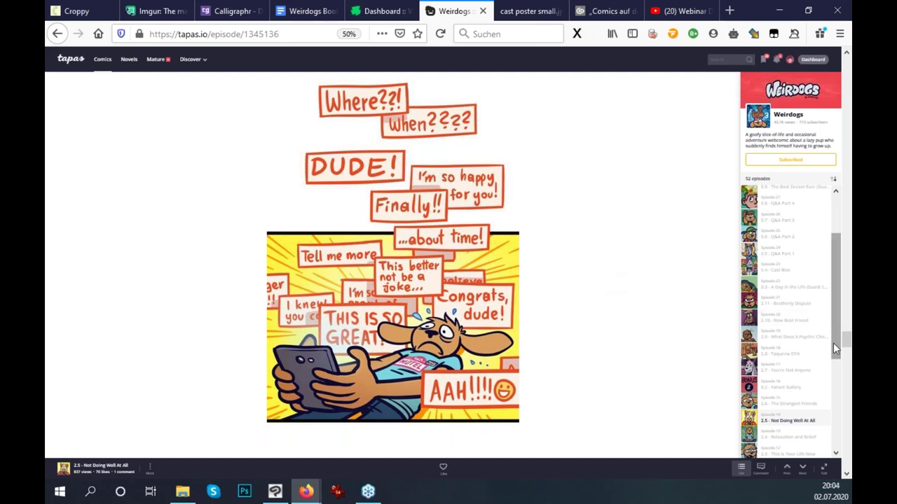
pyautogui.click(785, 435)
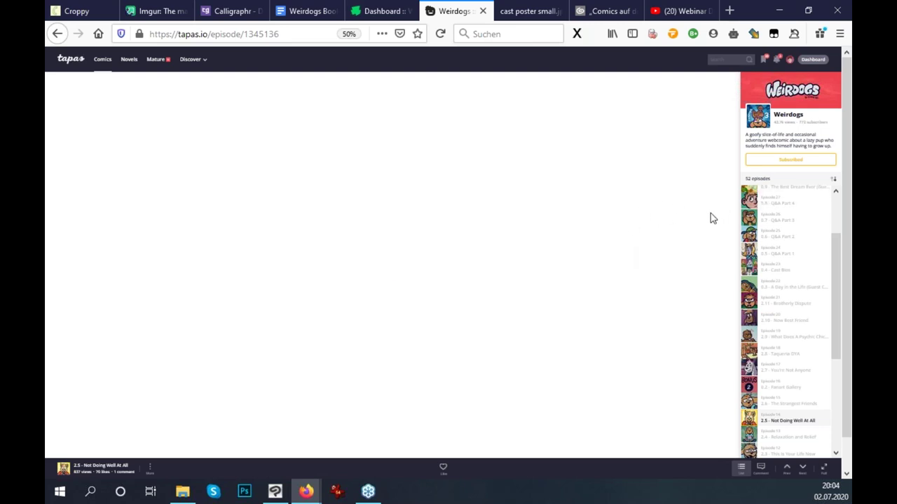
pyautogui.middleClick(649, 255)
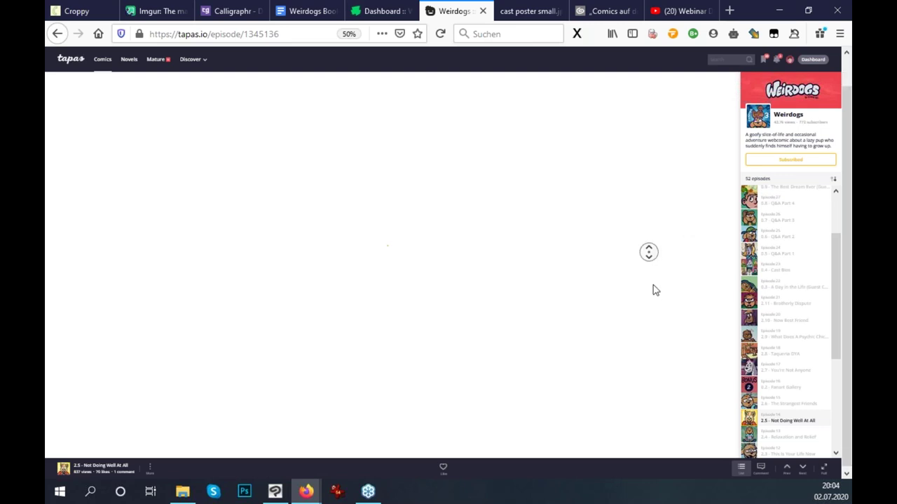
# Review the 'Comics für Print und Webtoon erstellen' Tips article, scrolling past its contents list.
pyautogui.click(531, 12)
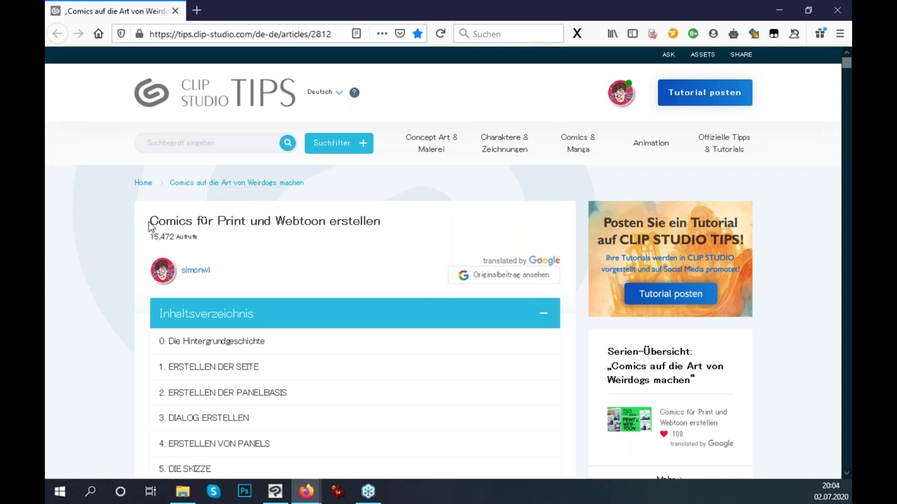
pyautogui.moveTo(149, 226); pyautogui.dragTo(369, 228)
pyautogui.click(383, 226)
pyautogui.scroll(-3, 394, 203)
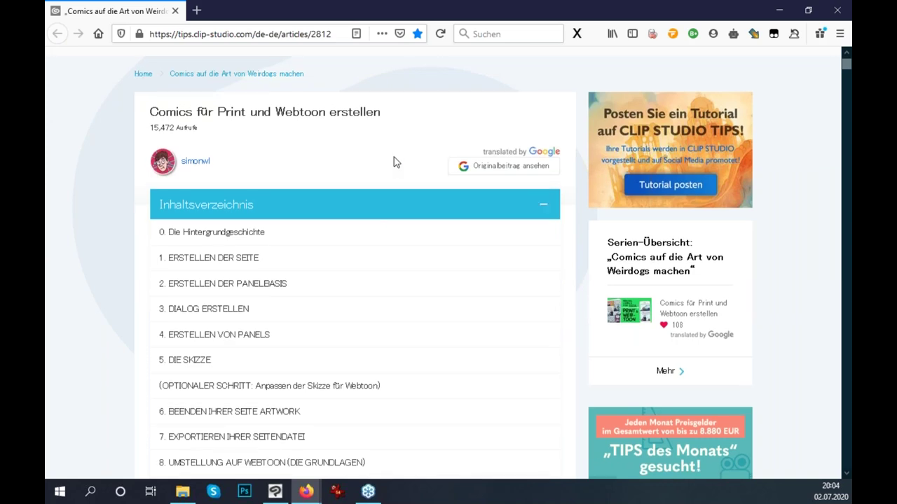
pyautogui.scroll(-3, 395, 161)
pyautogui.scroll(-3, 566, 143)
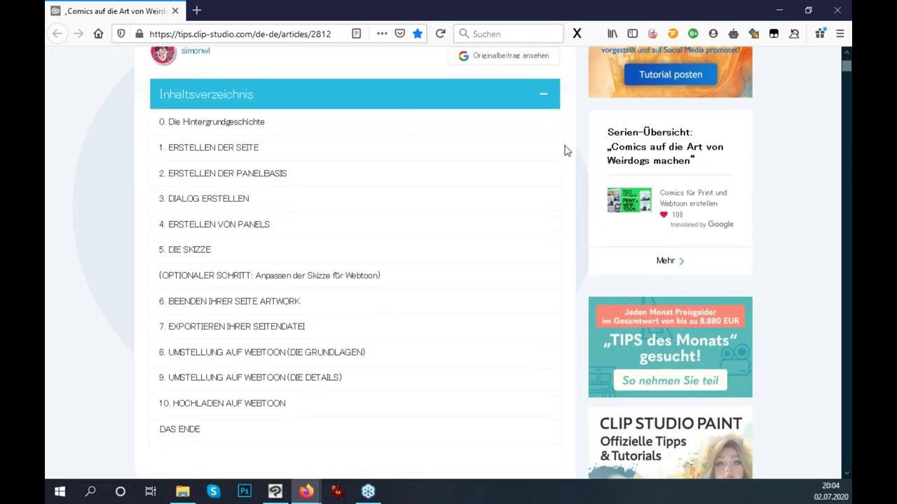
pyautogui.scroll(-3, 566, 149)
pyautogui.scroll(-3, 568, 147)
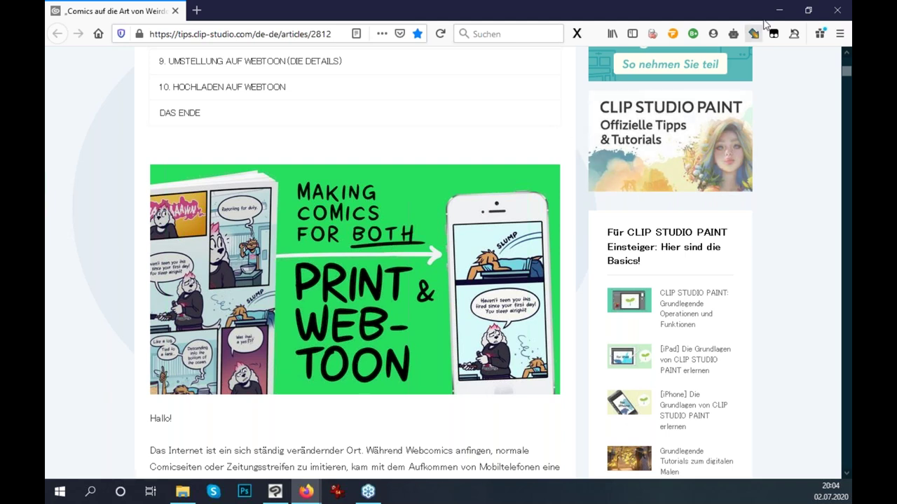
# Close the Tips article, view the German webinar video on YouTube, then minimise Firefox.
pyautogui.click(836, 19)
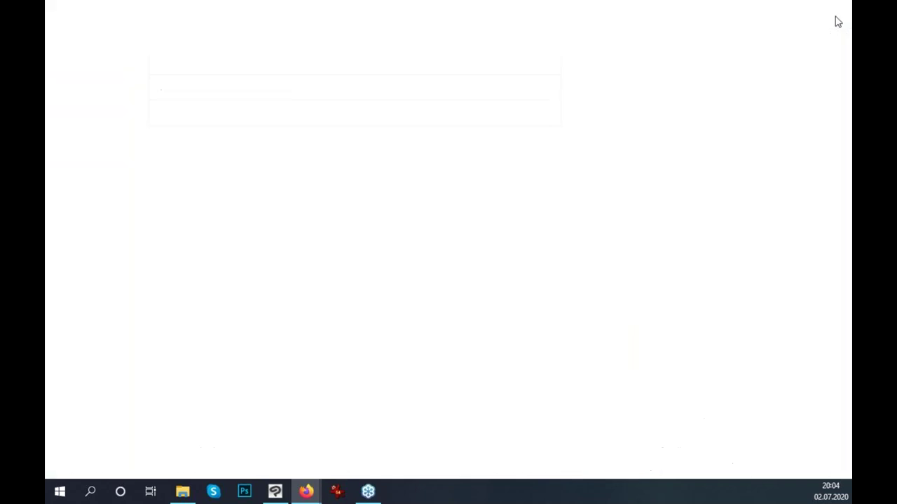
pyautogui.click(673, 11)
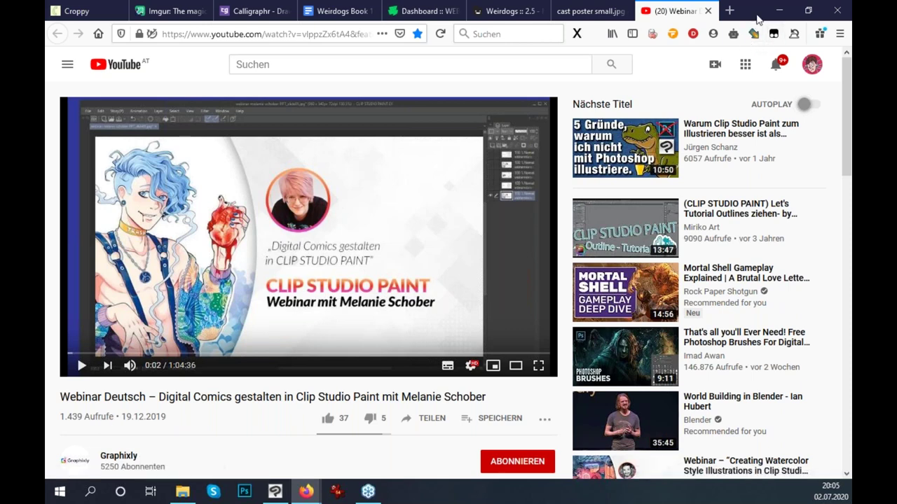
pyautogui.click(777, 11)
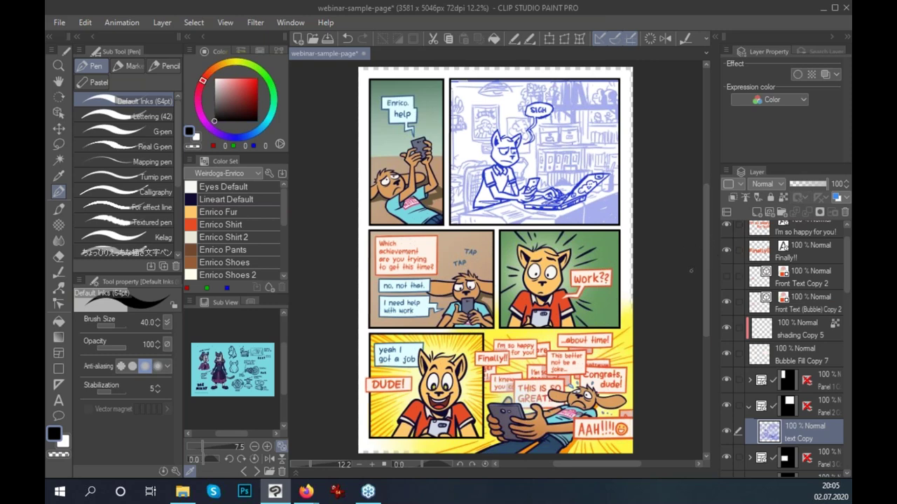
# Zoom and pan around the comic page to inspect the blue-sketched SIGH desk panel.
pyautogui.scroll(1, 637, 265)
pyautogui.moveTo(638, 265); pyautogui.dragTo(626, 282)
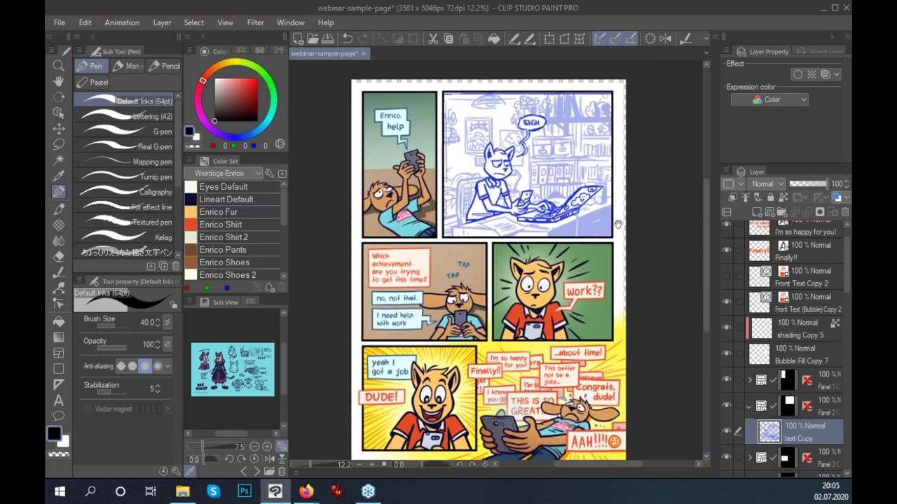
pyautogui.scroll(3, 617, 224)
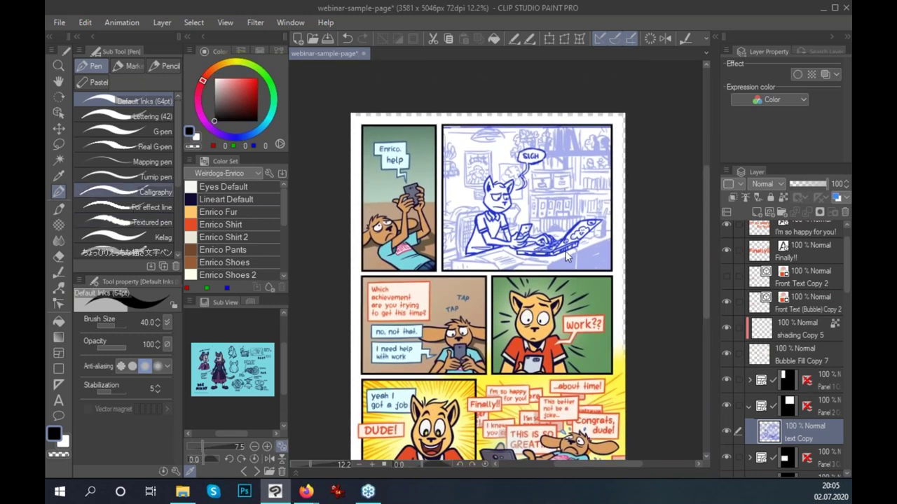
pyautogui.moveTo(706, 239)
pyautogui.mouseDown()
pyautogui.moveTo(705, 259)
pyautogui.moveTo(663, 257)
pyautogui.mouseUp()
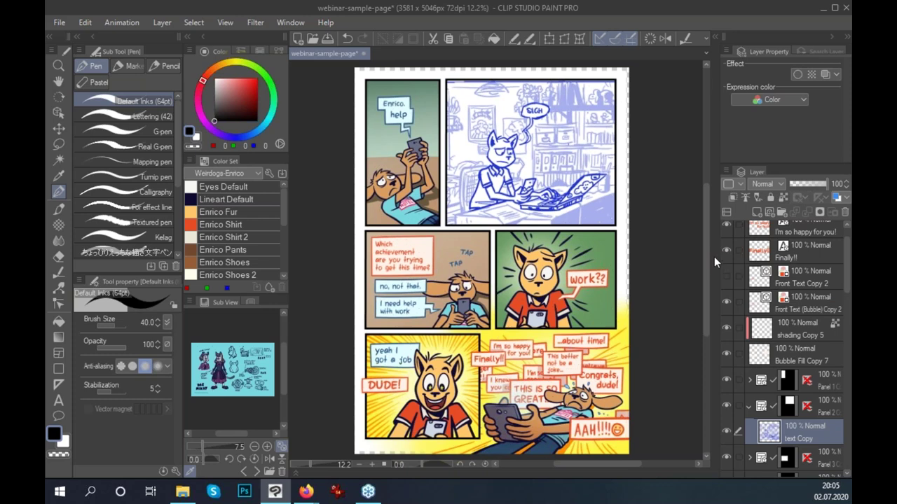
# Bring Firefox back to the Weirdogs Tapas tab and scroll down through episode 2.4.
pyautogui.click(306, 491)
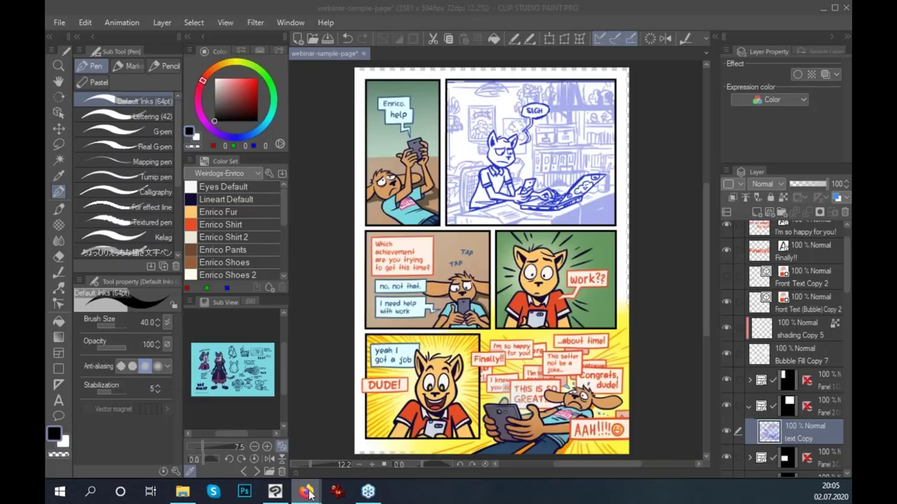
pyautogui.click(359, 442)
pyautogui.click(519, 13)
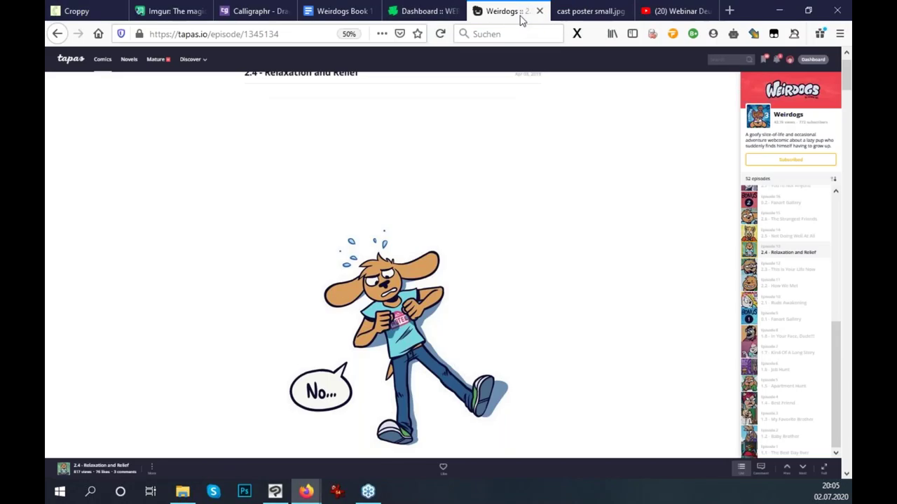
pyautogui.scroll(-3, 550, 294)
pyautogui.scroll(-3, 552, 281)
pyautogui.scroll(-1, 551, 260)
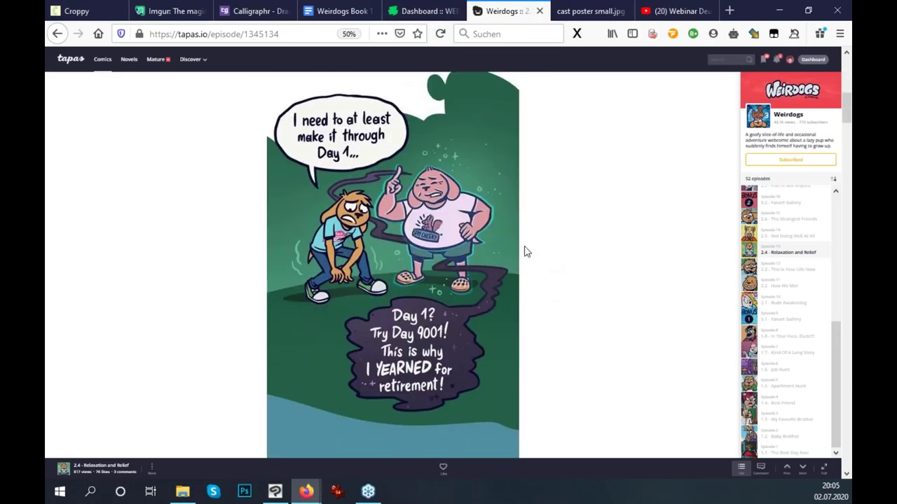
pyautogui.scroll(-1, 525, 250)
pyautogui.scroll(-2, 521, 249)
pyautogui.scroll(-2, 521, 249)
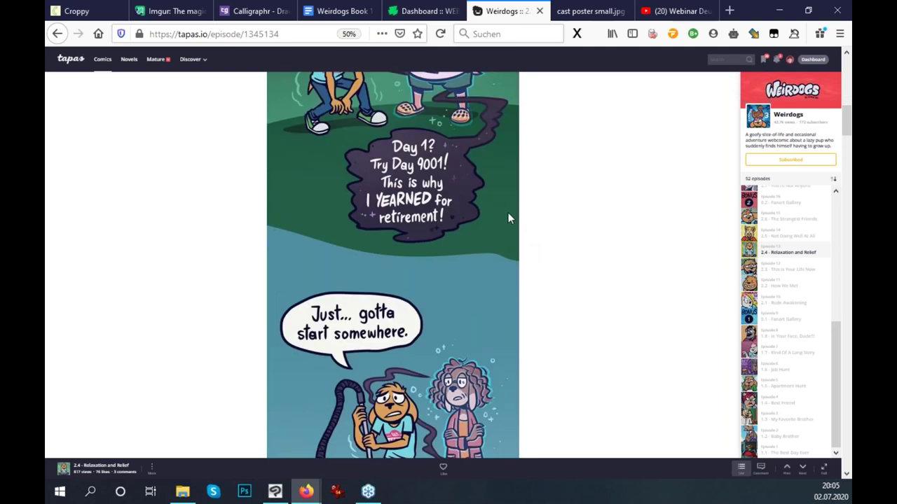
pyautogui.scroll(-2, 507, 224)
pyautogui.scroll(-1, 508, 234)
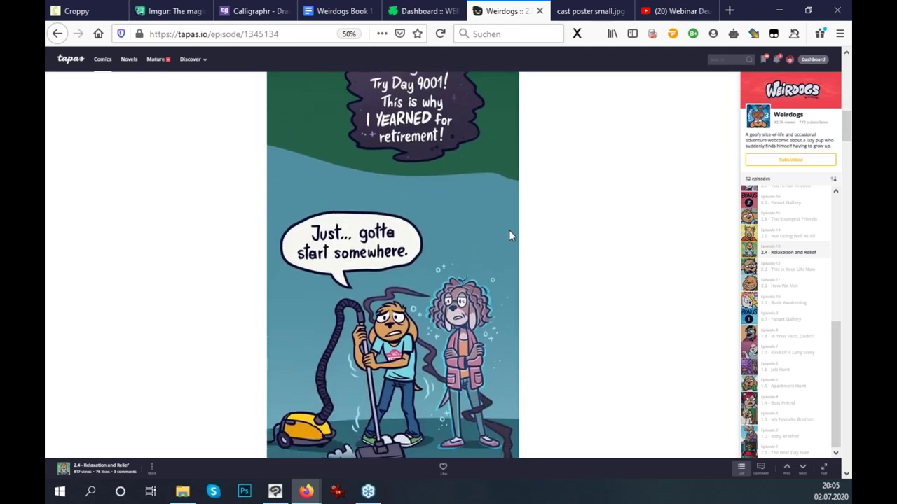
pyautogui.scroll(-1, 518, 231)
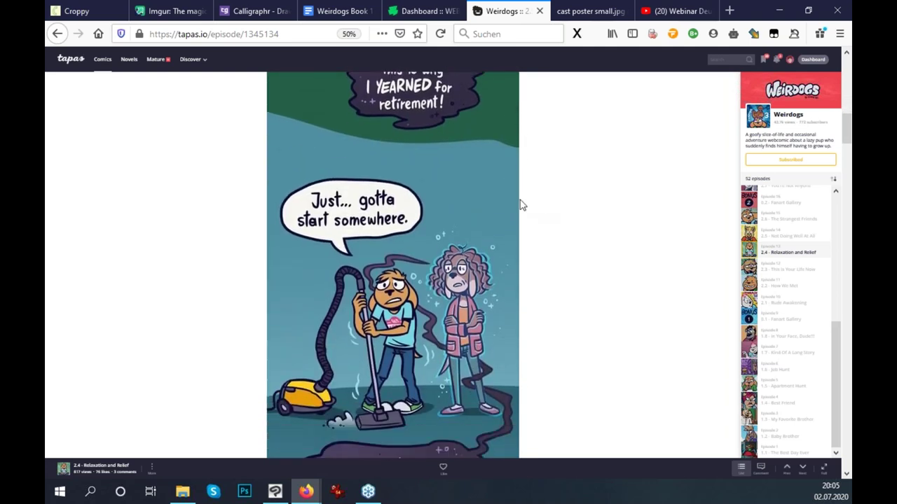
pyautogui.scroll(-2, 558, 204)
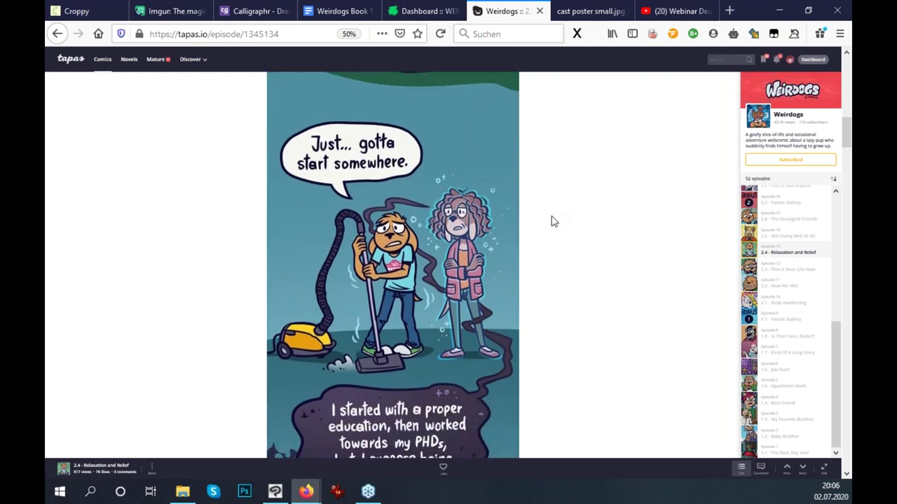
# Autoscroll to the 'You already did, you giant baby!' panel, then return to Clip Studio Paint.
pyautogui.middleClick(548, 219)
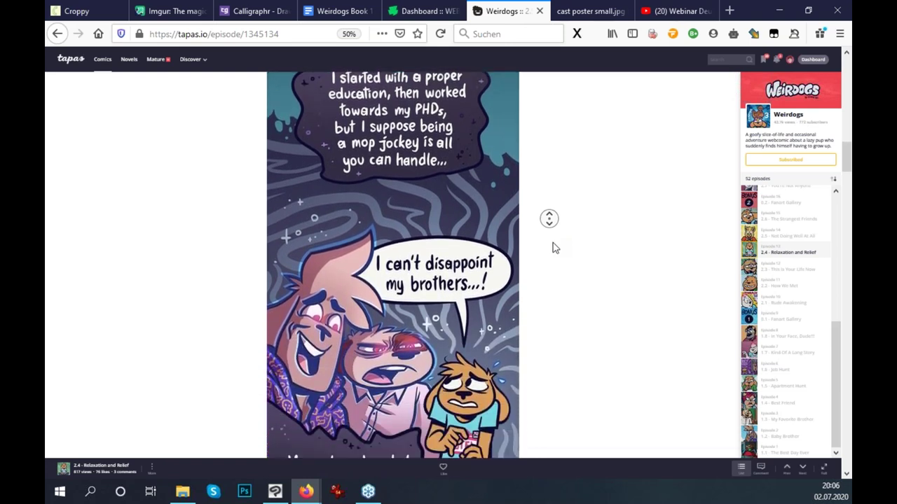
pyautogui.middleClick(553, 244)
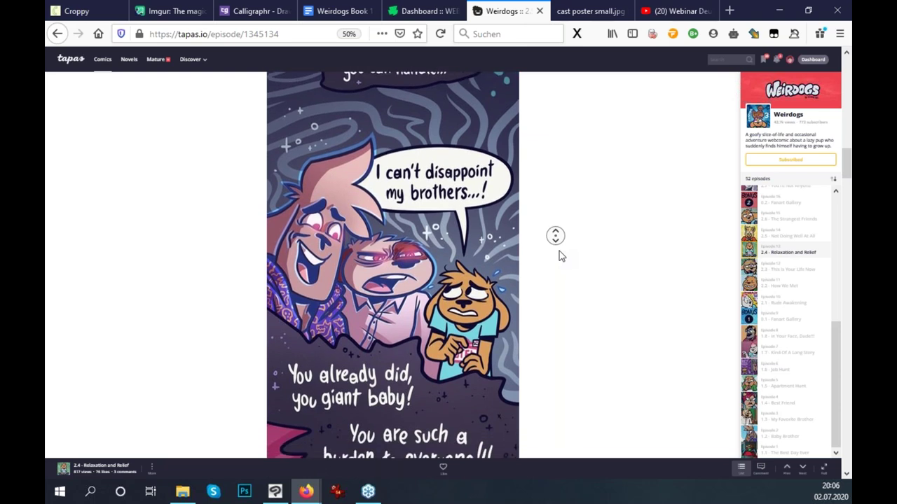
pyautogui.middleClick(560, 256)
pyautogui.middleClick(558, 240)
pyautogui.middleClick(564, 252)
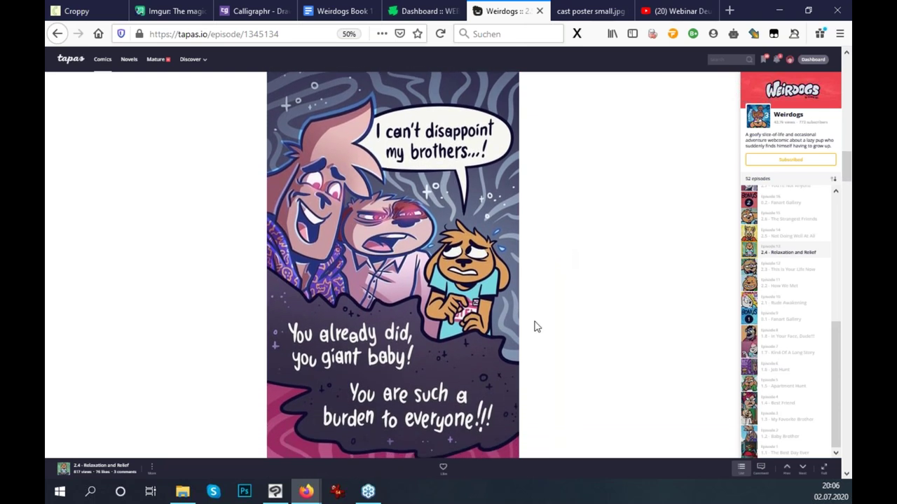
pyautogui.click(284, 493)
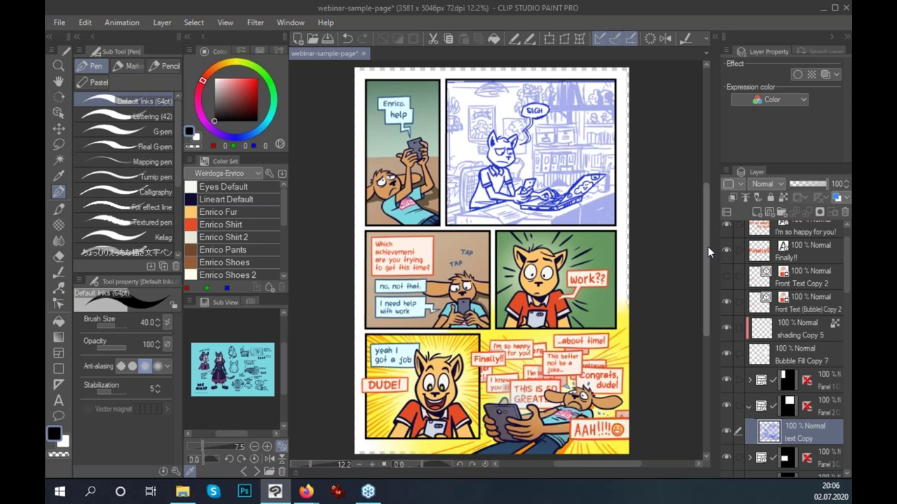
# Zoom into the SIGH desk panel and fade the text Copy sketch layer to 20% opacity.
pyautogui.scroll(3, 712, 247)
pyautogui.scroll(3, 497, 266)
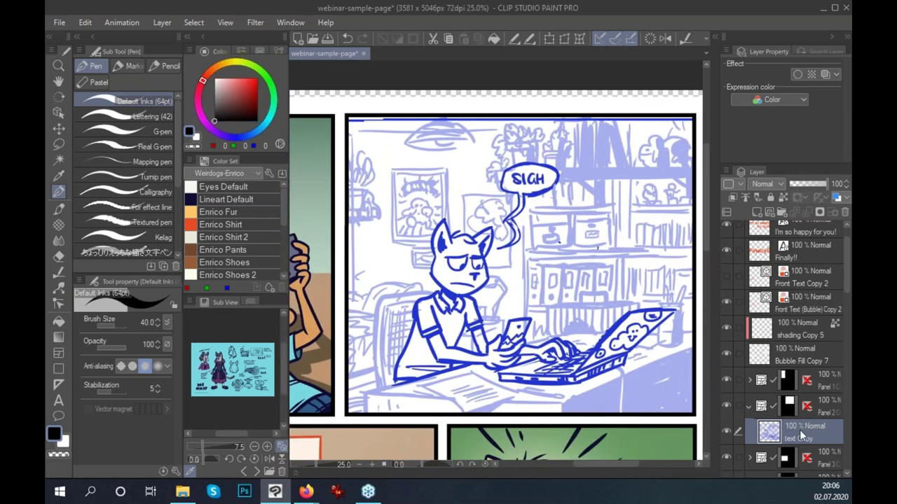
pyautogui.moveTo(637, 305); pyautogui.dragTo(630, 306)
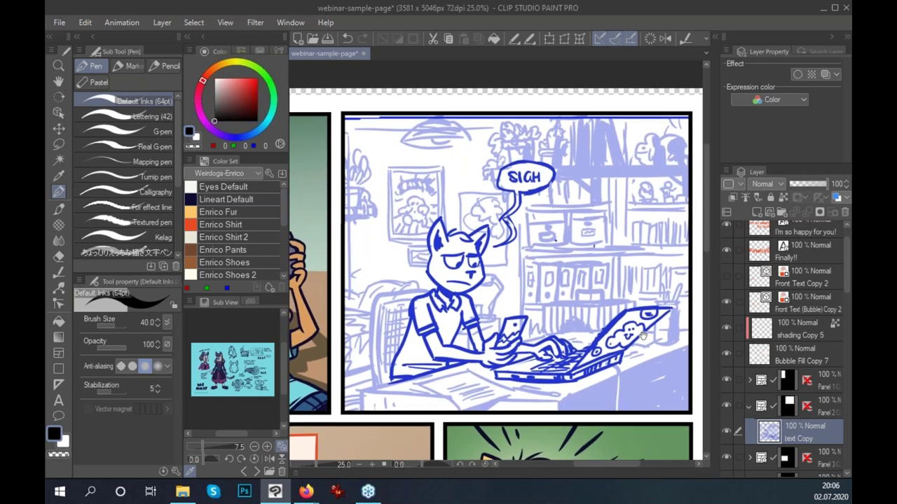
pyautogui.scroll(-1, 601, 312)
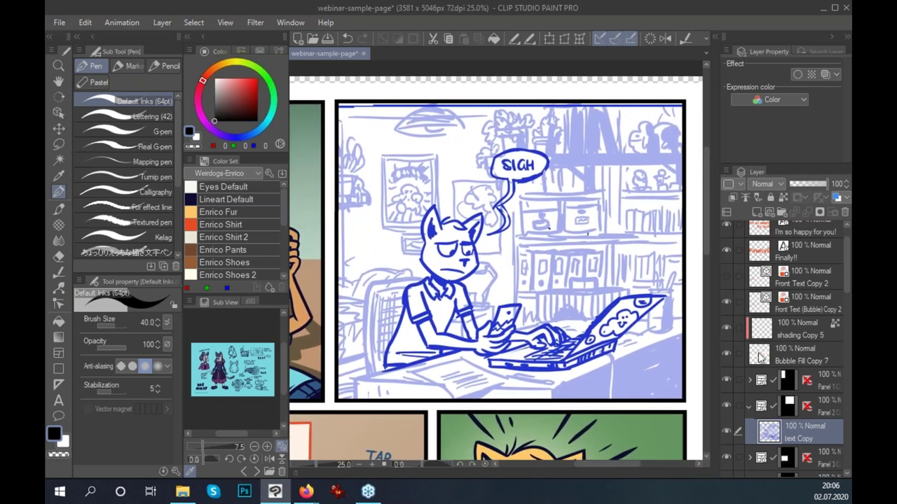
pyautogui.scroll(-1, 644, 310)
pyautogui.moveTo(806, 185); pyautogui.dragTo(800, 185)
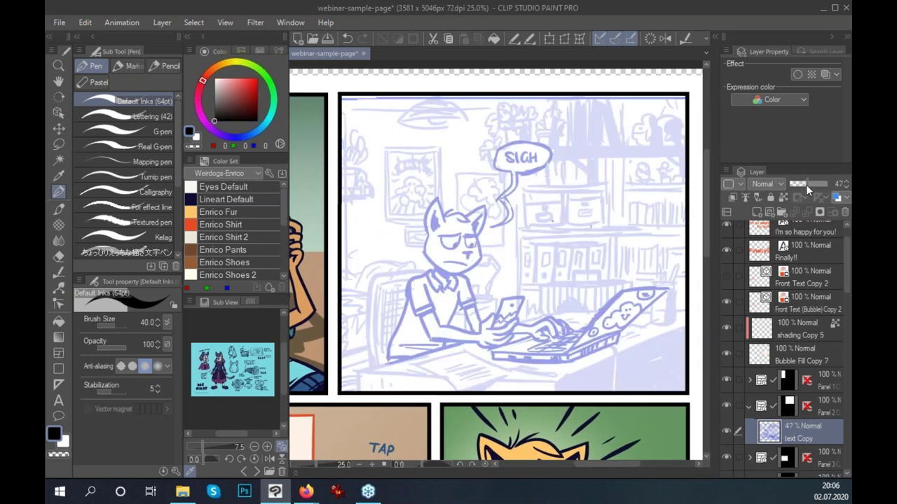
pyautogui.moveTo(633, 315); pyautogui.dragTo(624, 302)
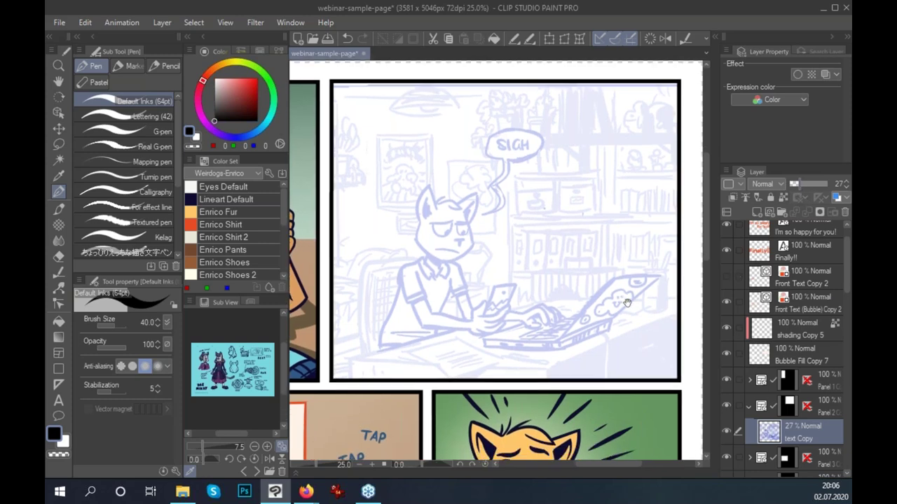
pyautogui.moveTo(496, 313); pyautogui.dragTo(564, 334)
pyautogui.moveTo(624, 304); pyautogui.dragTo(626, 292)
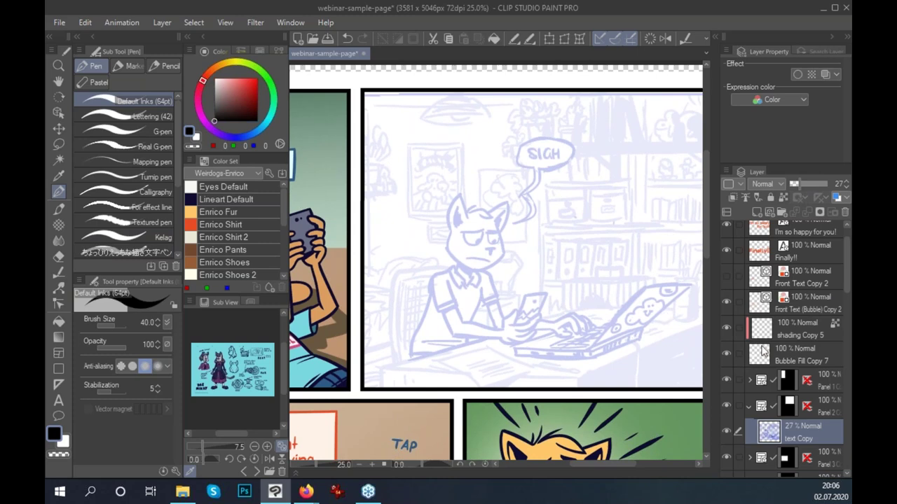
pyautogui.click(797, 187)
pyautogui.moveTo(797, 187); pyautogui.dragTo(800, 186)
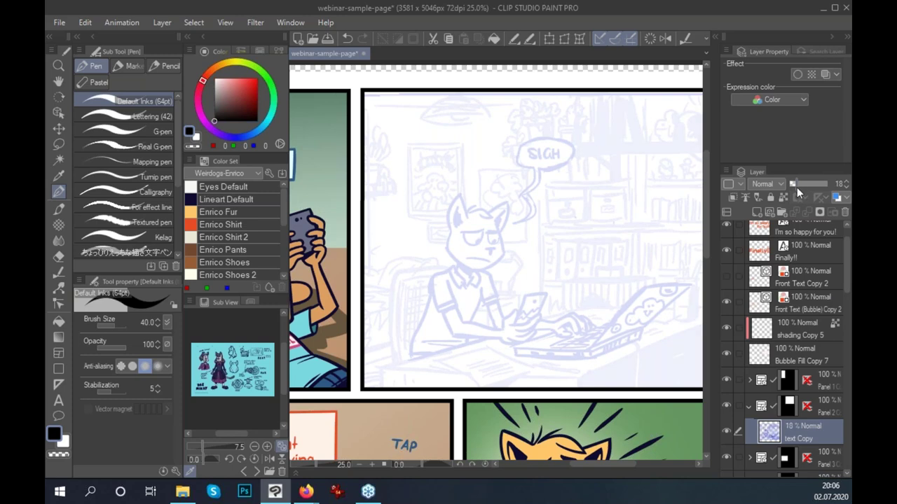
pyautogui.moveTo(548, 361)
pyautogui.mouseDown()
pyautogui.moveTo(554, 348)
pyautogui.moveTo(577, 400)
pyautogui.mouseUp()
# Add a new vector layer and raster layer, and hand-letter RASTER on raster Layer 3.
pyautogui.scroll(1, 617, 356)
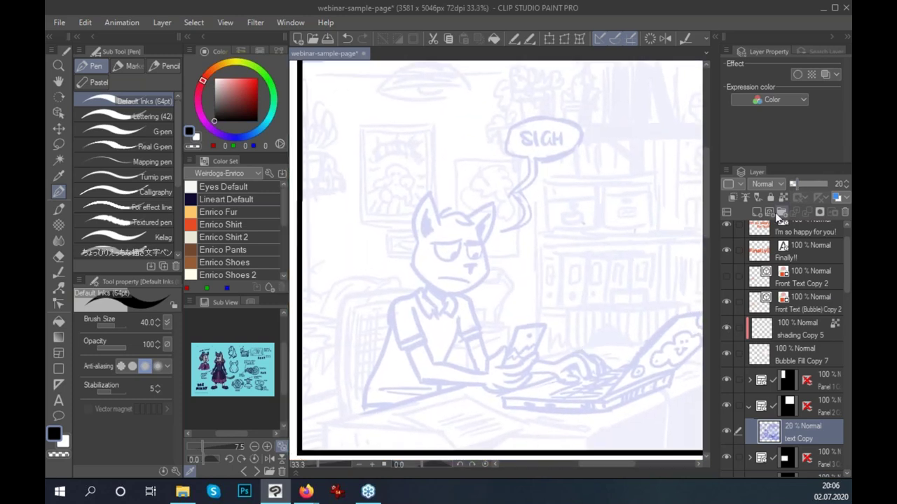
pyautogui.click(770, 212)
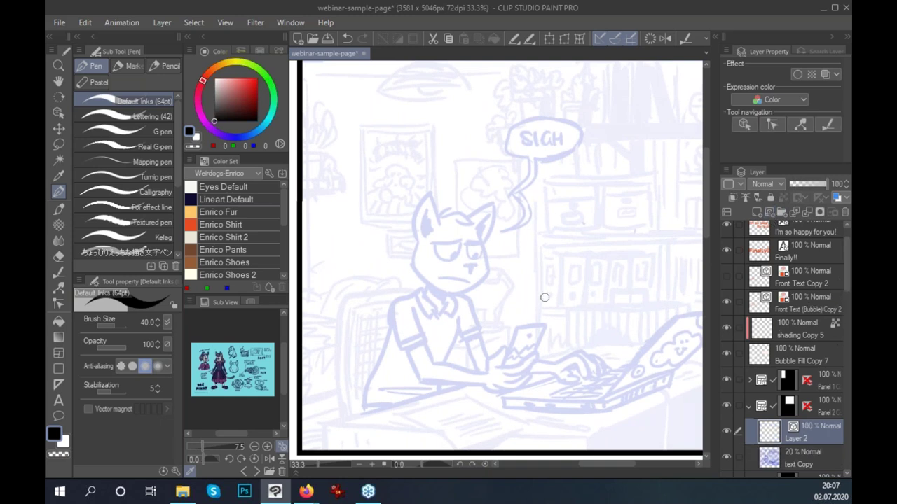
pyautogui.click(758, 211)
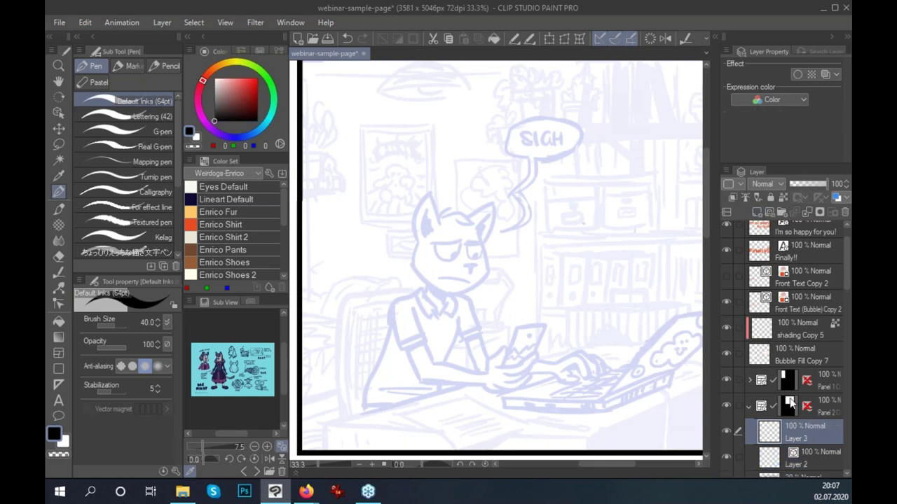
pyautogui.moveTo(433, 196); pyautogui.dragTo(452, 210)
pyautogui.moveTo(478, 175); pyautogui.dragTo(490, 208)
pyautogui.moveTo(506, 176)
pyautogui.mouseDown()
pyautogui.moveTo(486, 207)
pyautogui.moveTo(522, 209)
pyautogui.mouseUp()
pyautogui.moveTo(505, 174)
pyautogui.mouseDown()
pyautogui.moveTo(546, 172)
pyautogui.moveTo(565, 203)
pyautogui.mouseUp()
pyautogui.moveTo(572, 173); pyautogui.dragTo(572, 204)
pyautogui.moveTo(573, 172)
pyautogui.mouseDown()
pyautogui.moveTo(576, 191)
pyautogui.moveTo(602, 202)
pyautogui.mouseUp()
# Hand-letter VEKTOR on vector Layer 2 below the RASTER lettering.
pyautogui.click(804, 462)
pyautogui.moveTo(432, 229)
pyautogui.mouseDown()
pyautogui.moveTo(453, 228)
pyautogui.moveTo(489, 258)
pyautogui.mouseUp()
pyautogui.moveTo(462, 243)
pyautogui.mouseDown()
pyautogui.moveTo(483, 244)
pyautogui.moveTo(490, 227)
pyautogui.mouseUp()
pyautogui.moveTo(494, 232)
pyautogui.mouseDown()
pyautogui.moveTo(520, 228)
pyautogui.moveTo(524, 258)
pyautogui.mouseUp()
pyautogui.moveTo(523, 228)
pyautogui.mouseDown()
pyautogui.moveTo(524, 258)
pyautogui.moveTo(557, 222)
pyautogui.moveTo(550, 227)
pyautogui.moveTo(569, 256)
pyautogui.mouseUp()
pyautogui.moveTo(570, 223); pyautogui.dragTo(595, 246)
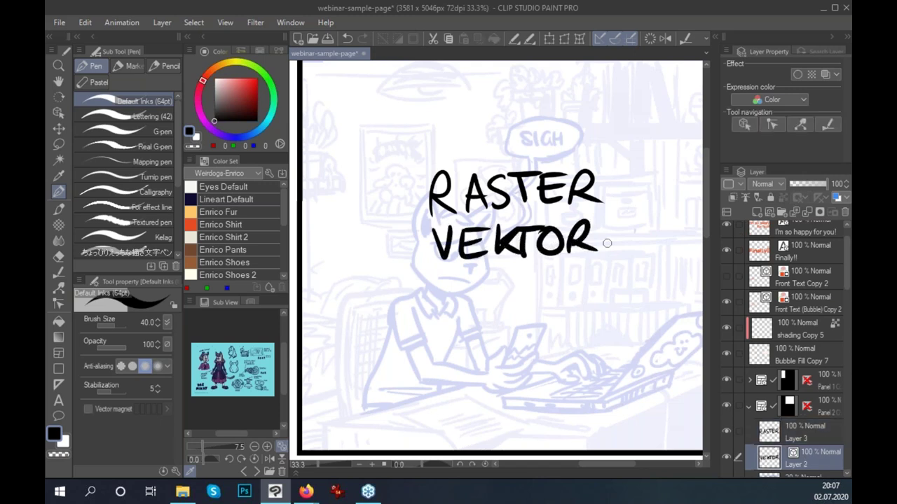
# Scale both lettering layers together up to 544% with Free Transform.
pyautogui.keyDown('ctrl'); pyautogui.click(808, 437); pyautogui.keyUp('ctrl')
pyautogui.hotkey('ctrl', 't')
pyautogui.scroll(-1, 637, 284)
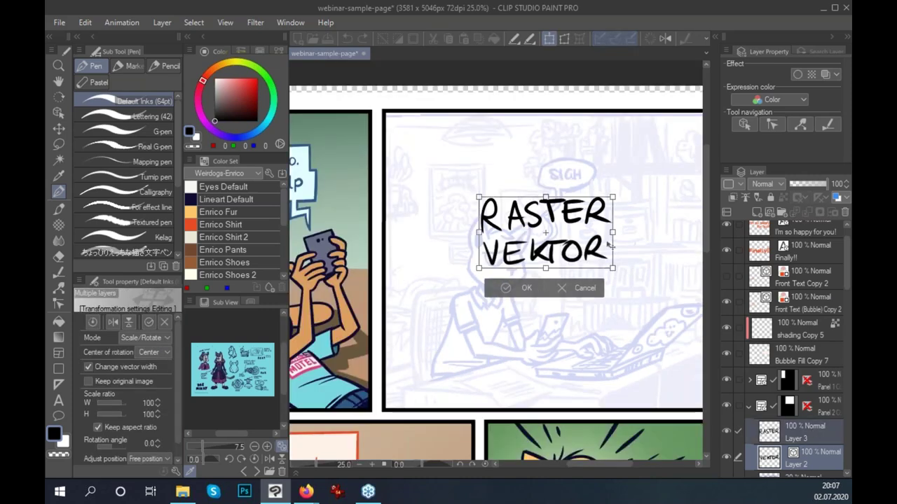
pyautogui.scroll(-4, 609, 244)
pyautogui.moveTo(556, 260); pyautogui.dragTo(624, 269)
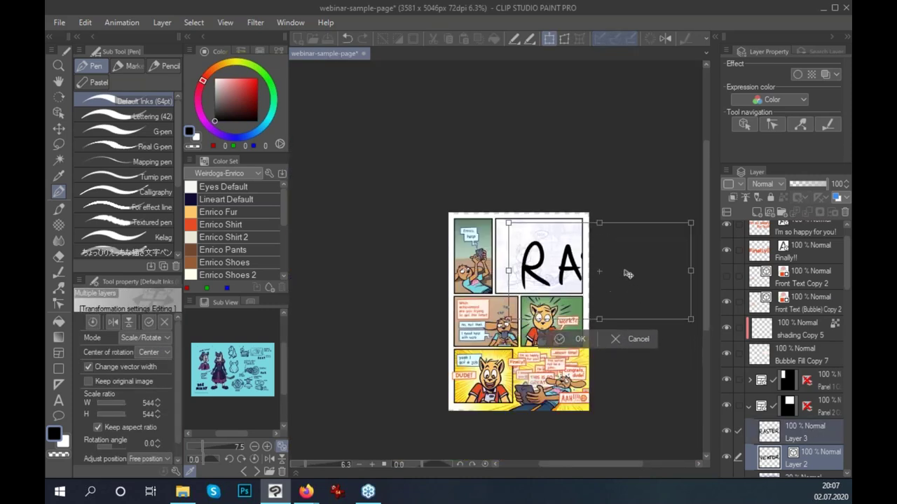
pyautogui.click(576, 316)
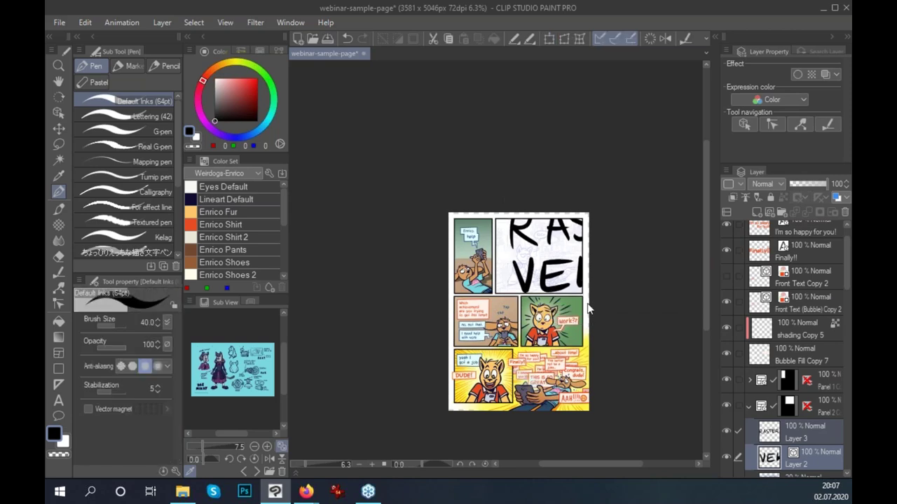
# Zoom and pan to inspect the enlarged stroke edges and the VEKTOR letters.
pyautogui.scroll(5, 494, 231)
pyautogui.scroll(1, 494, 231)
pyautogui.scroll(1, 522, 252)
pyautogui.scroll(1, 497, 255)
pyautogui.scroll(1, 494, 296)
pyautogui.scroll(1, 536, 302)
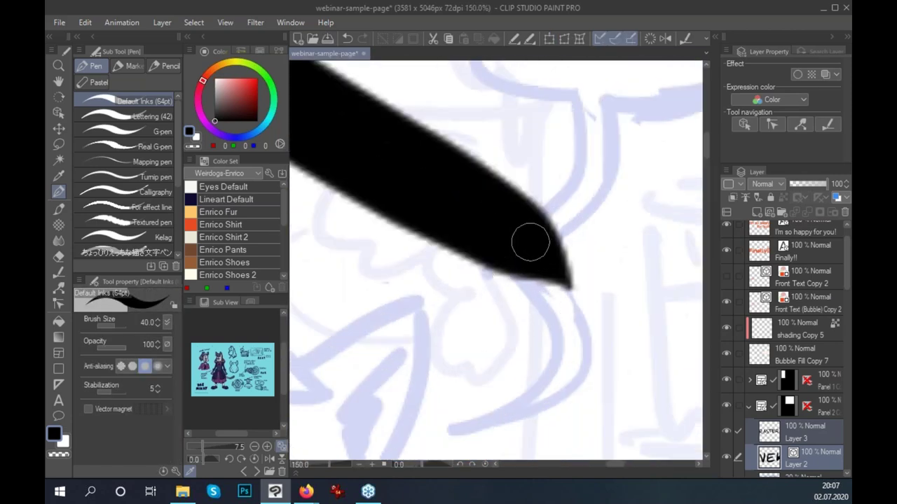
pyautogui.moveTo(546, 372); pyautogui.dragTo(573, 169)
pyautogui.scroll(-3, 573, 169)
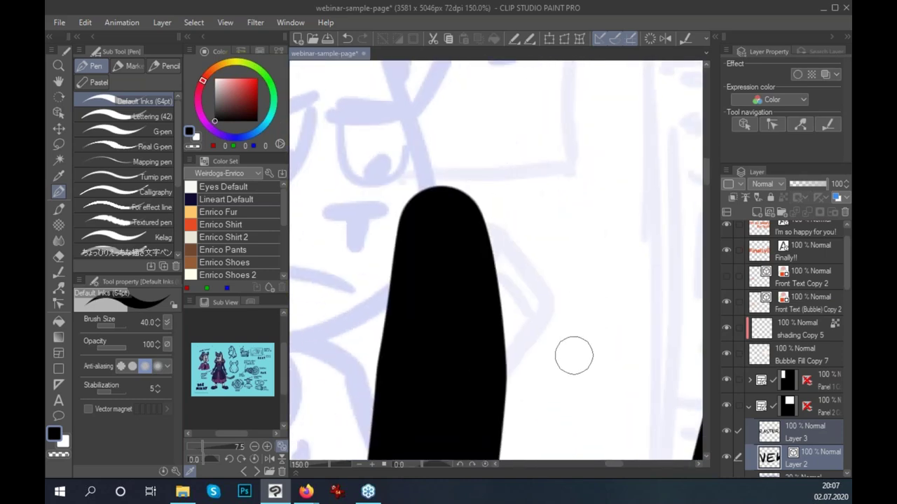
pyautogui.scroll(-2, 561, 381)
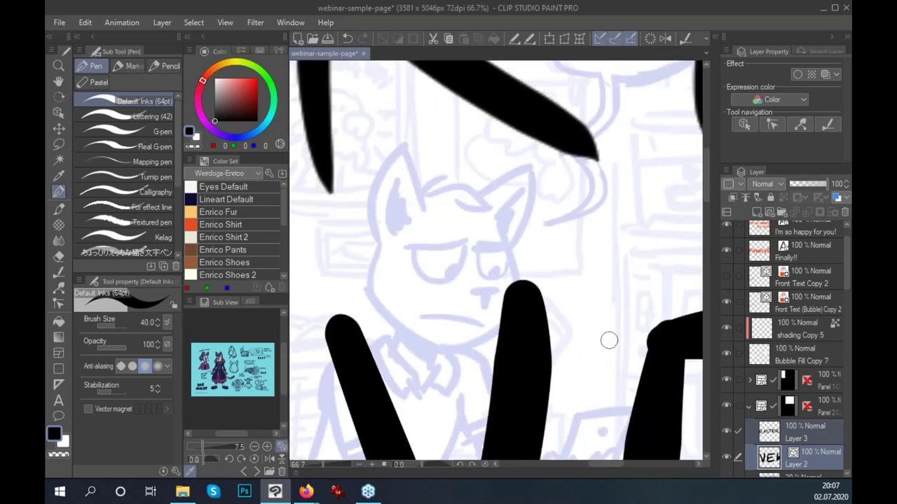
pyautogui.scroll(-1, 610, 340)
pyautogui.scroll(-1, 613, 357)
pyautogui.scroll(-1, 614, 374)
pyautogui.moveTo(614, 374)
pyautogui.mouseDown()
pyautogui.moveTo(576, 316)
pyautogui.moveTo(523, 275)
pyautogui.mouseUp()
# Reshape the V stroke of VEKTOR with the Object tool, straightening its bulge.
pyautogui.press('o')
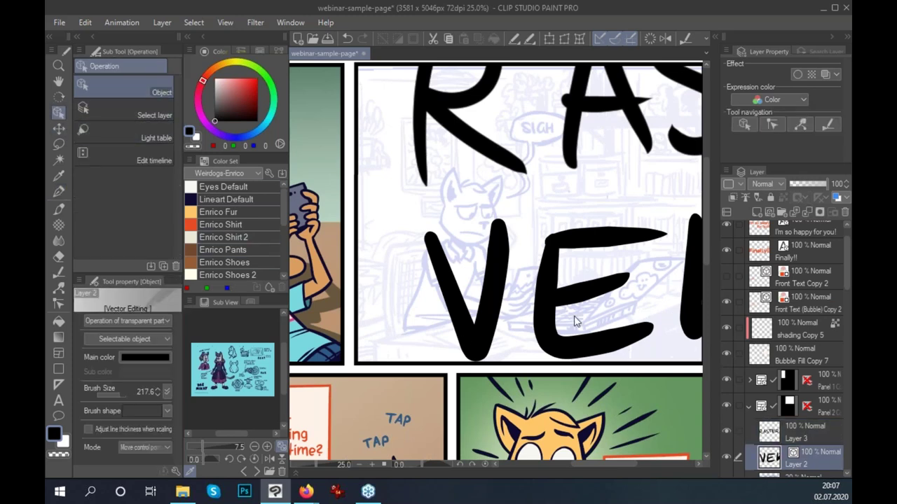
pyautogui.click(498, 250)
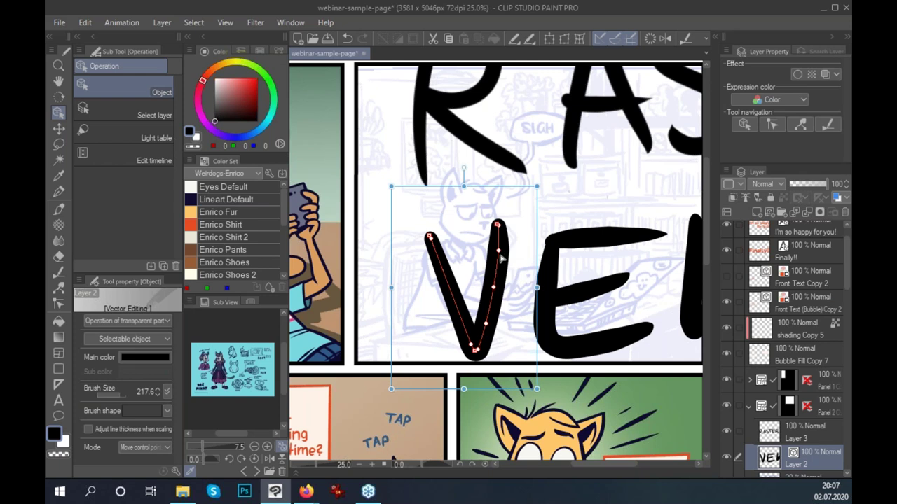
pyautogui.moveTo(504, 277); pyautogui.dragTo(507, 328)
pyautogui.hotkey('ctrl', 'z')
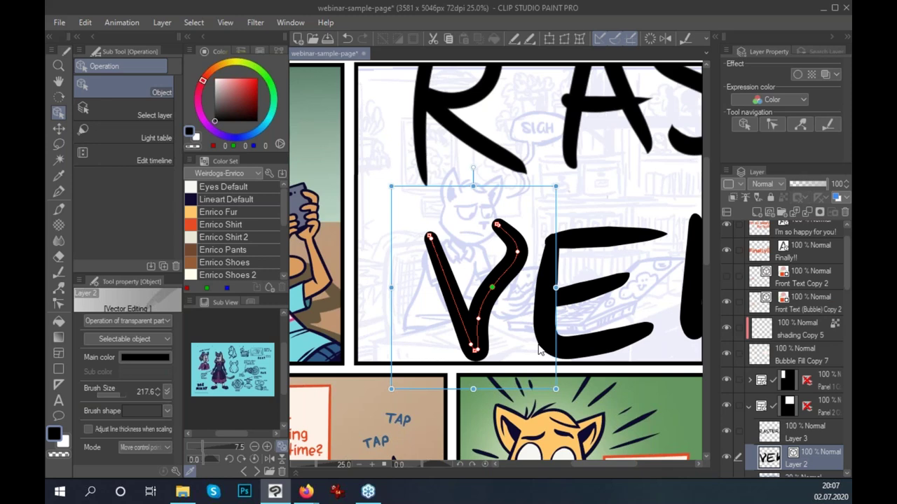
pyautogui.moveTo(519, 255); pyautogui.dragTo(494, 257)
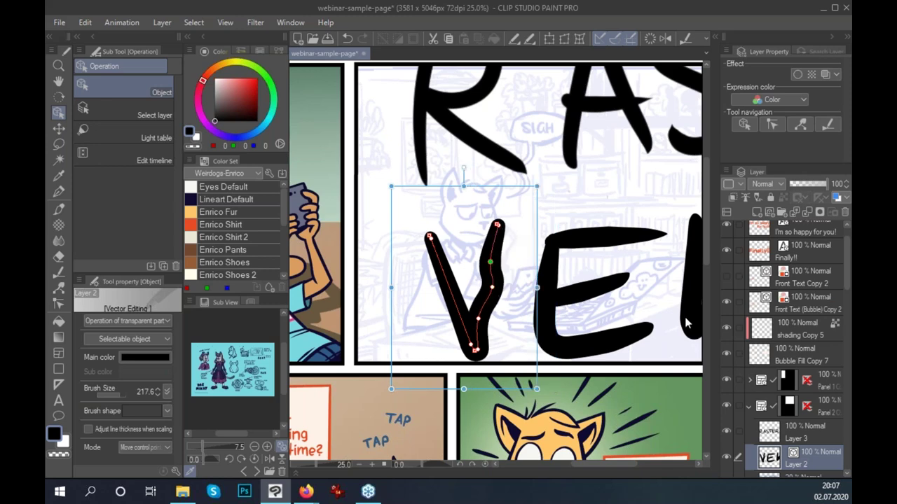
# Delete the selected Layer 3 and Layer 2 lettering layers together.
pyautogui.keyDown('ctrl'); pyautogui.click(810, 432); pyautogui.keyUp('ctrl')
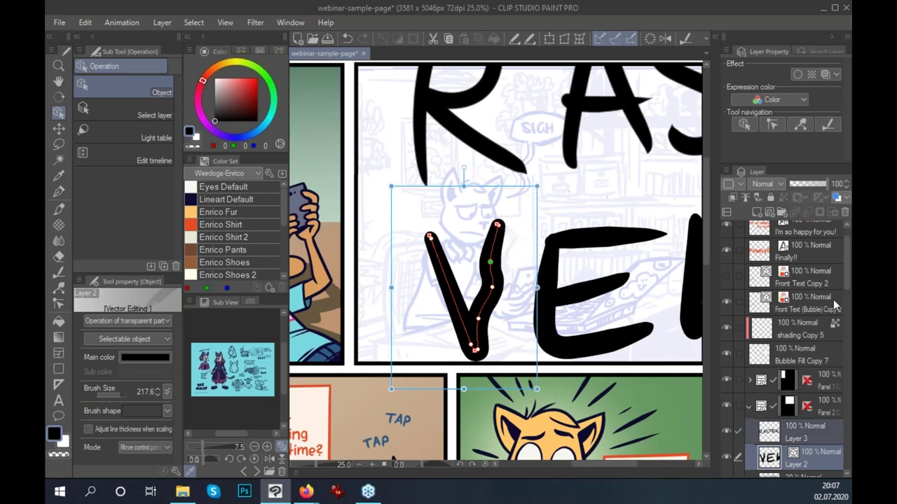
pyautogui.click(844, 213)
pyautogui.press('p')
pyautogui.scroll(1, 592, 337)
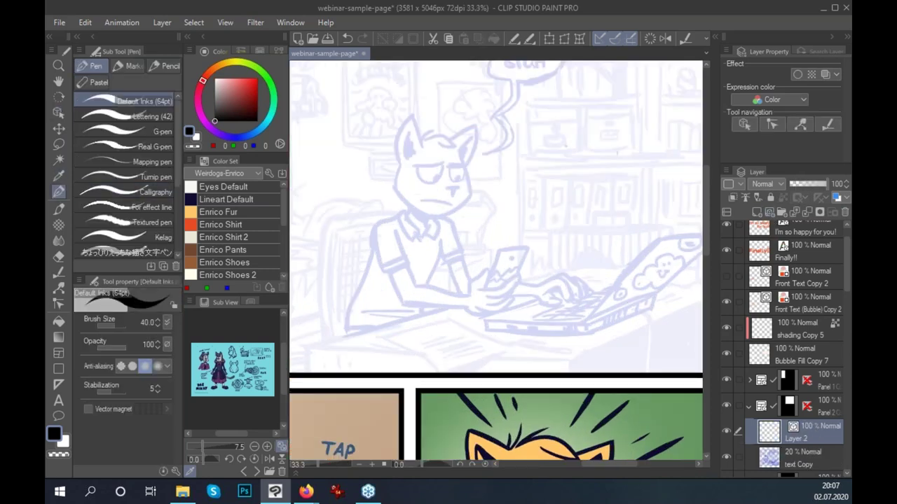
# Ink the cat's left cheek line, redrawing it after undoing failed attempts.
pyautogui.moveTo(509, 248); pyautogui.dragTo(617, 333)
pyautogui.scroll(1, 606, 321)
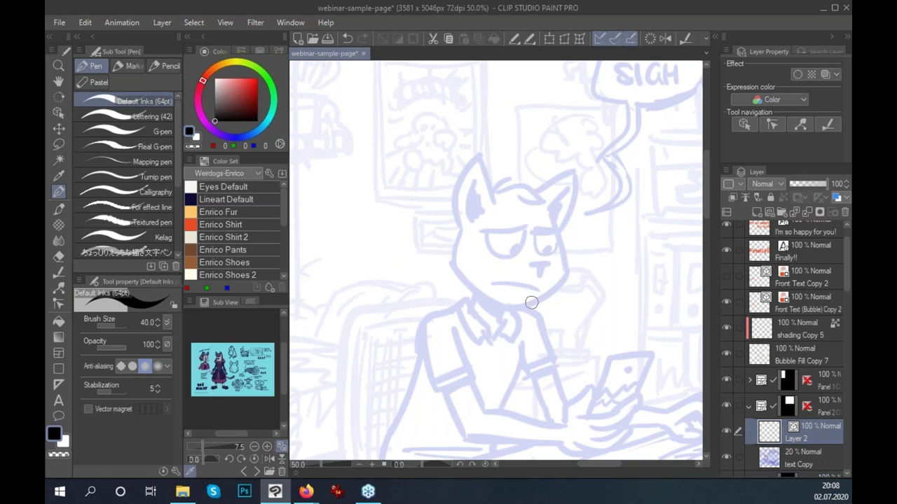
pyautogui.moveTo(468, 208); pyautogui.dragTo(453, 300)
pyautogui.hotkey('ctrl', 'z')
pyautogui.moveTo(466, 211); pyautogui.dragTo(457, 273)
pyautogui.hotkey('ctrl', 'z')
pyautogui.moveTo(465, 214)
pyautogui.mouseDown()
pyautogui.moveTo(454, 275)
pyautogui.moveTo(518, 310)
pyautogui.mouseUp()
pyautogui.hotkey('ctrl', 'z')
# Ink the jaw curve, right cheek, left ear and head side of the cat.
pyautogui.moveTo(449, 261)
pyautogui.mouseDown()
pyautogui.moveTo(514, 308)
pyautogui.moveTo(574, 274)
pyautogui.mouseUp()
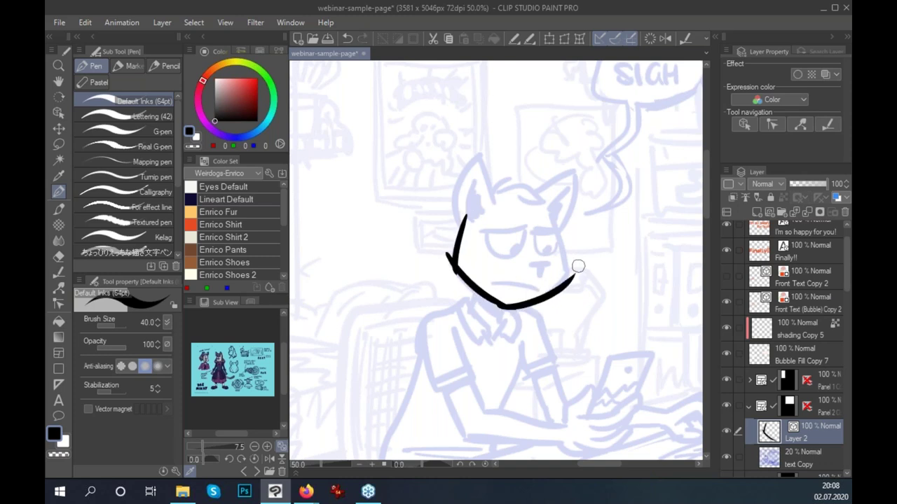
pyautogui.moveTo(551, 205); pyautogui.dragTo(566, 306)
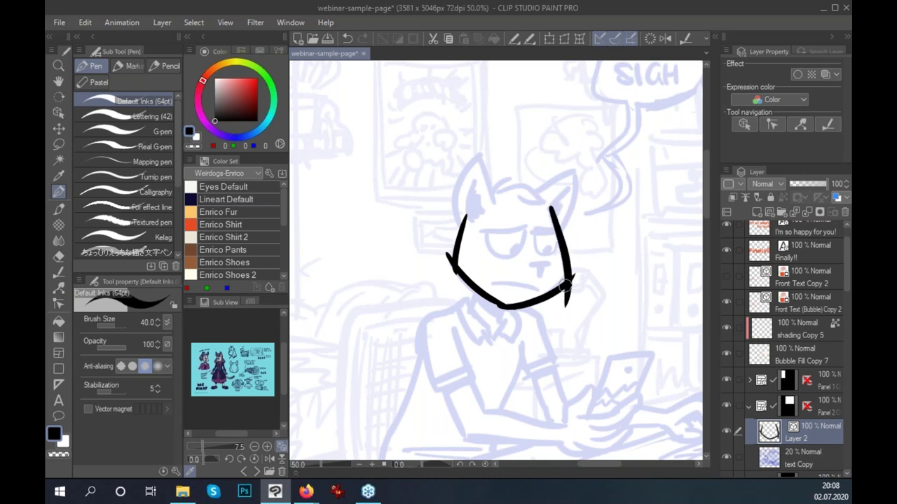
pyautogui.moveTo(479, 146)
pyautogui.mouseDown()
pyautogui.moveTo(496, 223)
pyautogui.moveTo(464, 176)
pyautogui.moveTo(470, 233)
pyautogui.mouseUp()
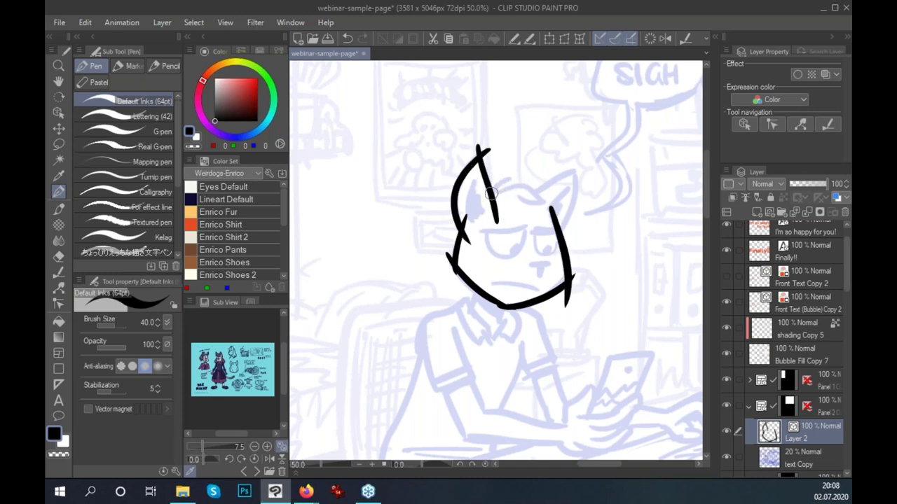
pyautogui.moveTo(496, 189)
pyautogui.mouseDown()
pyautogui.moveTo(545, 203)
pyautogui.moveTo(536, 198)
pyautogui.moveTo(585, 162)
pyautogui.moveTo(549, 238)
pyautogui.mouseUp()
pyautogui.hotkey('ctrl', 'z')
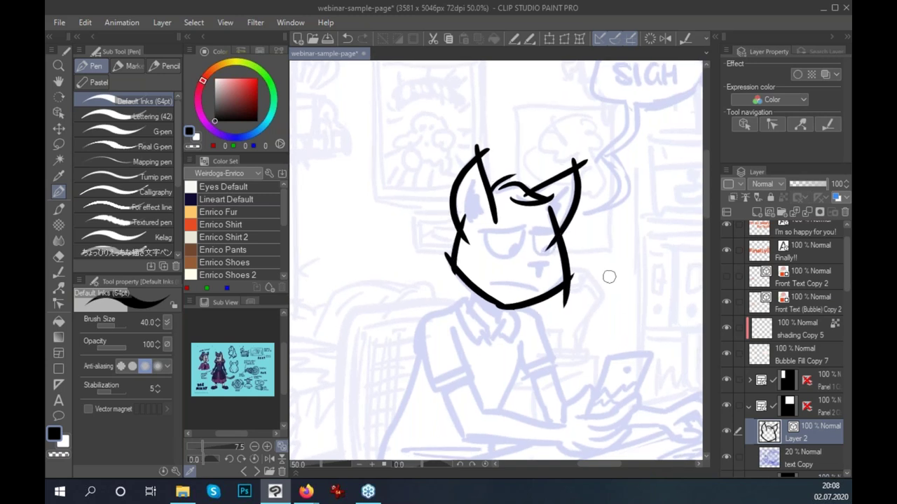
pyautogui.click(60, 258)
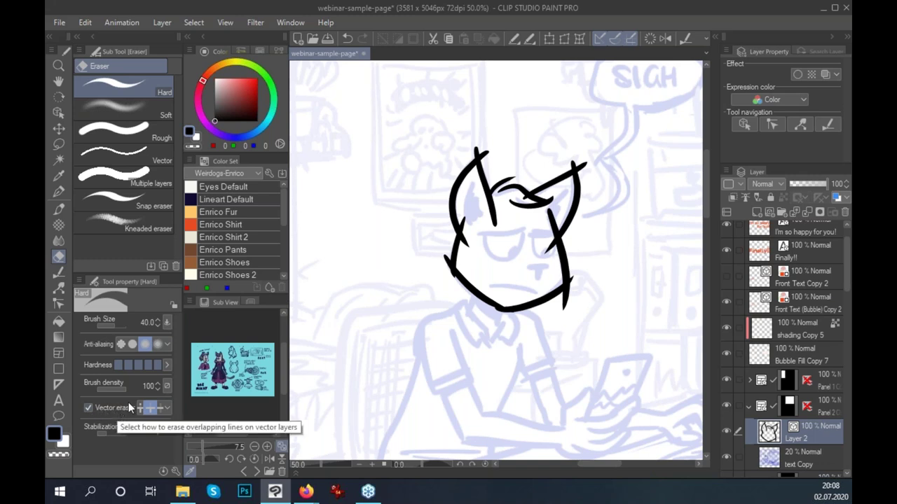
# Set the vector eraser's mode, settling on Erase up to intersection.
pyautogui.click(168, 410)
pyautogui.click(164, 438)
pyautogui.click(168, 407)
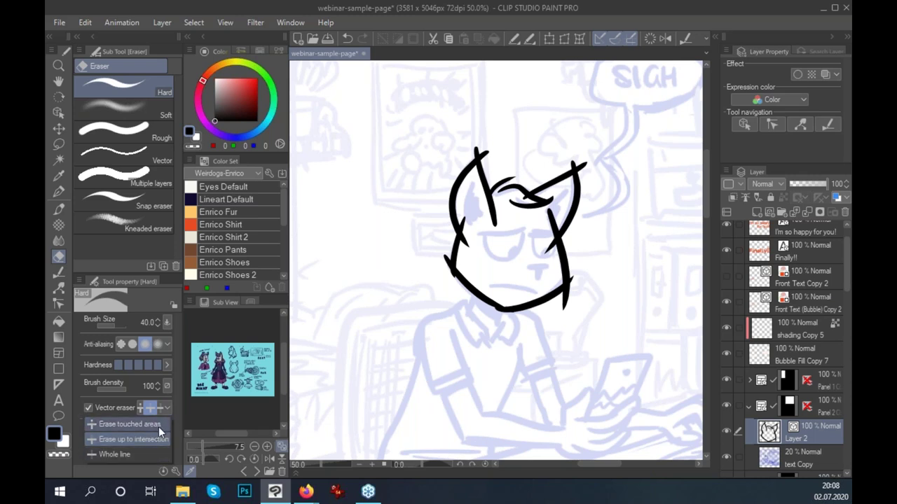
pyautogui.click(157, 425)
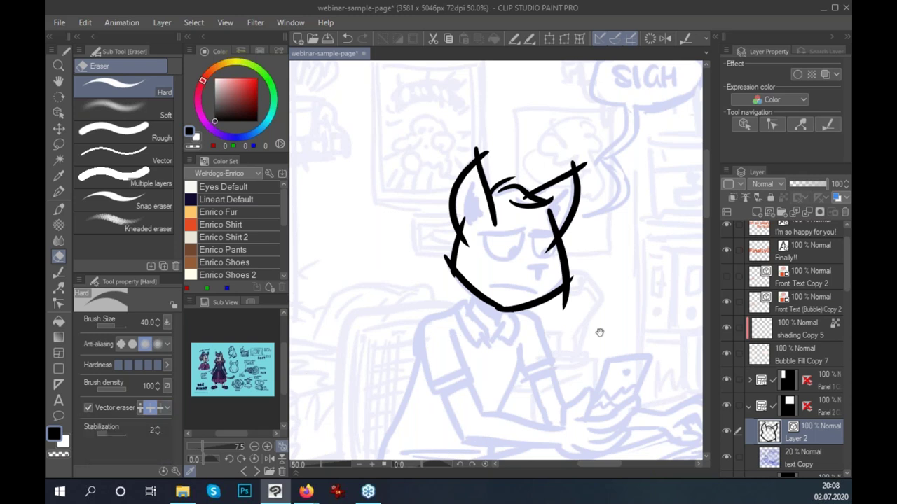
pyautogui.moveTo(599, 332); pyautogui.dragTo(562, 324)
pyautogui.click(168, 407)
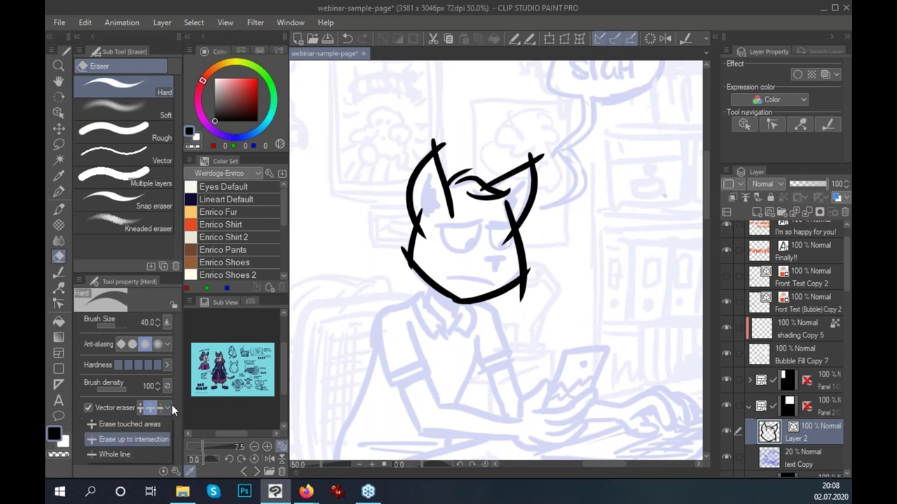
# Erase the stray tips past both ears, the left cheek and the right jaw.
pyautogui.click(541, 150)
pyautogui.click(427, 145)
pyautogui.click(413, 254)
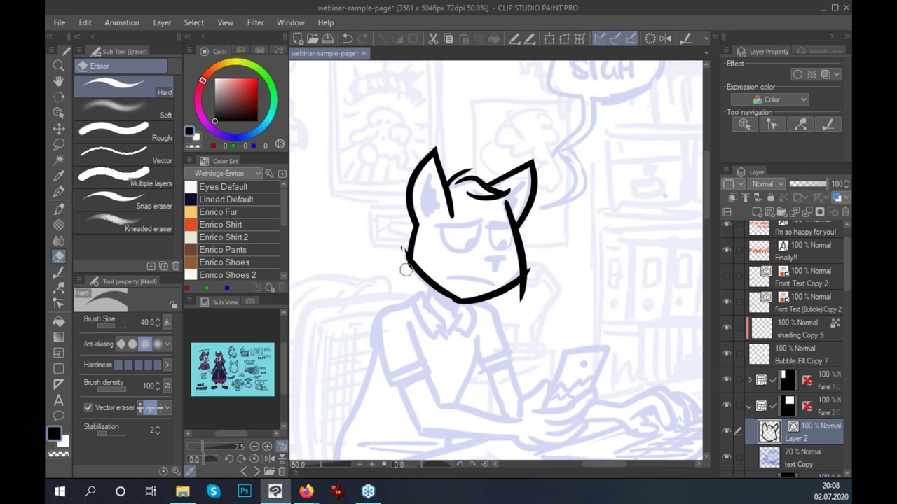
pyautogui.click(526, 294)
# Close and thicken the jaw corners with the pen, then add a new raster layer.
pyautogui.click(58, 192)
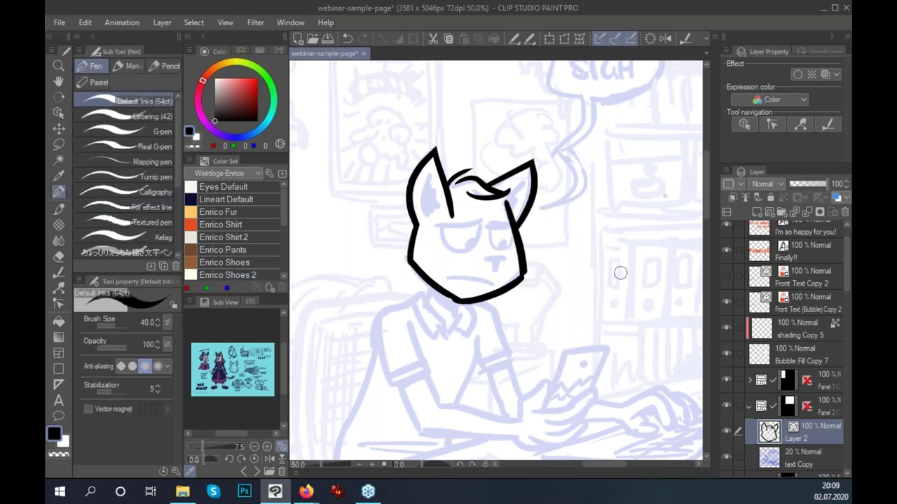
pyautogui.moveTo(521, 281); pyautogui.dragTo(525, 272)
pyautogui.moveTo(440, 290); pyautogui.dragTo(464, 301)
pyautogui.moveTo(550, 326)
pyautogui.mouseDown()
pyautogui.moveTo(532, 323)
pyautogui.moveTo(566, 317)
pyautogui.moveTo(602, 342)
pyautogui.mouseUp()
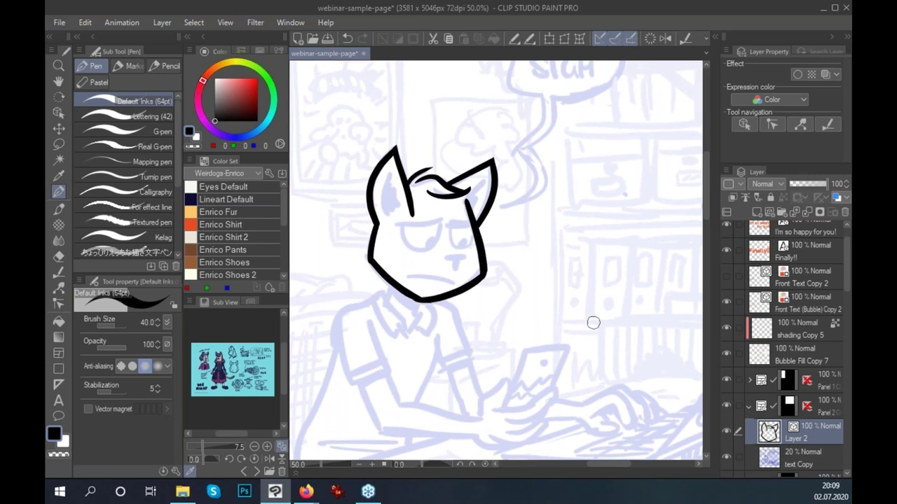
pyautogui.moveTo(599, 312)
pyautogui.mouseDown()
pyautogui.moveTo(516, 278)
pyautogui.moveTo(464, 292)
pyautogui.mouseUp()
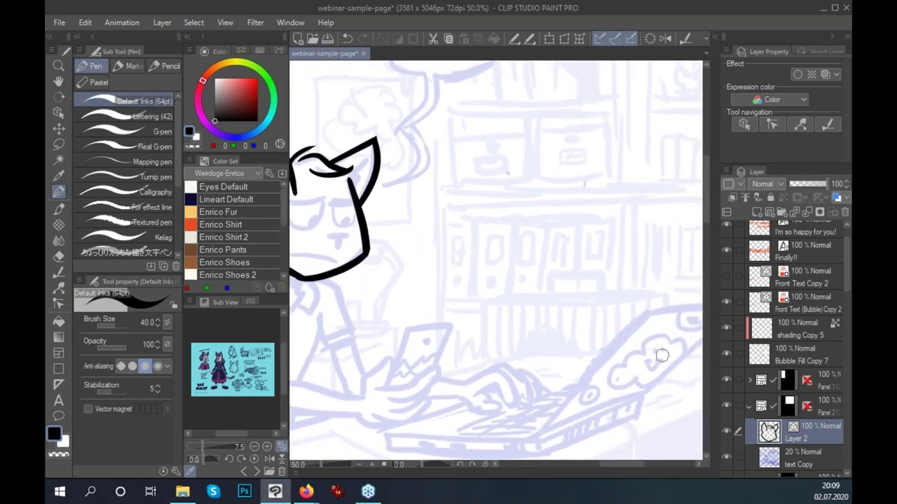
pyautogui.click(770, 211)
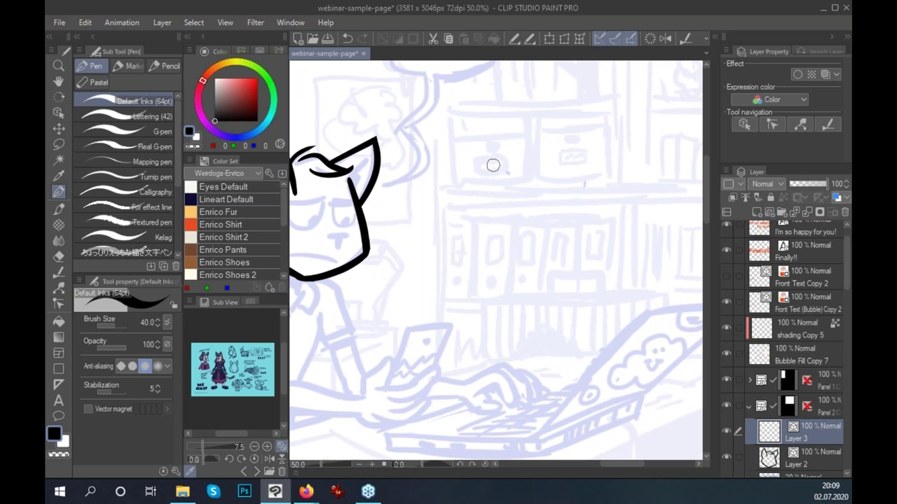
# Draw a grid of four diagonal strokes crossed by three horizontal strokes on Layer 3.
pyautogui.moveTo(493, 166); pyautogui.dragTo(446, 351)
pyautogui.moveTo(536, 166); pyautogui.dragTo(475, 368)
pyautogui.moveTo(585, 176); pyautogui.dragTo(526, 369)
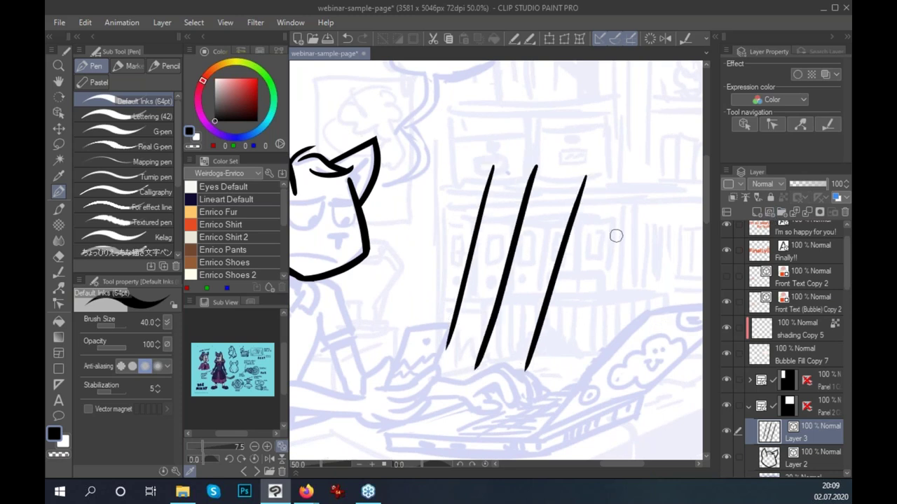
pyautogui.moveTo(636, 176); pyautogui.dragTo(585, 372)
pyautogui.moveTo(443, 214); pyautogui.dragTo(657, 236)
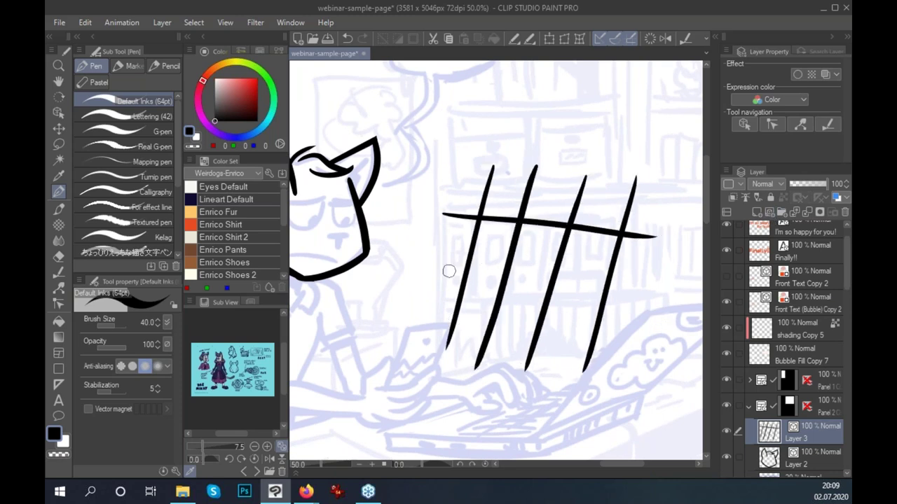
pyautogui.moveTo(426, 270); pyautogui.dragTo(665, 286)
pyautogui.moveTo(424, 309)
pyautogui.mouseDown()
pyautogui.moveTo(657, 341)
pyautogui.moveTo(591, 335)
pyautogui.moveTo(575, 385)
pyautogui.mouseUp()
pyautogui.scroll(1, 642, 358)
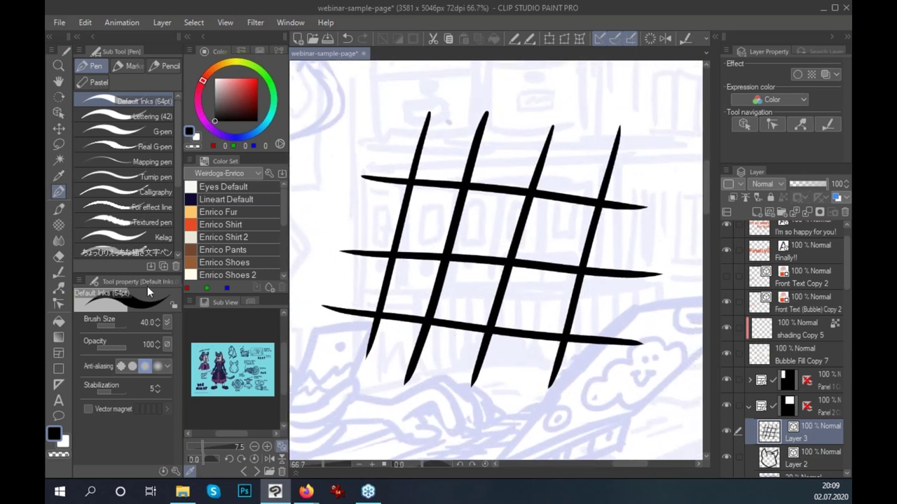
# Test the vector eraser's touched-area and whole-line modes on the grid, undoing each.
pyautogui.click(61, 257)
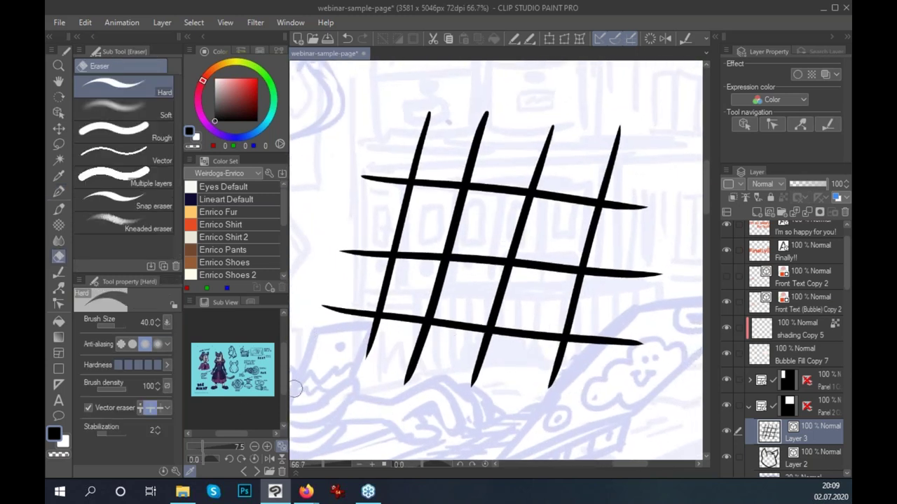
pyautogui.click(168, 408)
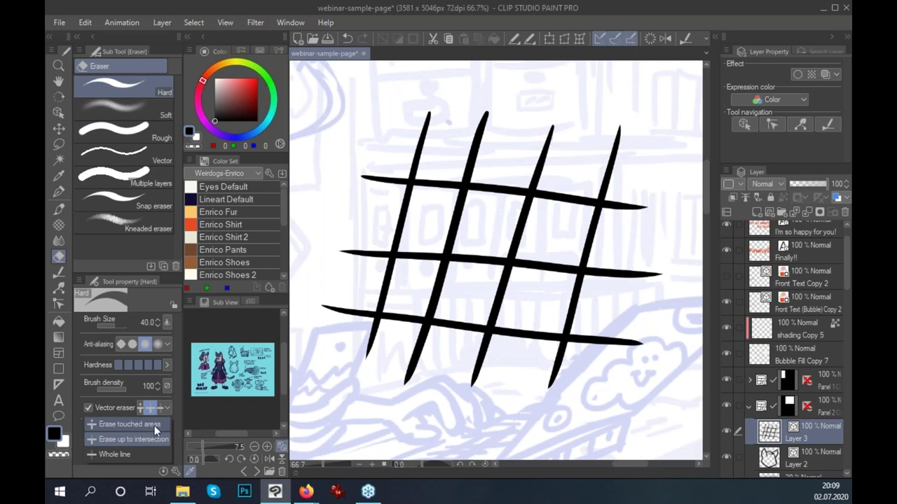
pyautogui.click(153, 424)
pyautogui.moveTo(435, 183)
pyautogui.mouseDown()
pyautogui.moveTo(504, 210)
pyautogui.moveTo(519, 263)
pyautogui.moveTo(574, 316)
pyautogui.moveTo(642, 276)
pyautogui.moveTo(544, 275)
pyautogui.moveTo(530, 262)
pyautogui.moveTo(490, 261)
pyautogui.moveTo(420, 277)
pyautogui.mouseUp()
pyautogui.hotkey('ctrl', 'z')
pyautogui.hotkey('ctrl', 'z')
pyautogui.hotkey('ctrl', 'z')
pyautogui.hotkey('ctrl', 'z')
pyautogui.hotkey('ctrl', 'z')
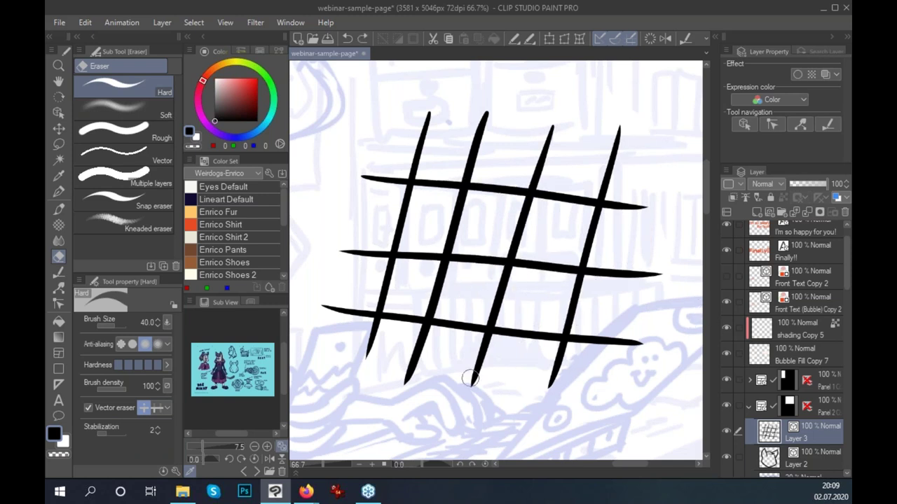
pyautogui.click(168, 408)
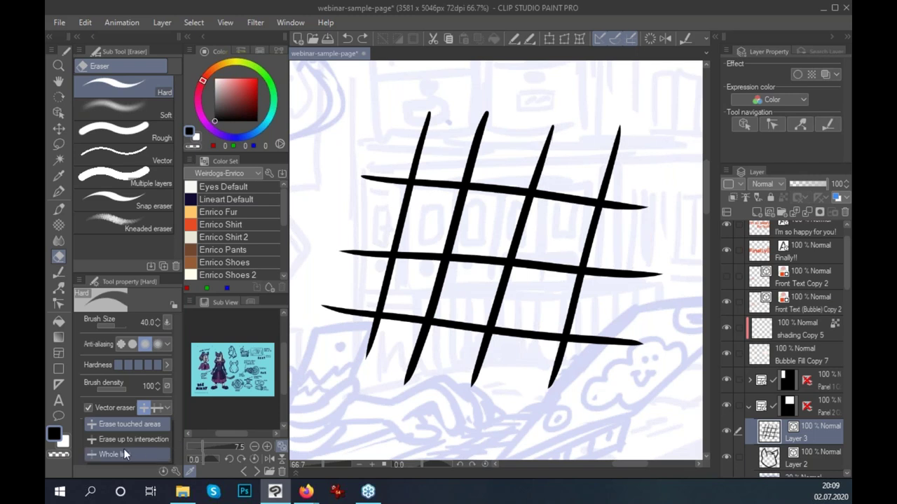
pyautogui.click(134, 454)
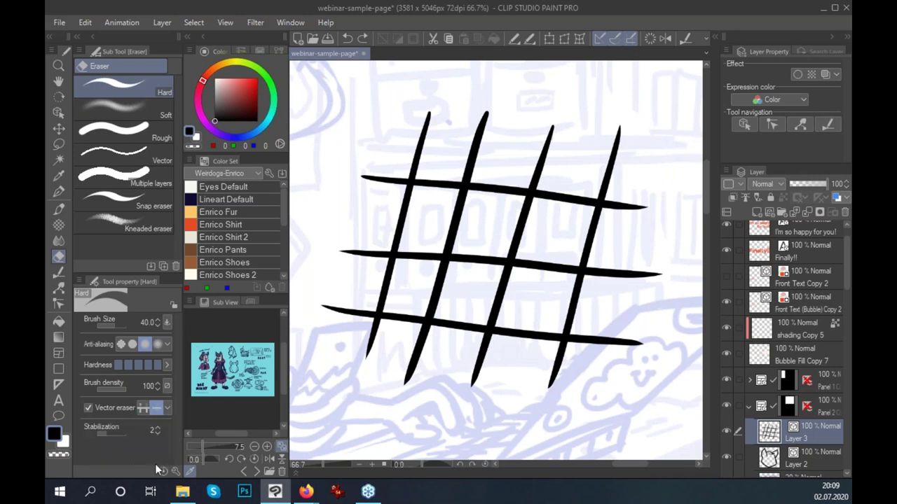
pyautogui.click(471, 265)
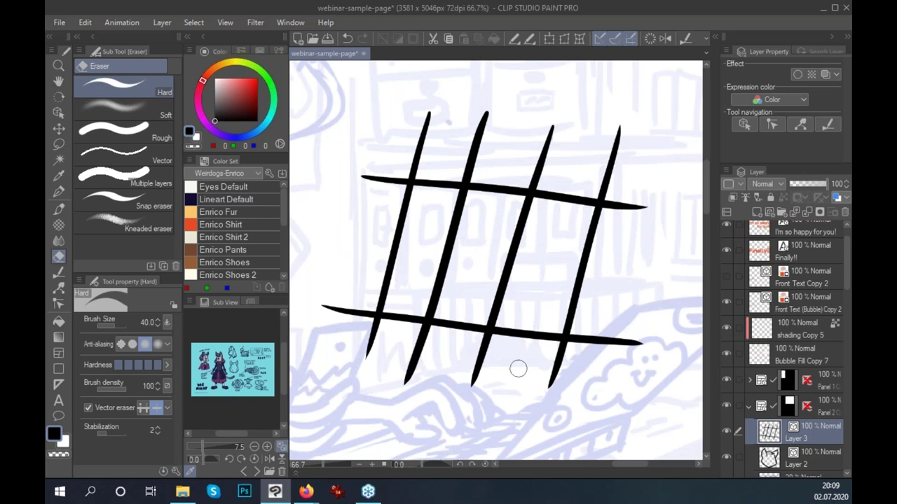
pyautogui.hotkey('ctrl', 'z')
# Erase up to intersections to trim the middle stroke and overhanging right ends into a box.
pyautogui.click(167, 407)
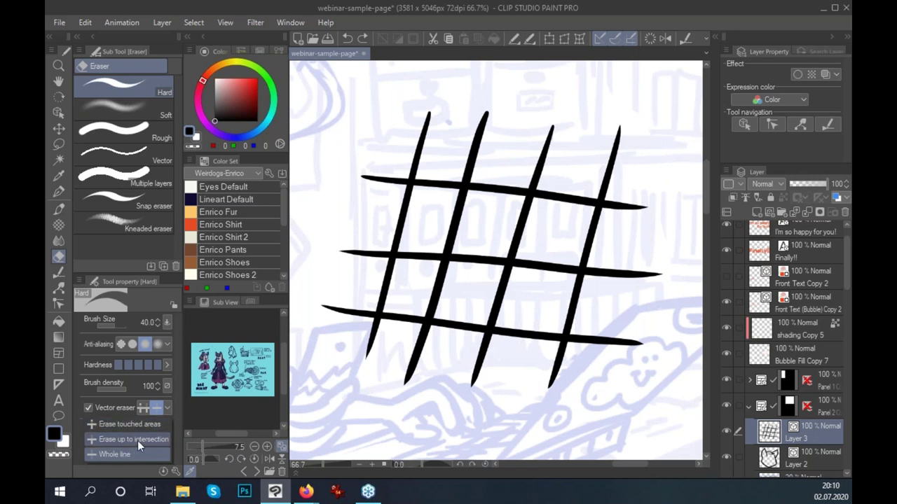
pyautogui.click(141, 441)
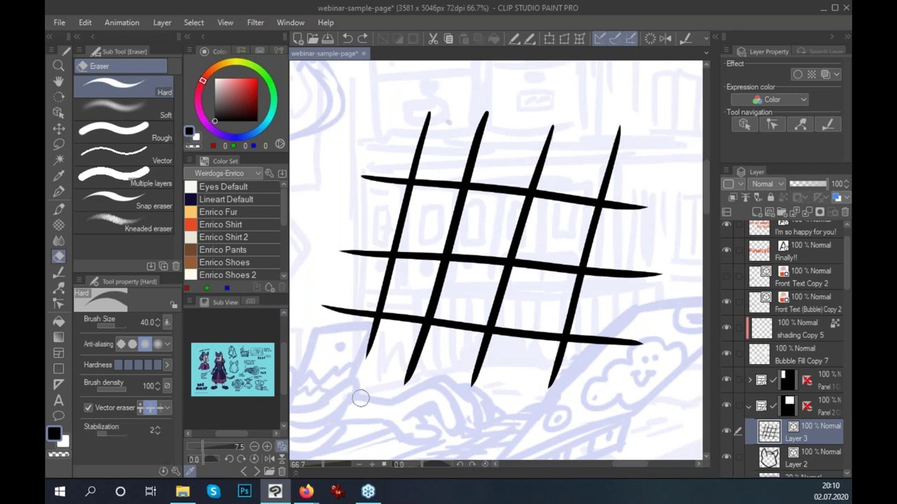
pyautogui.click(477, 260)
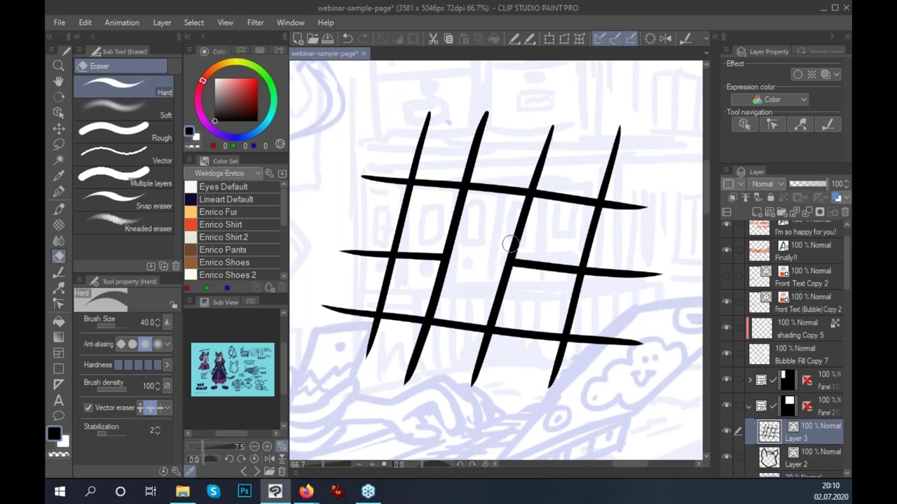
pyautogui.moveTo(639, 185)
pyautogui.mouseDown()
pyautogui.moveTo(576, 388)
pyautogui.moveTo(326, 348)
pyautogui.moveTo(355, 337)
pyautogui.moveTo(406, 117)
pyautogui.moveTo(679, 191)
pyautogui.mouseUp()
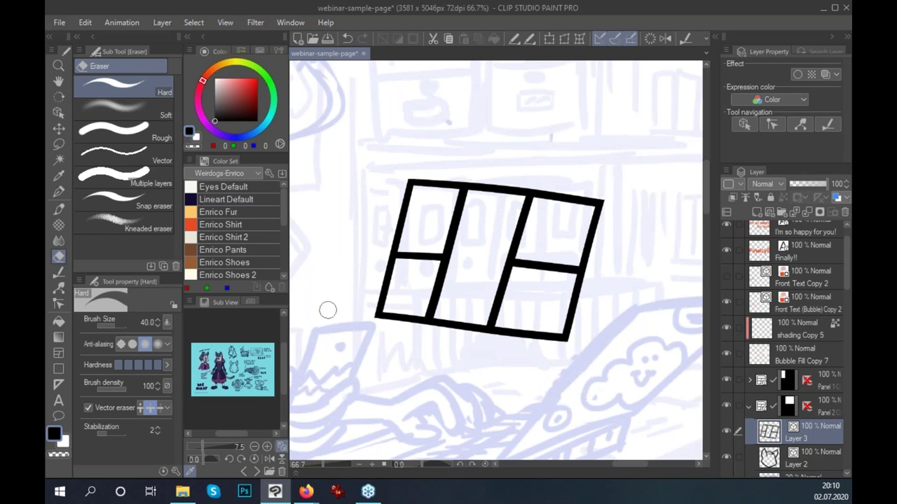
pyautogui.click(59, 209)
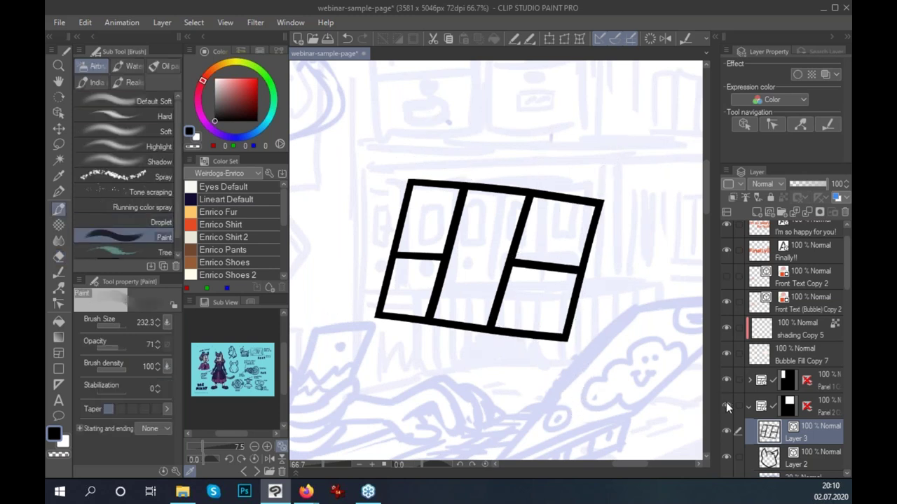
# Lasso the black grid on Layer 3, delete it and clear the selection.
pyautogui.moveTo(537, 356); pyautogui.dragTo(588, 353)
pyautogui.click(59, 144)
pyautogui.moveTo(506, 126); pyautogui.dragTo(657, 175)
pyautogui.press('Delete')
pyautogui.moveTo(518, 313); pyautogui.dragTo(562, 316)
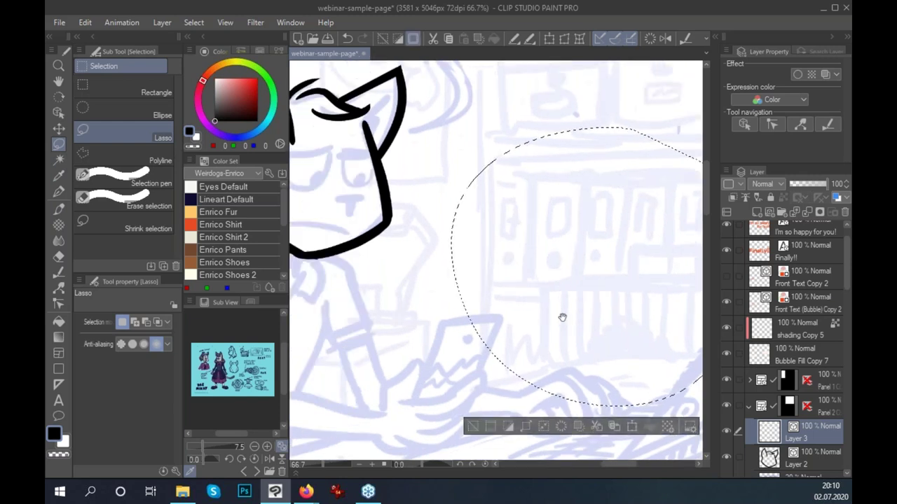
pyautogui.hotkey('ctrl', 'd')
pyautogui.click(59, 191)
pyautogui.moveTo(504, 334)
pyautogui.mouseDown()
pyautogui.moveTo(562, 324)
pyautogui.moveTo(608, 388)
pyautogui.mouseUp()
# Delete the empty Layer 3, toggle Layer 2's visibility and zoom to 100% on the head.
pyautogui.click(838, 213)
pyautogui.moveTo(534, 287); pyautogui.dragTo(556, 364)
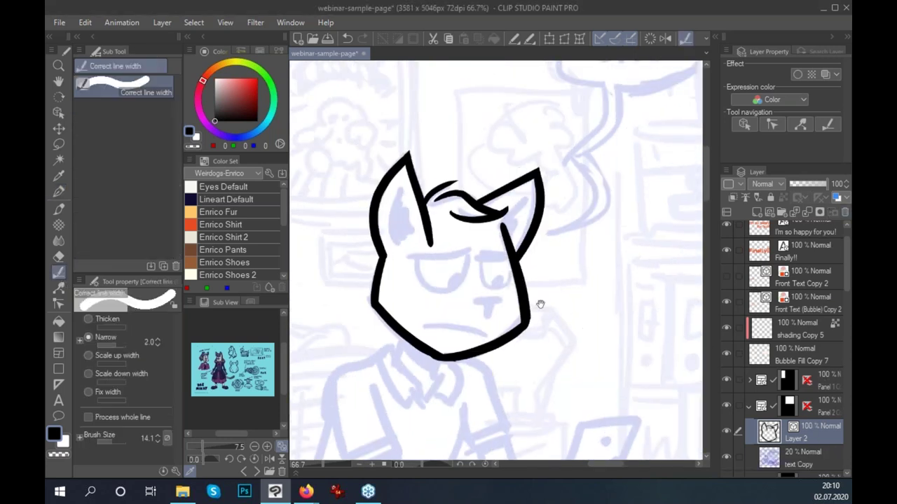
pyautogui.moveTo(540, 304); pyautogui.dragTo(576, 298)
pyautogui.click(726, 431)
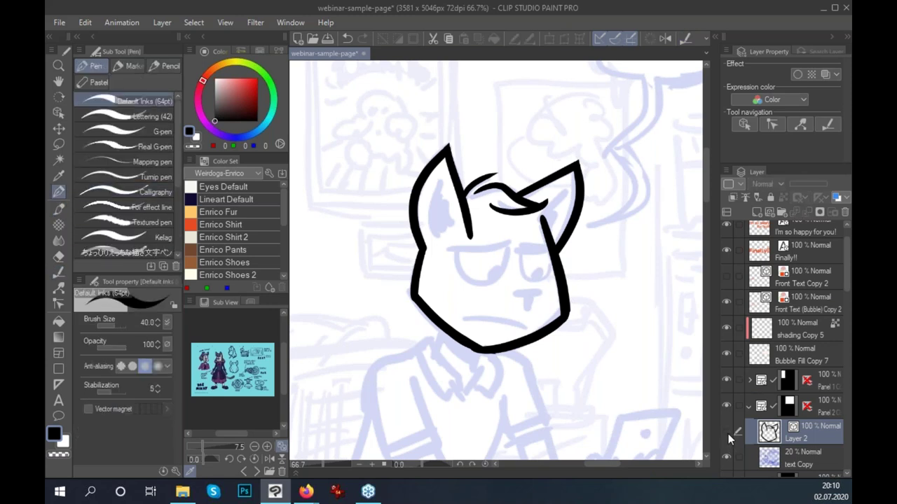
pyautogui.hotkey('ctrl', 'alt', '0')
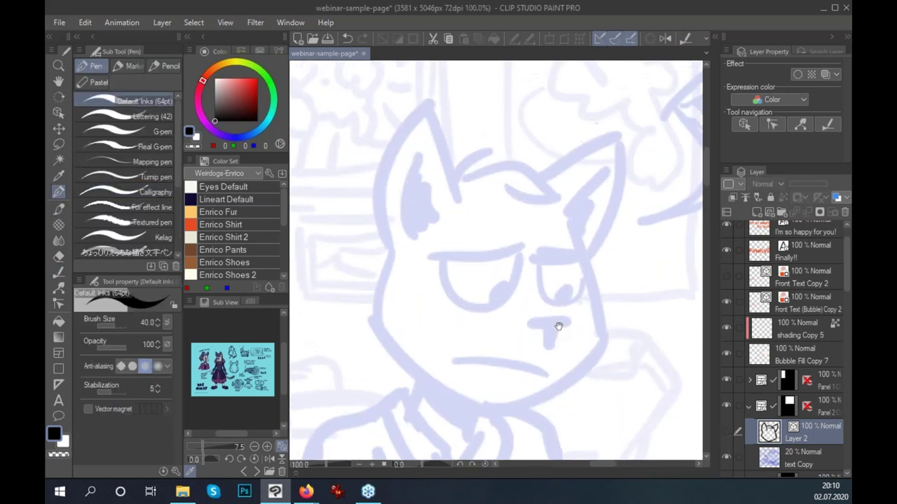
pyautogui.click(727, 432)
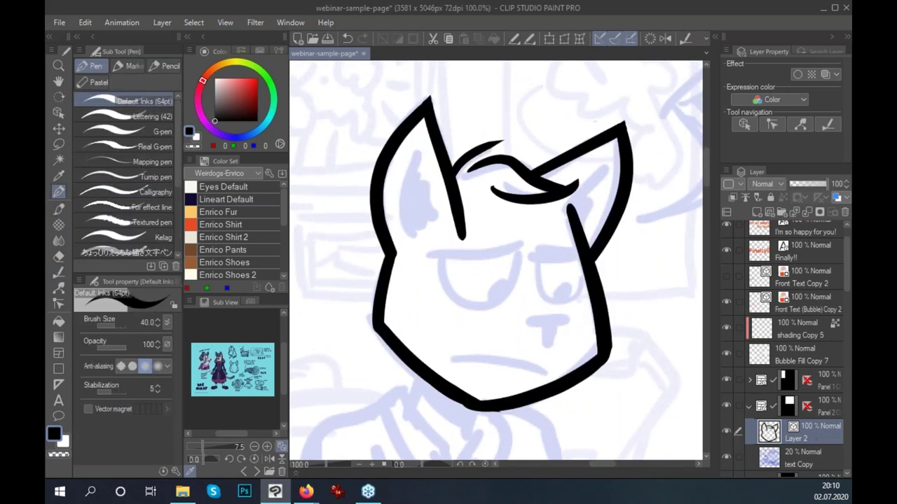
pyautogui.moveTo(608, 351); pyautogui.dragTo(590, 352)
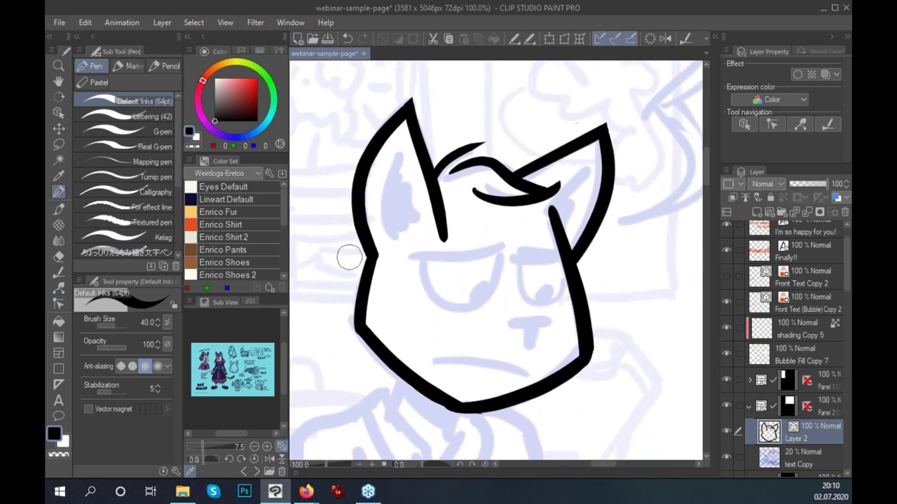
# Erase the left ear's inner ink line and redraw it longer from the ear tip.
pyautogui.moveTo(416, 116); pyautogui.dragTo(444, 241)
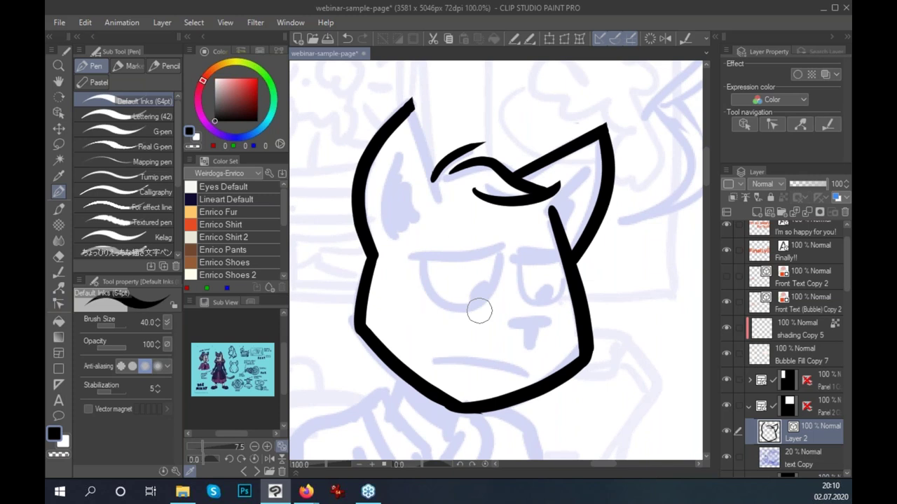
pyautogui.moveTo(411, 100); pyautogui.dragTo(444, 204)
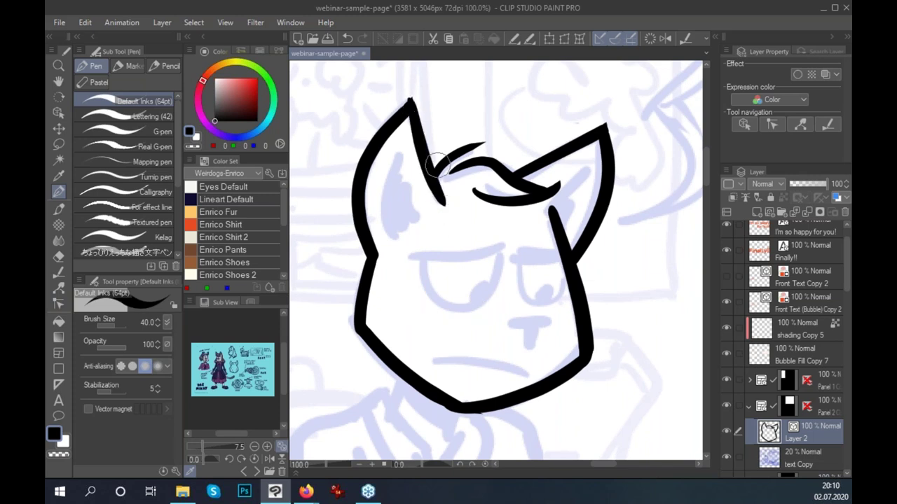
pyautogui.hotkey('ctrl', 'z')
pyautogui.moveTo(411, 100); pyautogui.dragTo(443, 240)
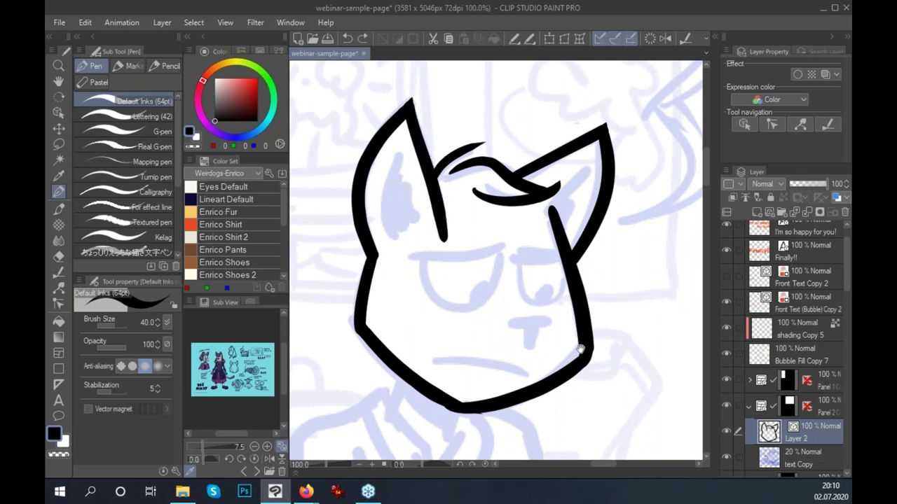
pyautogui.scroll(-1, 349, 331)
pyautogui.click(59, 288)
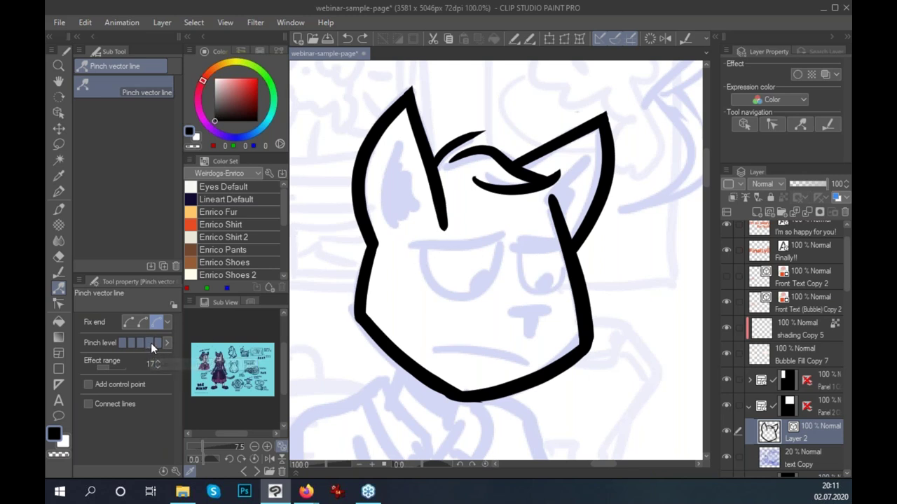
# Pinch the left ear's inner line shorter and curved, undoing misplaced reshapes and a jaw pinch.
pyautogui.moveTo(444, 228)
pyautogui.mouseDown()
pyautogui.moveTo(442, 206)
pyautogui.moveTo(413, 270)
pyautogui.moveTo(397, 275)
pyautogui.moveTo(487, 253)
pyautogui.moveTo(444, 212)
pyautogui.moveTo(435, 232)
pyautogui.moveTo(436, 188)
pyautogui.mouseUp()
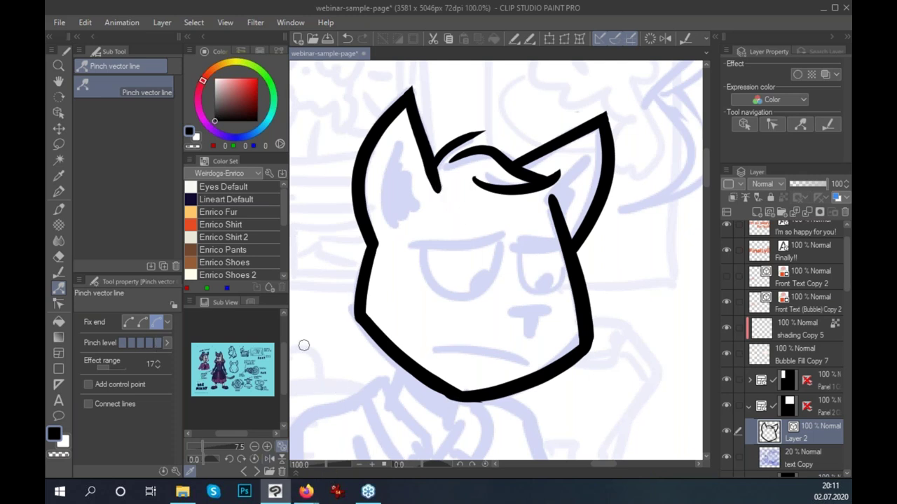
pyautogui.moveTo(435, 188)
pyautogui.mouseDown()
pyautogui.moveTo(515, 172)
pyautogui.moveTo(560, 180)
pyautogui.moveTo(490, 239)
pyautogui.moveTo(678, 208)
pyautogui.moveTo(334, 279)
pyautogui.mouseUp()
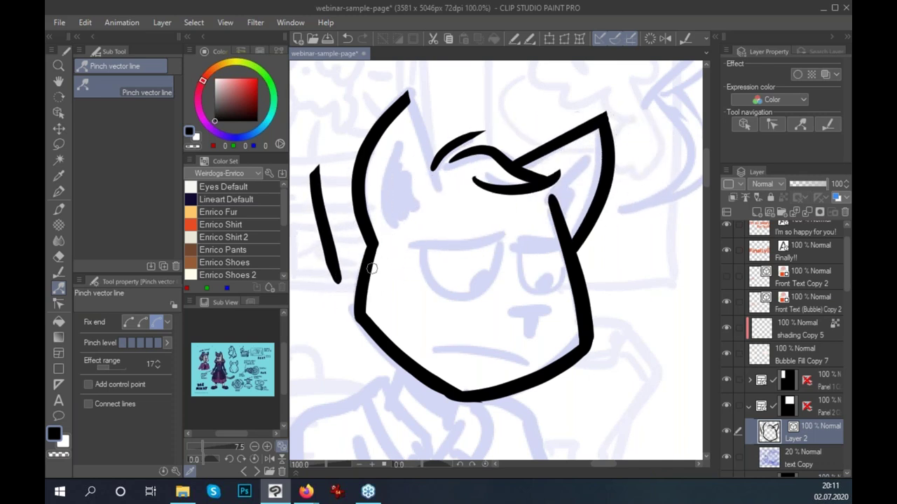
pyautogui.hotkey('ctrl', 'z')
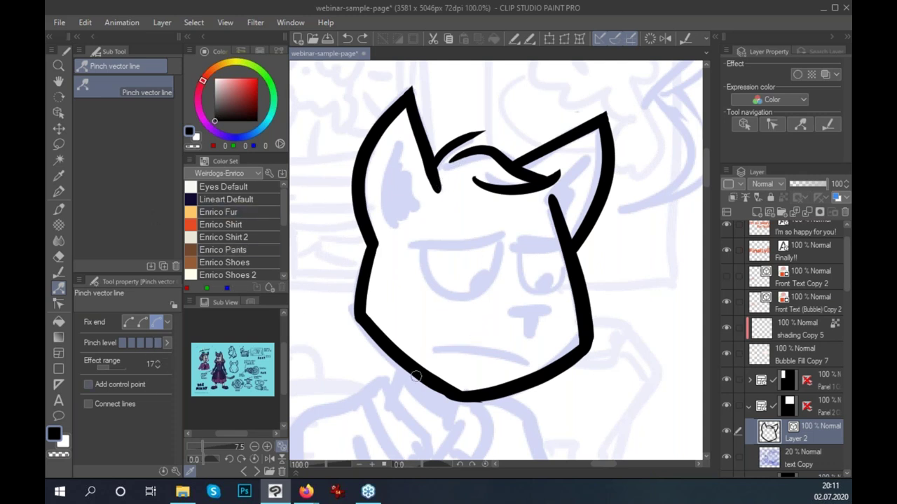
pyautogui.moveTo(578, 338); pyautogui.dragTo(573, 333)
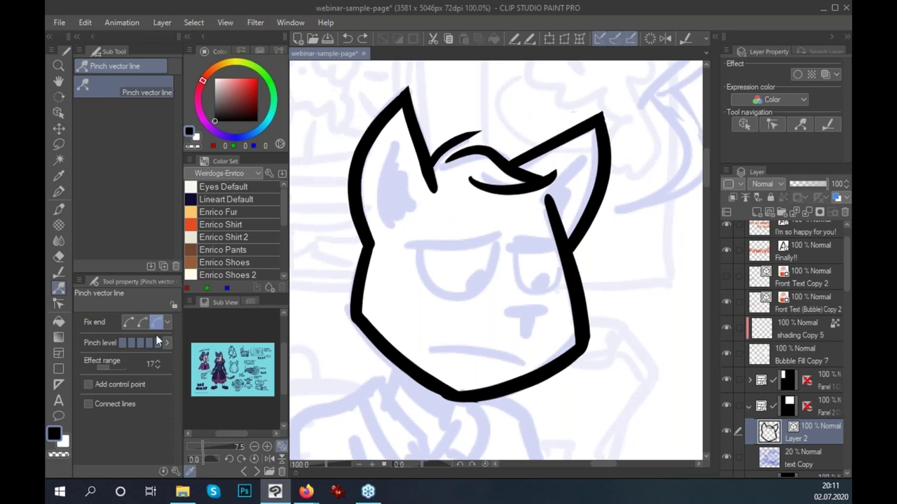
pyautogui.moveTo(435, 367); pyautogui.dragTo(404, 344)
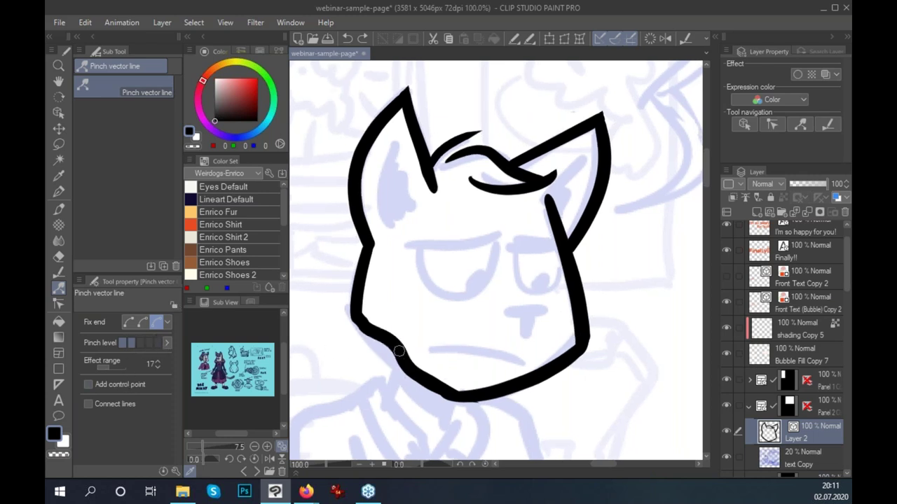
pyautogui.hotkey('ctrl', 'z')
pyautogui.hotkey('ctrl', 'z')
pyautogui.hotkey('ctrl', 'z')
pyautogui.hotkey('ctrl', 'z')
pyautogui.moveTo(430, 182); pyautogui.dragTo(393, 146)
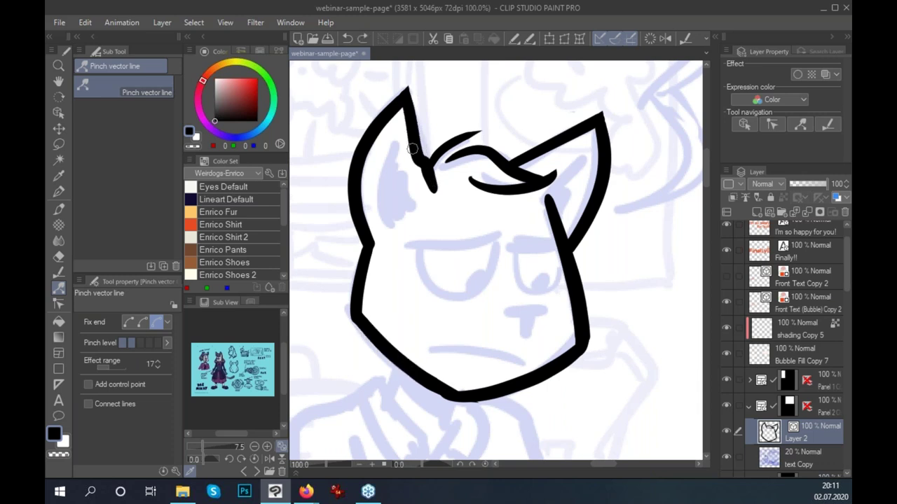
pyautogui.hotkey('ctrl', 'z')
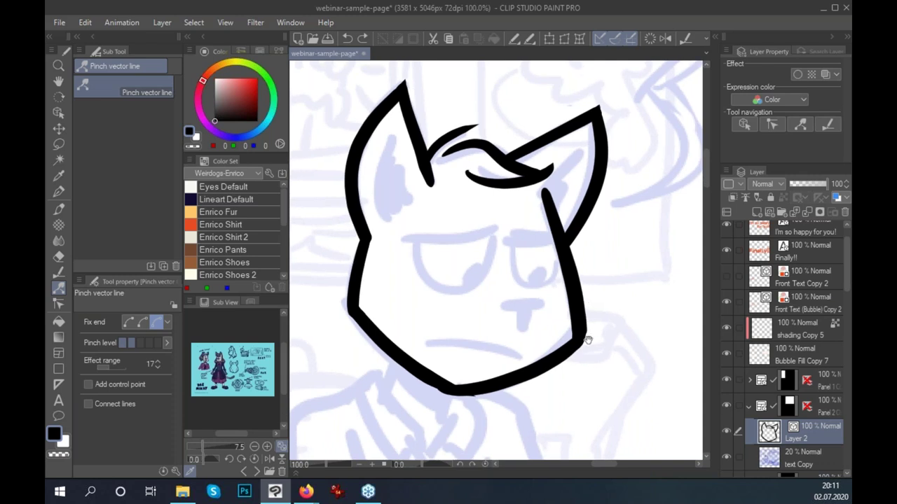
pyautogui.moveTo(587, 339); pyautogui.dragTo(575, 349)
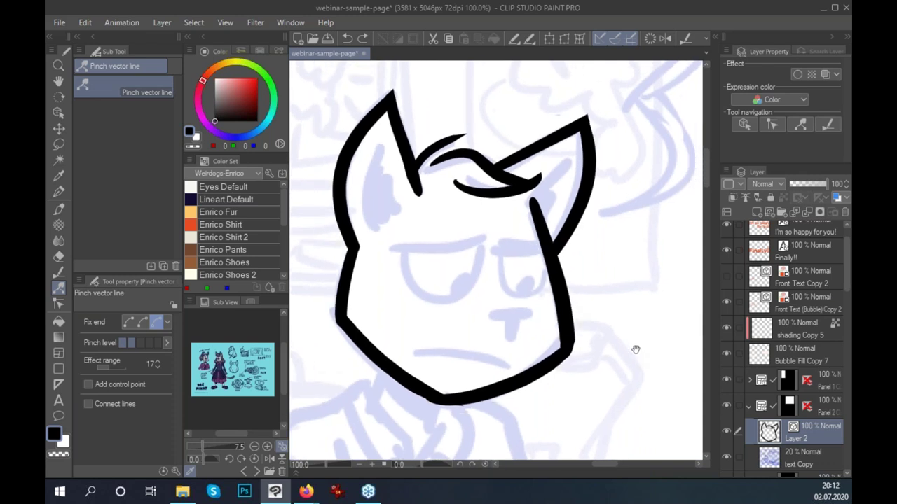
pyautogui.moveTo(640, 357); pyautogui.dragTo(636, 332)
pyautogui.click(58, 271)
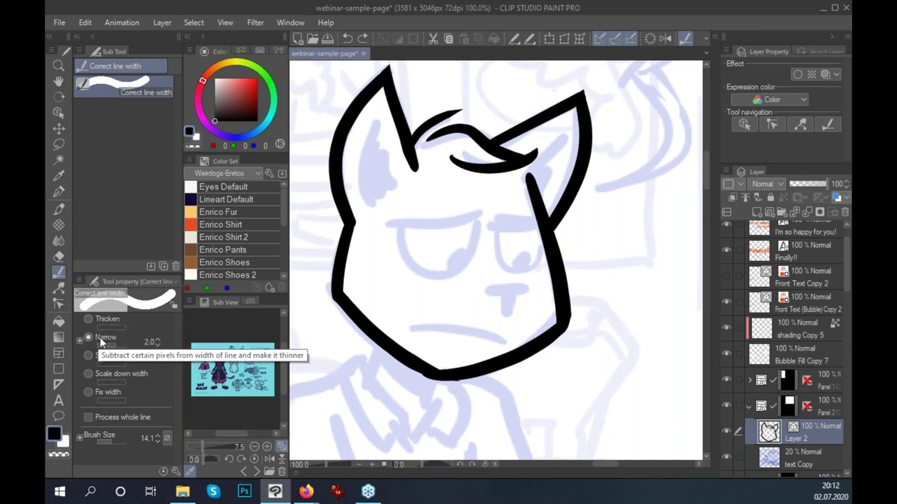
# Set the line-width correction brush size to 41.5 and undo a trial thinning stroke.
pyautogui.click(117, 438)
pyautogui.moveTo(117, 438); pyautogui.dragTo(118, 438)
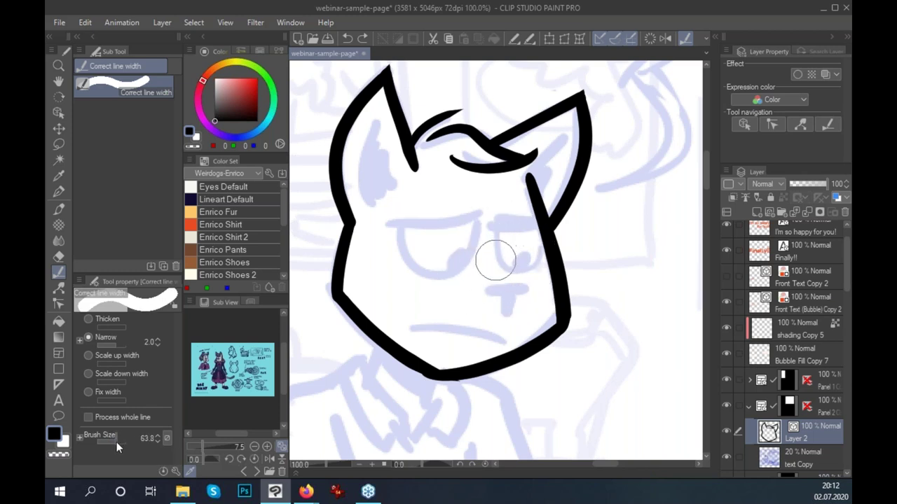
pyautogui.moveTo(116, 441); pyautogui.dragTo(114, 444)
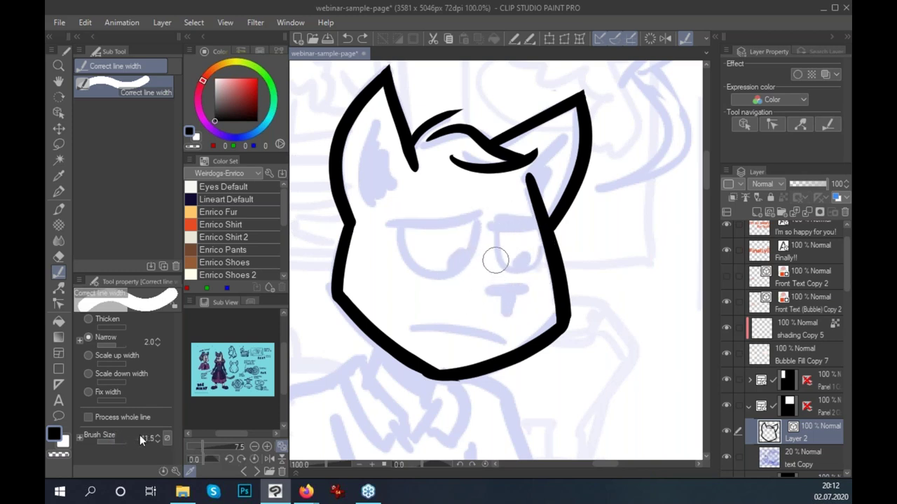
pyautogui.moveTo(520, 334); pyautogui.dragTo(515, 344)
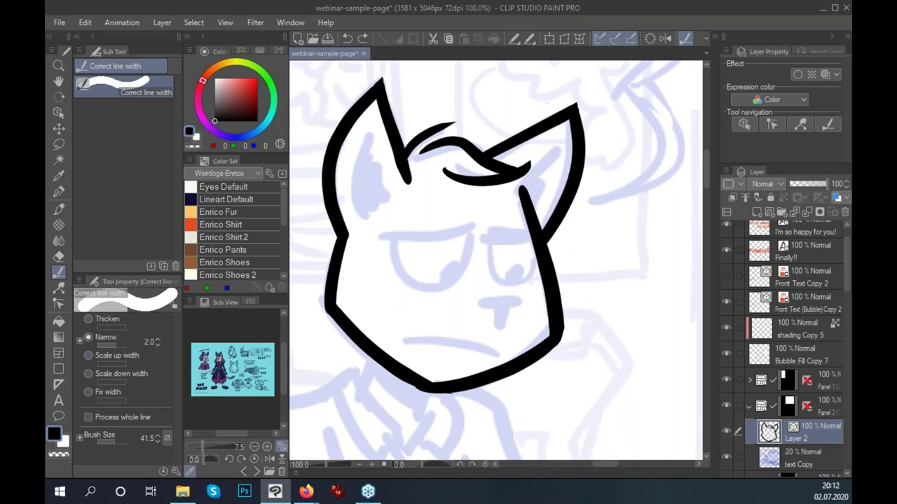
pyautogui.moveTo(527, 187)
pyautogui.mouseDown()
pyautogui.moveTo(512, 210)
pyautogui.moveTo(522, 210)
pyautogui.mouseUp()
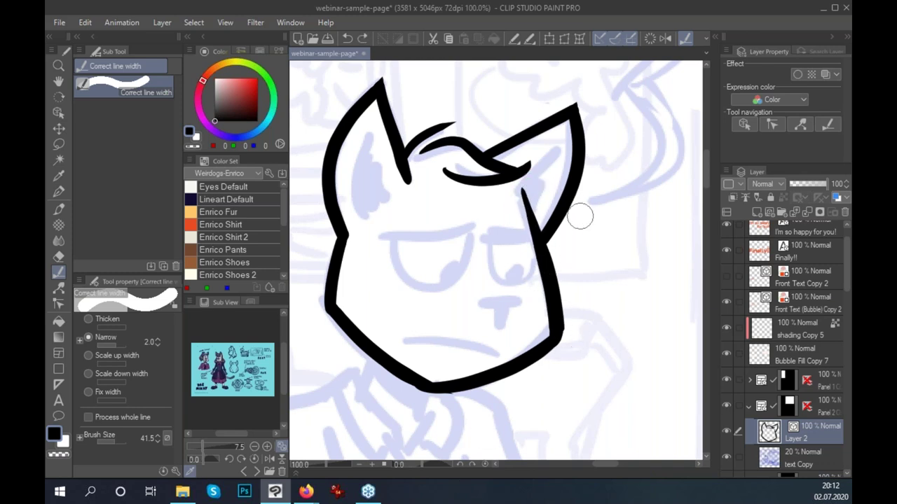
pyautogui.hotkey('ctrl', 'z')
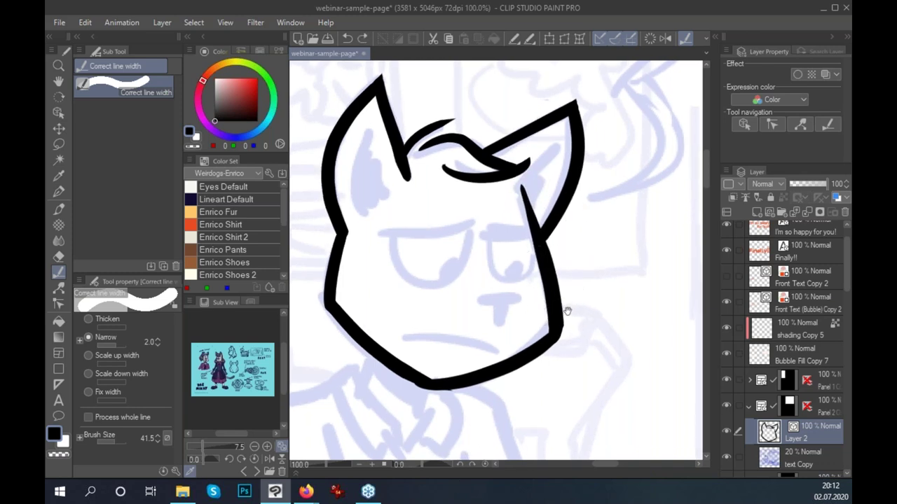
# Switch correction to thickening with a lower amount and thicken the left jaw and lower face.
pyautogui.scroll(-1, 569, 314)
pyautogui.scroll(-1, 557, 329)
pyautogui.moveTo(558, 329); pyautogui.dragTo(560, 303)
pyautogui.click(105, 319)
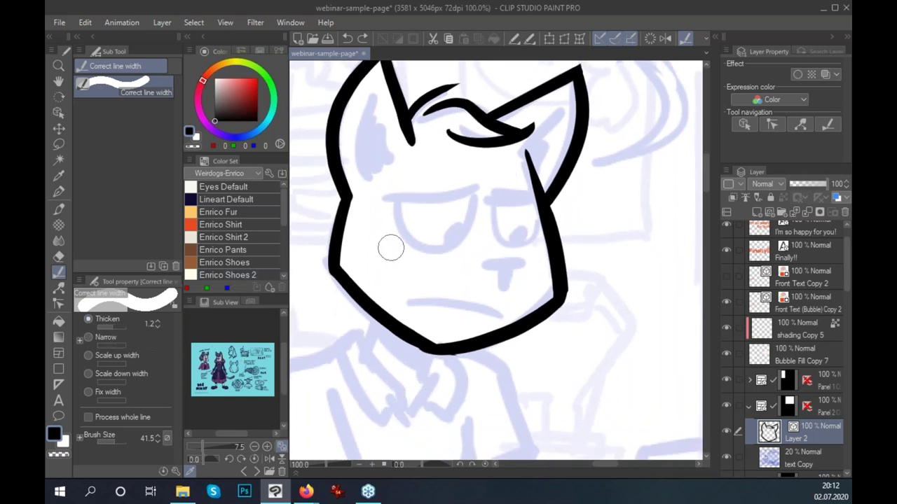
pyautogui.moveTo(316, 271); pyautogui.dragTo(330, 280)
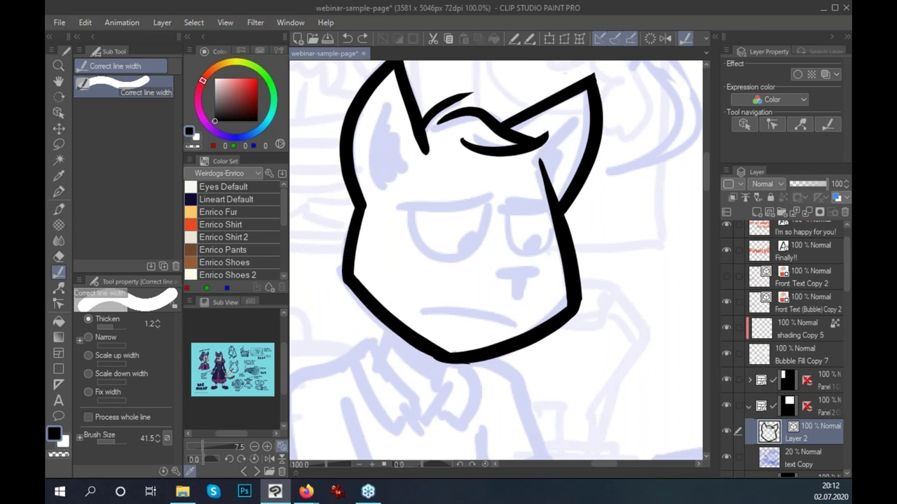
pyautogui.click(119, 330)
pyautogui.moveTo(347, 234); pyautogui.dragTo(394, 346)
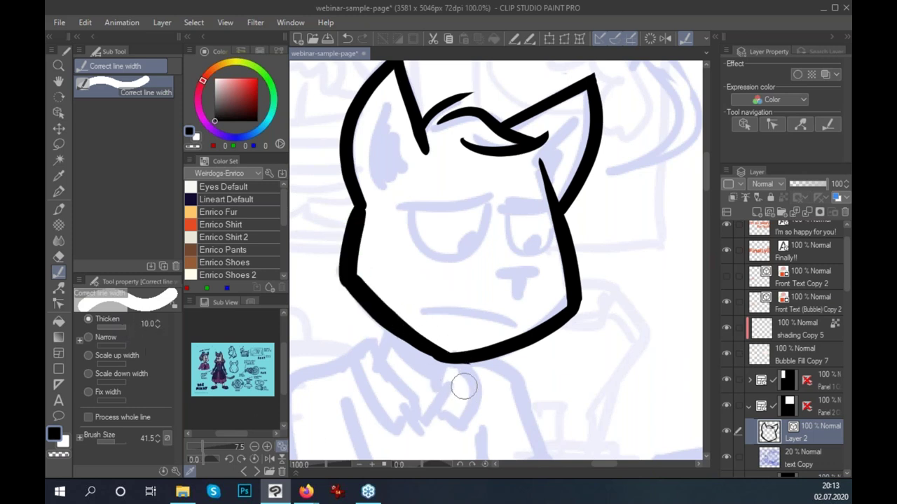
# Redo the left jaw thickening at lower strength and even out the bottom chin line.
pyautogui.scroll(-2, 464, 387)
pyautogui.scroll(-2, 538, 366)
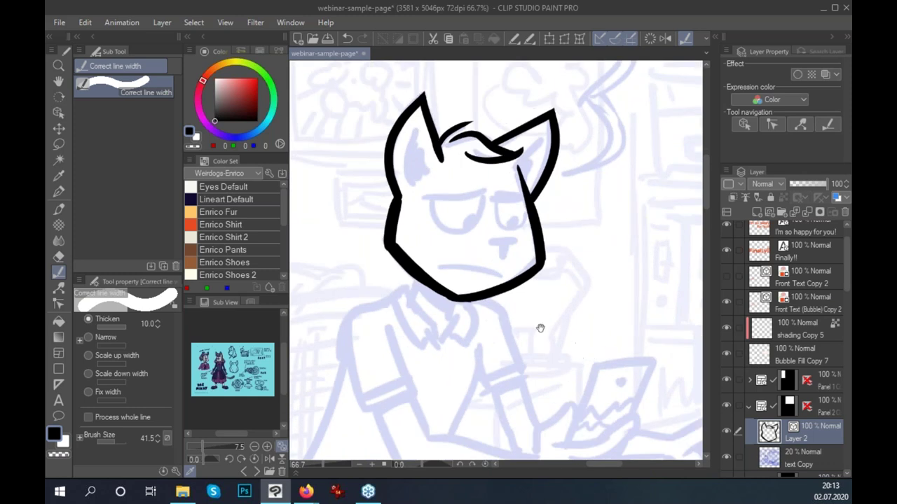
pyautogui.moveTo(540, 328); pyautogui.dragTo(541, 321)
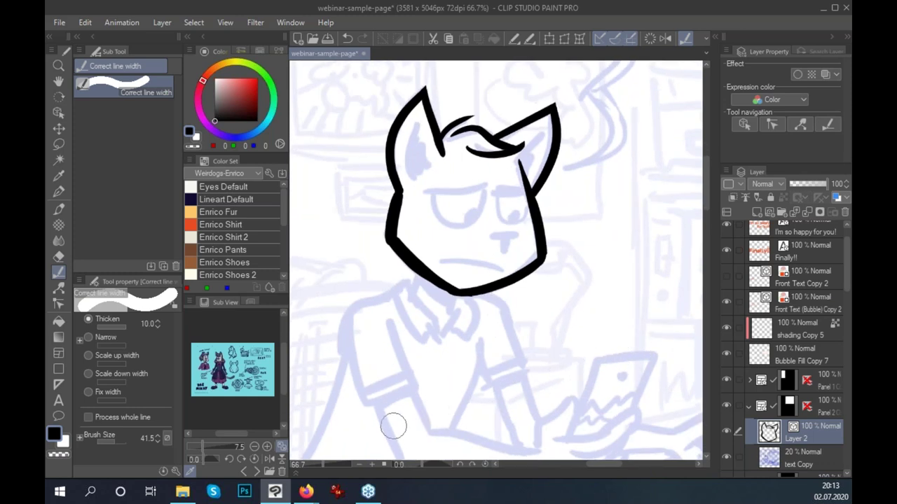
pyautogui.hotkey('ctrl', 'z')
pyautogui.click(123, 326)
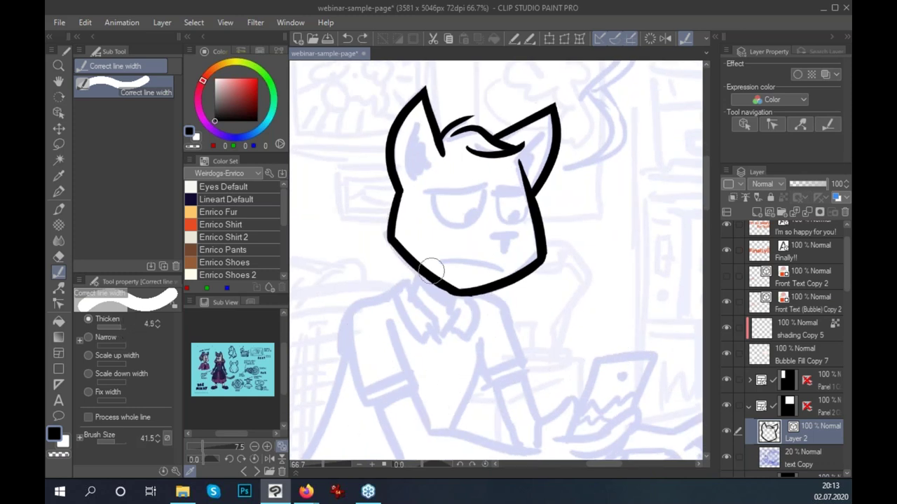
pyautogui.moveTo(386, 216); pyautogui.dragTo(389, 231)
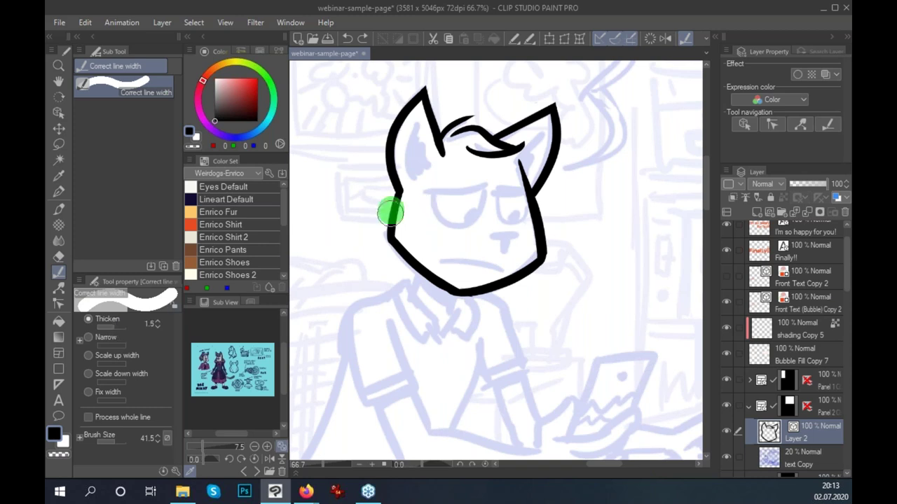
pyautogui.moveTo(480, 293); pyautogui.dragTo(431, 276)
pyautogui.moveTo(583, 344); pyautogui.dragTo(582, 341)
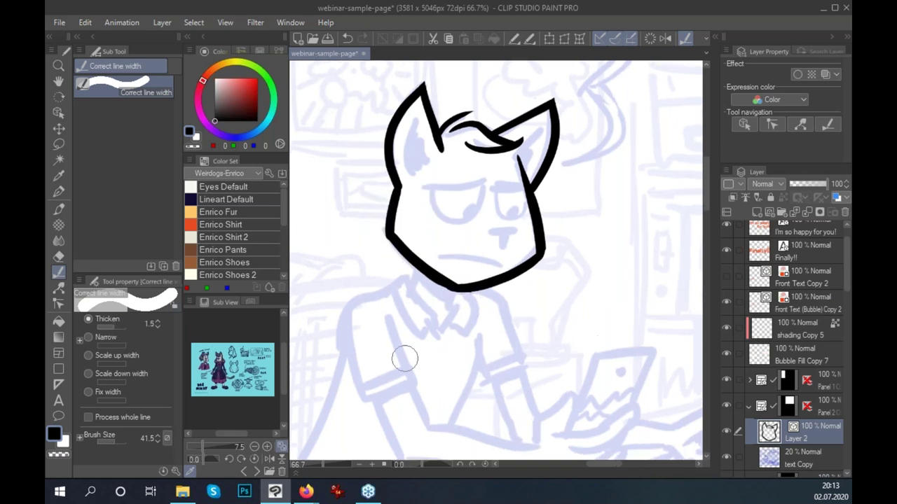
pyautogui.click(59, 192)
pyautogui.scroll(1, 534, 324)
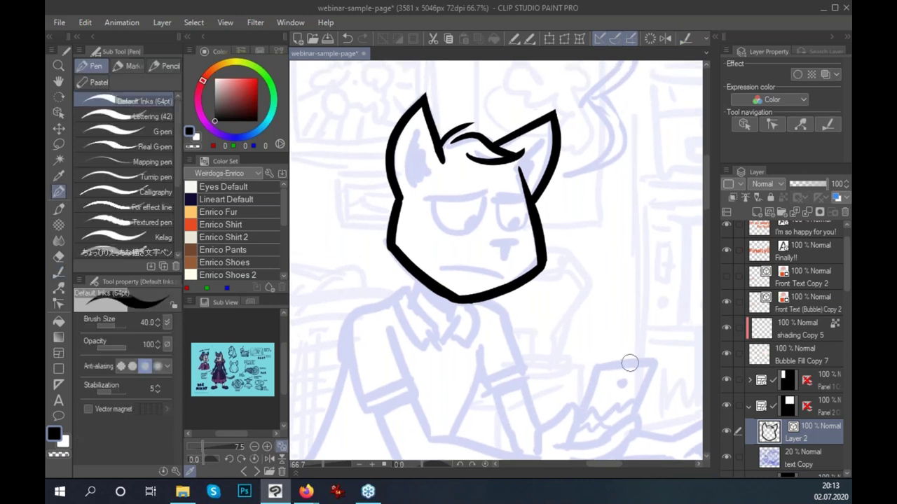
# Ink the eyelid and the oval eye over the cat's left eye.
pyautogui.moveTo(476, 353); pyautogui.dragTo(482, 350)
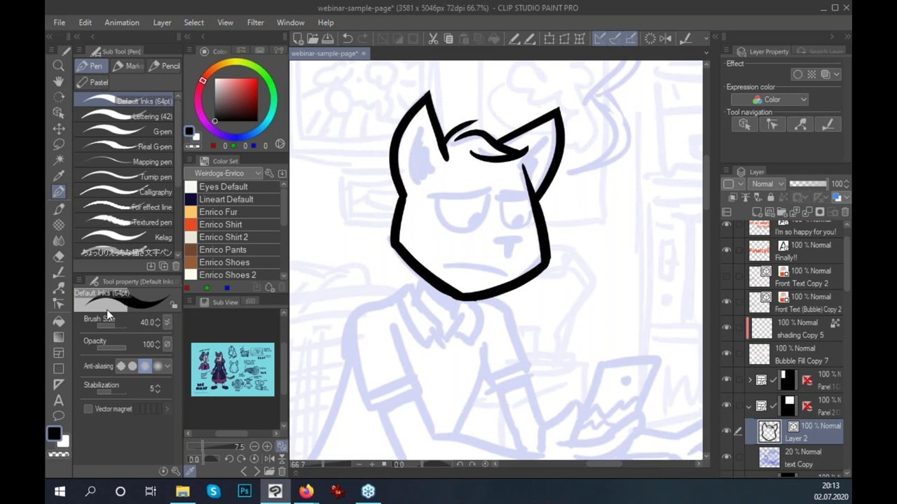
pyautogui.press('y')
pyautogui.click(59, 272)
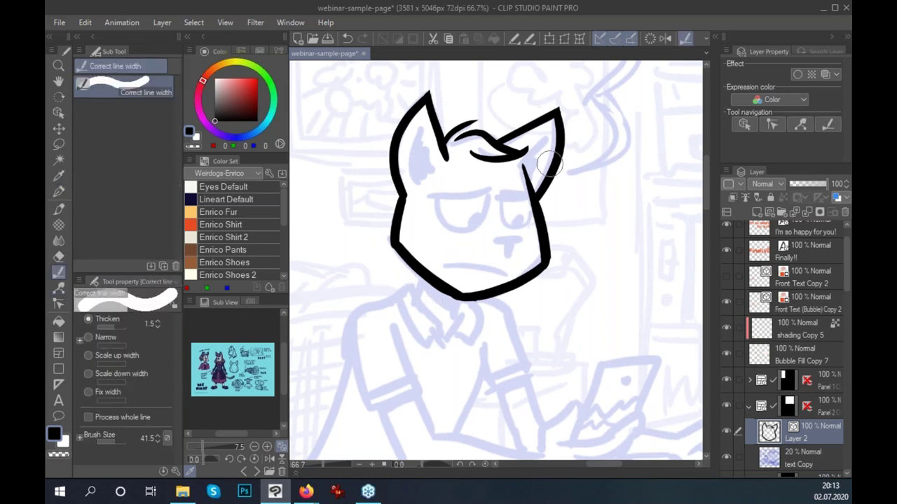
pyautogui.click(60, 191)
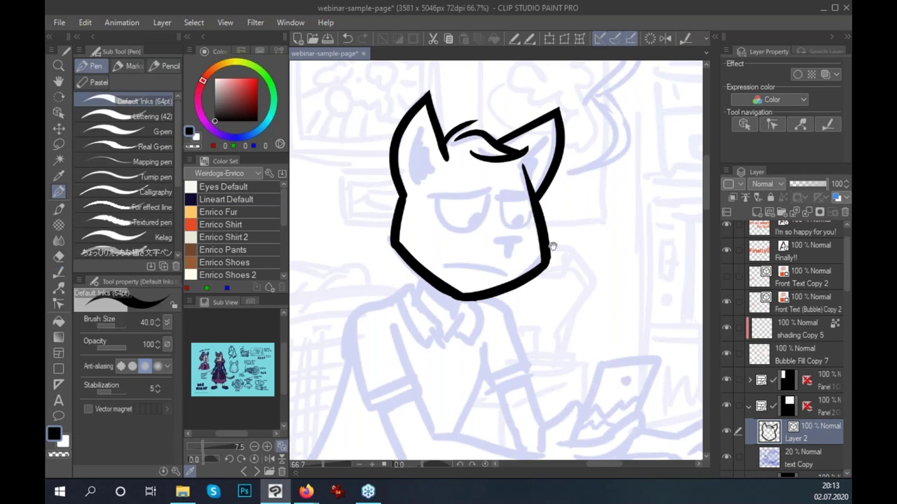
pyautogui.moveTo(552, 247); pyautogui.dragTo(583, 253)
pyautogui.moveTo(460, 202); pyautogui.dragTo(524, 192)
pyautogui.hotkey('ctrl', 'z')
pyautogui.moveTo(468, 202); pyautogui.dragTo(517, 199)
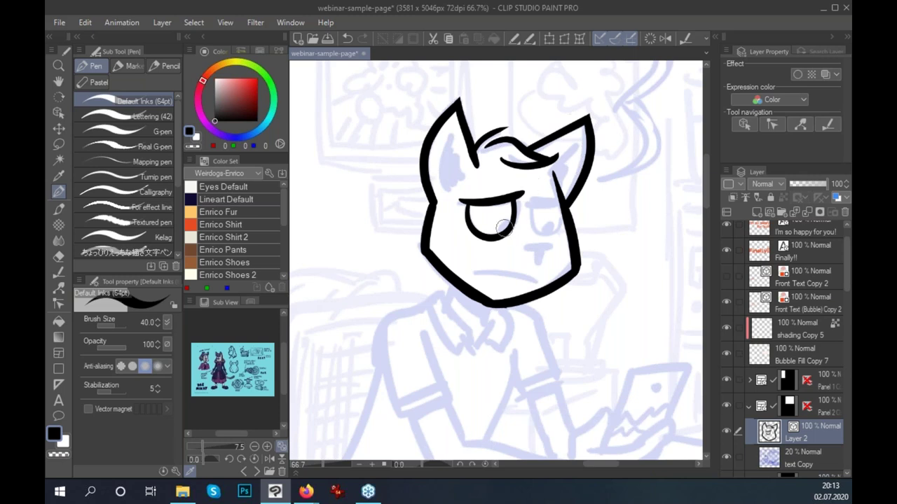
# Try a right eyelid, then thin both eyes' outlines with Correct line width.
pyautogui.moveTo(522, 199); pyautogui.dragTo(579, 210)
pyautogui.hotkey('ctrl', 'z')
pyautogui.moveTo(524, 201)
pyautogui.mouseDown()
pyautogui.moveTo(569, 212)
pyautogui.moveTo(564, 217)
pyautogui.mouseUp()
pyautogui.hotkey('ctrl', 'z')
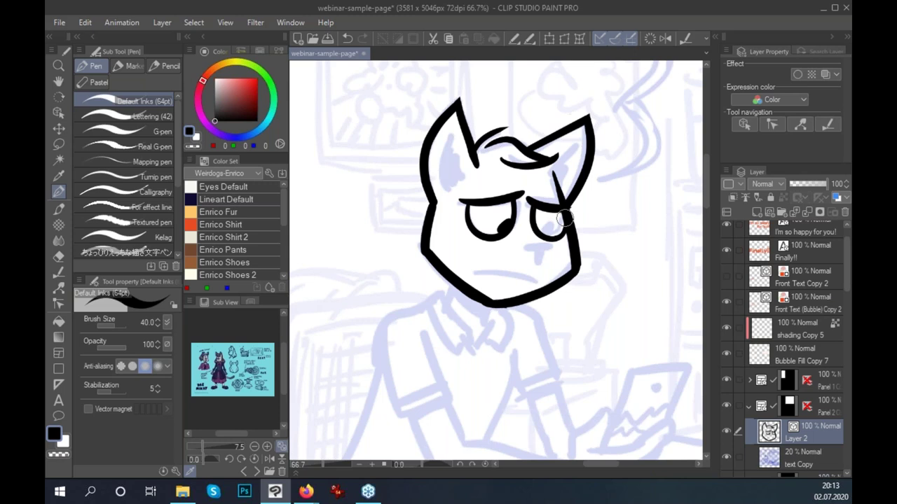
pyautogui.click(59, 271)
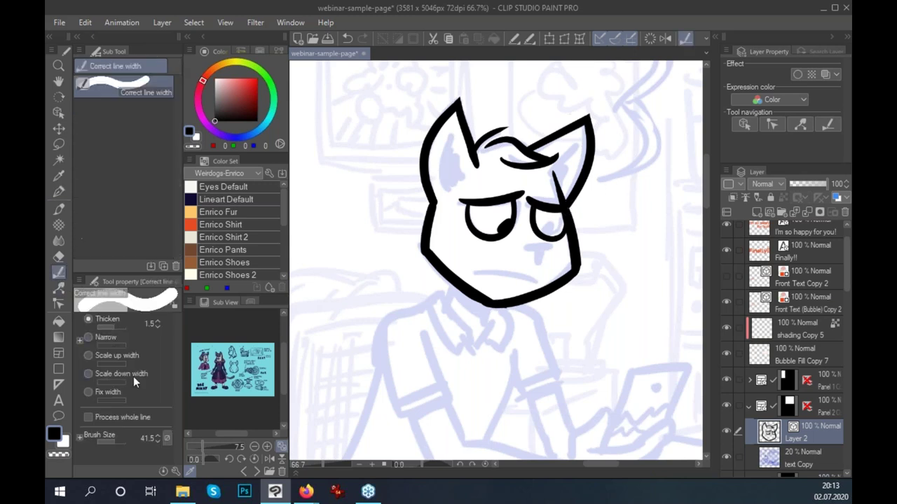
pyautogui.moveTo(554, 219); pyautogui.dragTo(547, 238)
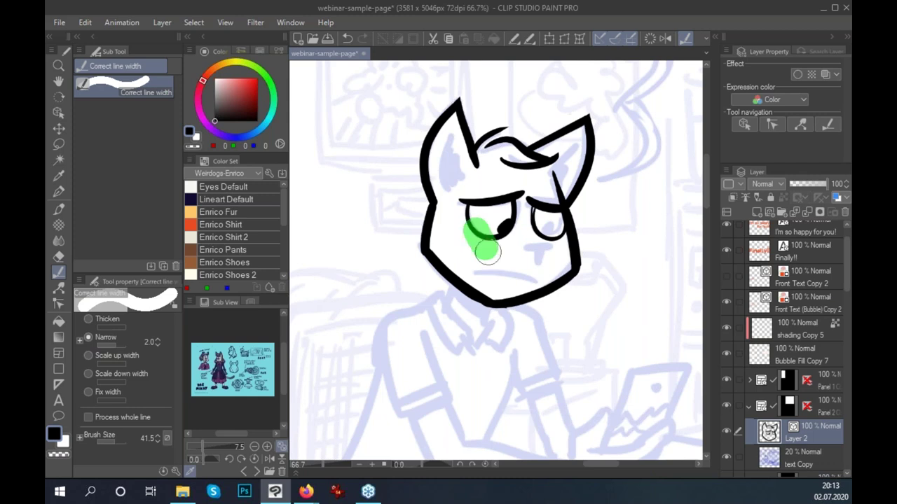
pyautogui.moveTo(498, 259); pyautogui.dragTo(481, 241)
pyautogui.click(58, 287)
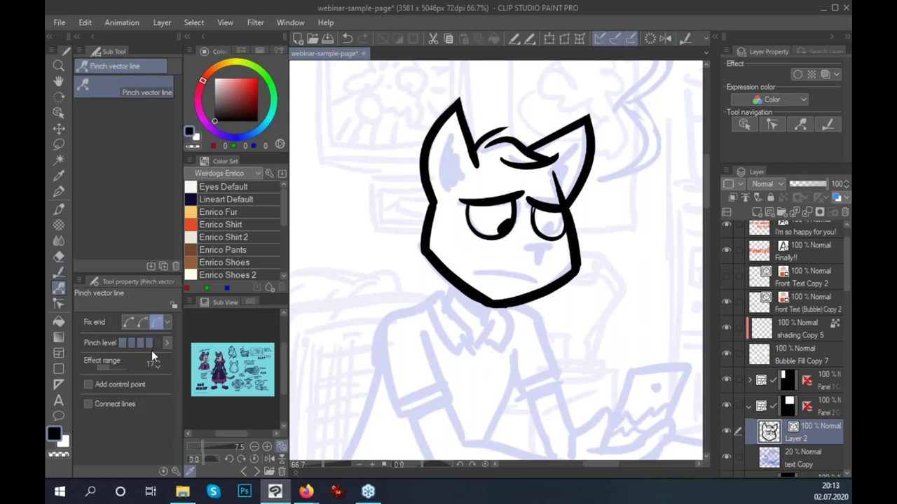
pyautogui.moveTo(110, 367); pyautogui.dragTo(106, 367)
pyautogui.hotkey('ctrl', 'z')
# Ink the nose, the right eye's pupil and a frowning mouth.
pyautogui.click(58, 192)
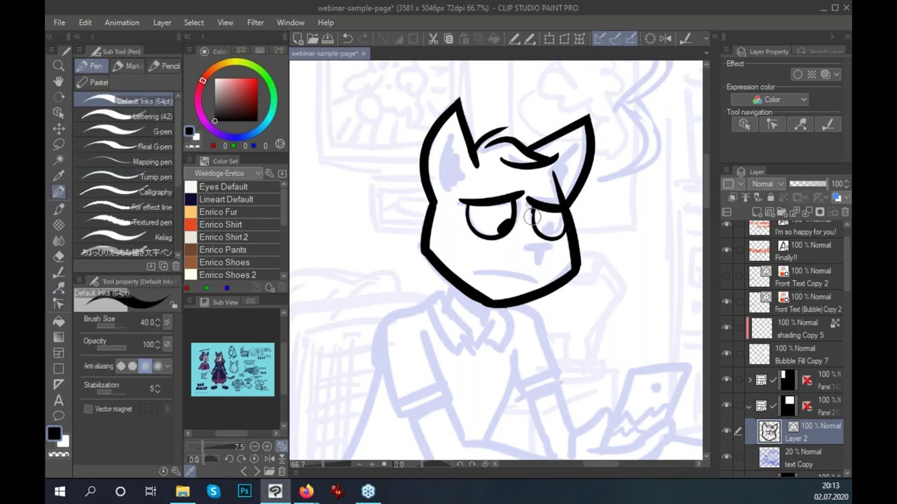
pyautogui.moveTo(524, 249)
pyautogui.mouseDown()
pyautogui.moveTo(552, 249)
pyautogui.moveTo(537, 264)
pyautogui.mouseUp()
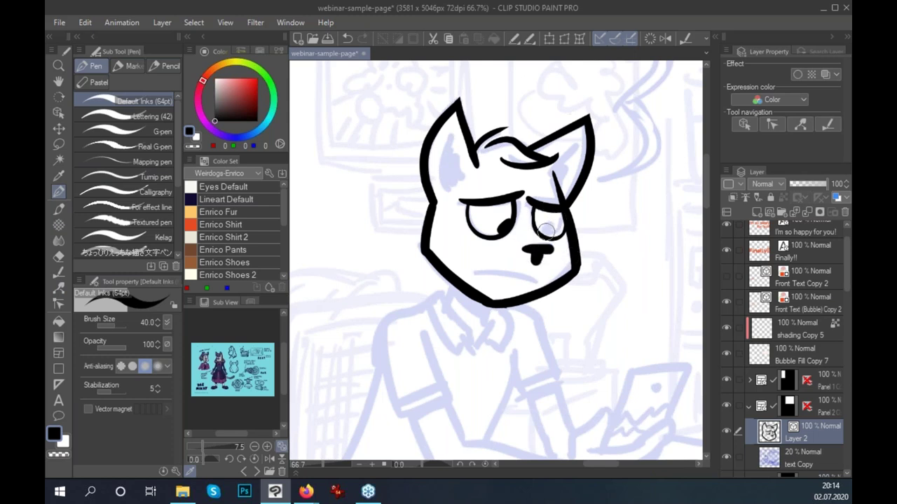
pyautogui.moveTo(549, 226); pyautogui.dragTo(555, 221)
pyautogui.moveTo(476, 277); pyautogui.dragTo(528, 284)
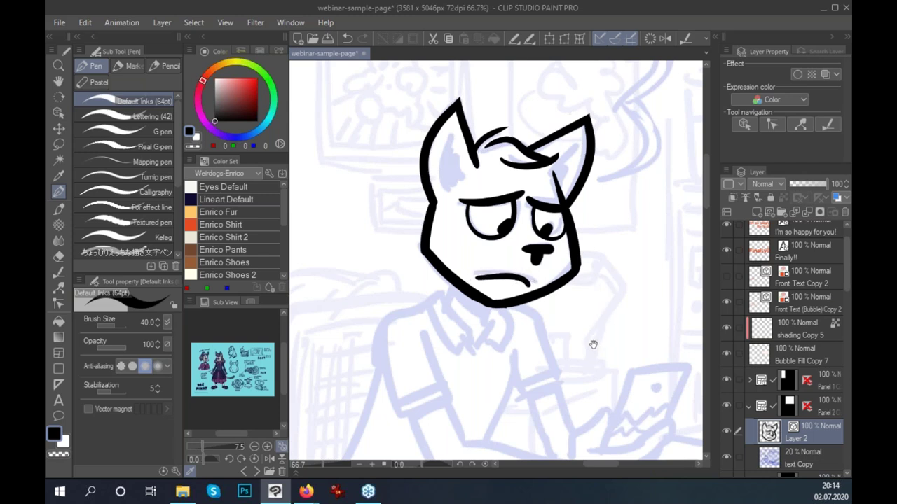
# Fill the left and right inner ears solid black.
pyautogui.moveTo(593, 344); pyautogui.dragTo(545, 334)
pyautogui.moveTo(412, 122); pyautogui.dragTo(405, 179)
pyautogui.hotkey('ctrl', 'z')
pyautogui.moveTo(403, 124); pyautogui.dragTo(401, 180)
pyautogui.hotkey('ctrl', 'z')
pyautogui.moveTo(403, 124); pyautogui.dragTo(400, 177)
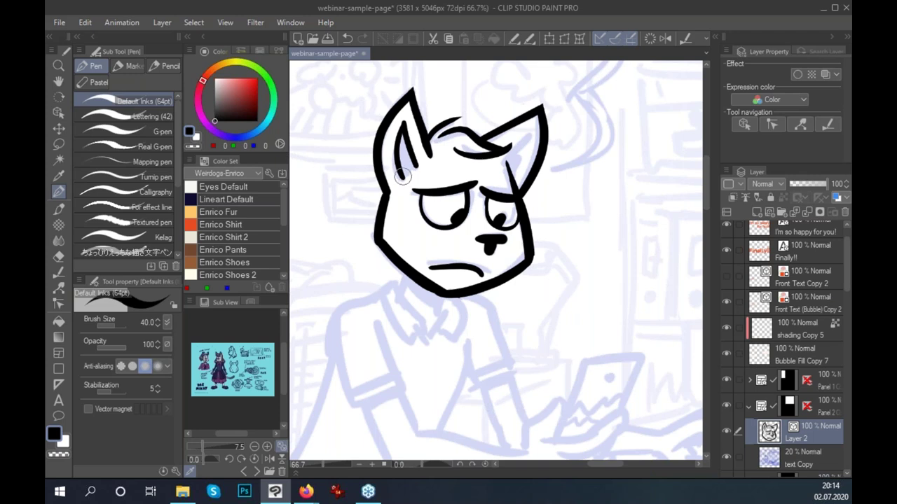
pyautogui.moveTo(412, 137); pyautogui.dragTo(399, 168)
pyautogui.moveTo(526, 137); pyautogui.dragTo(503, 173)
pyautogui.hotkey('ctrl', 'z')
pyautogui.moveTo(527, 138); pyautogui.dragTo(503, 175)
pyautogui.moveTo(525, 143)
pyautogui.mouseDown()
pyautogui.moveTo(507, 177)
pyautogui.moveTo(506, 163)
pyautogui.moveTo(505, 180)
pyautogui.mouseUp()
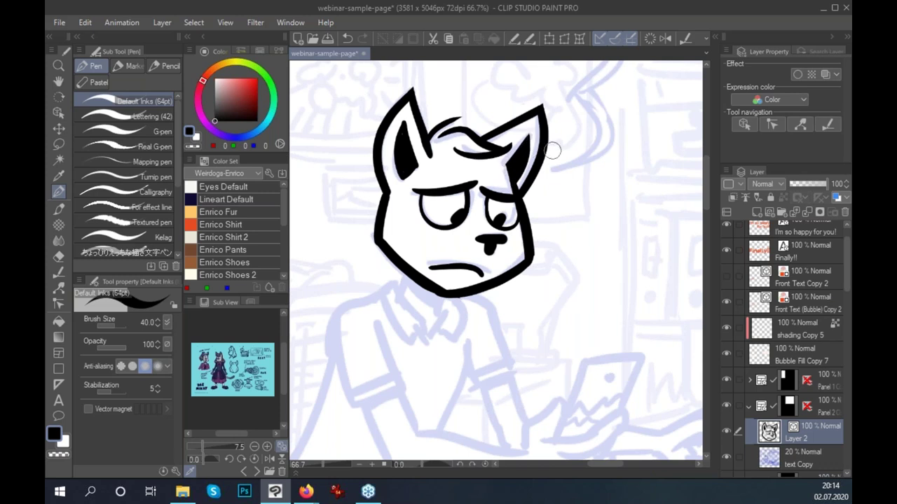
pyautogui.scroll(-1, 590, 329)
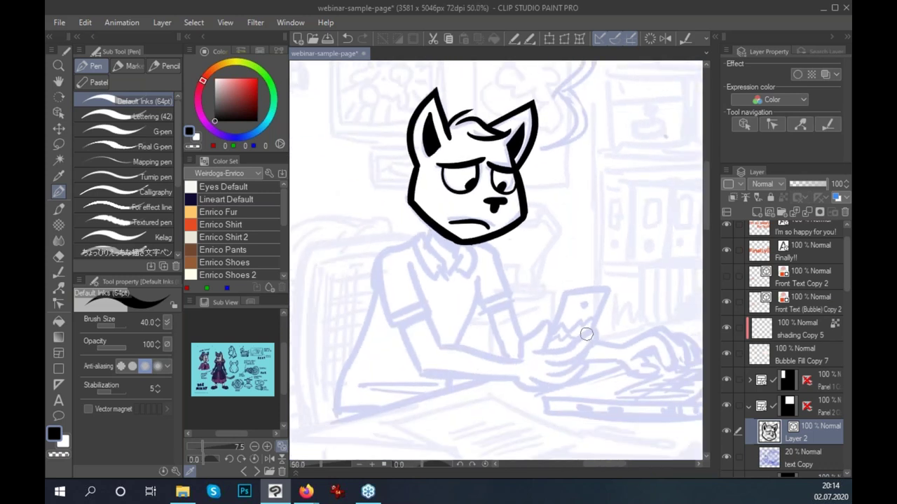
# Ink the neck lines and the shadow under the chin.
pyautogui.moveTo(446, 216)
pyautogui.mouseDown()
pyautogui.moveTo(434, 245)
pyautogui.moveTo(464, 266)
pyautogui.mouseUp()
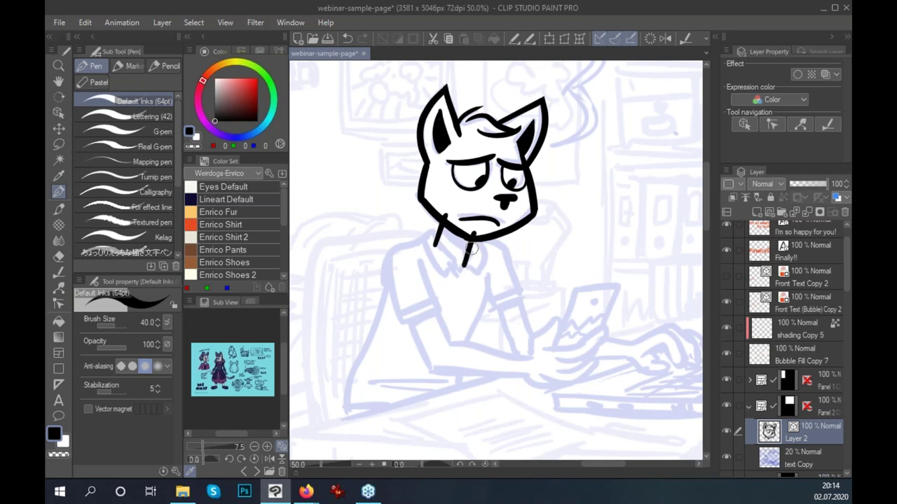
pyautogui.hotkey('ctrl', 'z')
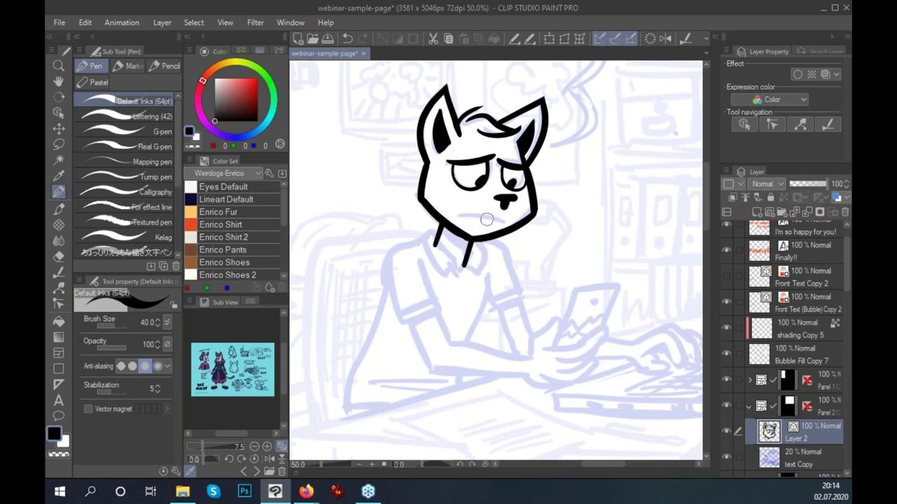
pyautogui.hotkey('ctrl', 'y')
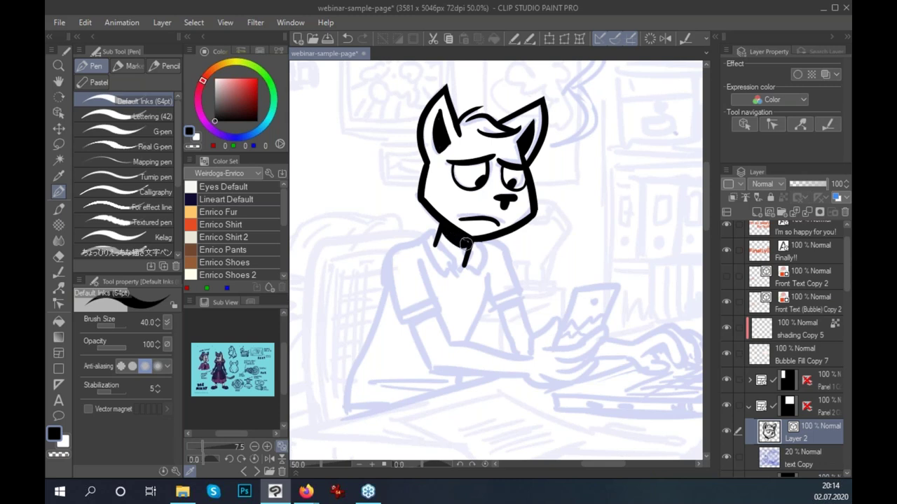
pyautogui.moveTo(445, 233); pyautogui.dragTo(468, 248)
pyautogui.moveTo(532, 291); pyautogui.dragTo(518, 302)
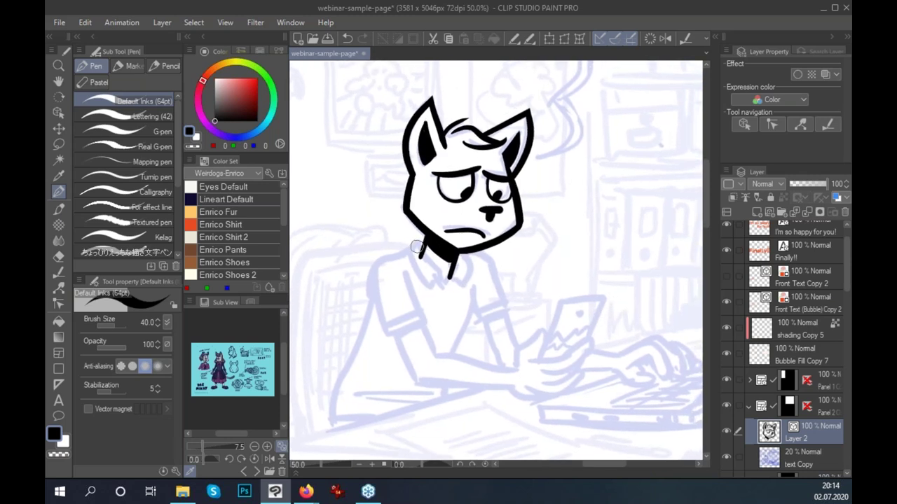
pyautogui.scroll(-1, 511, 284)
# Try the inner collar line, then ink the shoulder and arm outline.
pyautogui.moveTo(420, 224)
pyautogui.mouseDown()
pyautogui.moveTo(405, 237)
pyautogui.moveTo(429, 277)
pyautogui.mouseUp()
pyautogui.hotkey('ctrl', 'z')
pyautogui.moveTo(420, 231)
pyautogui.mouseDown()
pyautogui.moveTo(444, 265)
pyautogui.moveTo(444, 251)
pyautogui.moveTo(462, 256)
pyautogui.moveTo(468, 234)
pyautogui.moveTo(466, 281)
pyautogui.mouseUp()
pyautogui.hotkey('ctrl', 'z')
pyautogui.hotkey('ctrl', 'z')
pyautogui.hotkey('ctrl', 'z')
pyautogui.hotkey('ctrl', 'z')
pyautogui.hotkey('ctrl', 'z')
pyautogui.hotkey('ctrl', 'z')
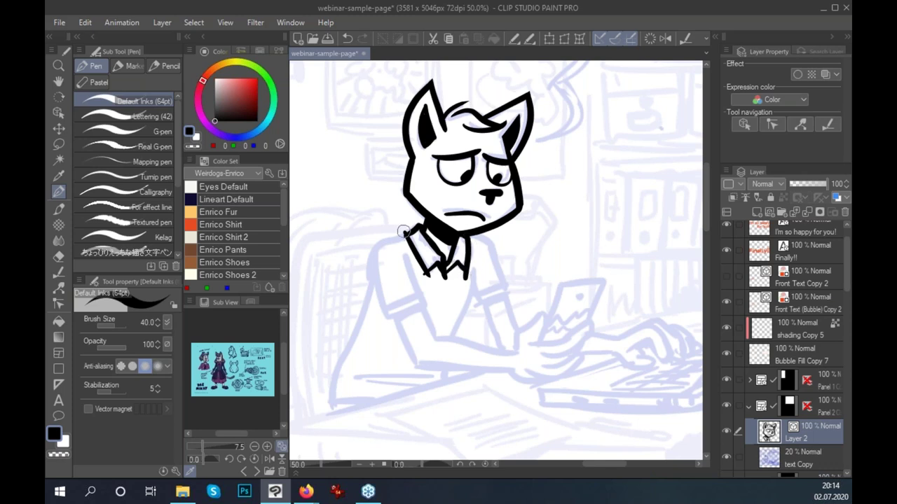
pyautogui.hotkey('ctrl', 'z')
pyautogui.moveTo(419, 229)
pyautogui.mouseDown()
pyautogui.moveTo(375, 246)
pyautogui.moveTo(386, 311)
pyautogui.mouseUp()
pyautogui.hotkey('ctrl', 'z')
pyautogui.moveTo(375, 247); pyautogui.dragTo(394, 335)
# Ink the sleeve and its cuff, extending the arm lines below it.
pyautogui.moveTo(405, 261)
pyautogui.mouseDown()
pyautogui.moveTo(426, 320)
pyautogui.moveTo(442, 298)
pyautogui.mouseUp()
pyautogui.moveTo(372, 323); pyautogui.dragTo(417, 308)
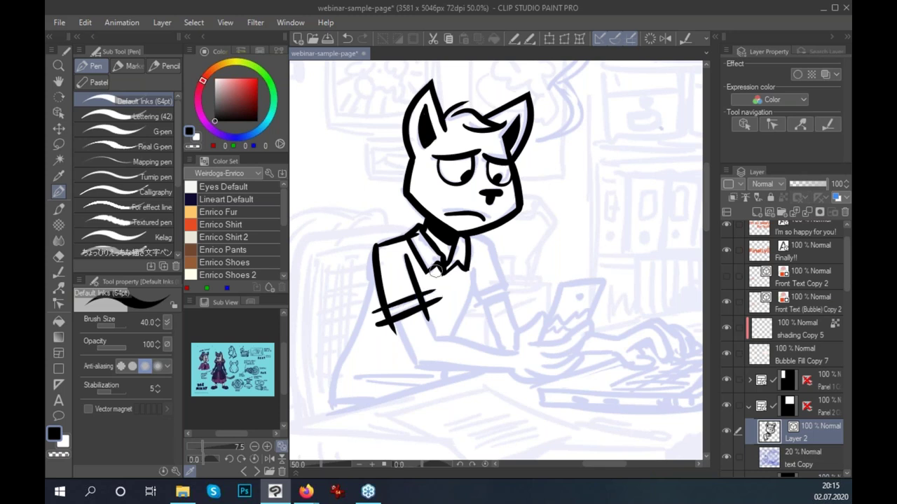
pyautogui.hotkey('ctrl', 'z')
pyautogui.moveTo(373, 248); pyautogui.dragTo(392, 336)
pyautogui.moveTo(440, 299)
pyautogui.mouseDown()
pyautogui.moveTo(431, 321)
pyautogui.moveTo(437, 339)
pyautogui.mouseUp()
pyautogui.hotkey('ctrl', 'z')
pyautogui.moveTo(384, 313); pyautogui.dragTo(416, 371)
pyautogui.hotkey('ctrl', 'z')
pyautogui.moveTo(398, 321); pyautogui.dragTo(423, 378)
pyautogui.moveTo(392, 316); pyautogui.dragTo(424, 309)
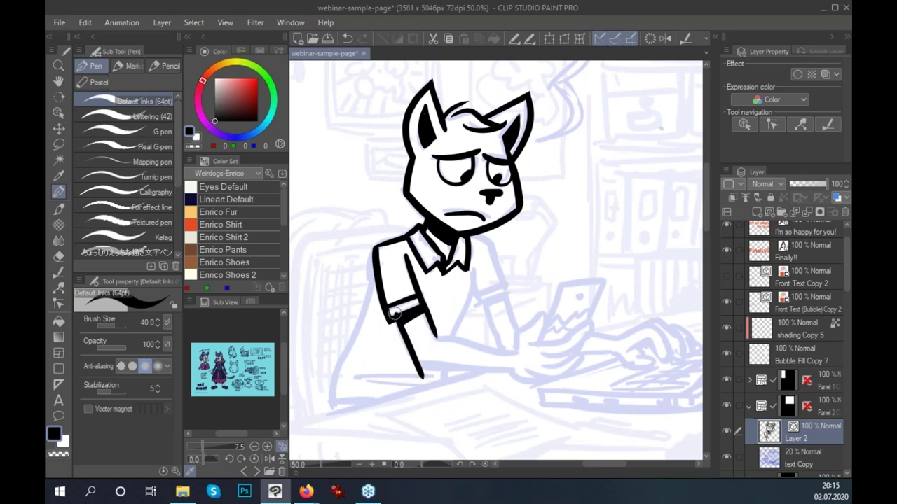
# Ink the forearm, the table edge beneath it, and the wrist rising to the hand.
pyautogui.moveTo(429, 336); pyautogui.dragTo(530, 358)
pyautogui.hotkey('ctrl', 'z')
pyautogui.moveTo(399, 361); pyautogui.dragTo(546, 373)
pyautogui.hotkey('ctrl', 'z')
pyautogui.hotkey('ctrl', 'z')
pyautogui.moveTo(398, 362); pyautogui.dragTo(546, 373)
pyautogui.moveTo(405, 363); pyautogui.dragTo(423, 381)
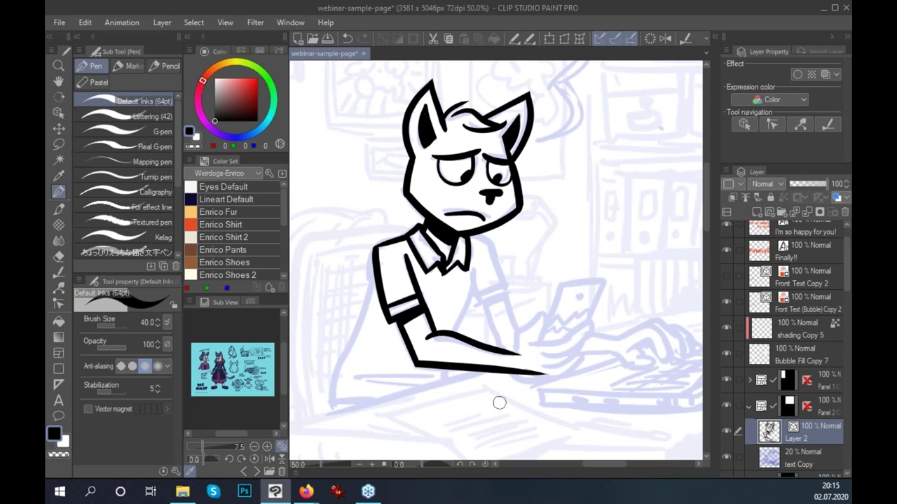
pyautogui.moveTo(516, 356)
pyautogui.mouseDown()
pyautogui.moveTo(538, 318)
pyautogui.moveTo(549, 329)
pyautogui.moveTo(539, 340)
pyautogui.mouseUp()
pyautogui.hotkey('ctrl', 'z')
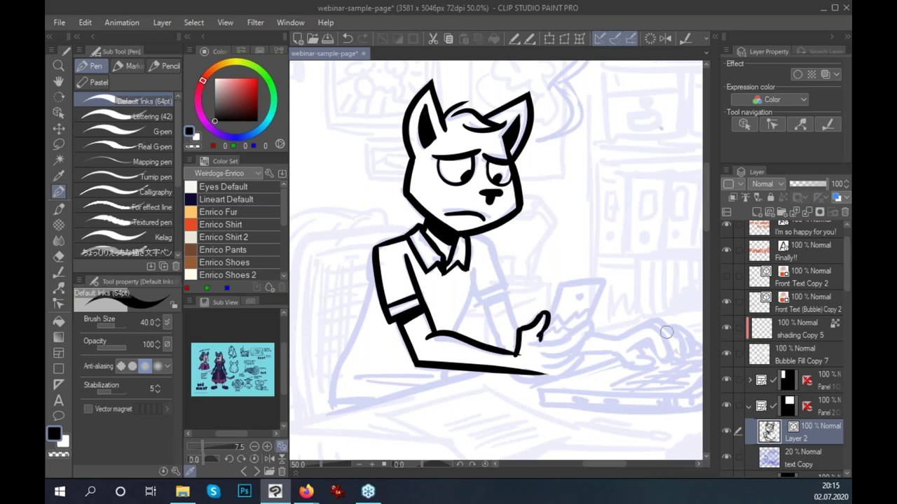
# Select the character's vector ink lines and trial a thicker width, then revert it.
pyautogui.click(59, 113)
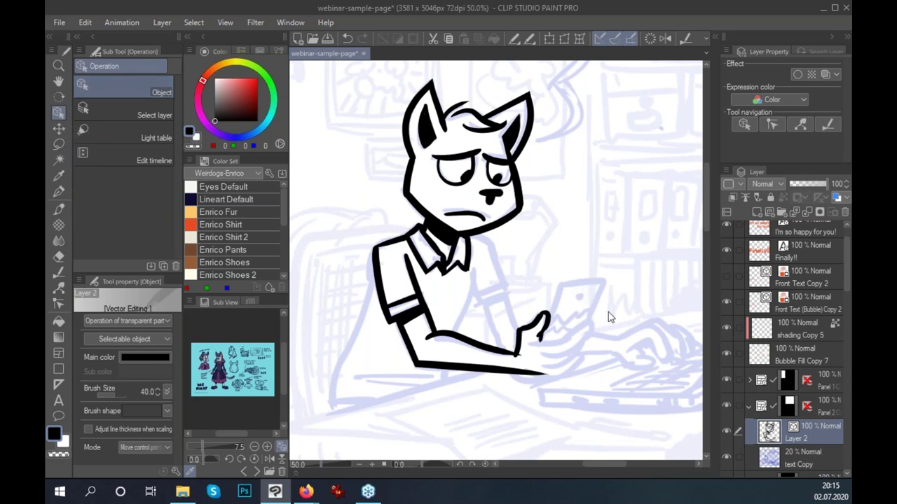
pyautogui.scroll(-1, 608, 317)
pyautogui.moveTo(384, 145)
pyautogui.mouseDown()
pyautogui.moveTo(637, 411)
pyautogui.moveTo(620, 394)
pyautogui.mouseUp()
pyautogui.moveTo(622, 353); pyautogui.dragTo(610, 341)
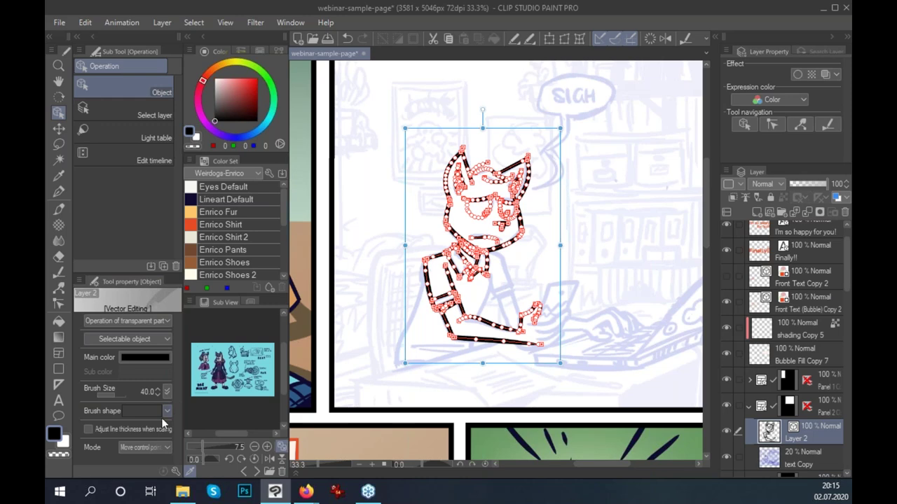
pyautogui.moveTo(102, 398)
pyautogui.mouseDown()
pyautogui.moveTo(118, 396)
pyautogui.moveTo(111, 398)
pyautogui.mouseUp()
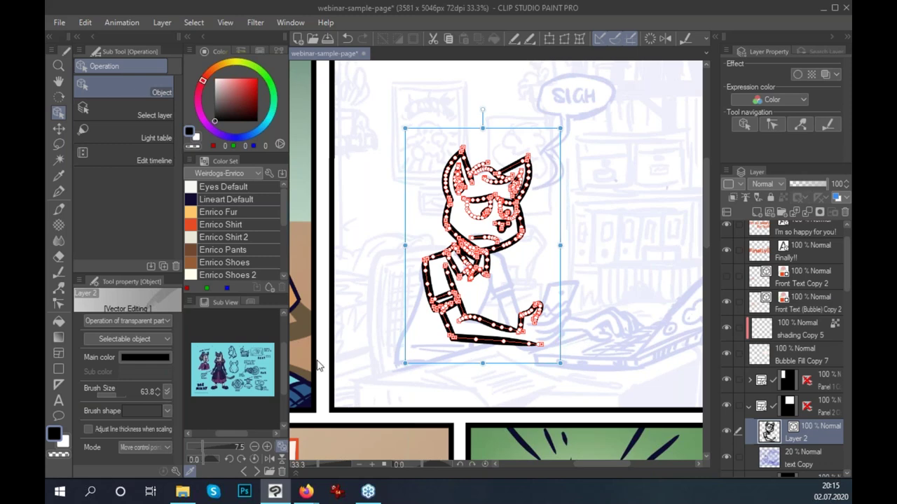
pyautogui.hotkey('ctrl', 'z')
# Try recolouring the selected lines red, then undo it.
pyautogui.click(153, 363)
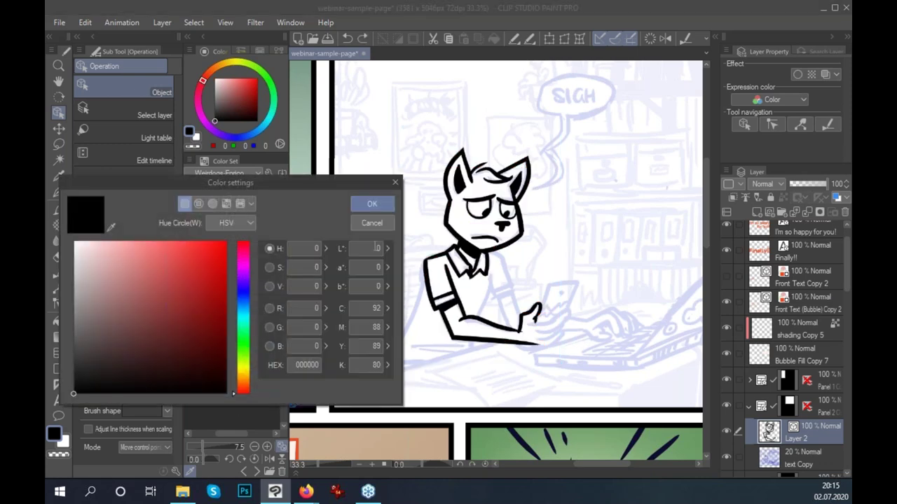
pyautogui.click(372, 223)
pyautogui.click(403, 376)
pyautogui.click(168, 357)
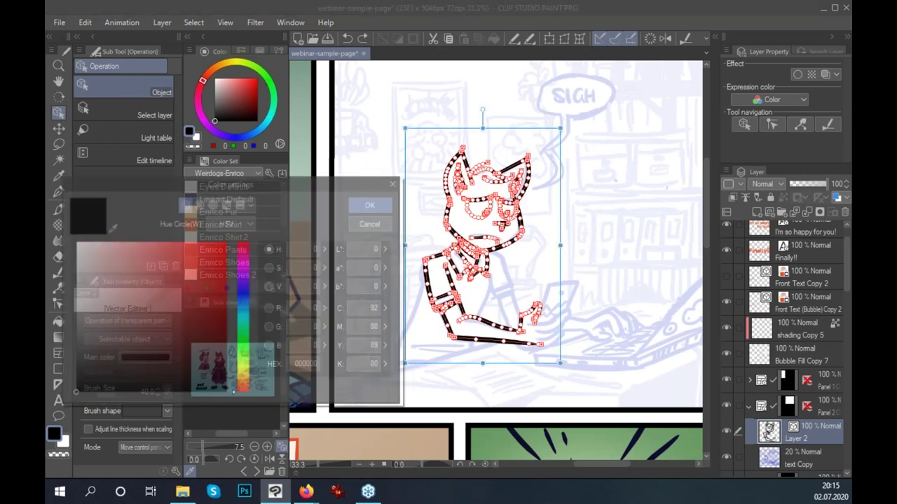
pyautogui.click(372, 203)
pyautogui.click(616, 308)
pyautogui.hotkey('ctrl', 'z')
# Apply a rougher brush shape to the reselected lines and zoom back in on the character.
pyautogui.moveTo(635, 149); pyautogui.dragTo(371, 385)
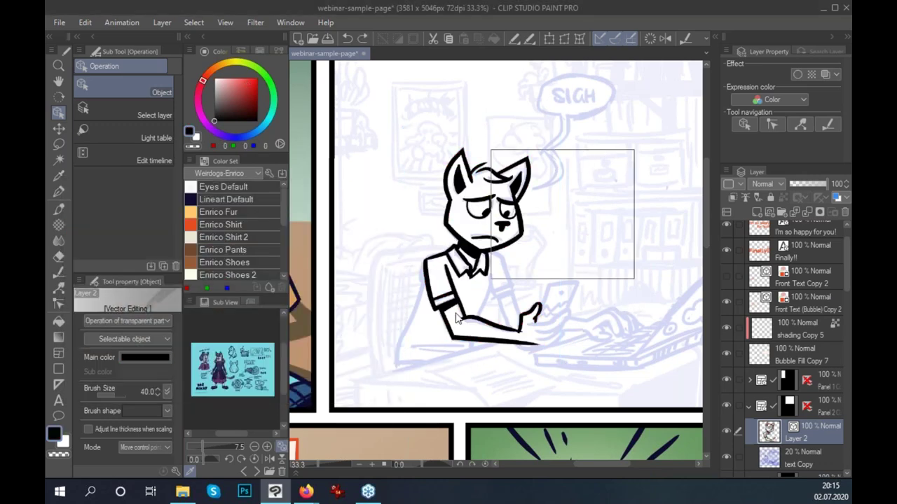
pyautogui.click(167, 412)
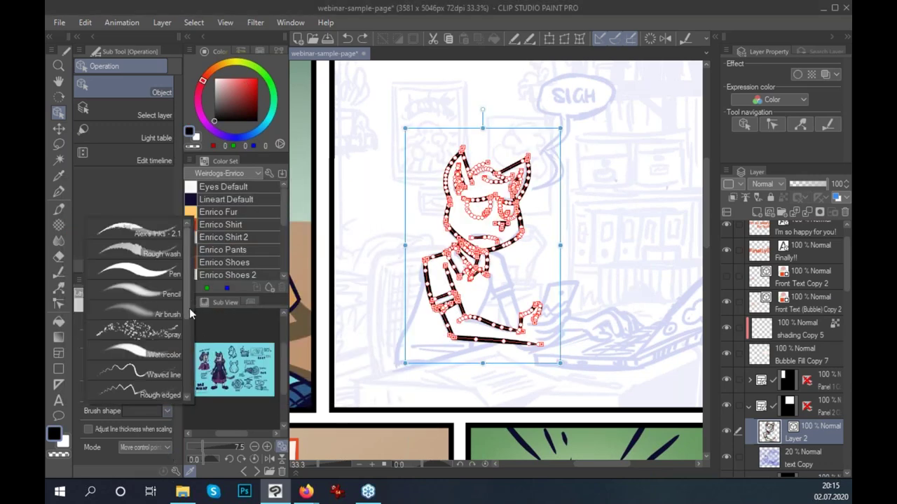
pyautogui.moveTo(186, 281)
pyautogui.mouseDown()
pyautogui.moveTo(185, 319)
pyautogui.moveTo(186, 273)
pyautogui.mouseUp()
pyautogui.click(154, 234)
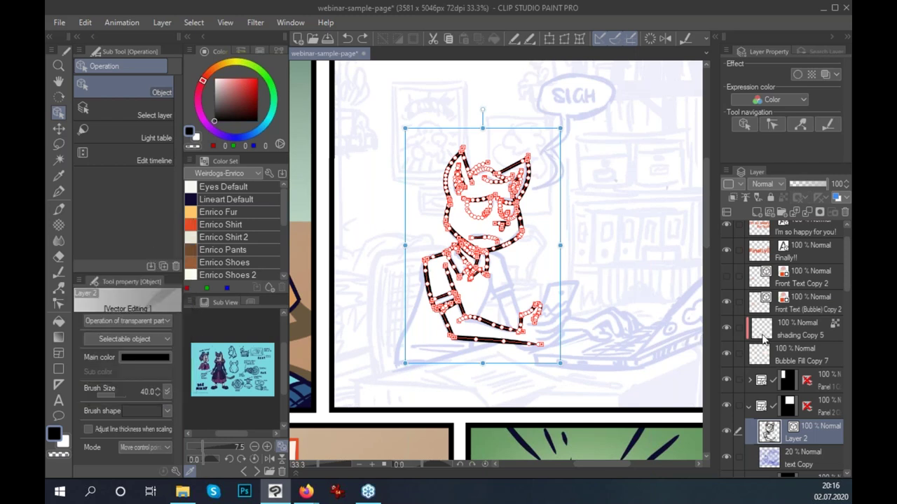
pyautogui.click(799, 451)
pyautogui.hotkey('ctrl', '+')
pyautogui.moveTo(592, 329); pyautogui.dragTo(566, 355)
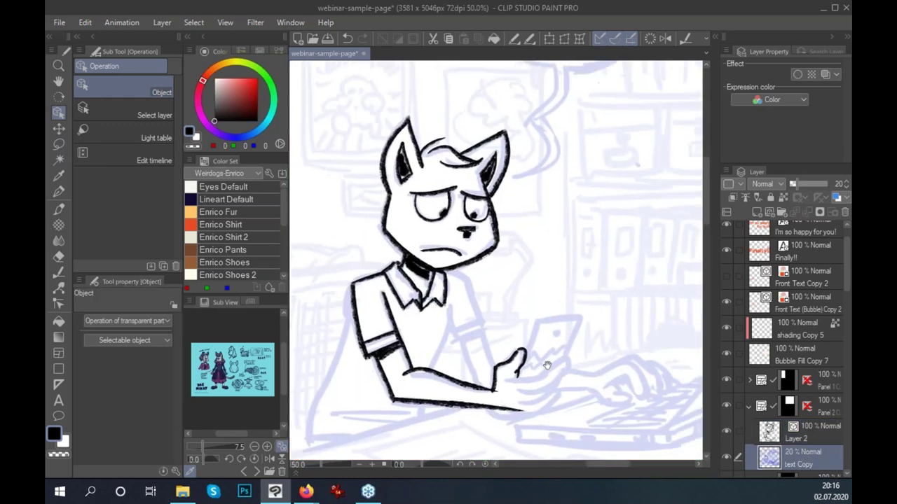
# Restore the bold lines, switch to Layer 2, and ink lines down the shirt.
pyautogui.press('p')
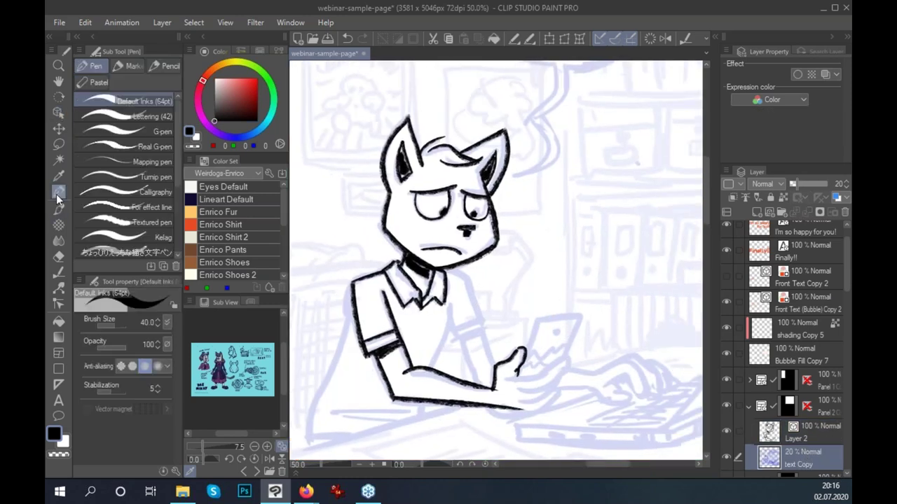
pyautogui.hotkey('ctrl', 'z')
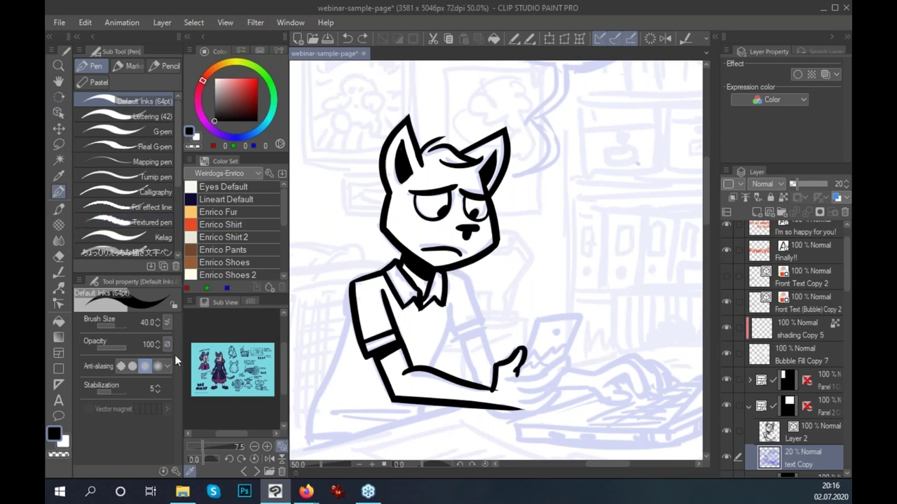
pyautogui.click(813, 436)
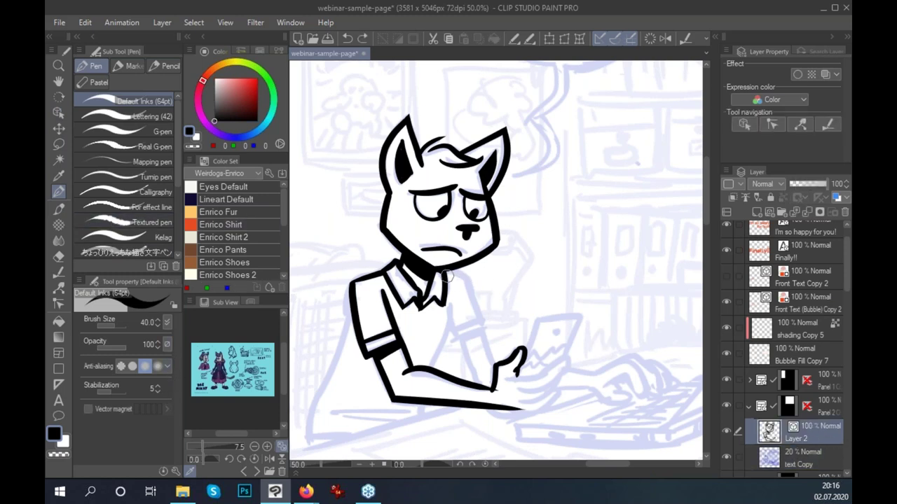
pyautogui.moveTo(454, 273); pyautogui.dragTo(486, 344)
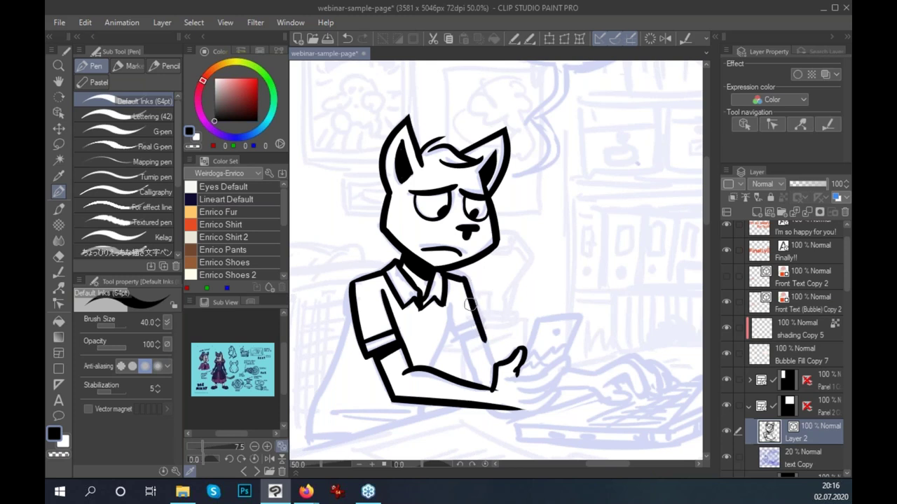
pyautogui.moveTo(445, 314)
pyautogui.mouseDown()
pyautogui.moveTo(457, 349)
pyautogui.moveTo(494, 334)
pyautogui.mouseUp()
pyautogui.moveTo(440, 343); pyautogui.dragTo(486, 331)
pyautogui.hotkey('ctrl', 'z')
pyautogui.hotkey('ctrl', 'z')
pyautogui.moveTo(448, 308); pyautogui.dragTo(425, 389)
pyautogui.hotkey('ctrl', 'z')
pyautogui.hotkey('ctrl', 'z')
pyautogui.moveTo(448, 308); pyautogui.dragTo(426, 389)
pyautogui.hotkey('ctrl', 'z')
pyautogui.hotkey('ctrl', 'z')
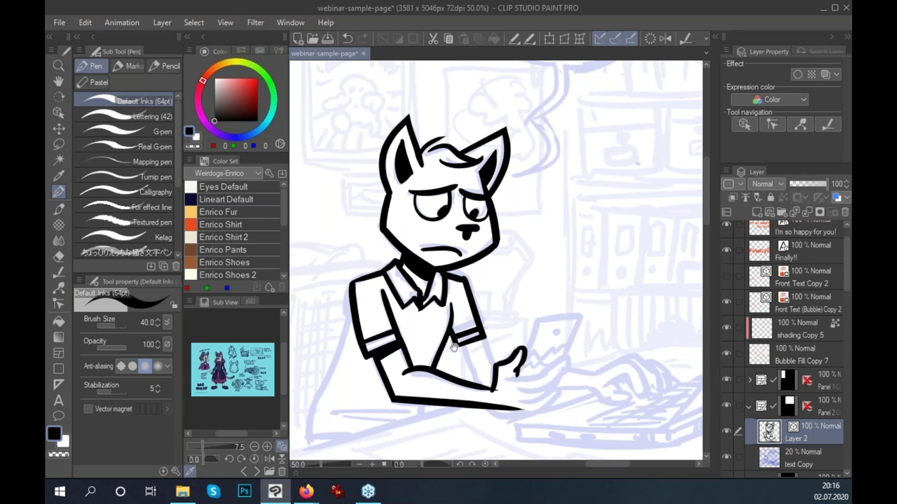
# Ink the figure's left body outline and the desk edge under the arm.
pyautogui.moveTo(453, 348); pyautogui.dragTo(500, 309)
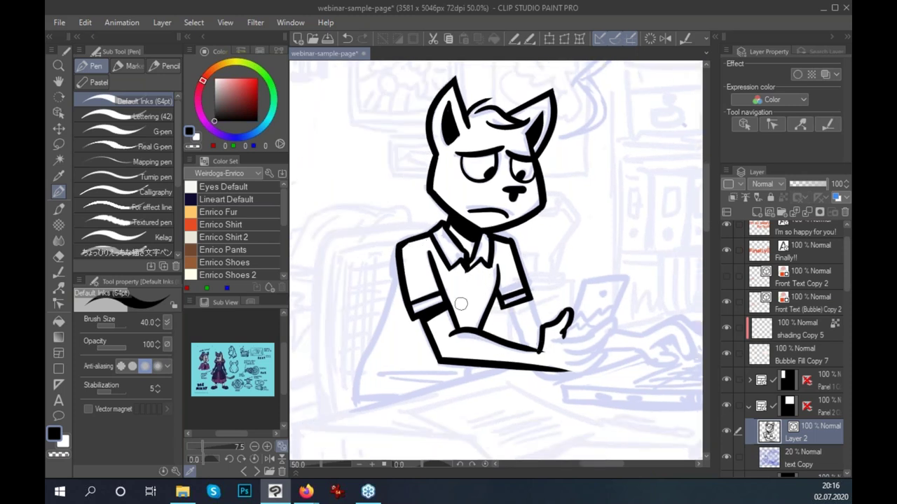
pyautogui.moveTo(404, 263); pyautogui.dragTo(352, 399)
pyautogui.hotkey('ctrl', 'z')
pyautogui.moveTo(361, 364); pyautogui.dragTo(353, 400)
pyautogui.hotkey('ctrl', 'z')
pyautogui.moveTo(361, 364); pyautogui.dragTo(424, 393)
pyautogui.hotkey('ctrl', 'z')
pyautogui.moveTo(361, 364)
pyautogui.mouseDown()
pyautogui.moveTo(445, 397)
pyautogui.moveTo(399, 374)
pyautogui.moveTo(463, 369)
pyautogui.mouseUp()
pyautogui.hotkey('ctrl', 'z')
pyautogui.hotkey('ctrl', 'z')
pyautogui.moveTo(387, 381)
pyautogui.mouseDown()
pyautogui.moveTo(463, 378)
pyautogui.moveTo(466, 387)
pyautogui.mouseUp()
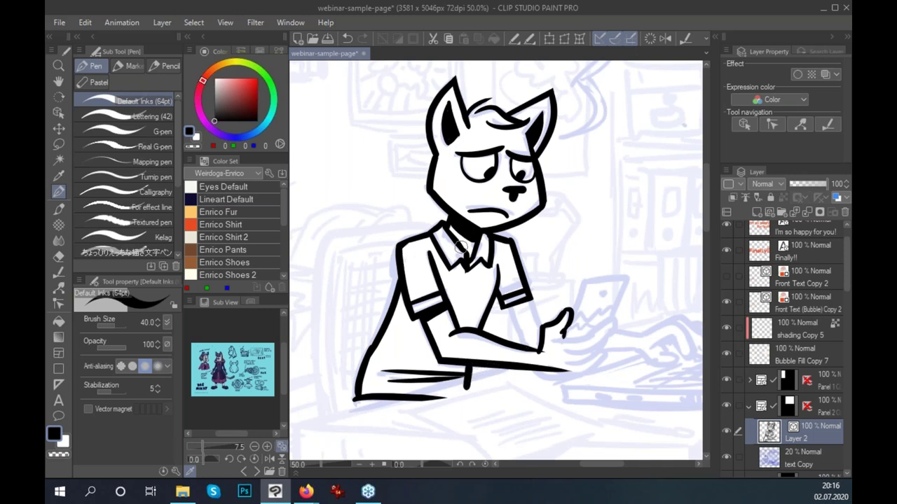
# Ink two lines along the forearm and enlarge the Sub View reference.
pyautogui.moveTo(502, 302); pyautogui.dragTo(527, 356)
pyautogui.hotkey('ctrl', 'z')
pyautogui.moveTo(501, 301); pyautogui.dragTo(527, 354)
pyautogui.moveTo(531, 298); pyautogui.dragTo(549, 351)
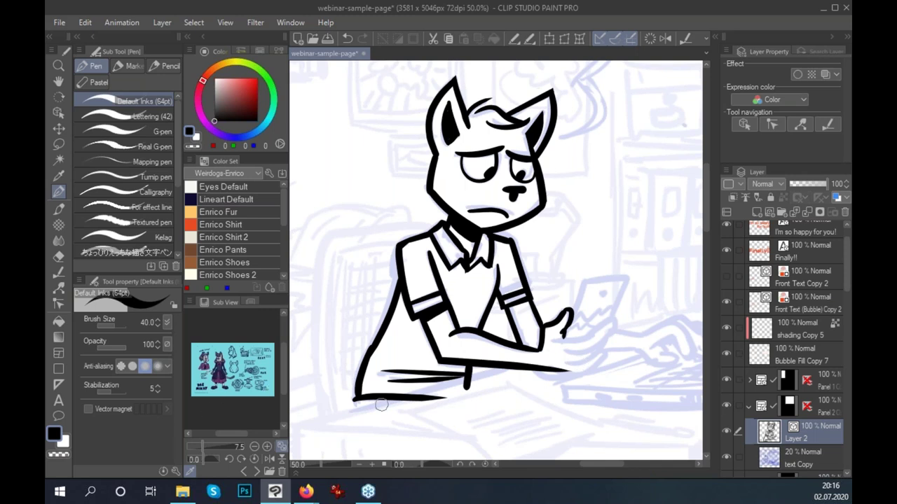
pyautogui.click(267, 446)
pyautogui.moveTo(287, 425); pyautogui.dragTo(375, 421)
# Ink two fingers and the underside of the cat's hand.
pyautogui.moveTo(528, 372); pyautogui.dragTo(534, 365)
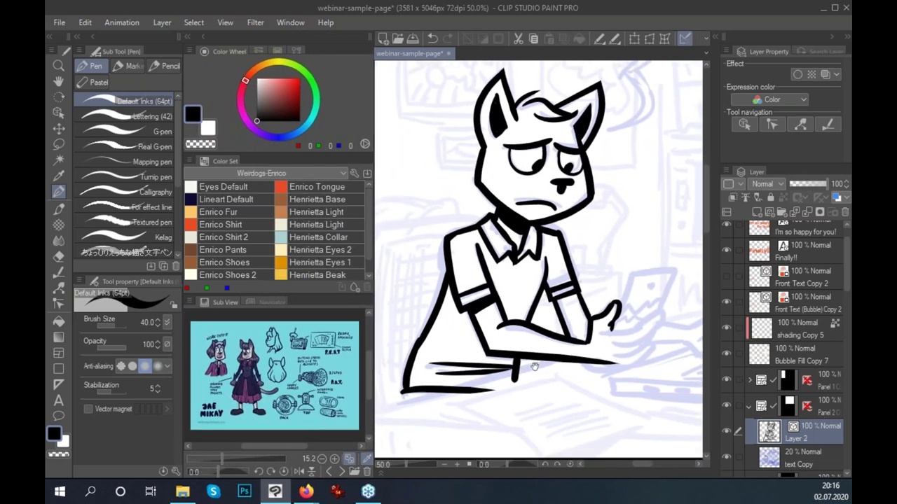
pyautogui.moveTo(561, 335)
pyautogui.mouseDown()
pyautogui.moveTo(560, 344)
pyautogui.moveTo(591, 353)
pyautogui.moveTo(589, 330)
pyautogui.mouseUp()
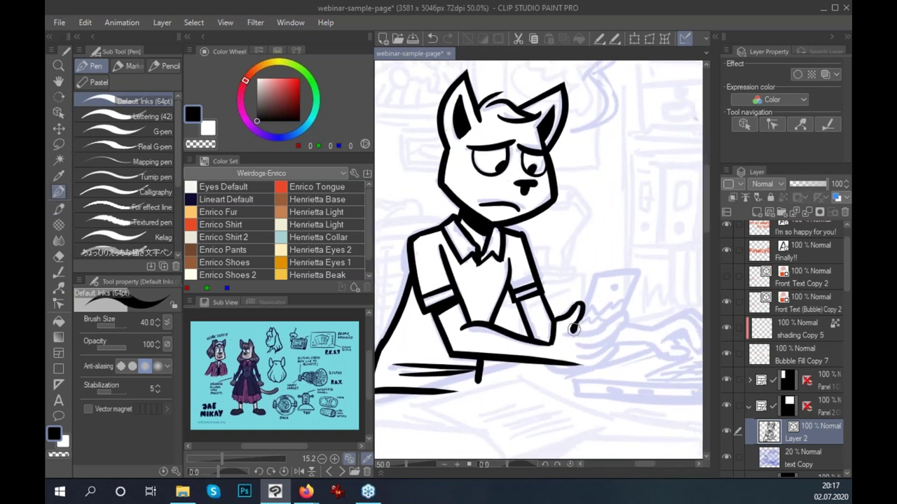
pyautogui.moveTo(567, 331); pyautogui.dragTo(609, 335)
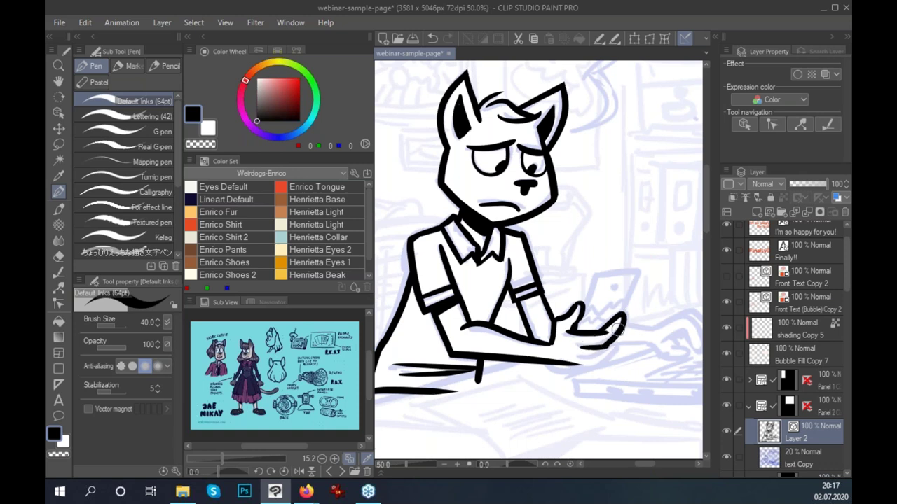
pyautogui.moveTo(585, 357); pyautogui.dragTo(617, 334)
pyautogui.moveTo(547, 358); pyautogui.dragTo(586, 375)
pyautogui.hotkey('ctrl', 'z')
pyautogui.hotkey('ctrl', 'z')
pyautogui.hotkey('ctrl', 'z')
pyautogui.moveTo(569, 358)
pyautogui.mouseDown()
pyautogui.moveTo(614, 371)
pyautogui.moveTo(622, 347)
pyautogui.moveTo(585, 367)
pyautogui.moveTo(613, 371)
pyautogui.moveTo(610, 355)
pyautogui.moveTo(619, 351)
pyautogui.mouseUp()
pyautogui.hotkey('ctrl', 'z')
pyautogui.hotkey('ctrl', 'z')
pyautogui.hotkey('ctrl', 'z')
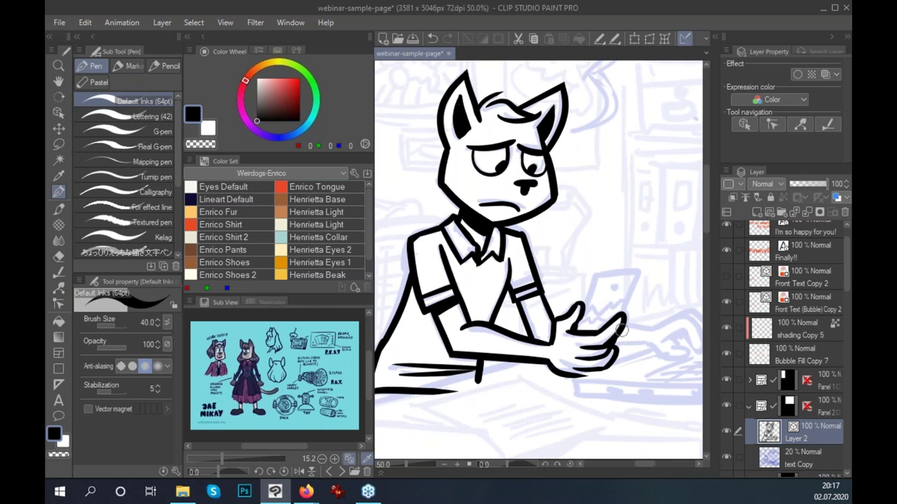
# Zoom the Sub View reference onto the characters and outline the phone in the hand.
pyautogui.click(334, 458)
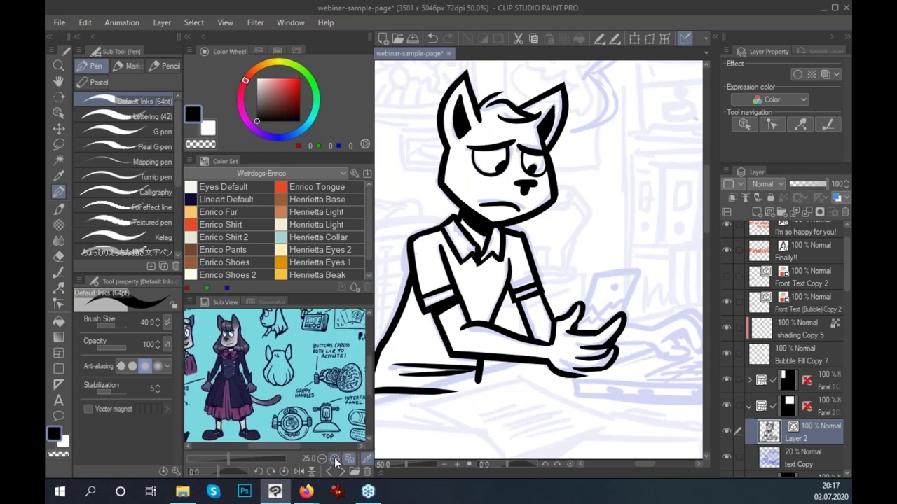
pyautogui.moveTo(274, 446)
pyautogui.mouseDown()
pyautogui.moveTo(293, 378)
pyautogui.moveTo(330, 366)
pyautogui.moveTo(327, 401)
pyautogui.moveTo(339, 372)
pyautogui.mouseUp()
pyautogui.click(334, 458)
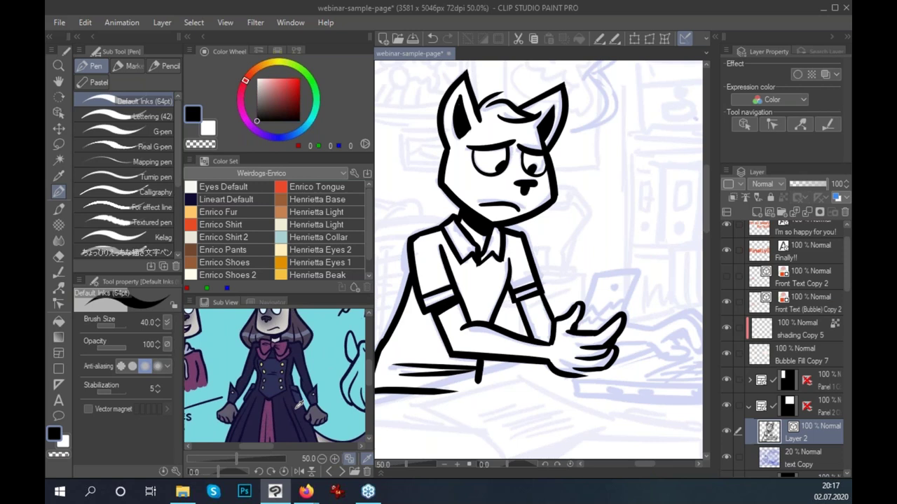
pyautogui.moveTo(625, 356); pyautogui.dragTo(575, 341)
pyautogui.moveTo(547, 256); pyautogui.dragTo(522, 324)
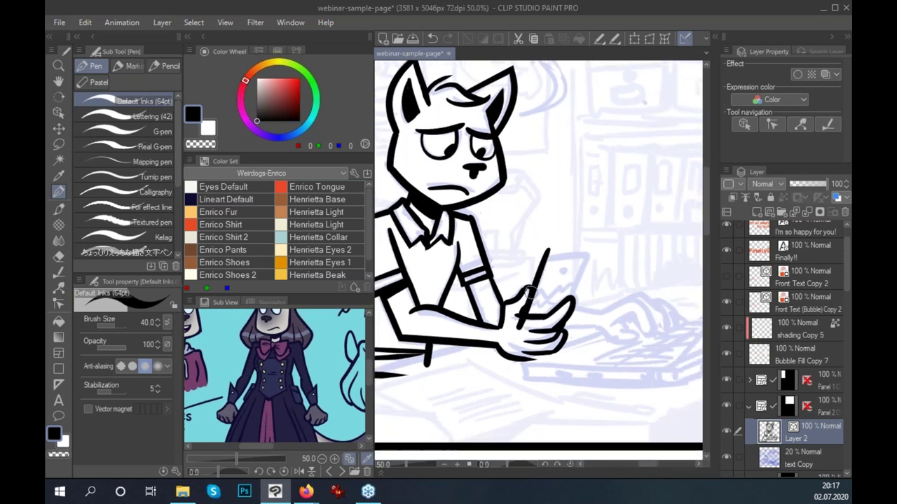
pyautogui.moveTo(541, 257)
pyautogui.mouseDown()
pyautogui.moveTo(587, 272)
pyautogui.moveTo(573, 294)
pyautogui.mouseUp()
pyautogui.hotkey('ctrl', 'z')
pyautogui.moveTo(588, 252); pyautogui.dragTo(571, 297)
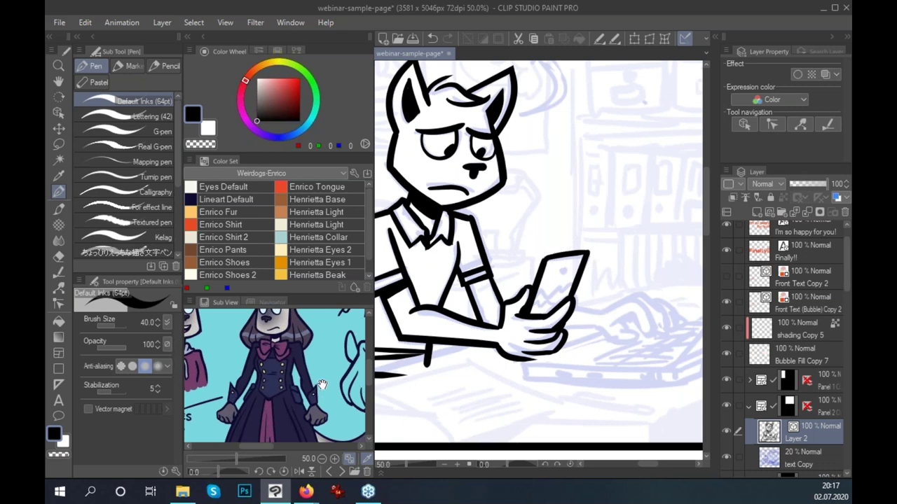
pyautogui.moveTo(322, 384); pyautogui.dragTo(332, 397)
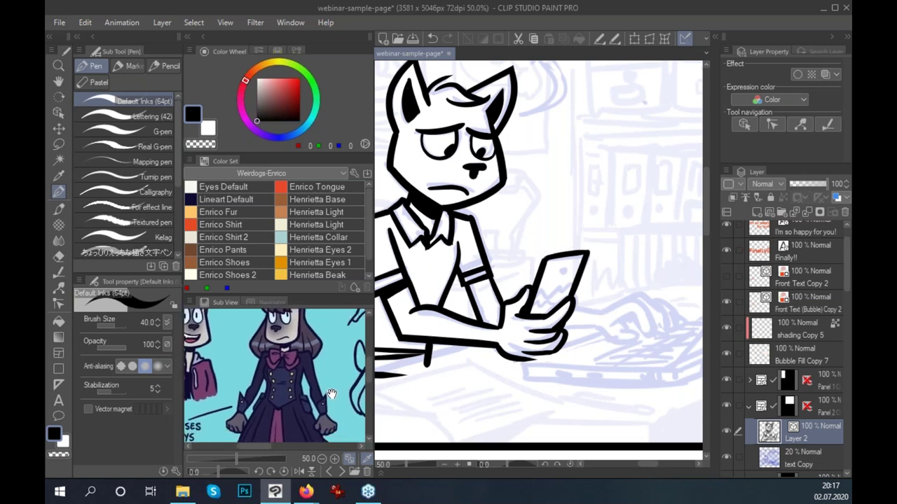
# Import the Sammy, Shadow and Tom portraits into the Sub View as references.
pyautogui.click(355, 474)
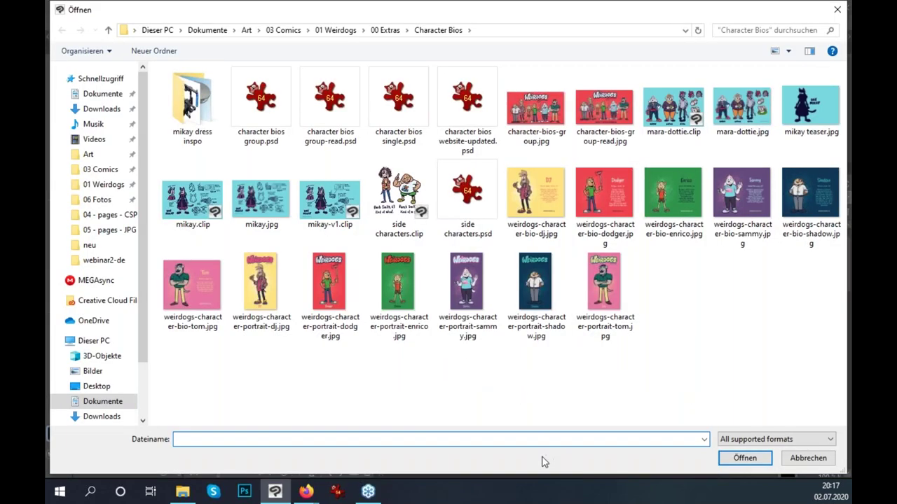
pyautogui.doubleClick(410, 317)
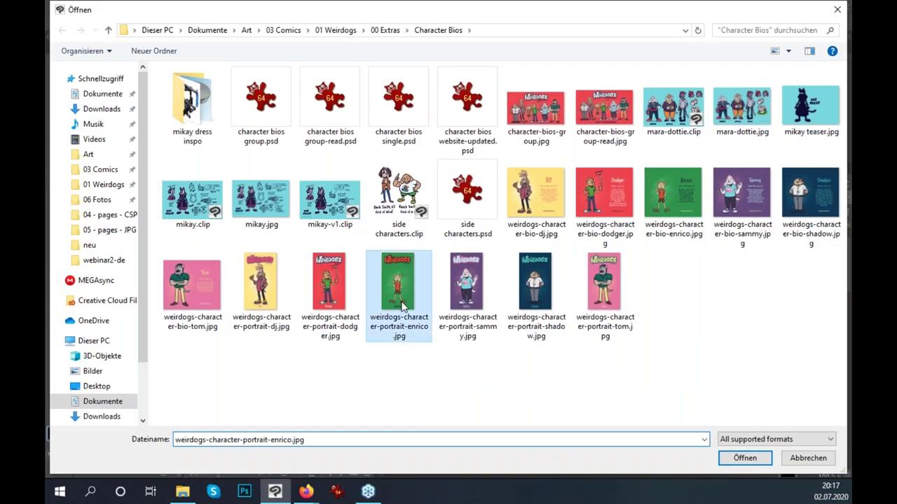
pyautogui.scroll(-2, 366, 372)
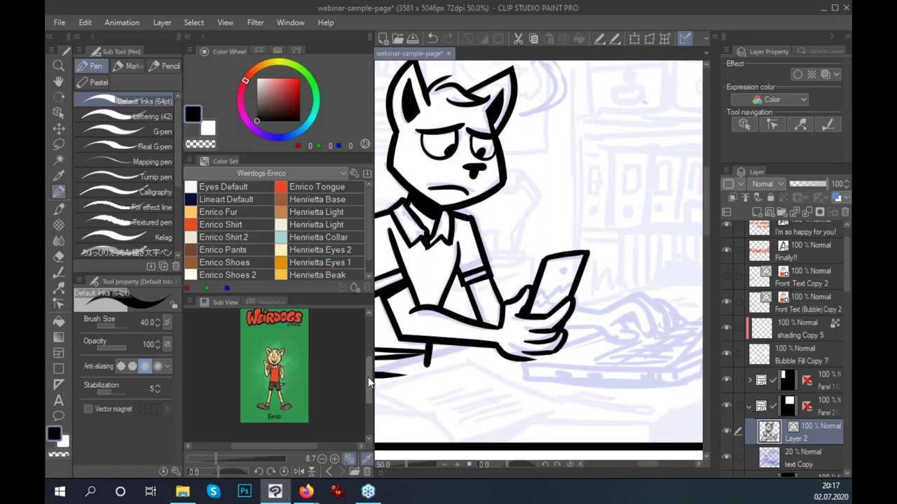
pyautogui.moveTo(326, 399); pyautogui.dragTo(356, 423)
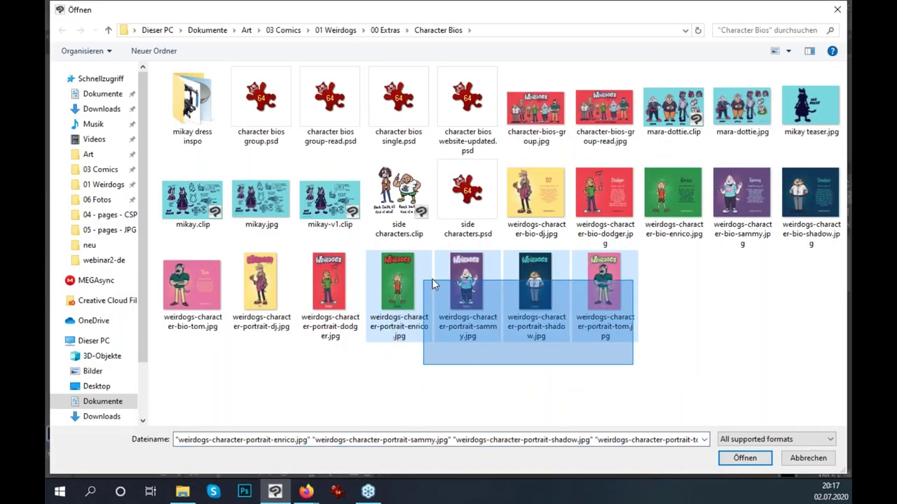
pyautogui.moveTo(691, 364); pyautogui.dragTo(429, 279)
pyautogui.click(745, 458)
# Cycle the references to the green Enrico portrait and widen the canvas area.
pyautogui.click(334, 472)
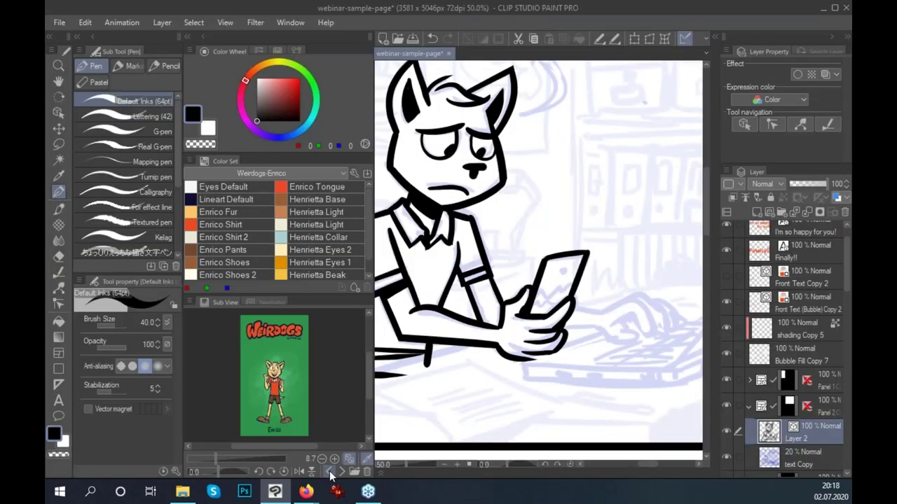
pyautogui.click(340, 473)
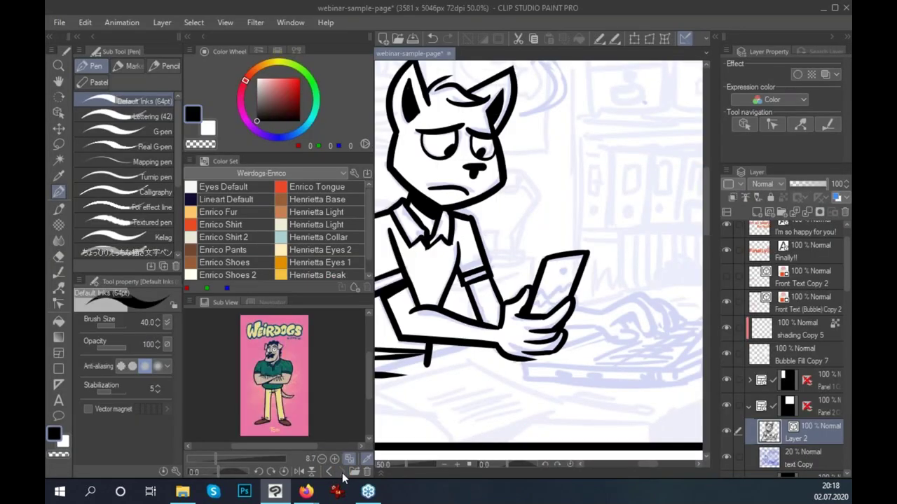
pyautogui.click(329, 471)
pyautogui.click(368, 474)
pyautogui.click(369, 474)
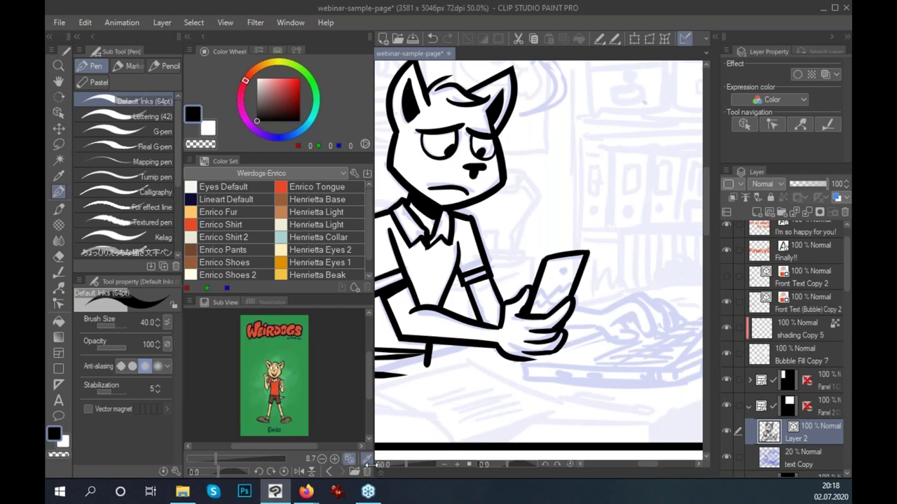
pyautogui.moveTo(566, 373); pyautogui.dragTo(618, 358)
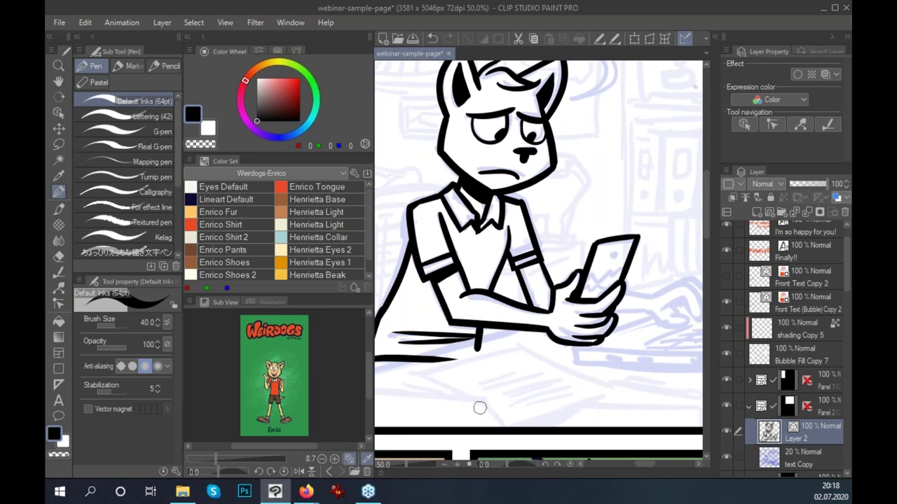
pyautogui.scroll(-1, 365, 385)
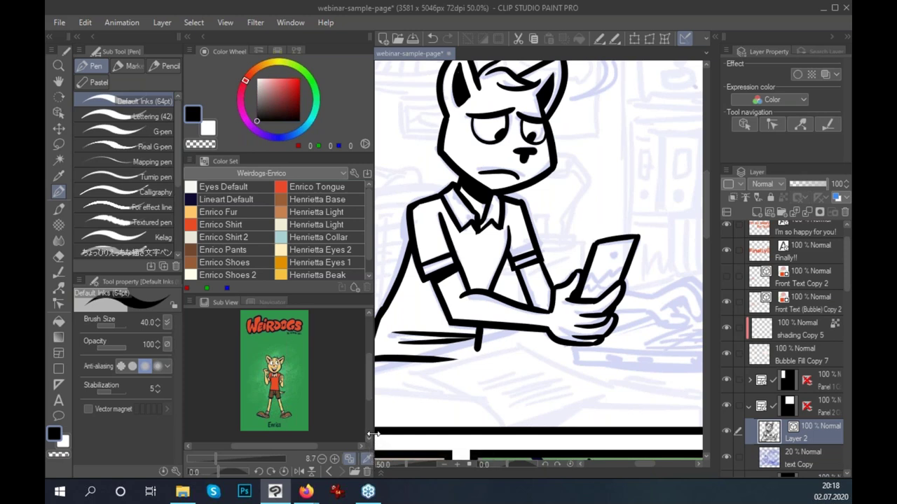
pyautogui.moveTo(371, 433); pyautogui.dragTo(301, 425)
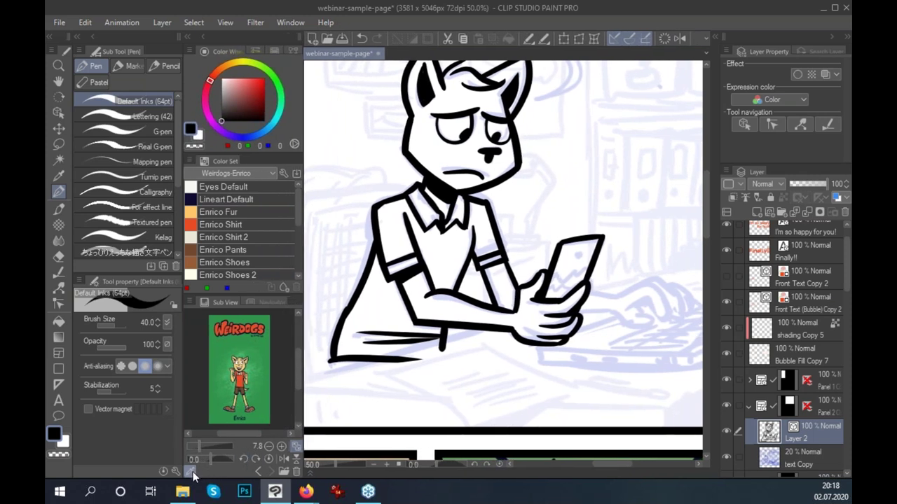
# Adjust the side panels, reposition the reference portrait, and frame the cat and desk.
pyautogui.moveTo(302, 412)
pyautogui.mouseDown()
pyautogui.moveTo(359, 415)
pyautogui.moveTo(313, 413)
pyautogui.mouseUp()
pyautogui.moveTo(254, 367)
pyautogui.mouseDown()
pyautogui.moveTo(284, 378)
pyautogui.moveTo(297, 366)
pyautogui.mouseUp()
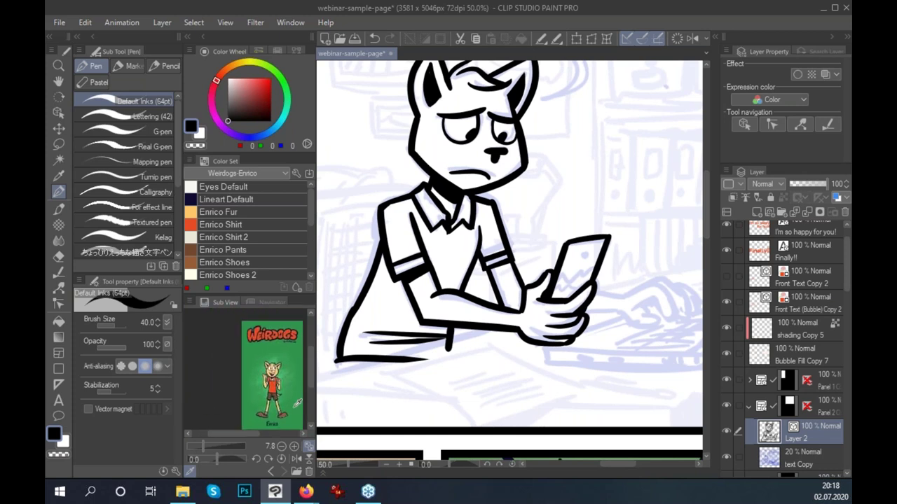
pyautogui.moveTo(297, 404); pyautogui.dragTo(297, 376)
pyautogui.hotkey('ctrl', '+')
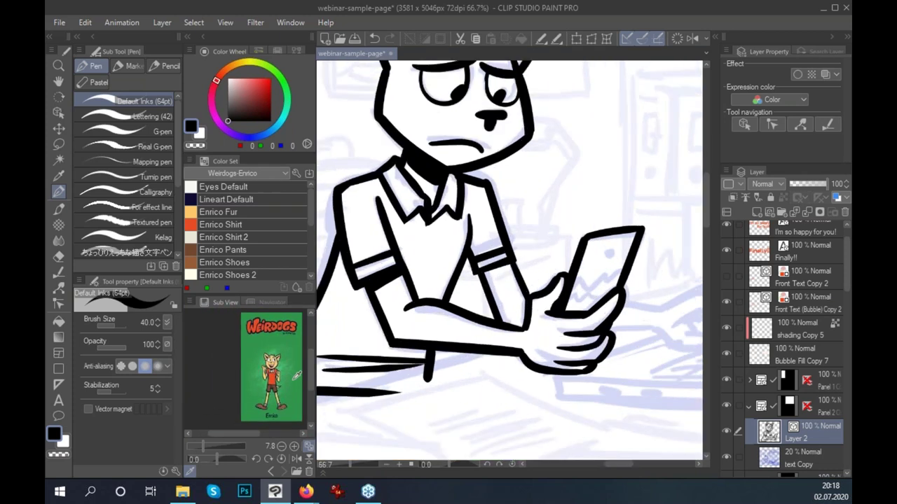
pyautogui.hotkey('ctrl', '-')
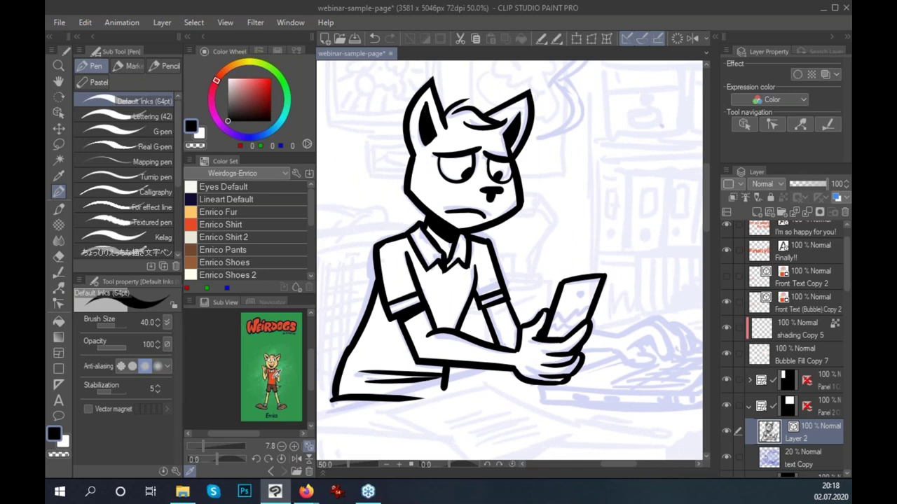
pyautogui.click(267, 383)
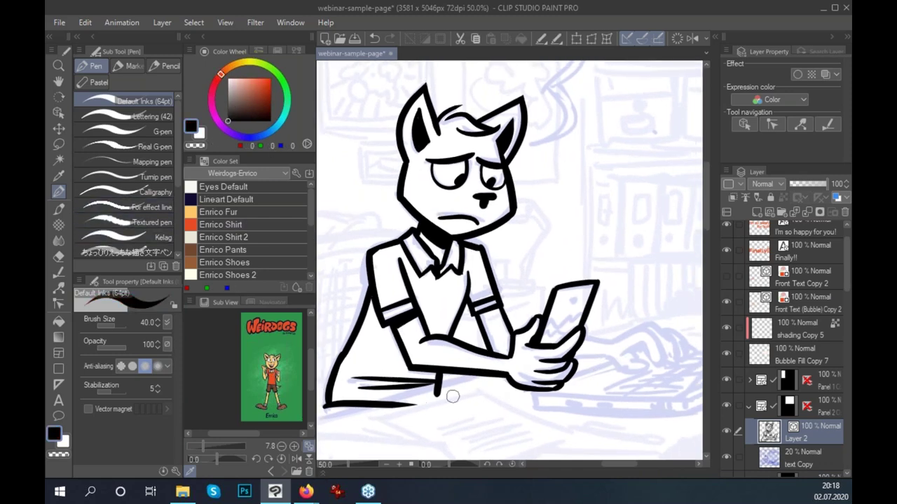
pyautogui.hotkey('ctrl', '-')
# Ink thick desk edges under the cat's arms and erase the corner overshoot.
pyautogui.moveTo(570, 331); pyautogui.dragTo(436, 378)
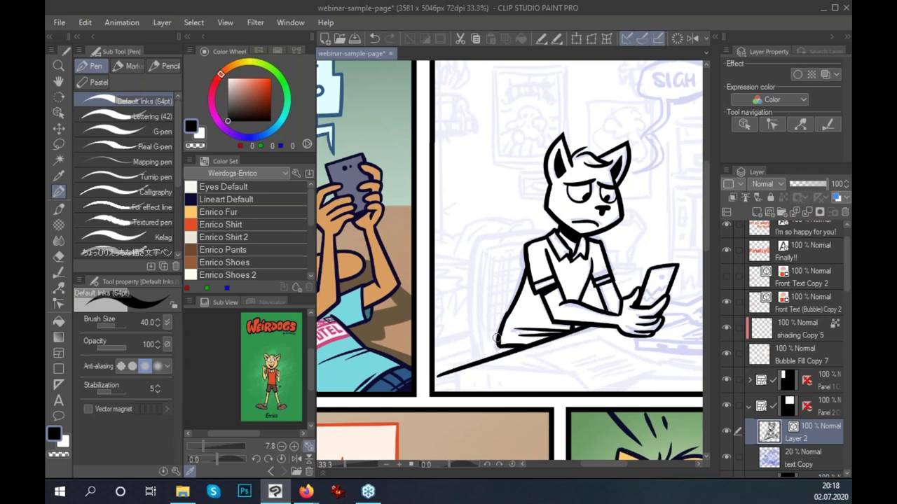
pyautogui.moveTo(461, 350)
pyautogui.mouseDown()
pyautogui.moveTo(461, 389)
pyautogui.moveTo(390, 305)
pyautogui.moveTo(685, 319)
pyautogui.mouseUp()
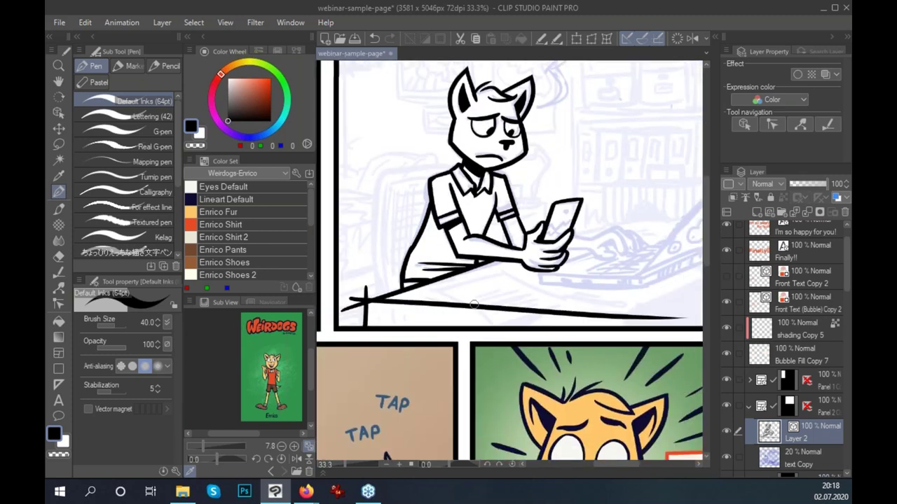
pyautogui.moveTo(373, 292); pyautogui.dragTo(389, 334)
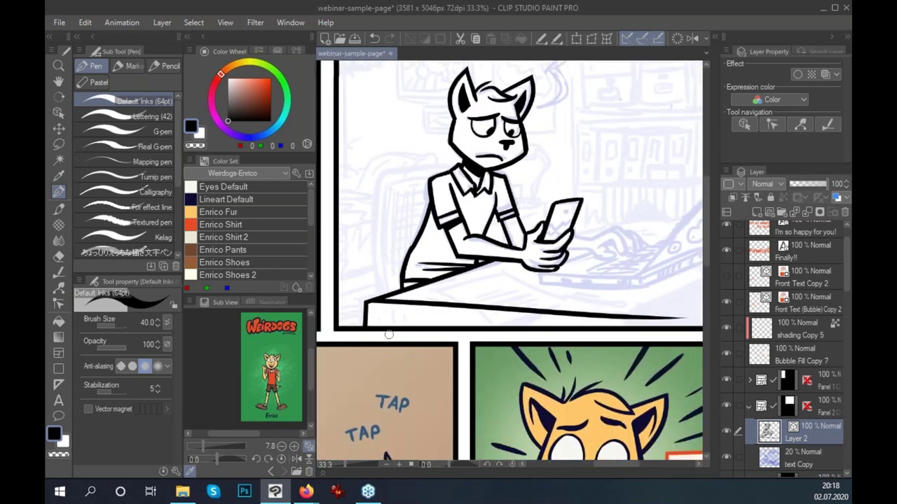
pyautogui.moveTo(638, 354); pyautogui.dragTo(518, 410)
pyautogui.moveTo(498, 368)
pyautogui.mouseDown()
pyautogui.moveTo(676, 294)
pyautogui.moveTo(501, 356)
pyautogui.moveTo(522, 376)
pyautogui.moveTo(564, 371)
pyautogui.mouseUp()
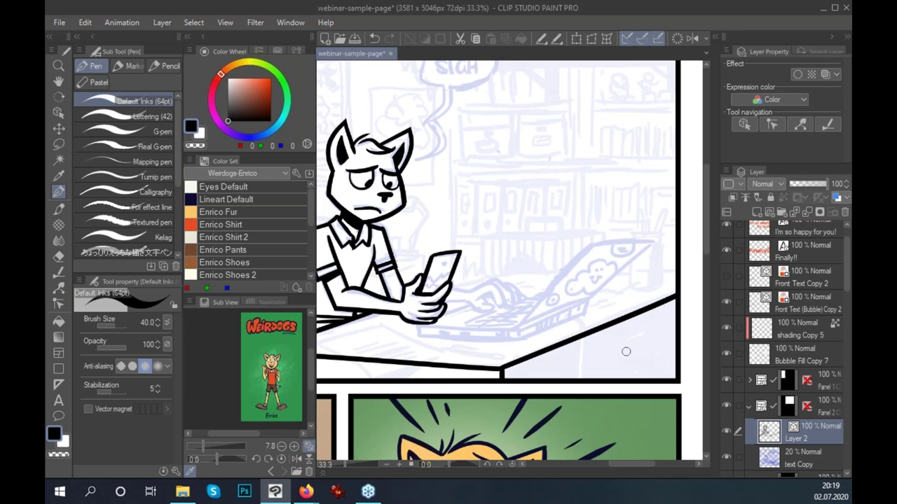
pyautogui.scroll(1, 497, 303)
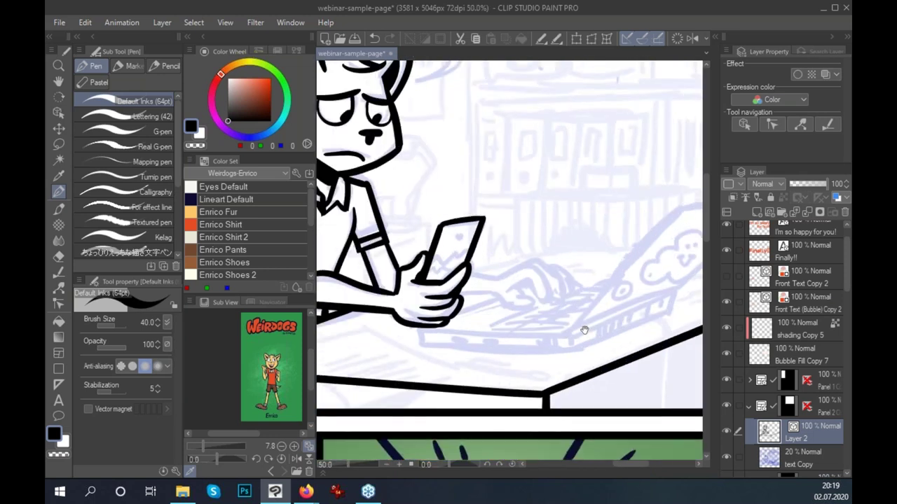
# Ink the cat's reaching arm and curled fingers, redoing strokes until they look right.
pyautogui.moveTo(463, 297)
pyautogui.mouseDown()
pyautogui.moveTo(499, 294)
pyautogui.moveTo(528, 306)
pyautogui.moveTo(538, 278)
pyautogui.moveTo(551, 306)
pyautogui.moveTo(546, 274)
pyautogui.mouseUp()
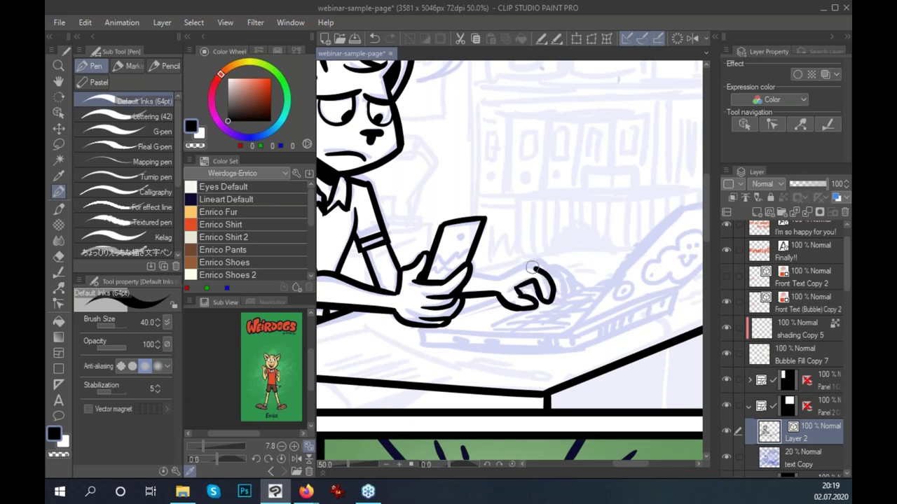
pyautogui.hotkey('ctrl', 'z')
pyautogui.moveTo(461, 272)
pyautogui.mouseDown()
pyautogui.moveTo(518, 280)
pyautogui.moveTo(506, 277)
pyautogui.moveTo(529, 266)
pyautogui.moveTo(553, 295)
pyautogui.mouseUp()
pyautogui.hotkey('ctrl', 'z')
pyautogui.hotkey('ctrl', 'z')
pyautogui.moveTo(489, 280)
pyautogui.mouseDown()
pyautogui.moveTo(518, 270)
pyautogui.moveTo(555, 275)
pyautogui.mouseUp()
pyautogui.moveTo(551, 273); pyautogui.dragTo(551, 306)
pyautogui.hotkey('ctrl', 'z')
pyautogui.moveTo(546, 274)
pyautogui.mouseDown()
pyautogui.moveTo(553, 302)
pyautogui.moveTo(573, 301)
pyautogui.moveTo(570, 269)
pyautogui.moveTo(580, 294)
pyautogui.mouseUp()
pyautogui.hotkey('ctrl', 'z')
pyautogui.moveTo(472, 278); pyautogui.dragTo(518, 271)
pyautogui.hotkey('ctrl', 'z')
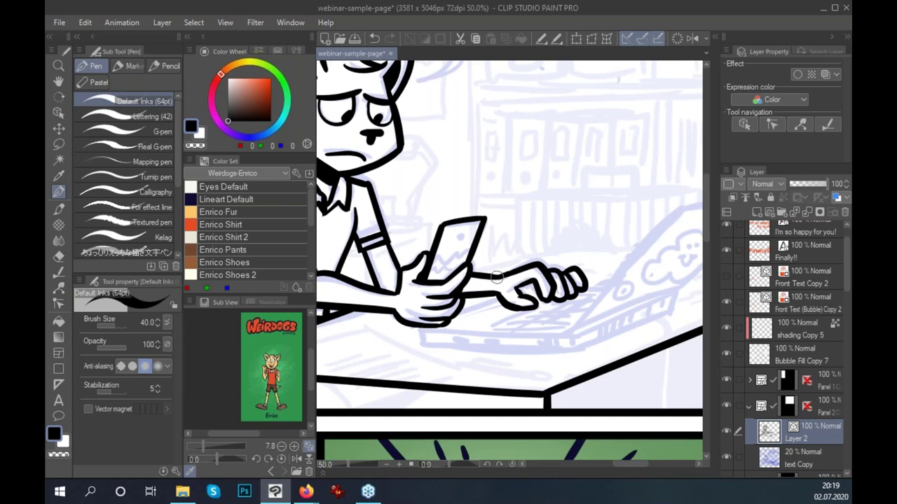
# Ink the laptop lid's diagonal, top and side edges.
pyautogui.moveTo(540, 316); pyautogui.dragTo(618, 330)
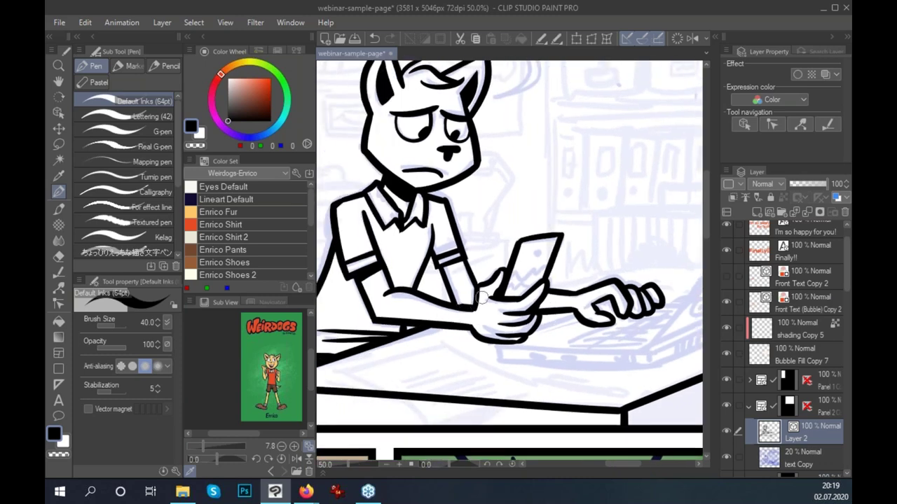
pyautogui.moveTo(635, 364); pyautogui.dragTo(526, 363)
pyautogui.scroll(-1, 526, 363)
pyautogui.moveTo(561, 247); pyautogui.dragTo(456, 355)
pyautogui.moveTo(531, 258)
pyautogui.mouseDown()
pyautogui.moveTo(633, 243)
pyautogui.moveTo(463, 344)
pyautogui.moveTo(585, 295)
pyautogui.mouseUp()
# Ink the laptop's lower edge and erase the overshooting line ends at its corners.
pyautogui.moveTo(475, 348)
pyautogui.mouseDown()
pyautogui.moveTo(549, 314)
pyautogui.moveTo(547, 327)
pyautogui.mouseUp()
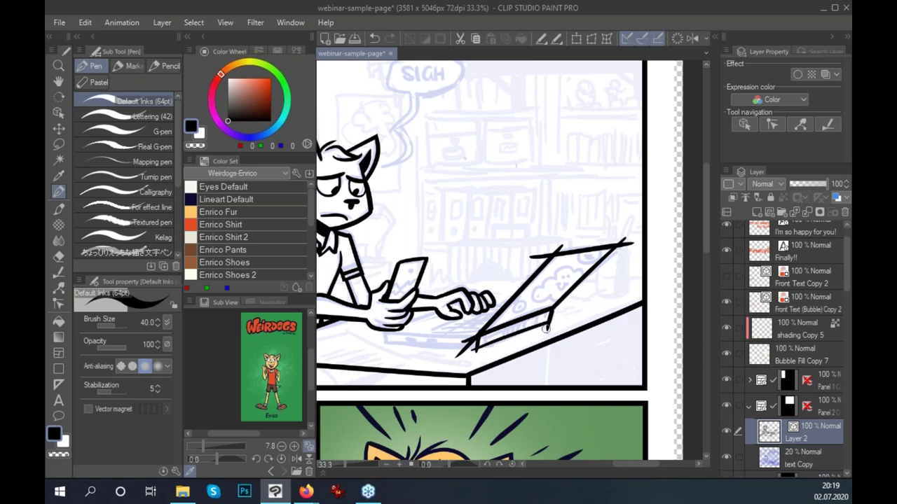
pyautogui.moveTo(470, 355); pyautogui.dragTo(494, 338)
pyautogui.moveTo(538, 257); pyautogui.dragTo(550, 253)
pyautogui.moveTo(629, 240); pyautogui.dragTo(618, 255)
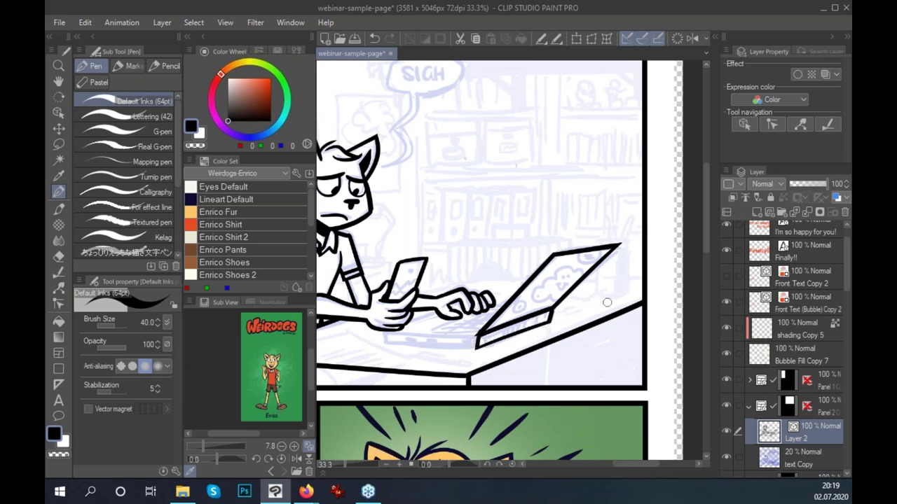
# Ink the front edge of the laptop base and redraw the typing finger stroke.
pyautogui.moveTo(525, 345); pyautogui.dragTo(583, 319)
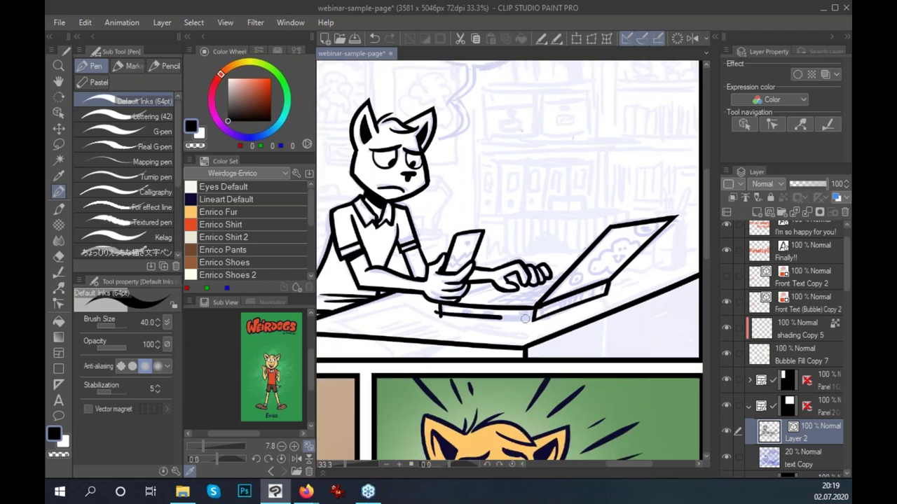
pyautogui.moveTo(425, 308); pyautogui.dragTo(559, 321)
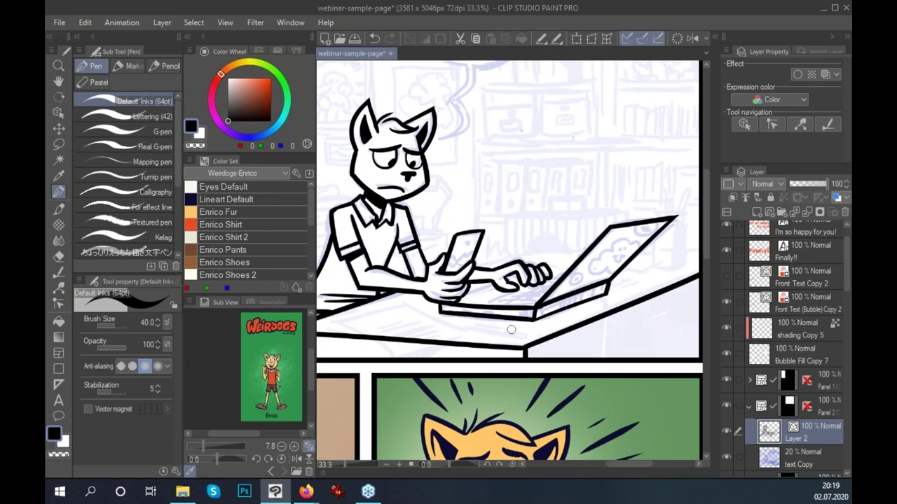
pyautogui.moveTo(468, 290); pyautogui.dragTo(501, 279)
pyautogui.hotkey('ctrl', 'z')
pyautogui.moveTo(506, 288); pyautogui.dragTo(519, 271)
pyautogui.moveTo(611, 331); pyautogui.dragTo(617, 343)
# Fit the whole comic page, pan across the panels to review, then switch to File Explorer.
pyautogui.hotkey('ctrl', '0')
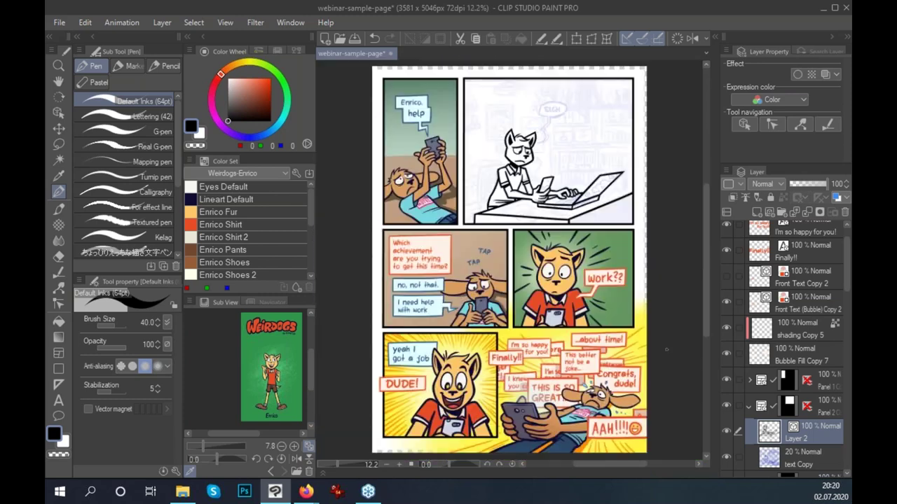
pyautogui.scroll(1, 599, 331)
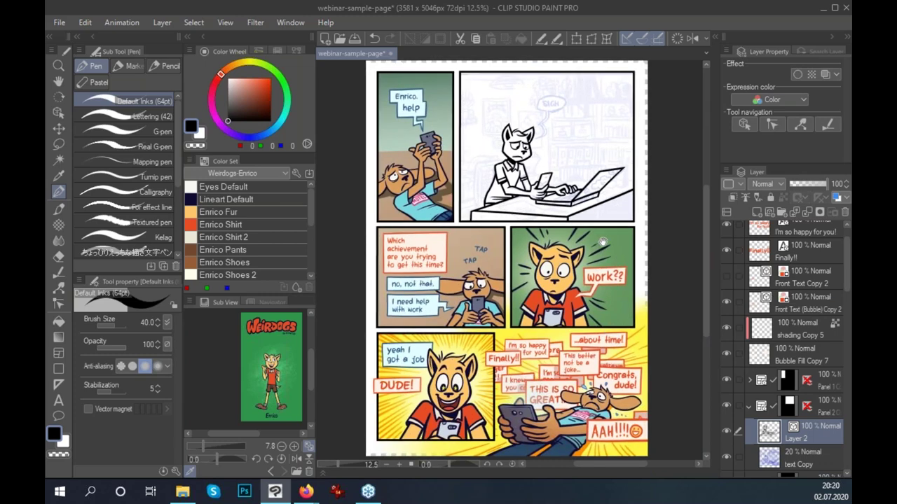
pyautogui.scroll(1, 599, 250)
pyautogui.scroll(2, 615, 293)
pyautogui.moveTo(555, 268); pyautogui.dragTo(653, 374)
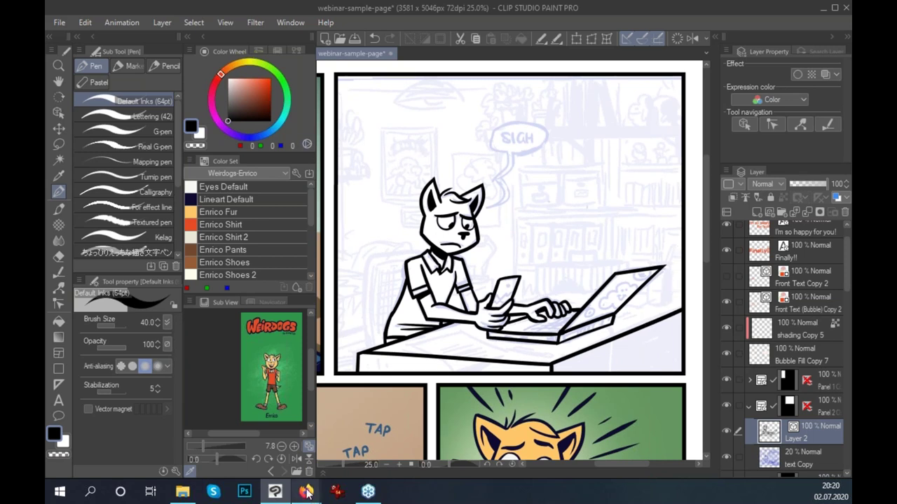
pyautogui.moveTo(706, 198); pyautogui.dragTo(708, 271)
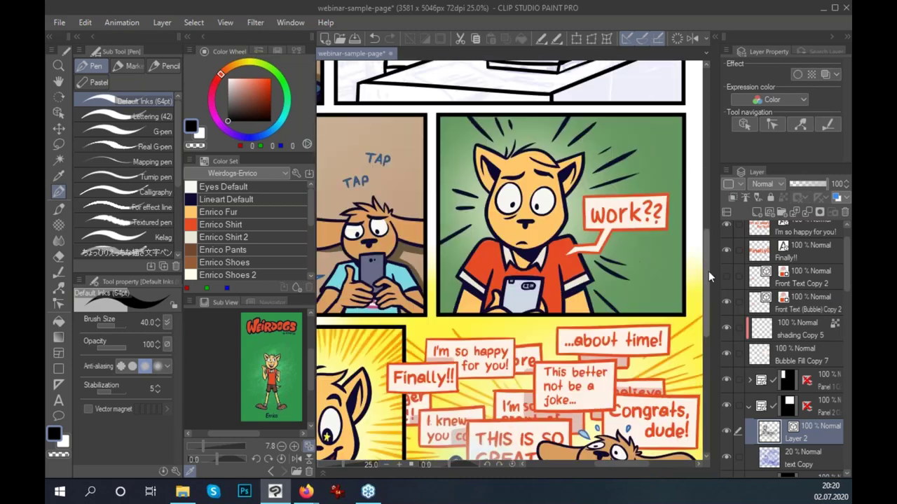
pyautogui.scroll(-2, 708, 271)
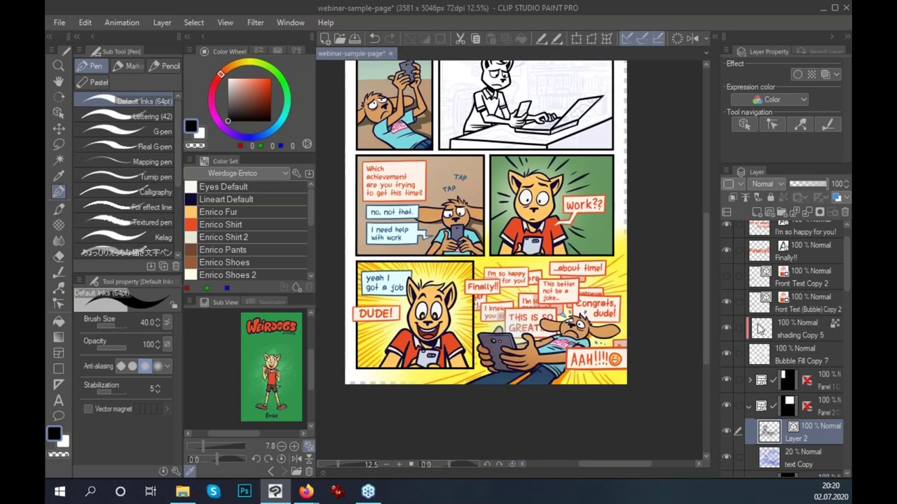
pyautogui.moveTo(704, 271); pyautogui.dragTo(704, 242)
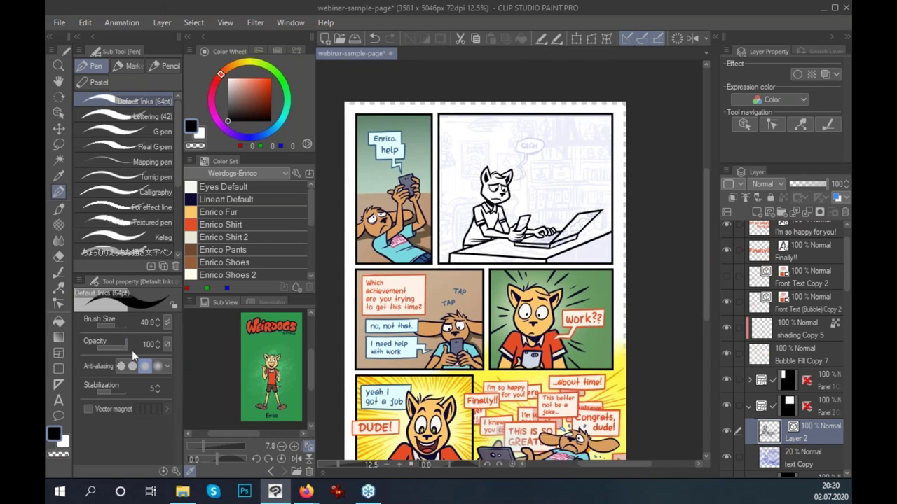
pyautogui.click(194, 494)
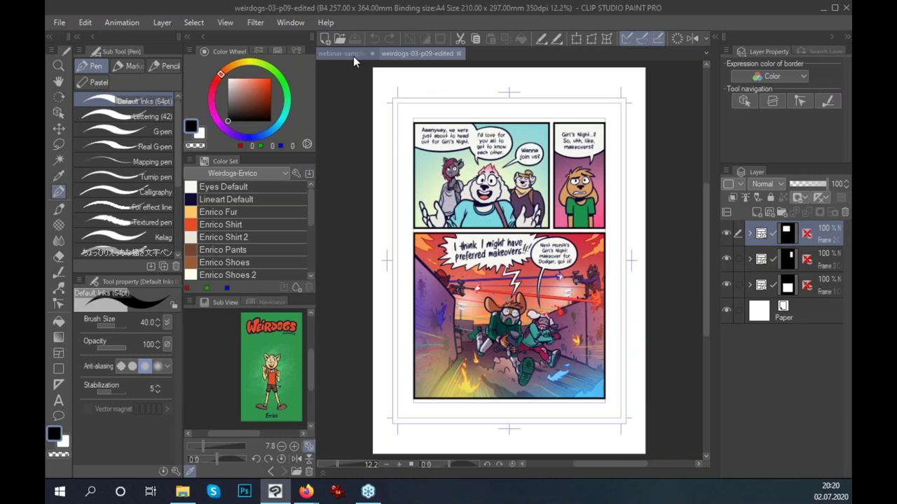
# Expand the Frame 1 folder on the weirdogs page to list its bubble and dialogue layers.
pyautogui.click(353, 55)
pyautogui.click(416, 56)
pyautogui.click(748, 285)
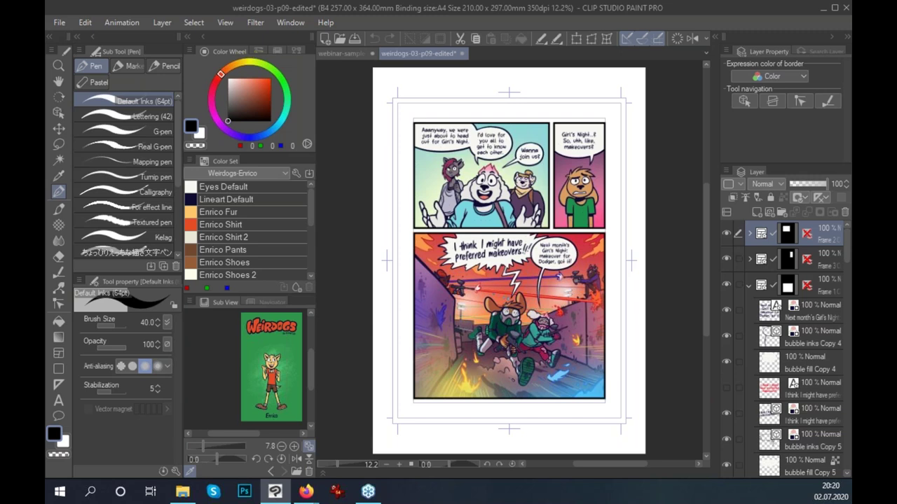
pyautogui.hotkey('alt', 'Tab')
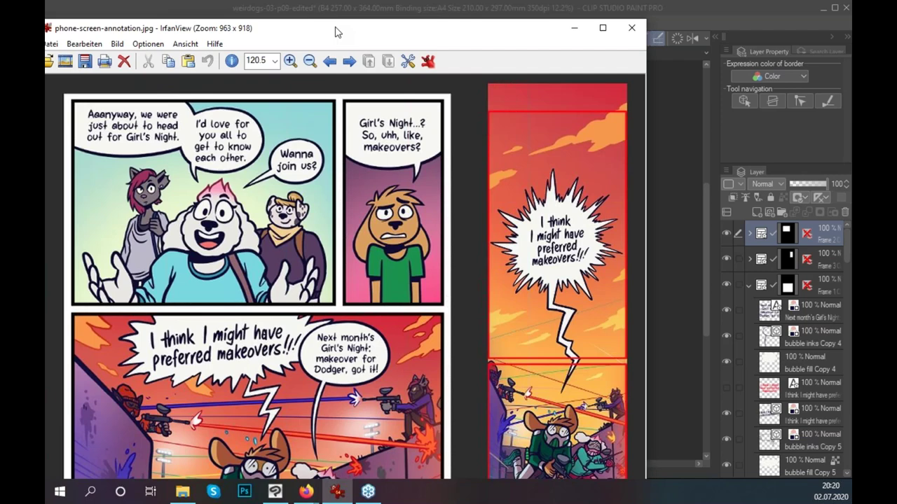
# Move and resize the IrfanView window and scroll through phone-screen-annotation.jpg.
pyautogui.moveTo(336, 24)
pyautogui.mouseDown()
pyautogui.moveTo(403, 13)
pyautogui.moveTo(386, 22)
pyautogui.mouseUp()
pyautogui.moveTo(758, 236); pyautogui.dragTo(662, 236)
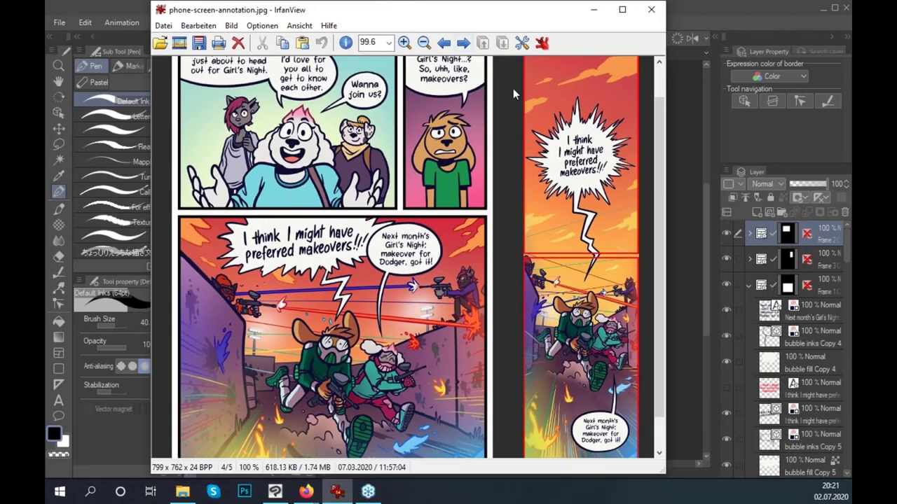
pyautogui.scroll(-1, 662, 236)
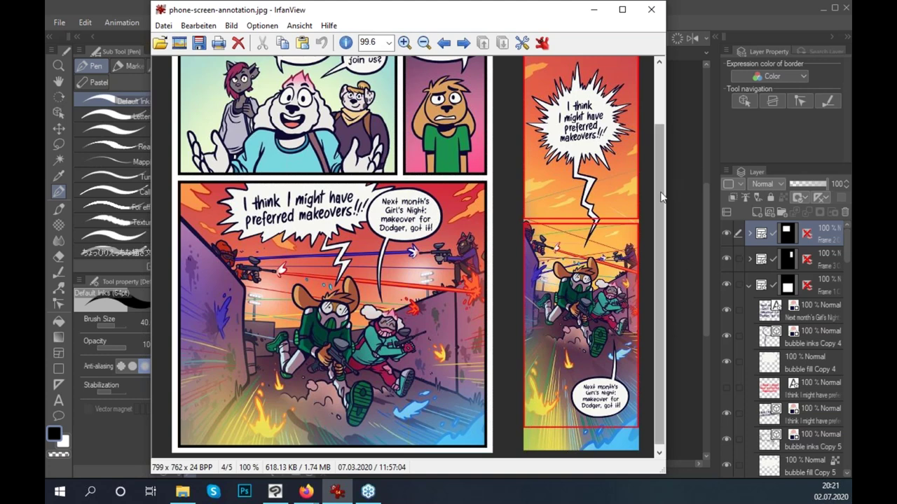
# Close the annotation viewer and hide Dodger's layers in the Layer palette.
pyautogui.click(653, 12)
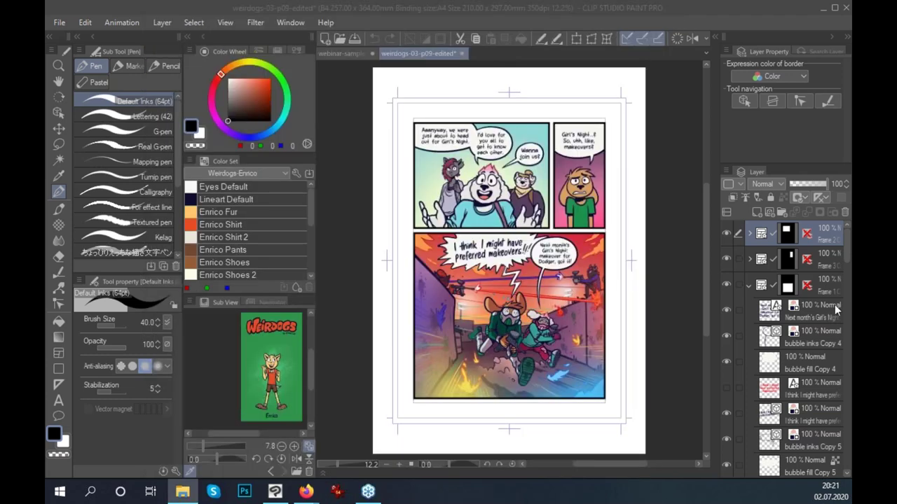
pyautogui.scroll(-3, 844, 265)
pyautogui.scroll(-3, 844, 265)
pyautogui.scroll(-3, 845, 288)
pyautogui.scroll(-3, 844, 303)
pyautogui.moveTo(611, 340); pyautogui.dragTo(609, 337)
pyautogui.scroll(3, 609, 338)
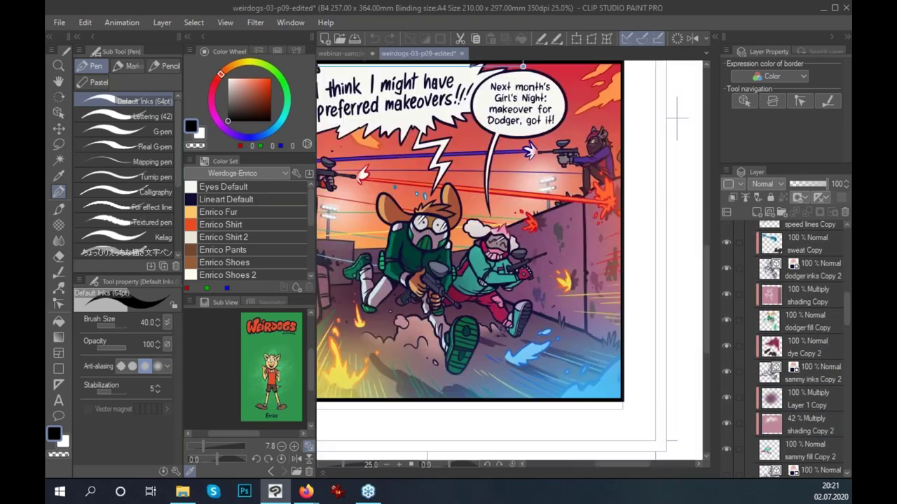
pyautogui.scroll(1, 845, 319)
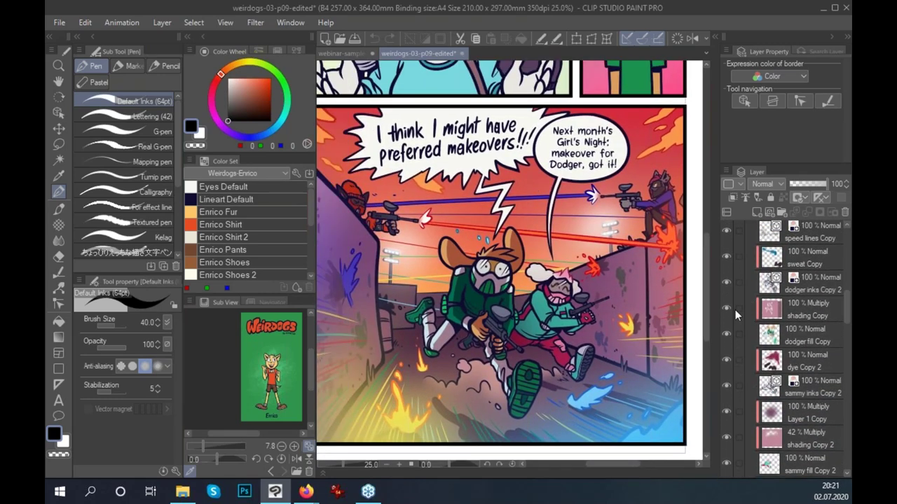
pyautogui.moveTo(726, 313); pyautogui.dragTo(726, 281)
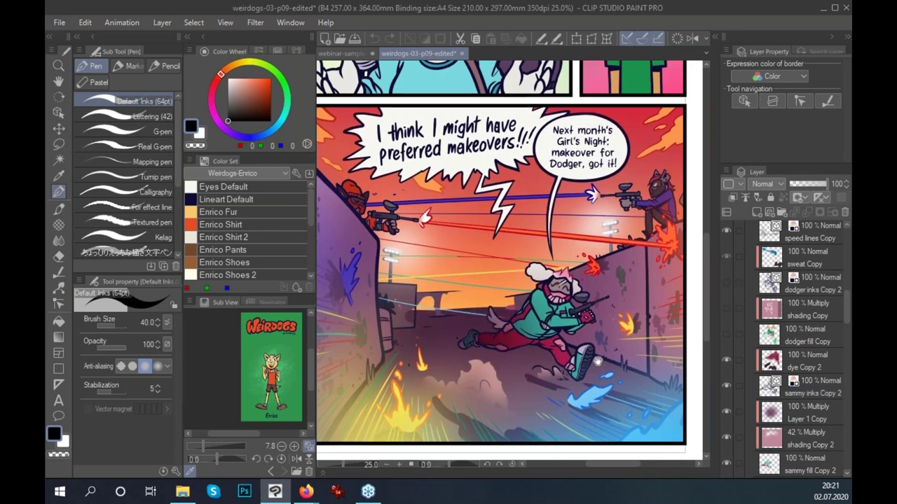
pyautogui.moveTo(578, 384); pyautogui.dragTo(578, 367)
pyautogui.scroll(1, 578, 367)
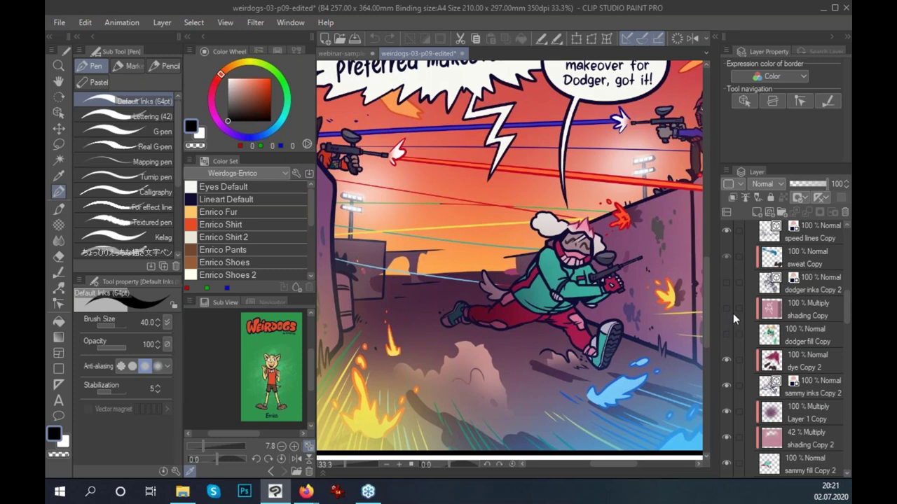
# Zoom into the bottom paintball panel and turn Dodger's ink, shading and fill layers back on.
pyautogui.moveTo(725, 285)
pyautogui.mouseDown()
pyautogui.moveTo(730, 329)
pyautogui.moveTo(728, 256)
pyautogui.mouseUp()
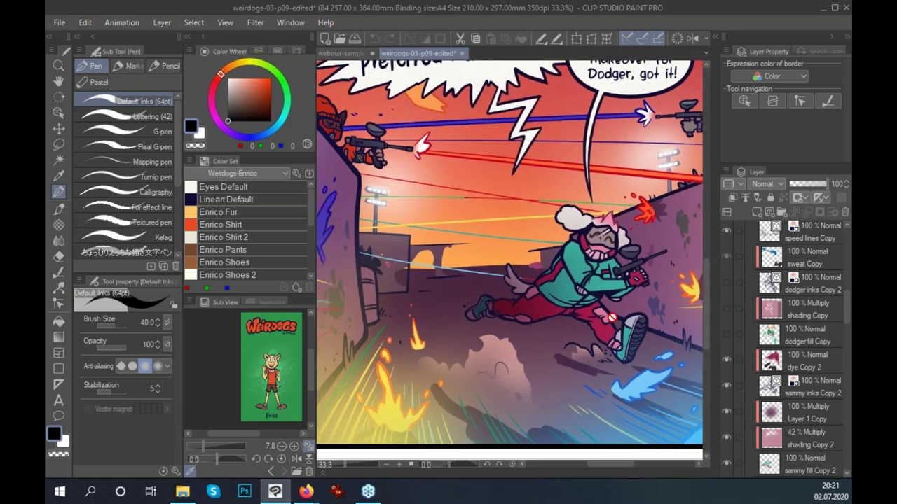
pyautogui.moveTo(612, 316); pyautogui.dragTo(600, 362)
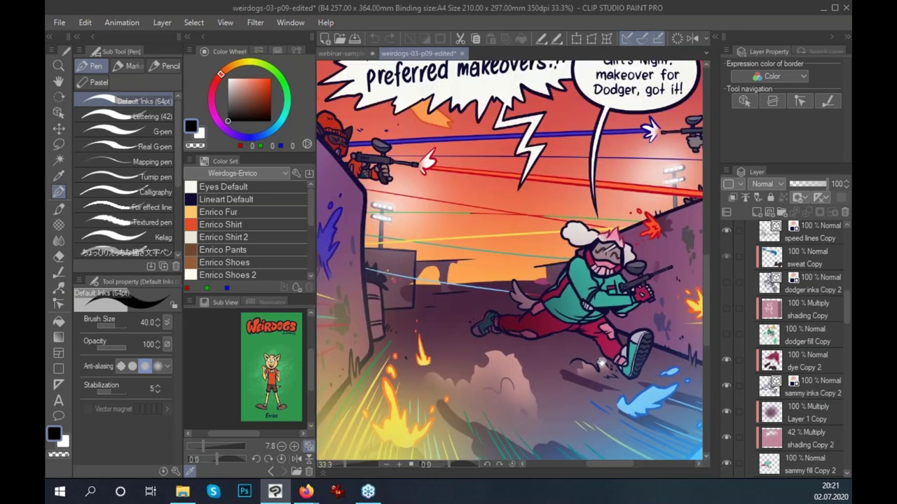
pyautogui.scroll(1, 600, 362)
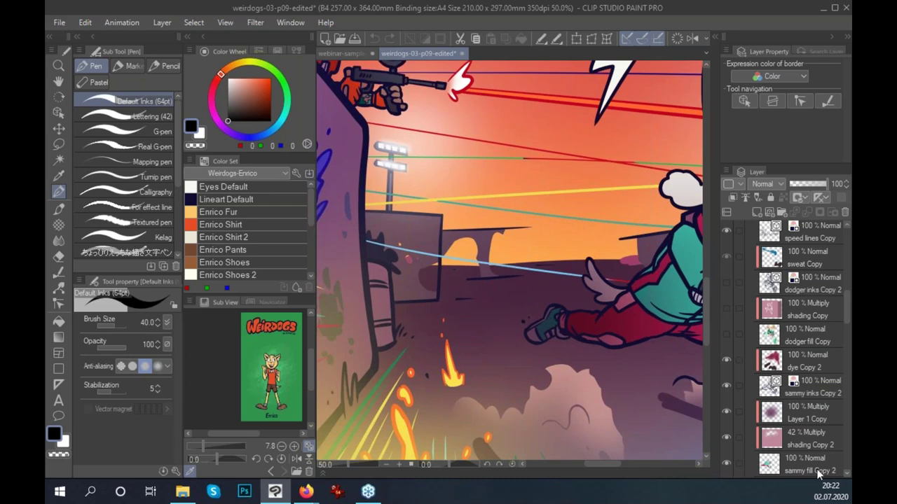
pyautogui.hscroll(5, 509, 261)
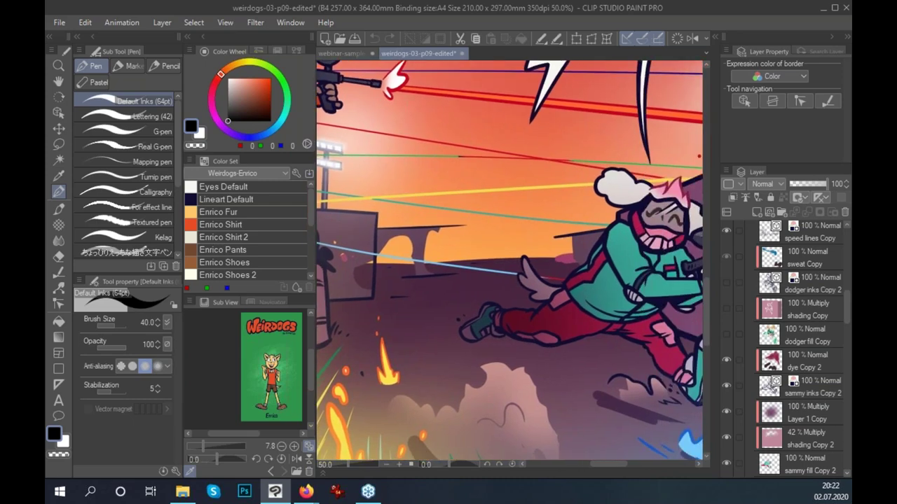
pyautogui.scroll(-1, 588, 329)
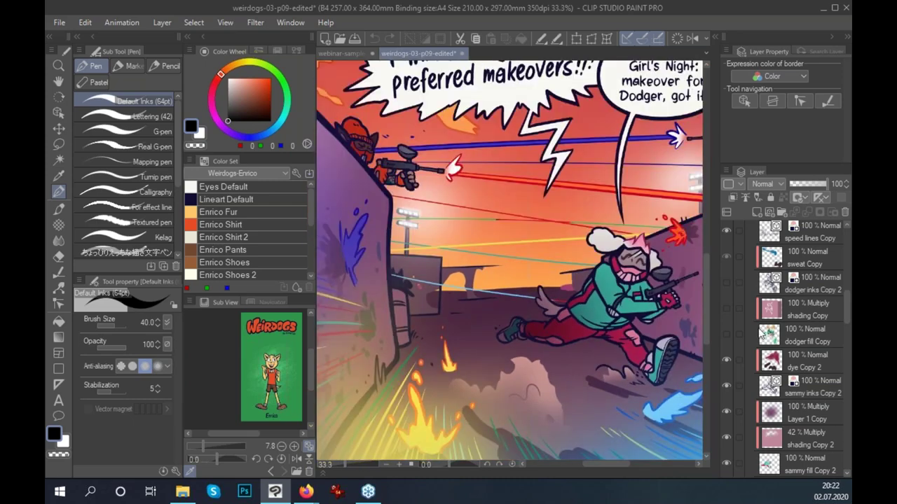
pyautogui.moveTo(725, 334); pyautogui.dragTo(726, 283)
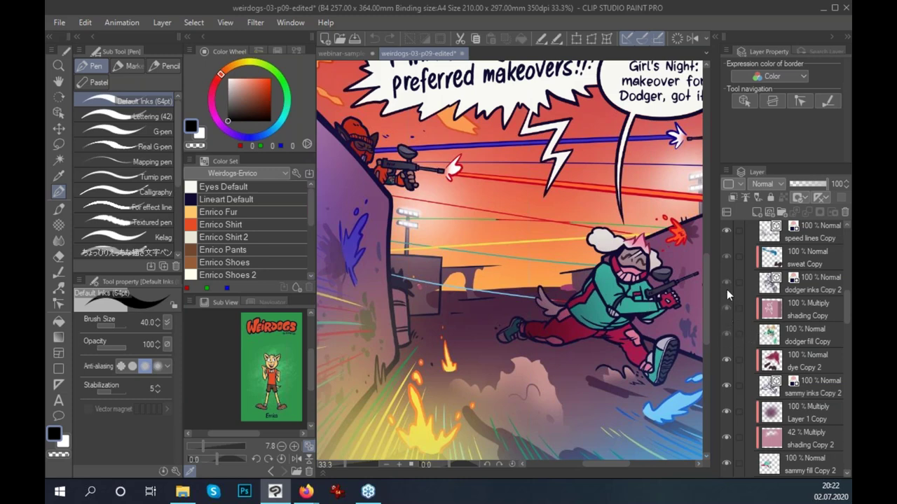
pyautogui.click(803, 333)
pyautogui.keyDown('shift'); pyautogui.click(814, 260); pyautogui.keyUp('shift')
pyautogui.press('k')
pyautogui.moveTo(594, 342)
pyautogui.mouseDown()
pyautogui.moveTo(571, 354)
pyautogui.moveTo(515, 344)
pyautogui.mouseUp()
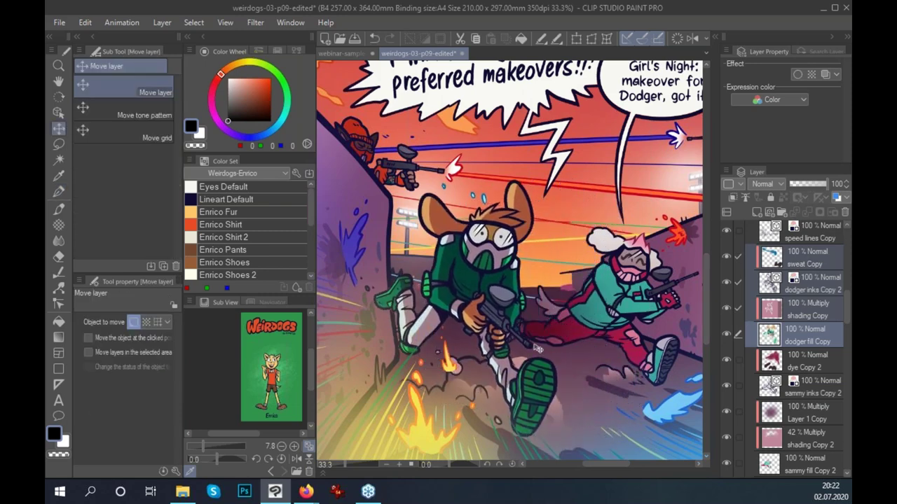
pyautogui.hotkey('ctrl', 'z')
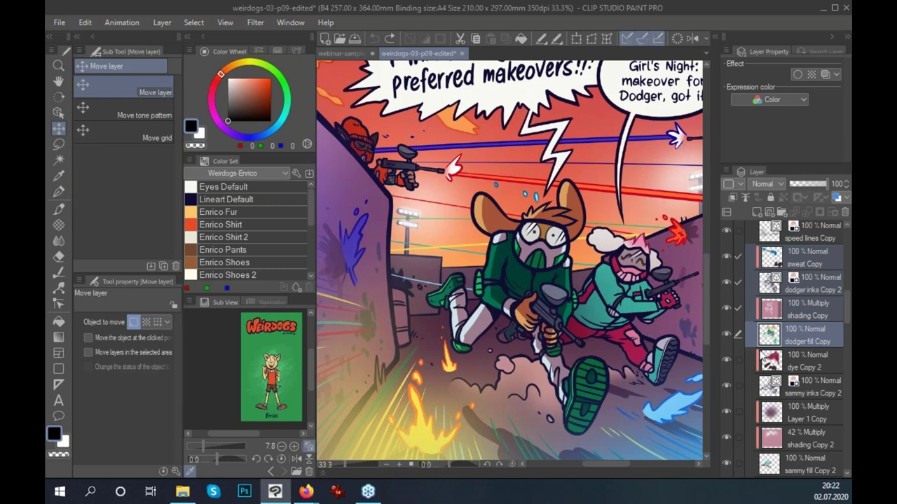
pyautogui.click(826, 290)
pyautogui.moveTo(605, 354)
pyautogui.mouseDown()
pyautogui.moveTo(551, 363)
pyautogui.moveTo(529, 352)
pyautogui.mouseUp()
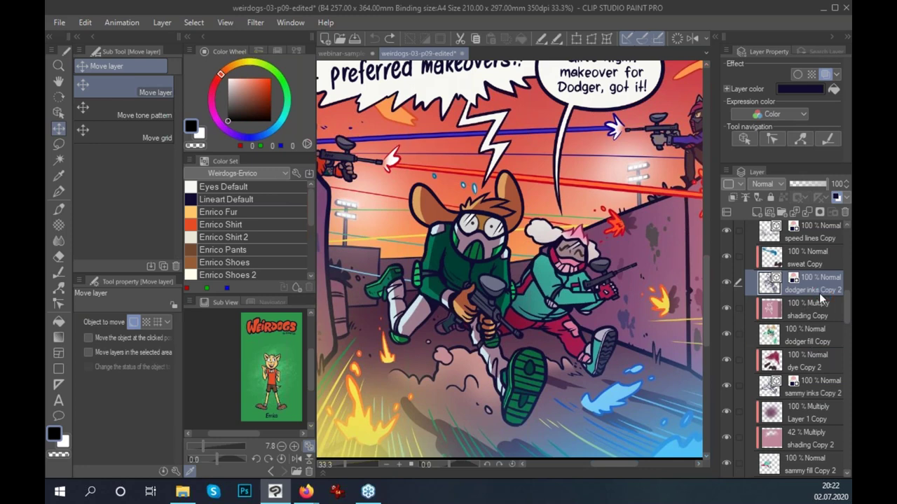
pyautogui.scroll(-1, 845, 310)
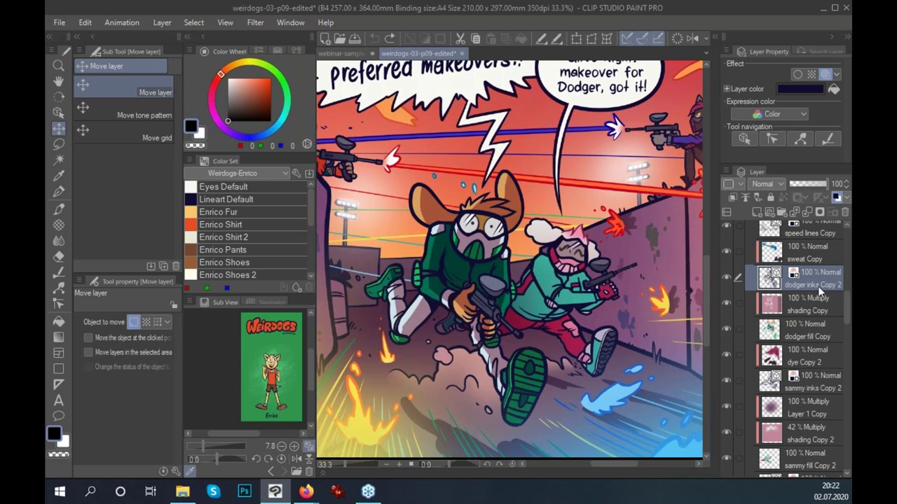
pyautogui.click(817, 383)
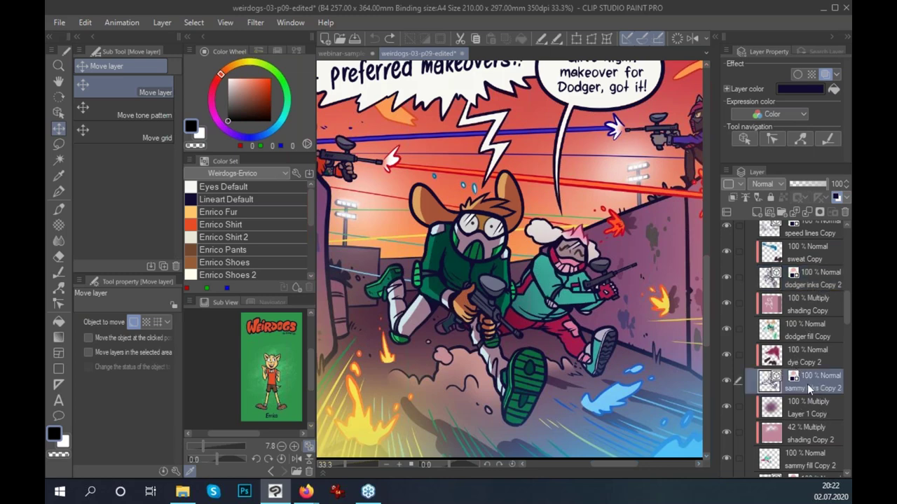
pyautogui.click(796, 463)
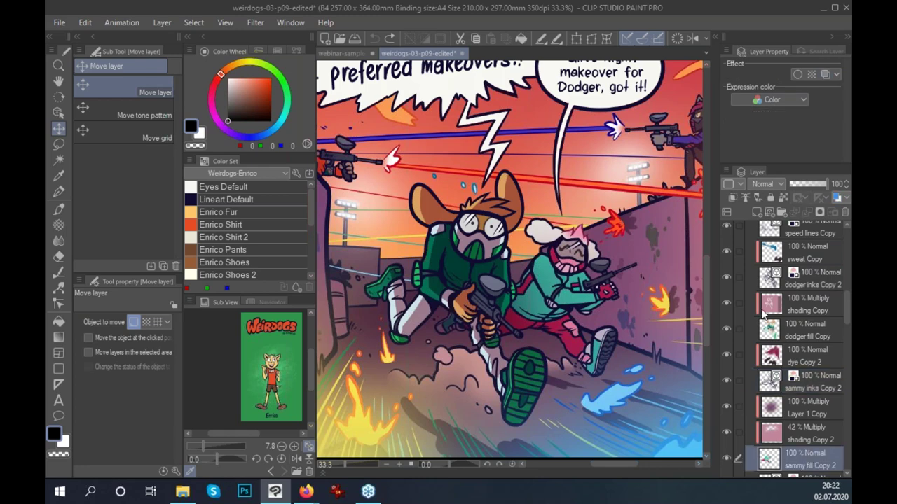
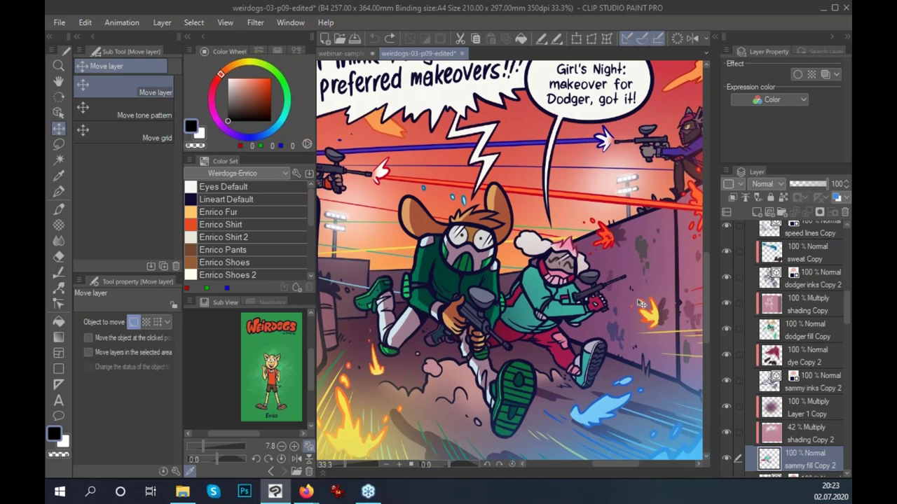
# Zoom out to the whole page and hide the 'inks not dottie Copy' layer.
pyautogui.scroll(-2, 638, 303)
pyautogui.moveTo(634, 322); pyautogui.dragTo(620, 372)
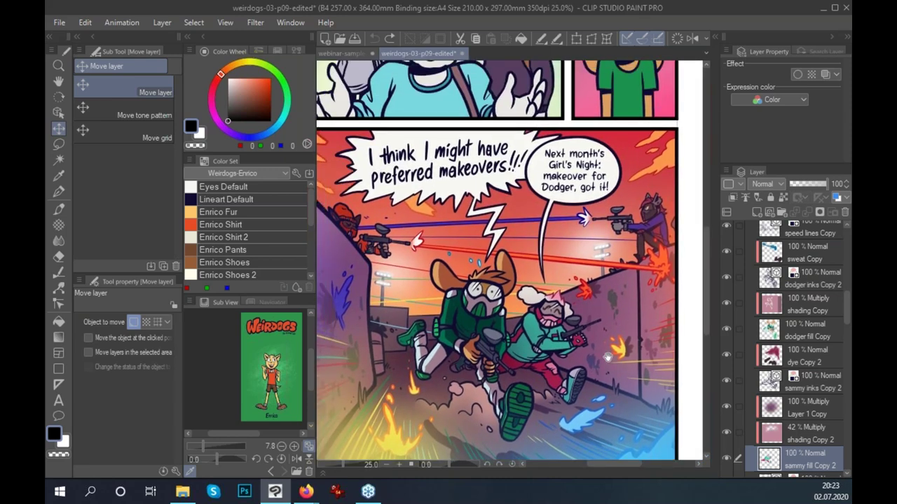
pyautogui.scroll(-2, 620, 370)
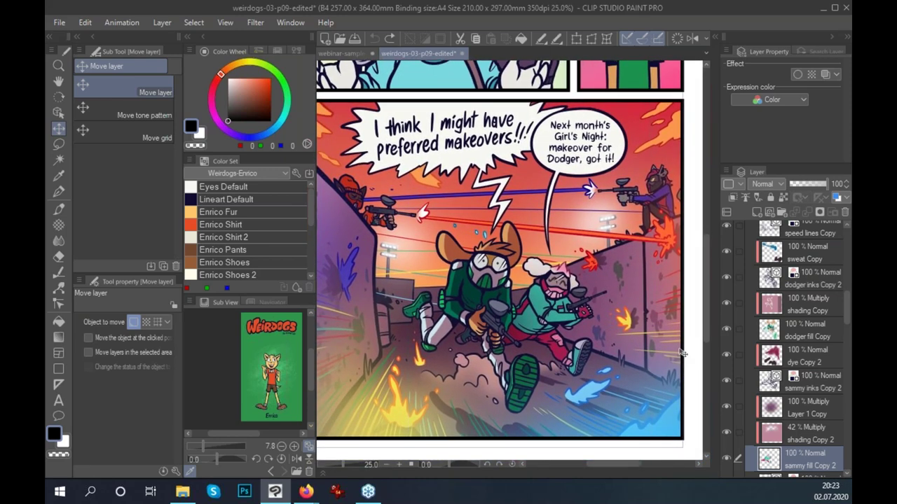
pyautogui.scroll(-2, 690, 368)
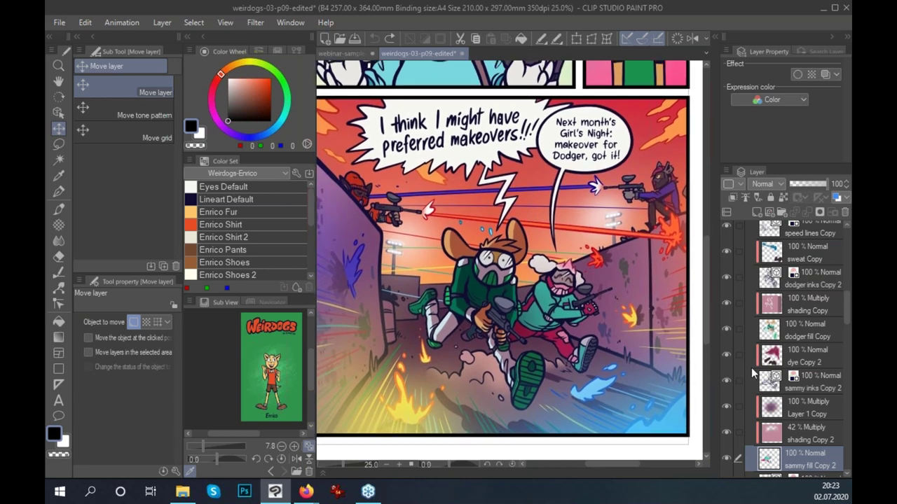
pyautogui.scroll(-5, 845, 326)
pyautogui.hotkey('ctrl', '-')
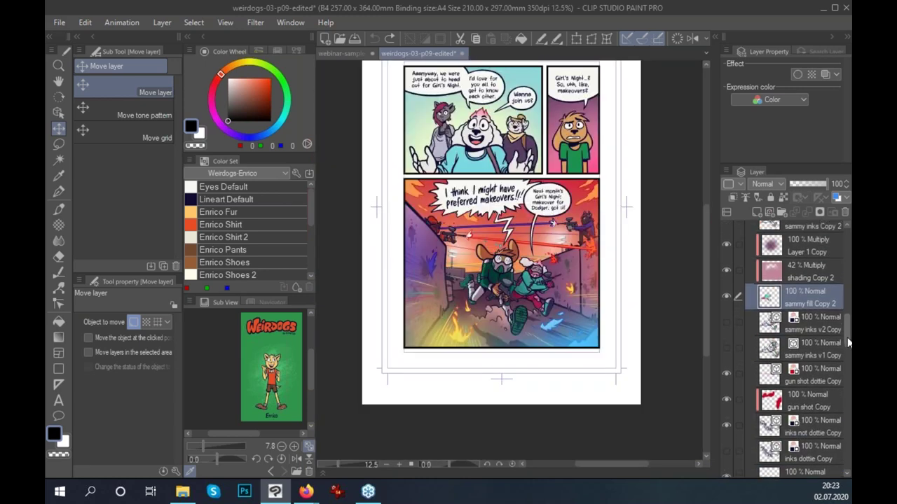
pyautogui.click(727, 437)
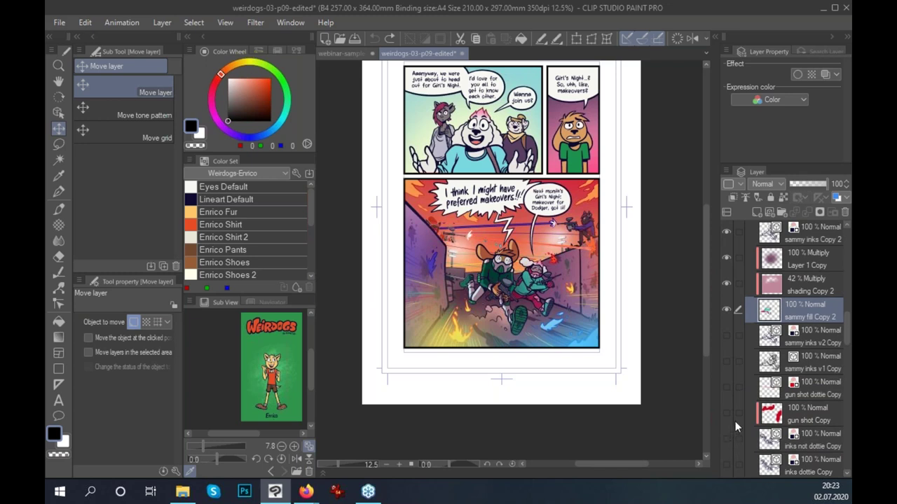
# Hide the 'dye Copy 2', 'sammy inks Copy 2' and remaining character fill and shading layers.
pyautogui.moveTo(844, 332); pyautogui.dragTo(844, 329)
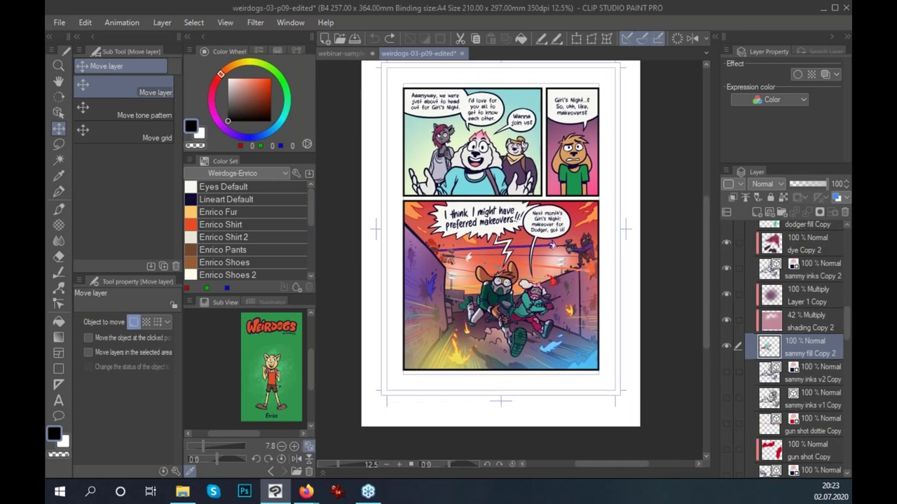
pyautogui.scroll(1, 547, 353)
pyautogui.moveTo(541, 359); pyautogui.dragTo(585, 385)
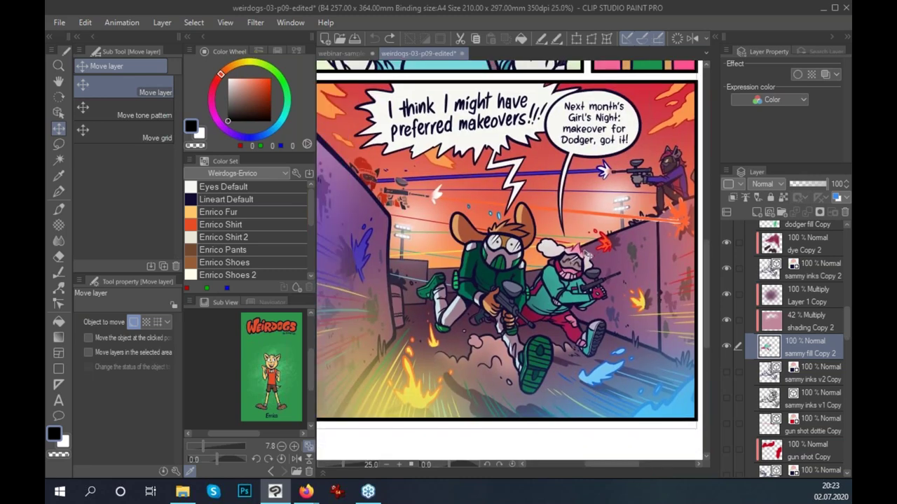
pyautogui.moveTo(845, 349); pyautogui.dragTo(848, 329)
pyautogui.moveTo(726, 314); pyautogui.dragTo(726, 341)
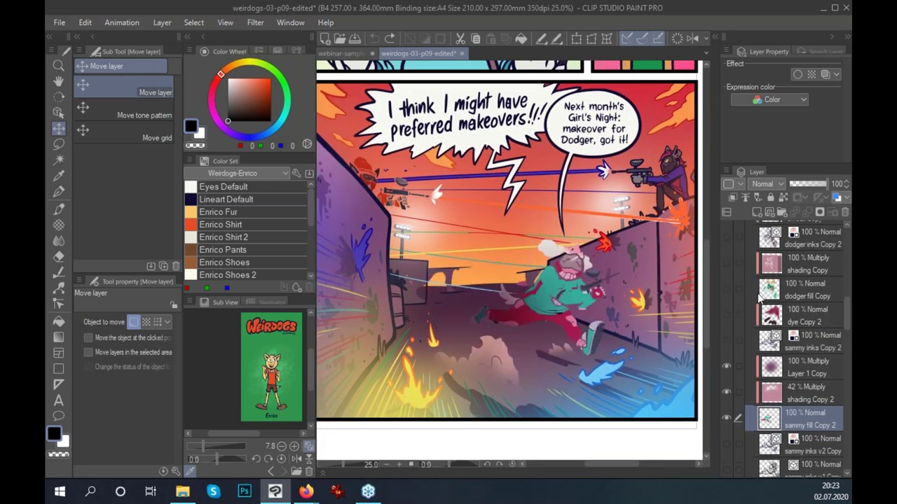
pyautogui.moveTo(725, 416); pyautogui.dragTo(725, 366)
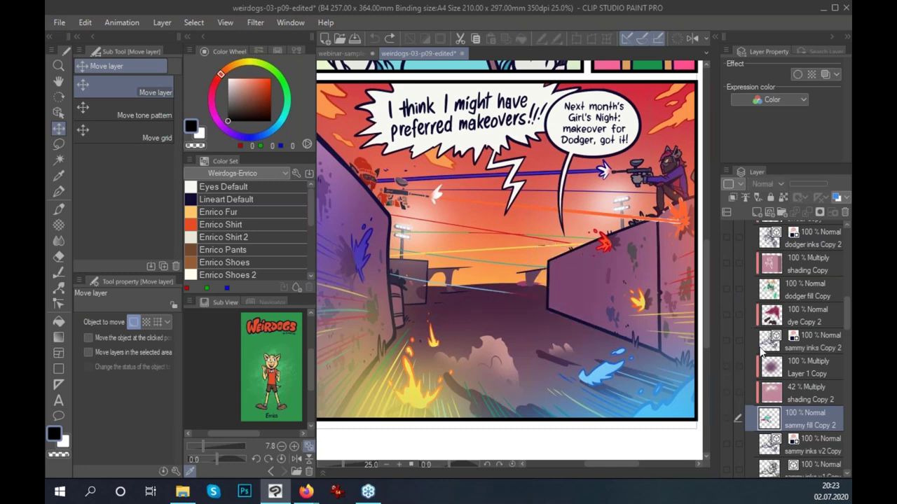
# Reframe the background-only panel on the canvas and switch to another open window.
pyautogui.scroll(1, 661, 372)
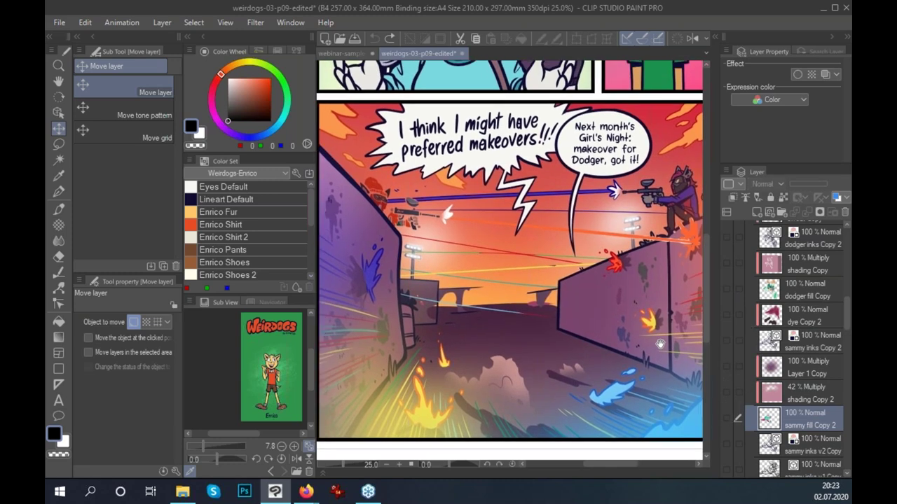
pyautogui.moveTo(599, 365); pyautogui.dragTo(638, 358)
pyautogui.scroll(-1, 569, 210)
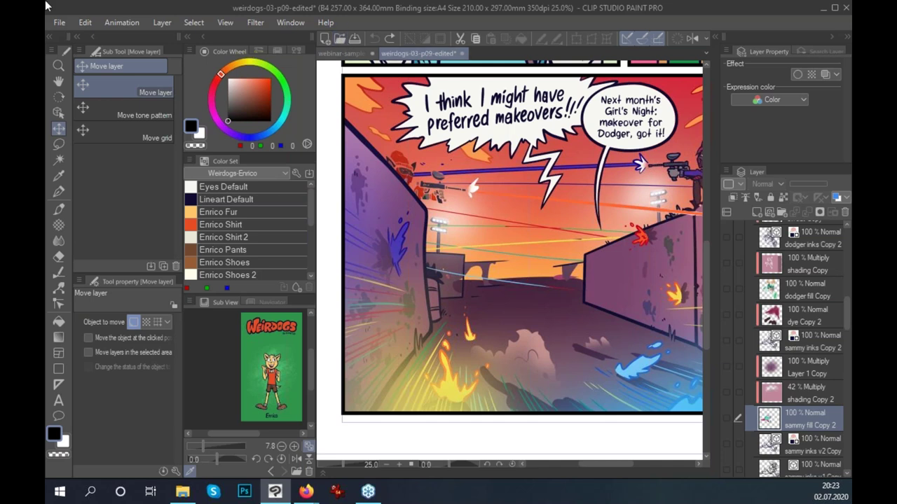
pyautogui.hotkey('alt', 'Tab')
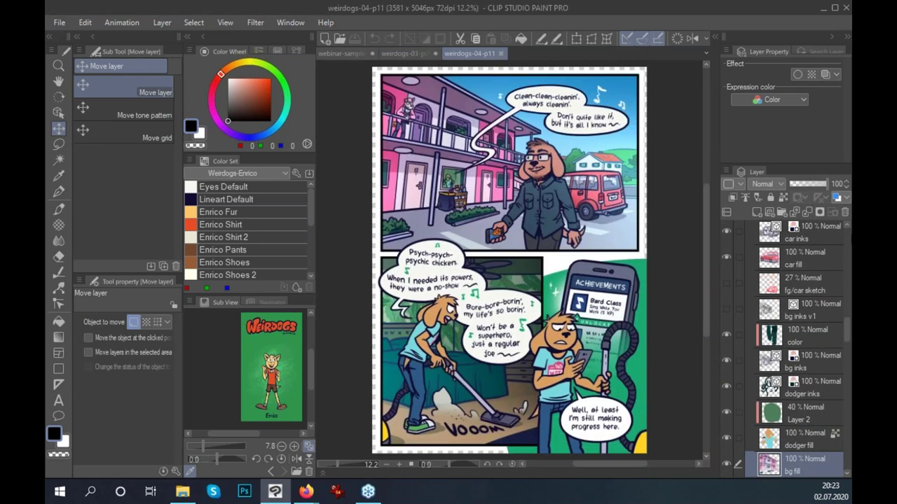
pyautogui.moveTo(840, 331); pyautogui.dragTo(844, 239)
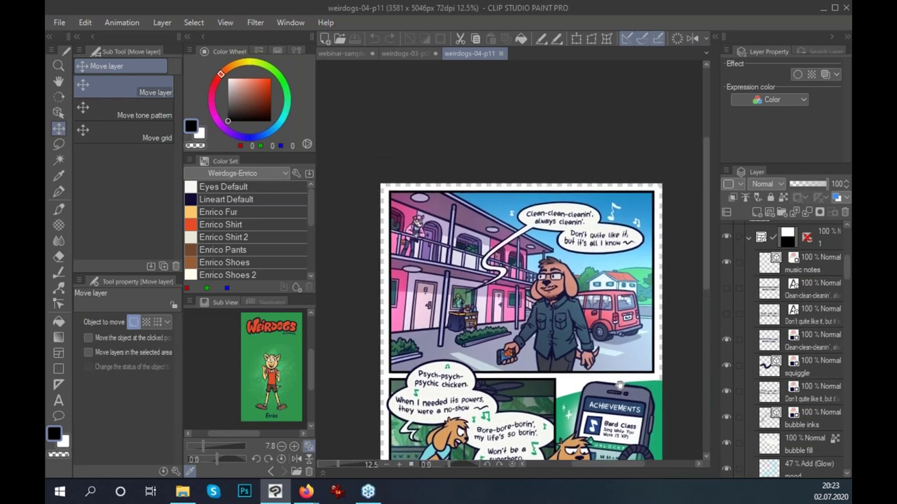
pyautogui.scroll(2, 546, 295)
pyautogui.moveTo(845, 275)
pyautogui.mouseDown()
pyautogui.moveTo(846, 302)
pyautogui.moveTo(846, 291)
pyautogui.mouseUp()
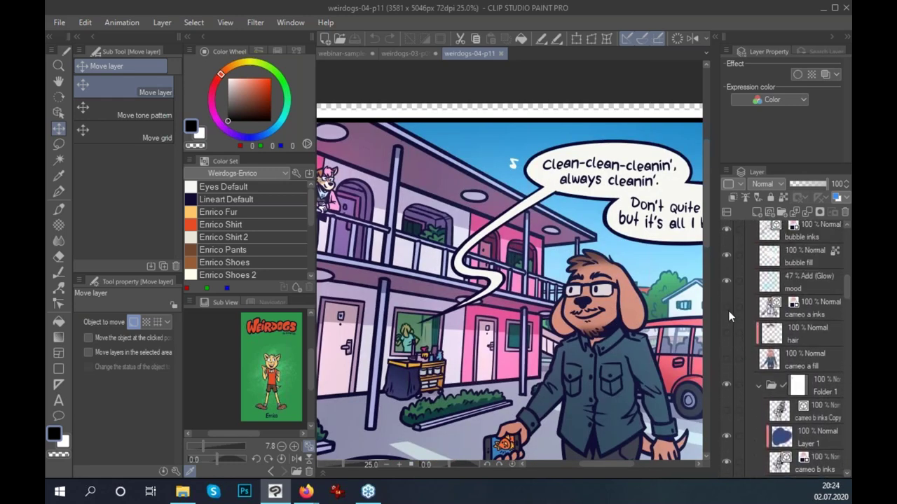
pyautogui.moveTo(645, 412); pyautogui.dragTo(627, 387)
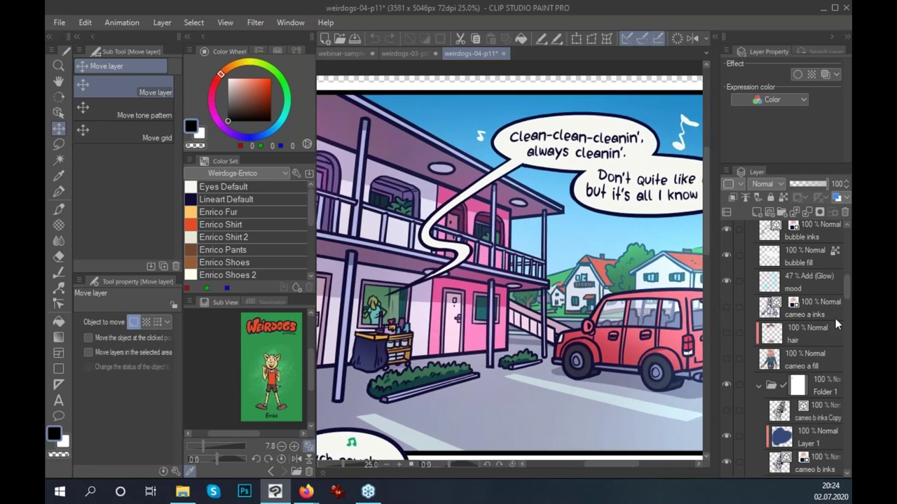
pyautogui.moveTo(844, 302); pyautogui.dragTo(844, 313)
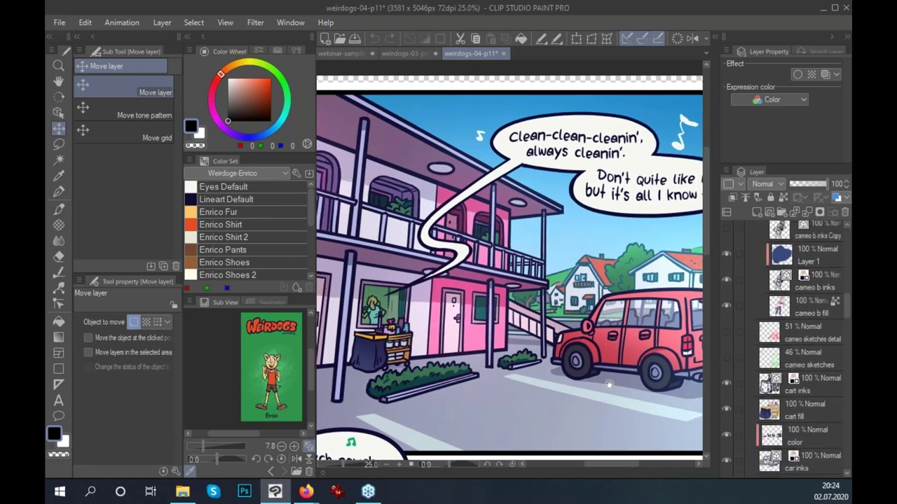
pyautogui.moveTo(609, 384); pyautogui.dragTo(574, 364)
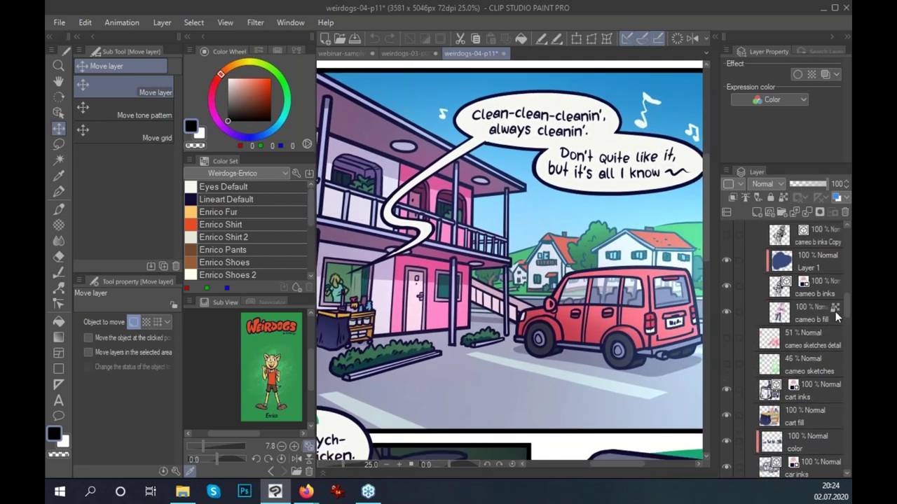
pyautogui.moveTo(843, 311); pyautogui.dragTo(844, 329)
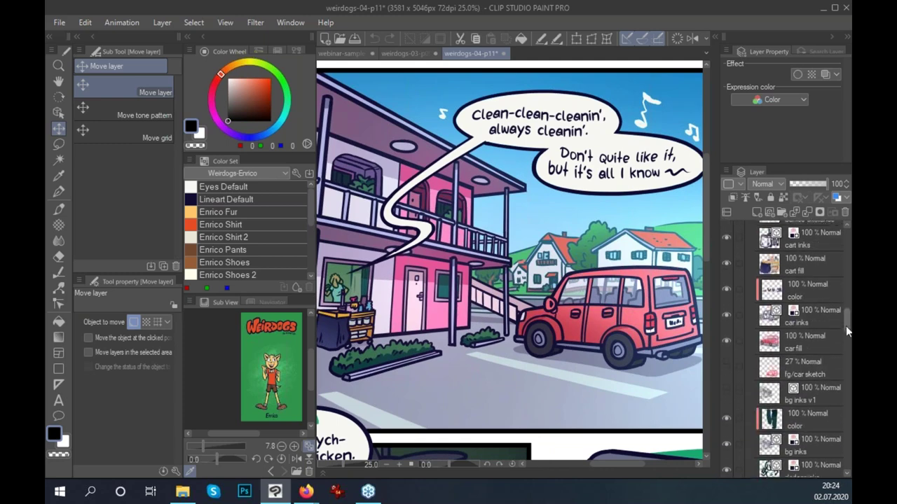
pyautogui.moveTo(726, 265); pyautogui.dragTo(727, 317)
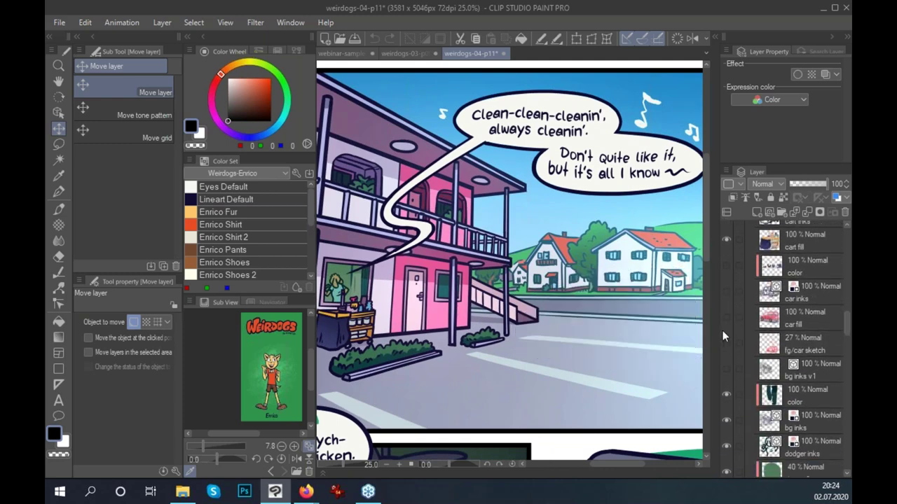
pyautogui.moveTo(568, 364); pyautogui.dragTo(606, 359)
pyautogui.scroll(-2, 605, 359)
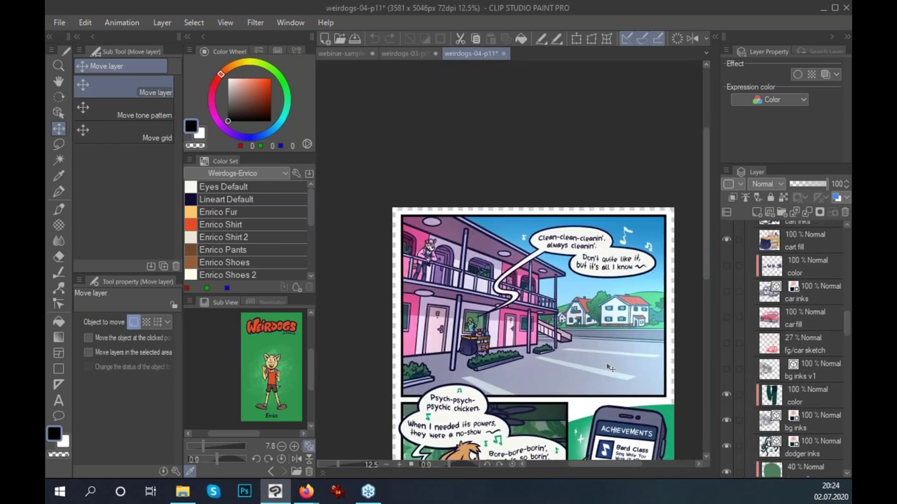
pyautogui.scroll(2, 655, 377)
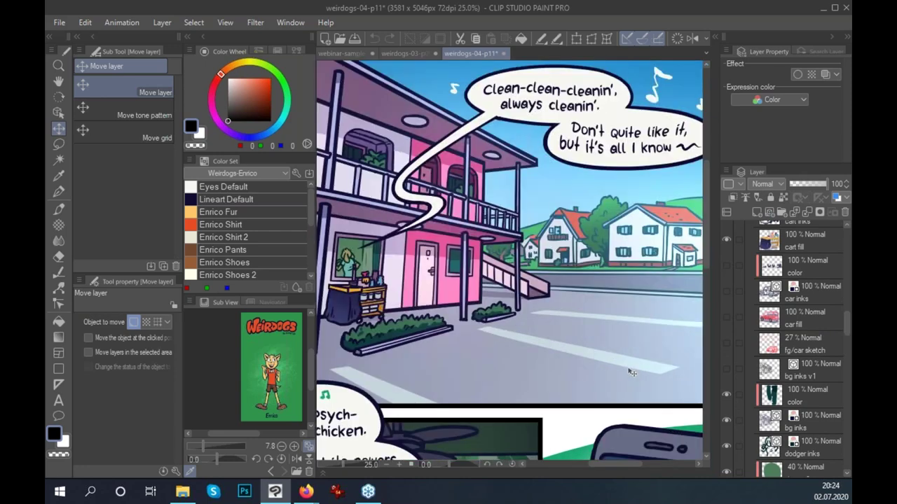
pyautogui.press('Tab')
pyautogui.moveTo(647, 344)
pyautogui.mouseDown()
pyautogui.moveTo(694, 355)
pyautogui.moveTo(671, 353)
pyautogui.mouseUp()
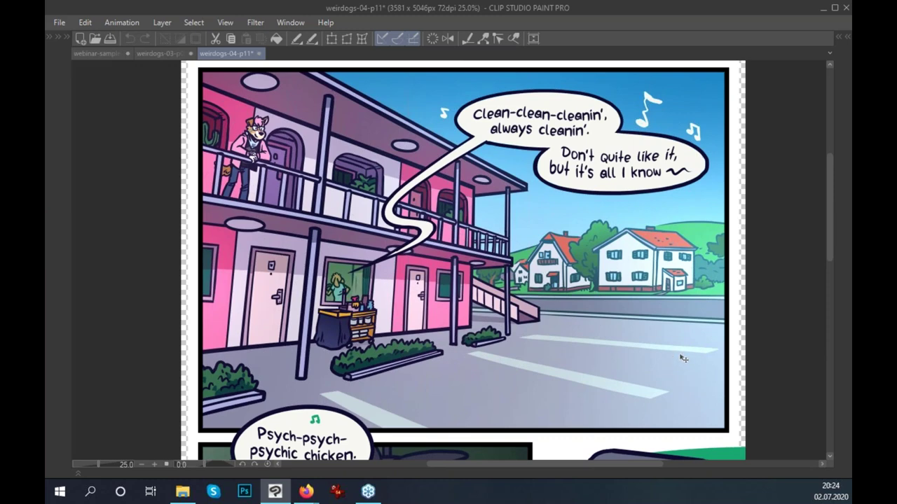
pyautogui.press('Tab')
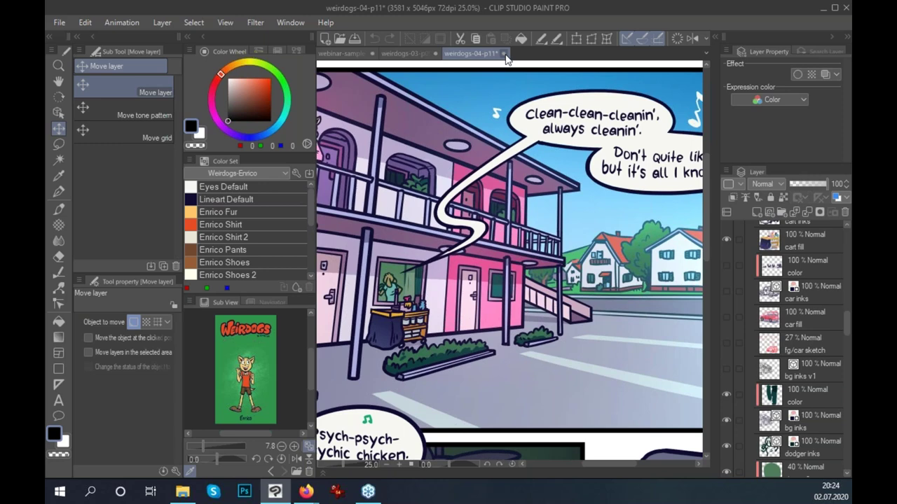
pyautogui.click(505, 54)
pyautogui.click(517, 206)
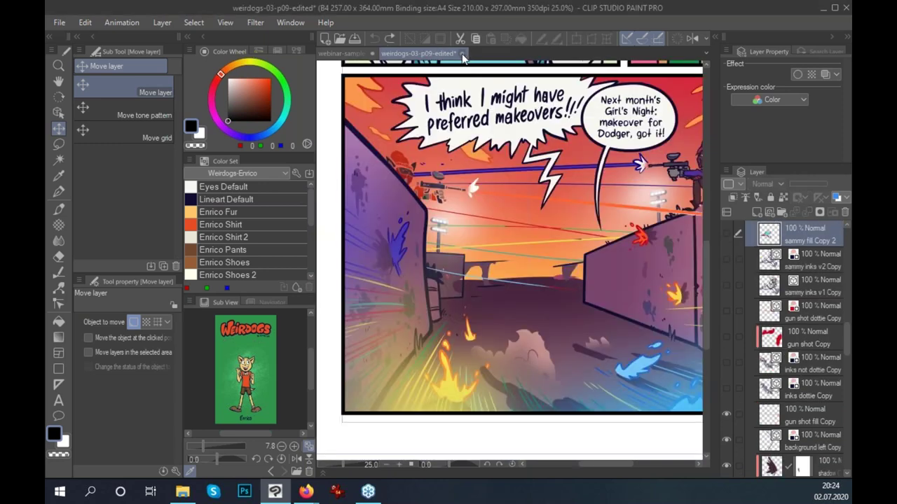
pyautogui.click(462, 53)
# Dismiss the save prompt, draw and undo a stray pen line on the laptop.
pyautogui.click(496, 194)
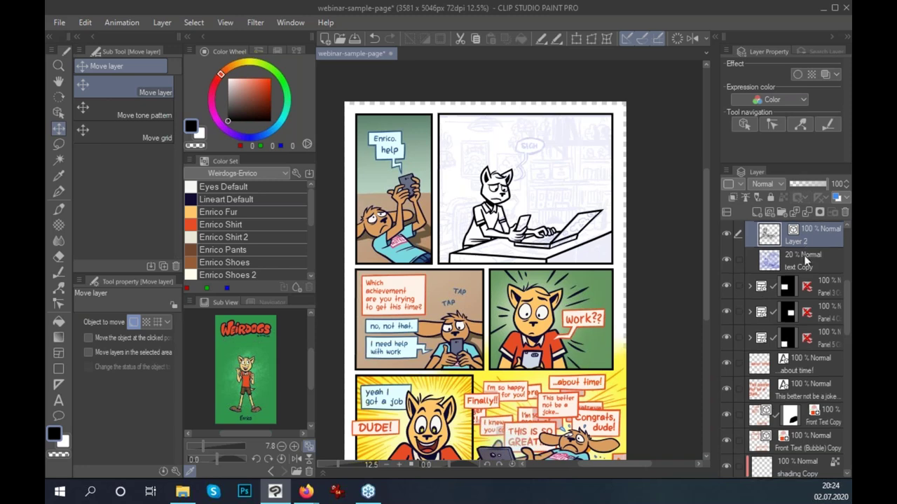
pyautogui.scroll(2, 533, 231)
pyautogui.scroll(2, 532, 232)
pyautogui.click(59, 191)
pyautogui.scroll(3, 573, 309)
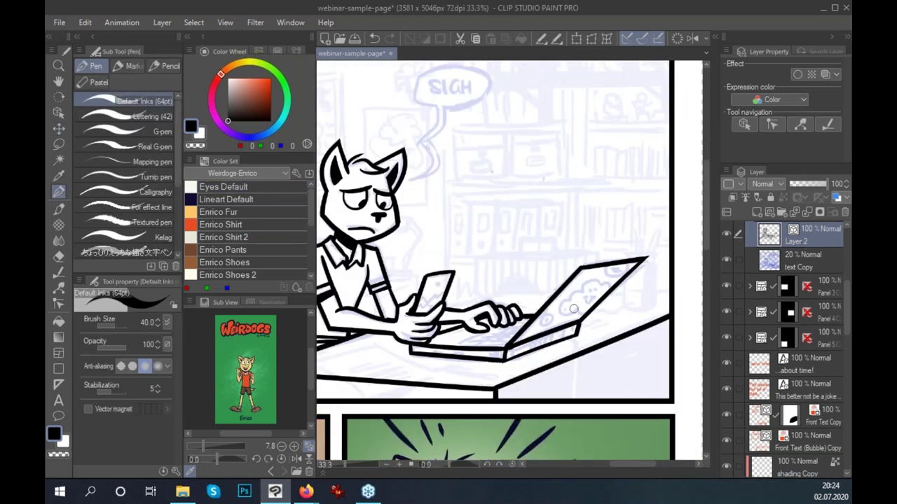
pyautogui.moveTo(537, 301); pyautogui.dragTo(597, 301)
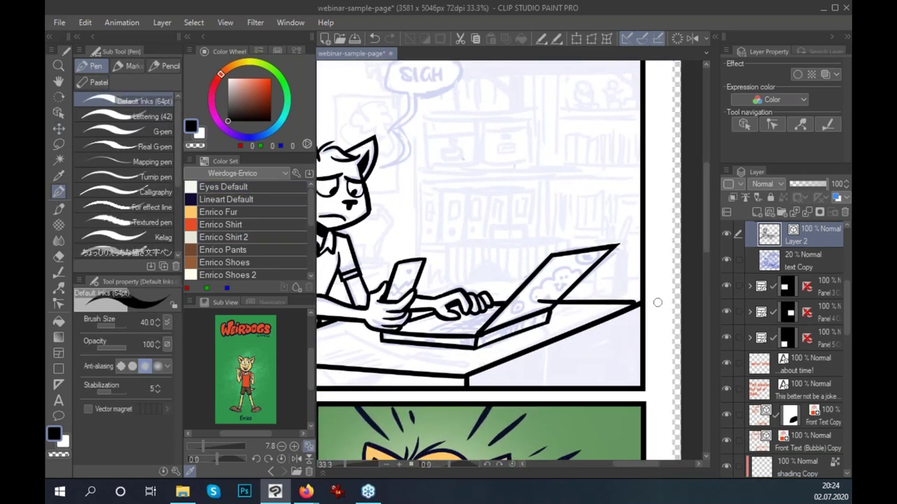
pyautogui.hotkey('ctrl', 'z')
pyautogui.moveTo(494, 351); pyautogui.dragTo(594, 387)
# Hide the 'blue text Copy' sketch layer and add a new layer named 'enrico fill'.
pyautogui.click(726, 260)
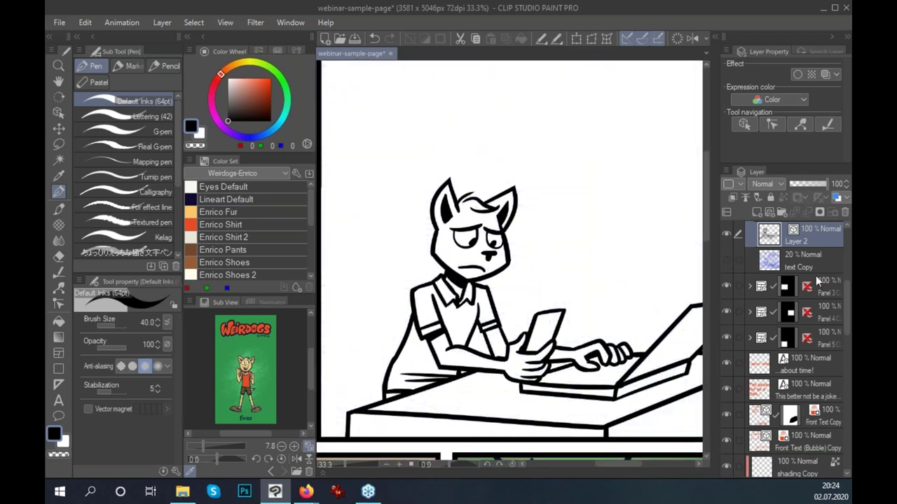
pyautogui.hotkey('ctrl', 'shift', 'n')
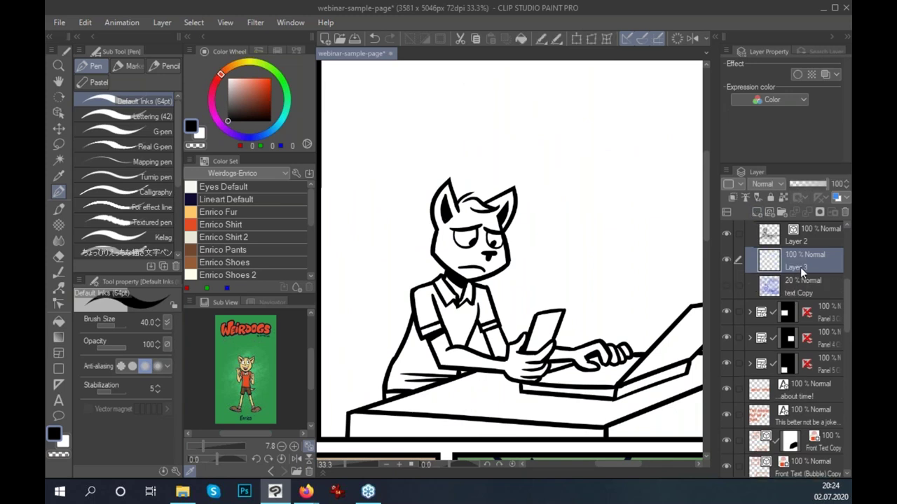
pyautogui.click(806, 241)
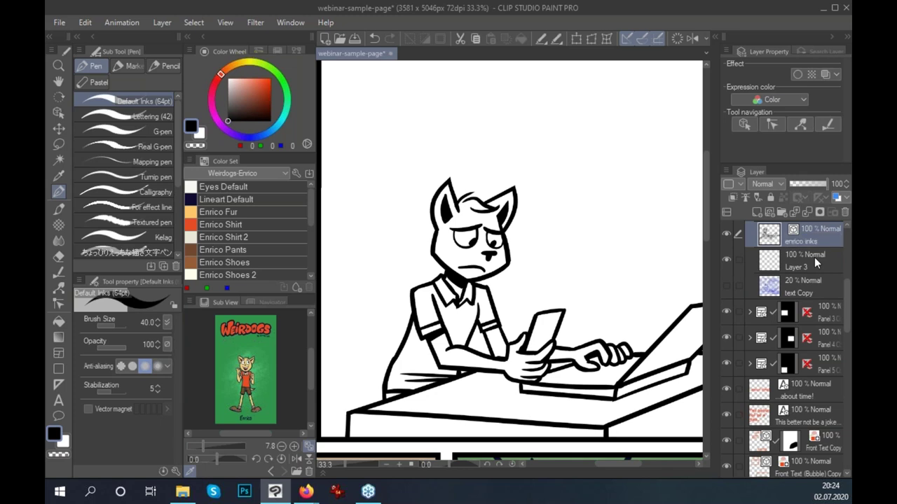
pyautogui.scroll(1, 830, 287)
pyautogui.doubleClick(794, 302)
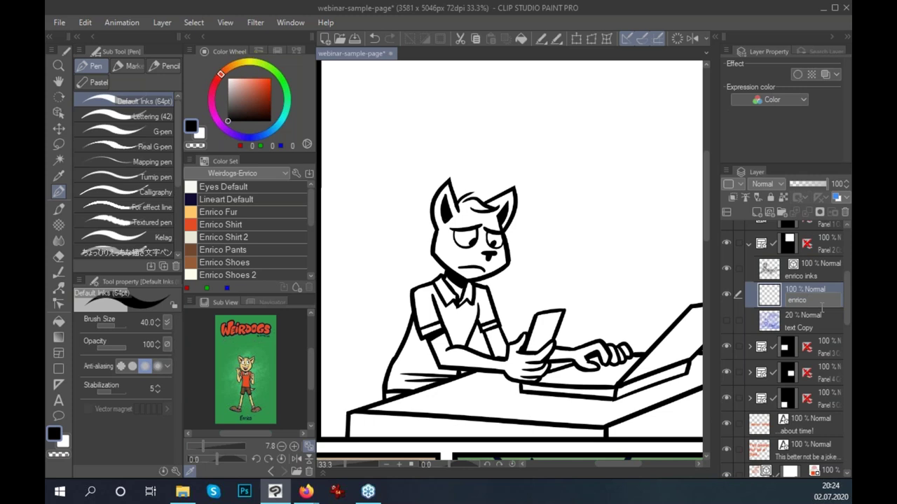
pyautogui.press('Return')
pyautogui.moveTo(601, 329)
pyautogui.mouseDown()
pyautogui.moveTo(566, 356)
pyautogui.moveTo(661, 371)
pyautogui.mouseUp()
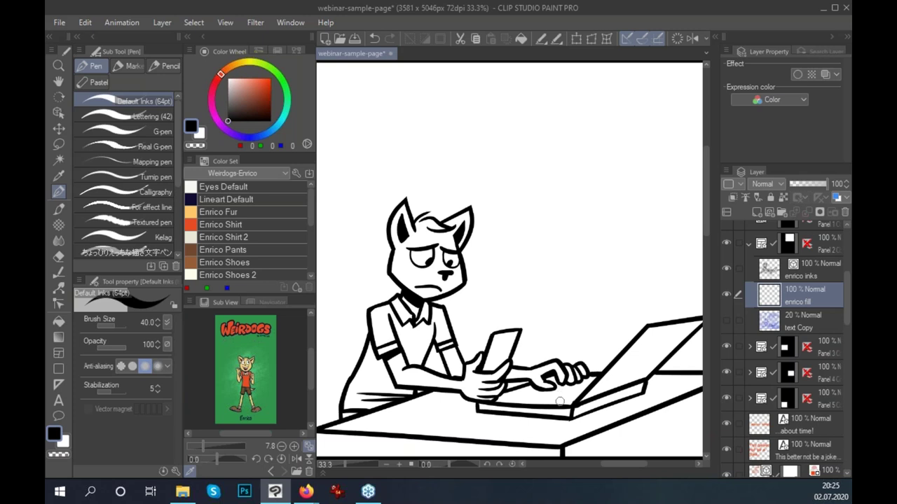
# Use the Fill tool with Close gap unchecked and the Enrico Fur swatch as colour.
pyautogui.click(59, 322)
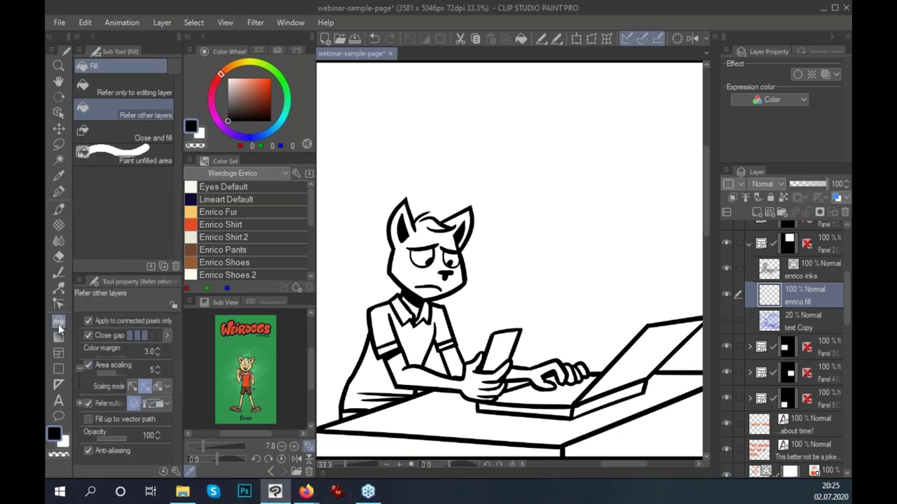
pyautogui.moveTo(537, 339); pyautogui.dragTo(559, 327)
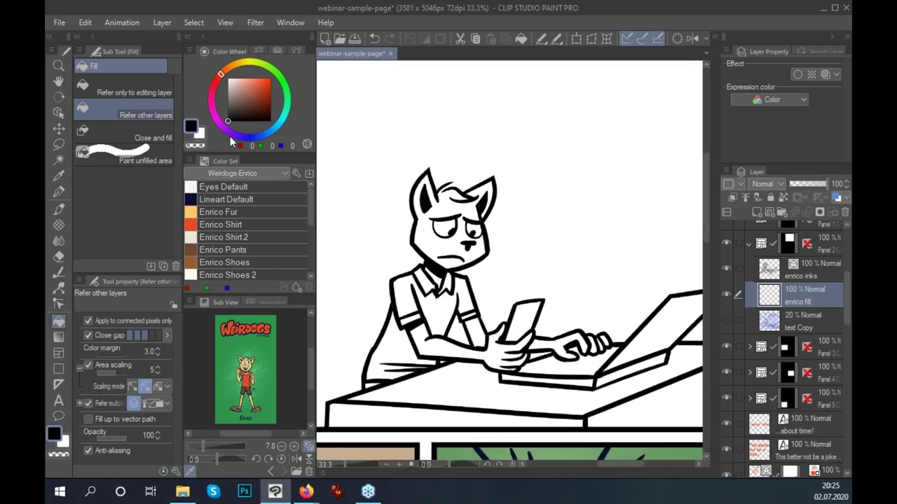
pyautogui.moveTo(480, 281); pyautogui.dragTo(487, 266)
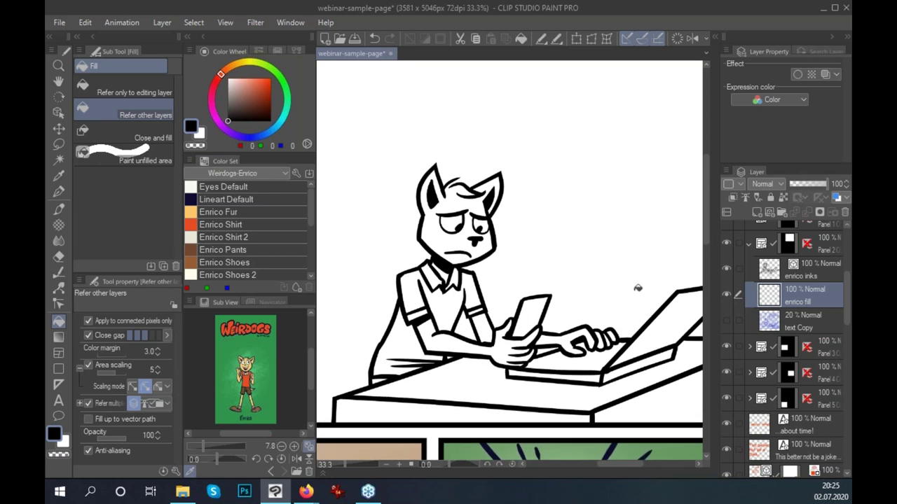
pyautogui.scroll(1, 638, 288)
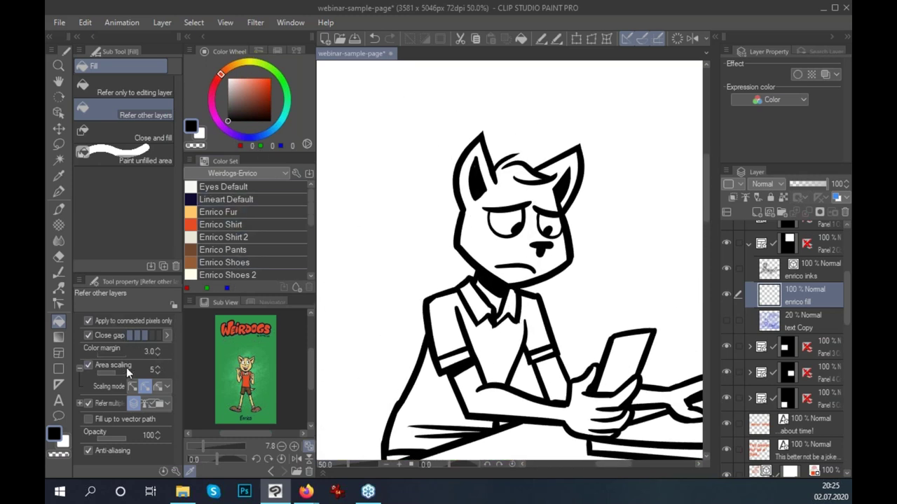
pyautogui.moveTo(490, 337); pyautogui.dragTo(490, 336)
pyautogui.click(89, 336)
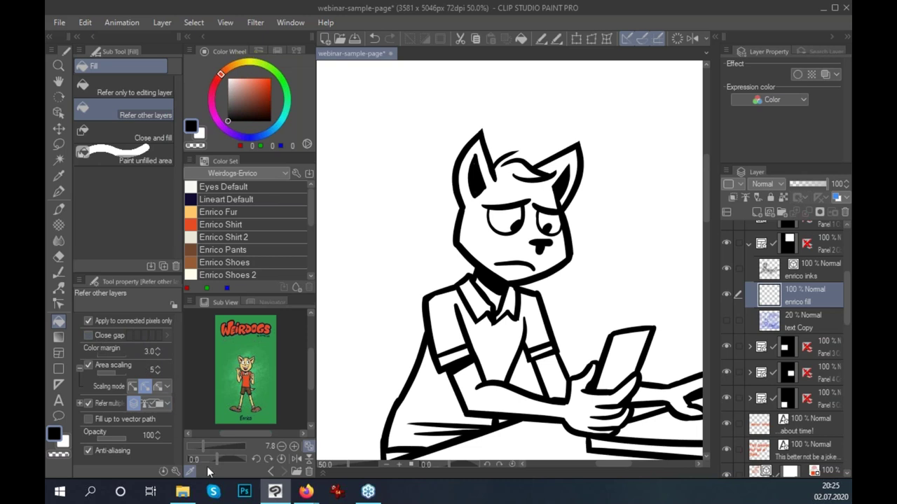
pyautogui.click(238, 212)
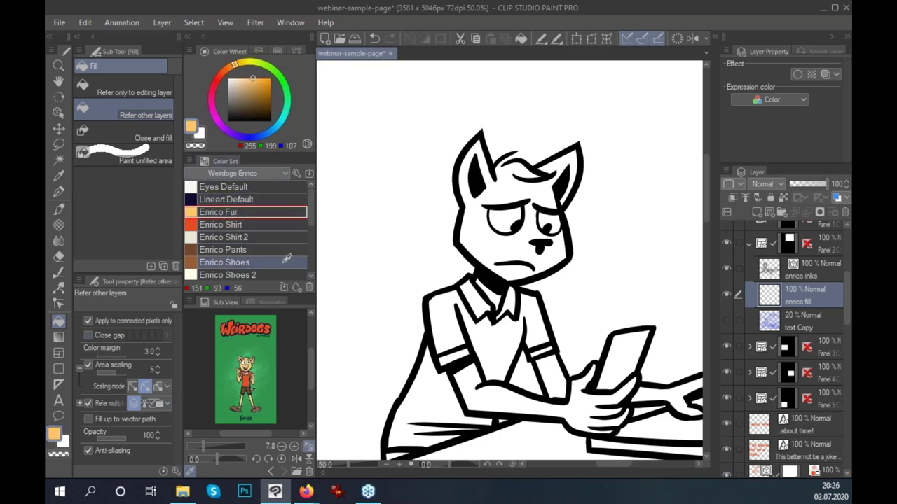
# Enlarge the Enrico reference in the Sub View and eyedrop the fur colour 251, 201, 116.
pyautogui.click(294, 446)
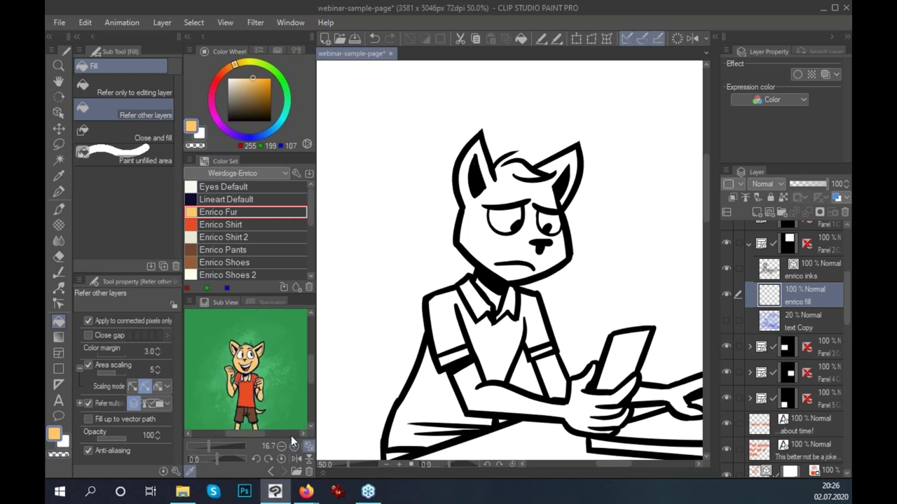
pyautogui.click(293, 446)
pyautogui.click(264, 353)
pyautogui.click(255, 385)
pyautogui.click(262, 349)
pyautogui.moveTo(285, 380)
pyautogui.mouseDown()
pyautogui.moveTo(280, 375)
pyautogui.moveTo(291, 376)
pyautogui.mouseUp()
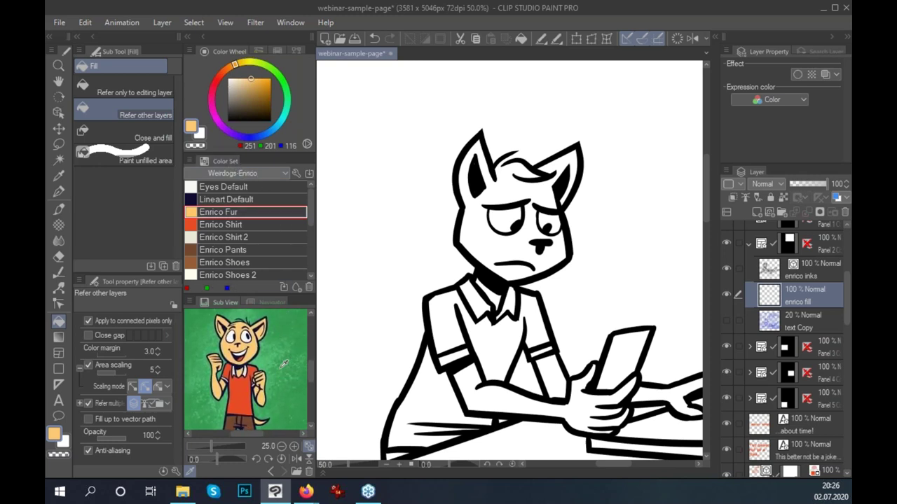
pyautogui.moveTo(293, 355); pyautogui.dragTo(280, 376)
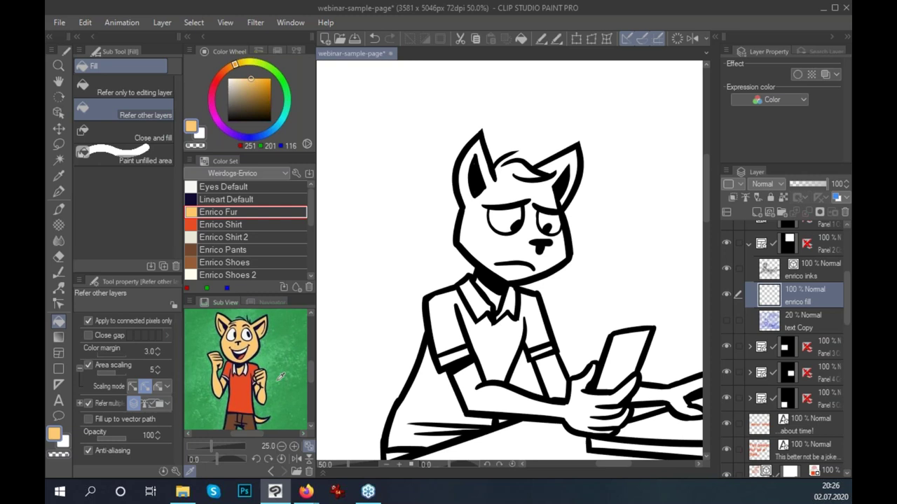
# Browse the comic page reference image, then step on to the next reference images.
pyautogui.click(271, 471)
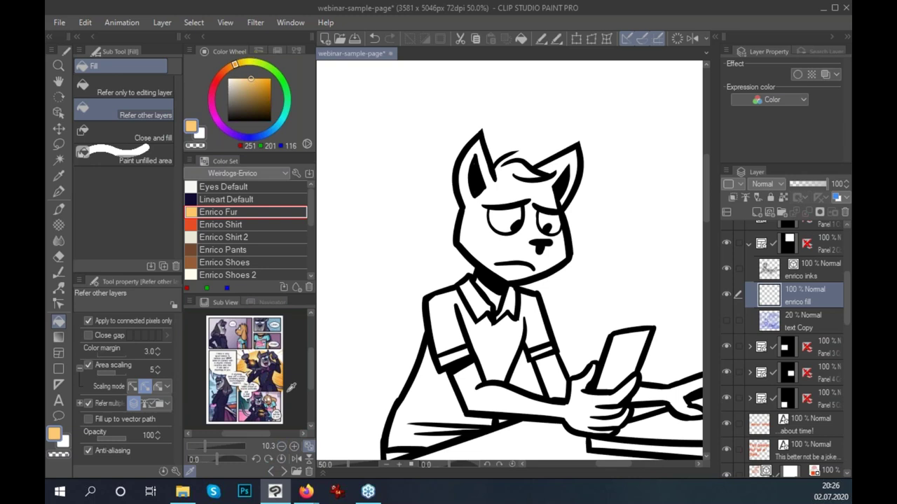
pyautogui.click(294, 446)
pyautogui.moveTo(297, 403)
pyautogui.mouseDown()
pyautogui.moveTo(260, 392)
pyautogui.moveTo(281, 382)
pyautogui.moveTo(267, 437)
pyautogui.mouseUp()
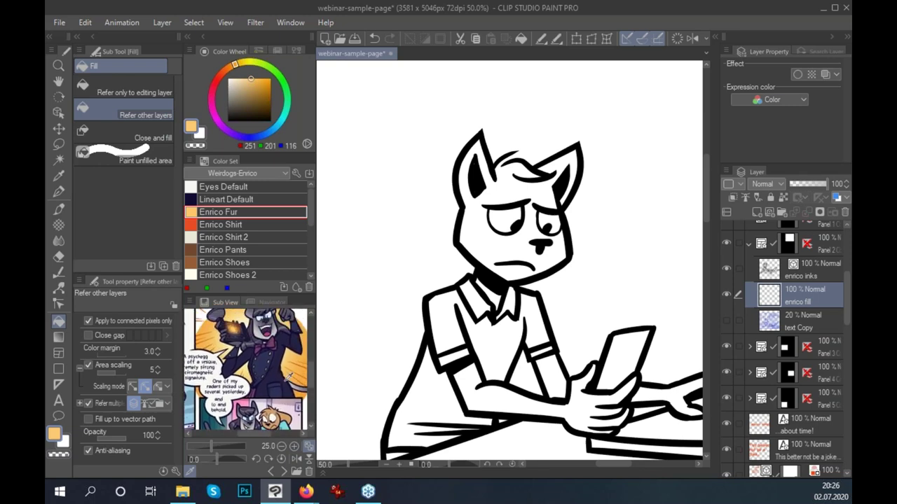
pyautogui.moveTo(290, 376); pyautogui.dragTo(264, 395)
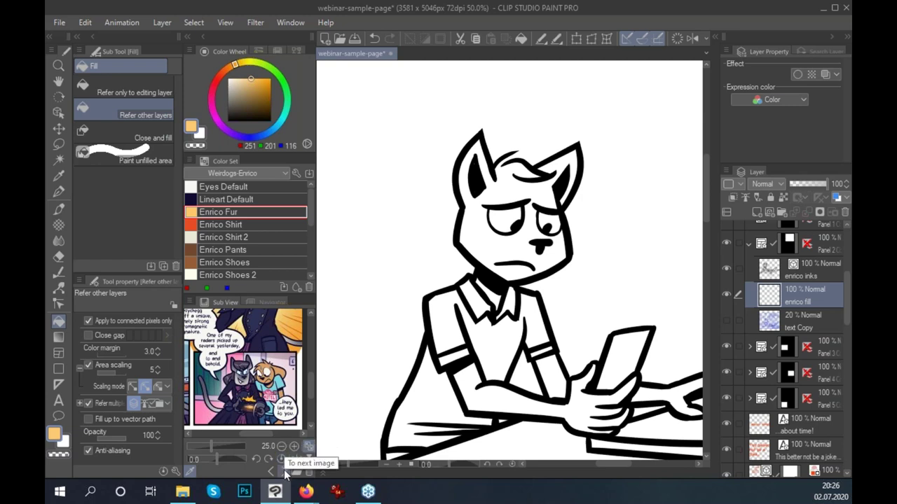
pyautogui.click(284, 470)
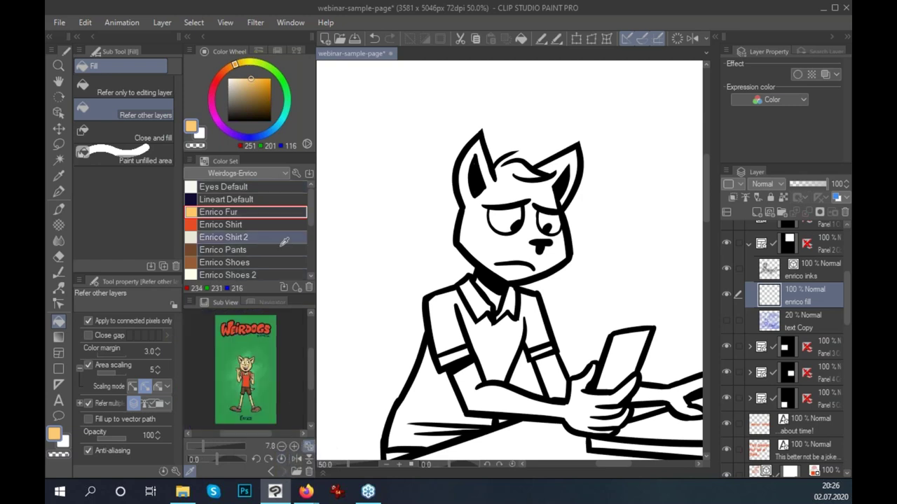
pyautogui.click(293, 445)
# Switch the Color Set panel to the Weirdogs-Dodger colour set.
pyautogui.click(293, 446)
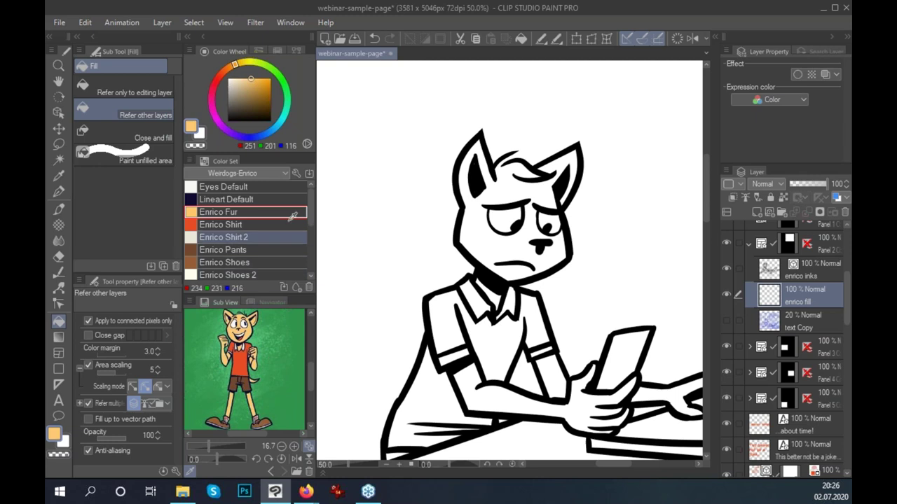
pyautogui.click(284, 173)
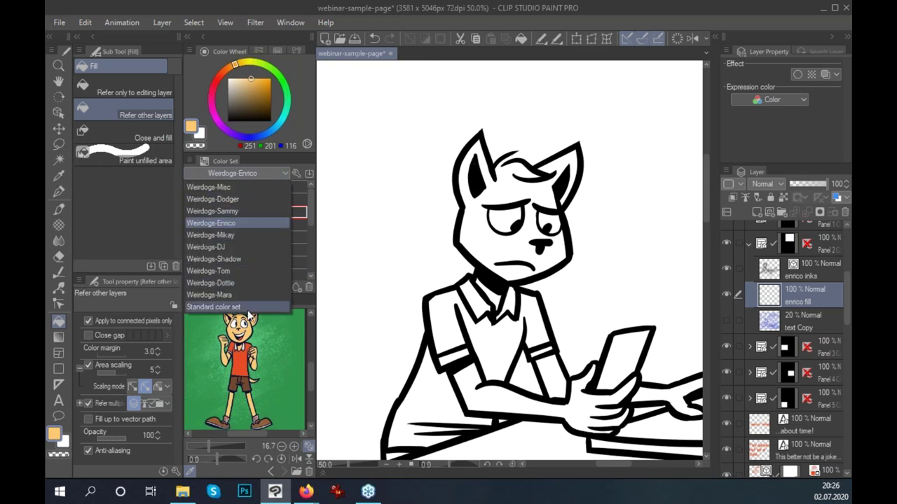
pyautogui.click(262, 199)
pyautogui.moveTo(311, 204)
pyautogui.mouseDown()
pyautogui.moveTo(312, 252)
pyautogui.moveTo(311, 242)
pyautogui.mouseUp()
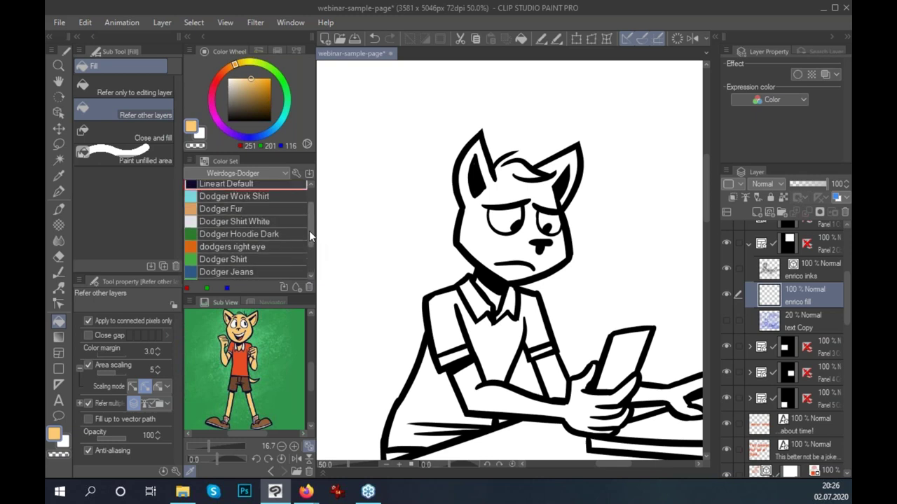
pyautogui.moveTo(311, 241)
pyautogui.mouseDown()
pyautogui.moveTo(311, 220)
pyautogui.moveTo(314, 235)
pyautogui.mouseUp()
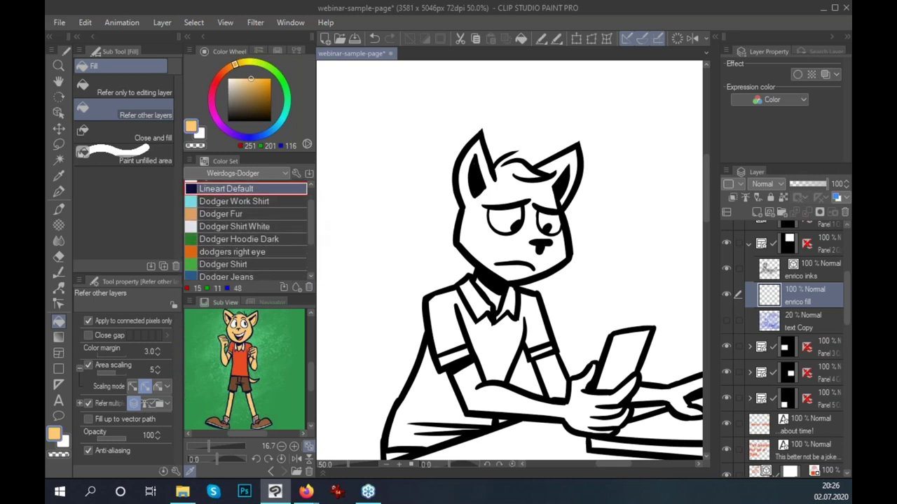
# Add a cyan swatch named 'Test' below Dodger Fur, then delete it.
pyautogui.click(281, 119)
pyautogui.moveTo(256, 82); pyautogui.dragTo(262, 86)
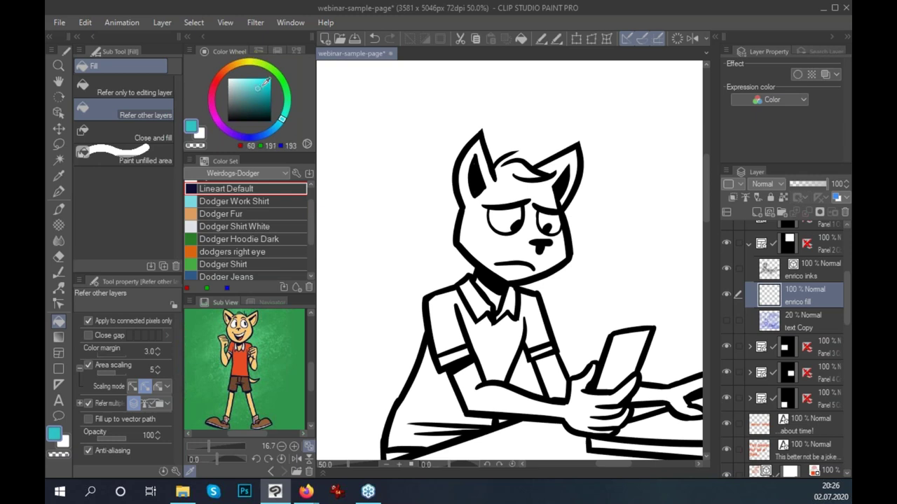
pyautogui.click(296, 287)
pyautogui.moveTo(225, 184); pyautogui.dragTo(259, 245)
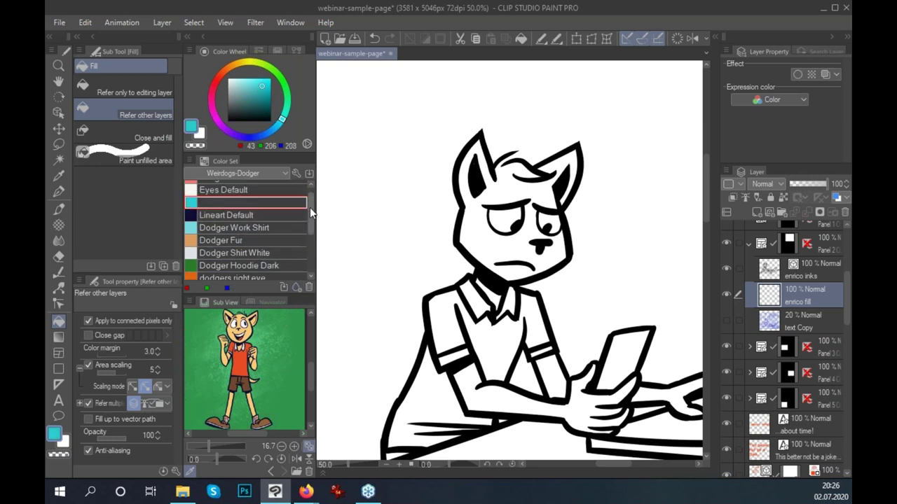
pyautogui.doubleClick(254, 246)
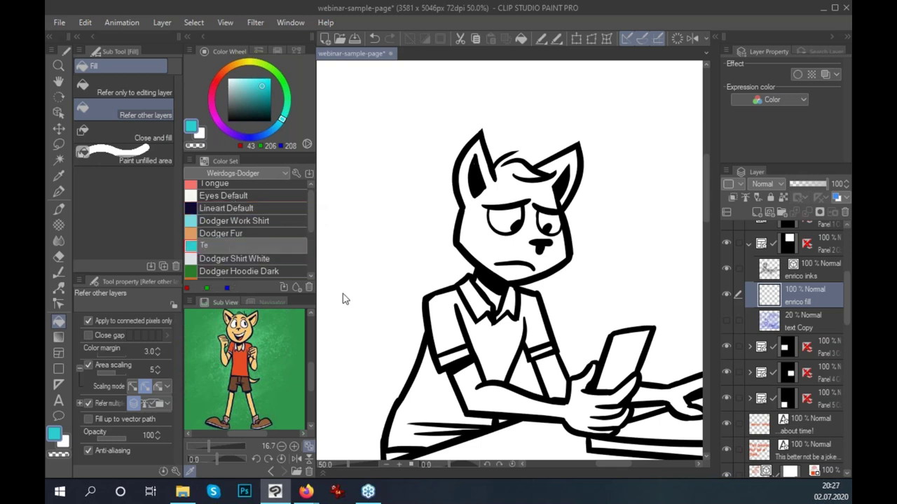
pyautogui.write('st')
pyautogui.click(308, 287)
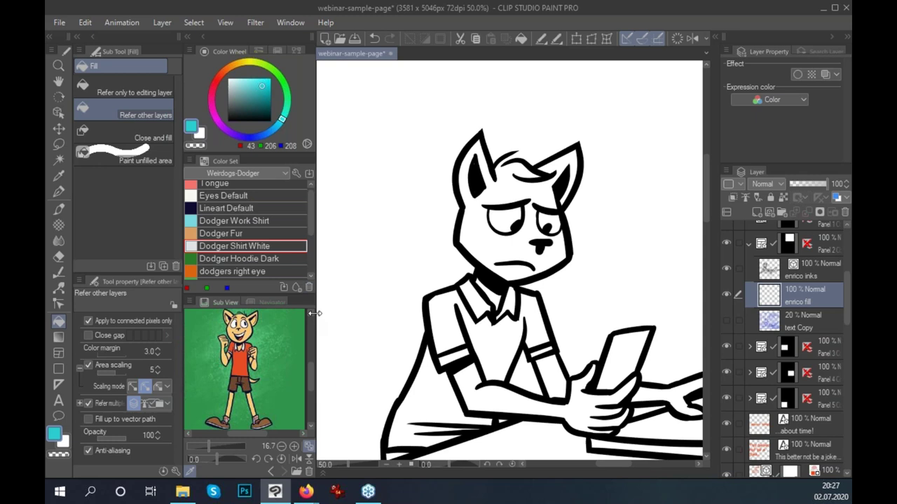
pyautogui.click(295, 174)
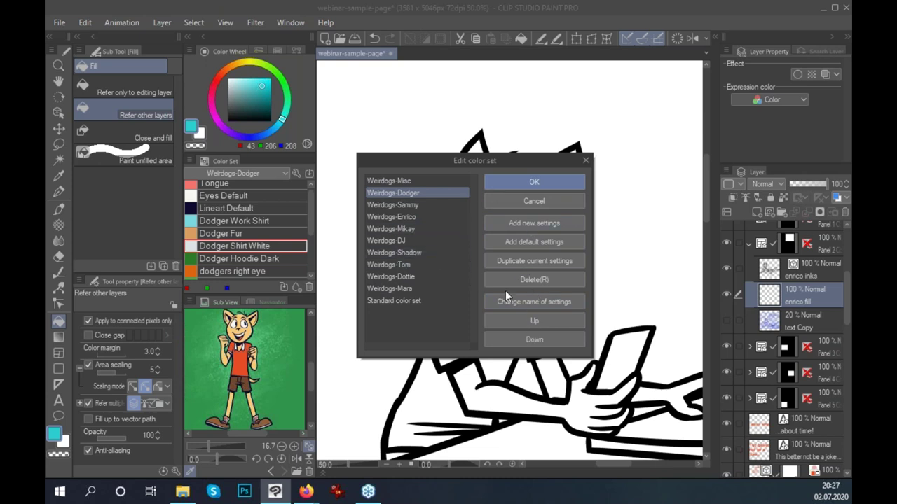
# Close the colour set editor, switch to the Weirdogs-Enrico set and pick Enrico Fur.
pyautogui.click(586, 162)
pyautogui.moveTo(560, 288); pyautogui.dragTo(508, 243)
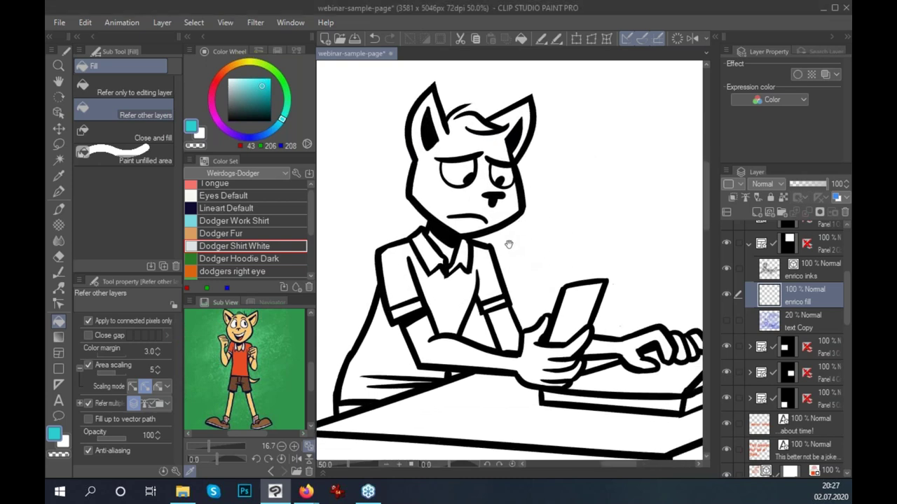
pyautogui.click(262, 174)
pyautogui.click(238, 199)
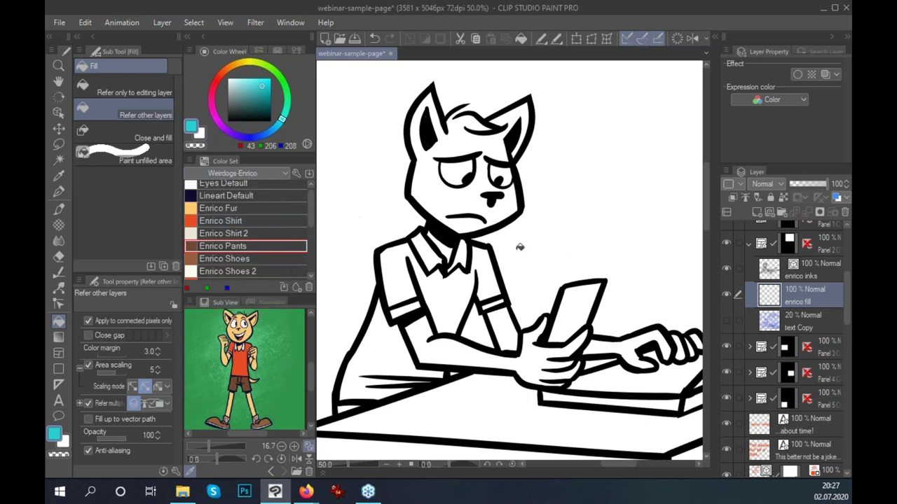
pyautogui.moveTo(519, 246); pyautogui.dragTo(530, 248)
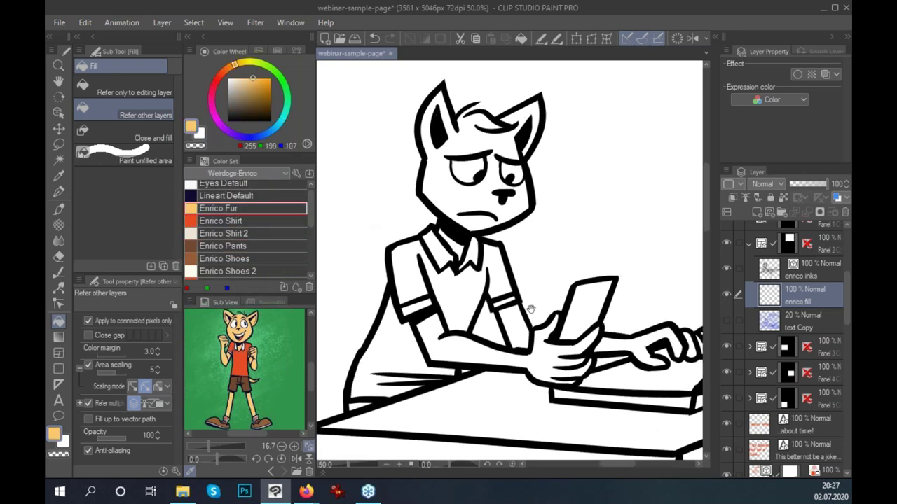
pyautogui.moveTo(531, 309); pyautogui.dragTo(515, 316)
pyautogui.moveTo(557, 336); pyautogui.dragTo(566, 358)
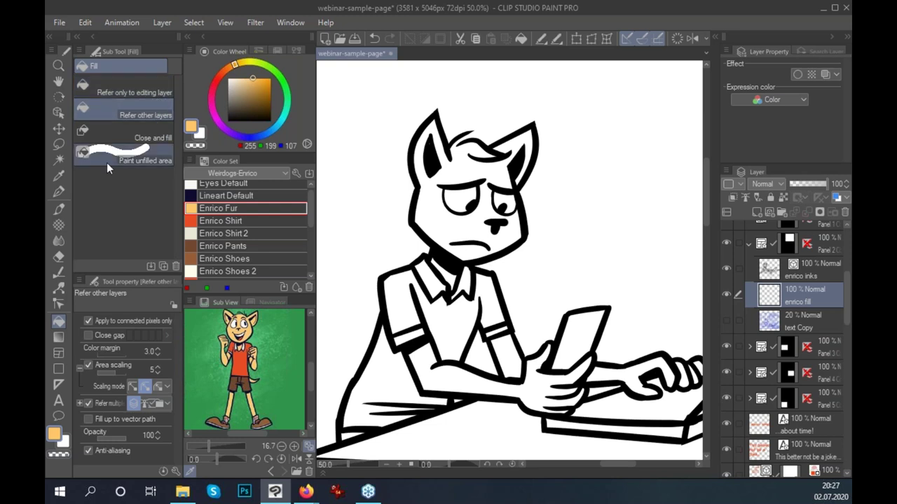
# Test-fill with Refer only to editing layer, undo, then fill the face using Refer other layers.
pyautogui.click(168, 84)
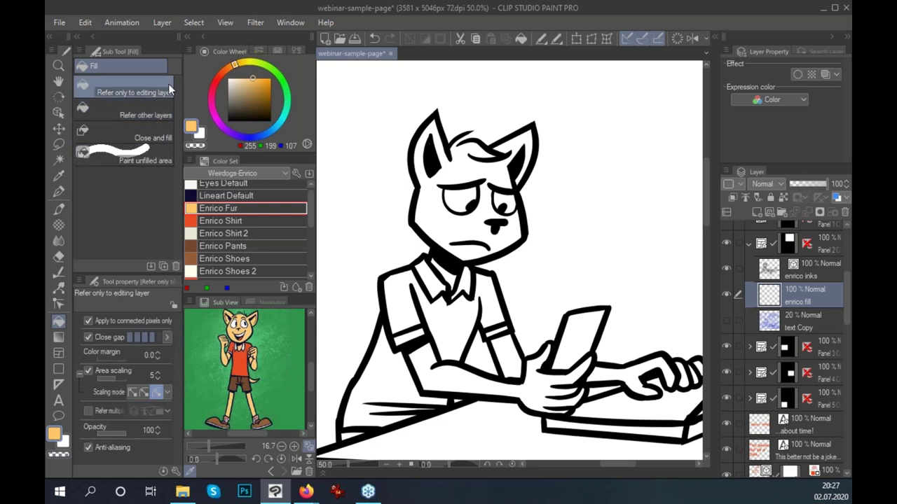
pyautogui.click(585, 218)
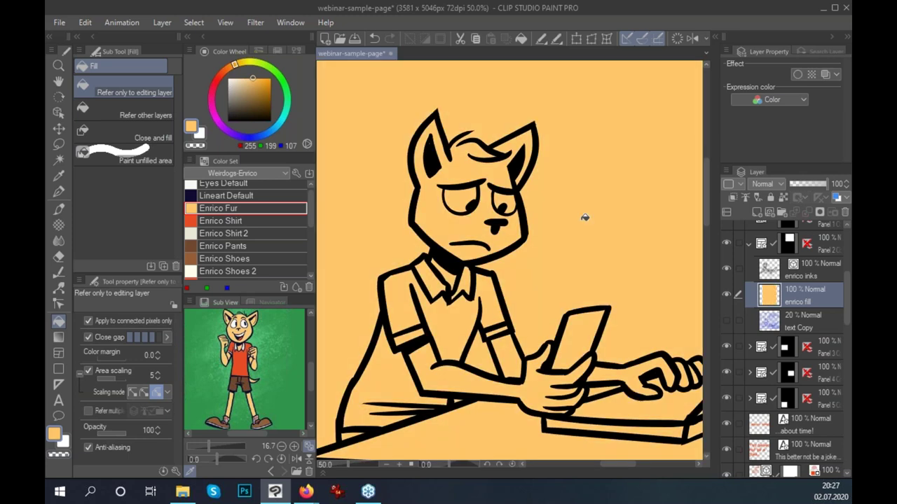
pyautogui.hotkey('ctrl', 'z')
pyautogui.click(170, 114)
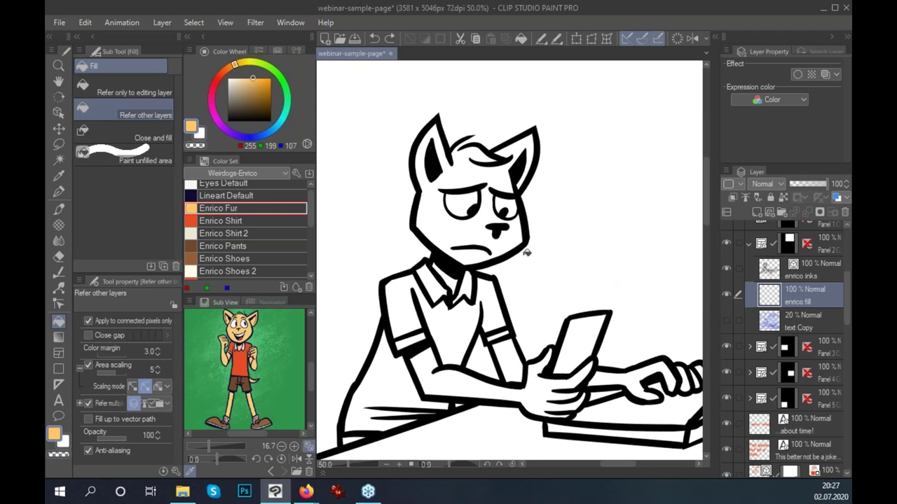
pyautogui.click(517, 196)
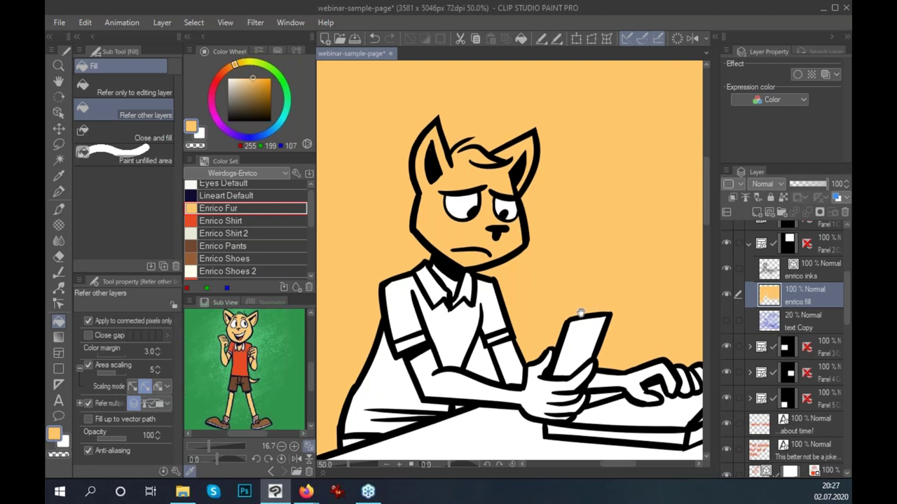
# Undo the leaking fill, turn on Close gap and test-fill the head, then undo.
pyautogui.hotkey('ctrl', 'z')
pyautogui.scroll(1, 474, 221)
pyautogui.scroll(2, 473, 221)
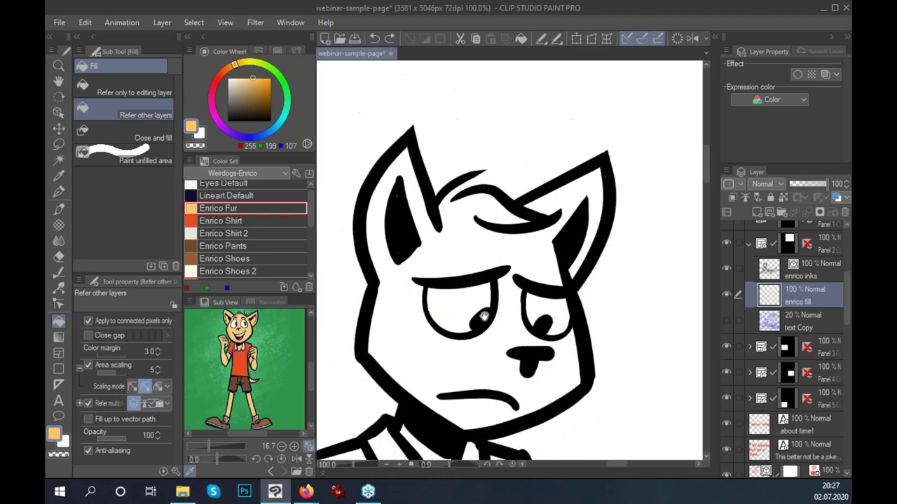
pyautogui.scroll(-2, 556, 328)
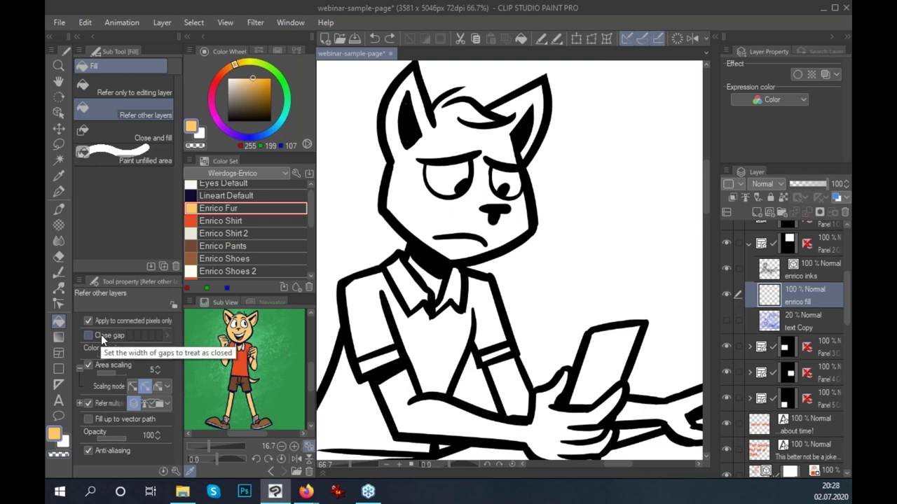
pyautogui.click(101, 334)
pyautogui.scroll(1, 499, 259)
pyautogui.click(482, 173)
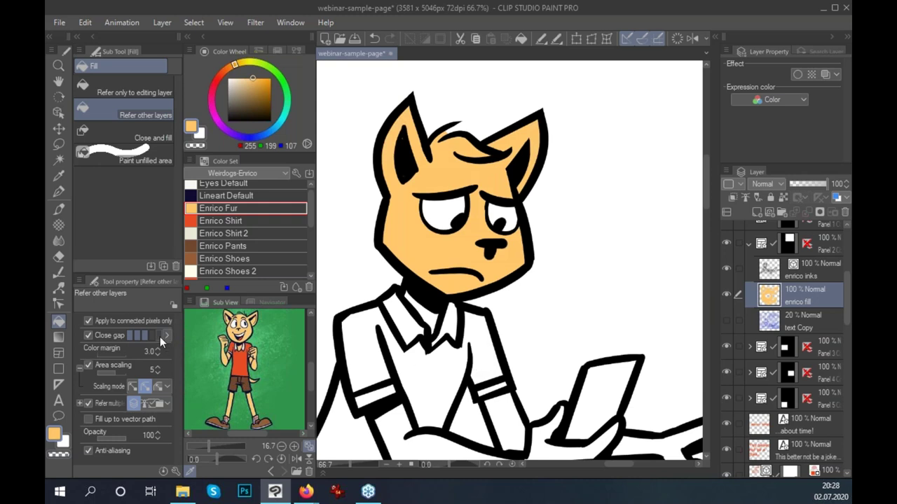
pyautogui.hotkey('ctrl', 'z')
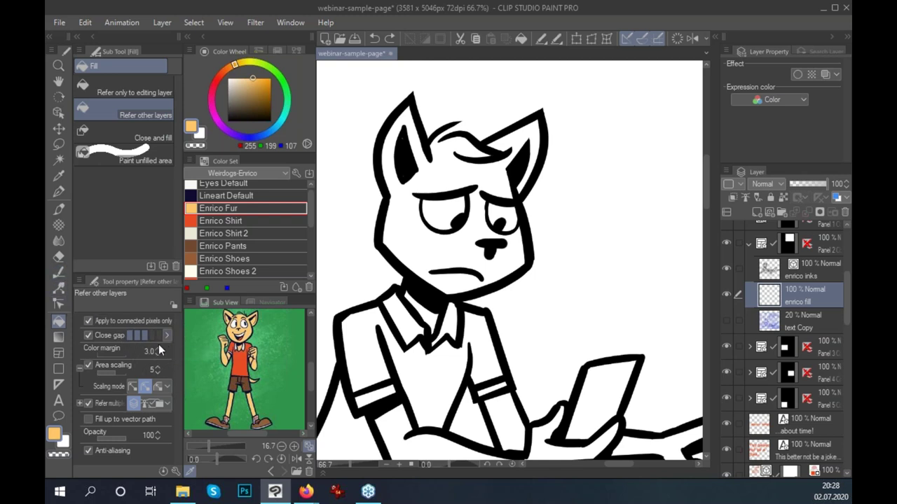
# Try minimum and maximum gap-closing strengths with test fills of the face, hair and head.
pyautogui.click(130, 336)
pyautogui.click(503, 263)
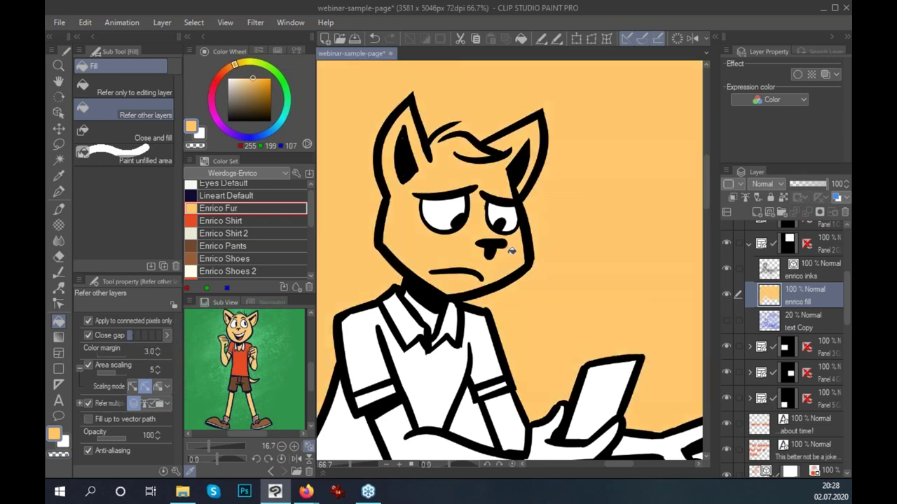
pyautogui.hotkey('ctrl', 'z')
pyautogui.click(158, 336)
pyautogui.click(468, 204)
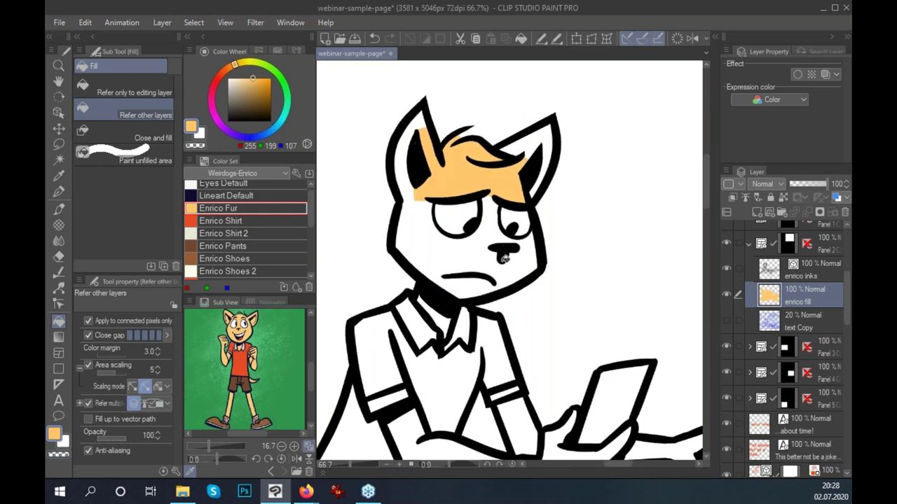
pyautogui.click(145, 336)
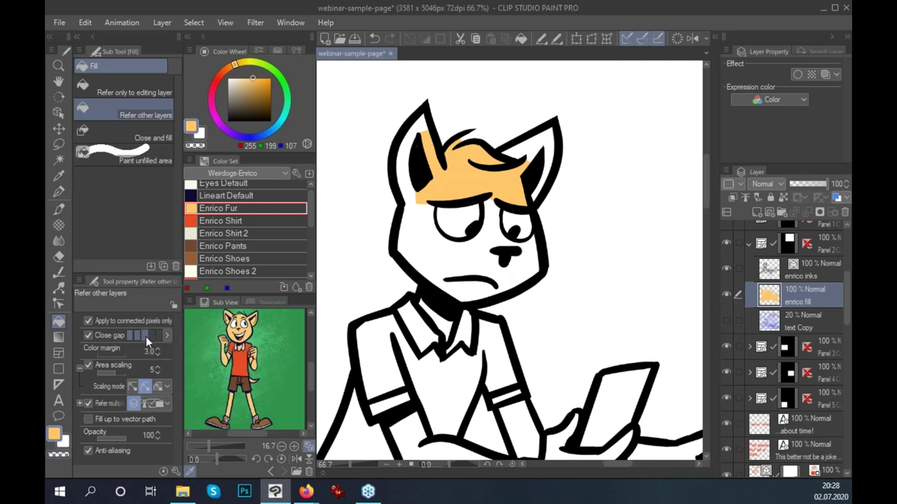
pyautogui.hotkey('ctrl', 'z')
pyautogui.click(490, 183)
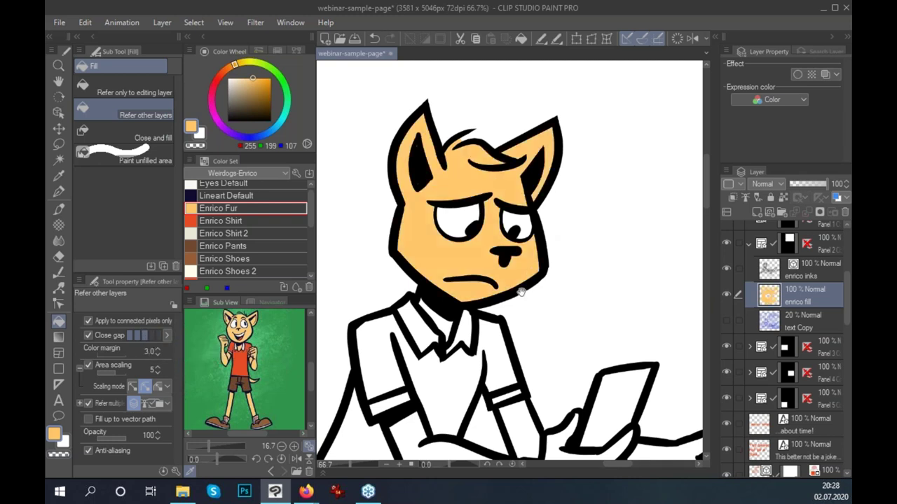
# Undo the orange head fill, recentre the character and pick blue (0, 56, 255).
pyautogui.scroll(-1, 535, 327)
pyautogui.moveTo(632, 385)
pyautogui.mouseDown()
pyautogui.moveTo(512, 315)
pyautogui.moveTo(586, 303)
pyautogui.mouseUp()
pyautogui.hotkey('ctrl', 'z')
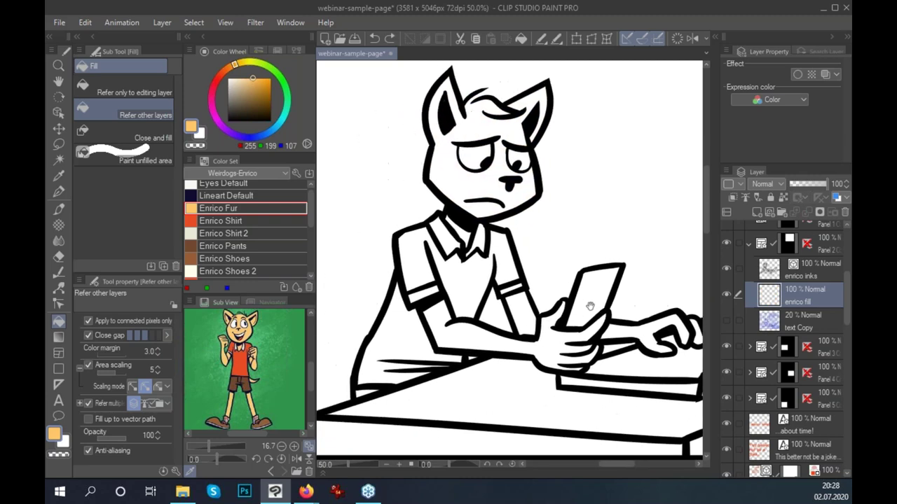
pyautogui.moveTo(503, 223); pyautogui.dragTo(533, 292)
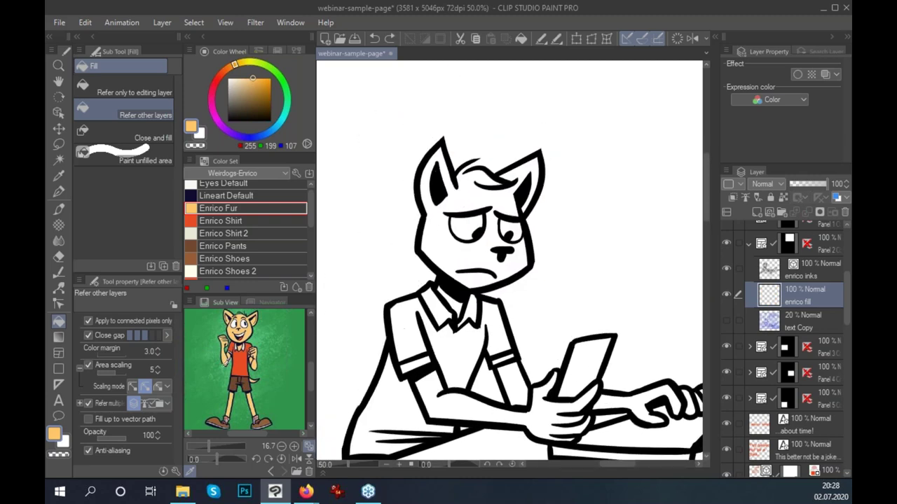
pyautogui.scroll(1, 516, 280)
pyautogui.scroll(2, 516, 280)
pyautogui.moveTo(500, 326)
pyautogui.mouseDown()
pyautogui.moveTo(507, 333)
pyautogui.moveTo(523, 325)
pyautogui.moveTo(515, 317)
pyautogui.mouseUp()
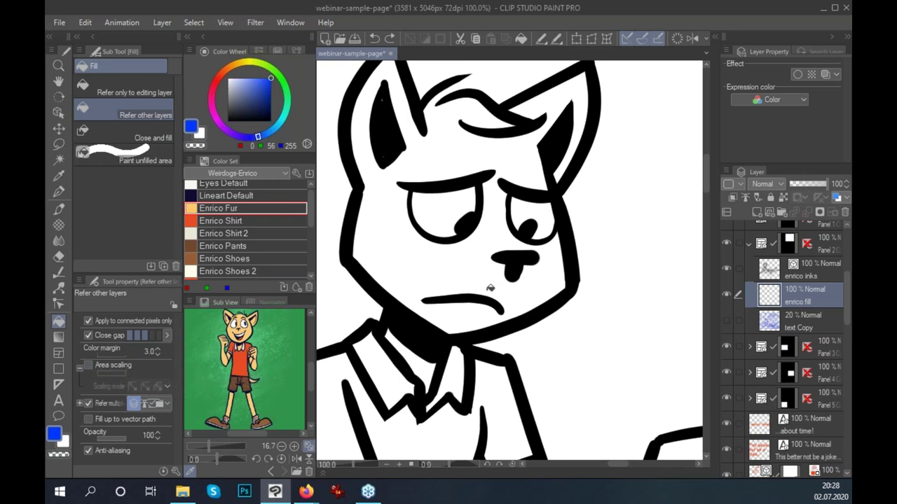
# Fill the cat's head with blue and zoom in to 1600% to inspect the fill edge.
pyautogui.moveTo(485, 289); pyautogui.dragTo(490, 281)
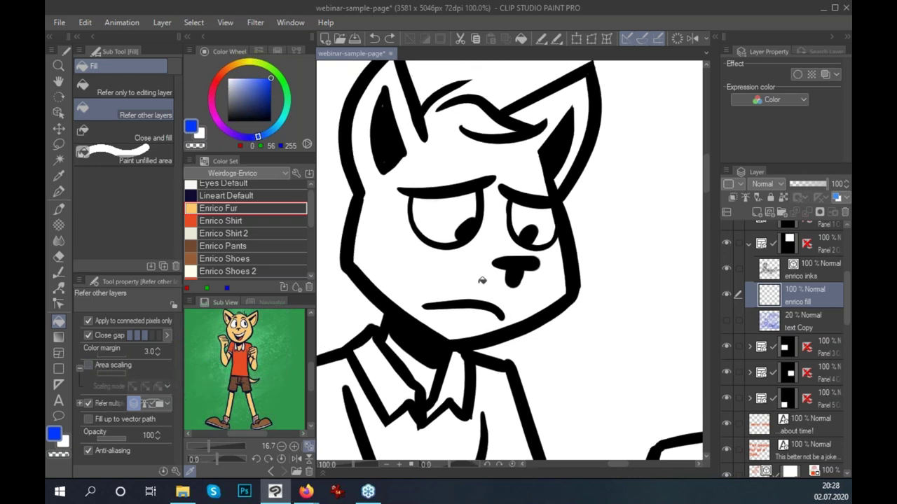
pyautogui.click(485, 284)
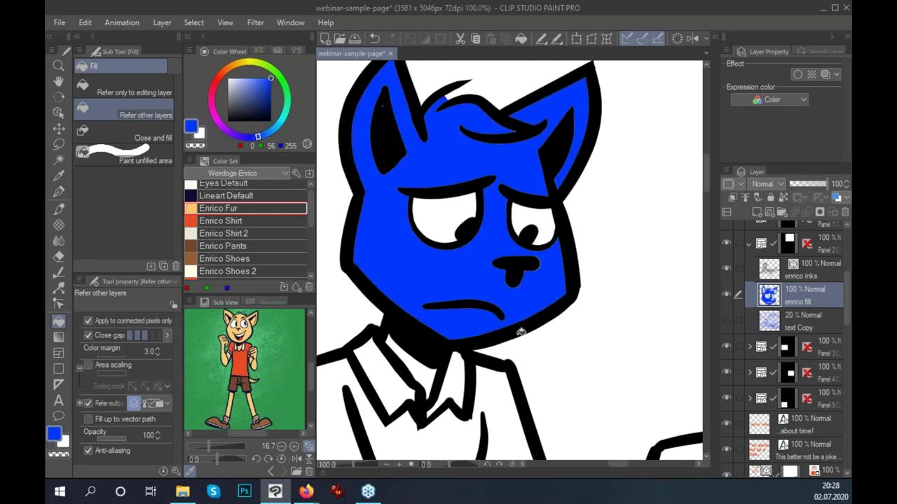
pyautogui.scroll(1, 522, 333)
pyautogui.scroll(1, 559, 337)
pyautogui.scroll(3, 490, 290)
pyautogui.scroll(2, 526, 360)
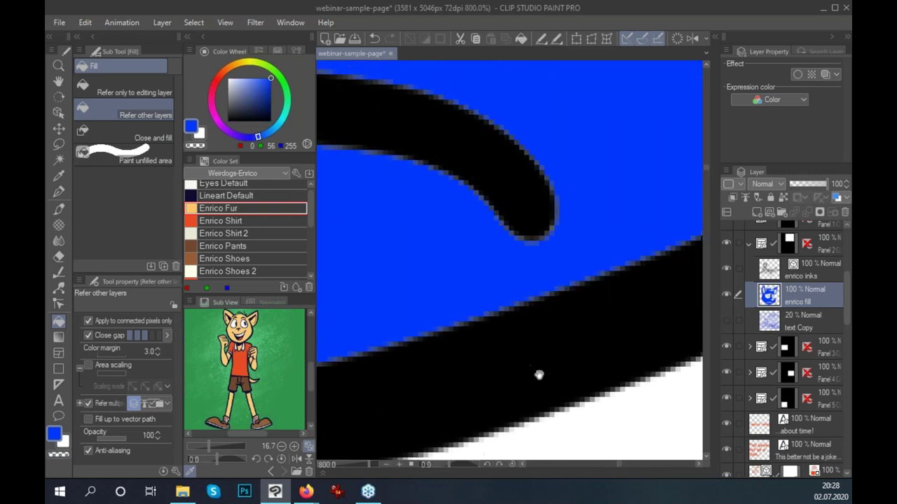
pyautogui.scroll(1, 556, 266)
pyautogui.scroll(1, 547, 341)
pyautogui.moveTo(567, 341); pyautogui.dragTo(559, 356)
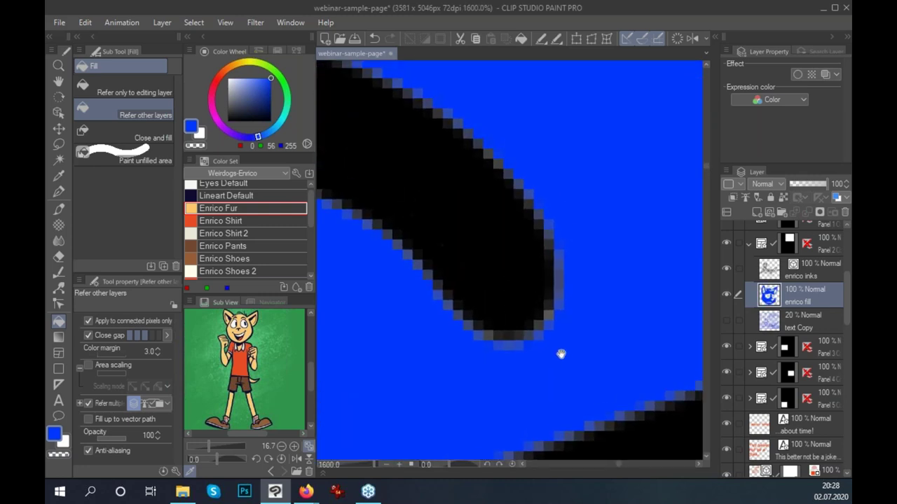
# Switch to the inking pen and zoom back out from the face.
pyautogui.click(58, 192)
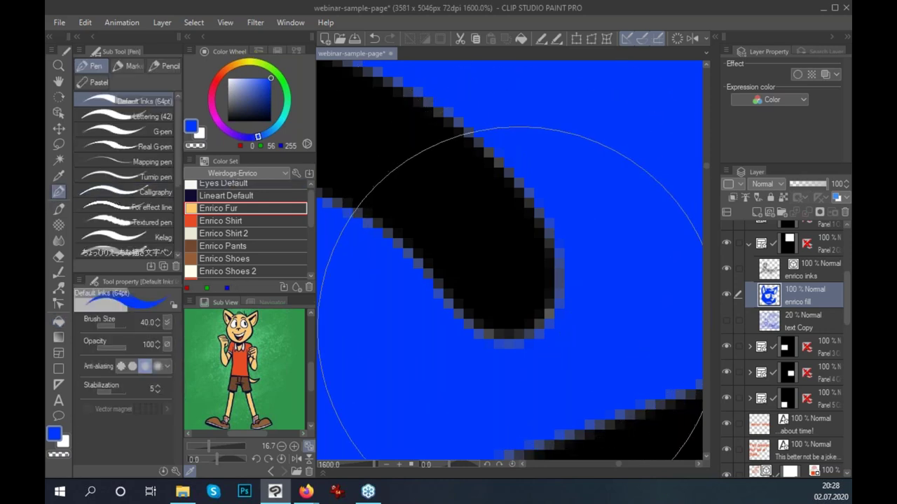
pyautogui.scroll(-2, 525, 266)
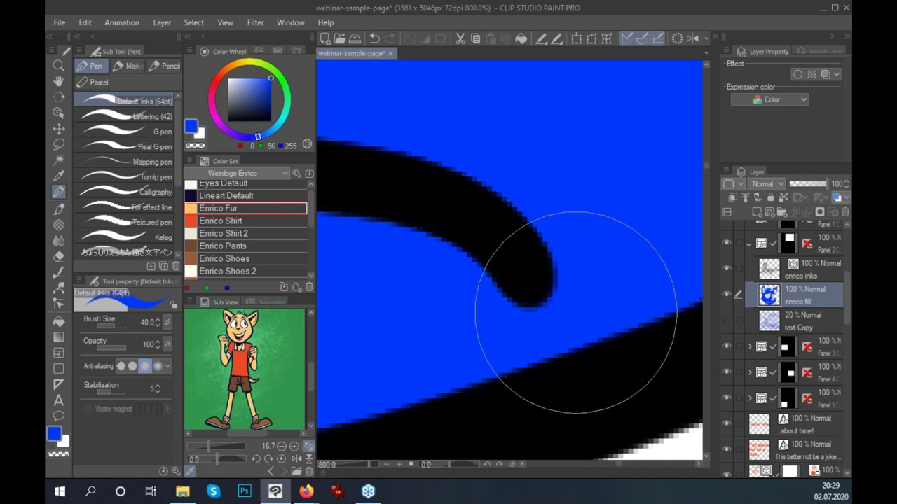
pyautogui.scroll(1, 553, 325)
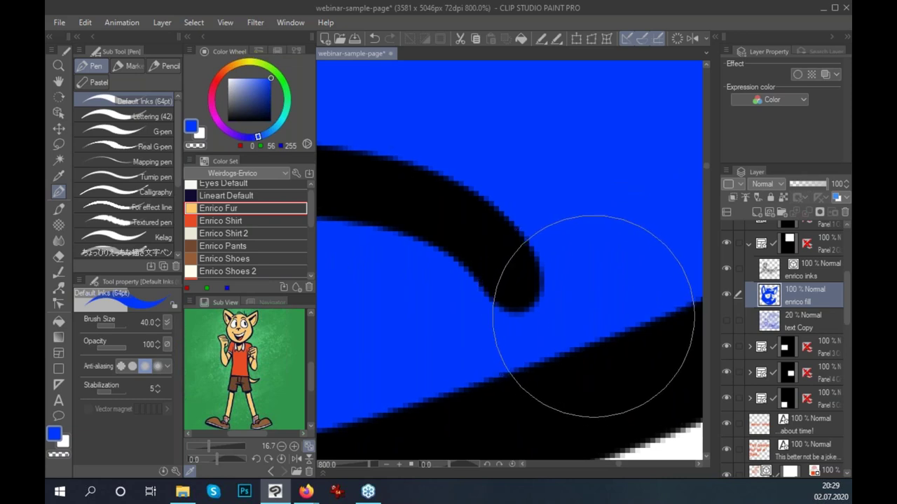
pyautogui.scroll(-3, 593, 316)
pyautogui.scroll(-2, 631, 340)
# Undo, then refill the head, face and neck blue with area scaling turned on.
pyautogui.hotkey('ctrl', 'z')
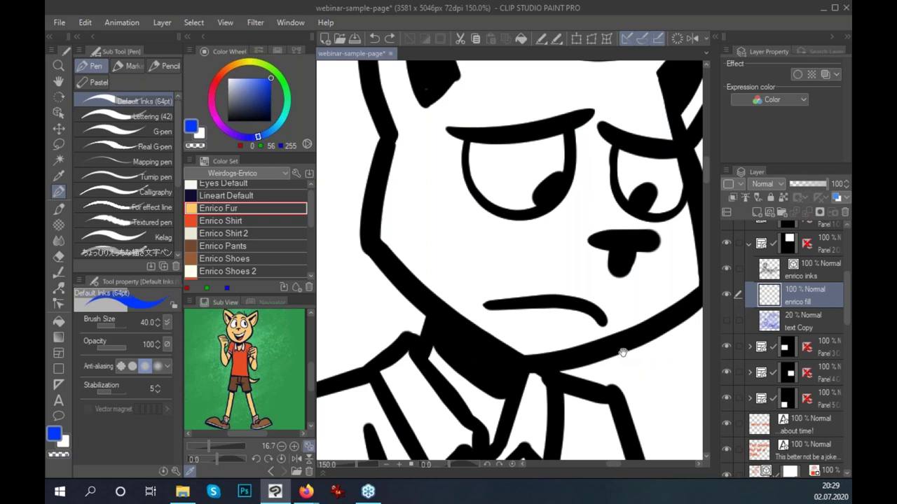
pyautogui.scroll(-1, 623, 352)
pyautogui.scroll(-1, 546, 337)
pyautogui.press('g')
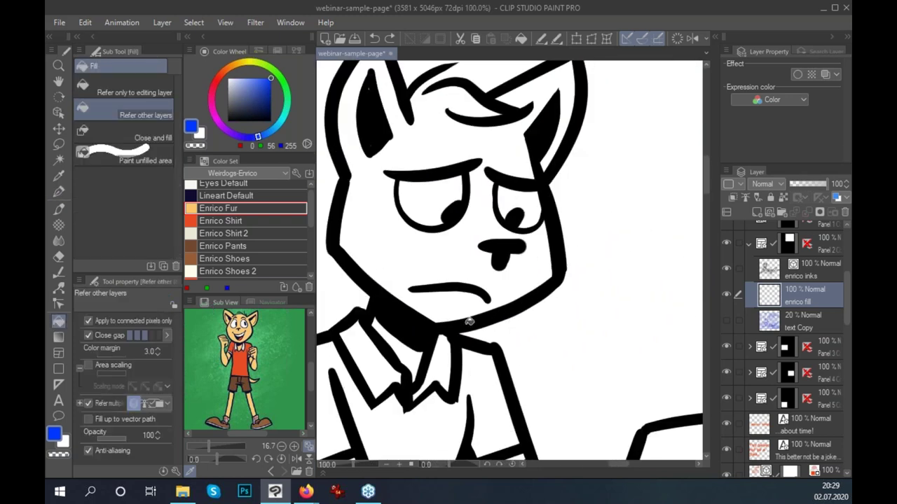
pyautogui.click(88, 365)
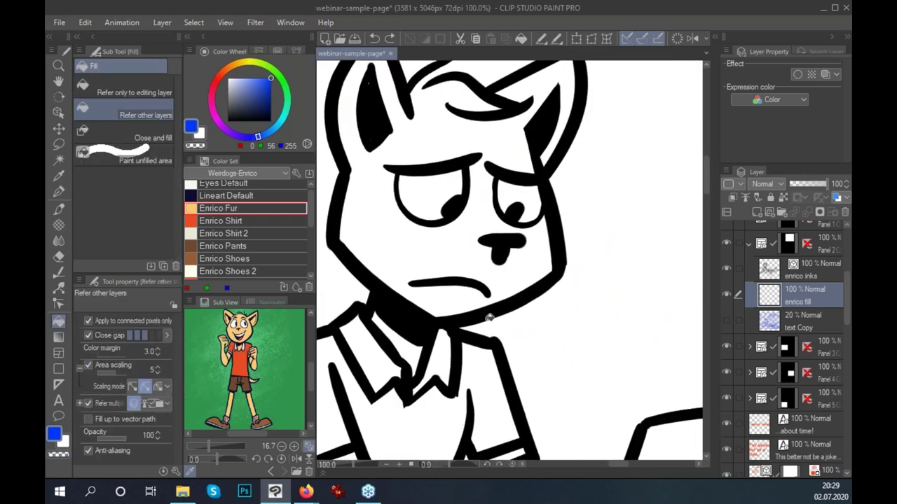
pyautogui.click(454, 278)
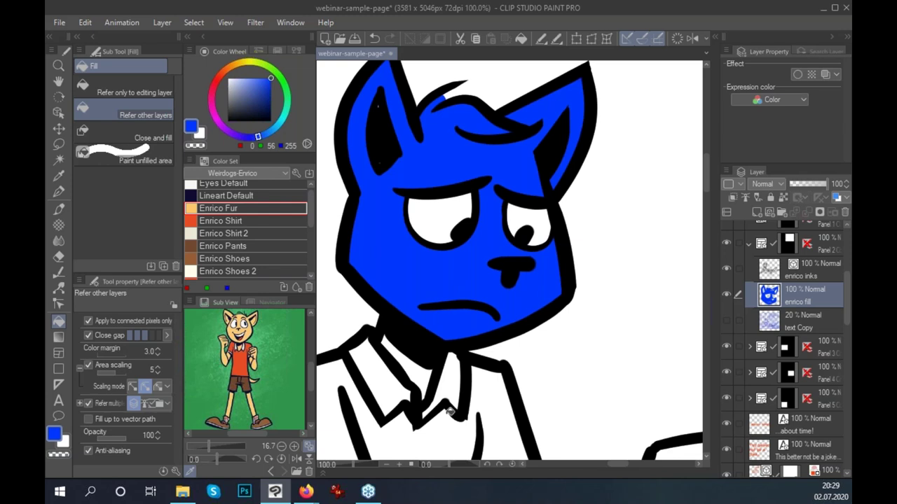
pyautogui.click(422, 369)
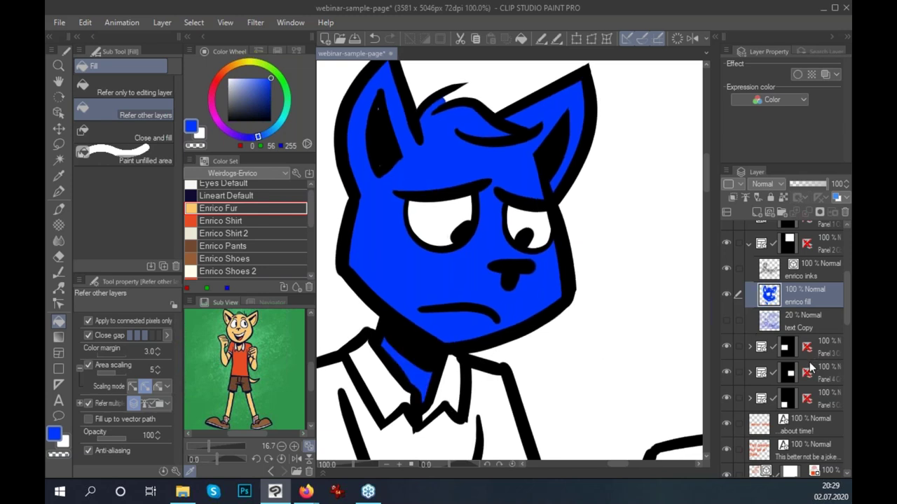
# Fade the enrico inks opacity and nudge the blue fill layer against the lineart.
pyautogui.click(814, 275)
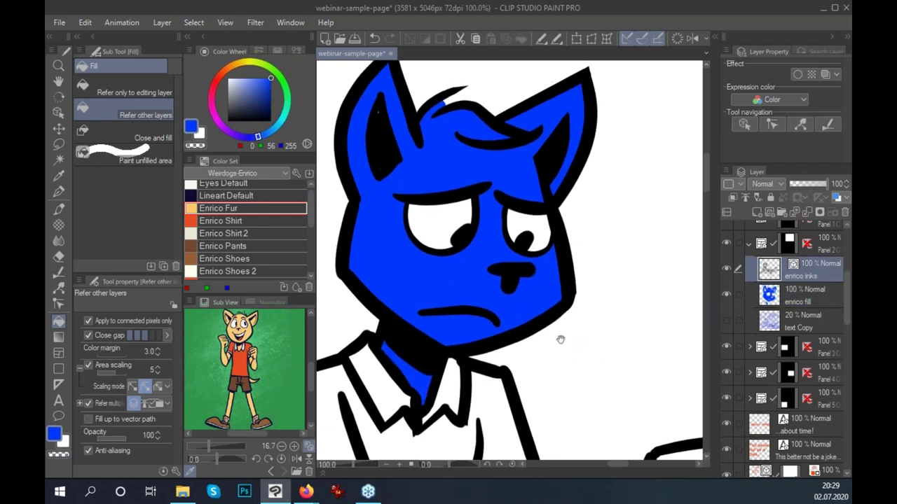
pyautogui.moveTo(561, 336); pyautogui.dragTo(562, 356)
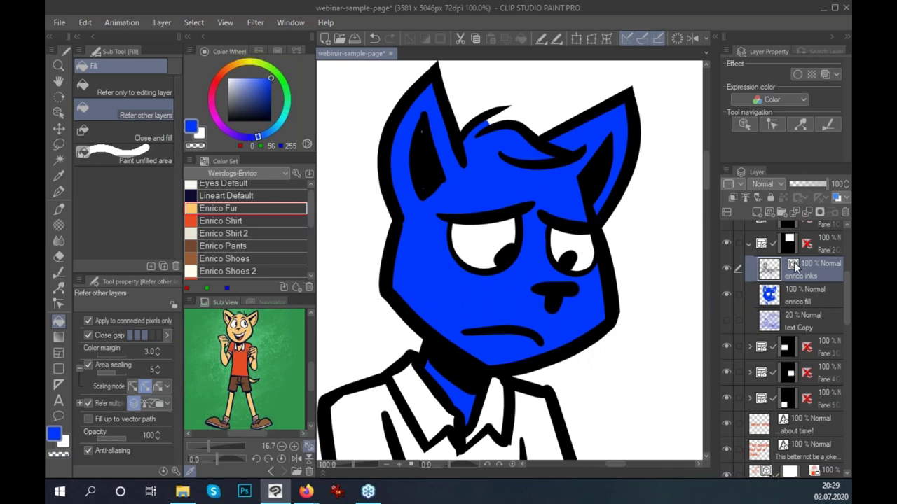
pyautogui.moveTo(813, 184); pyautogui.dragTo(806, 190)
pyautogui.scroll(2, 636, 309)
pyautogui.scroll(1, 614, 344)
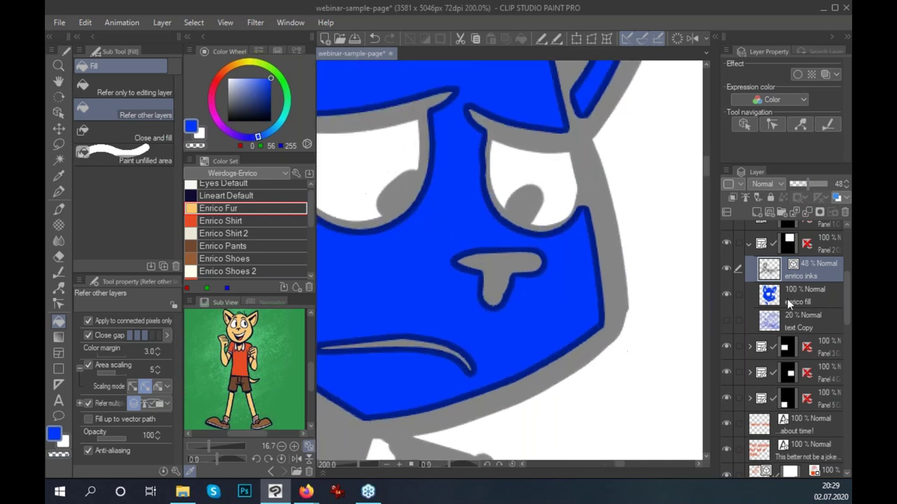
pyautogui.click(788, 298)
pyautogui.press('k')
pyautogui.moveTo(609, 326)
pyautogui.mouseDown()
pyautogui.moveTo(628, 334)
pyautogui.moveTo(608, 312)
pyautogui.mouseUp()
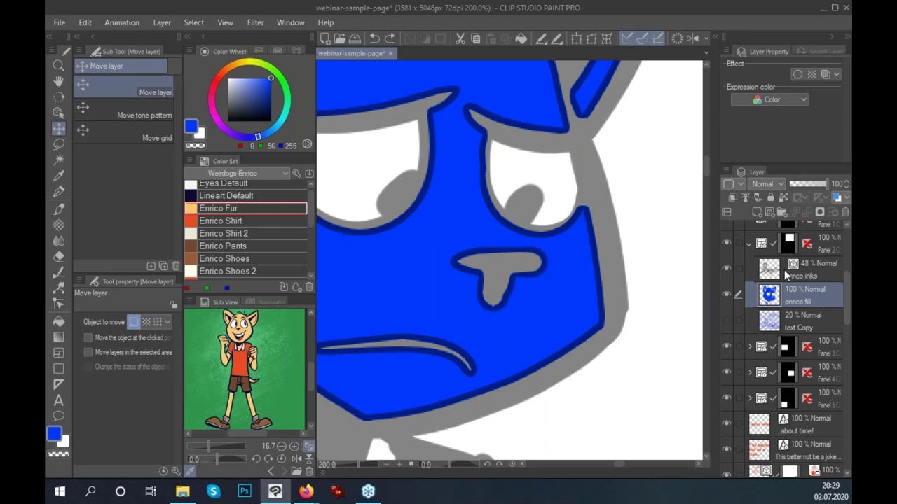
# Restore enrico inks to 100% opacity and return to the Fill tool on enrico fill.
pyautogui.hotkey('ctrl', 'alt', '0')
pyautogui.click(801, 276)
pyautogui.moveTo(810, 184); pyautogui.dragTo(830, 184)
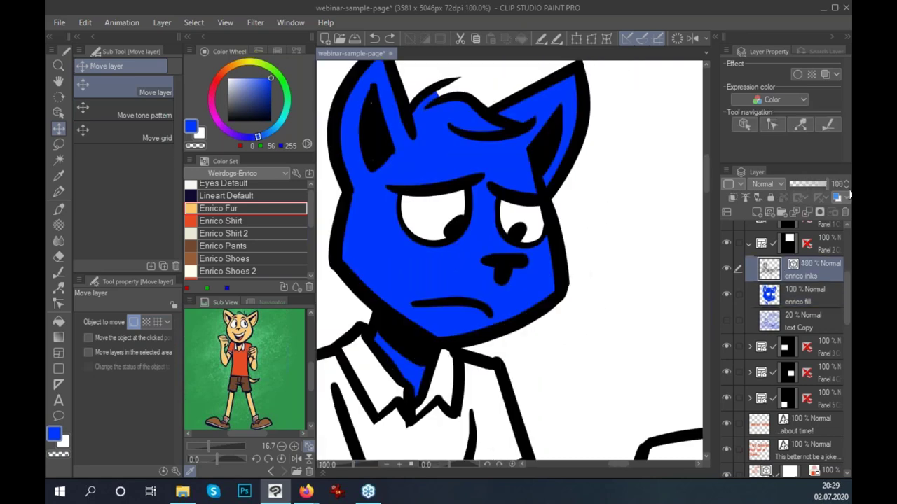
pyautogui.click(806, 300)
pyautogui.click(59, 320)
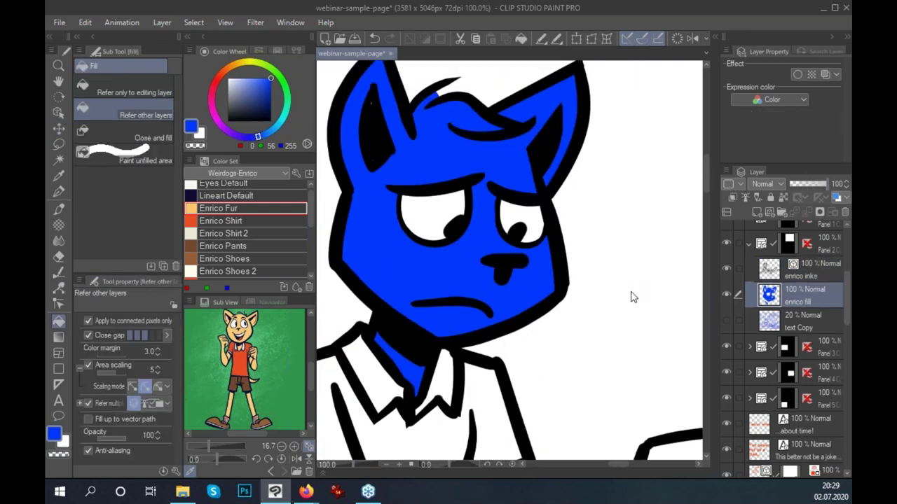
pyautogui.scroll(-1, 634, 297)
pyautogui.moveTo(568, 360); pyautogui.dragTo(540, 290)
# Clear the blue fill from Enrico's head on the enrico fill layer.
pyautogui.click(231, 208)
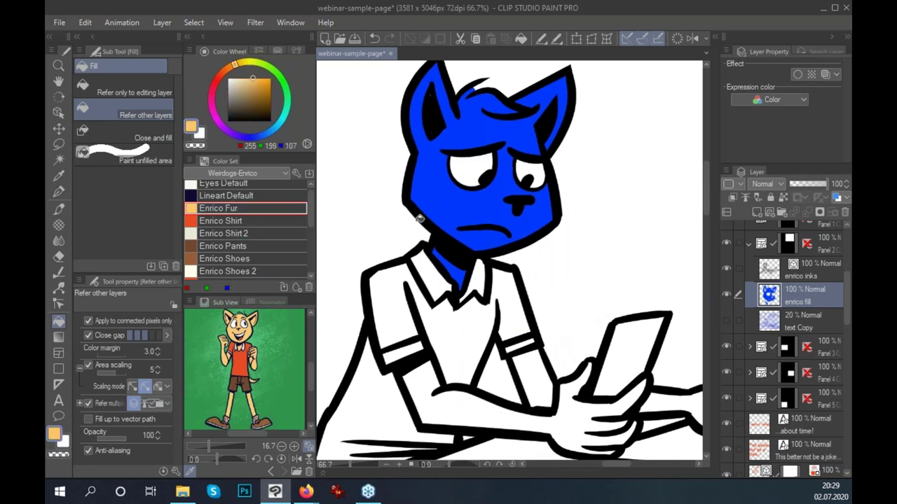
pyautogui.moveTo(571, 336); pyautogui.dragTo(570, 355)
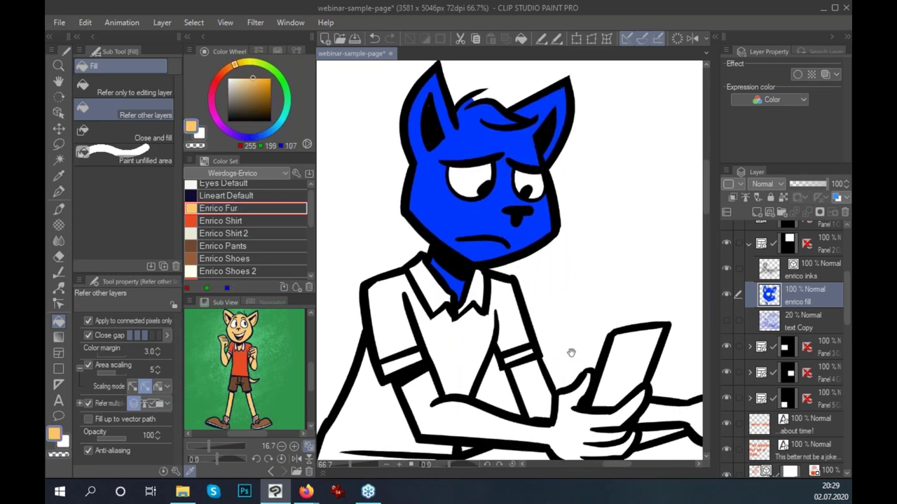
pyautogui.press('Delete')
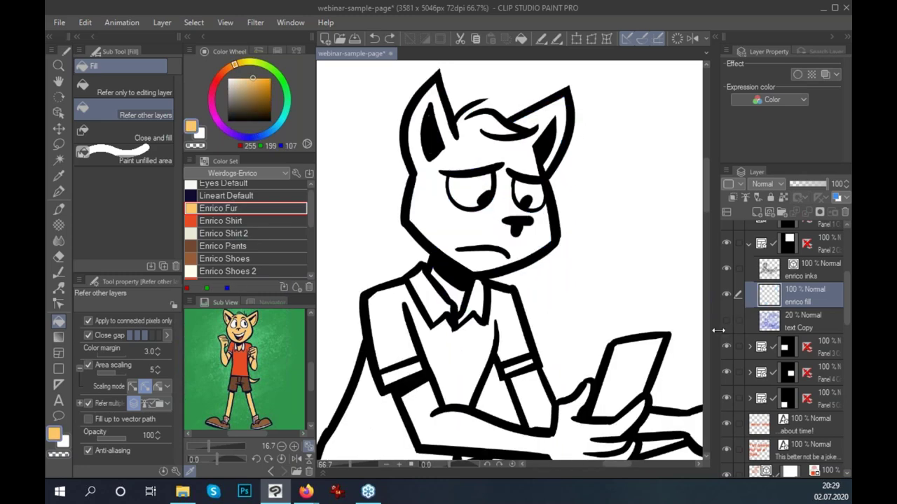
# Sketch key lines across the laptop keyboard with the Pen, then undo them off the fill layer.
pyautogui.scroll(-1, 630, 347)
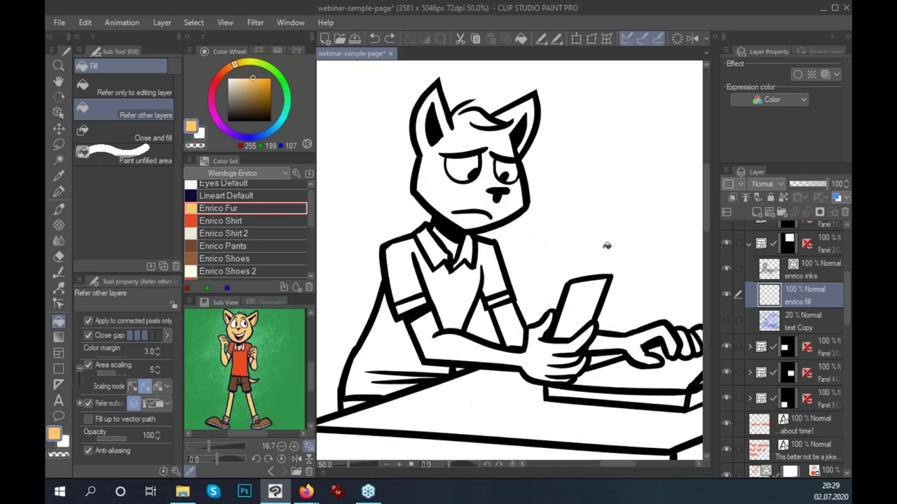
pyautogui.moveTo(641, 371); pyautogui.dragTo(545, 361)
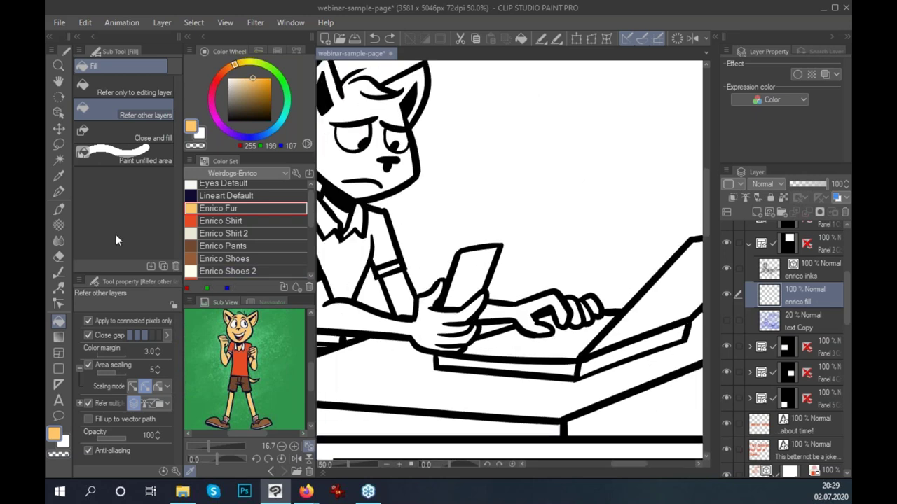
pyautogui.click(57, 189)
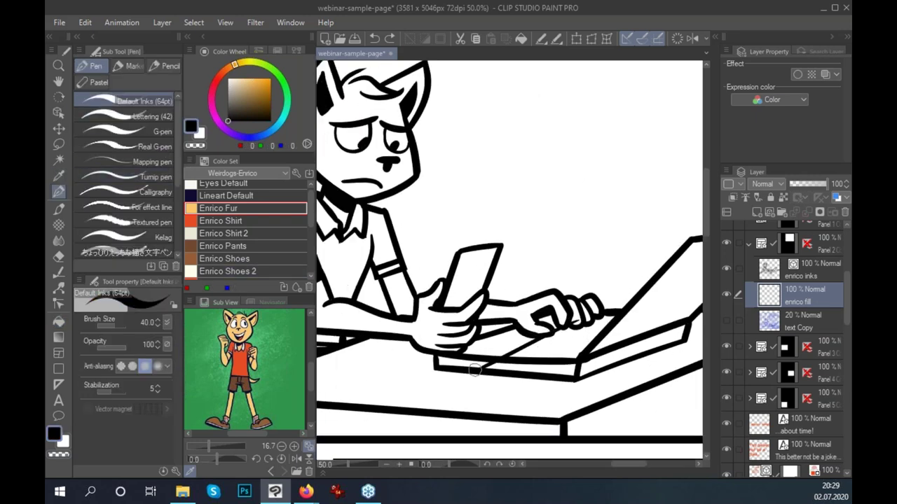
pyautogui.moveTo(459, 364); pyautogui.dragTo(571, 328)
pyautogui.moveTo(522, 366)
pyautogui.mouseDown()
pyautogui.moveTo(617, 322)
pyautogui.moveTo(617, 312)
pyautogui.mouseUp()
pyautogui.hotkey('ctrl', 'z')
pyautogui.moveTo(583, 353); pyautogui.dragTo(617, 312)
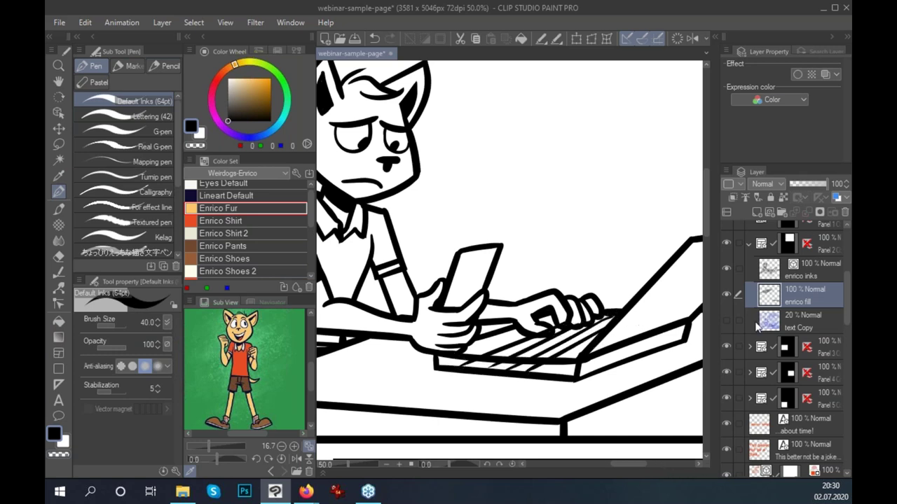
pyautogui.moveTo(487, 353); pyautogui.dragTo(592, 336)
pyautogui.moveTo(529, 343); pyautogui.dragTo(621, 328)
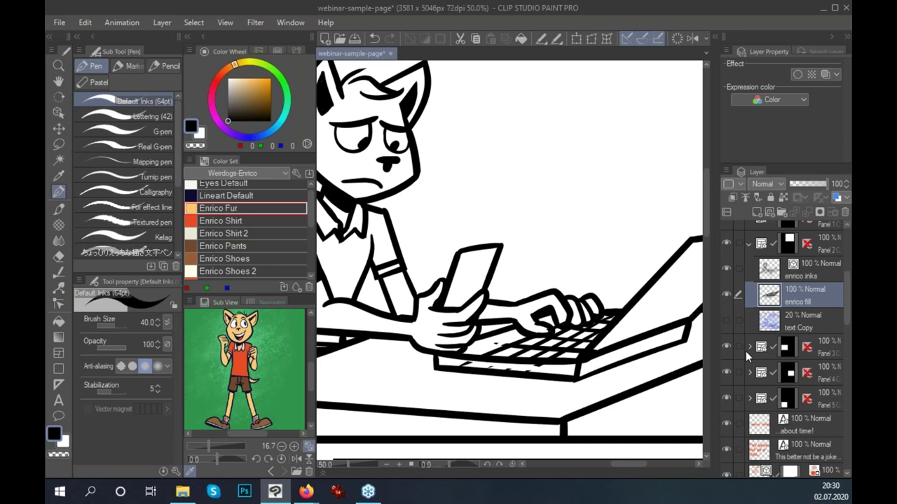
pyautogui.hotkey('ctrl', 'z')
# On the enrico inks layer, ink diagonal and cross key lines on the laptop keyboard, undoing stray strokes.
pyautogui.click(805, 272)
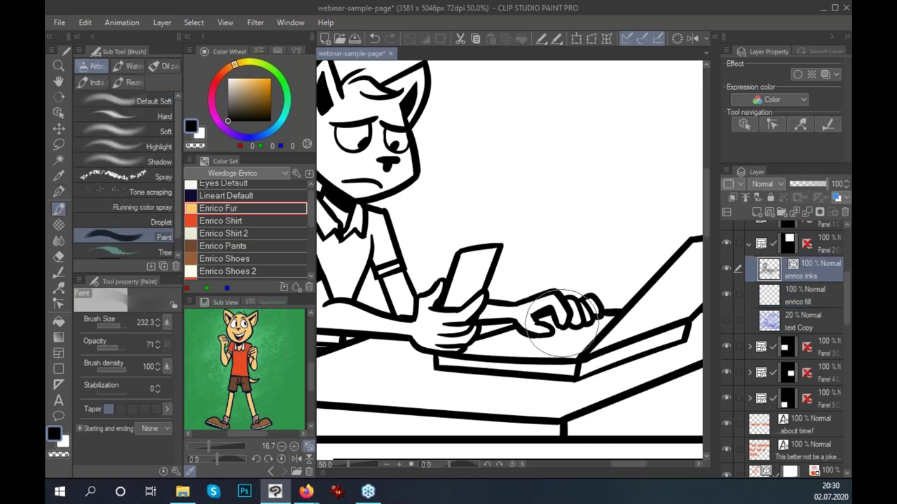
pyautogui.moveTo(546, 339); pyautogui.dragTo(460, 367)
pyautogui.hotkey('ctrl', 'z')
pyautogui.moveTo(573, 329)
pyautogui.mouseDown()
pyautogui.moveTo(458, 366)
pyautogui.moveTo(619, 315)
pyautogui.mouseUp()
pyautogui.moveTo(518, 377); pyautogui.dragTo(596, 329)
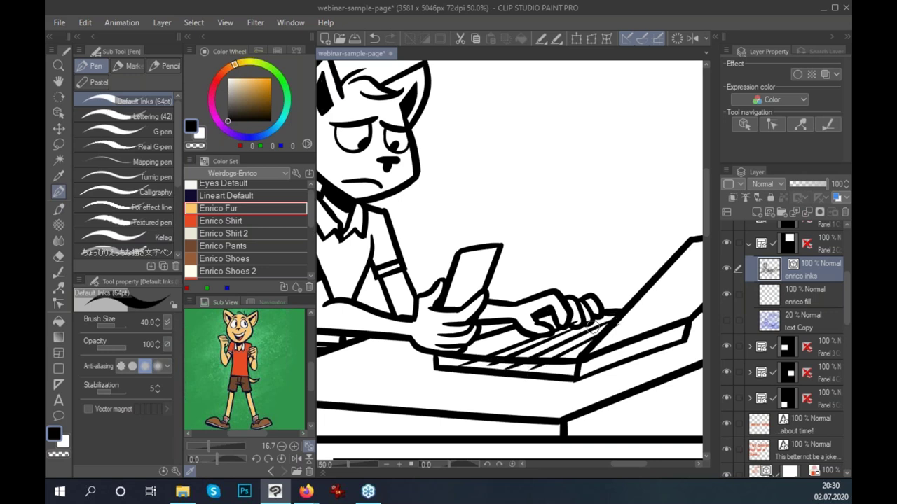
pyautogui.hotkey('ctrl', 'z')
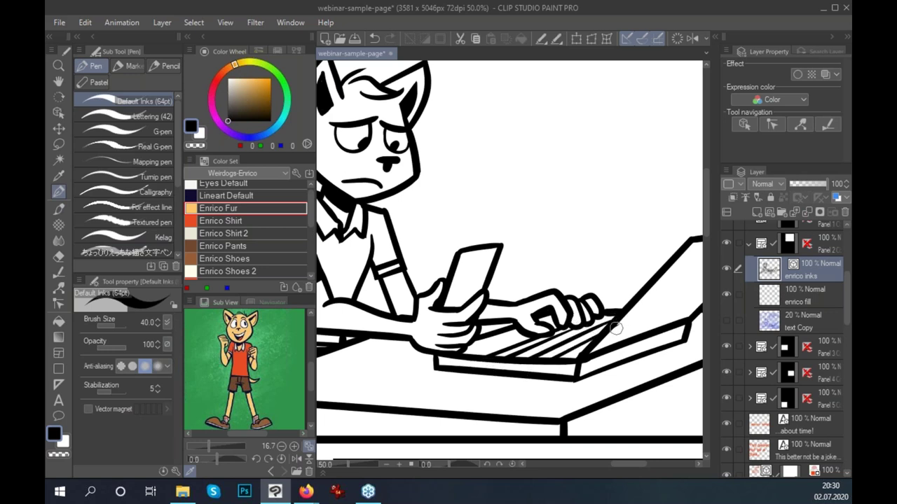
pyautogui.moveTo(507, 351); pyautogui.dragTo(544, 342)
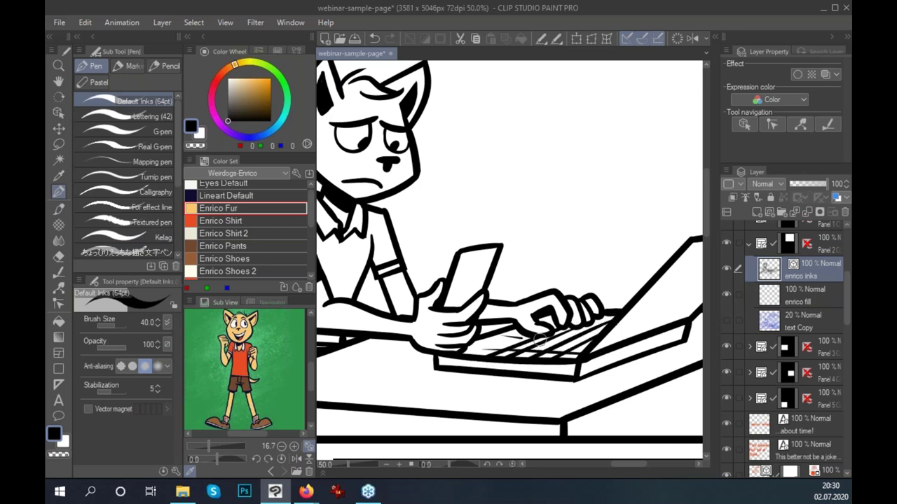
pyautogui.hotkey('ctrl', 'z')
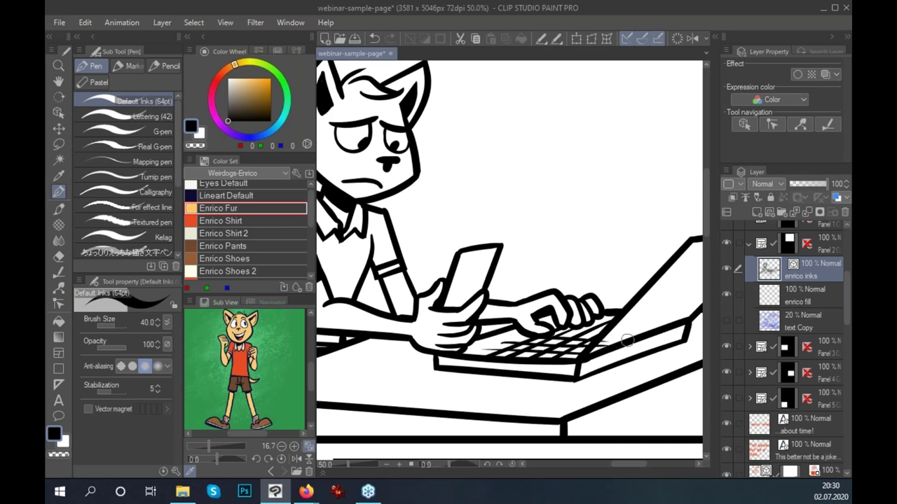
pyautogui.moveTo(630, 320)
pyautogui.mouseDown()
pyautogui.moveTo(559, 336)
pyautogui.moveTo(594, 336)
pyautogui.mouseUp()
pyautogui.hotkey('ctrl', 'z')
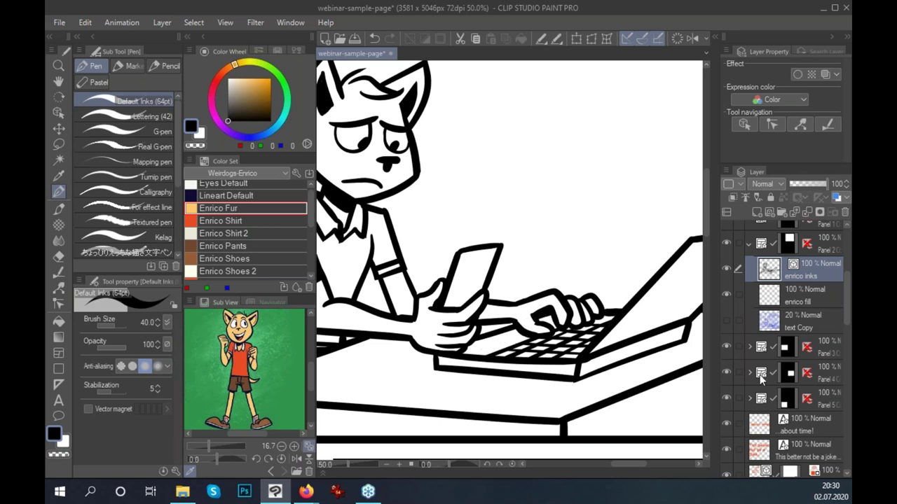
pyautogui.click(803, 298)
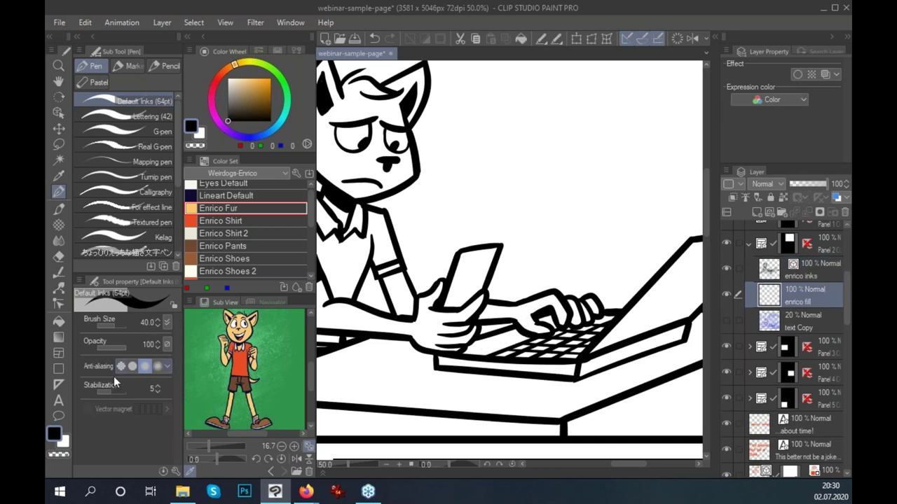
# Pick a muted blue-grey and trial-colour the laptop keyboard keys, undoing the attempts.
pyautogui.click(59, 321)
pyautogui.click(262, 133)
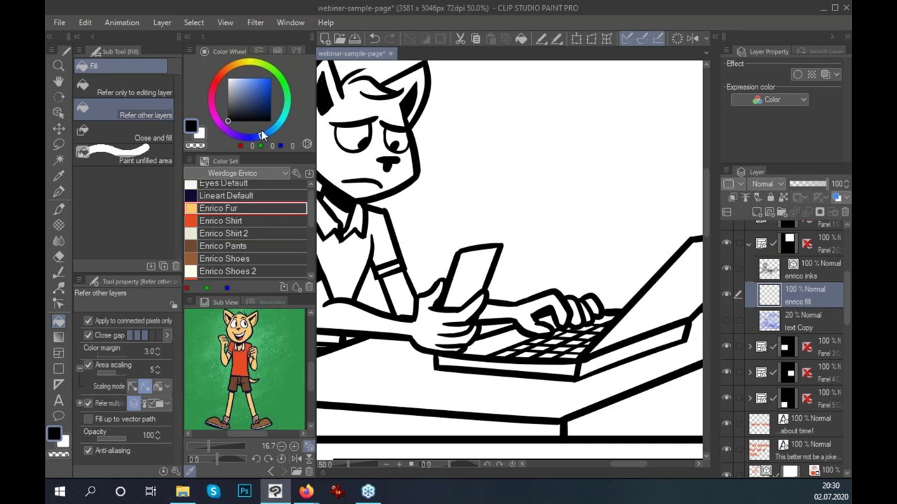
pyautogui.click(254, 89)
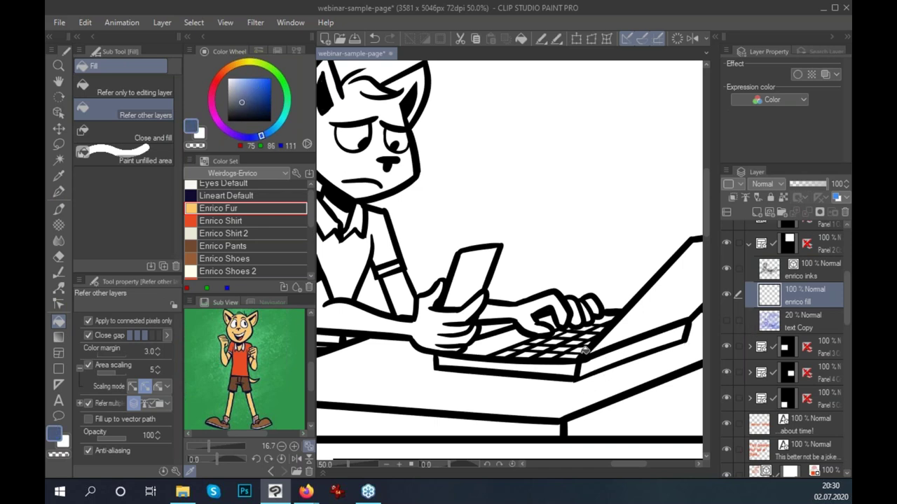
pyautogui.press('p')
pyautogui.moveTo(582, 347); pyautogui.dragTo(512, 353)
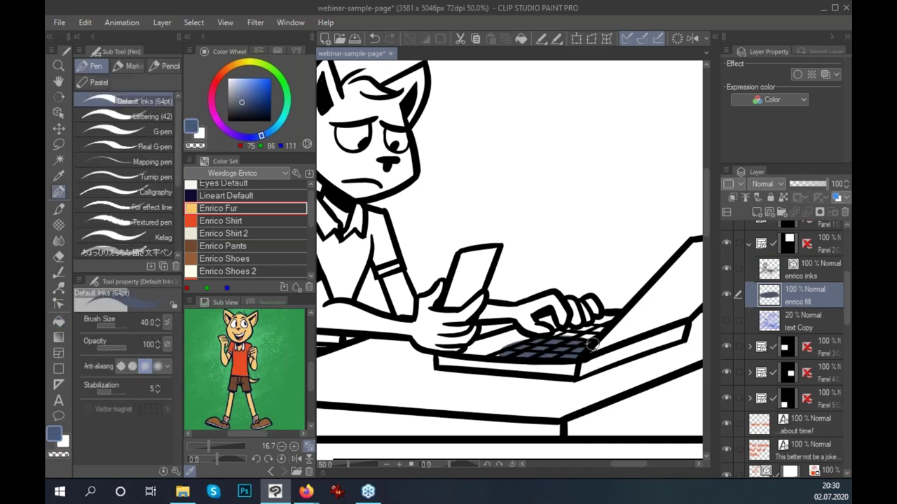
pyautogui.hotkey('ctrl', 'z')
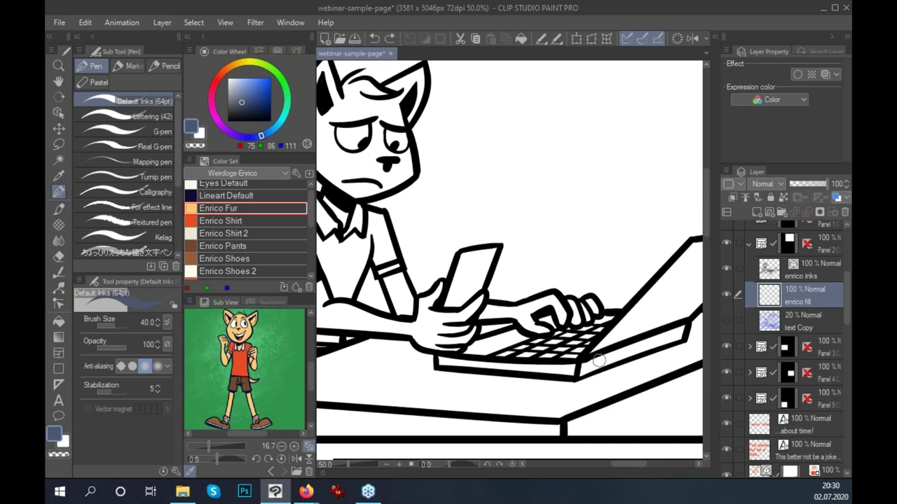
pyautogui.press('g')
pyautogui.click(573, 354)
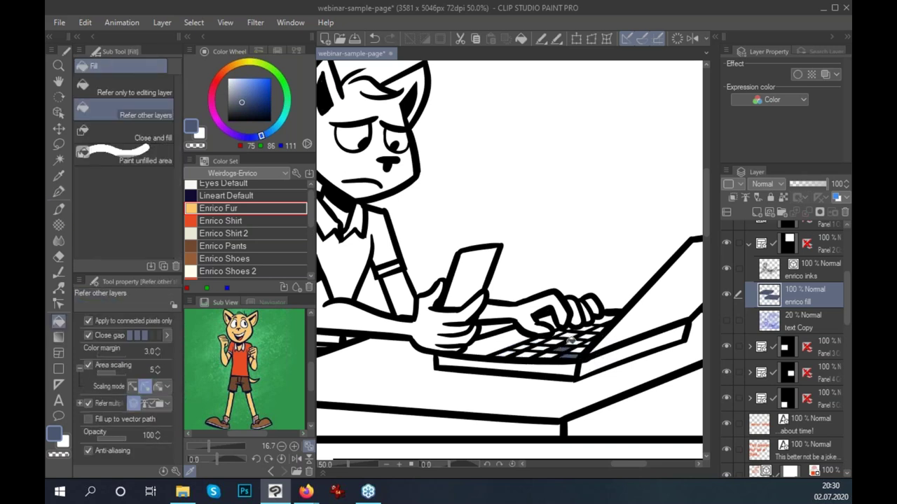
pyautogui.click(553, 339)
pyautogui.click(582, 341)
pyautogui.hotkey('ctrl', 'z')
pyautogui.hotkey('ctrl', 'z')
pyautogui.hotkey('ctrl', 'z')
# Flat-fill the laptop lid, keys, tabletop, phone, arm, shirt, head and ears in blue-grey.
pyautogui.moveTo(624, 380)
pyautogui.mouseDown()
pyautogui.moveTo(614, 381)
pyautogui.moveTo(621, 384)
pyautogui.mouseUp()
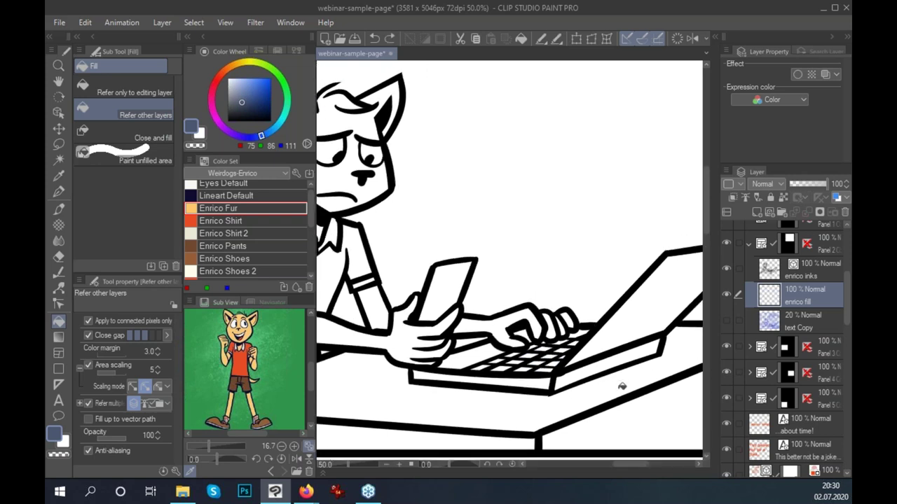
pyautogui.moveTo(640, 355); pyautogui.dragTo(597, 345)
pyautogui.click(594, 312)
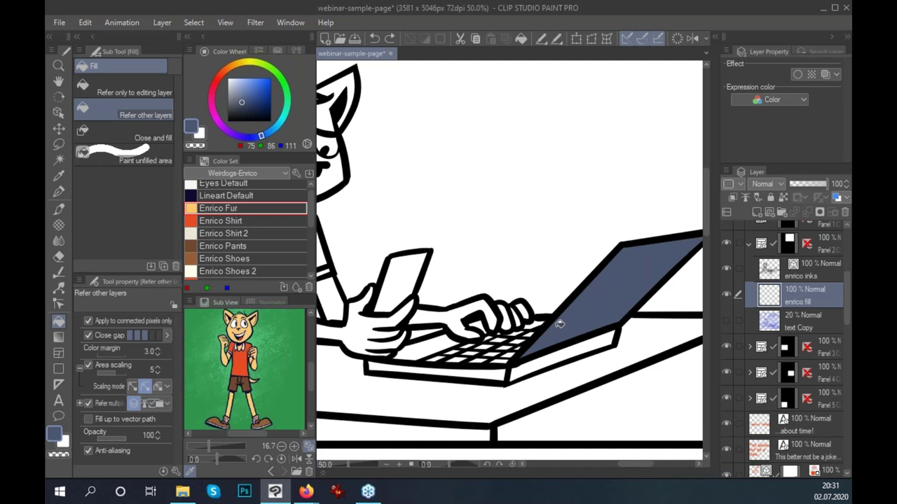
pyautogui.moveTo(554, 323)
pyautogui.mouseDown()
pyautogui.moveTo(486, 358)
pyautogui.moveTo(492, 334)
pyautogui.moveTo(506, 328)
pyautogui.mouseUp()
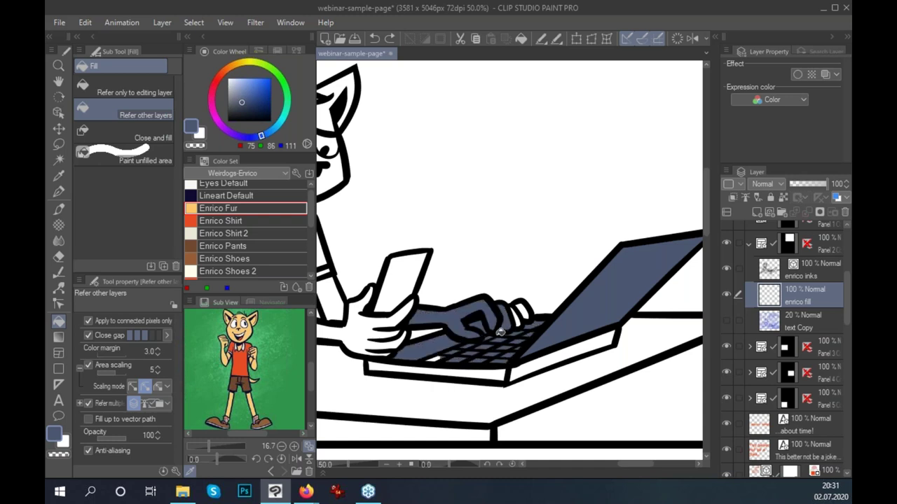
pyautogui.moveTo(502, 330)
pyautogui.mouseDown()
pyautogui.moveTo(606, 347)
pyautogui.moveTo(388, 336)
pyautogui.moveTo(336, 297)
pyautogui.mouseUp()
pyautogui.moveTo(533, 373)
pyautogui.mouseDown()
pyautogui.moveTo(573, 393)
pyautogui.moveTo(728, 397)
pyautogui.mouseUp()
pyautogui.moveTo(515, 294)
pyautogui.mouseDown()
pyautogui.moveTo(468, 245)
pyautogui.moveTo(429, 322)
pyautogui.mouseUp()
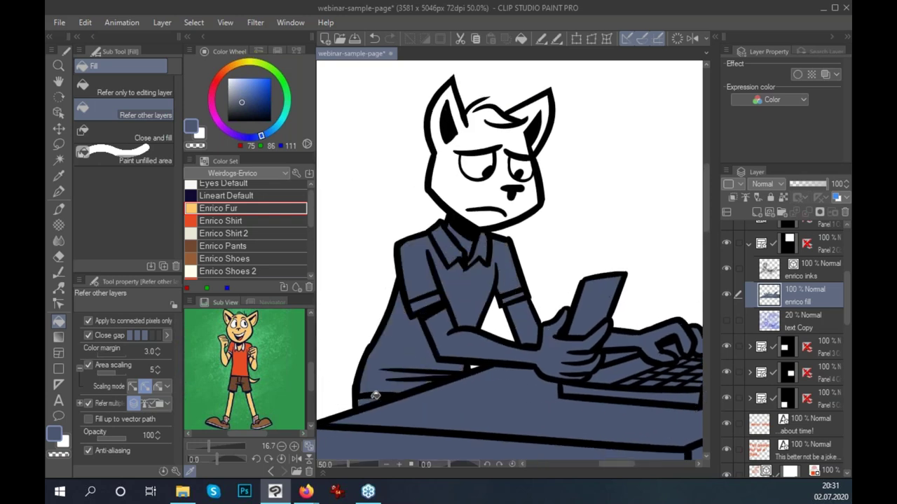
pyautogui.moveTo(494, 289); pyautogui.dragTo(488, 341)
pyautogui.moveTo(462, 168)
pyautogui.mouseDown()
pyautogui.moveTo(490, 238)
pyautogui.moveTo(514, 221)
pyautogui.mouseUp()
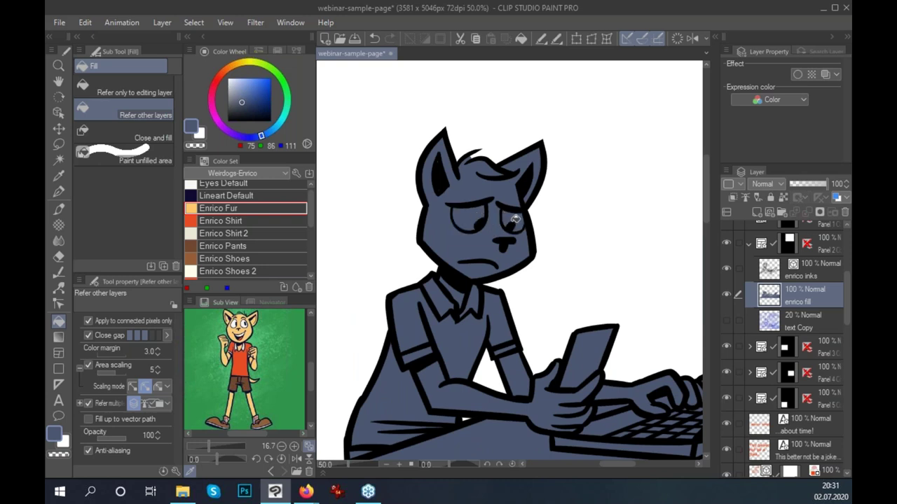
pyautogui.scroll(-1, 524, 368)
pyautogui.scroll(-1, 524, 369)
pyautogui.moveTo(651, 400)
pyautogui.mouseDown()
pyautogui.moveTo(652, 360)
pyautogui.moveTo(610, 356)
pyautogui.moveTo(594, 377)
pyautogui.moveTo(622, 380)
pyautogui.mouseUp()
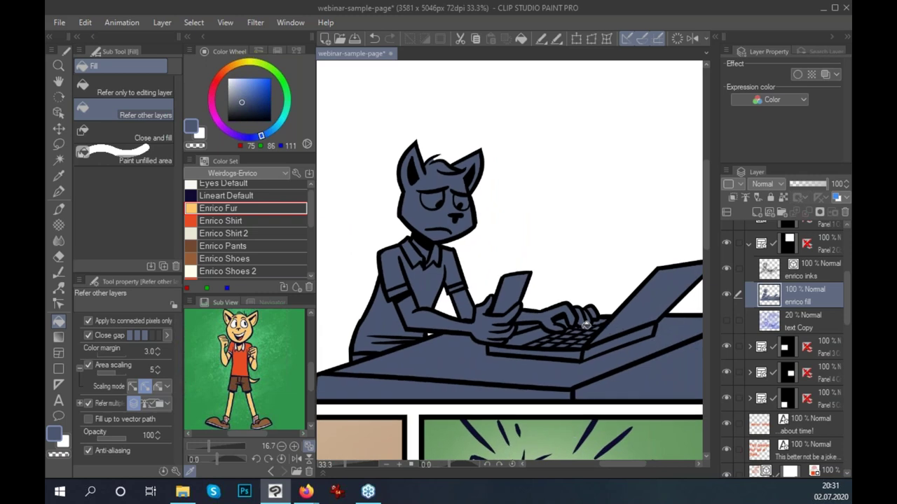
# Fill the forearm, typing hand and fingertips with the Enrico Fur colour.
pyautogui.click(224, 208)
pyautogui.click(452, 316)
pyautogui.hotkey('ctrl', 'z')
pyautogui.click(481, 327)
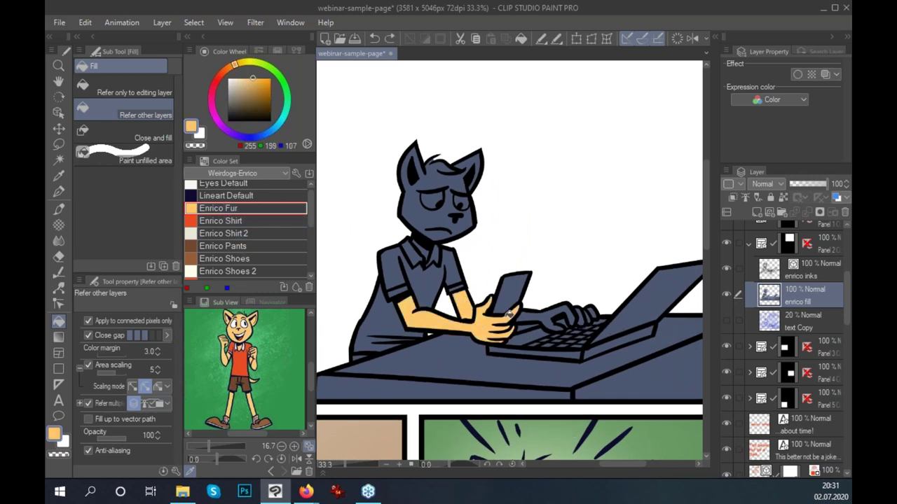
pyautogui.click(544, 314)
pyautogui.click(584, 319)
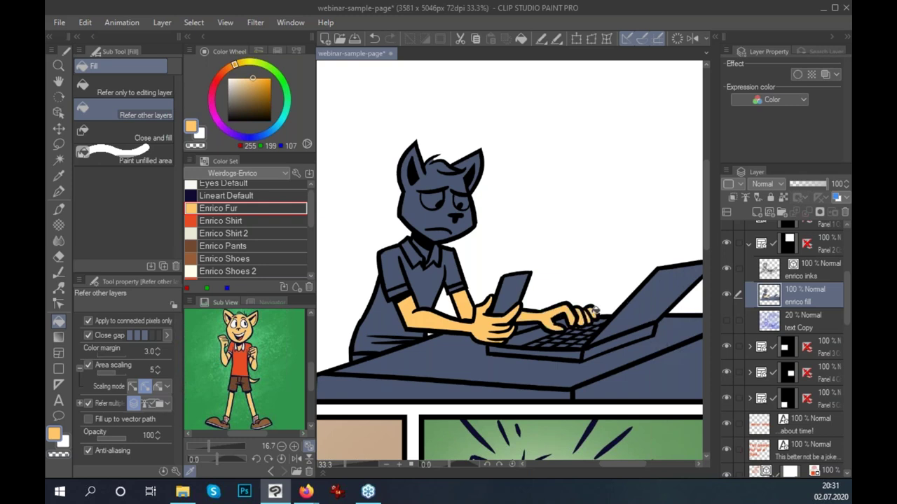
# Fill the forearm, typing hand, fingertips and head red-orange with the Enrico Shirt colour.
pyautogui.click(220, 221)
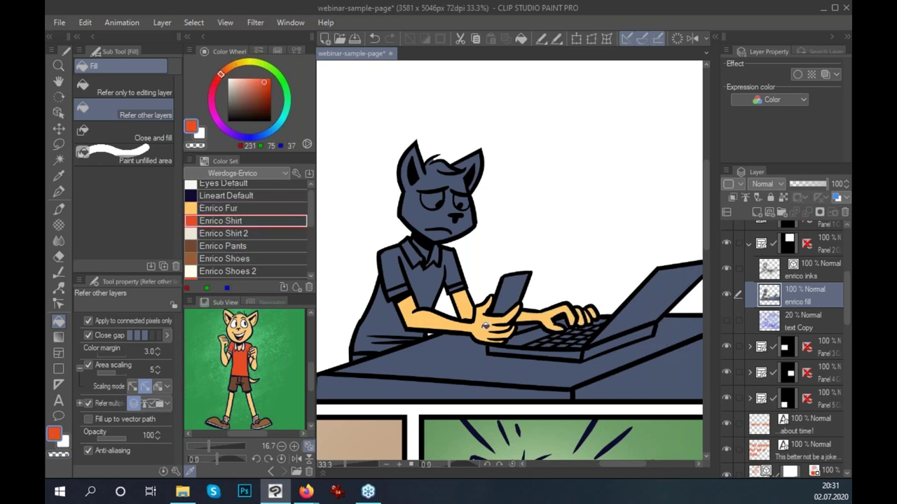
pyautogui.click(487, 321)
pyautogui.click(547, 318)
pyautogui.click(583, 313)
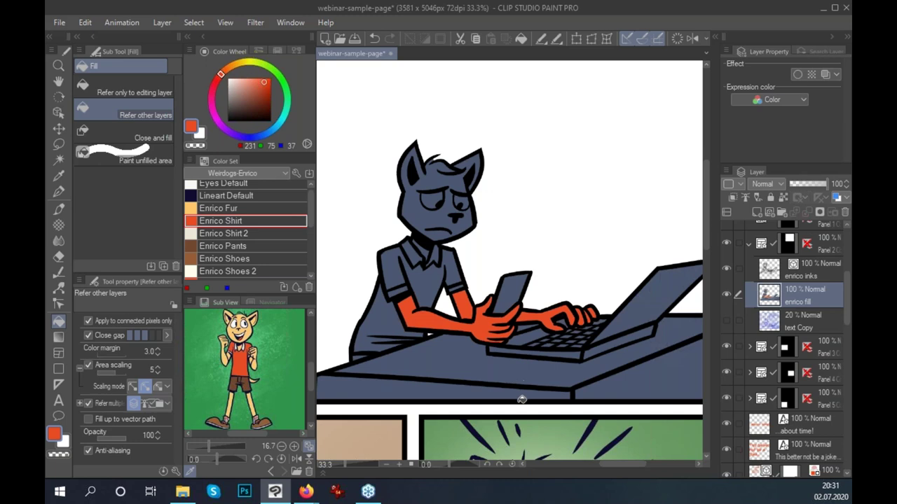
pyautogui.click(444, 224)
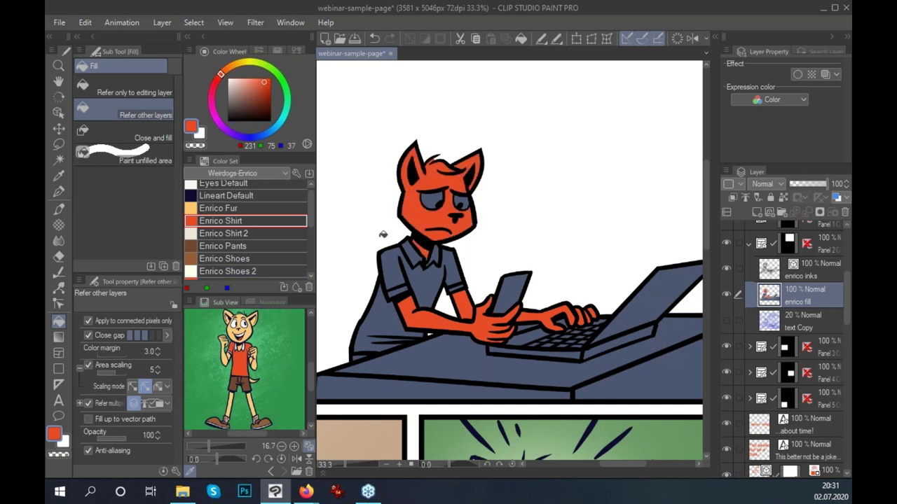
# Refill the arm, head and typing hand with Enrico Fur, then undo back to red-orange.
pyautogui.click(218, 208)
pyautogui.moveTo(578, 378); pyautogui.dragTo(555, 384)
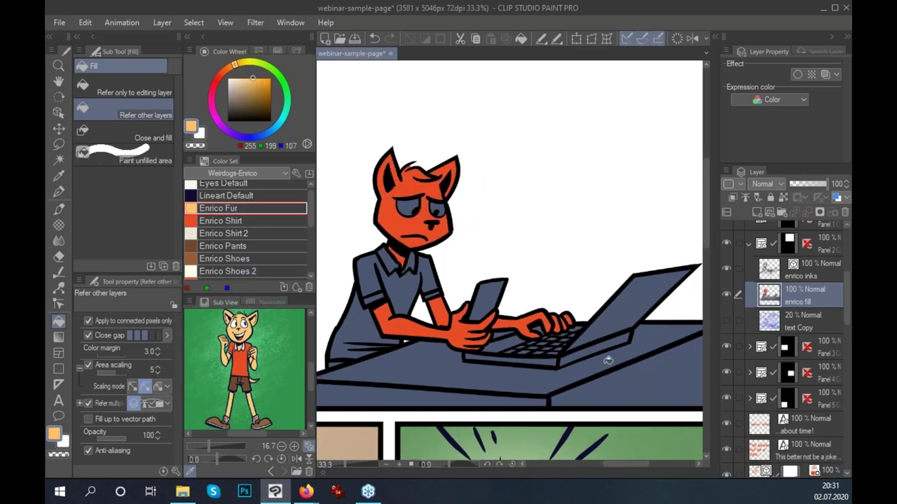
pyautogui.moveTo(627, 338); pyautogui.dragTo(639, 337)
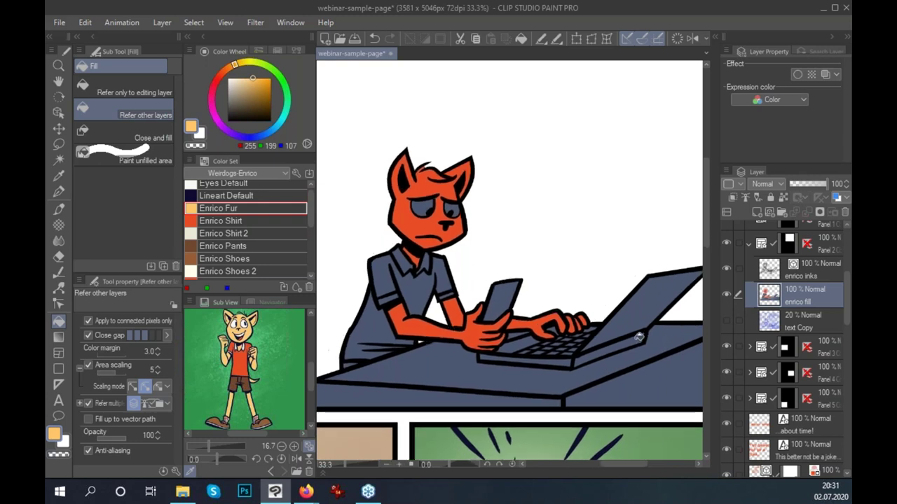
pyautogui.moveTo(597, 374); pyautogui.dragTo(598, 384)
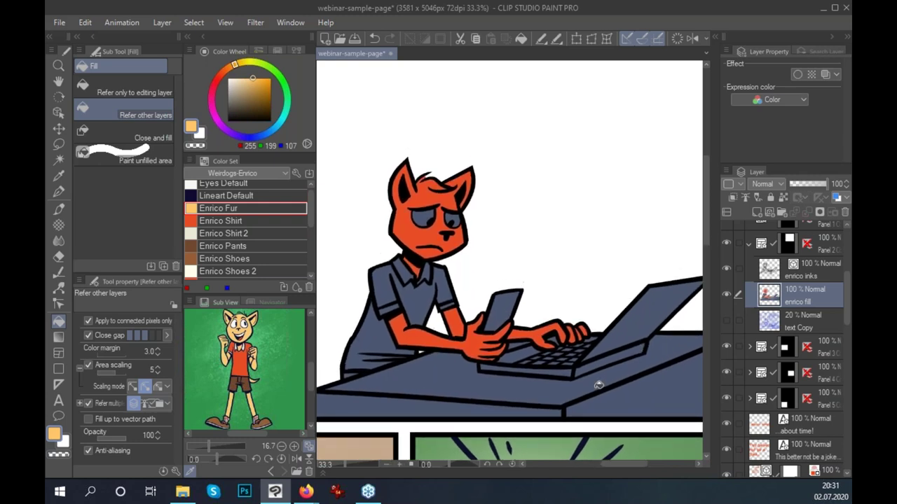
pyautogui.click(475, 342)
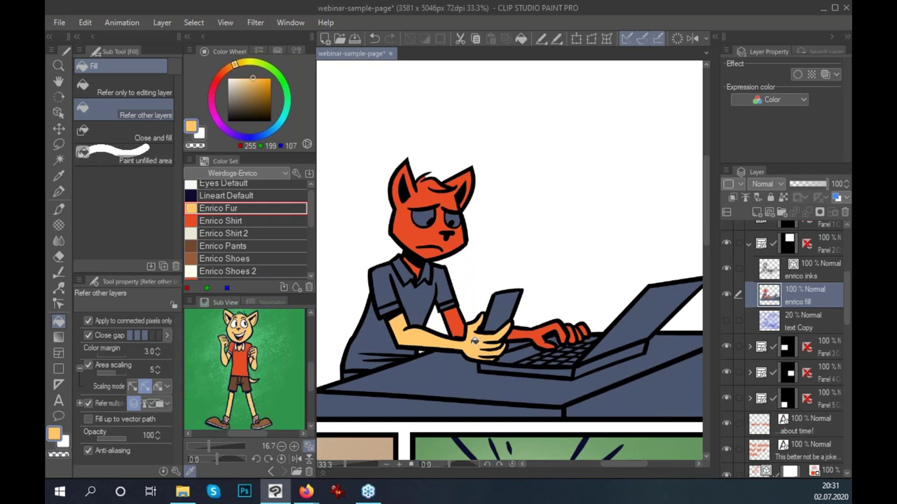
pyautogui.click(464, 326)
pyautogui.click(421, 211)
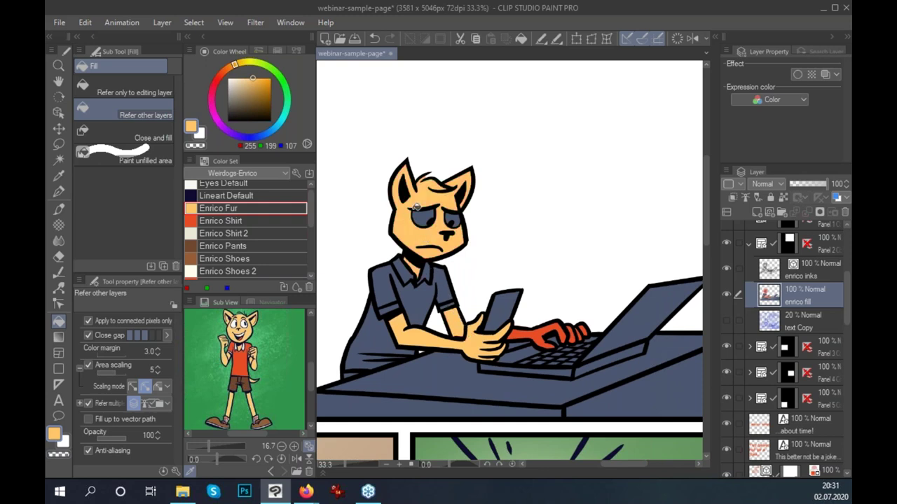
pyautogui.click(541, 335)
pyautogui.click(569, 336)
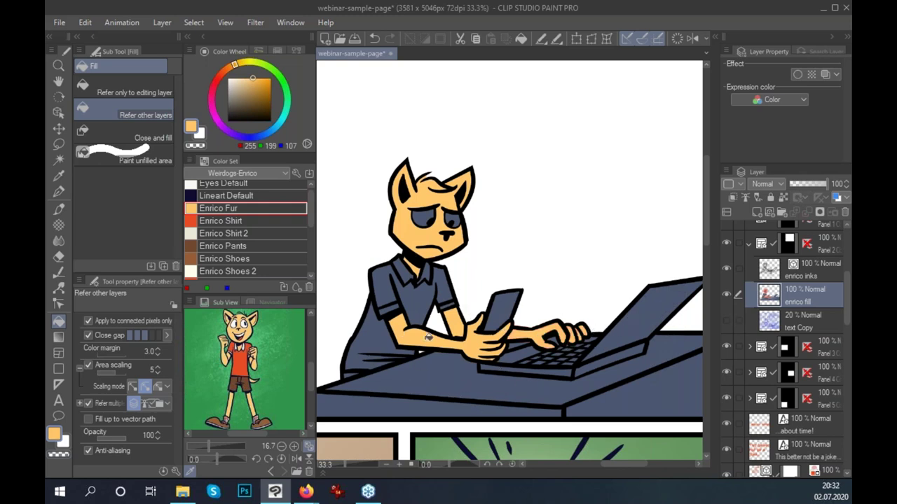
pyautogui.hotkey('ctrl', 'z')
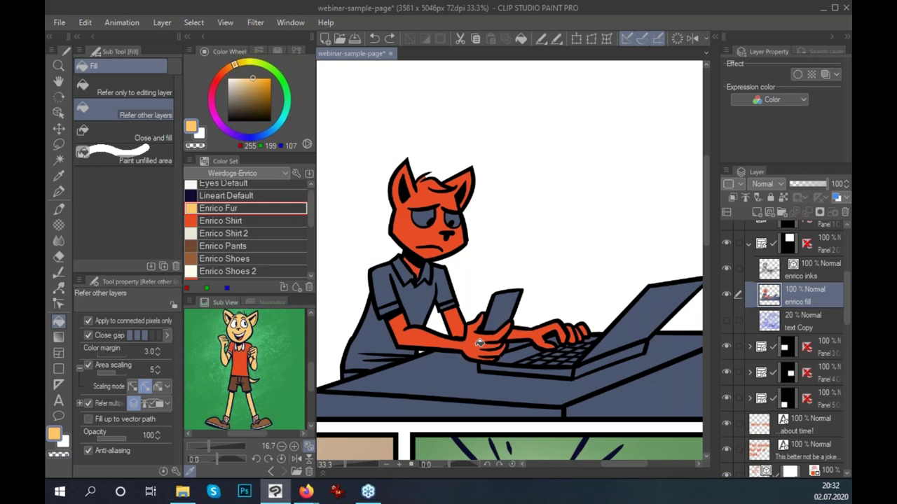
# Try recolouring the arm, phone hand, neck, head and typing hand in fur colour, then undo.
pyautogui.click(479, 340)
pyautogui.click(453, 323)
pyautogui.click(412, 269)
pyautogui.click(436, 221)
pyautogui.click(548, 349)
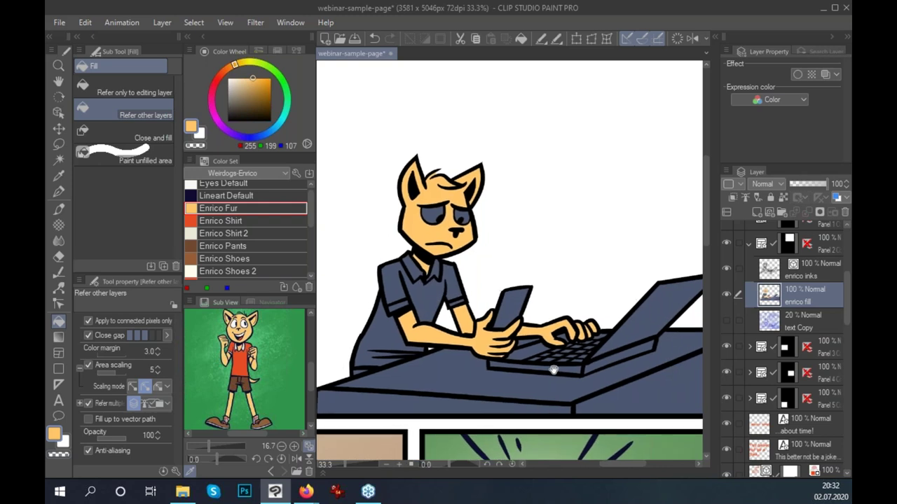
pyautogui.hotkey('ctrl', 'z')
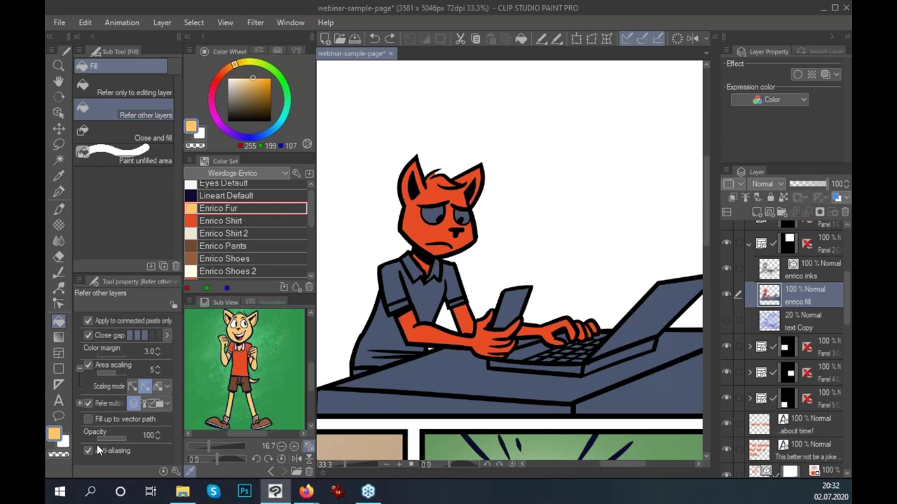
# Test a fill across all same-coloured areas, undo it, then paint fur over head, arms and hands.
pyautogui.click(87, 320)
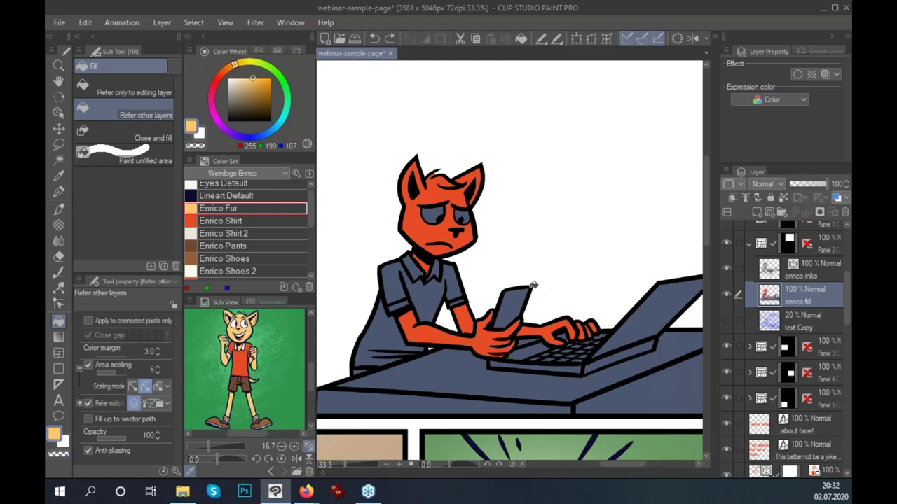
pyautogui.click(532, 286)
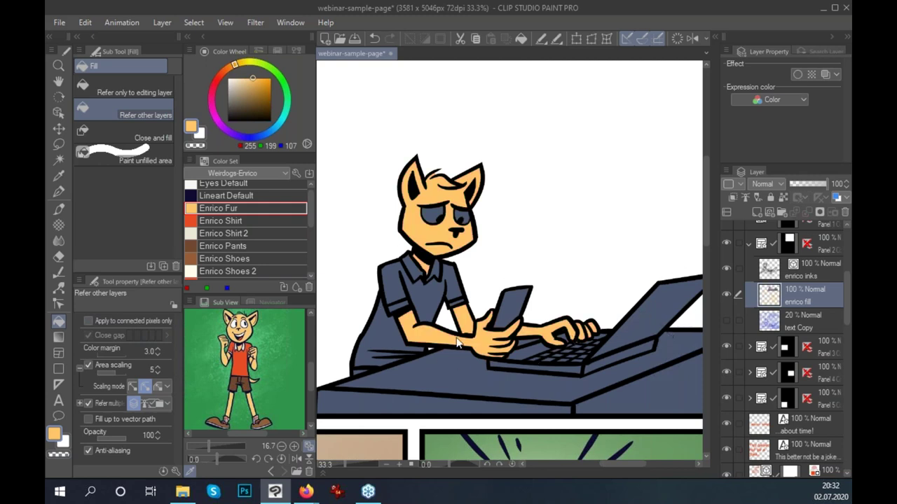
pyautogui.hotkey('ctrl', 'z')
pyautogui.click(128, 323)
pyautogui.scroll(1, 582, 356)
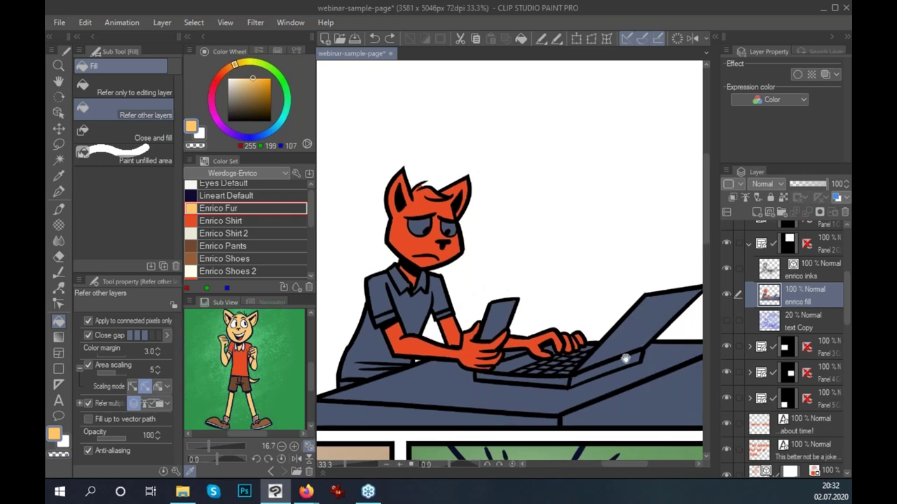
pyautogui.moveTo(423, 250)
pyautogui.mouseDown()
pyautogui.moveTo(413, 280)
pyautogui.moveTo(496, 345)
pyautogui.moveTo(590, 342)
pyautogui.mouseUp()
# Fill the shirt torso and sleeve red, with the collar and cuffs in Enrico Shirt 2 off-white.
pyautogui.hscroll(-2, 558, 357)
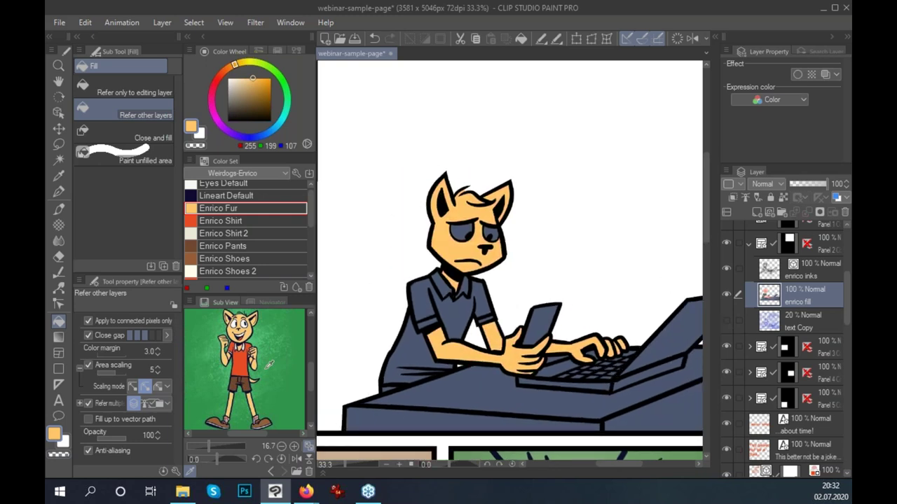
pyautogui.click(244, 363)
pyautogui.click(451, 316)
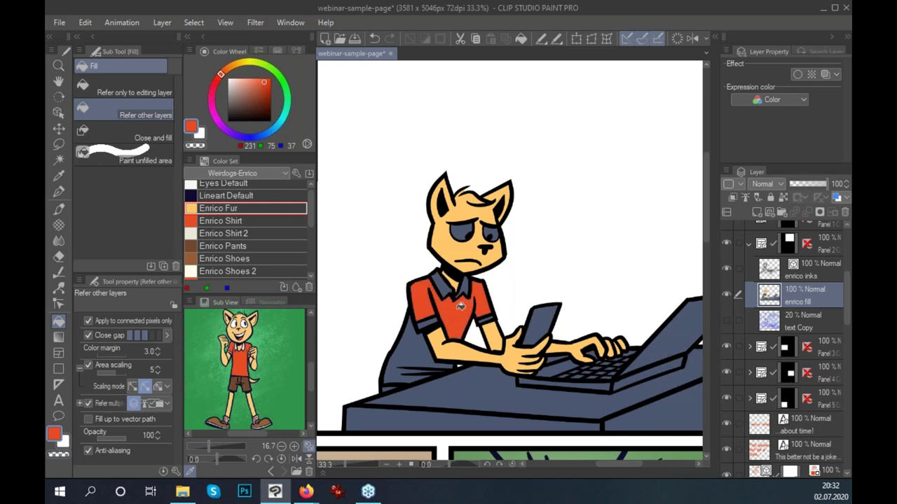
pyautogui.click(414, 349)
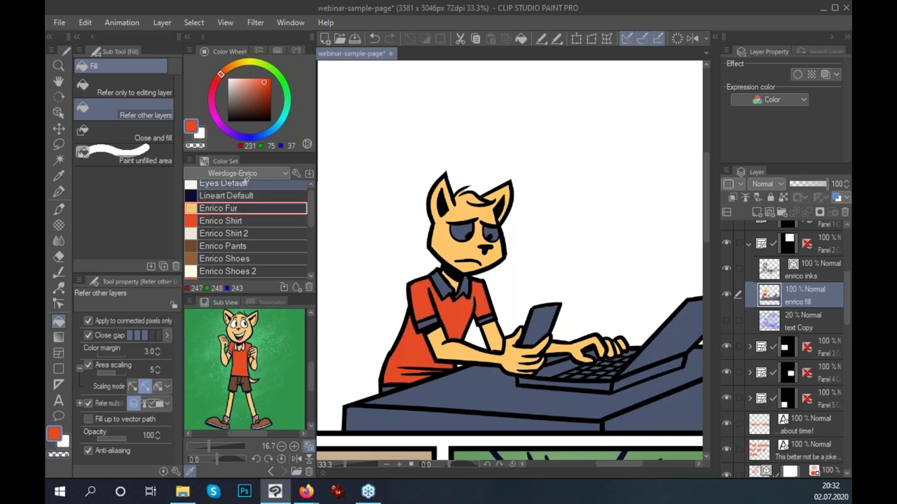
pyautogui.click(239, 233)
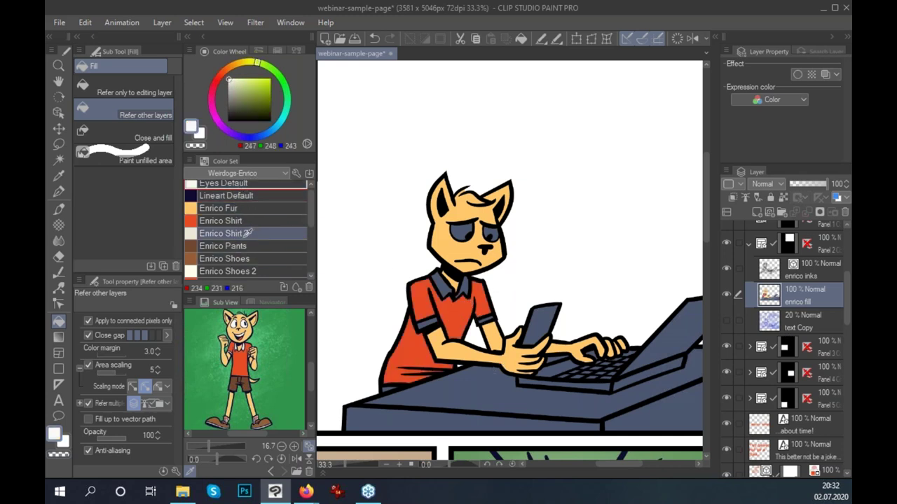
pyautogui.click(446, 285)
pyautogui.click(425, 321)
pyautogui.click(485, 317)
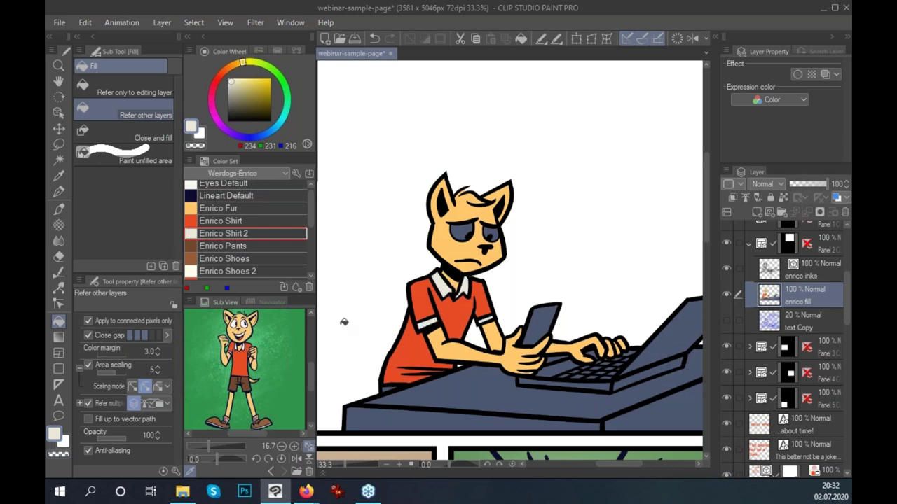
# Fill both of Enrico's eyes with the Eyes Default white.
pyautogui.click(224, 246)
pyautogui.click(232, 184)
pyautogui.click(469, 225)
pyautogui.click(493, 230)
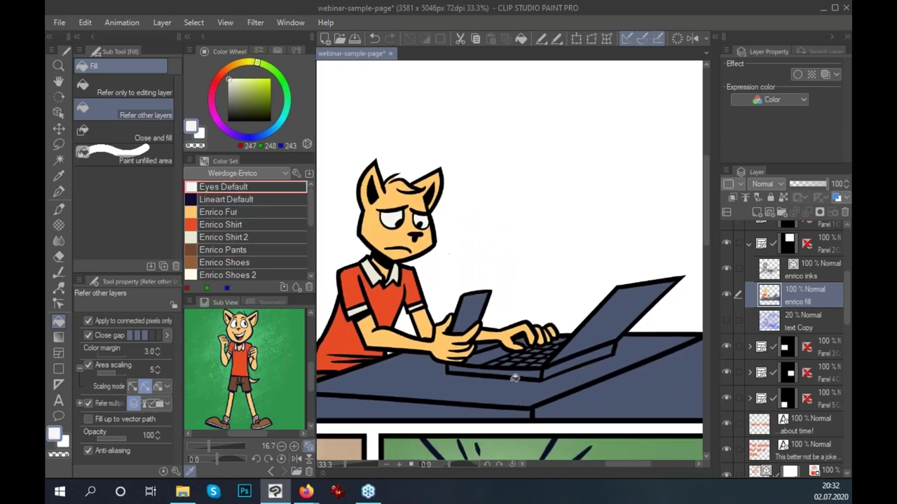
# Fill the desk top, front panel and right side panel with Enrico Shoes brown.
pyautogui.click(224, 262)
pyautogui.click(491, 393)
pyautogui.click(465, 416)
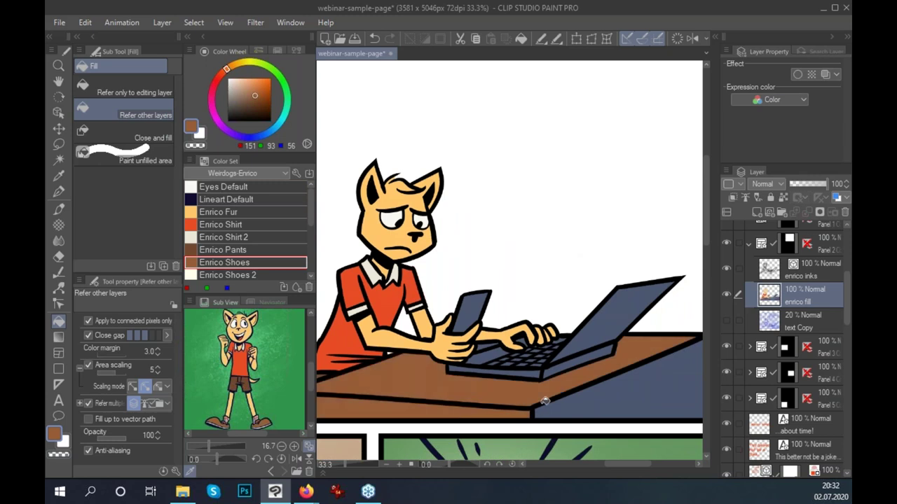
pyautogui.click(579, 395)
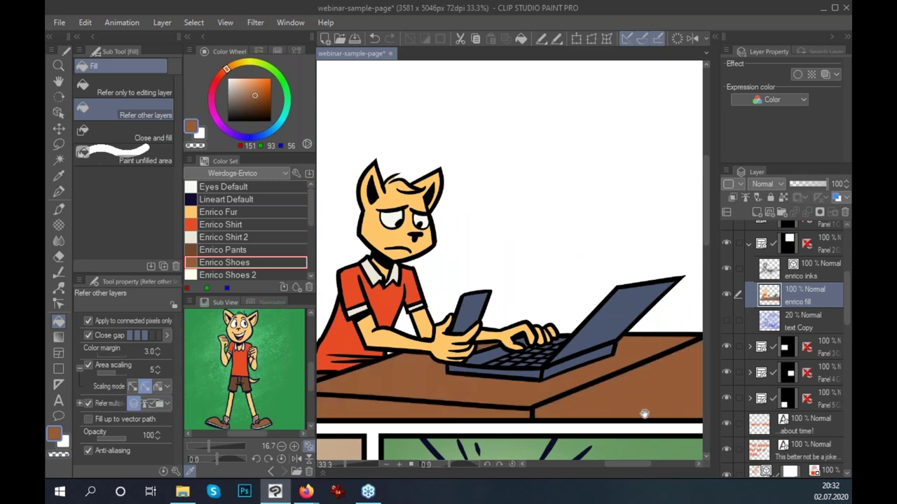
# Fill the phone screen green.
pyautogui.hscroll(2, 648, 400)
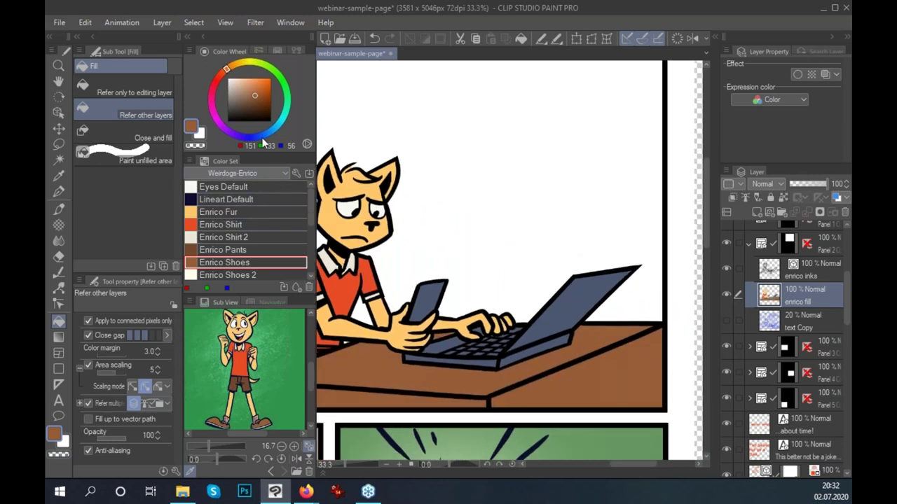
pyautogui.click(286, 93)
pyautogui.click(266, 89)
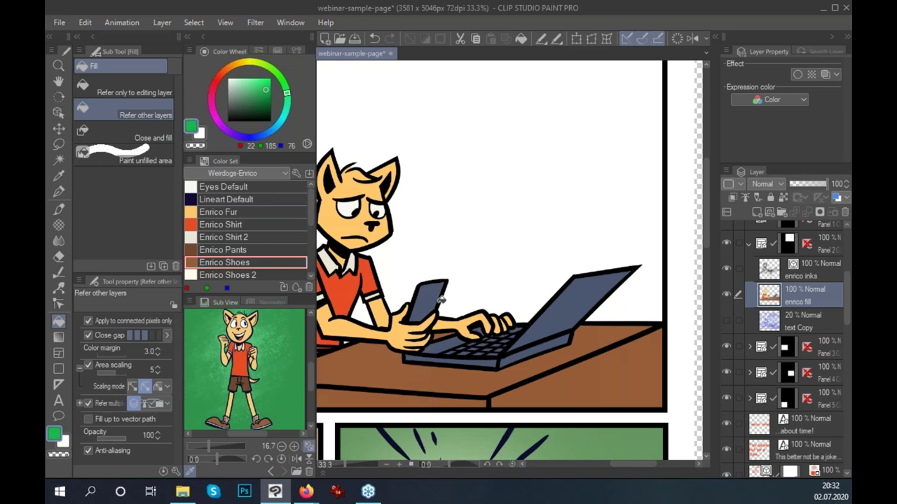
pyautogui.click(433, 302)
# Fill the desk in Enrico Pants brown, with a darker brown on its front right face.
pyautogui.moveTo(518, 329); pyautogui.dragTo(645, 341)
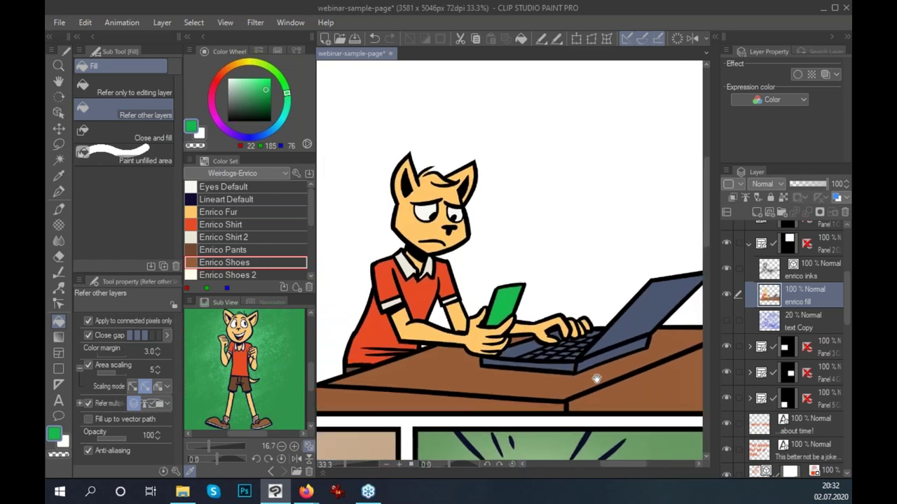
pyautogui.click(222, 249)
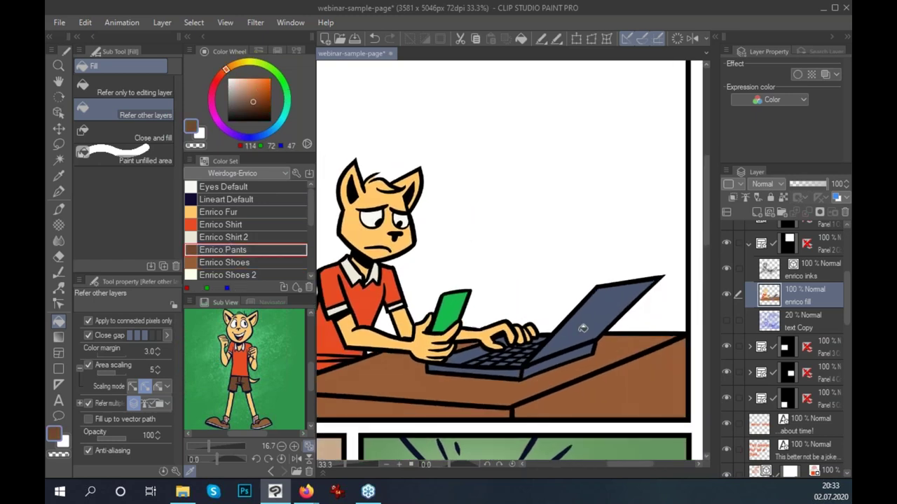
pyautogui.click(617, 390)
pyautogui.click(258, 105)
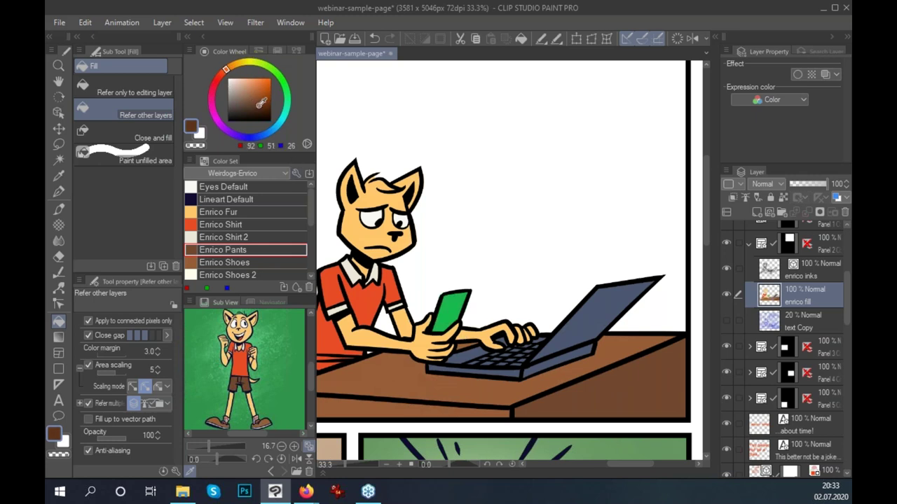
pyautogui.click(610, 390)
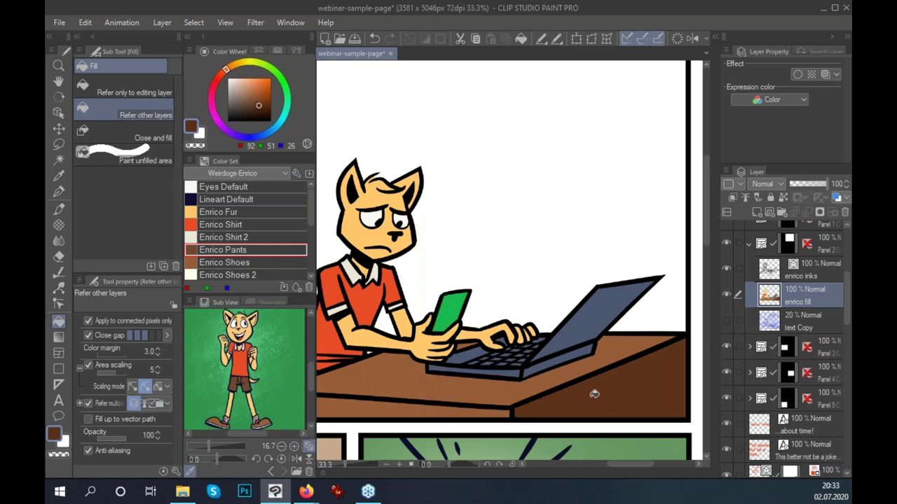
pyautogui.click(239, 250)
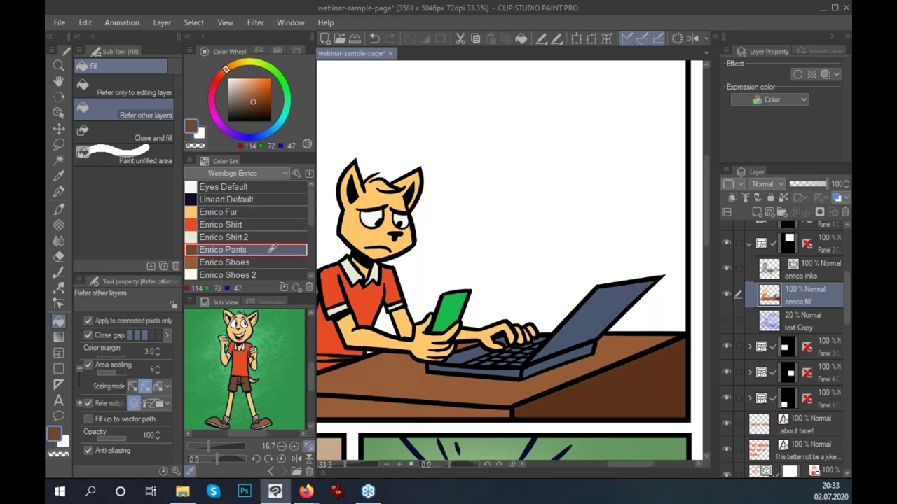
pyautogui.click(451, 411)
# Try a pen shadow stroke on the desk, undo it, and check the canvas without side panels.
pyautogui.moveTo(585, 401)
pyautogui.mouseDown()
pyautogui.moveTo(604, 417)
pyautogui.moveTo(581, 418)
pyautogui.mouseUp()
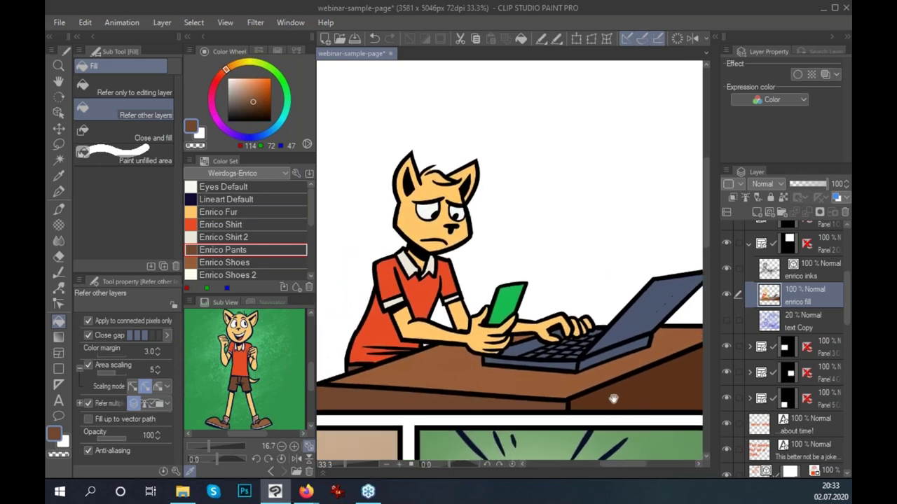
pyautogui.click(59, 191)
pyautogui.moveTo(536, 376)
pyautogui.mouseDown()
pyautogui.moveTo(617, 391)
pyautogui.moveTo(539, 402)
pyautogui.mouseUp()
pyautogui.hotkey('ctrl', 'z')
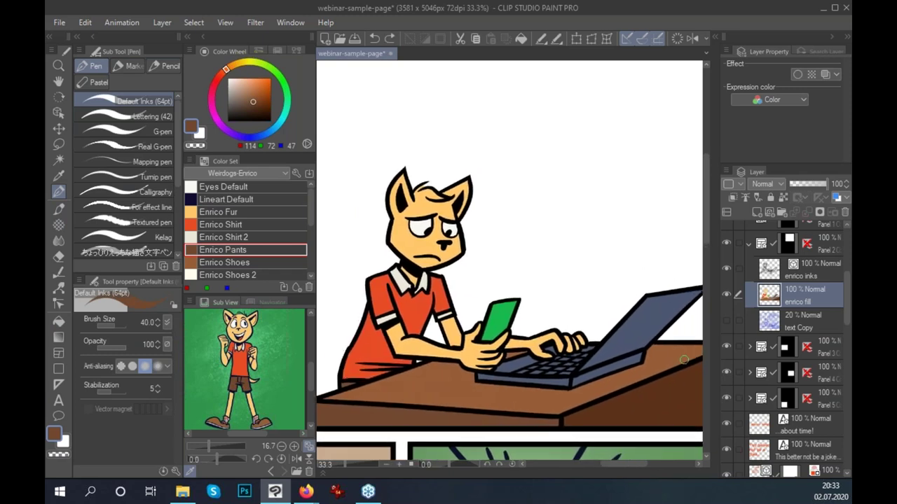
pyautogui.press('Tab')
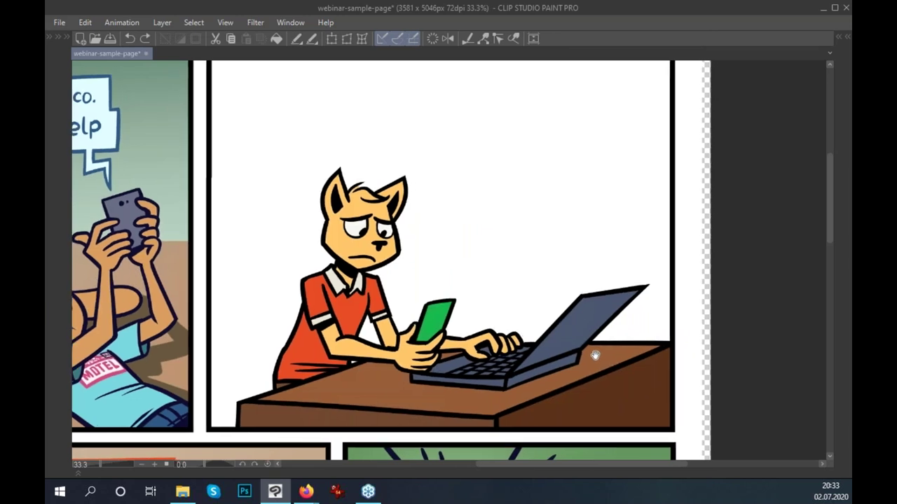
pyautogui.press('Tab')
pyautogui.moveTo(615, 382); pyautogui.dragTo(627, 406)
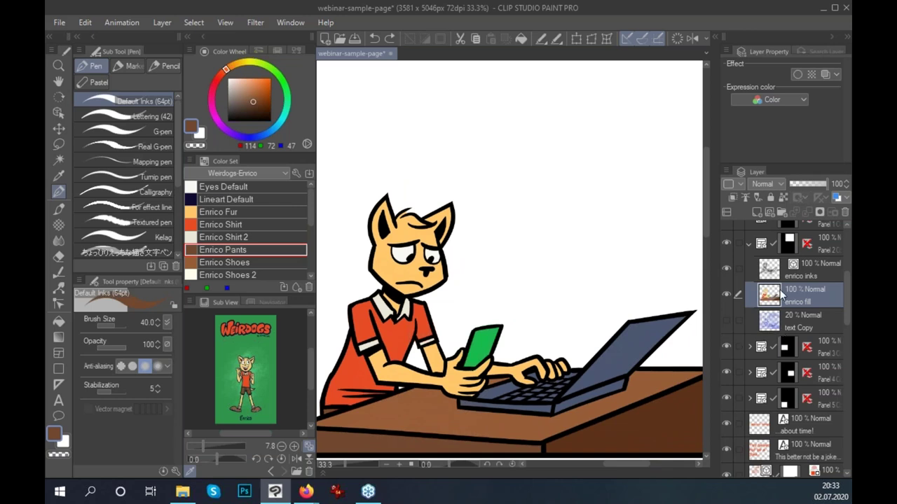
# Add a new layer above enrico fill, set it to Multiply, and pick a neutral grey.
pyautogui.click(757, 212)
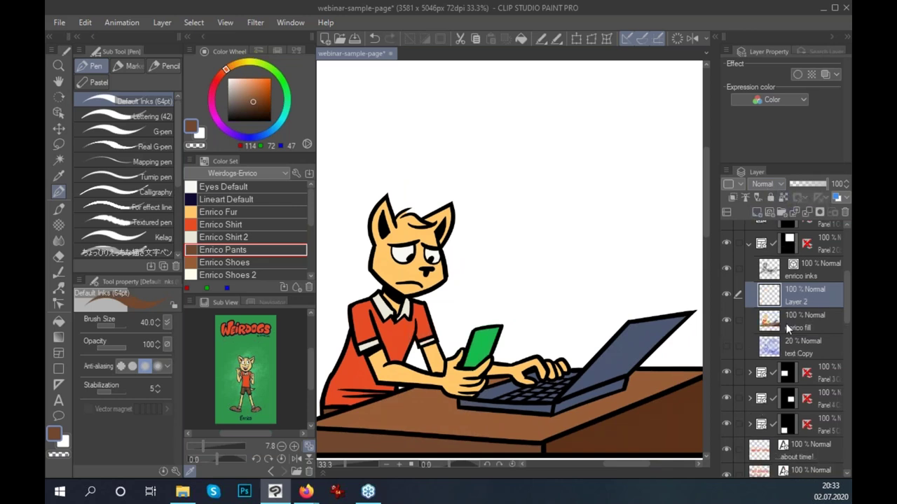
pyautogui.click(767, 184)
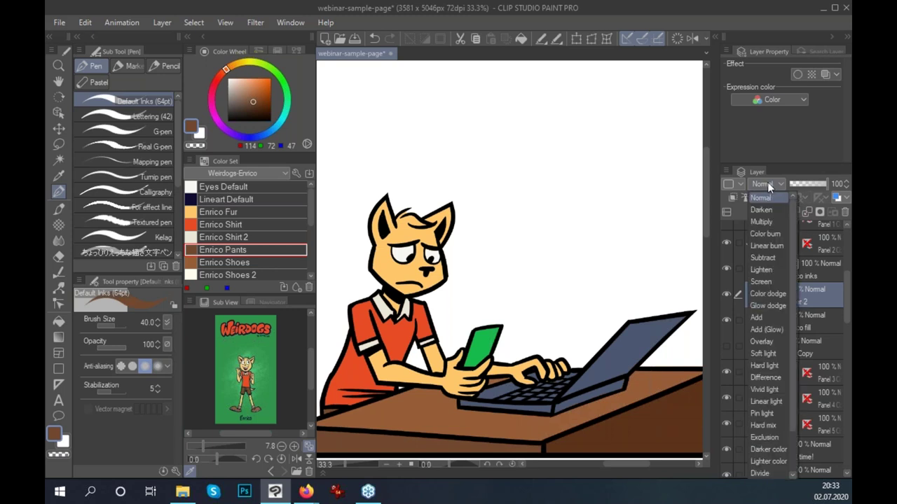
pyautogui.click(769, 221)
pyautogui.click(242, 98)
pyautogui.moveTo(241, 98); pyautogui.dragTo(227, 104)
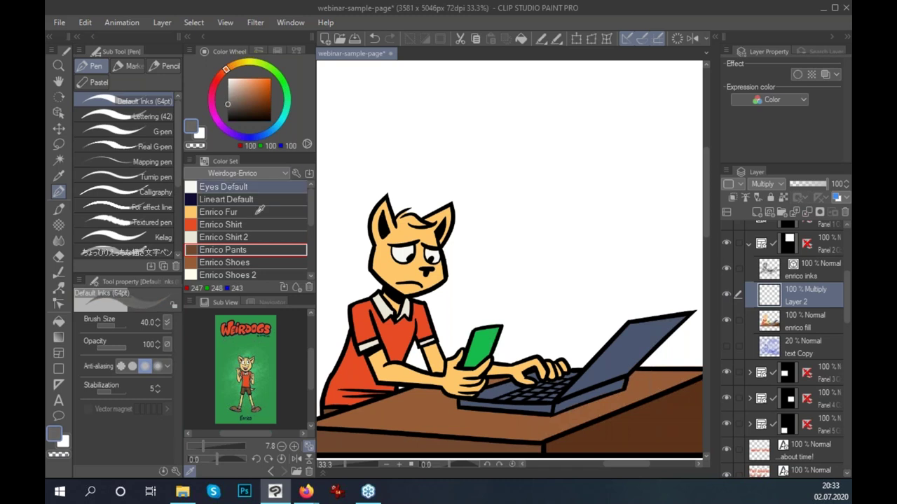
# Paint grey shadows on the sleeve, shoulder, left face, forearm and back of the shirt.
pyautogui.moveTo(363, 319); pyautogui.dragTo(362, 348)
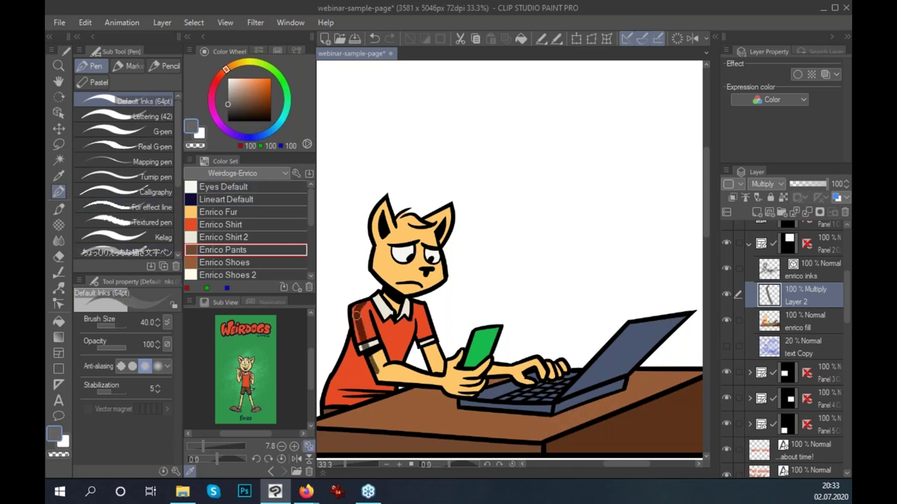
pyautogui.moveTo(356, 307); pyautogui.dragTo(383, 300)
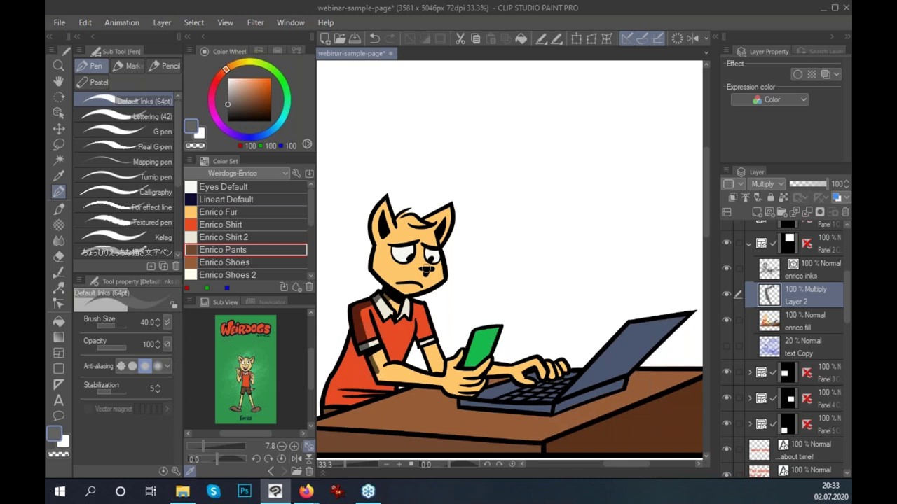
pyautogui.moveTo(379, 235)
pyautogui.mouseDown()
pyautogui.moveTo(378, 272)
pyautogui.moveTo(378, 217)
pyautogui.mouseUp()
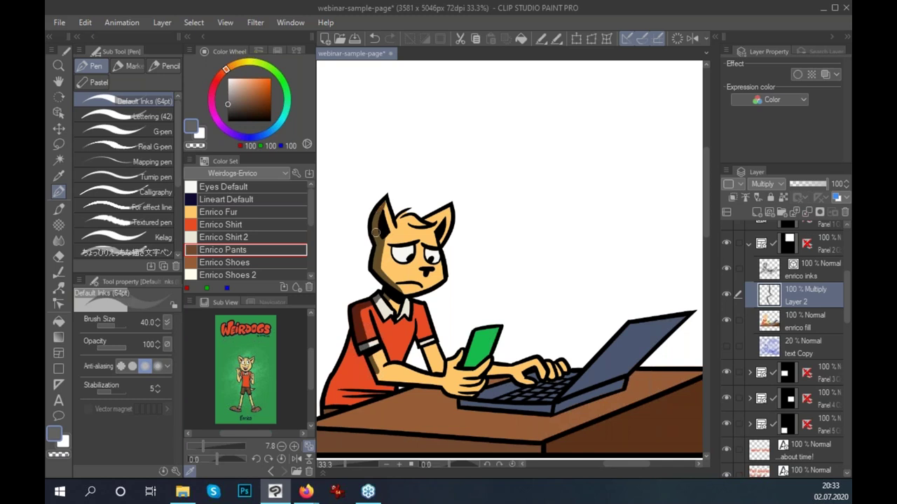
pyautogui.moveTo(372, 360); pyautogui.dragTo(382, 380)
pyautogui.moveTo(355, 353); pyautogui.dragTo(339, 392)
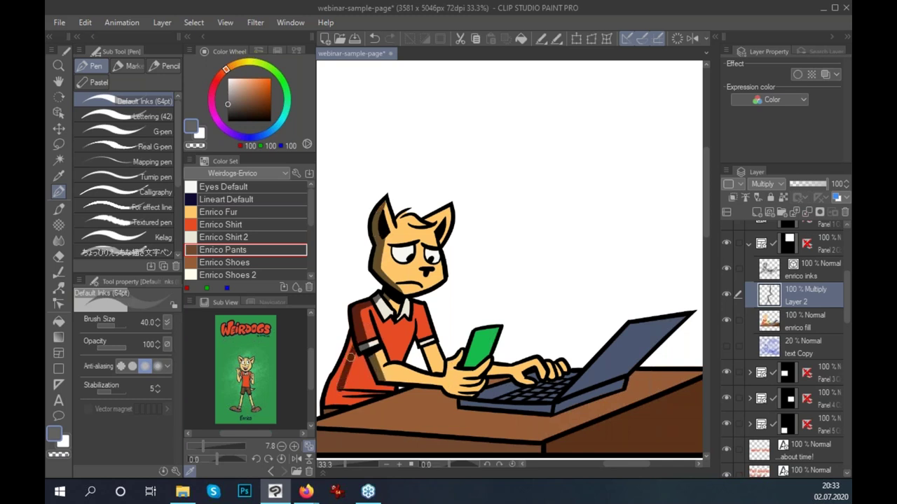
pyautogui.moveTo(352, 339); pyautogui.dragTo(341, 408)
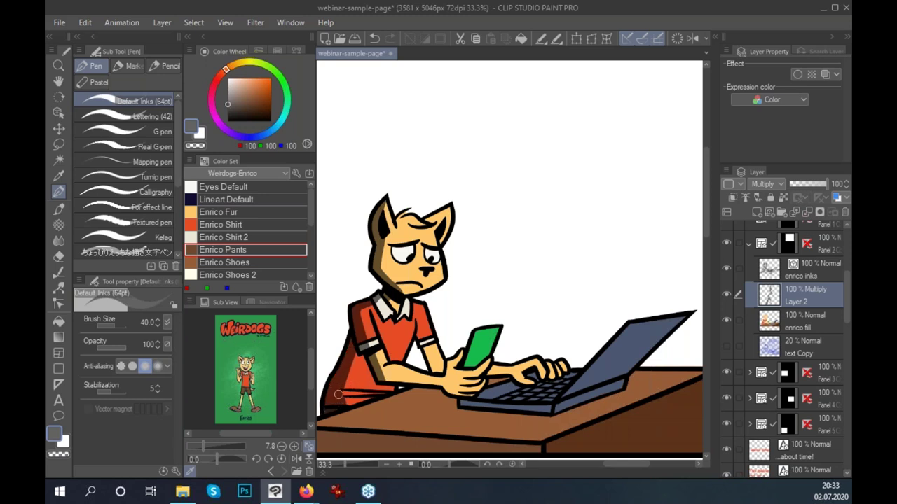
pyautogui.moveTo(346, 394); pyautogui.dragTo(389, 386)
pyautogui.moveTo(354, 358); pyautogui.dragTo(380, 388)
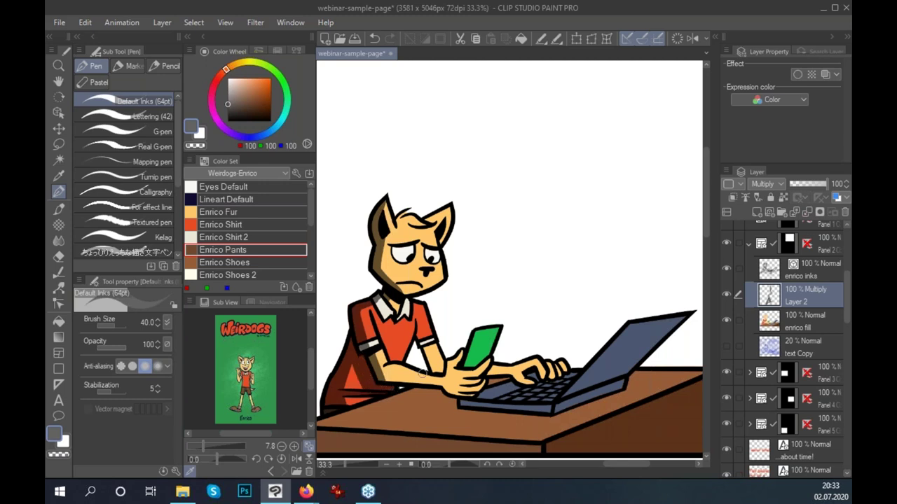
pyautogui.moveTo(431, 331)
pyautogui.mouseDown()
pyautogui.moveTo(418, 333)
pyautogui.moveTo(428, 373)
pyautogui.moveTo(419, 380)
pyautogui.moveTo(473, 393)
pyautogui.moveTo(482, 380)
pyautogui.moveTo(424, 389)
pyautogui.mouseUp()
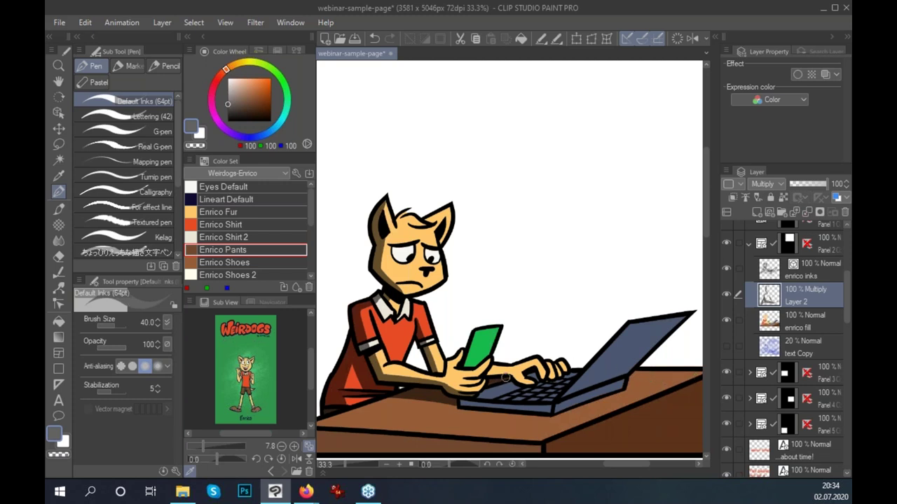
# Shade the desk under the laptop and the hair tufts, undoing a trial laptop fill.
pyautogui.click(59, 321)
pyautogui.click(619, 364)
pyautogui.click(59, 191)
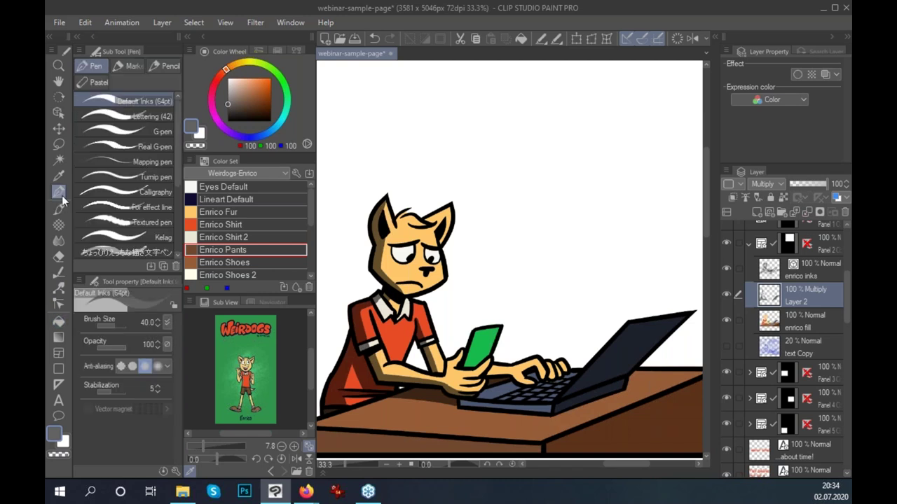
pyautogui.hotkey('ctrl', 'z')
pyautogui.moveTo(557, 415); pyautogui.dragTo(633, 398)
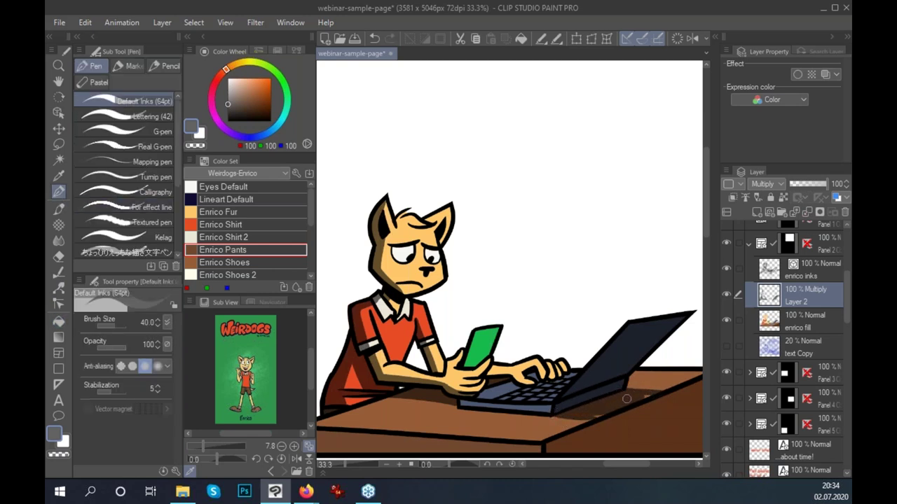
pyautogui.click(783, 198)
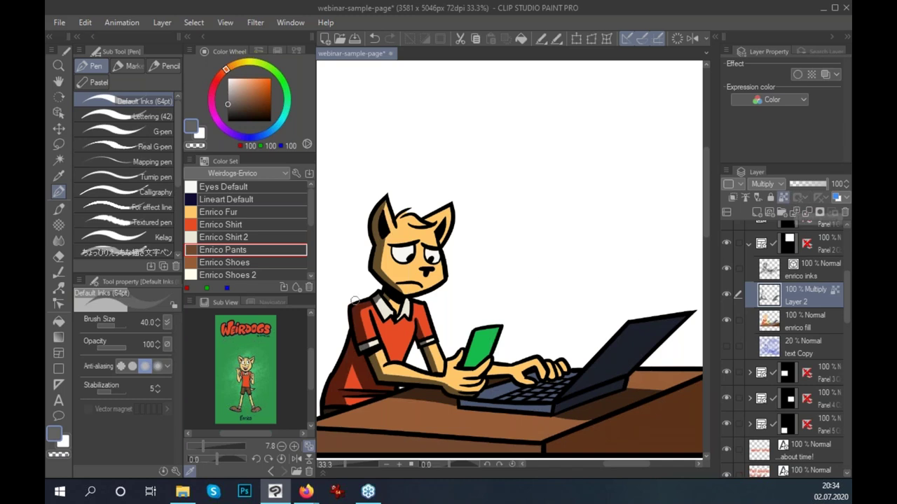
pyautogui.click(784, 197)
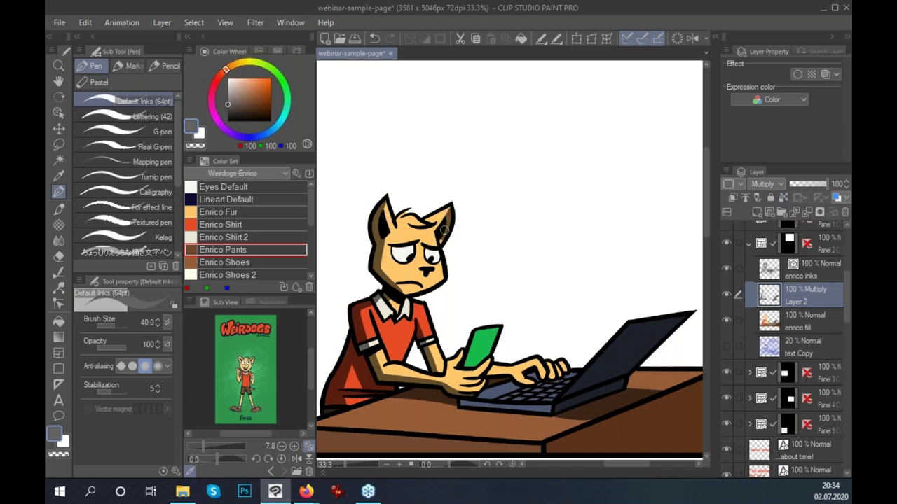
pyautogui.moveTo(408, 221); pyautogui.dragTo(429, 224)
# Compare the shading layer in Normal mode, restore Multiply, and add empty Layer 3.
pyautogui.click(771, 183)
pyautogui.scroll(2, 773, 210)
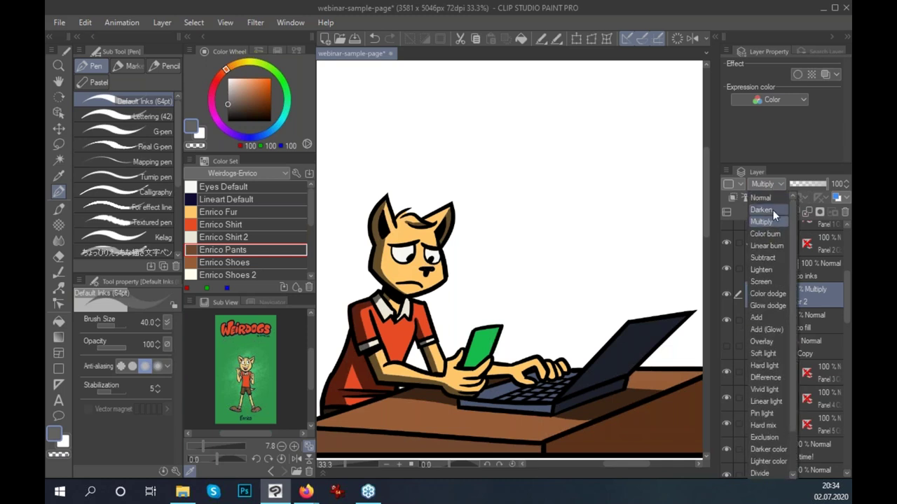
pyautogui.click(773, 210)
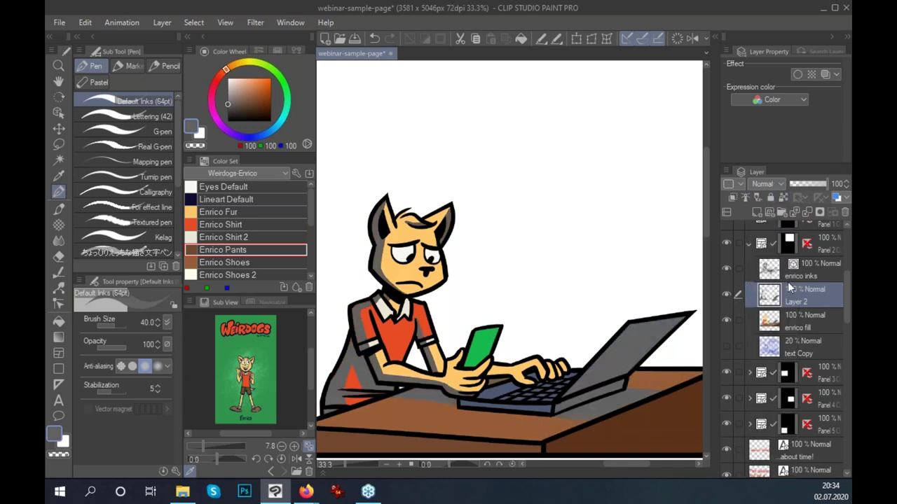
pyautogui.hotkey('ctrl', 'z')
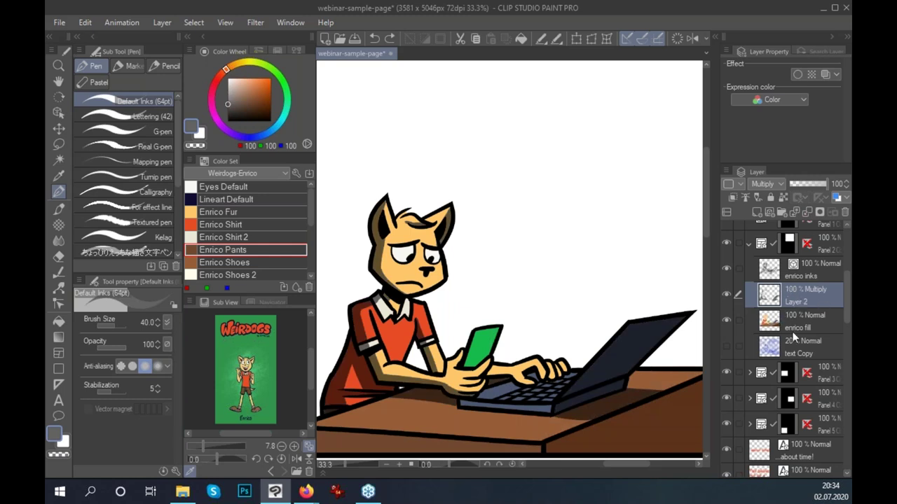
pyautogui.click(756, 212)
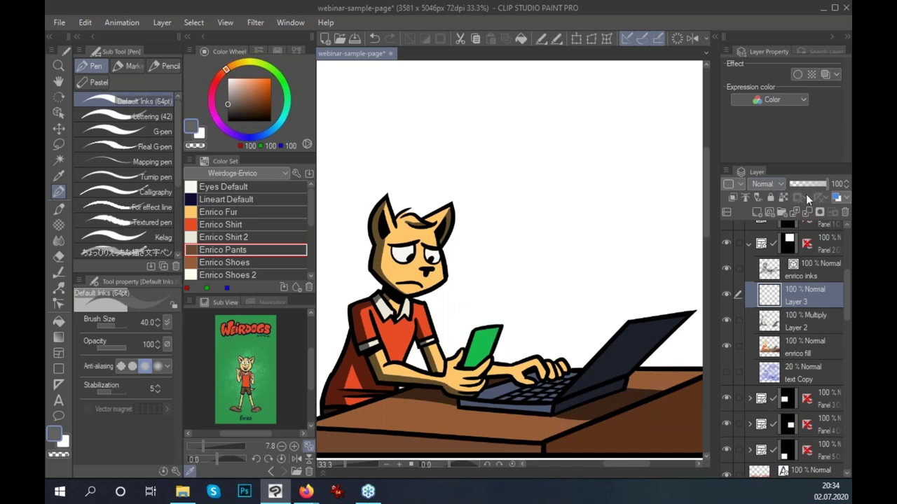
# Sample the cat's fur colour and adjust it to a darker, richer orange.
pyautogui.keyDown('alt'); pyautogui.click(408, 234); pyautogui.keyUp('alt')
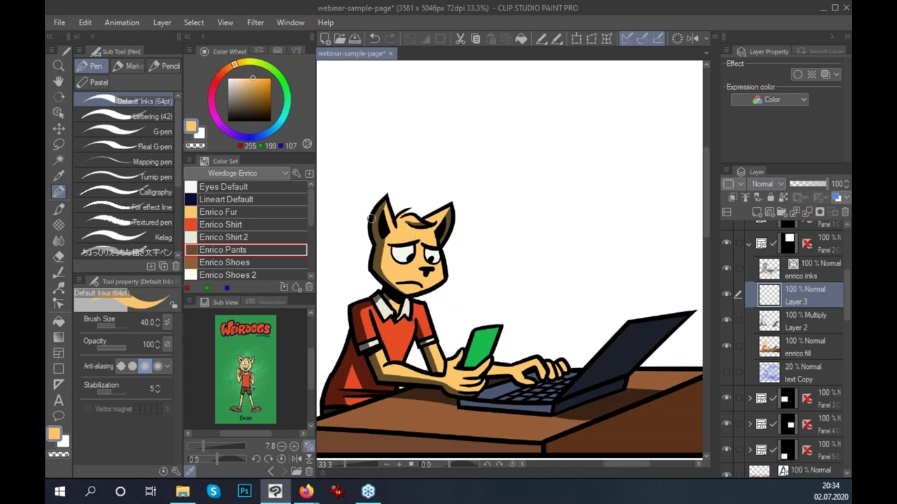
pyautogui.moveTo(230, 68); pyautogui.dragTo(228, 68)
pyautogui.click(258, 78)
pyautogui.keyDown('alt'); pyautogui.click(410, 272); pyautogui.keyUp('alt')
pyautogui.moveTo(263, 86); pyautogui.dragTo(263, 83)
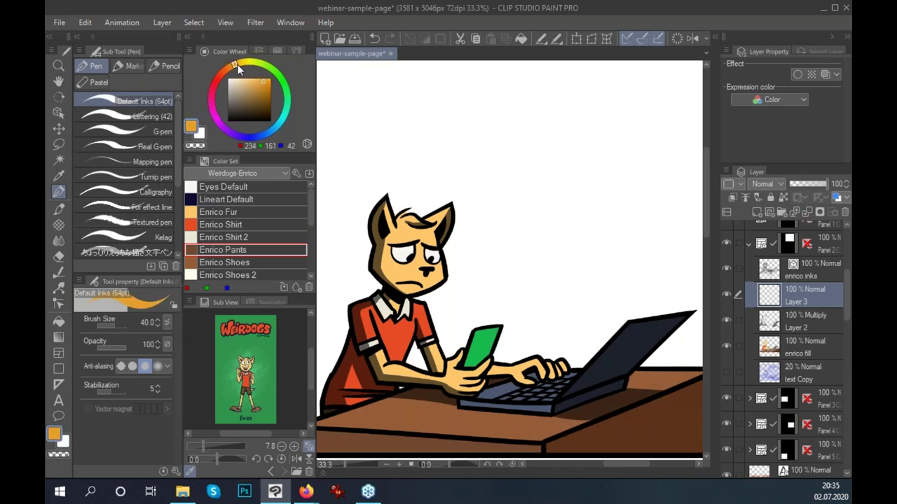
# Test orange fills on the cat's head, toggling area scaling and undoing each attempt.
pyautogui.click(59, 321)
pyautogui.click(382, 253)
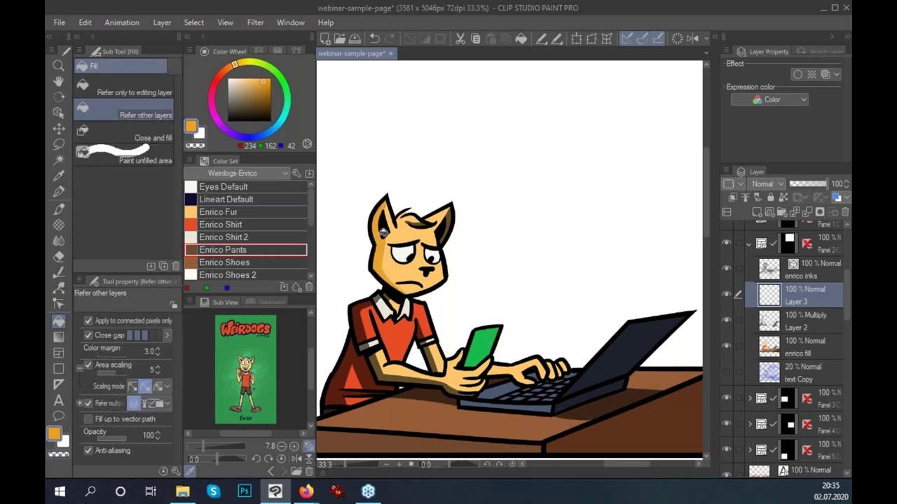
pyautogui.hotkey('ctrl', 'z')
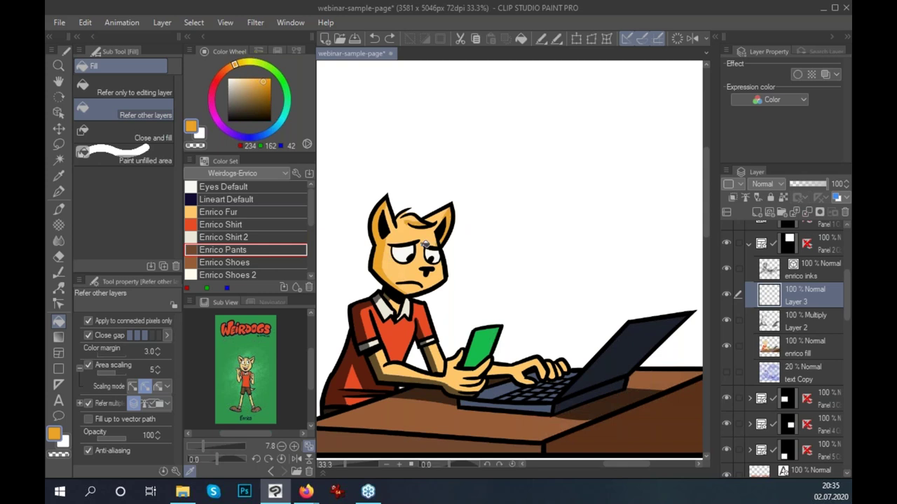
pyautogui.click(396, 292)
pyautogui.hotkey('ctrl', 'z')
pyautogui.click(434, 353)
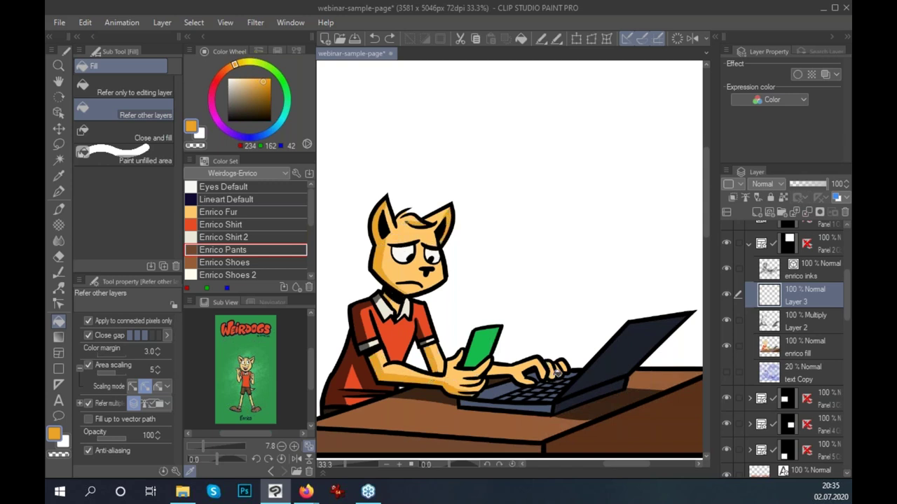
pyautogui.click(122, 369)
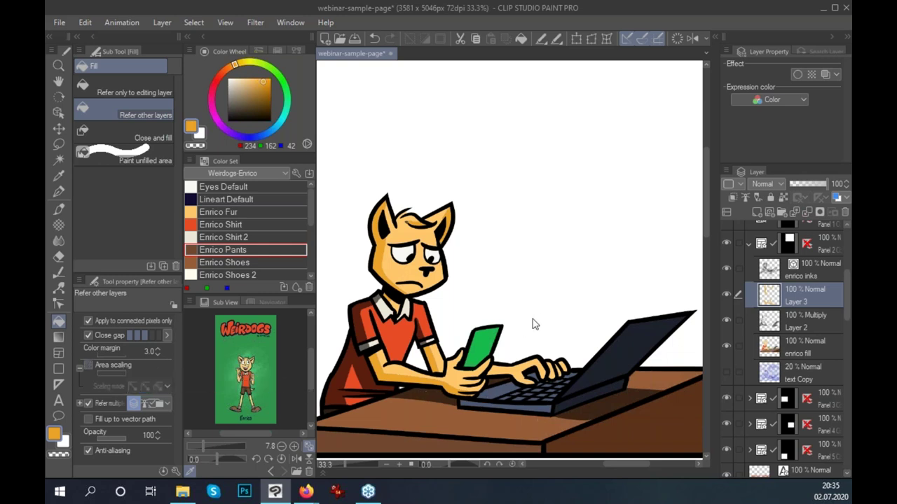
pyautogui.hotkey('ctrl', 'z')
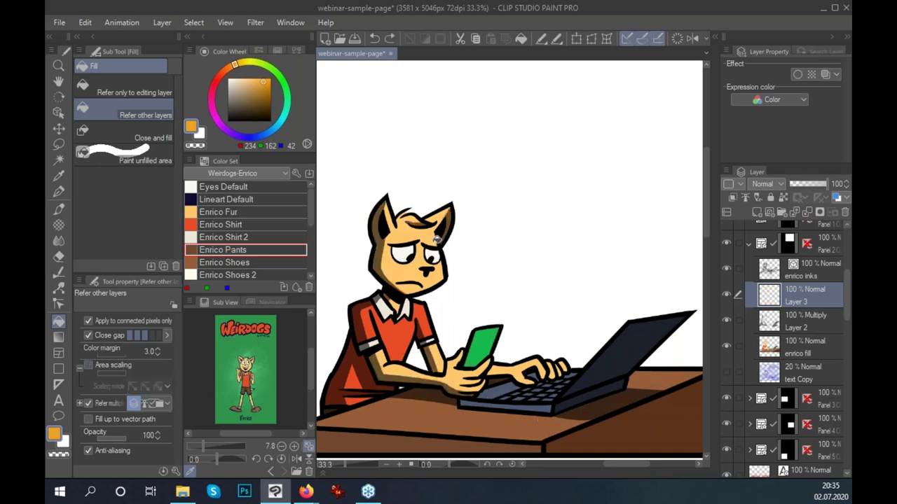
pyautogui.scroll(1, 436, 238)
pyautogui.scroll(1, 436, 239)
pyautogui.scroll(1, 436, 239)
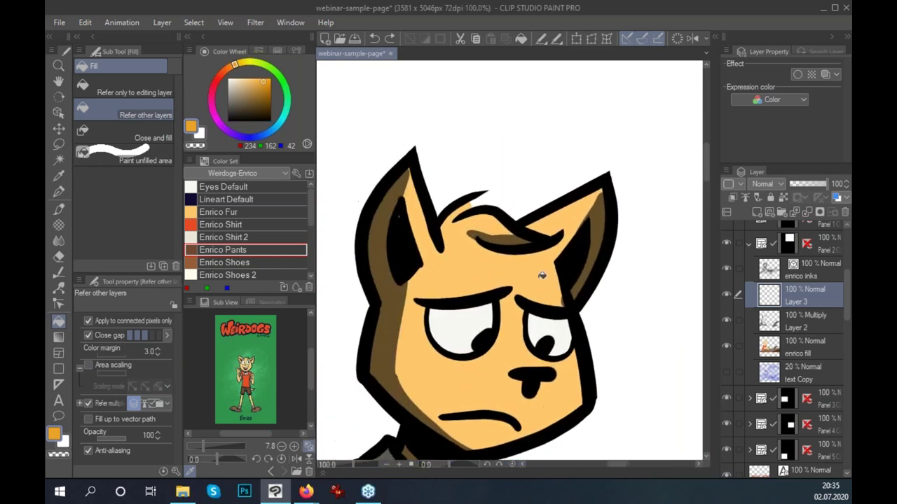
pyautogui.click(120, 364)
# Turn area scaling off and fill the darker ear and cheek shade with fur orange.
pyautogui.click(484, 238)
pyautogui.hotkey('ctrl', 'z')
pyautogui.click(467, 227)
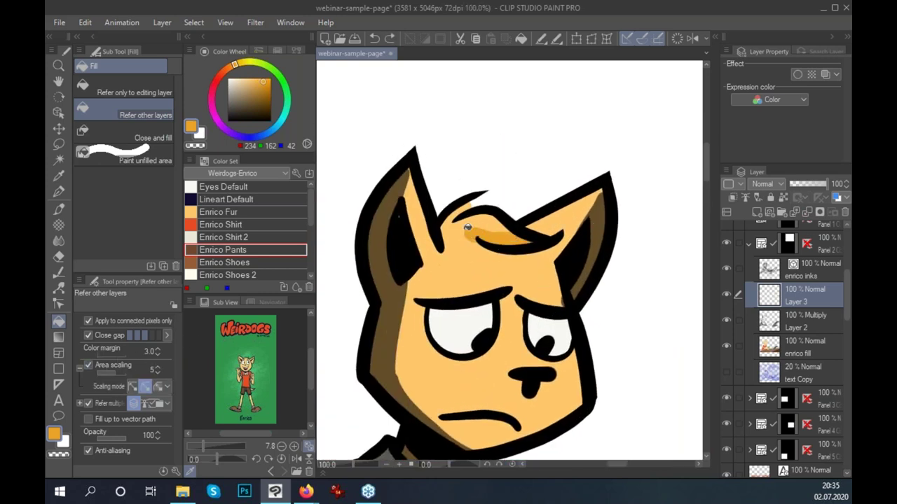
pyautogui.scroll(2, 494, 241)
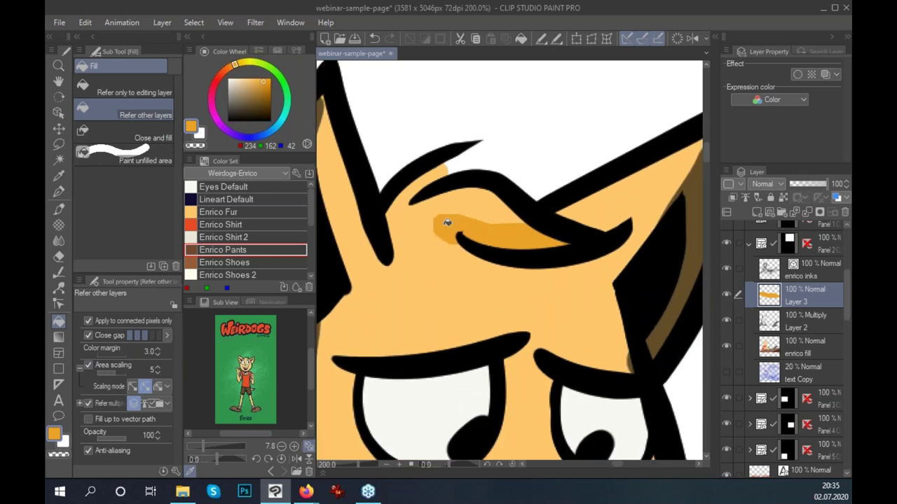
pyautogui.scroll(-1, 561, 252)
pyautogui.scroll(-1, 589, 263)
pyautogui.hotkey('ctrl', 'z')
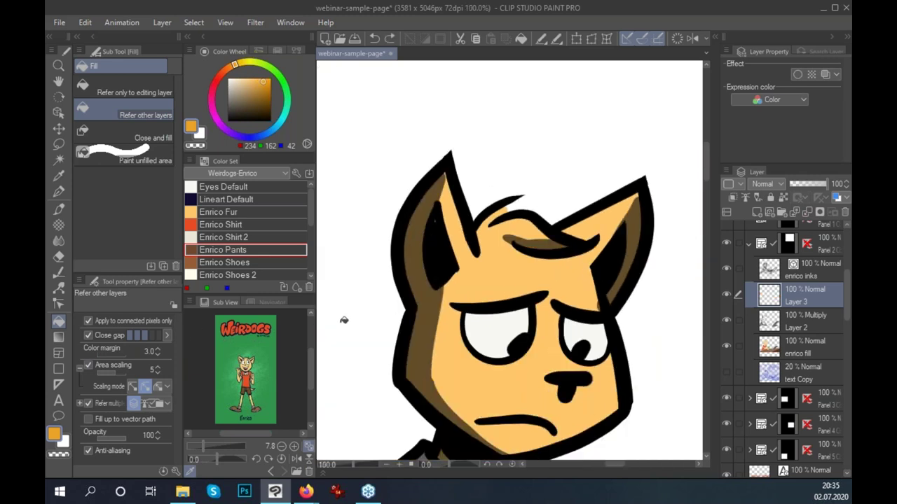
pyautogui.click(110, 367)
pyautogui.scroll(-1, 576, 268)
pyautogui.scroll(-1, 532, 241)
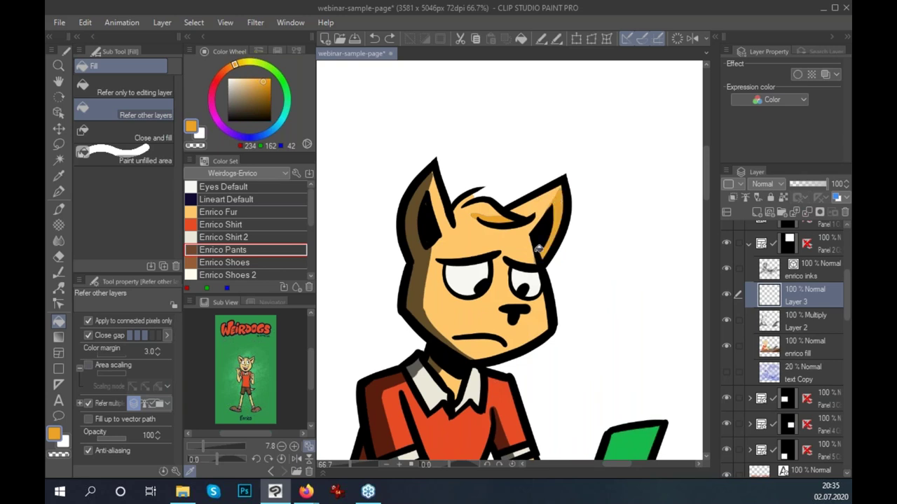
pyautogui.click(424, 230)
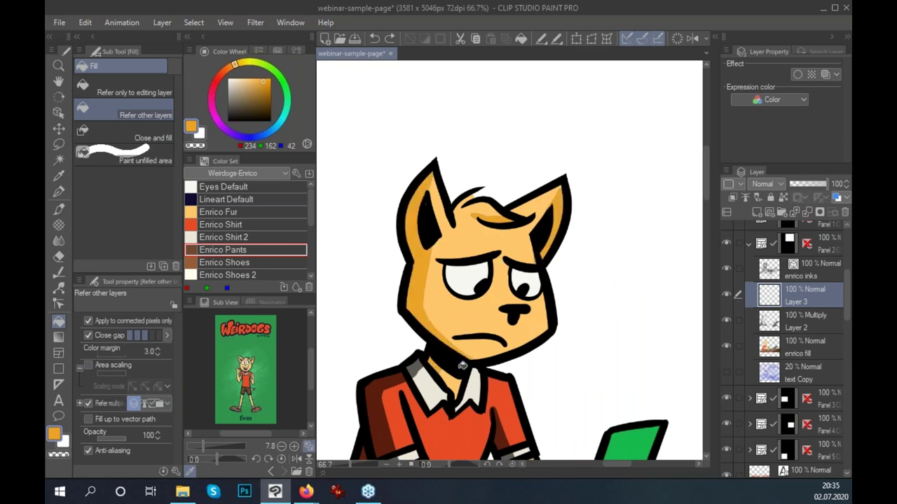
pyautogui.scroll(-3, 442, 361)
pyautogui.scroll(-2, 569, 373)
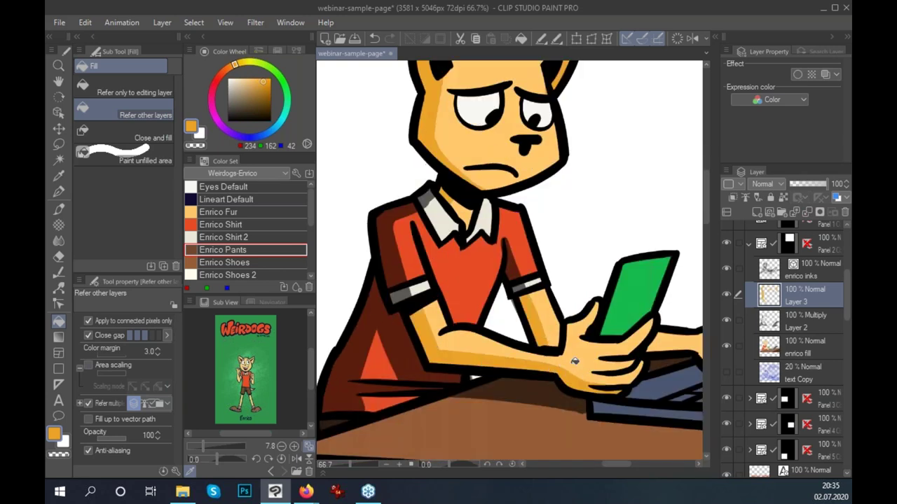
pyautogui.scroll(-1, 609, 353)
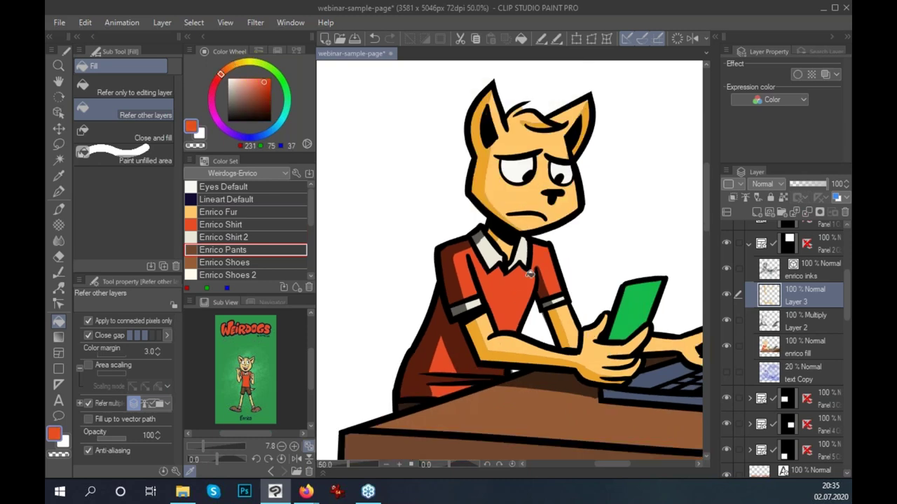
# Fill the shirt's shadow areas with pure red.
pyautogui.click(217, 85)
pyautogui.click(271, 87)
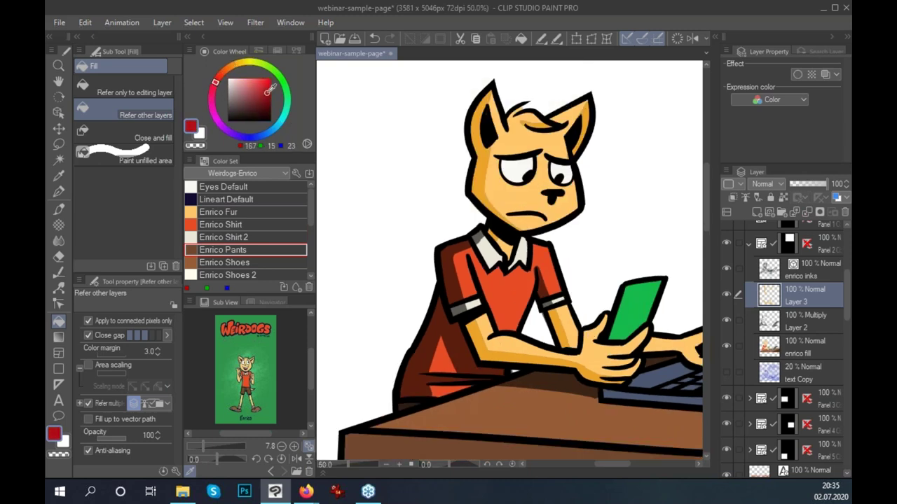
pyautogui.click(443, 316)
pyautogui.click(452, 276)
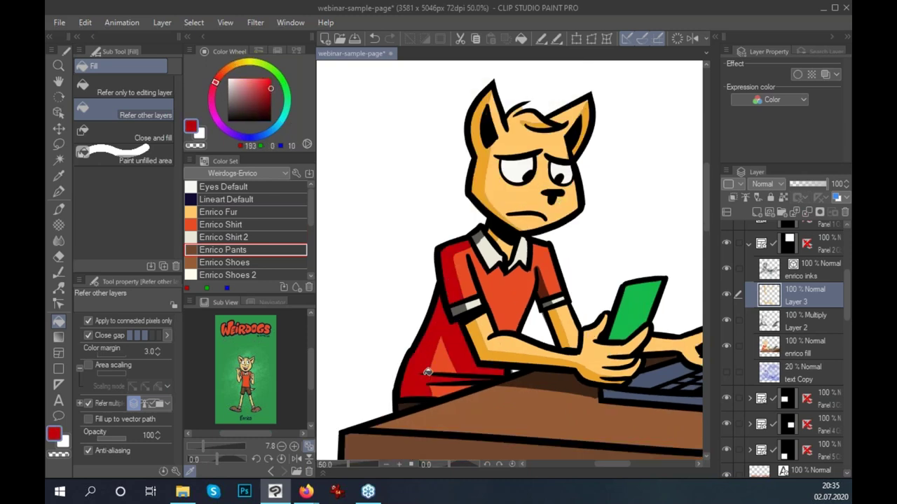
pyautogui.moveTo(568, 369); pyautogui.dragTo(490, 353)
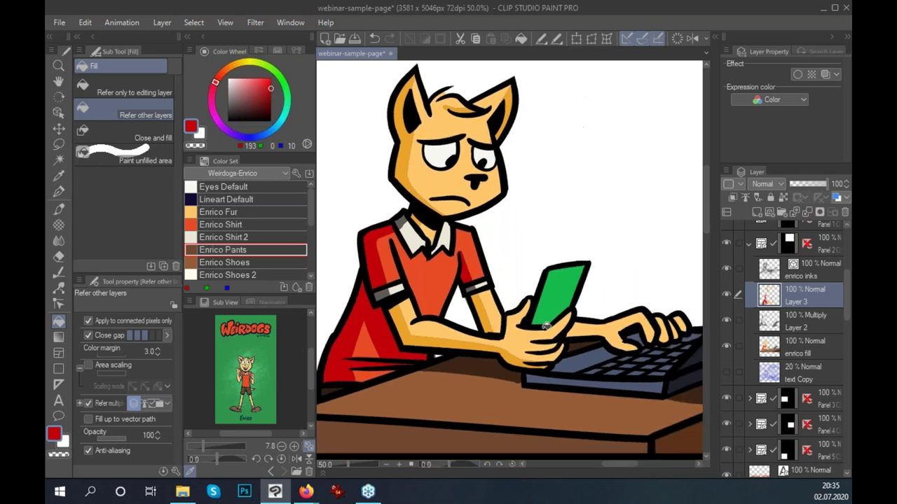
# Fill the collar and both sleeve stripes with lavender.
pyautogui.keyDown('alt'); pyautogui.click(405, 221); pyautogui.keyUp('alt')
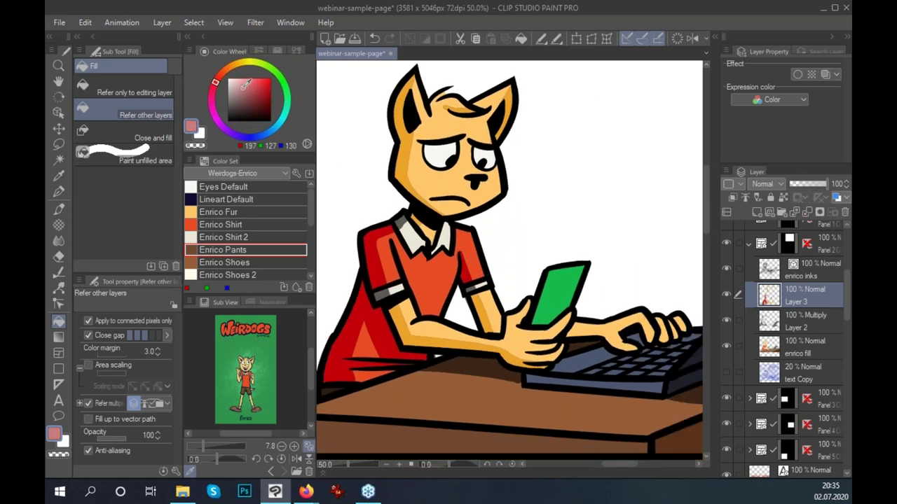
pyautogui.moveTo(283, 126); pyautogui.dragTo(224, 129)
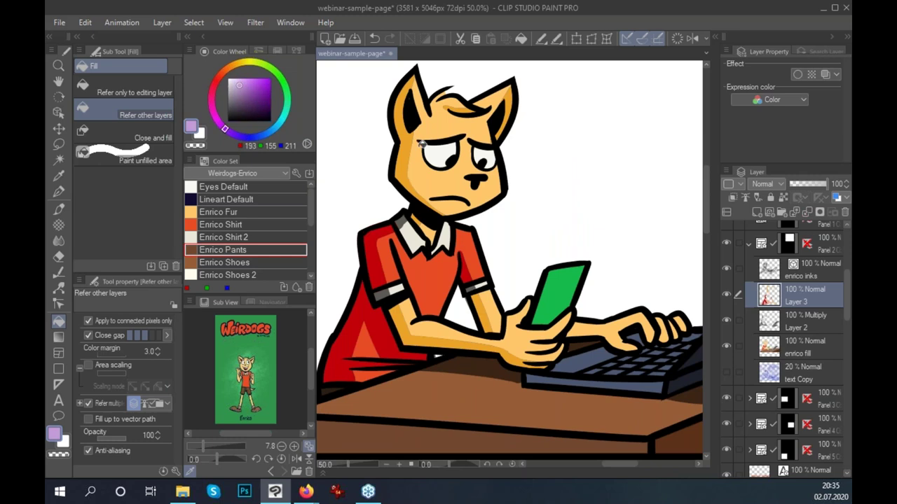
pyautogui.click(405, 225)
pyautogui.click(381, 291)
pyautogui.click(476, 284)
# Fill a strip on the desk top with dark red derived from the desk brown.
pyautogui.scroll(-1, 630, 396)
pyautogui.moveTo(664, 379); pyautogui.dragTo(575, 352)
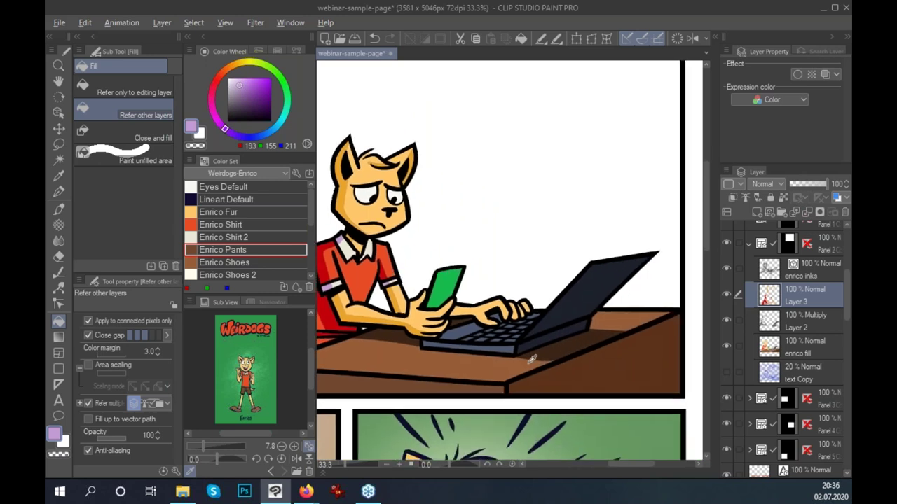
pyautogui.keyDown('alt'); pyautogui.click(532, 360); pyautogui.keyUp('alt')
pyautogui.moveTo(226, 68); pyautogui.dragTo(218, 77)
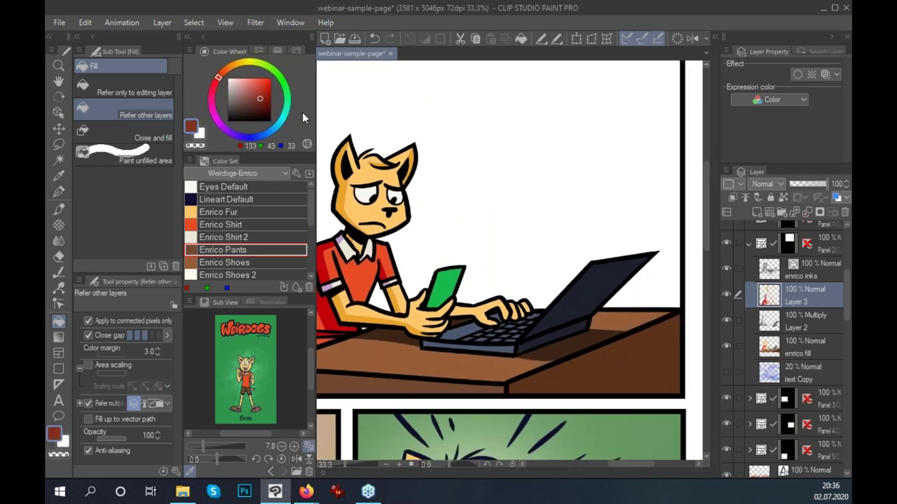
pyautogui.click(576, 337)
pyautogui.scroll(-1, 695, 324)
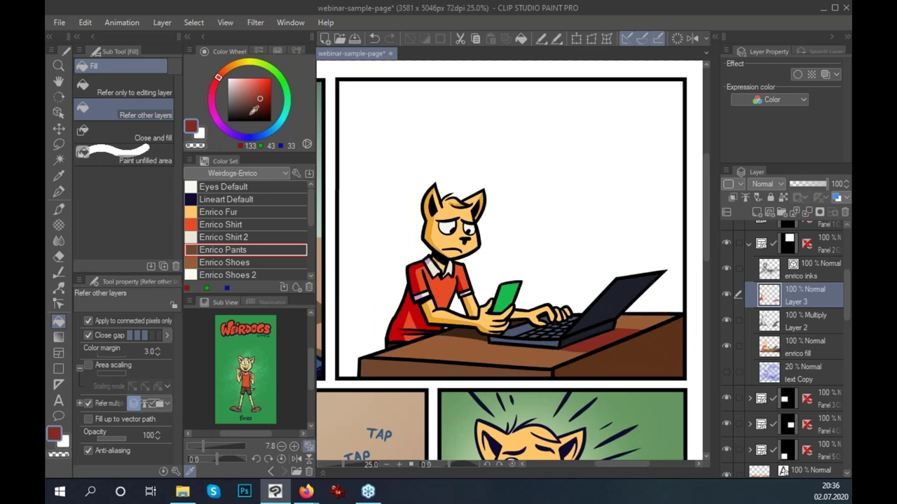
# Fill the laptop lid with a dark purple.
pyautogui.click(236, 135)
pyautogui.click(247, 103)
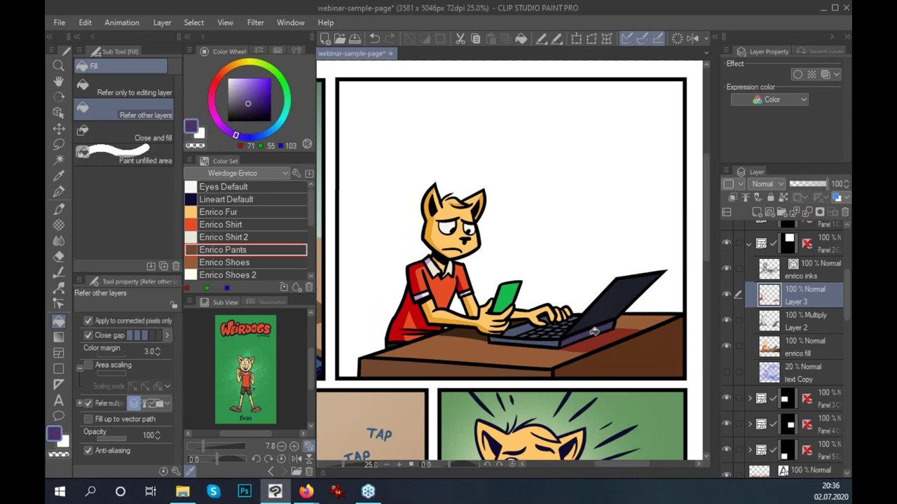
pyautogui.click(616, 302)
pyautogui.click(259, 105)
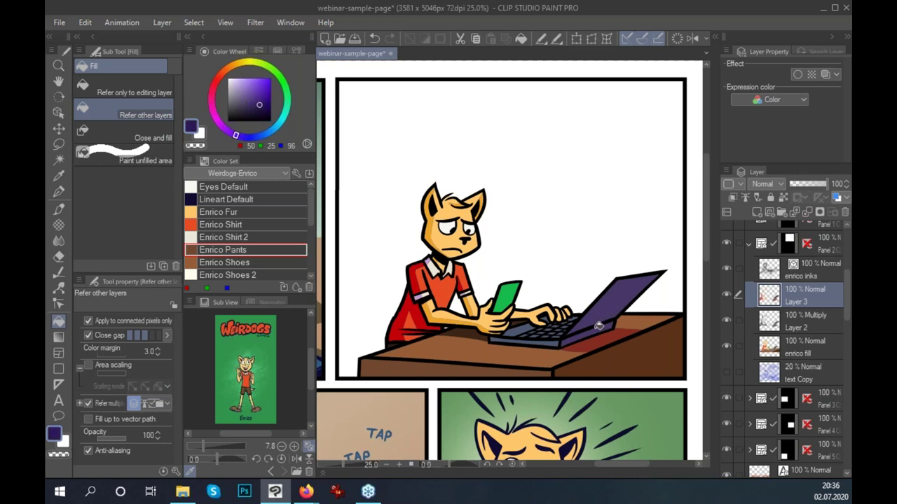
pyautogui.click(613, 304)
pyautogui.moveTo(655, 354); pyautogui.dragTo(633, 344)
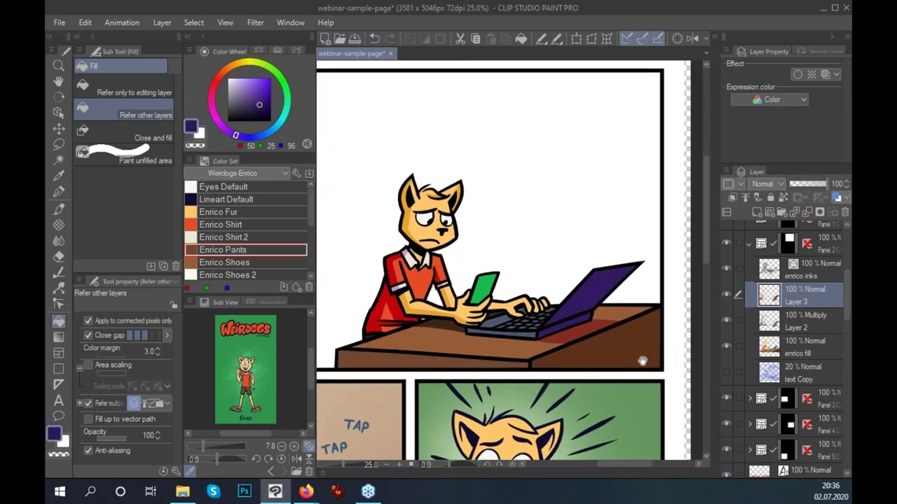
pyautogui.moveTo(625, 380)
pyautogui.mouseDown()
pyautogui.moveTo(628, 362)
pyautogui.moveTo(636, 383)
pyautogui.mouseUp()
pyautogui.moveTo(680, 362); pyautogui.dragTo(679, 367)
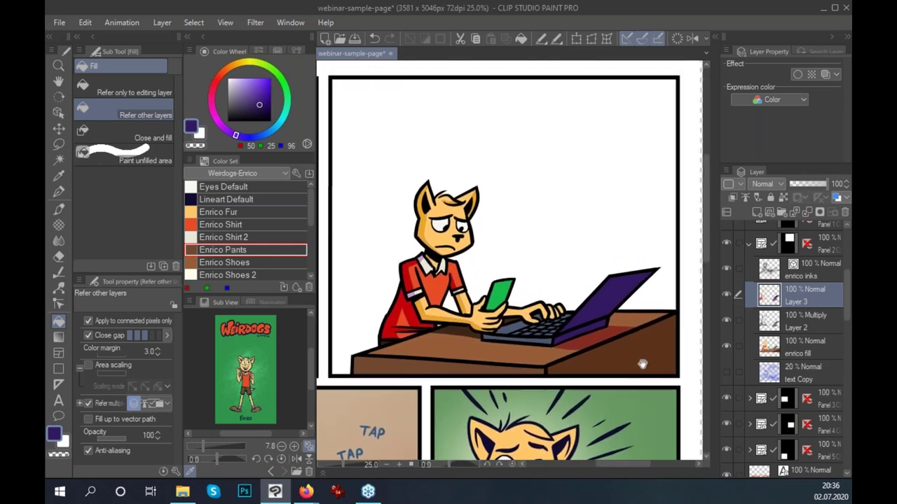
# Delete the separate Multiply Layer 2 from the layer stack.
pyautogui.click(817, 322)
pyautogui.press('Delete')
pyautogui.press('Escape')
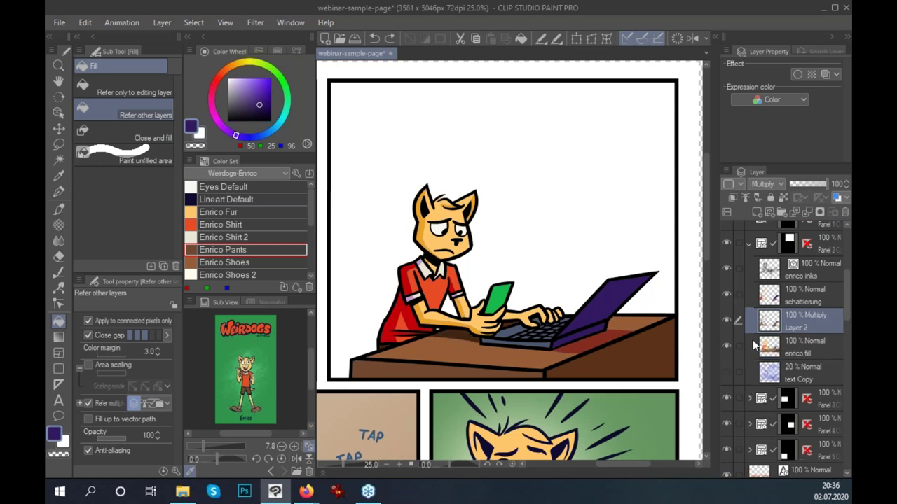
pyautogui.press('p')
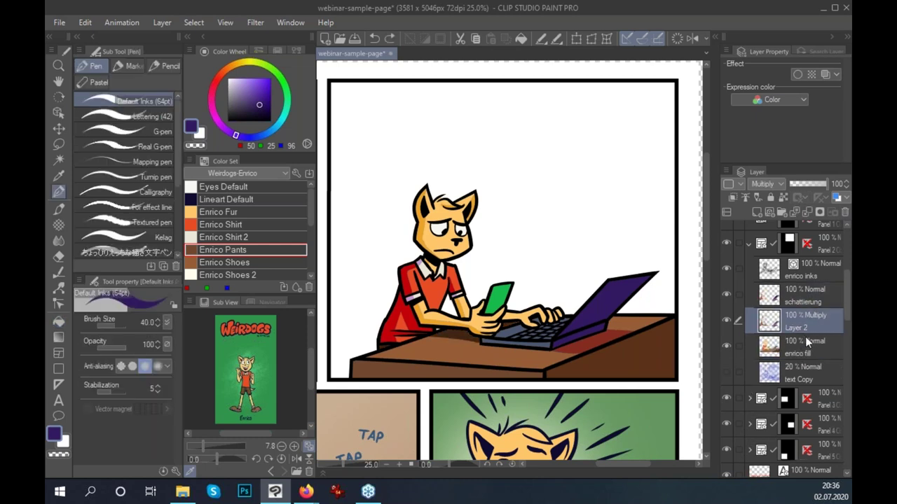
pyautogui.press('Delete')
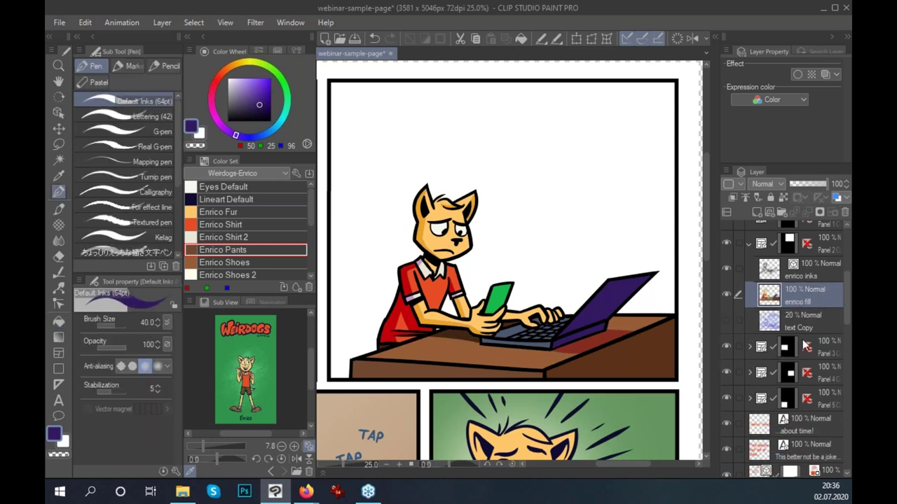
pyautogui.write('schattierung')
pyautogui.press('b')
pyautogui.press('p')
# Sample the desk's dark red, switch to Fill Refer other layers, and recentre the laptop panel.
pyautogui.keyDown('alt'); pyautogui.click(565, 345); pyautogui.keyUp('alt')
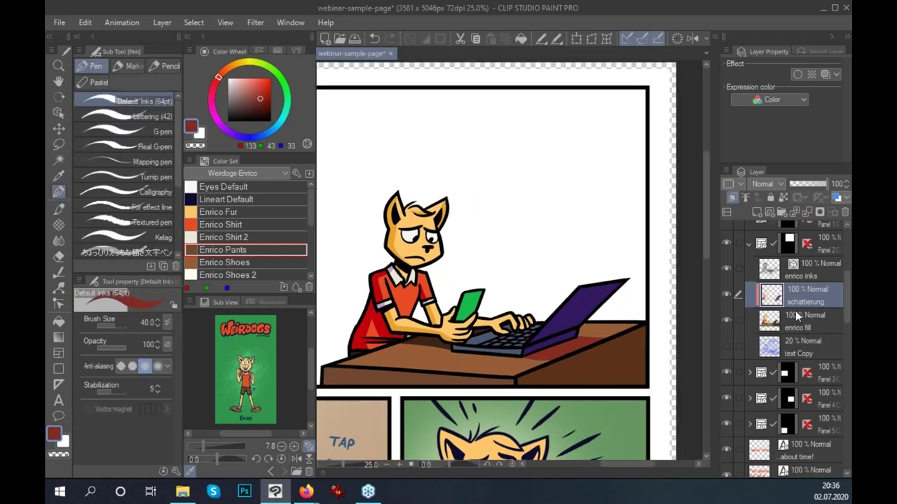
pyautogui.press('g')
pyautogui.press('g')
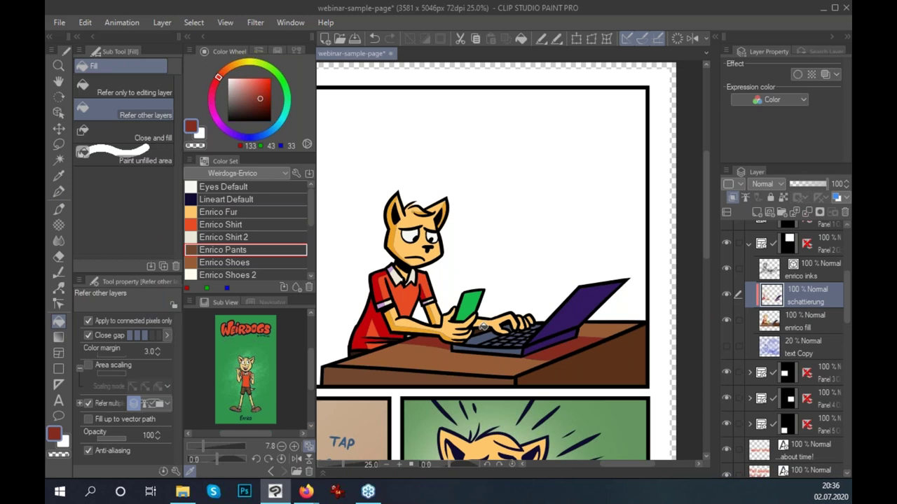
pyautogui.scroll(2, 620, 368)
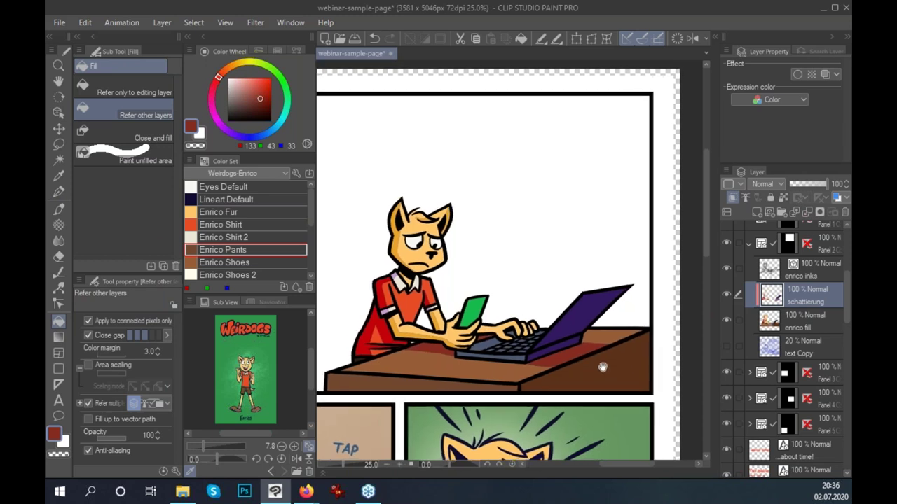
pyautogui.moveTo(600, 366); pyautogui.dragTo(632, 359)
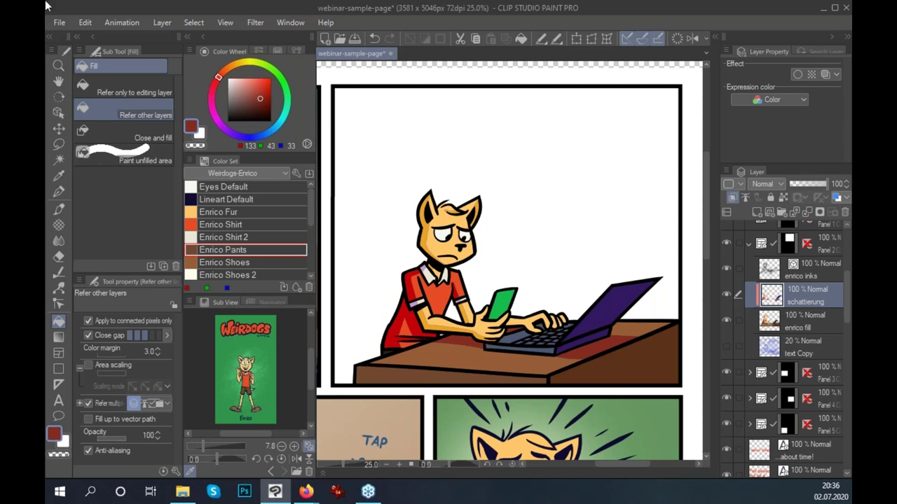
# Open weirdogs-02-p10 via File Explorer and zoom in on the laptop and bookshelf panel.
pyautogui.press('super+e')
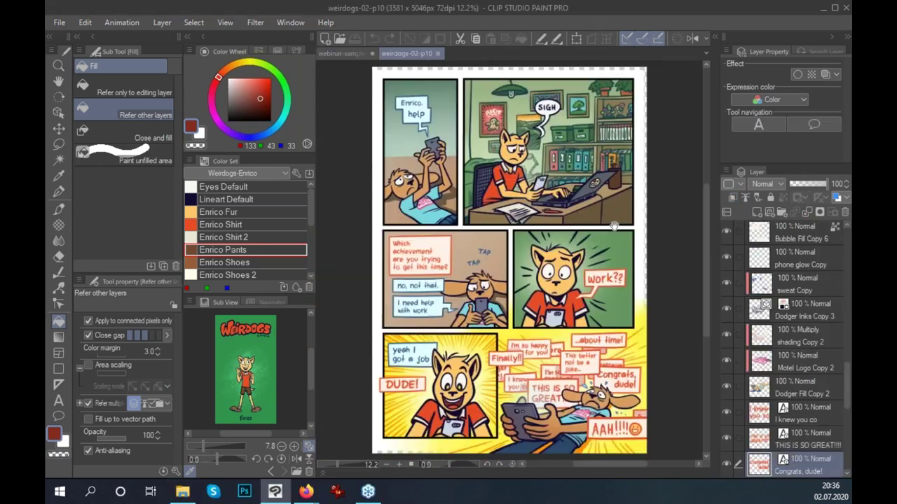
pyautogui.scroll(2, 581, 337)
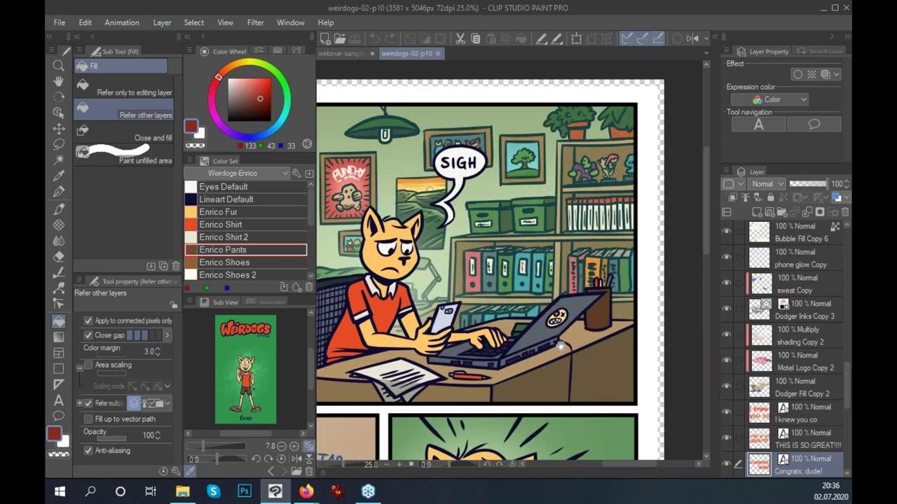
pyautogui.moveTo(650, 365); pyautogui.dragTo(671, 360)
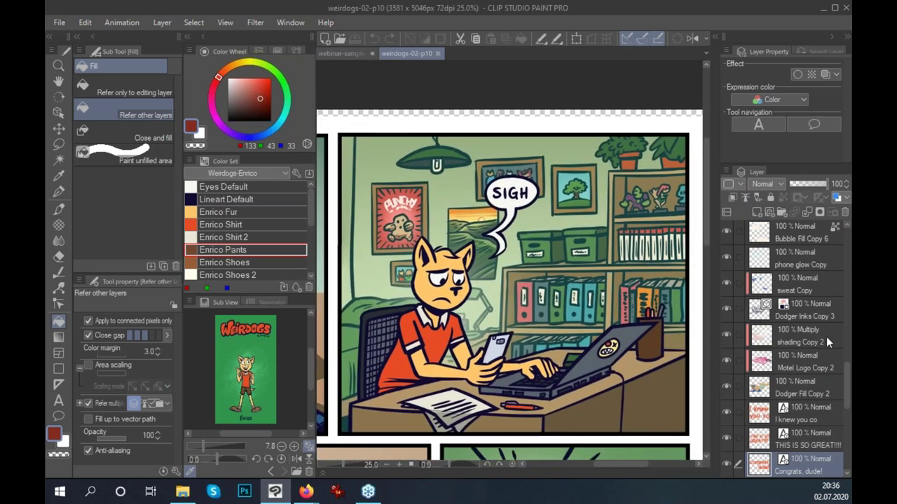
pyautogui.moveTo(848, 385); pyautogui.dragTo(841, 422)
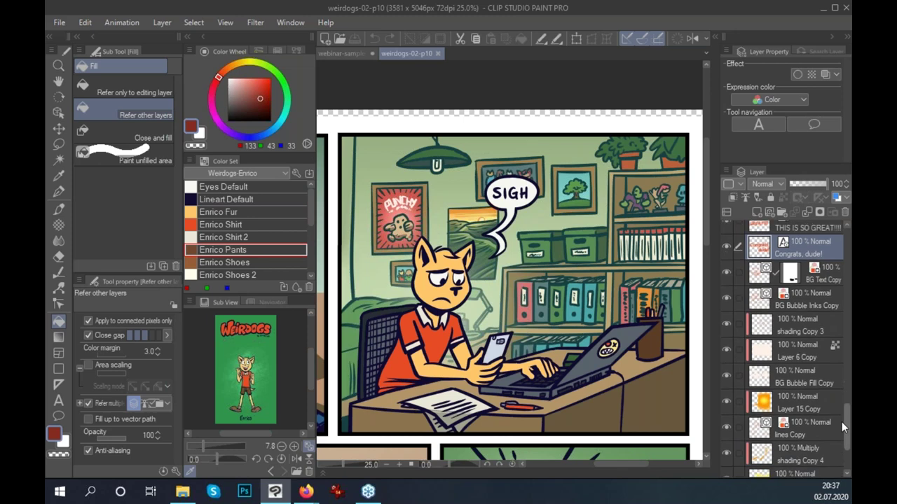
pyautogui.scroll(3, 654, 366)
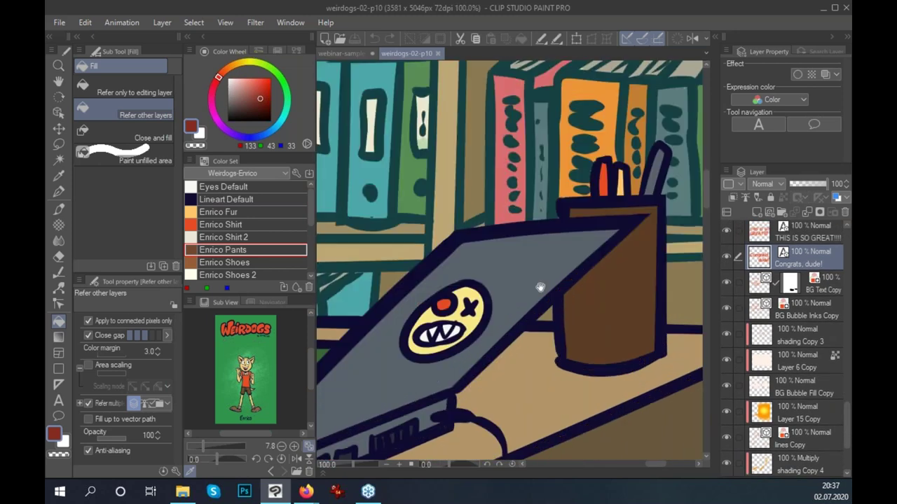
pyautogui.moveTo(458, 295); pyautogui.dragTo(562, 386)
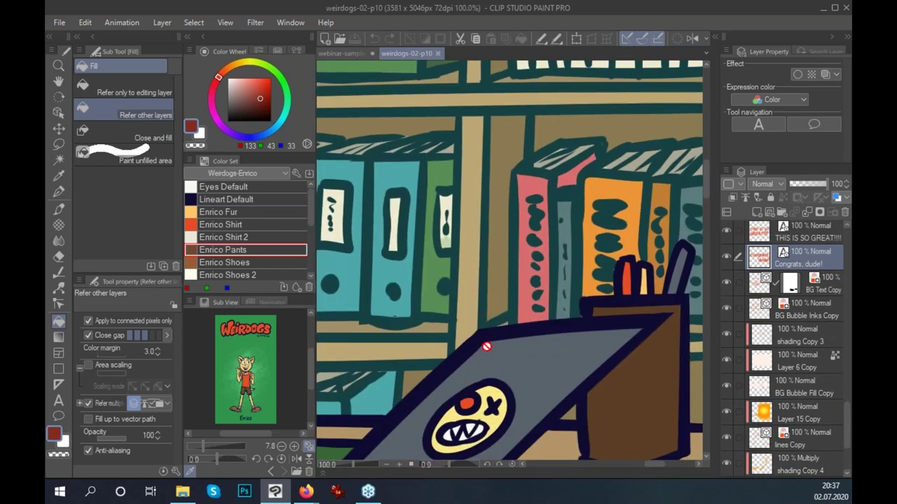
pyautogui.scroll(-1, 676, 344)
pyautogui.scroll(-1, 506, 376)
pyautogui.scroll(-1, 607, 372)
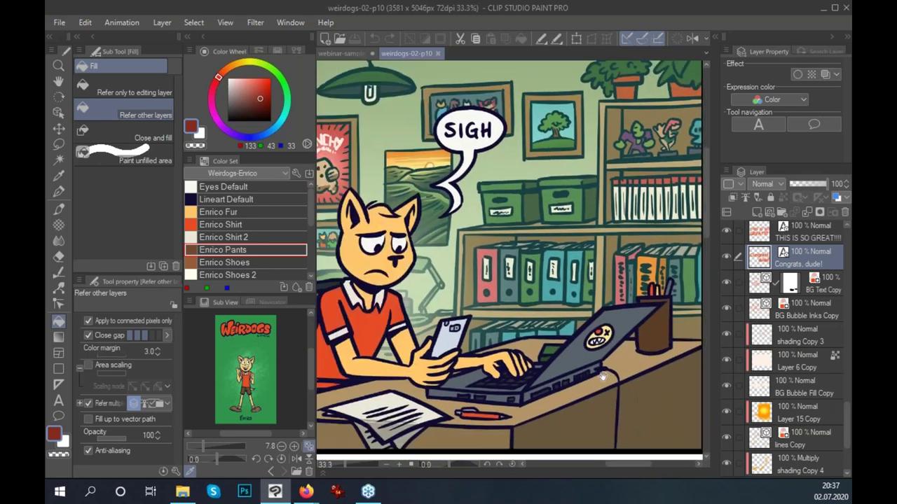
pyautogui.moveTo(619, 363); pyautogui.dragTo(599, 361)
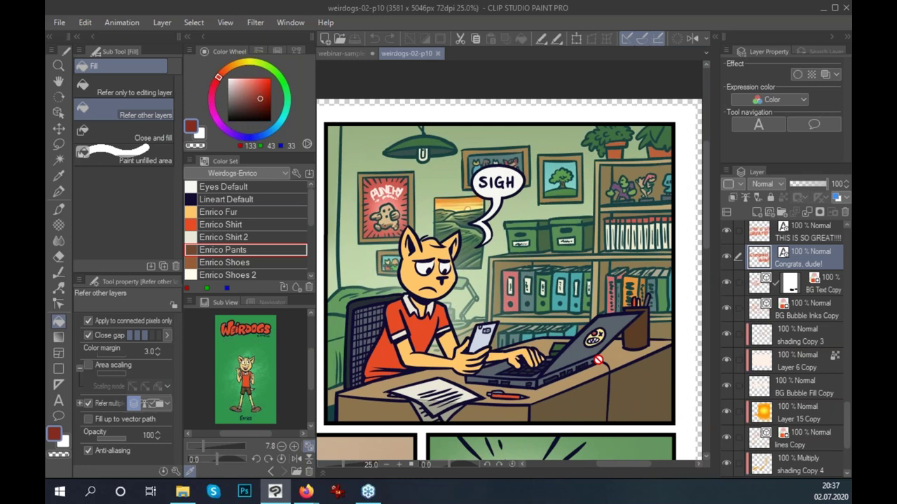
pyautogui.moveTo(842, 423)
pyautogui.mouseDown()
pyautogui.moveTo(850, 306)
pyautogui.moveTo(841, 275)
pyautogui.moveTo(844, 310)
pyautogui.mouseUp()
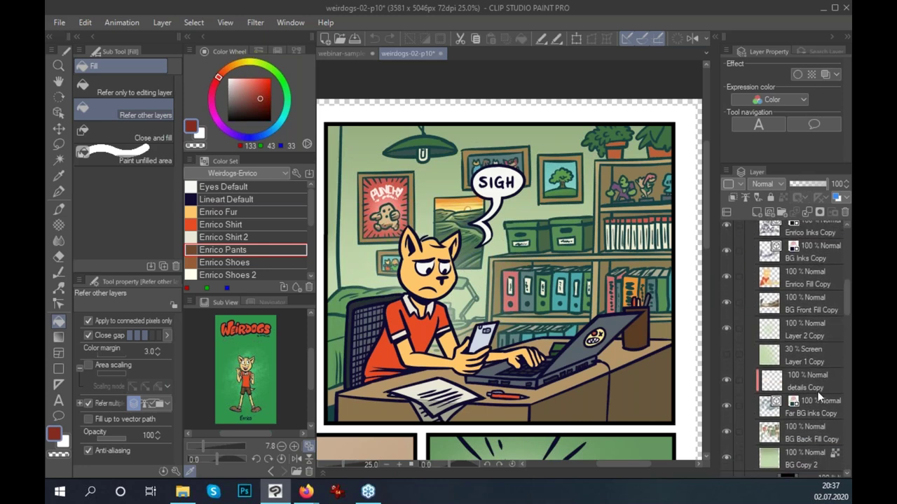
# Select the Far BG inks Copy layer and inspect its vector lines in the laptop panel.
pyautogui.click(819, 410)
pyautogui.click(58, 112)
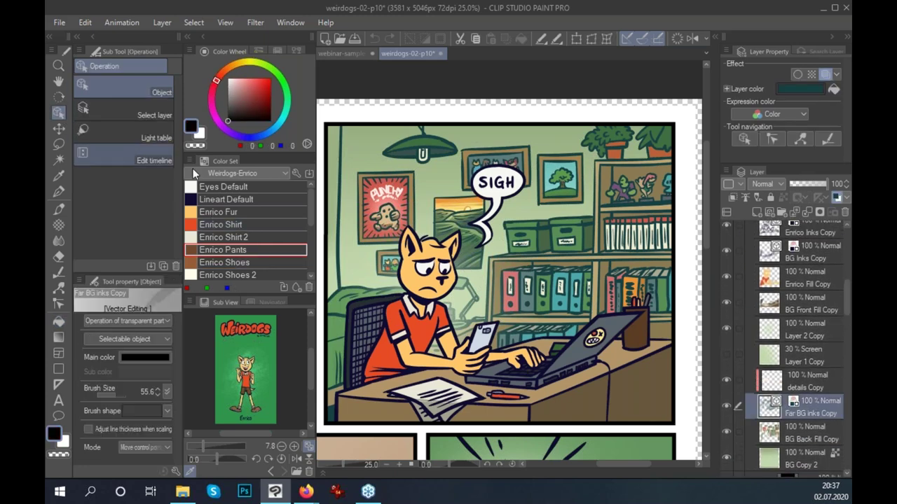
pyautogui.moveTo(333, 114); pyautogui.dragTo(685, 434)
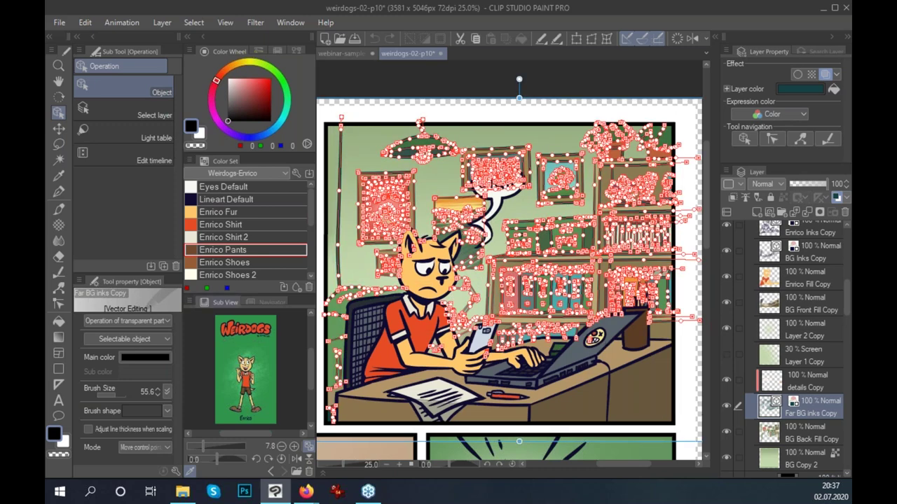
pyautogui.click(813, 413)
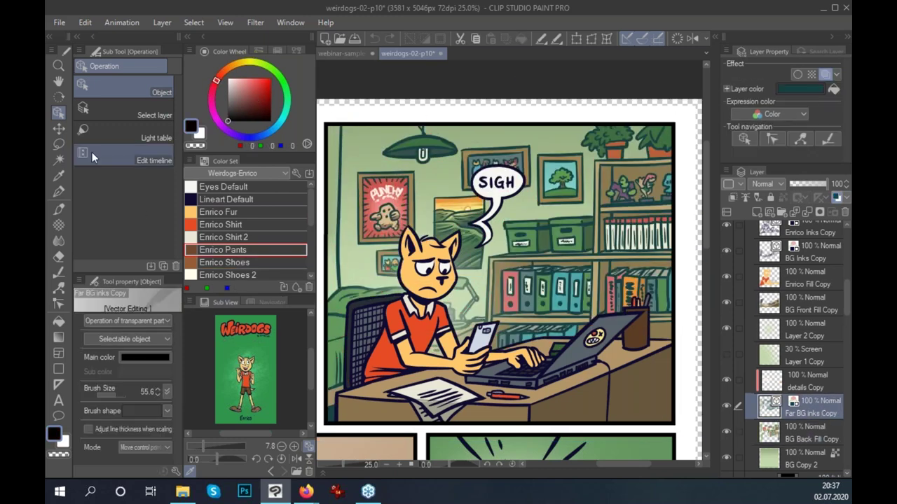
pyautogui.click(59, 193)
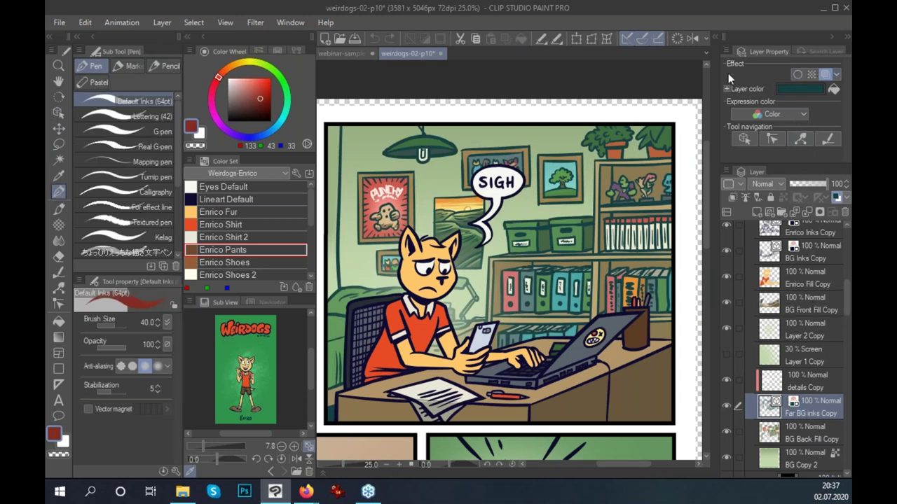
# Tint the far background line art with Layer Color, trying red before settling on dark green.
pyautogui.click(825, 75)
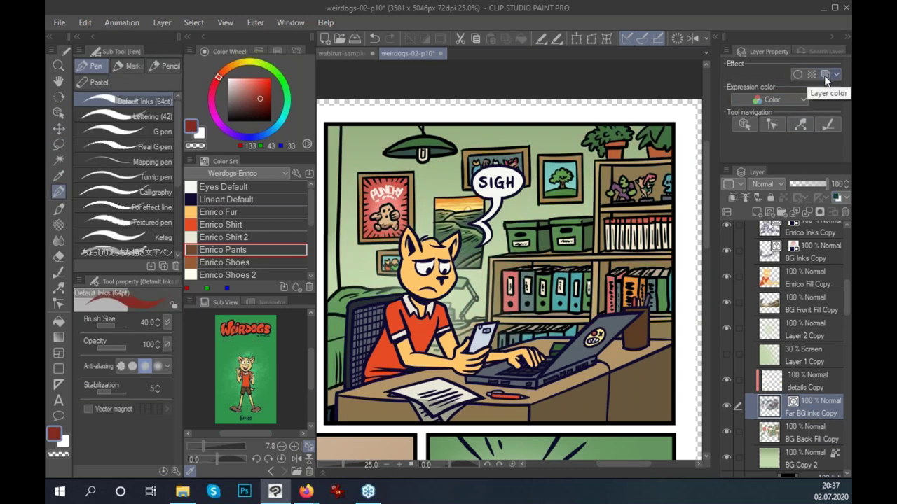
pyautogui.click(825, 75)
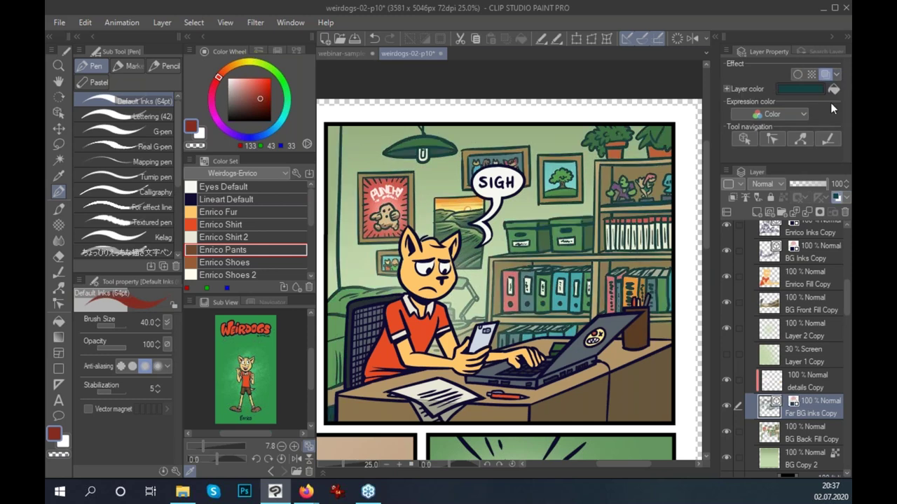
pyautogui.click(270, 85)
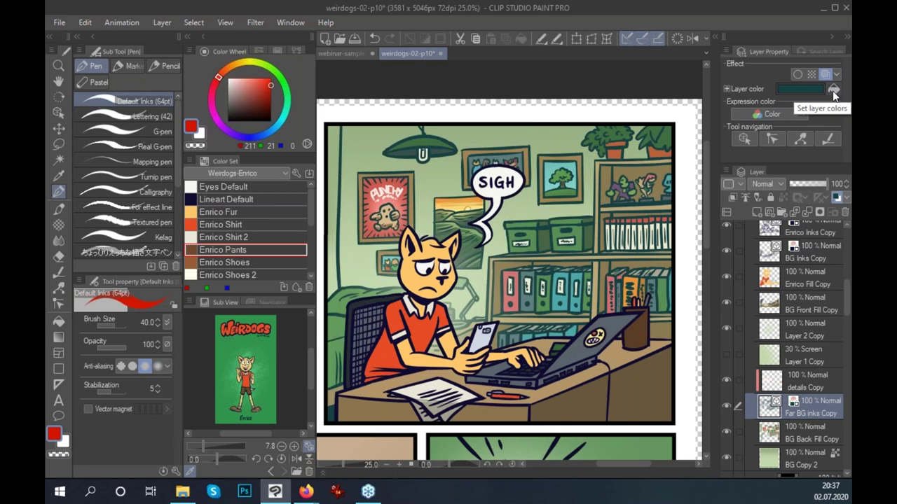
pyautogui.click(267, 88)
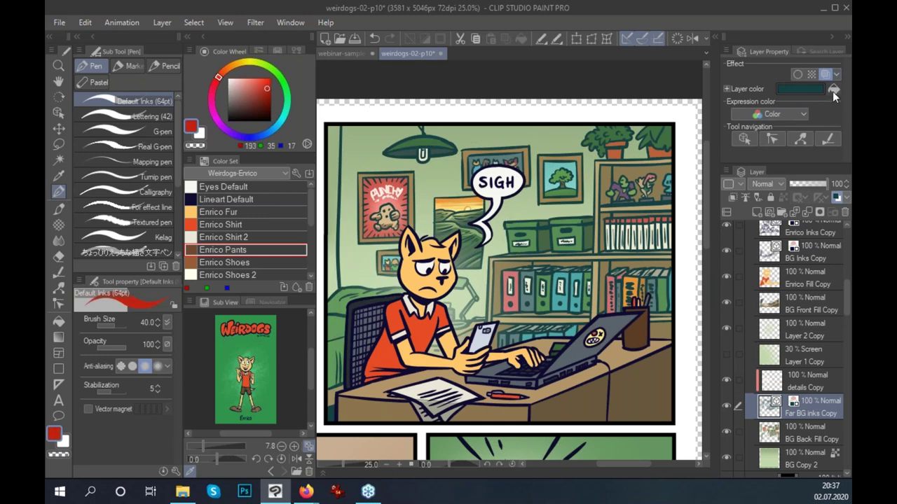
pyautogui.click(834, 89)
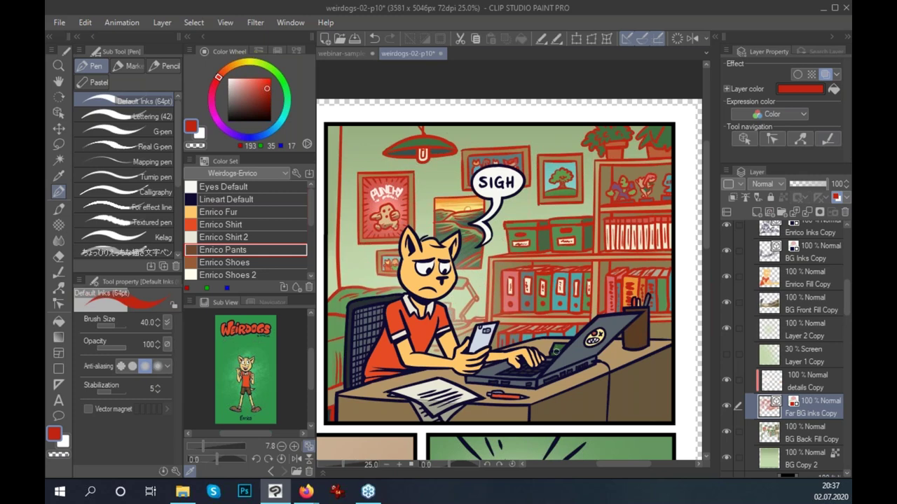
pyautogui.keyDown('alt'); pyautogui.click(557, 350); pyautogui.keyUp('alt')
pyautogui.click(834, 89)
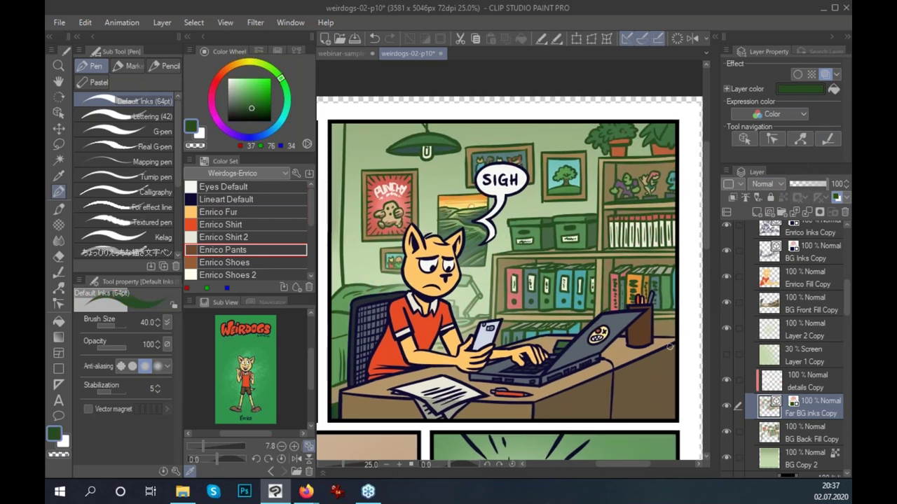
# Select Layer 2 Copy and make it visible.
pyautogui.moveTo(638, 377)
pyautogui.mouseDown()
pyautogui.moveTo(641, 386)
pyautogui.moveTo(672, 379)
pyautogui.moveTo(668, 394)
pyautogui.mouseUp()
pyautogui.scroll(-2, 805, 392)
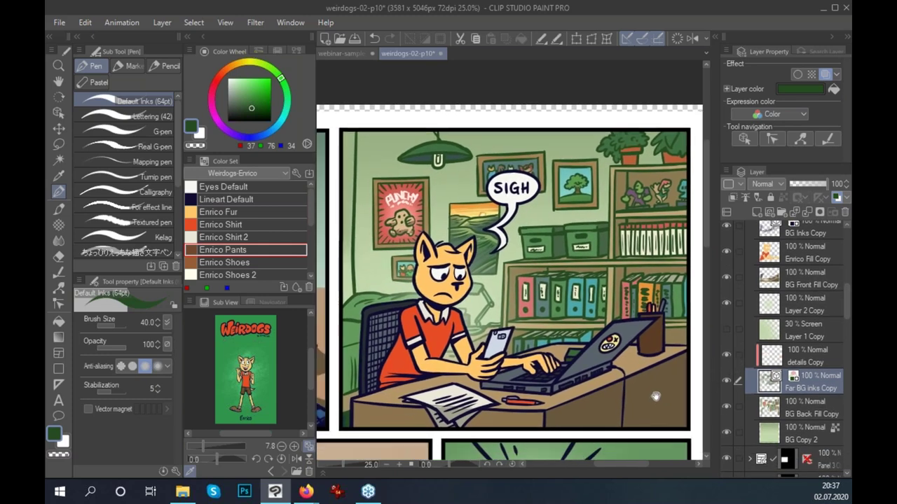
pyautogui.click(807, 309)
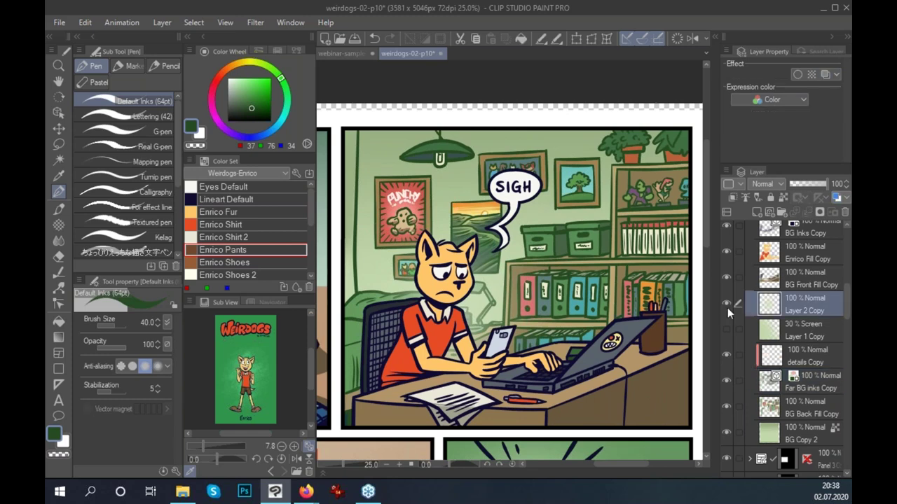
pyautogui.moveTo(603, 350); pyautogui.dragTo(676, 354)
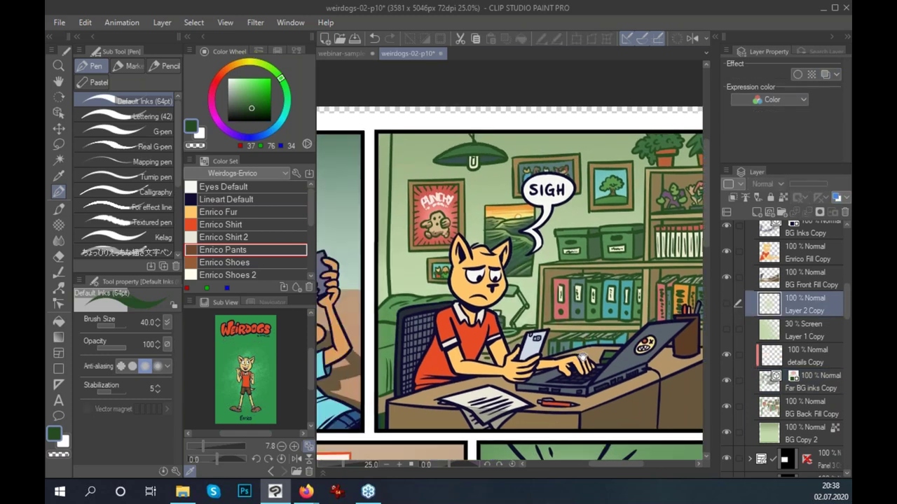
pyautogui.scroll(1, 603, 362)
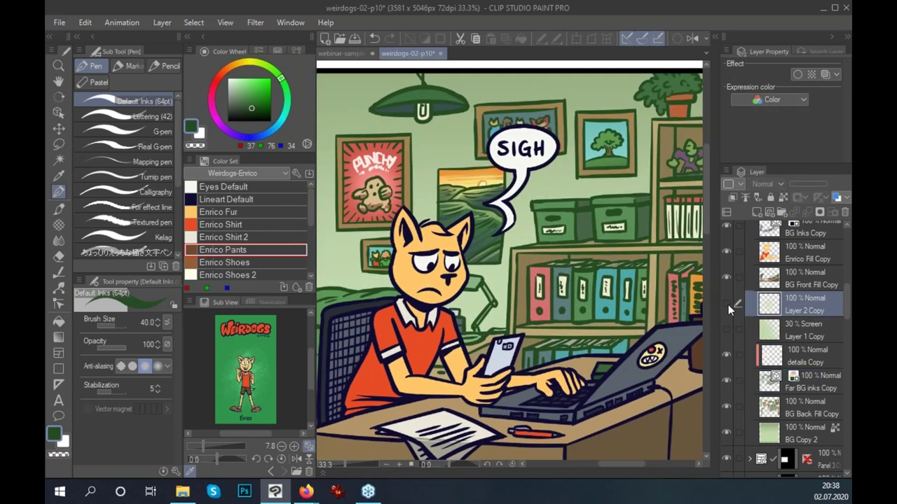
pyautogui.click(727, 304)
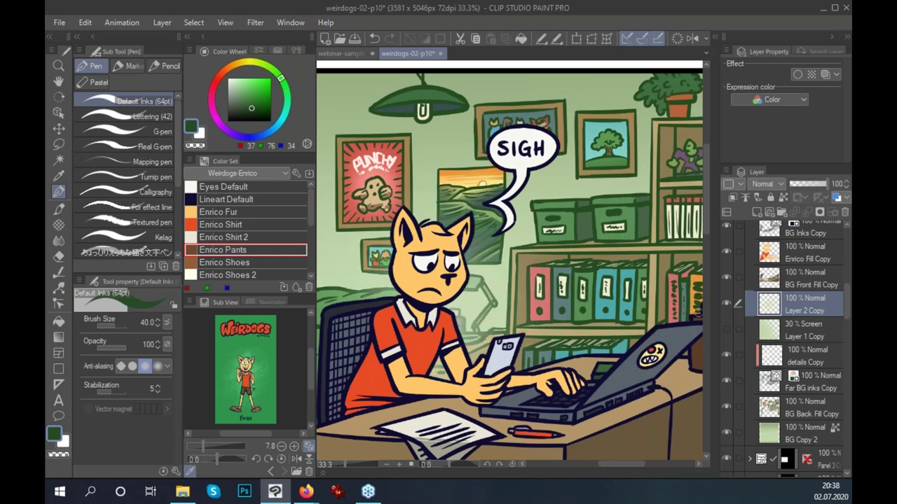
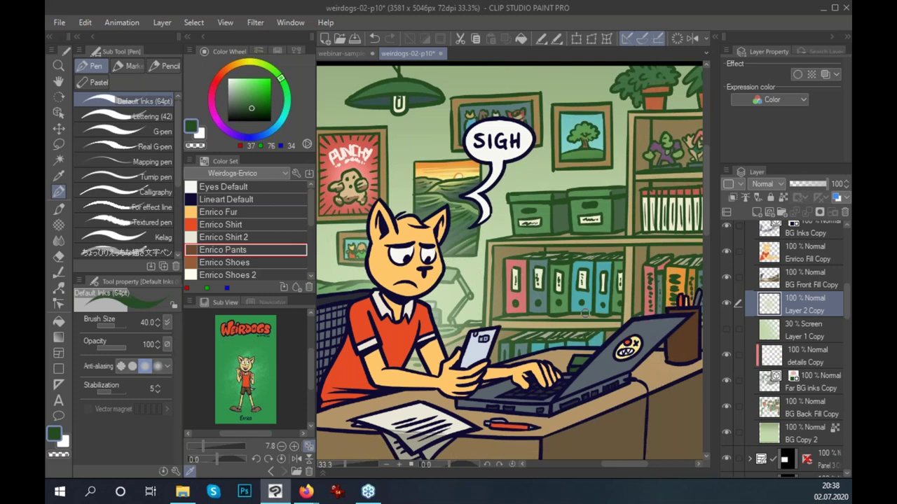
# Scroll through the finished Weirdogs page and fit the whole page in the window.
pyautogui.scroll(-1, 617, 335)
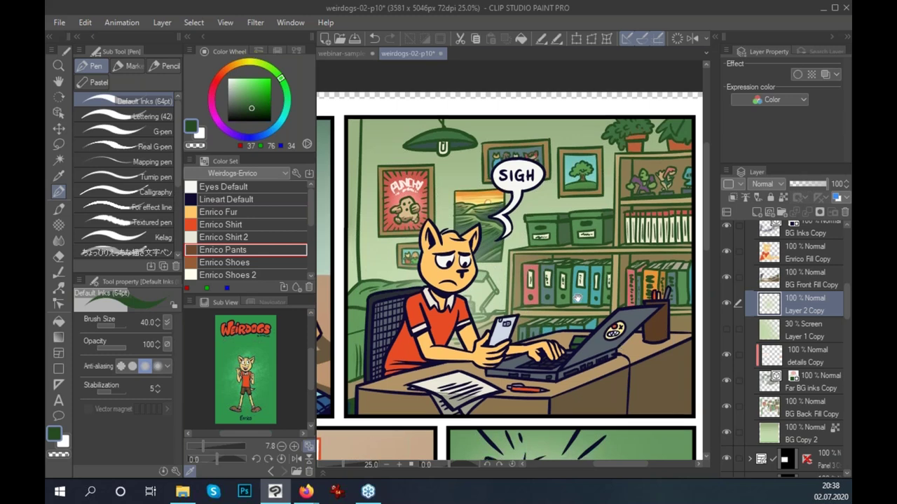
pyautogui.scroll(-2, 577, 300)
pyautogui.scroll(-1, 628, 298)
pyautogui.scroll(-1, 656, 305)
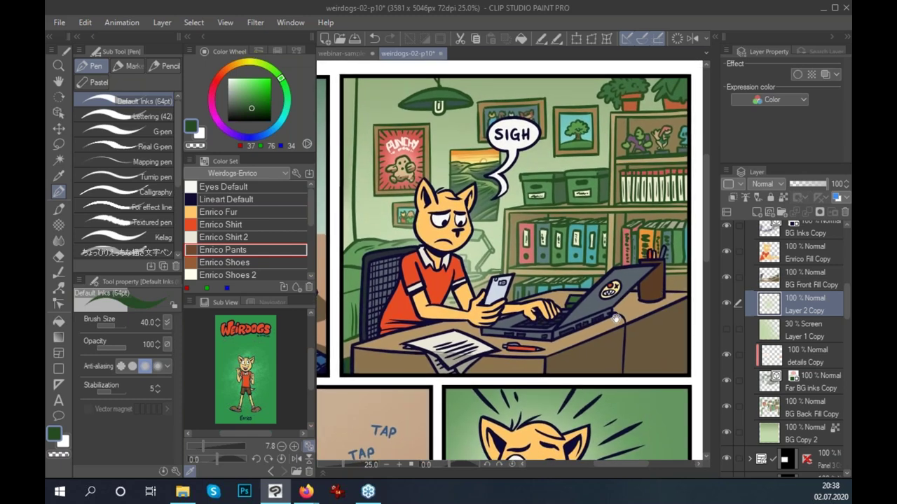
pyautogui.scroll(-2, 634, 315)
pyautogui.scroll(-1, 634, 314)
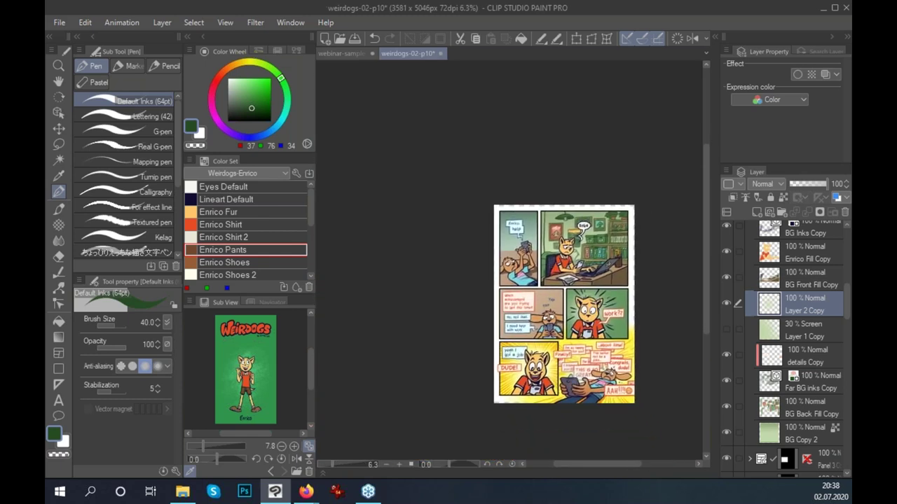
pyautogui.scroll(1, 613, 329)
pyautogui.hotkey('ctrl', '0')
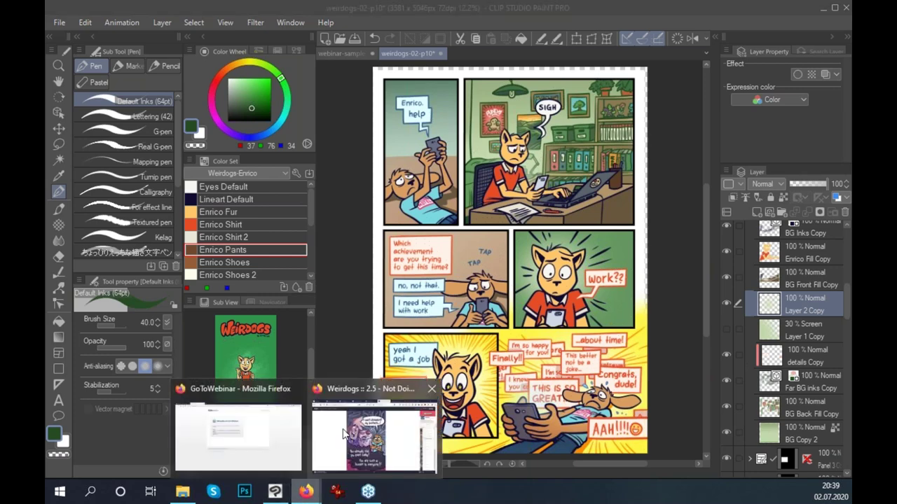
# Start a new Weirdogs episode from the Webtoon creator dashboard in Firefox.
pyautogui.click(348, 439)
pyautogui.click(420, 11)
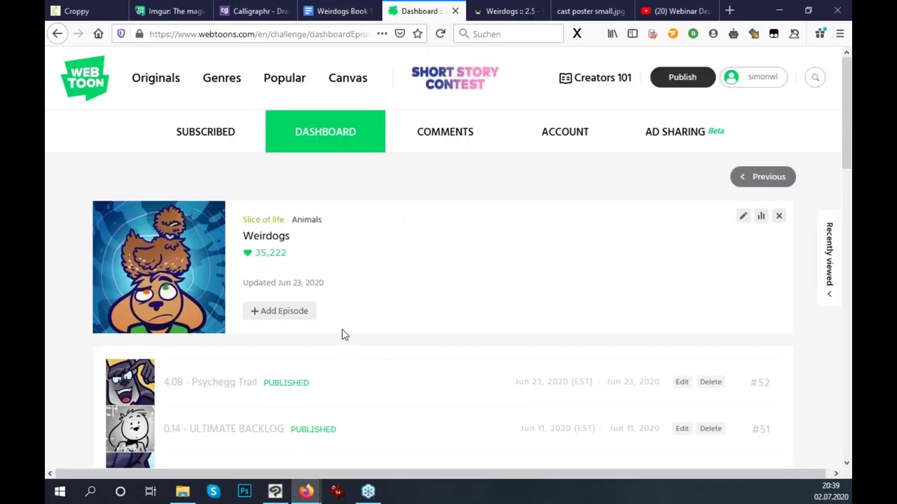
pyautogui.click(297, 316)
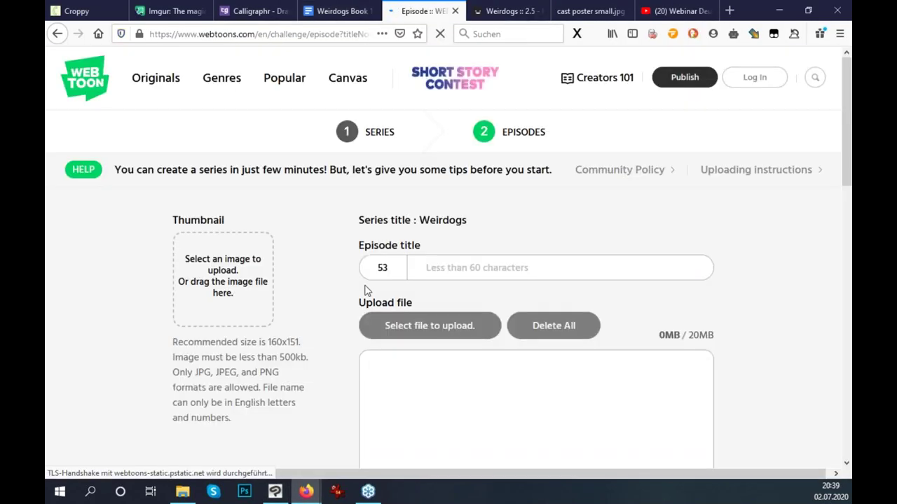
pyautogui.scroll(-2, 295, 305)
pyautogui.scroll(-3, 292, 297)
# Read the 800 px wide, 1280 px long image limit, then return to Clip Studio Paint.
pyautogui.scroll(2, 349, 344)
pyautogui.scroll(-3, 371, 412)
pyautogui.moveTo(360, 312)
pyautogui.mouseDown()
pyautogui.moveTo(616, 315)
pyautogui.moveTo(483, 311)
pyautogui.mouseUp()
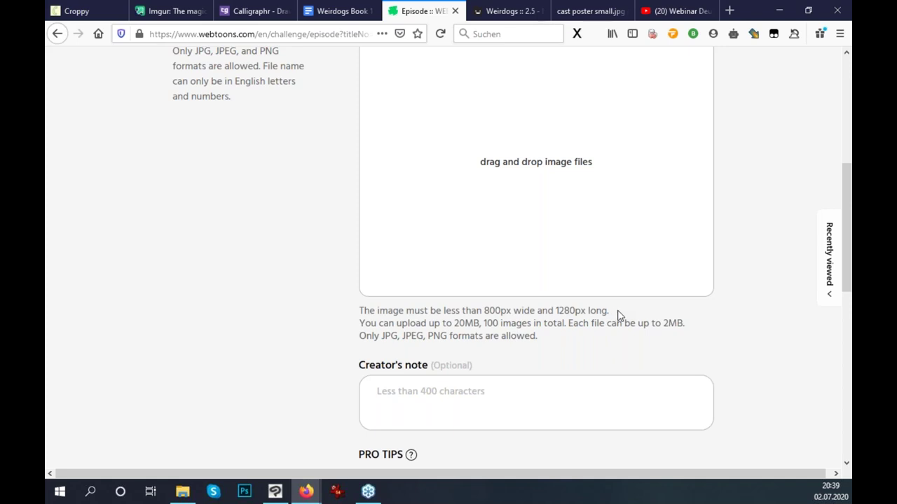
pyautogui.click(515, 337)
pyautogui.click(275, 491)
pyautogui.moveTo(408, 53)
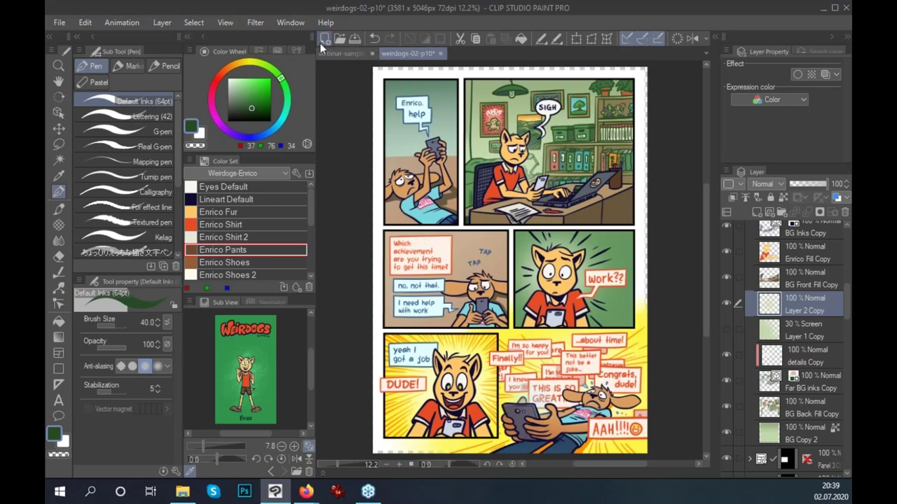
# Create a new 2400 x 50000 px Illustration canvas after rechecking Webtoon's size limits.
pyautogui.click(323, 39)
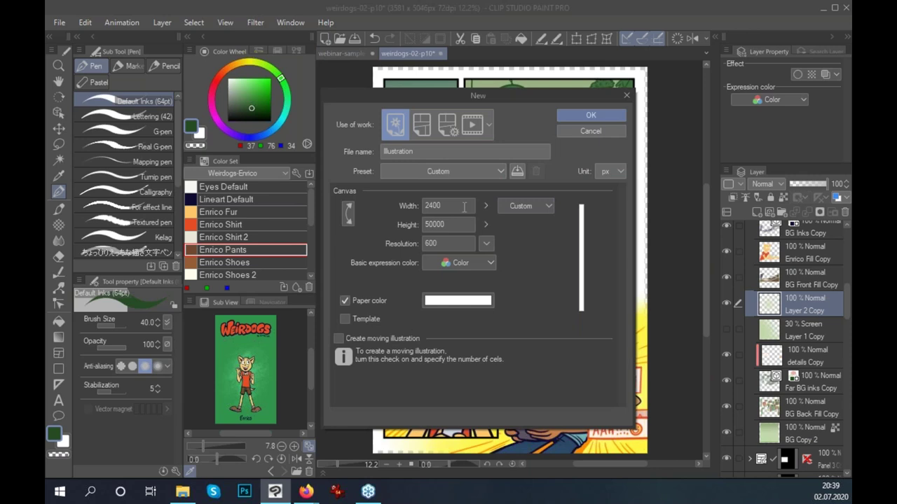
pyautogui.doubleClick(464, 207)
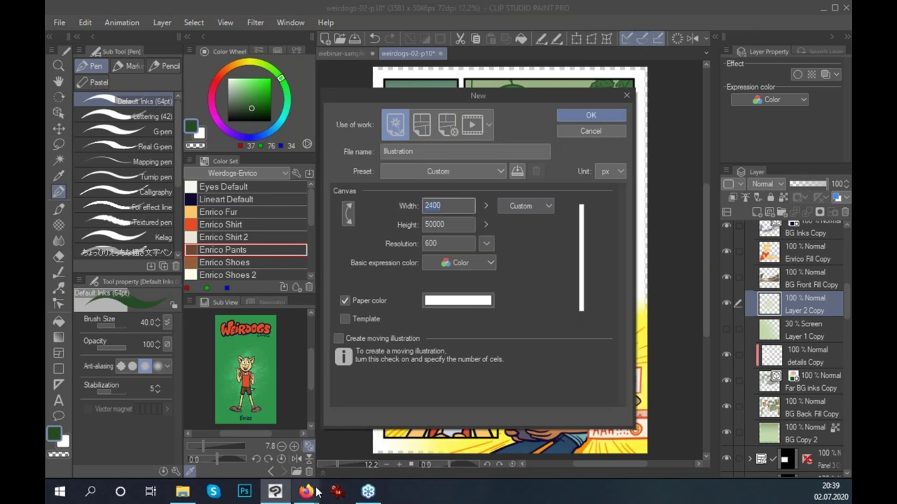
pyautogui.click(386, 433)
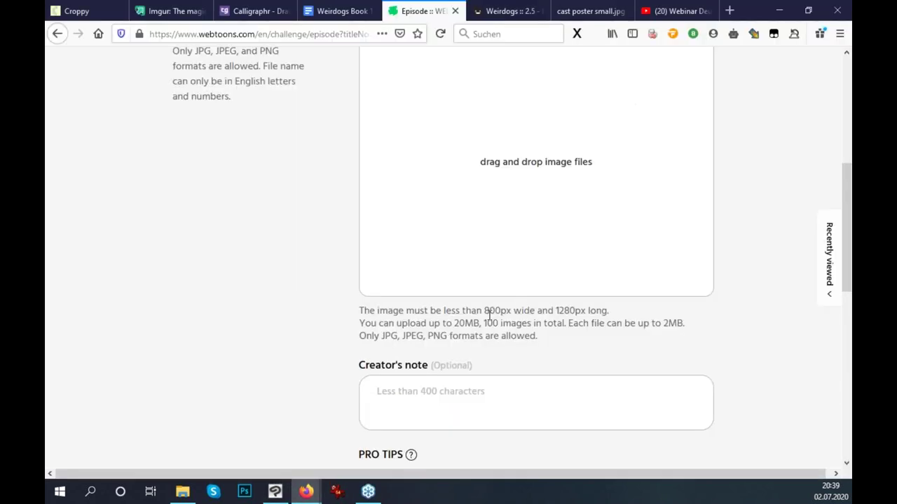
pyautogui.click(274, 491)
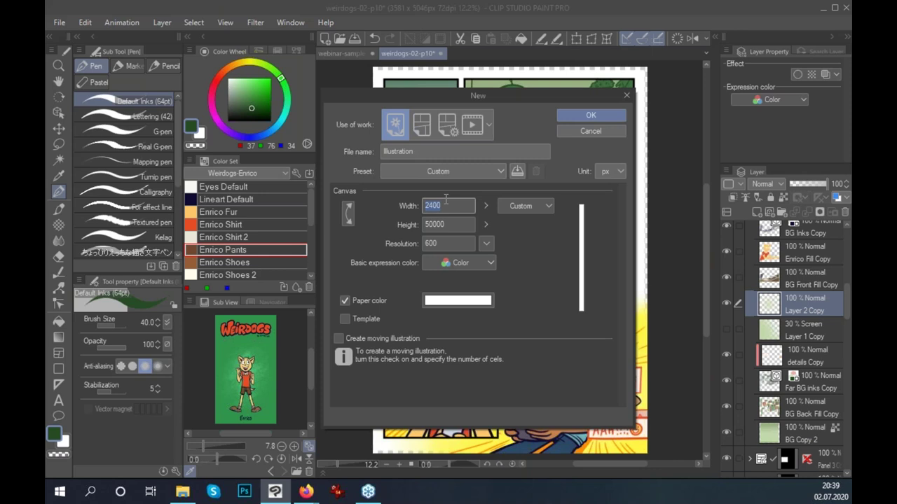
pyautogui.click(461, 205)
pyautogui.press('Tab')
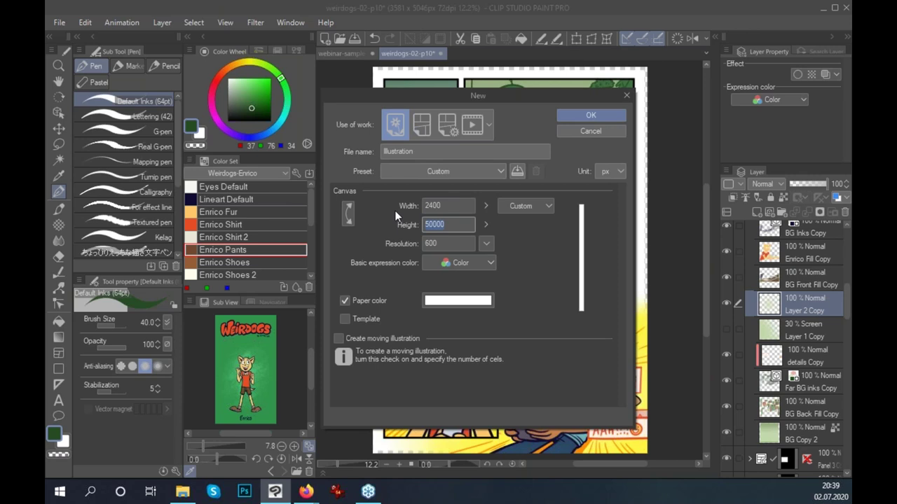
pyautogui.click(591, 114)
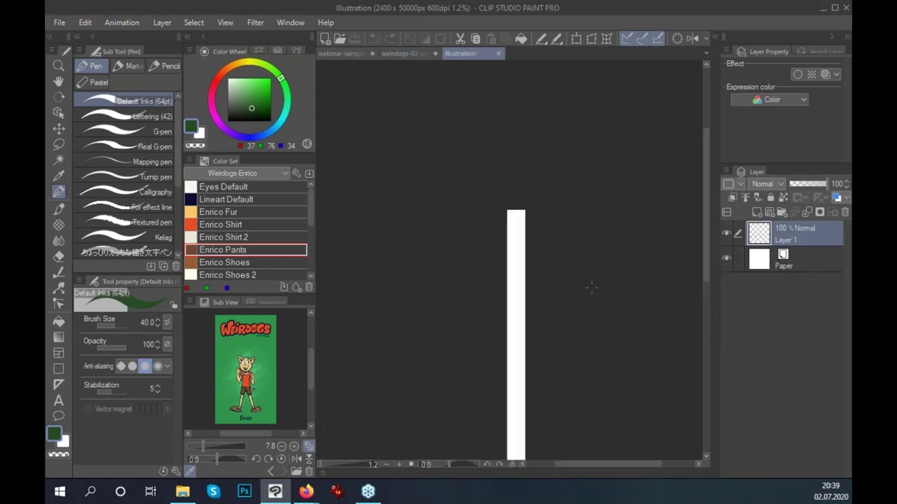
# Try pasting the Panel 1 frame folder into the Illustration canvas, then undo it.
pyautogui.scroll(3, 546, 244)
pyautogui.click(418, 56)
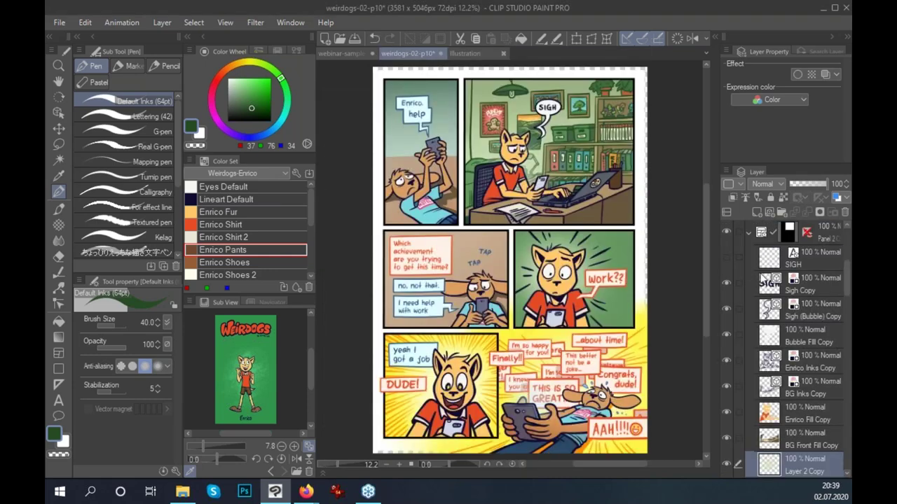
pyautogui.click(748, 346)
pyautogui.click(785, 322)
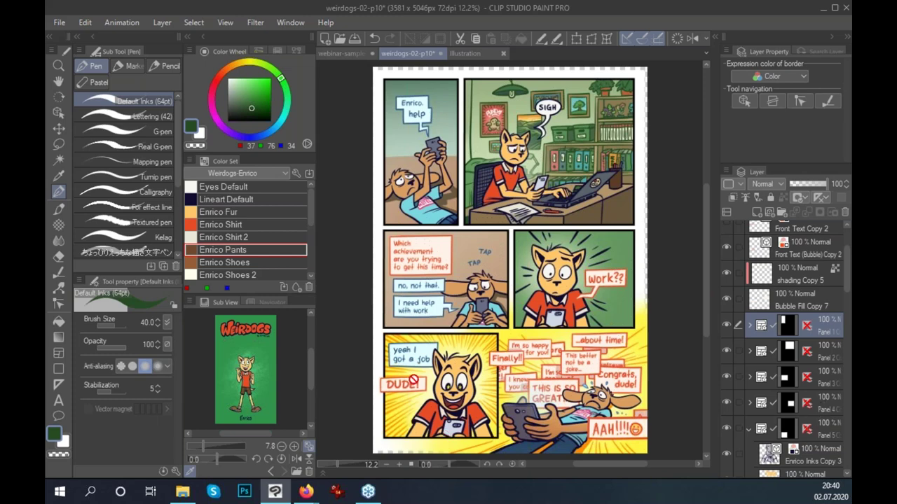
pyautogui.click(58, 81)
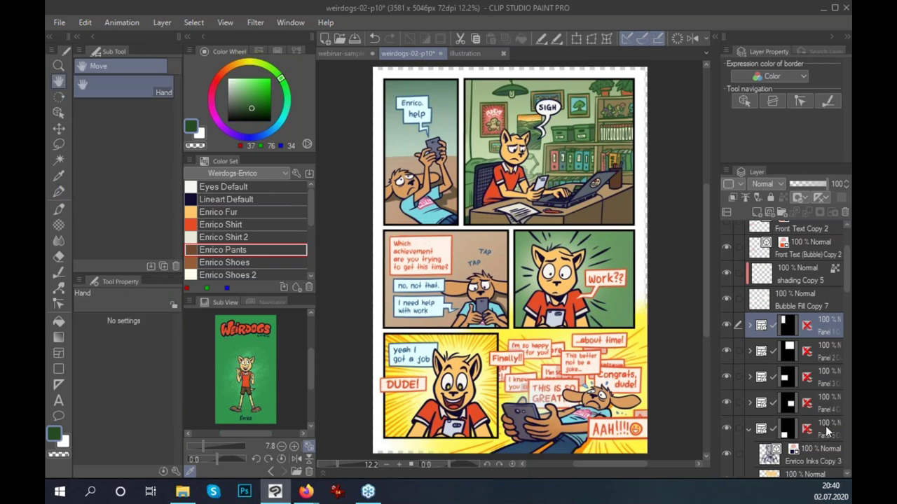
pyautogui.click(58, 112)
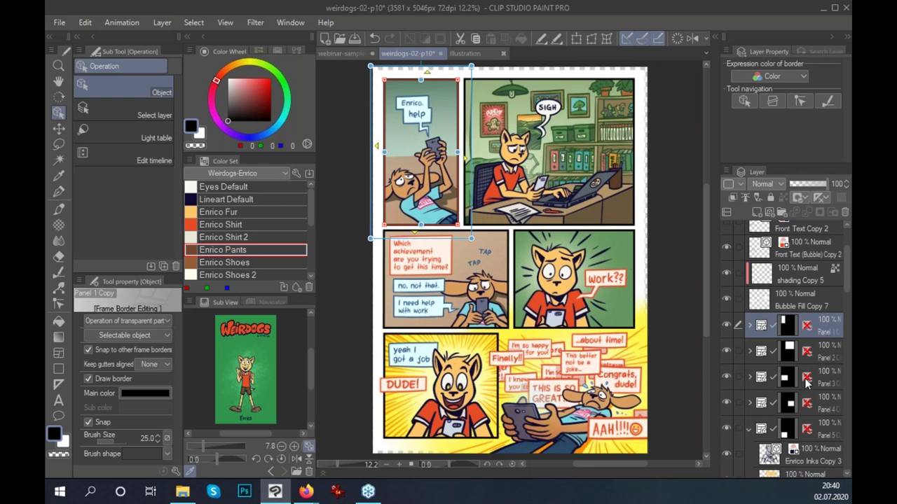
pyautogui.click(498, 50)
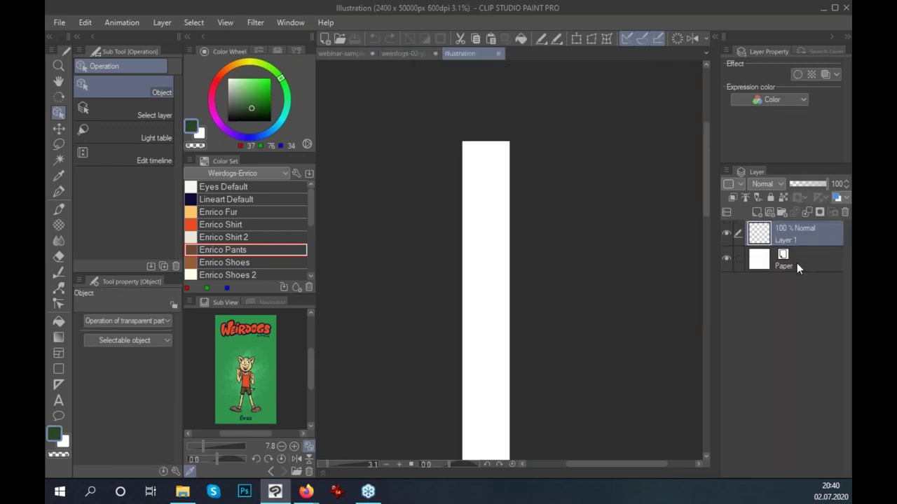
pyautogui.hotkey('ctrl', '+')
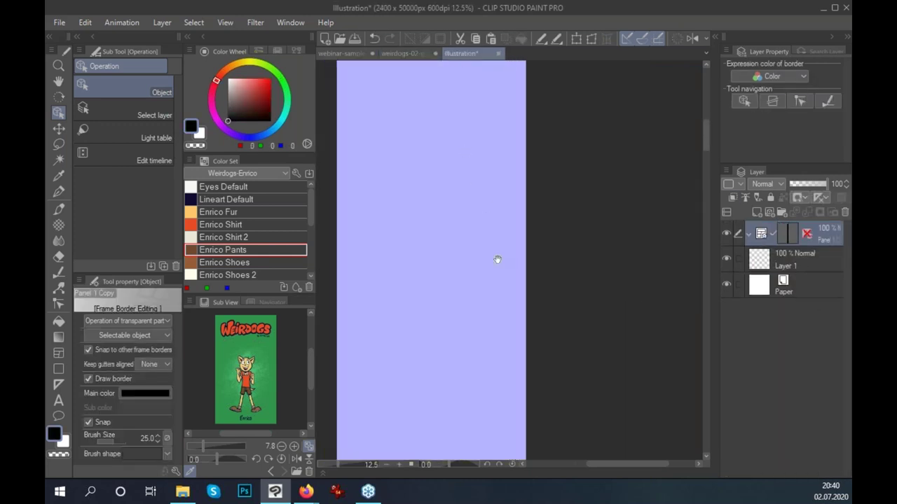
pyautogui.hotkey('ctrl', 'z')
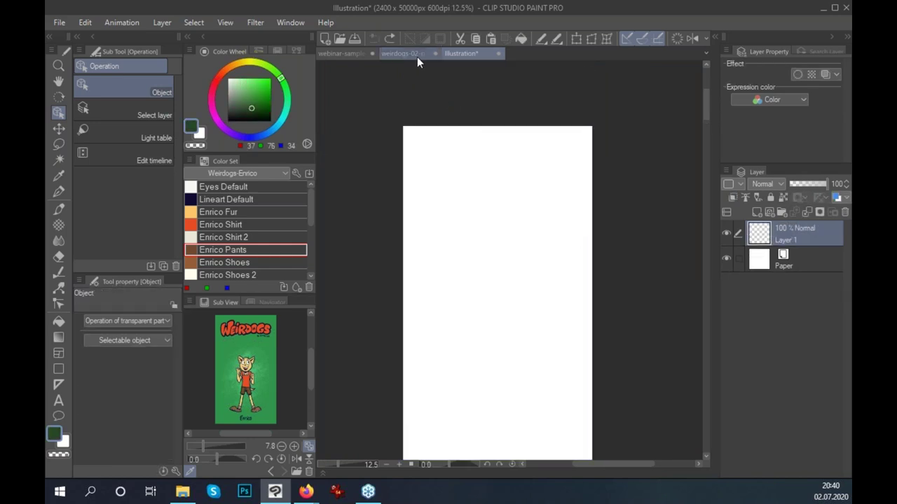
# Copy the Panel 1 to Panel 5 folders and paste them into the Illustration canvas.
pyautogui.click(419, 56)
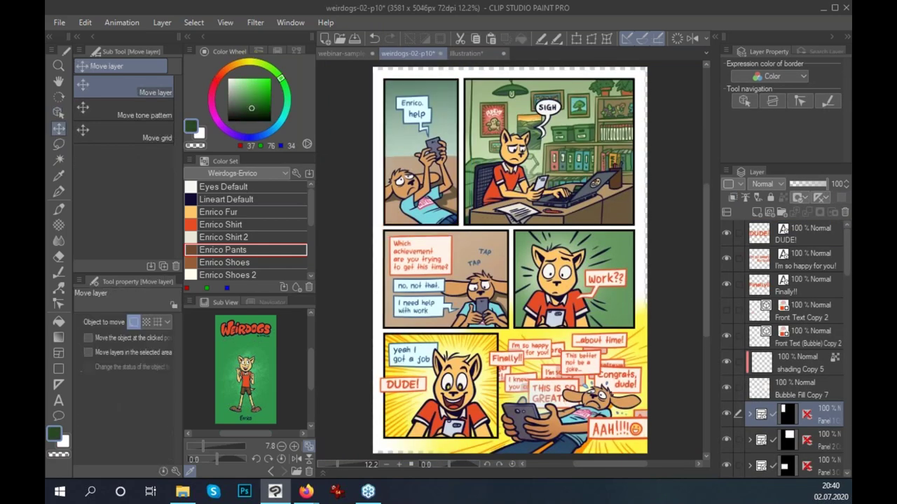
pyautogui.scroll(-1, 840, 284)
pyautogui.scroll(-3, 837, 294)
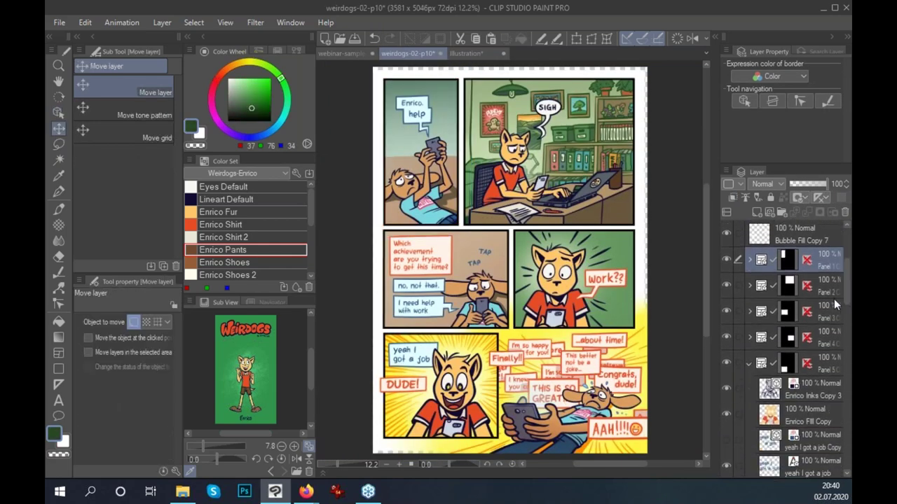
pyautogui.keyDown('shift'); pyautogui.click(827, 370); pyautogui.keyUp('shift')
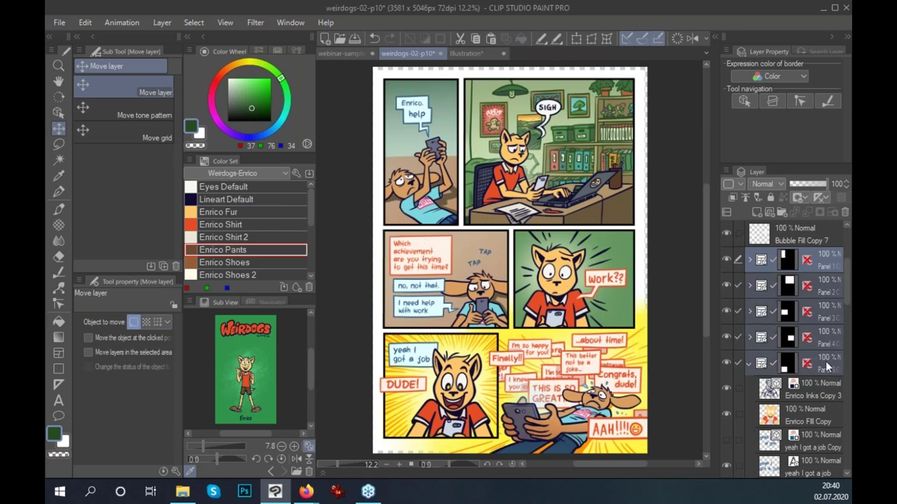
pyautogui.click(462, 53)
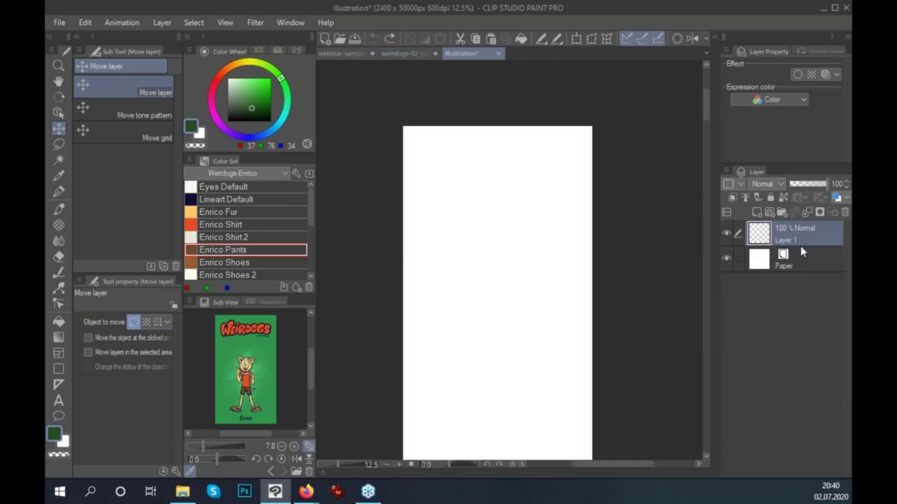
pyautogui.hotkey('ctrl', 'v')
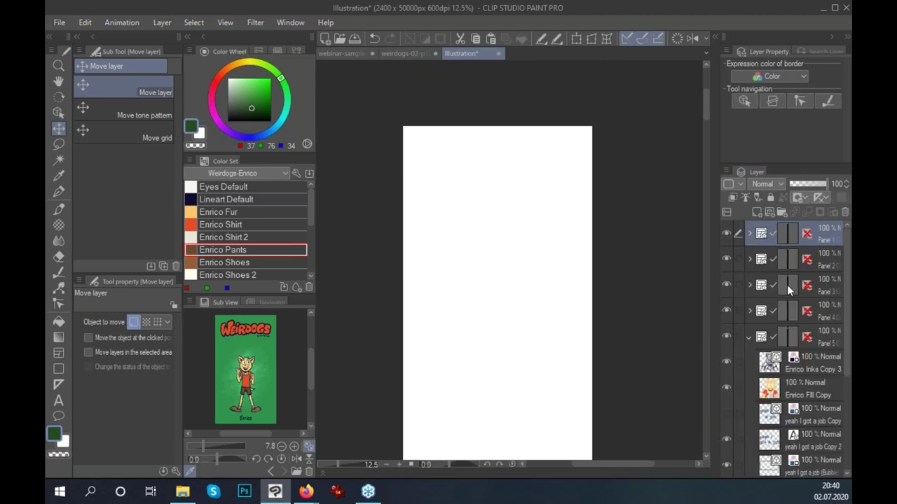
# Spread the five pasted panel folders down the tall canvas, shifting them slightly left.
pyautogui.click(830, 339)
pyautogui.keyDown('shift'); pyautogui.click(829, 261); pyautogui.keyUp('shift')
pyautogui.moveTo(630, 385); pyautogui.dragTo(586, 276)
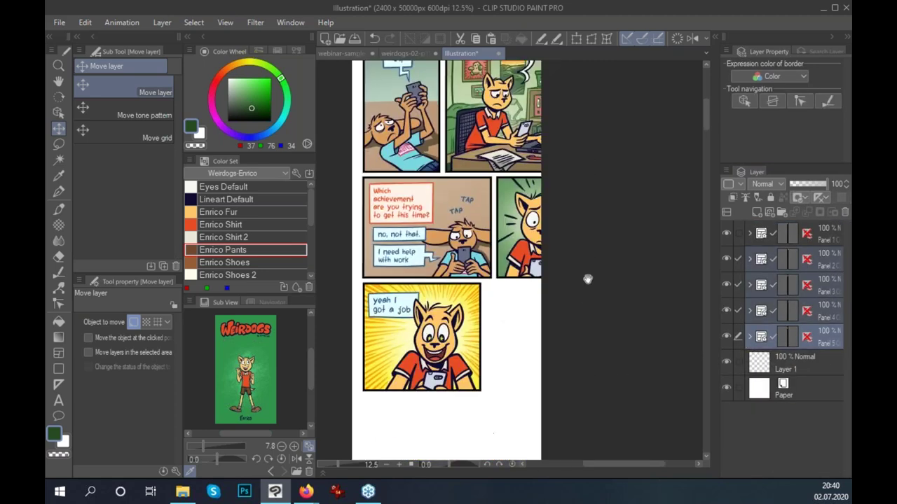
pyautogui.moveTo(483, 294); pyautogui.dragTo(443, 320)
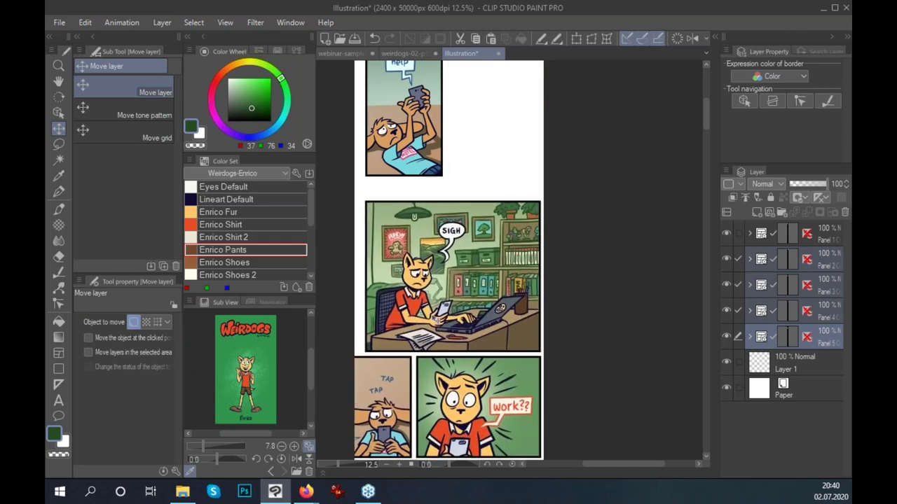
pyautogui.moveTo(440, 320); pyautogui.dragTo(429, 322)
pyautogui.moveTo(583, 348); pyautogui.dragTo(567, 184)
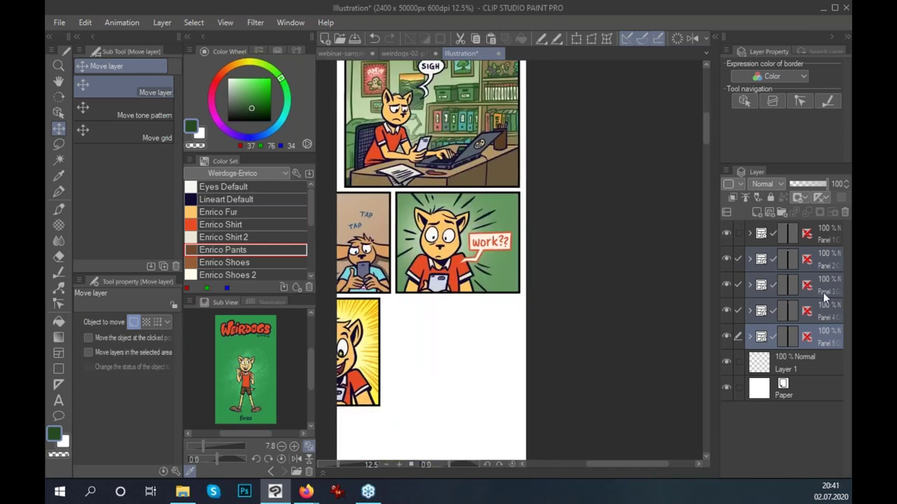
# Move Panels 3–5 further down and place the yellow job panel under the work?? panel.
pyautogui.click(805, 284)
pyautogui.keyDown('shift'); pyautogui.click(805, 336); pyautogui.keyUp('shift')
pyautogui.moveTo(521, 340)
pyautogui.mouseDown()
pyautogui.moveTo(567, 240)
pyautogui.moveTo(636, 270)
pyautogui.mouseUp()
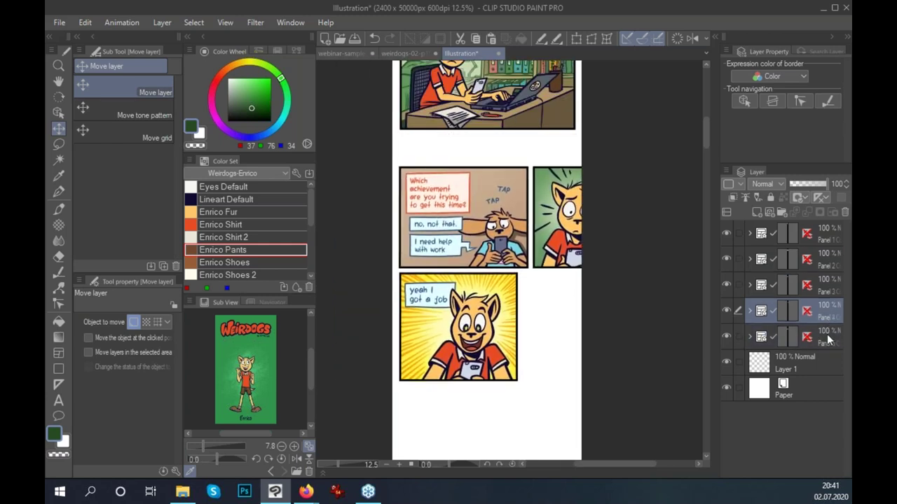
pyautogui.moveTo(570, 347); pyautogui.dragTo(591, 364)
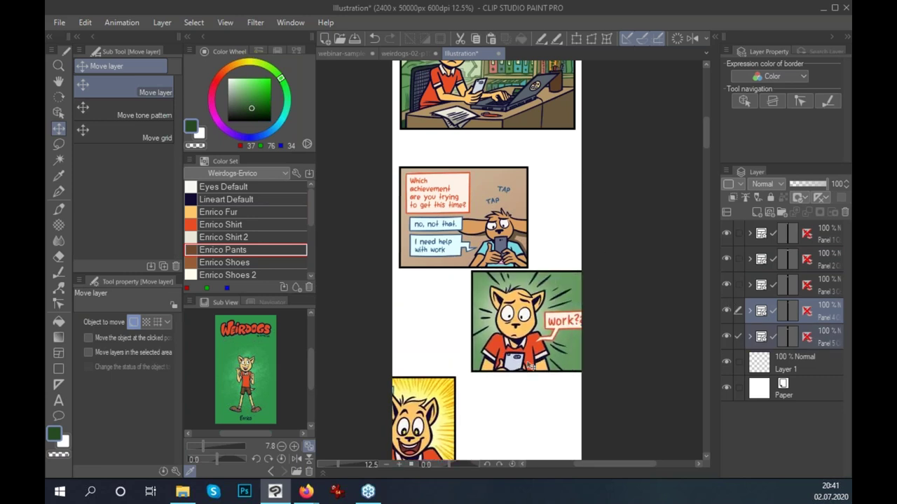
pyautogui.scroll(-1, 590, 364)
pyautogui.scroll(-4, 626, 339)
pyautogui.click(829, 338)
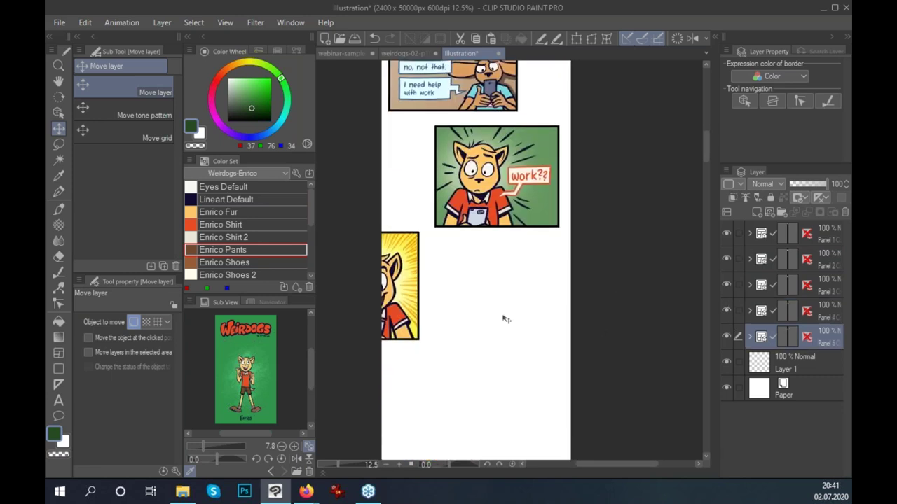
pyautogui.moveTo(528, 321)
pyautogui.mouseDown()
pyautogui.moveTo(513, 322)
pyautogui.moveTo(549, 298)
pyautogui.mouseUp()
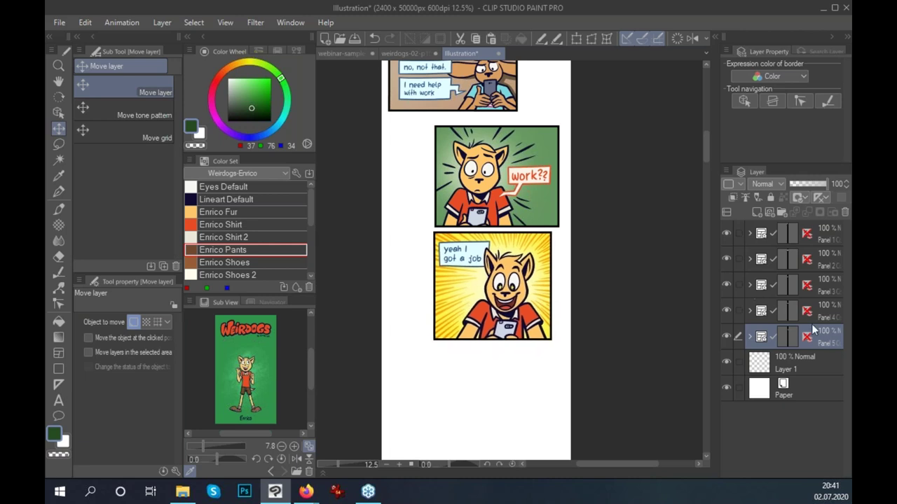
# Reposition Panels 4 and 5 together and nudge the yellow panel slightly right.
pyautogui.keyDown('ctrl'); pyautogui.click(830, 315); pyautogui.keyUp('ctrl')
pyautogui.moveTo(514, 290); pyautogui.dragTo(472, 351)
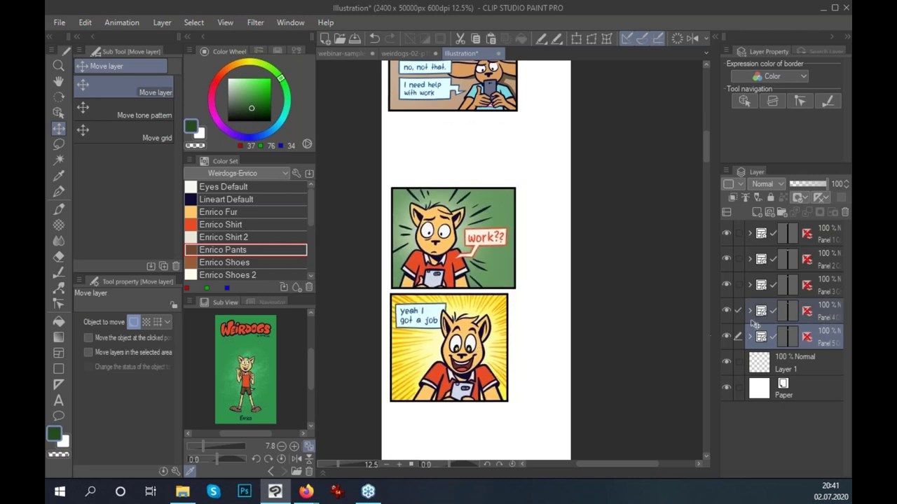
pyautogui.click(818, 338)
pyautogui.press('Right')
pyautogui.press('Right')
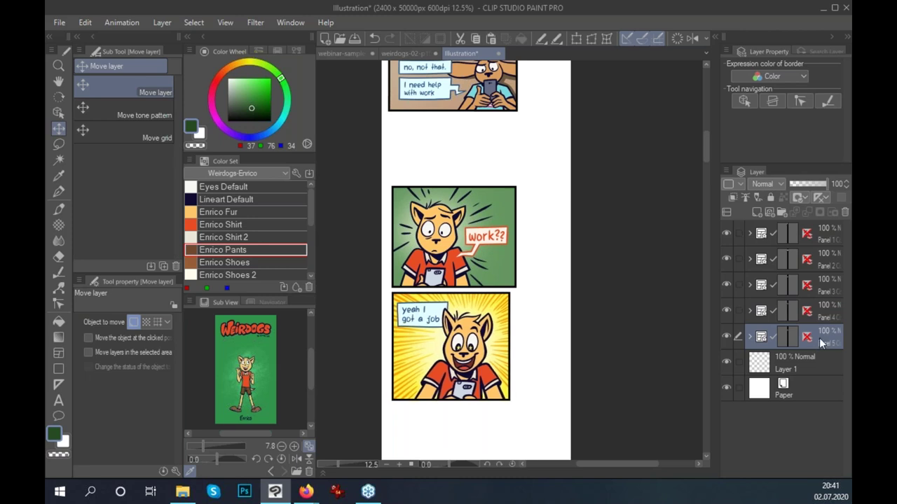
pyautogui.click(827, 311)
pyautogui.moveTo(626, 259); pyautogui.dragTo(621, 354)
pyautogui.moveTo(499, 185); pyautogui.dragTo(542, 222)
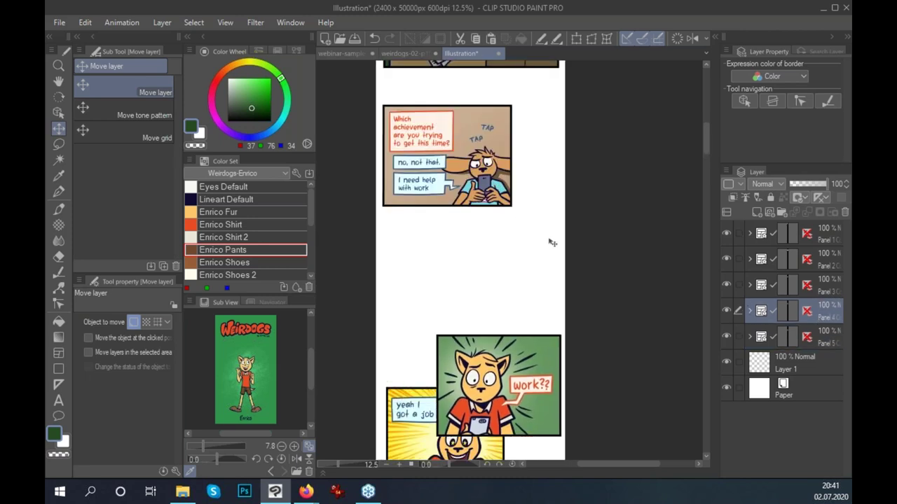
pyautogui.hotkey('ctrl', 'z')
# Move the TAP panel (Panel 3) right and down, then nudge Panels 4–5 left.
pyautogui.click(827, 291)
pyautogui.moveTo(491, 153); pyautogui.dragTo(542, 203)
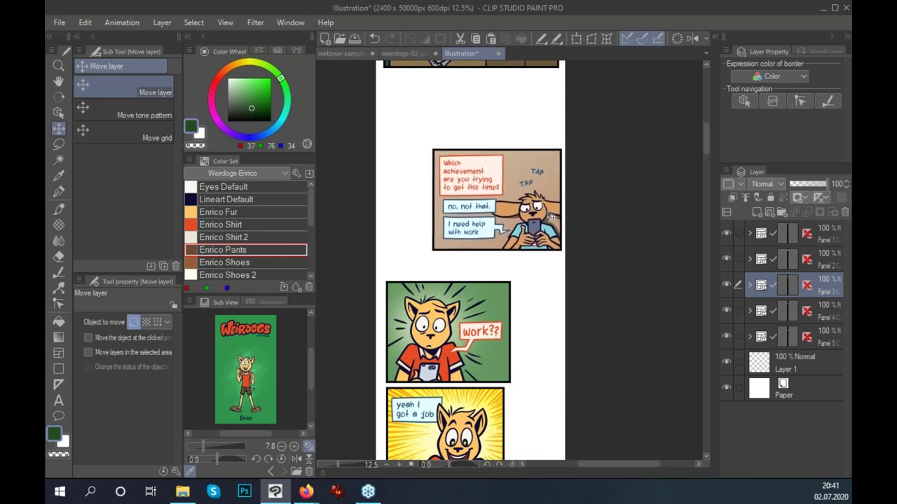
pyautogui.moveTo(542, 203); pyautogui.dragTo(540, 193)
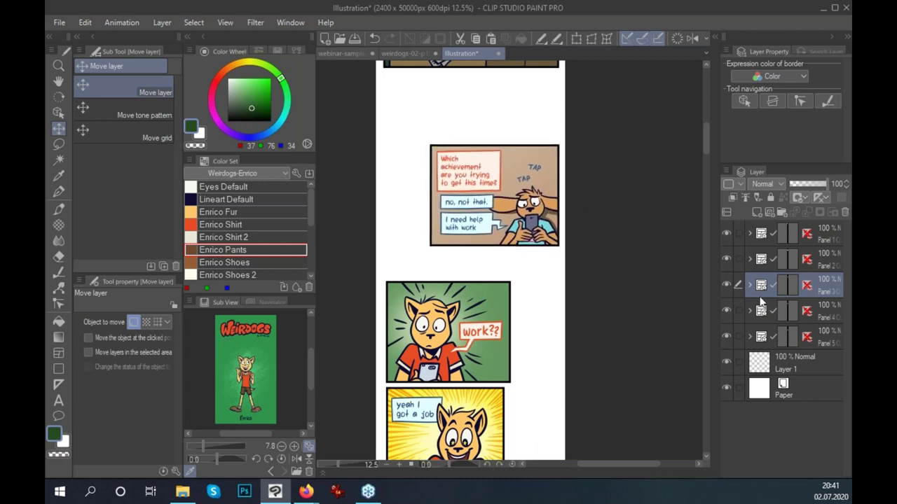
pyautogui.click(823, 311)
pyautogui.keyDown('ctrl'); pyautogui.click(823, 336); pyautogui.keyUp('ctrl')
pyautogui.moveTo(526, 344); pyautogui.dragTo(523, 349)
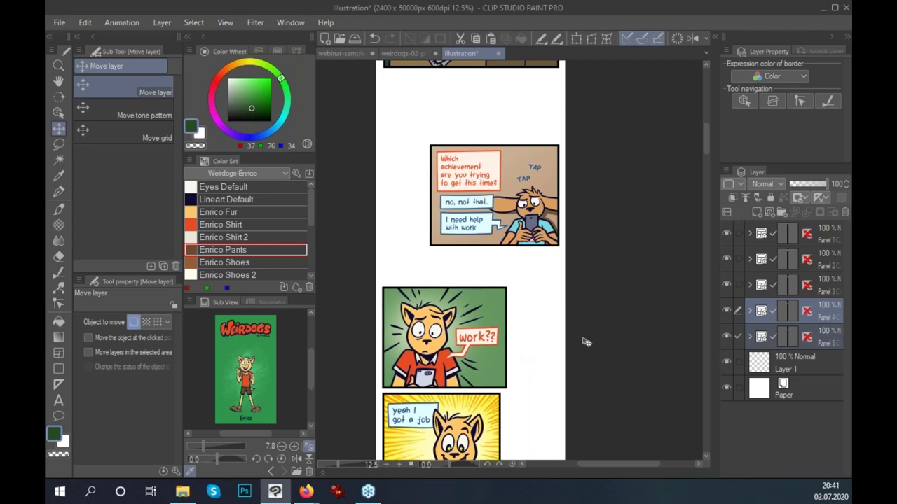
# Scale the SIGH office panel (Panel 2) up to 117% and reposition it slightly.
pyautogui.scroll(3, 570, 367)
pyautogui.click(823, 285)
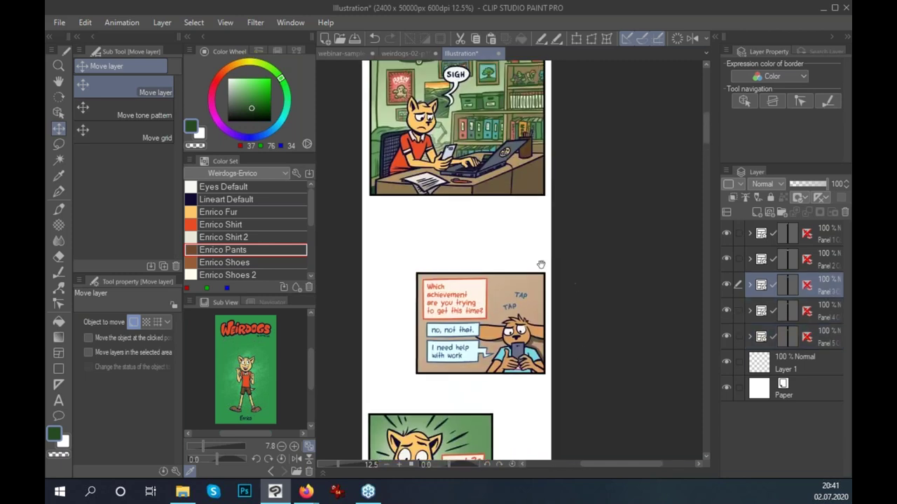
pyautogui.scroll(3, 543, 273)
pyautogui.hotkey('ctrl', 't')
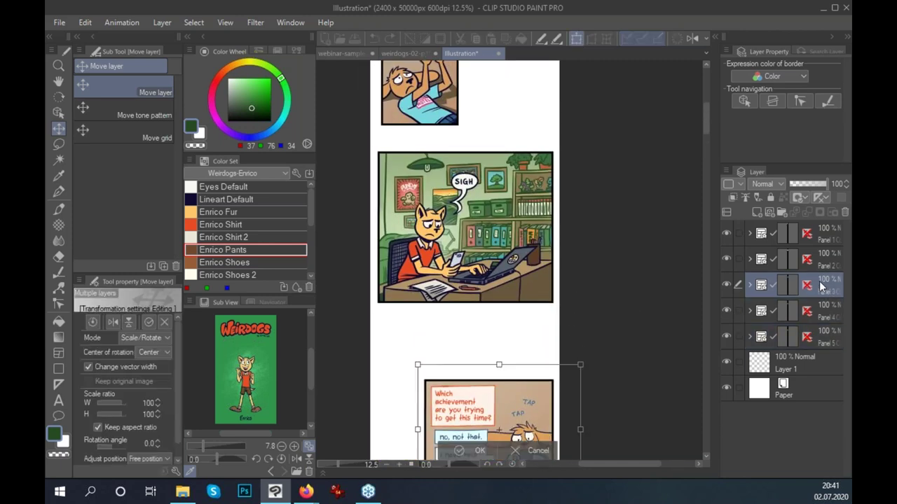
pyautogui.click(832, 264)
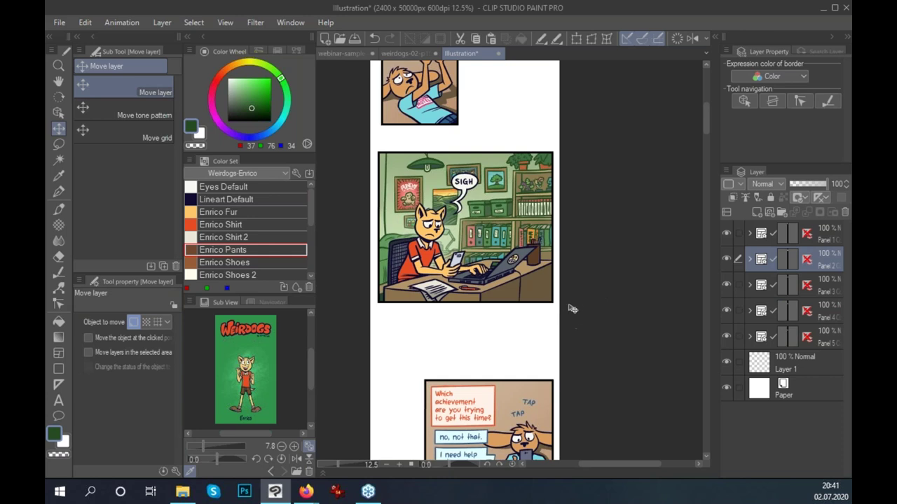
pyautogui.hotkey('ctrl', 't')
pyautogui.moveTo(594, 315); pyautogui.dragTo(611, 337)
pyautogui.moveTo(364, 337); pyautogui.dragTo(351, 346)
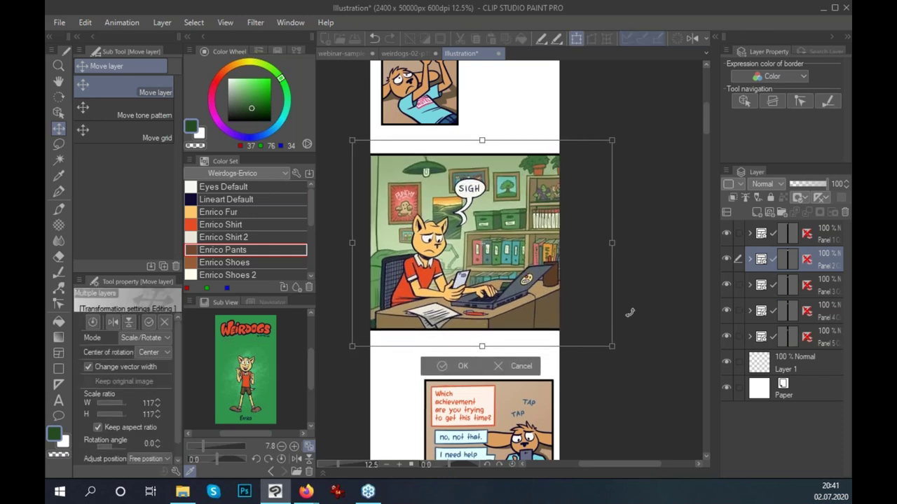
pyautogui.moveTo(594, 331); pyautogui.dragTo(590, 338)
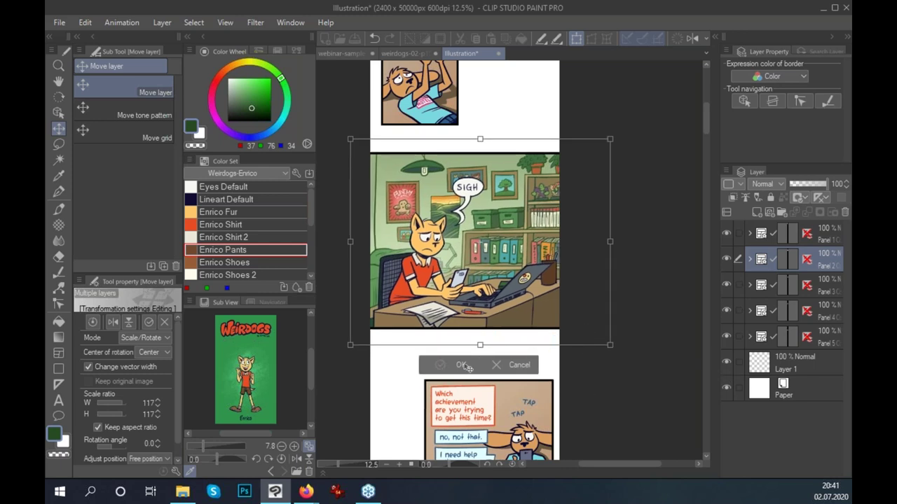
pyautogui.click(466, 365)
# Zoom out and pan to review the restacked strip, centering the SIGH panel.
pyautogui.moveTo(581, 287); pyautogui.dragTo(624, 341)
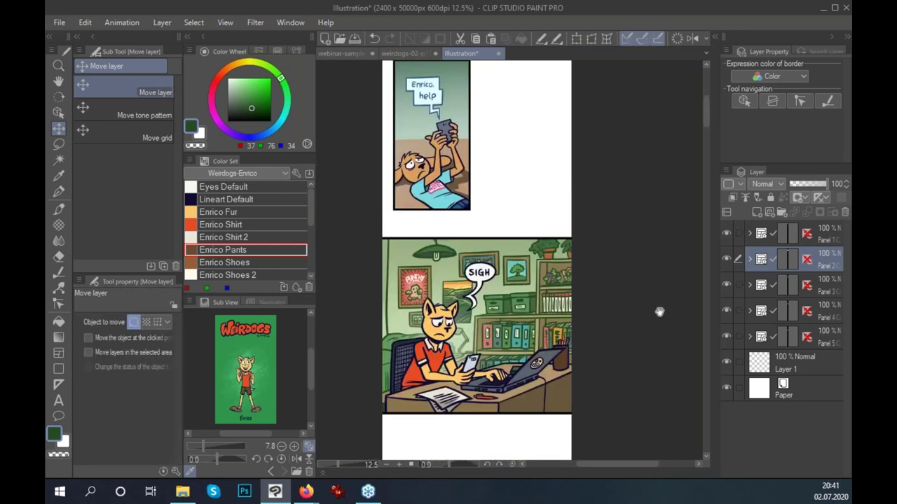
pyautogui.hotkey('ctrl', '-')
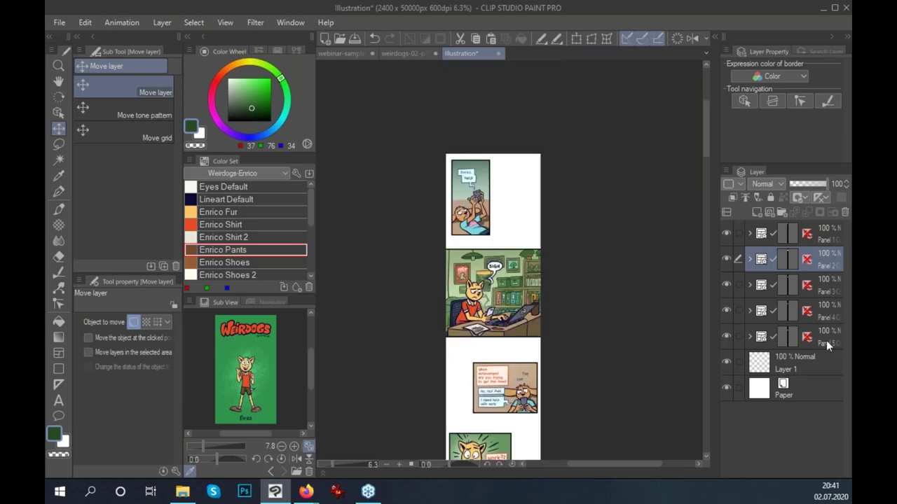
pyautogui.moveTo(610, 362); pyautogui.dragTo(579, 194)
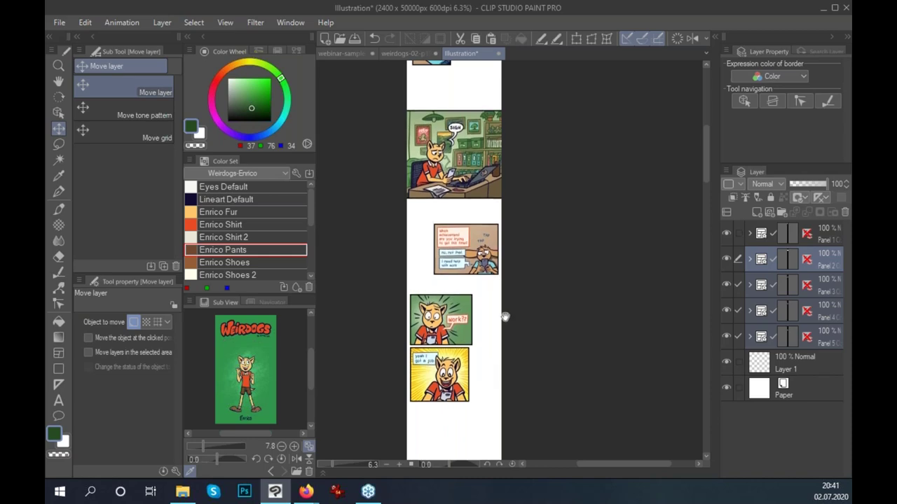
pyautogui.scroll(1, 508, 301)
pyautogui.scroll(1, 560, 301)
pyautogui.scroll(1, 483, 269)
pyautogui.scroll(1, 482, 303)
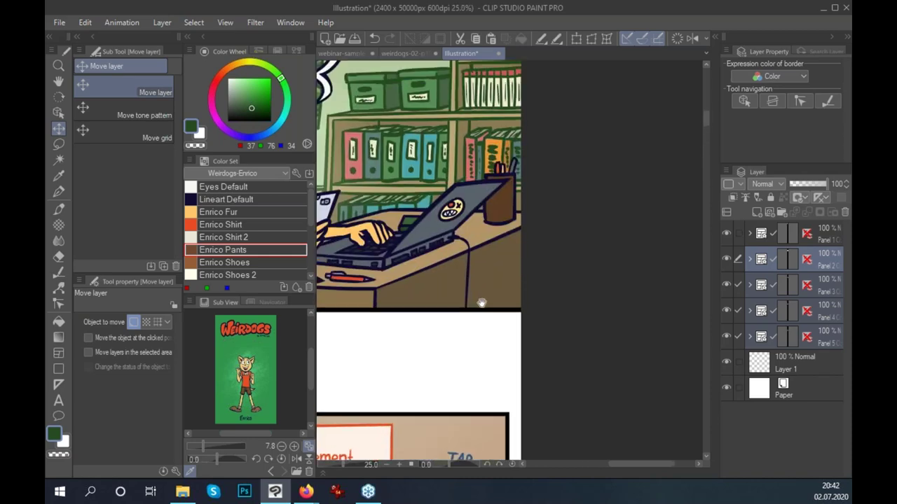
pyautogui.moveTo(482, 302); pyautogui.dragTo(659, 428)
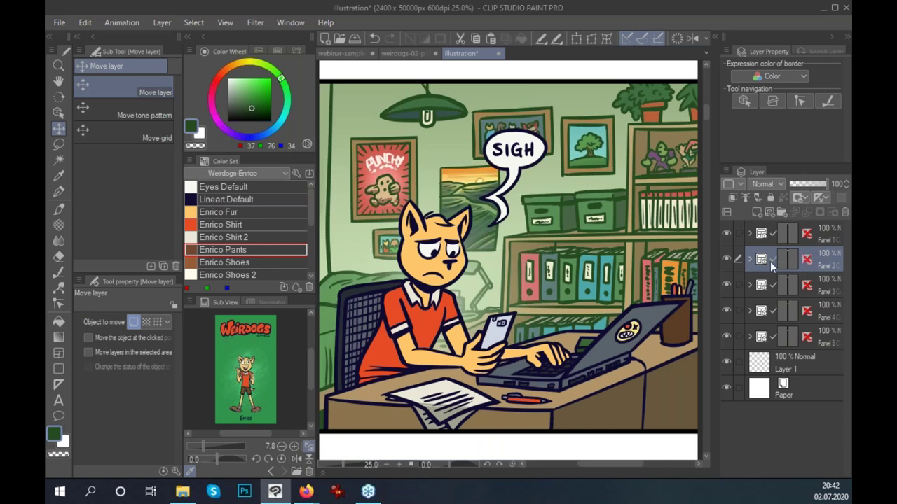
# Move the Sigh Copy, bubble and bubble fill layers out above the Panel 2 folder.
pyautogui.click(749, 259)
pyautogui.click(819, 308)
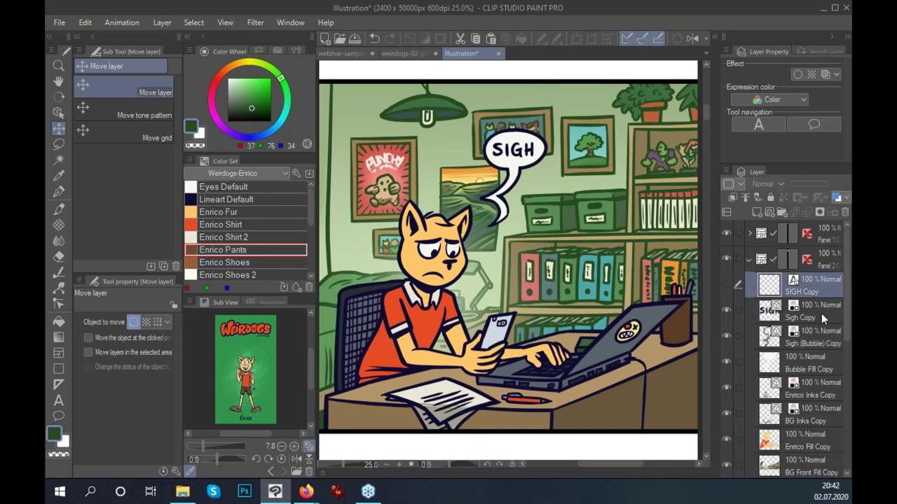
pyautogui.keyDown('shift'); pyautogui.click(813, 377); pyautogui.keyUp('shift')
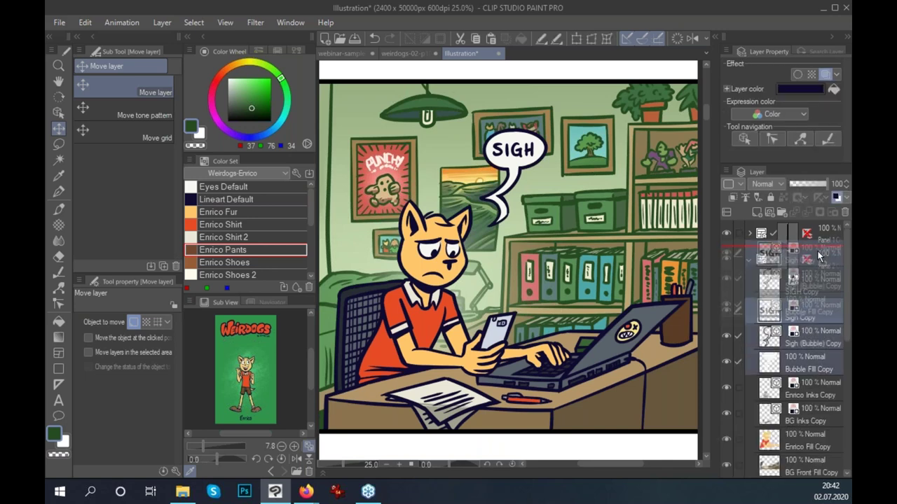
pyautogui.moveTo(816, 306); pyautogui.dragTo(798, 249)
pyautogui.click(749, 337)
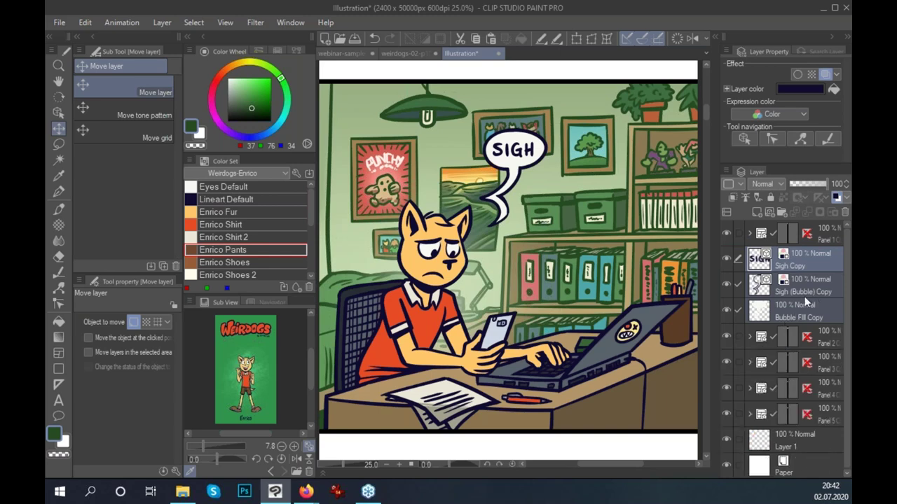
# Enlarge the SIGH bubble to 140% and raise it over the panel's top border.
pyautogui.hotkey('ctrl', 't')
pyautogui.scroll(-1, 578, 176)
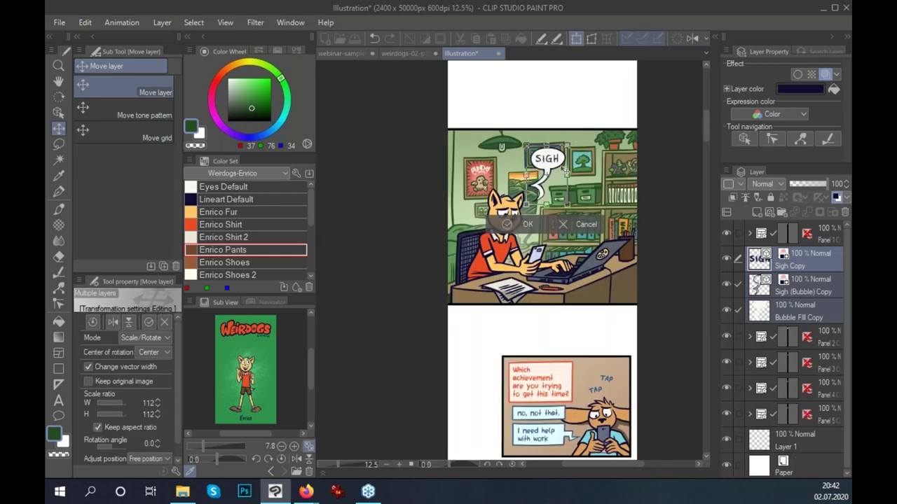
pyautogui.moveTo(550, 202); pyautogui.dragTo(565, 178)
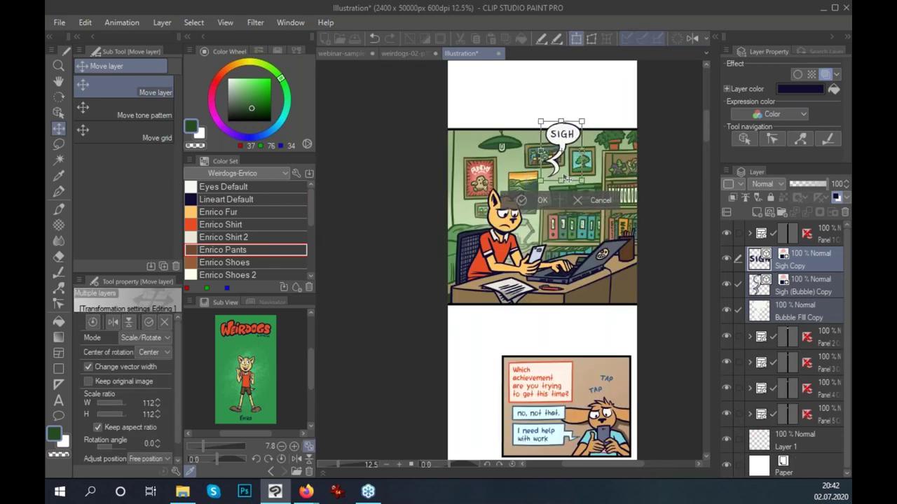
pyautogui.moveTo(565, 179); pyautogui.dragTo(551, 189)
pyautogui.click(527, 217)
# Add a new empty Layer 2 above the Panel 1 folder.
pyautogui.click(828, 347)
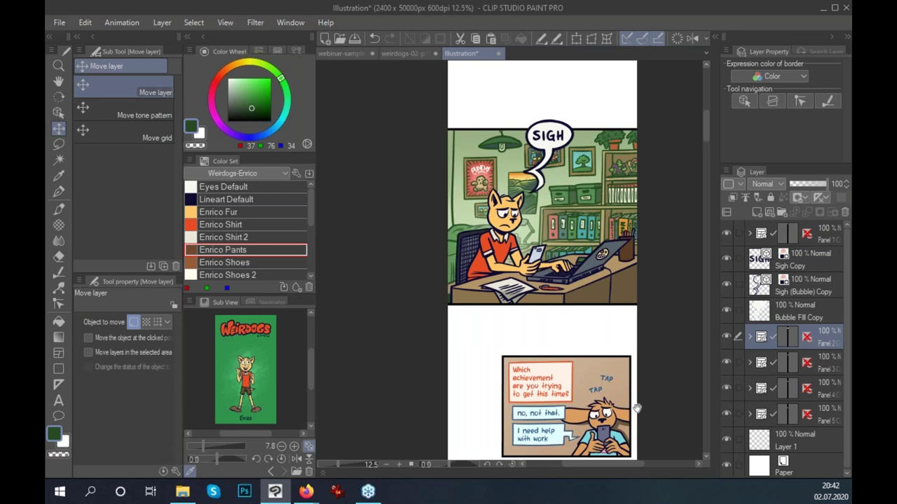
pyautogui.scroll(-2, 637, 406)
pyautogui.scroll(-2, 659, 386)
pyautogui.scroll(-1, 637, 392)
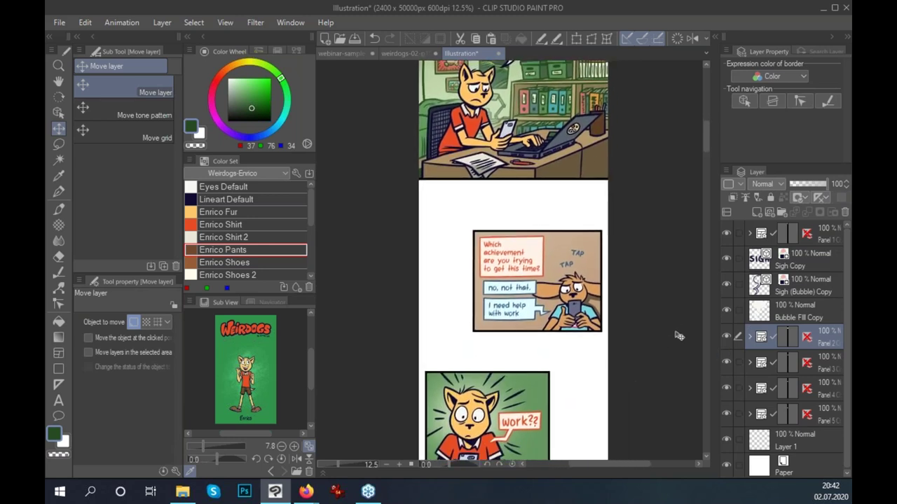
pyautogui.click(824, 245)
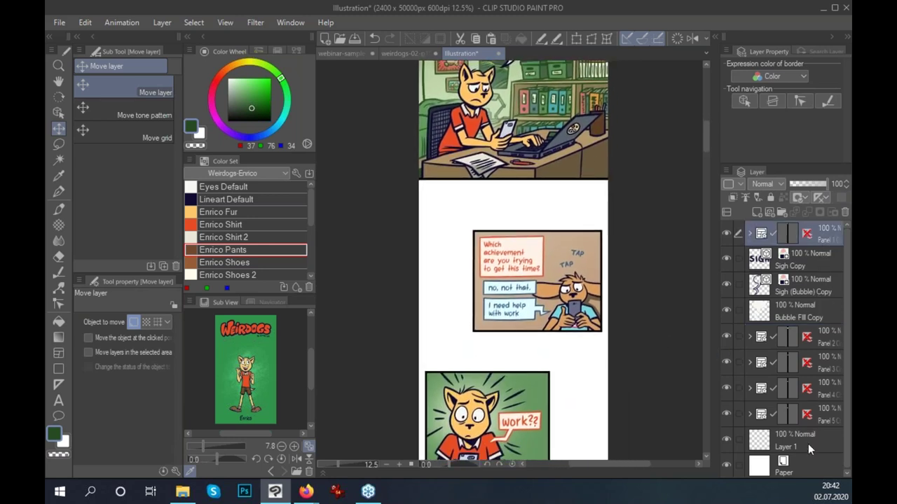
pyautogui.click(756, 214)
# Draw a bright red rectangle on Layer 2 and lower its opacity to 53%.
pyautogui.click(59, 367)
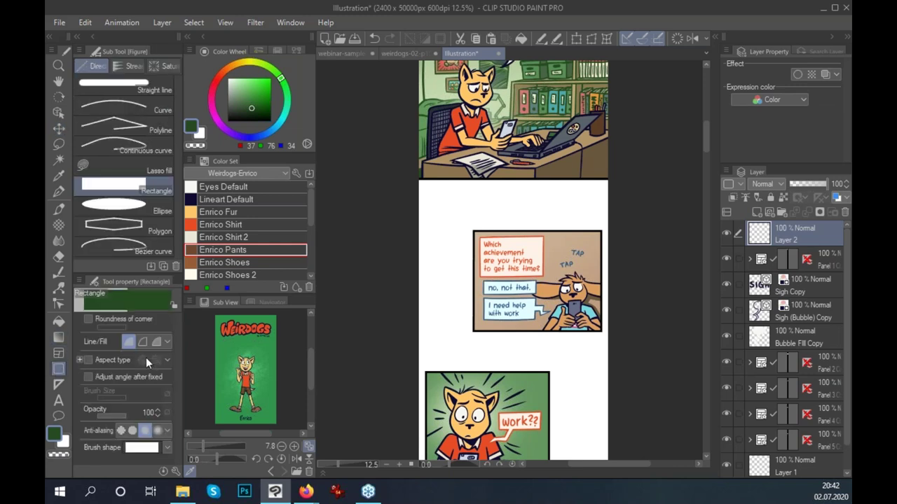
pyautogui.moveTo(216, 100)
pyautogui.mouseDown()
pyautogui.moveTo(217, 78)
pyautogui.moveTo(269, 78)
pyautogui.mouseUp()
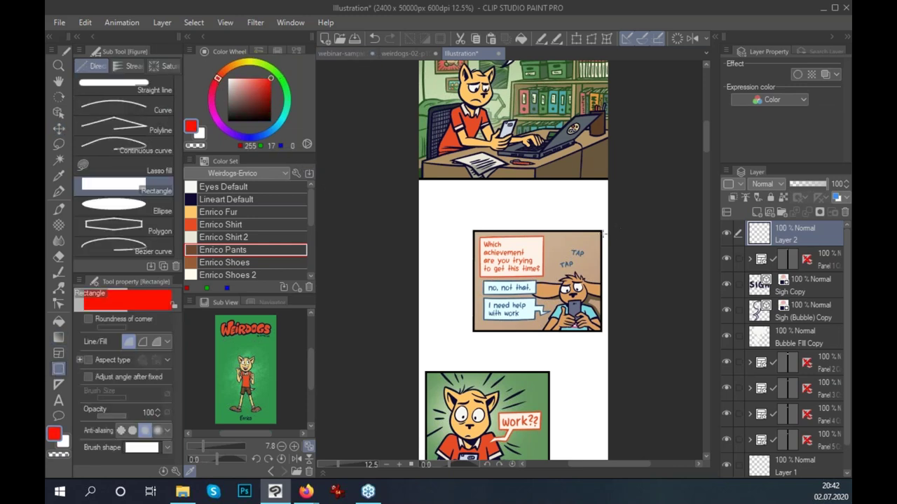
pyautogui.moveTo(406, 133); pyautogui.dragTo(621, 423)
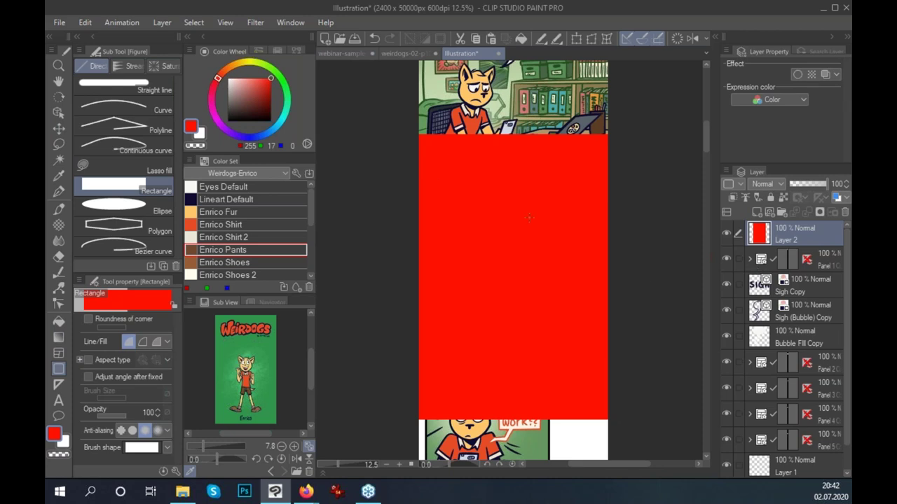
pyautogui.moveTo(823, 188); pyautogui.dragTo(810, 187)
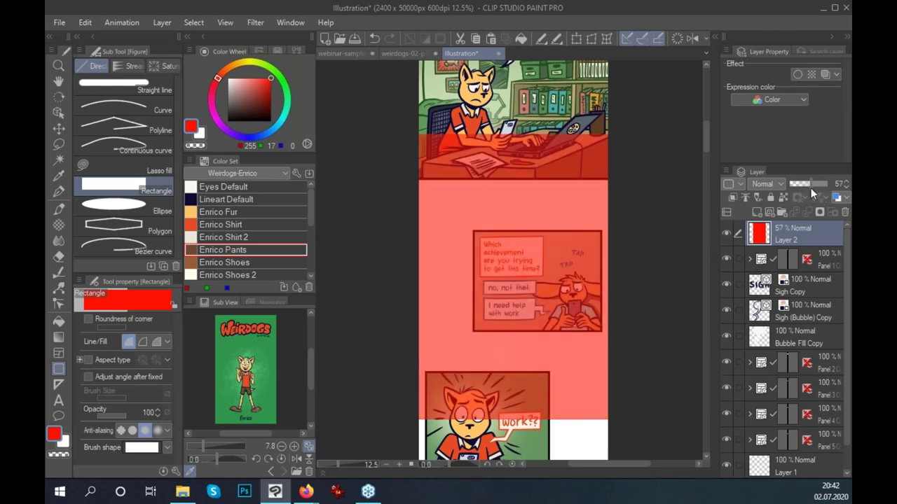
# Move the red overlay down so it covers the SIGH panel and surrounding gaps.
pyautogui.scroll(-1, 613, 357)
pyautogui.scroll(2, 609, 356)
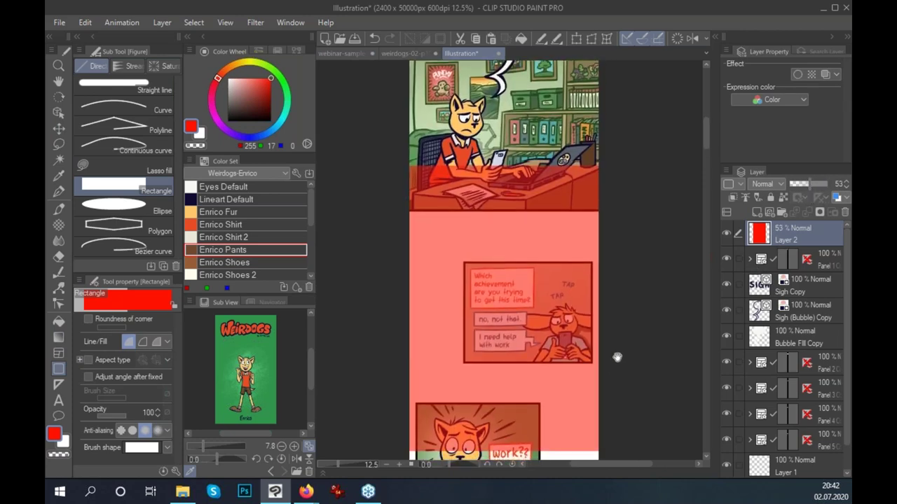
pyautogui.press('k')
pyautogui.scroll(2, 607, 364)
pyautogui.moveTo(606, 363); pyautogui.dragTo(588, 196)
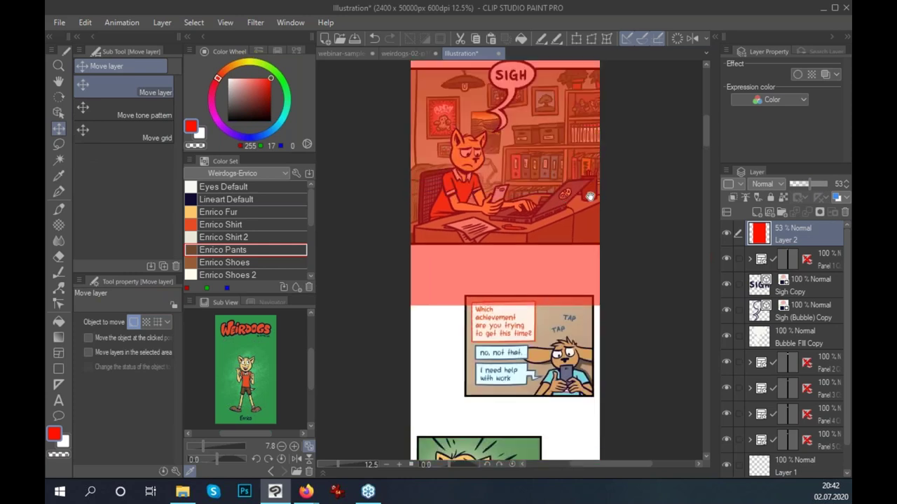
pyautogui.scroll(3, 573, 303)
pyautogui.moveTo(573, 302); pyautogui.dragTo(578, 317)
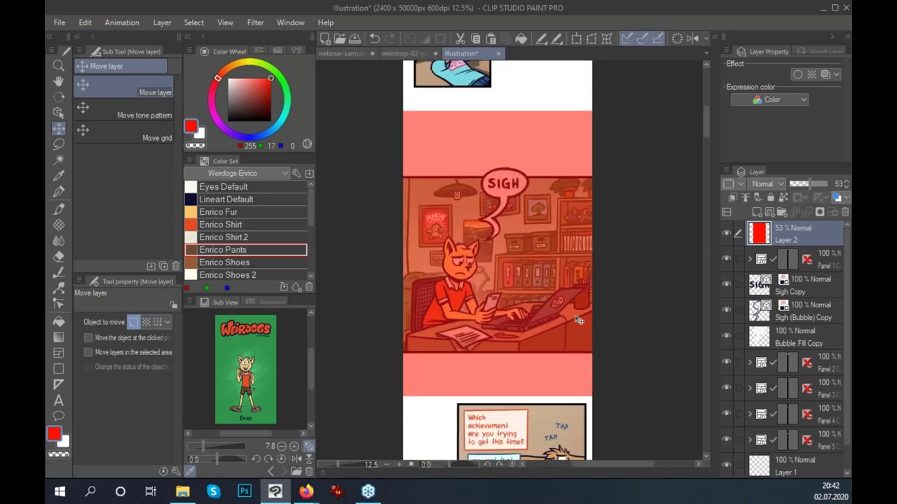
pyautogui.moveTo(601, 362)
pyautogui.mouseDown()
pyautogui.moveTo(592, 341)
pyautogui.moveTo(570, 330)
pyautogui.moveTo(588, 327)
pyautogui.mouseUp()
pyautogui.moveTo(607, 385); pyautogui.dragTo(556, 330)
# Select the Panel 3–5 folders and move them slightly lower.
pyautogui.click(828, 364)
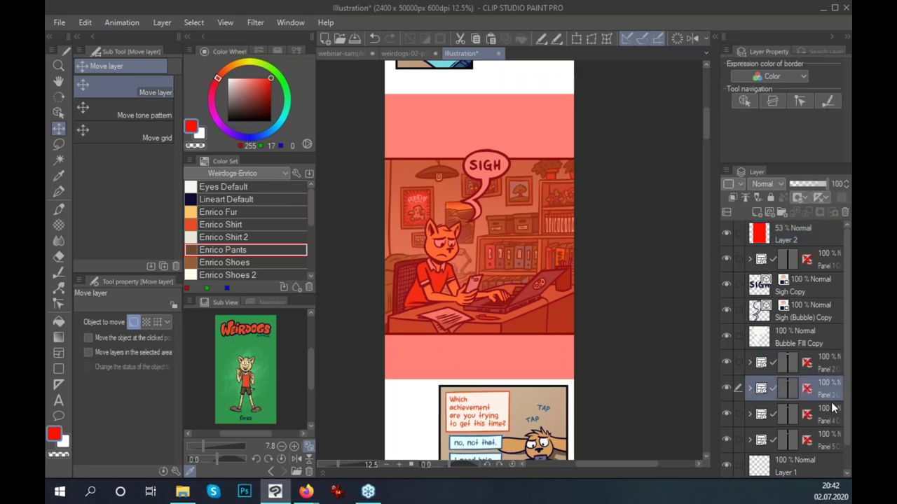
pyautogui.scroll(-1, 828, 364)
pyautogui.keyDown('shift'); pyautogui.click(828, 418); pyautogui.keyUp('shift')
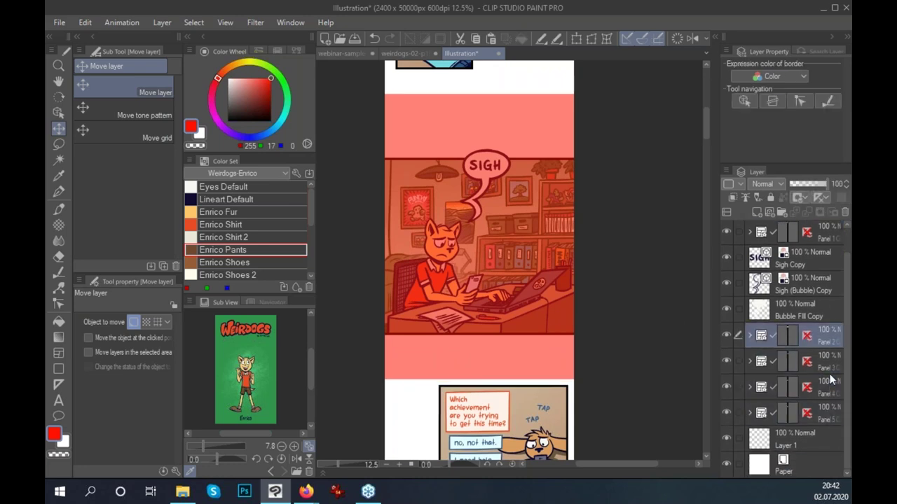
pyautogui.click(832, 411)
pyautogui.keyDown('shift'); pyautogui.click(806, 368); pyautogui.keyUp('shift')
pyautogui.scroll(-3, 491, 316)
pyautogui.moveTo(539, 293); pyautogui.dragTo(542, 320)
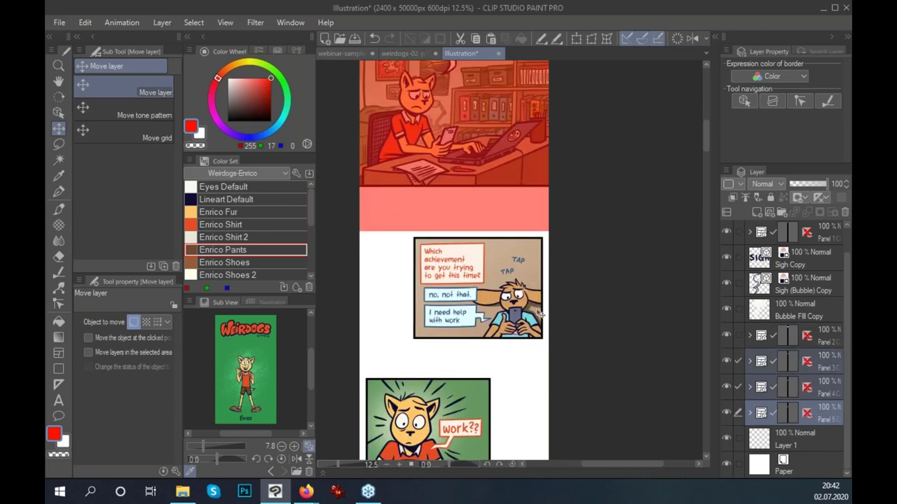
pyautogui.moveTo(843, 286); pyautogui.dragTo(842, 249)
# Enlarge the Panel 1 'Enrico. help' artwork to about 119%.
pyautogui.click(805, 233)
pyautogui.scroll(3, 593, 265)
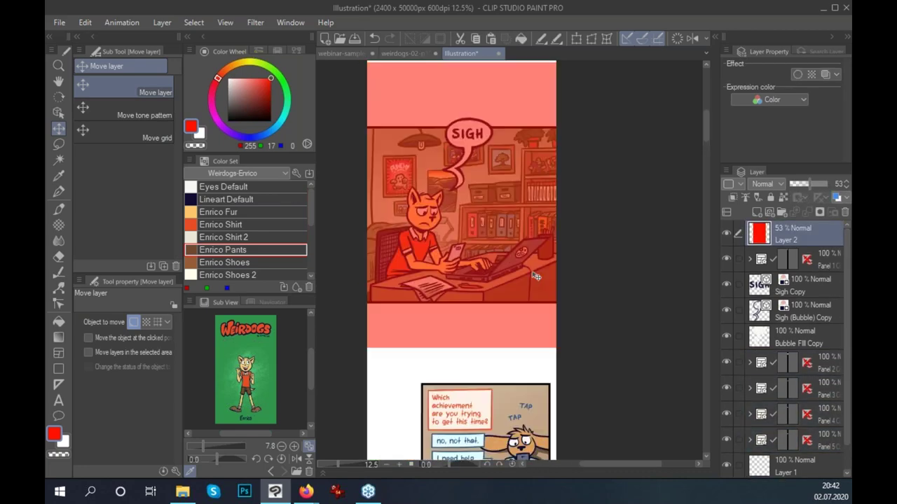
pyautogui.scroll(2, 581, 276)
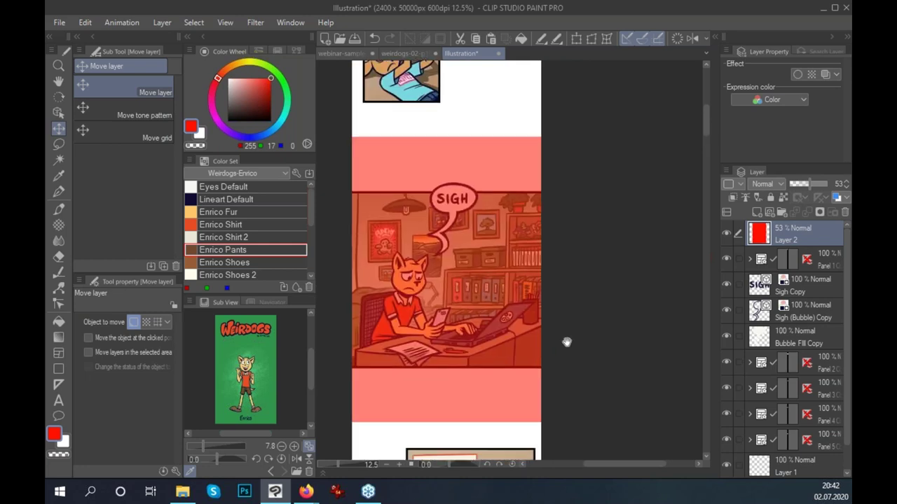
pyautogui.scroll(3, 613, 344)
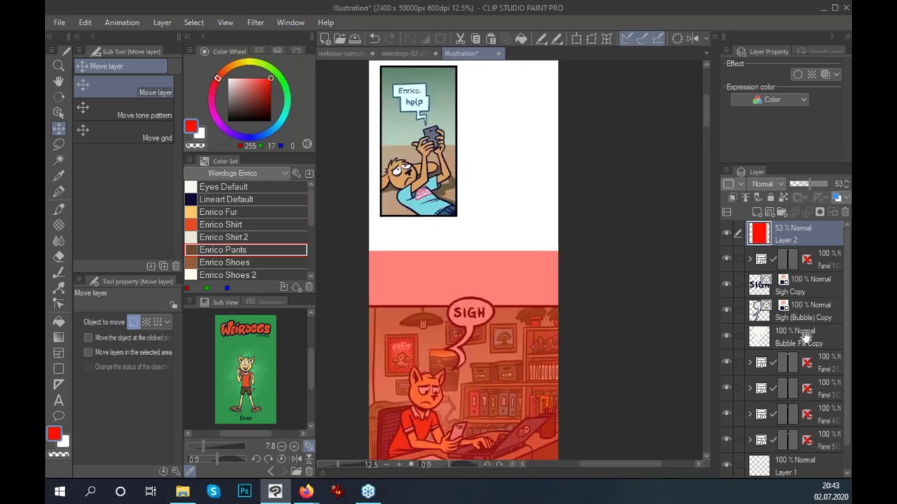
pyautogui.click(835, 369)
pyautogui.click(832, 266)
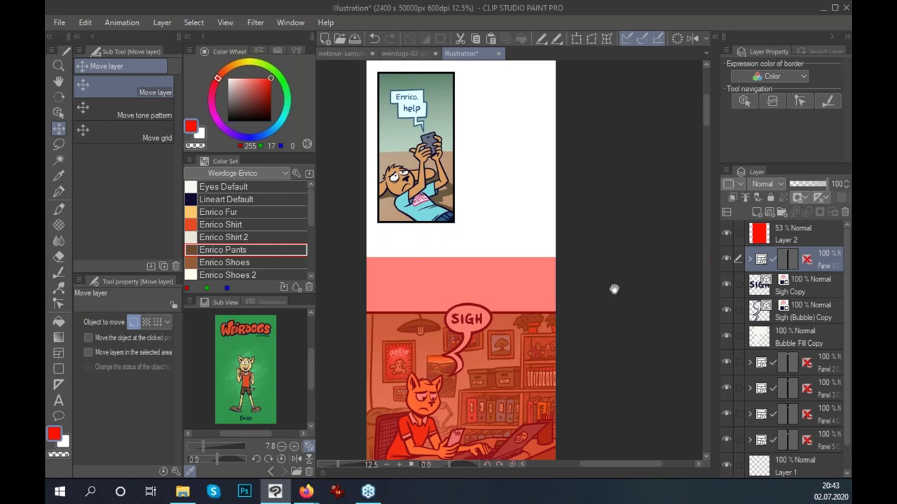
pyautogui.scroll(3, 486, 290)
pyautogui.hotkey('ctrl', 't')
pyautogui.moveTo(463, 381); pyautogui.dragTo(492, 406)
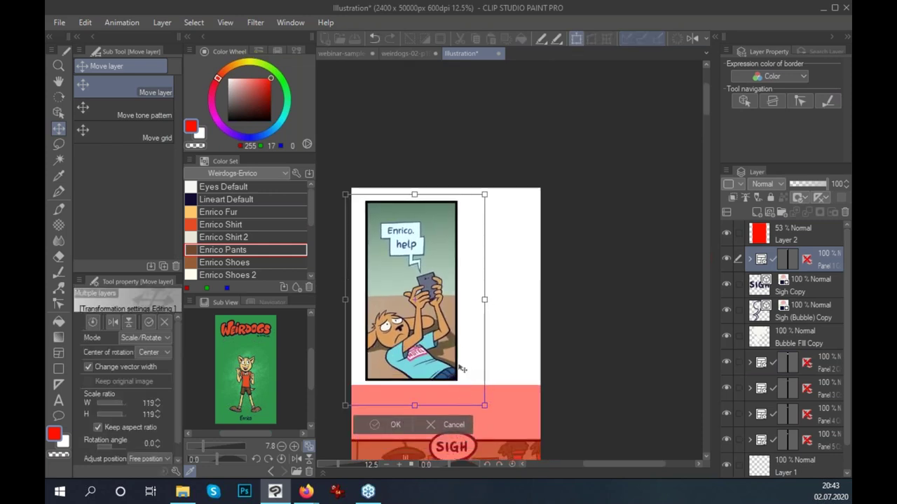
pyautogui.press('Return')
# Nudge the enlarged top panel into place and select the red overlay layer.
pyautogui.moveTo(462, 369); pyautogui.dragTo(470, 368)
pyautogui.scroll(-1, 576, 352)
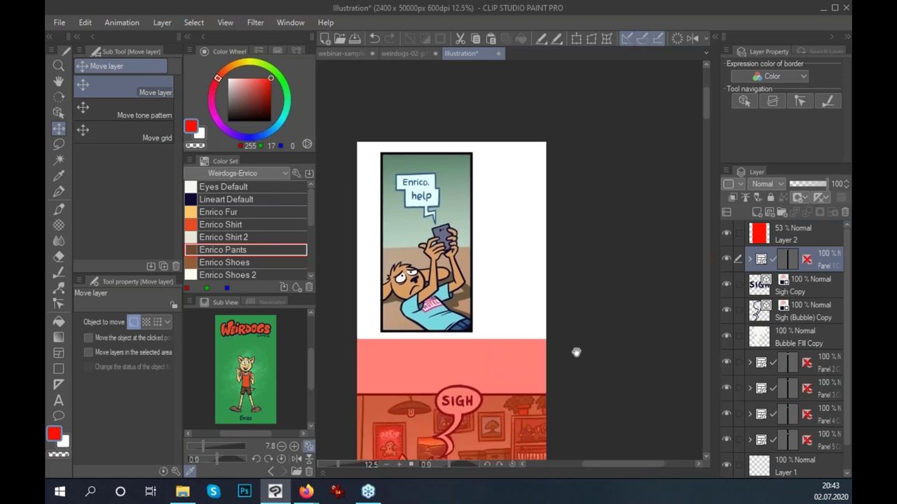
pyautogui.moveTo(575, 352); pyautogui.dragTo(600, 300)
pyautogui.moveTo(605, 375); pyautogui.dragTo(604, 340)
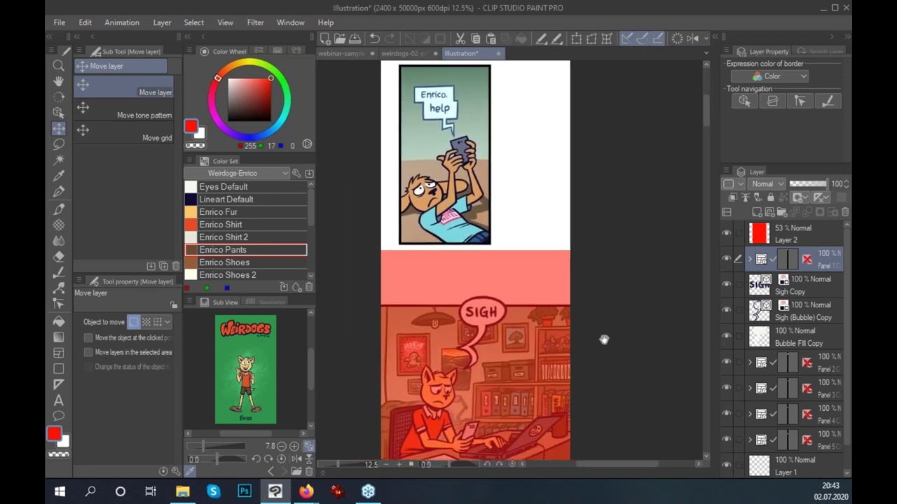
pyautogui.moveTo(527, 250); pyautogui.dragTo(524, 253)
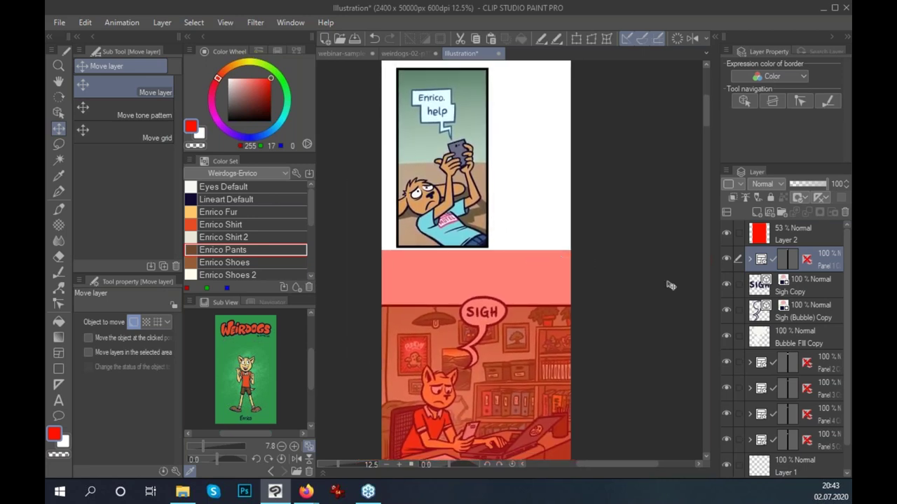
pyautogui.click(748, 261)
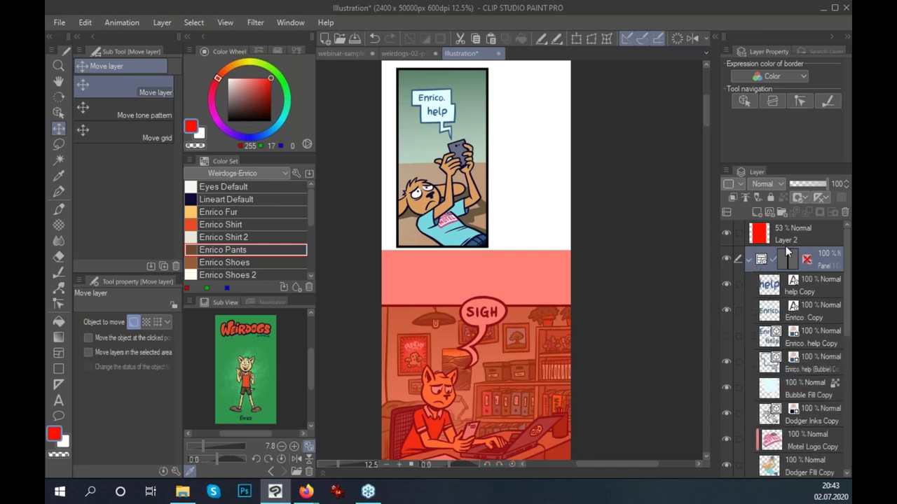
pyautogui.click(785, 244)
pyautogui.click(749, 261)
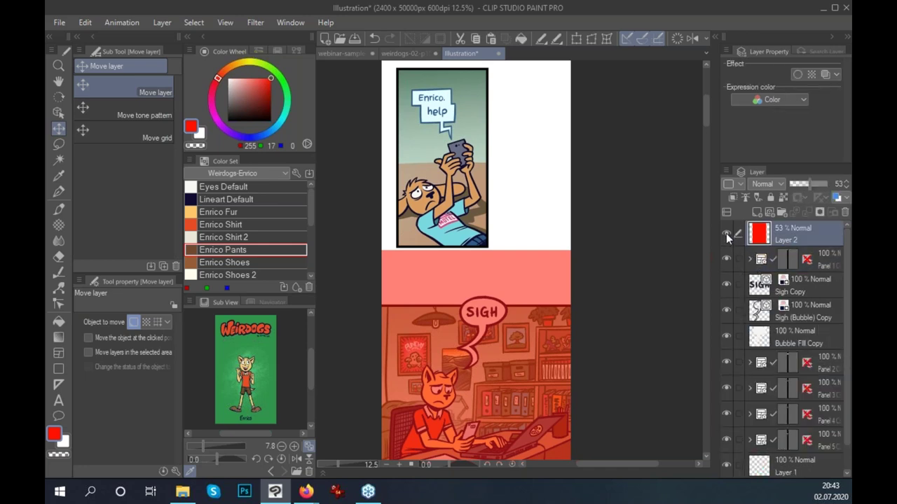
# Hide the red overlay and select the Panel 3 layers down to Bubble Fill Copy 3.
pyautogui.click(726, 234)
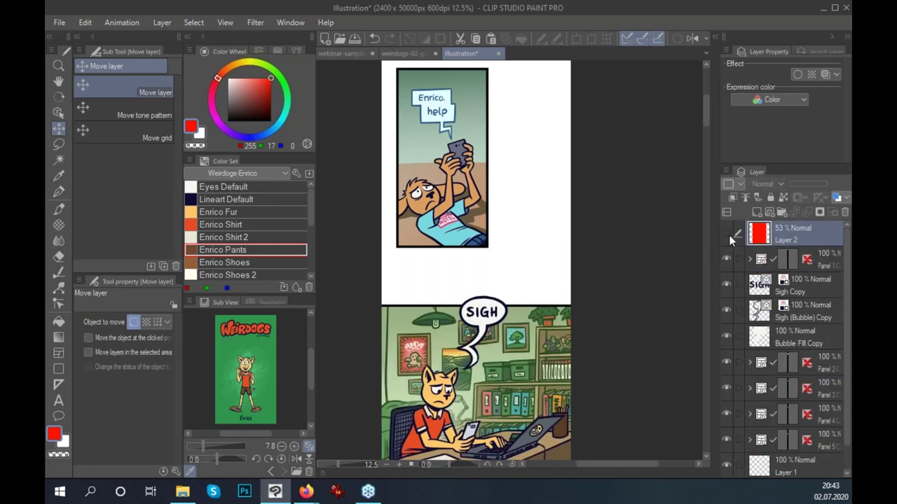
pyautogui.scroll(-2, 615, 356)
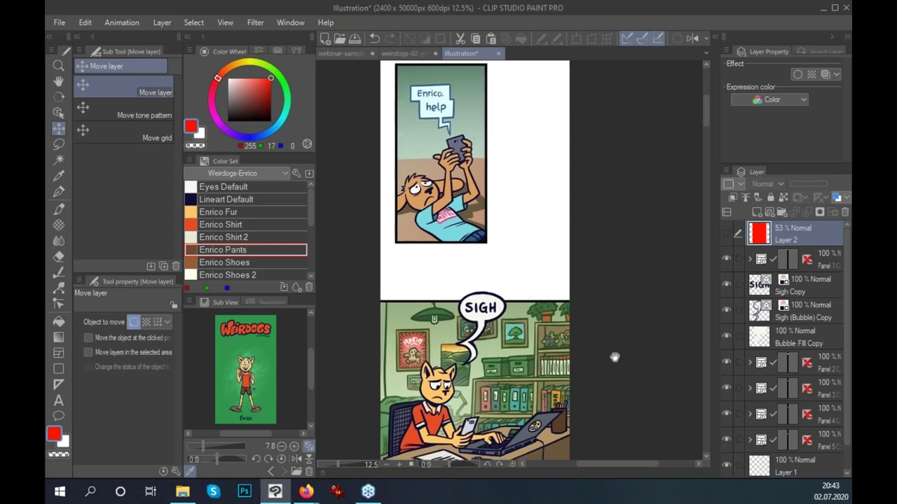
pyautogui.scroll(-3, 628, 356)
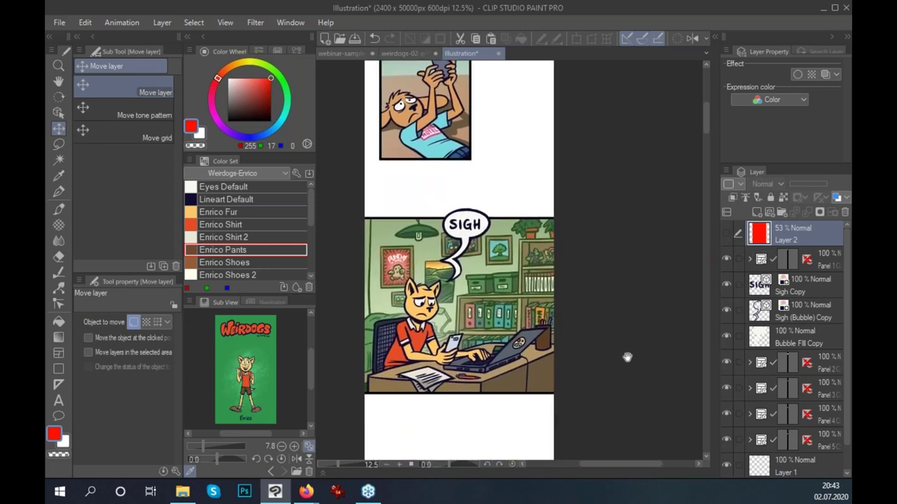
pyautogui.scroll(-2, 637, 260)
pyautogui.scroll(-3, 622, 299)
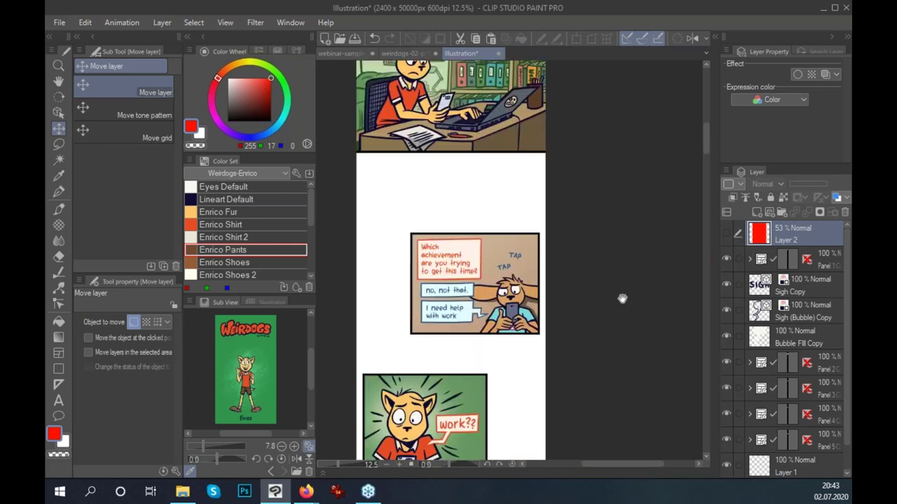
pyautogui.click(749, 388)
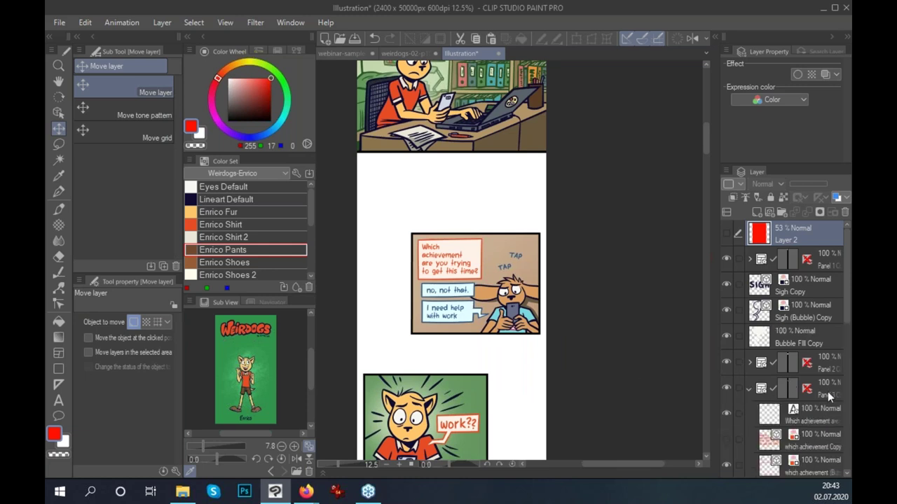
pyautogui.scroll(-3, 843, 318)
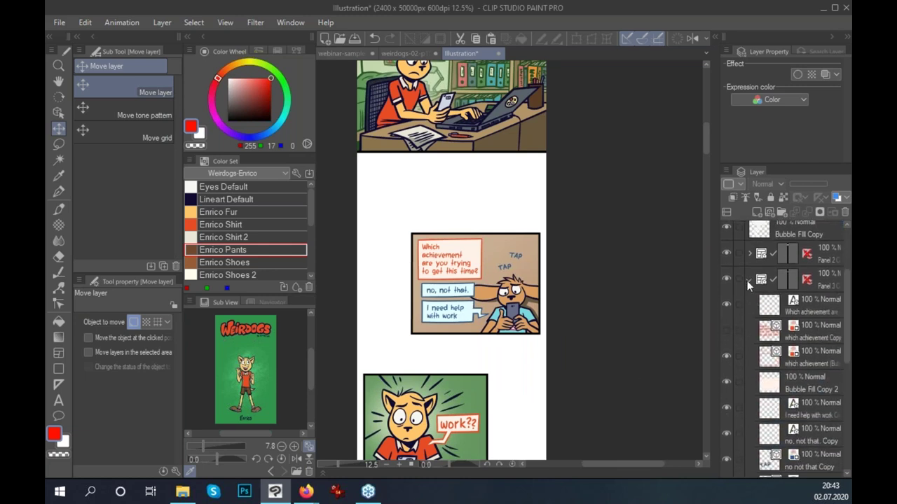
pyautogui.click(749, 280)
pyautogui.click(749, 362)
pyautogui.scroll(-3, 842, 319)
pyautogui.click(831, 343)
pyautogui.scroll(-2, 844, 378)
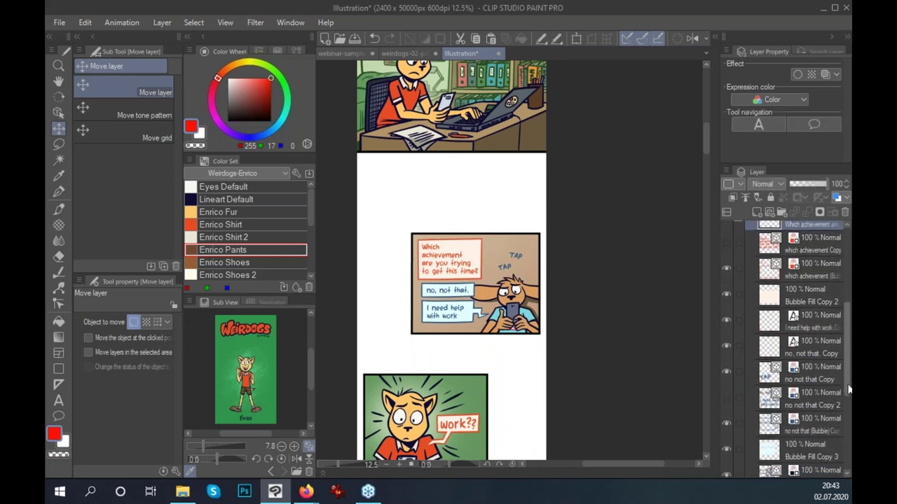
pyautogui.keyDown('shift'); pyautogui.click(846, 379); pyautogui.keyUp('shift')
pyautogui.scroll(2, 845, 315)
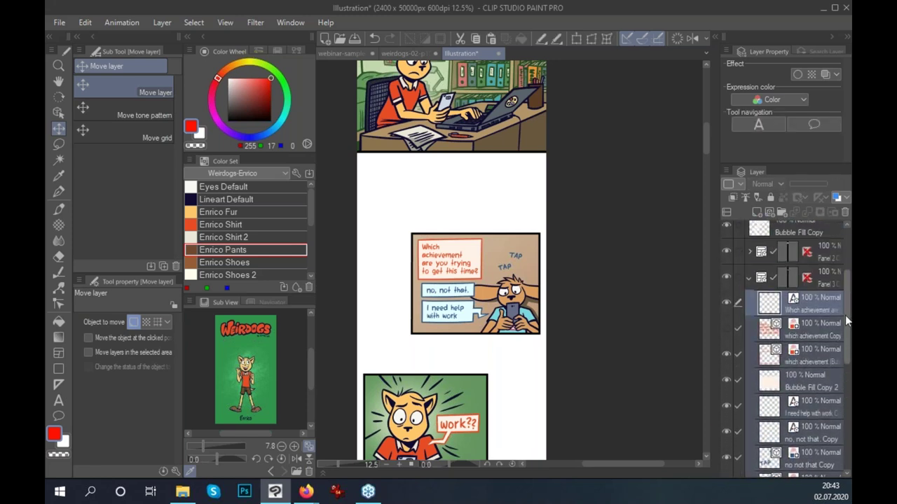
pyautogui.scroll(3, 822, 333)
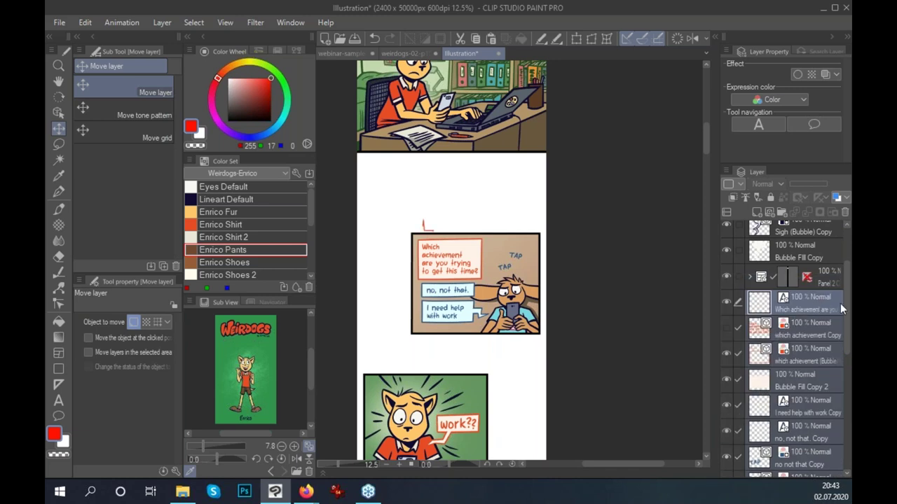
pyautogui.scroll(-2, 843, 316)
pyautogui.scroll(-1, 845, 337)
pyautogui.scroll(-2, 841, 350)
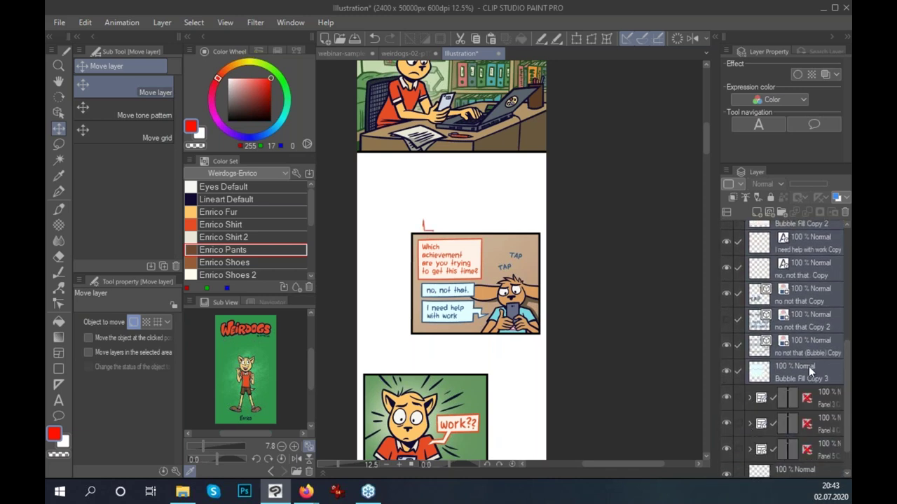
# Enlarge the Panel 3 speech bubbles to 113% and nudge them up and left.
pyautogui.hotkey('ctrl', 't')
pyautogui.moveTo(412, 216); pyautogui.dragTo(402, 202)
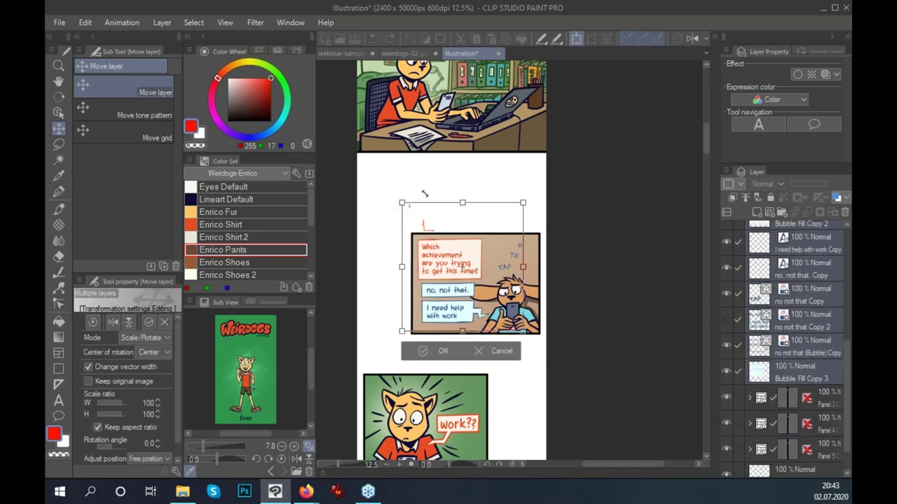
pyautogui.moveTo(485, 302); pyautogui.dragTo(475, 300)
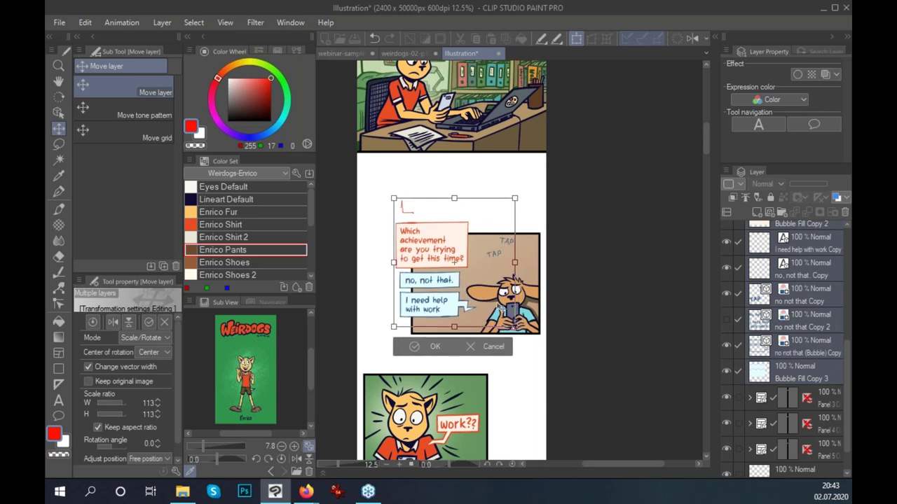
pyautogui.press('Return')
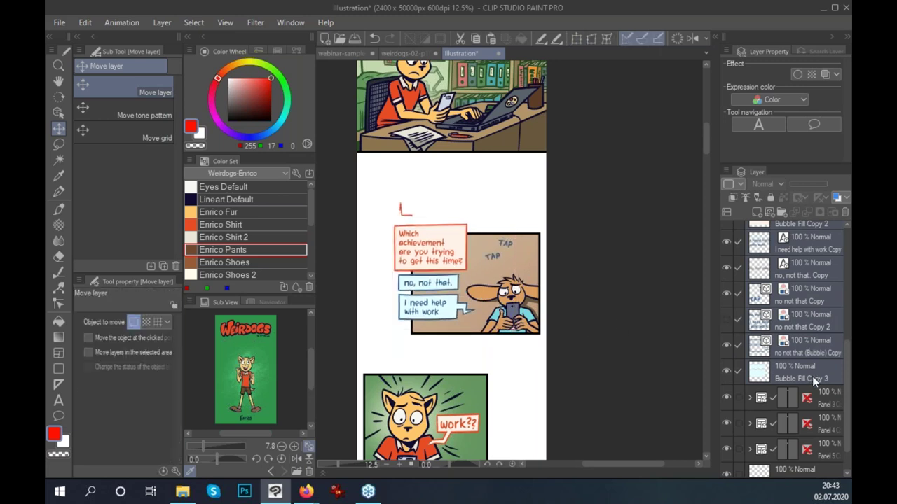
pyautogui.click(811, 377)
pyautogui.scroll(3, 838, 353)
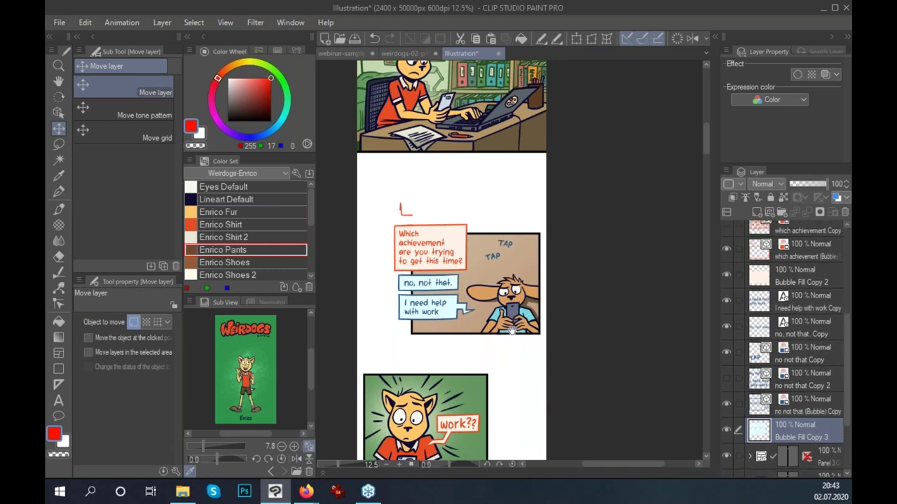
# Move the TAP TAP sound effect lower in the panel.
pyautogui.press('m')
pyautogui.keyDown('ctrl'); pyautogui.click(534, 244); pyautogui.keyUp('ctrl')
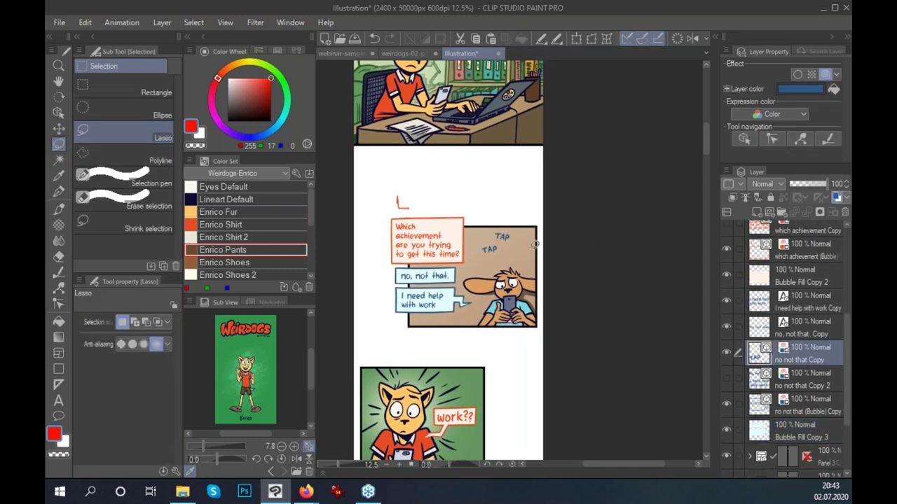
pyautogui.press('k')
pyautogui.moveTo(533, 244); pyautogui.dragTo(594, 260)
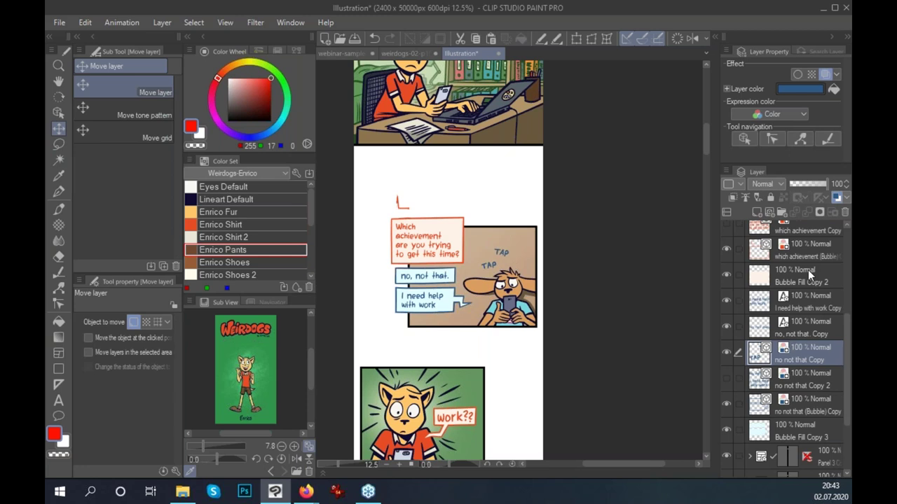
# Lasso and delete the stray red mark above the 'which achievement' bubble.
pyautogui.click(739, 254)
pyautogui.press('m')
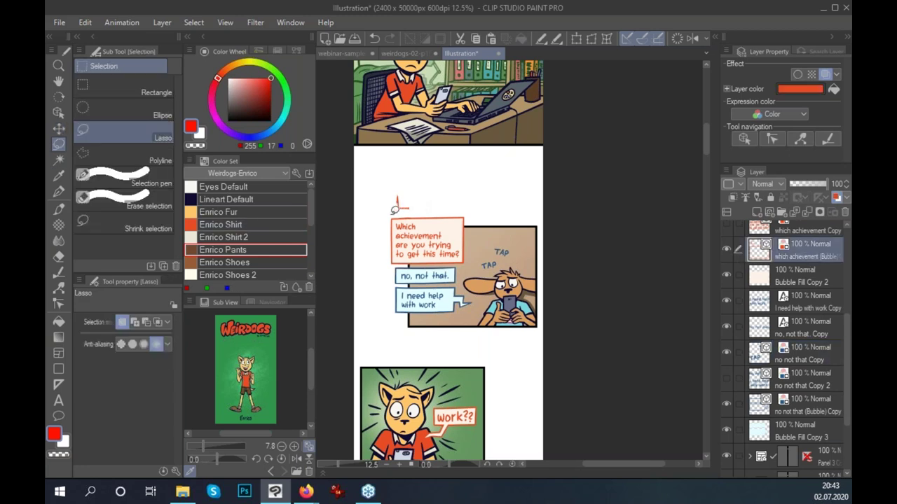
pyautogui.moveTo(396, 203); pyautogui.dragTo(393, 204)
pyautogui.hotkey('ctrl', 'd')
# Check a panel folder's layers and bring the work?? and job panels into view.
pyautogui.moveTo(567, 420); pyautogui.dragTo(580, 308)
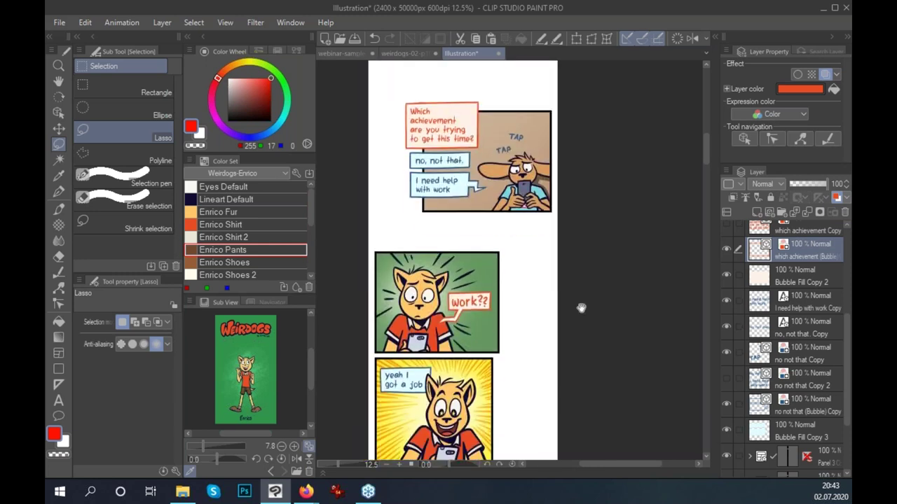
pyautogui.scroll(2, 805, 302)
pyautogui.scroll(2, 784, 302)
pyautogui.scroll(1, 757, 302)
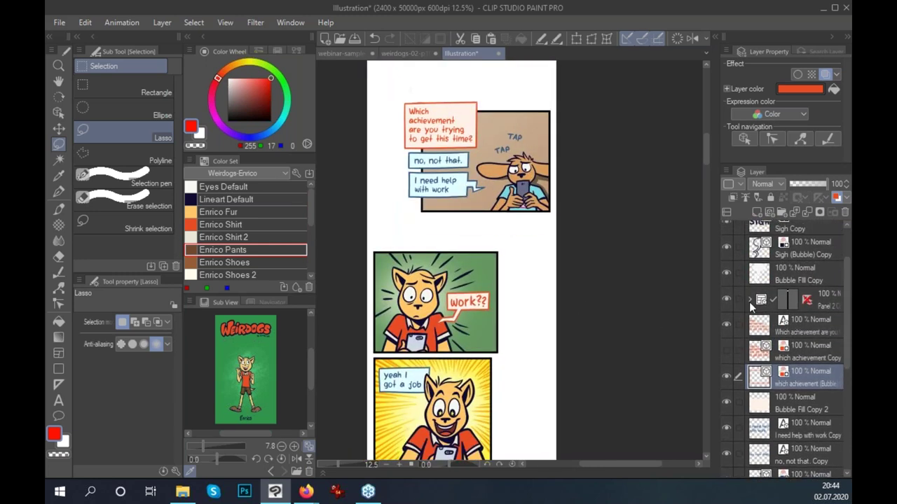
pyautogui.click(748, 302)
pyautogui.click(748, 302)
pyautogui.moveTo(846, 302); pyautogui.dragTo(846, 411)
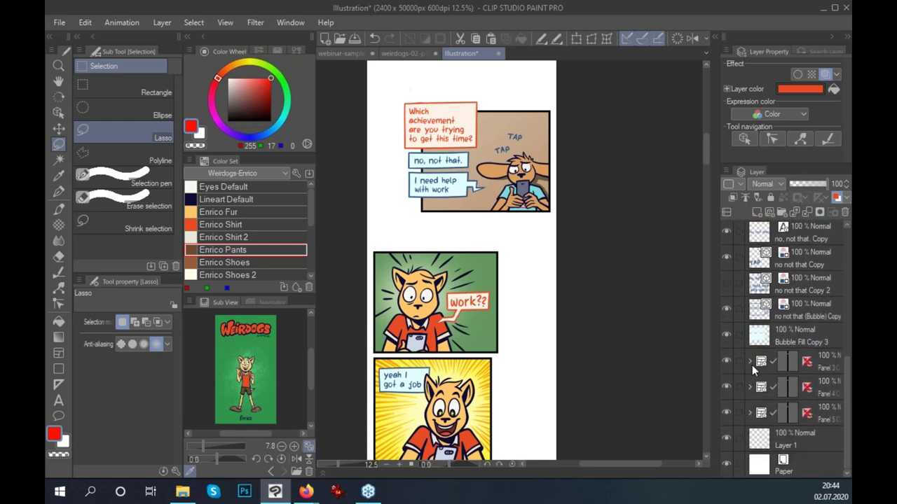
pyautogui.moveTo(605, 378); pyautogui.dragTo(609, 283)
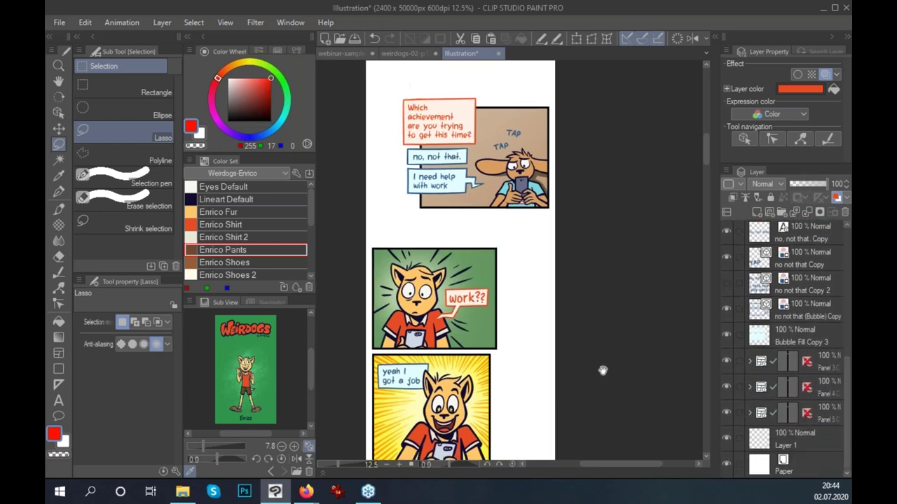
# Scale the Panel 4 and 5 folders ('work??' and 'yeah I got a job') to 106% and shift them slightly down.
pyautogui.click(831, 394)
pyautogui.scroll(-2, 544, 341)
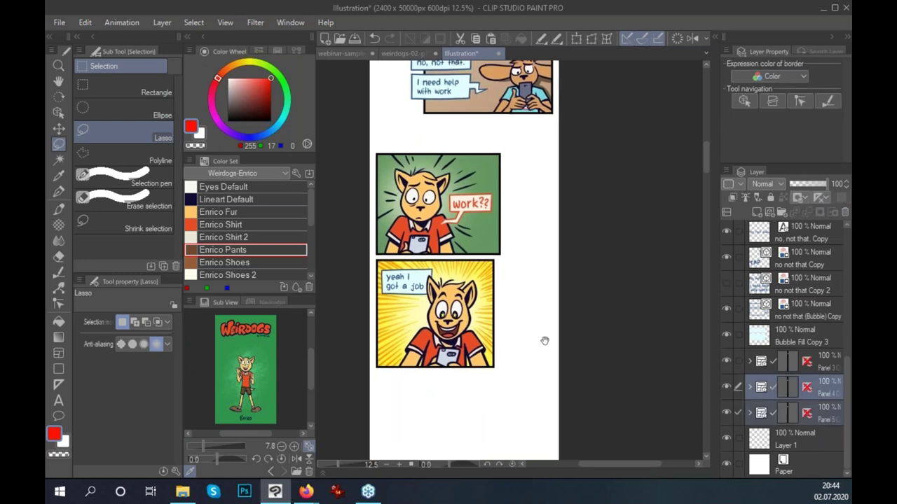
pyautogui.hotkey('ctrl', 't')
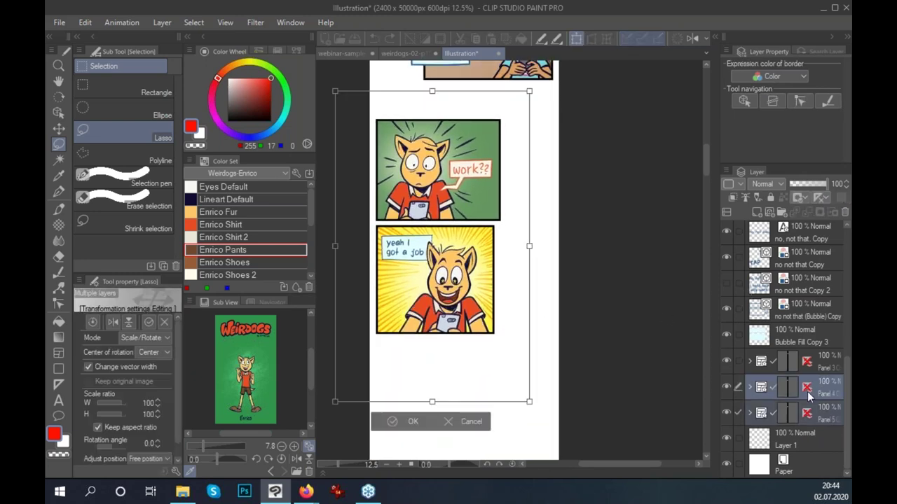
pyautogui.moveTo(534, 400); pyautogui.dragTo(545, 419)
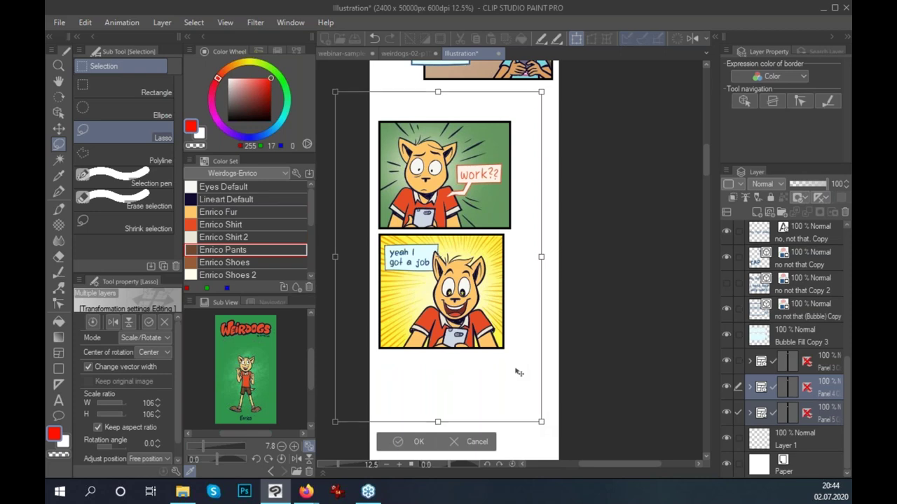
pyautogui.moveTo(516, 372); pyautogui.dragTo(517, 384)
pyautogui.click(419, 450)
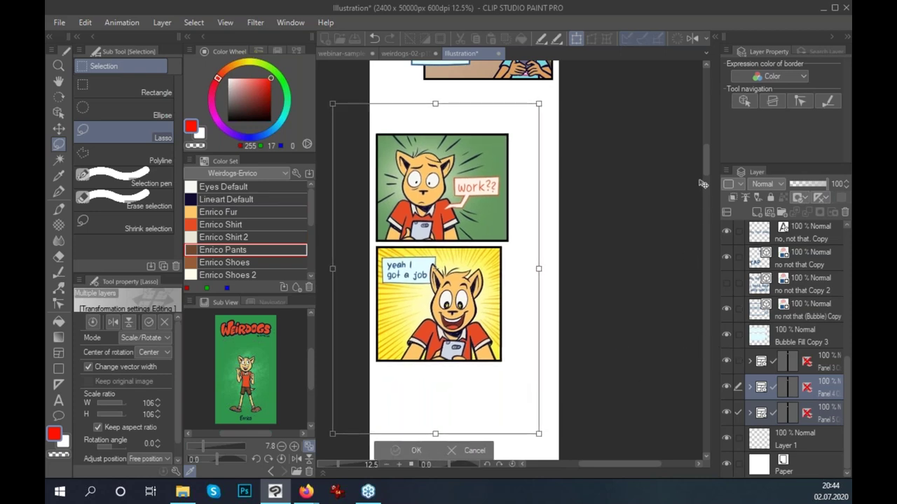
pyautogui.moveTo(705, 168); pyautogui.dragTo(702, 145)
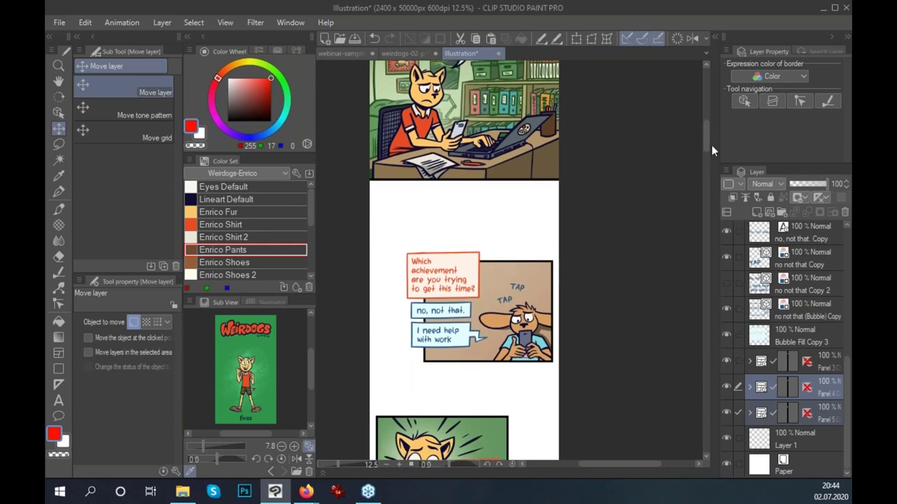
# Zoom out to the whole strip and start changing the canvas size by dragging.
pyautogui.moveTo(706, 145); pyautogui.dragTo(709, 108)
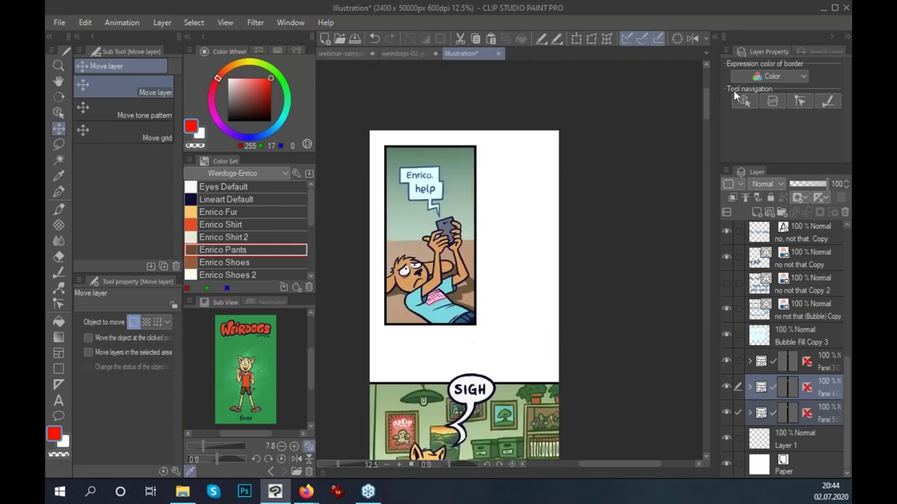
pyautogui.moveTo(708, 111); pyautogui.dragTo(706, 117)
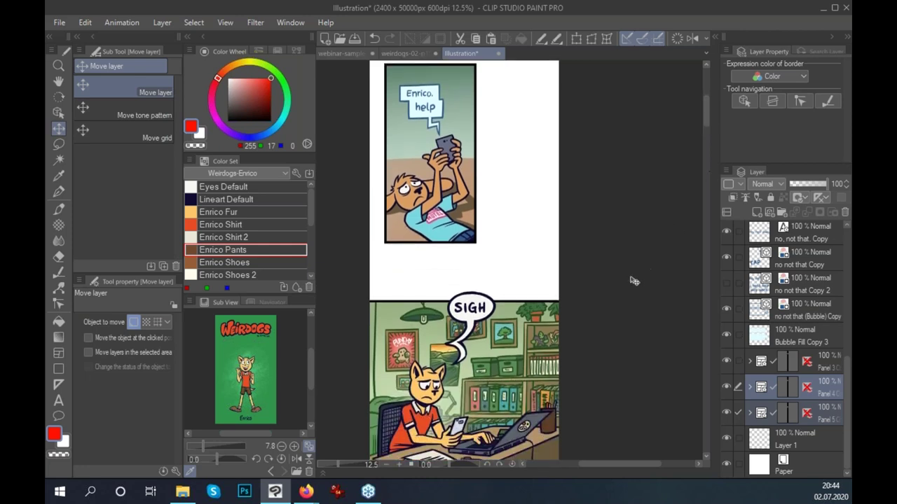
pyautogui.scroll(-1, 582, 389)
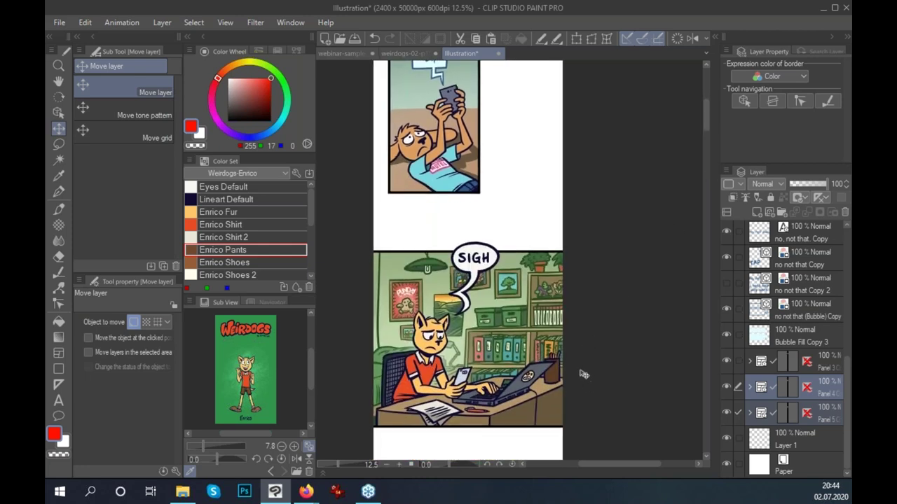
pyautogui.hotkey('ctrl', '-')
pyautogui.moveTo(706, 122); pyautogui.dragTo(710, 156)
pyautogui.hotkey('ctrl', '-')
pyautogui.click(706, 37)
pyautogui.click(710, 70)
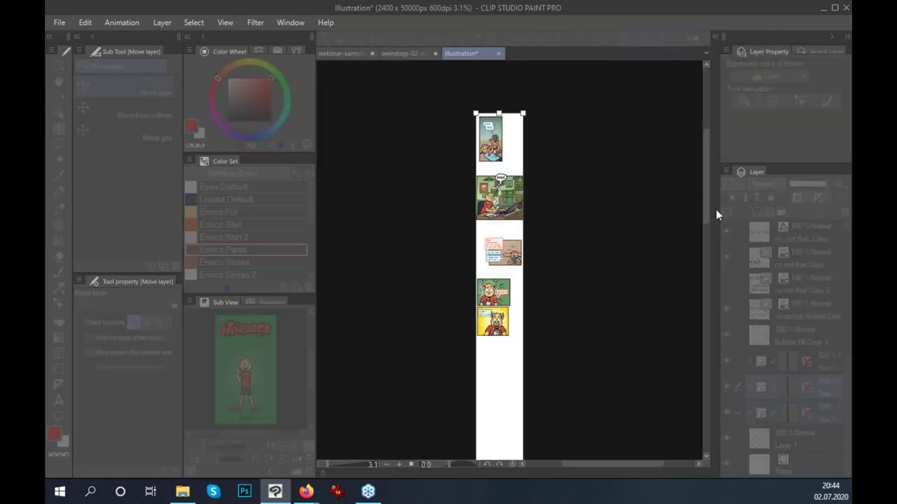
pyautogui.hotkey('ctrl', '-')
pyautogui.moveTo(706, 210); pyautogui.dragTo(709, 306)
# Pull the canvas bottom up to just below the last panel, giving 2400 x 11904 px.
pyautogui.moveTo(504, 434); pyautogui.dragTo(504, 81)
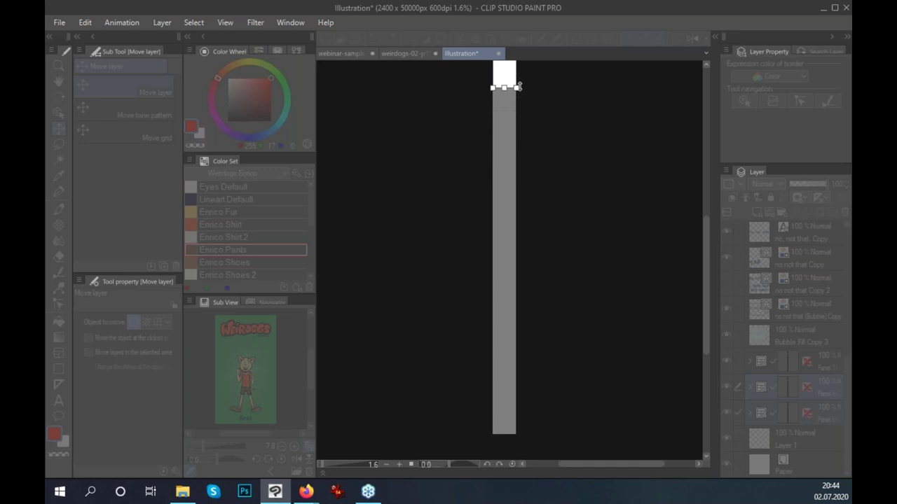
pyautogui.moveTo(707, 247); pyautogui.dragTo(706, 181)
pyautogui.moveTo(508, 287); pyautogui.dragTo(509, 264)
pyautogui.press('Escape')
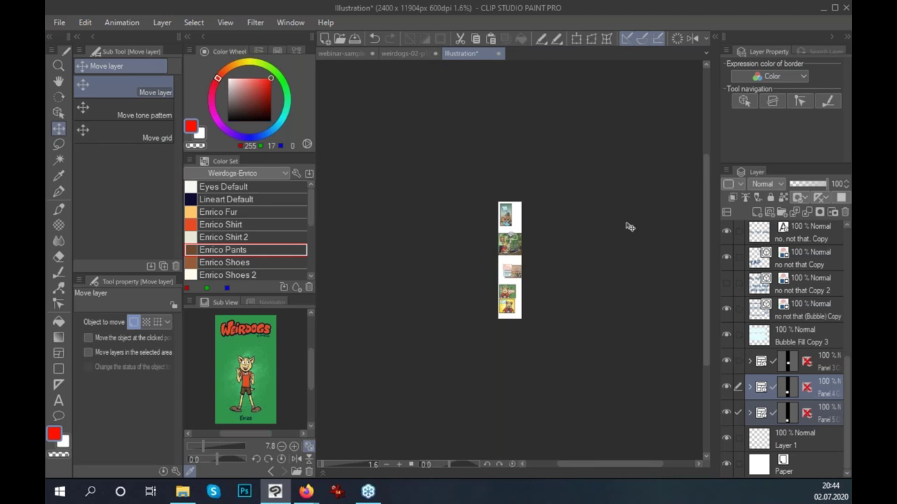
pyautogui.scroll(2, 615, 278)
pyautogui.scroll(2, 586, 324)
pyautogui.moveTo(539, 286); pyautogui.dragTo(590, 391)
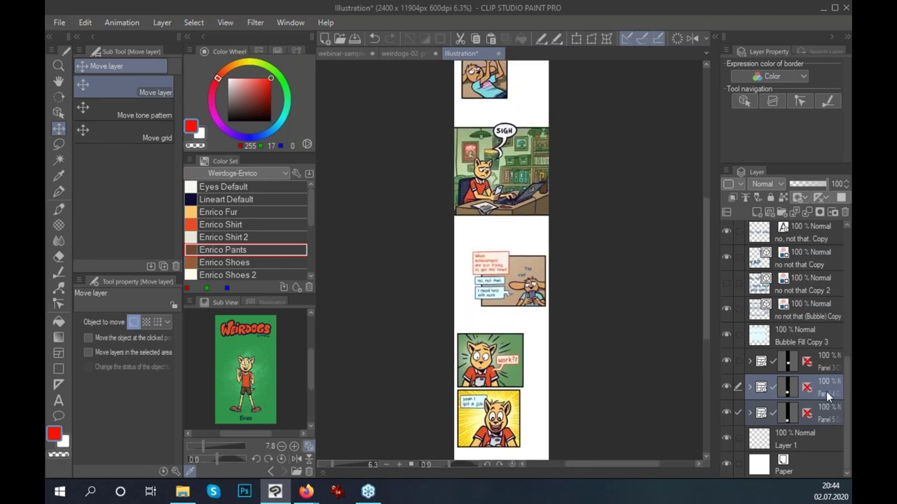
# Export the page as a JPEG named beispiel in the webinar2-de folder.
pyautogui.click(62, 23)
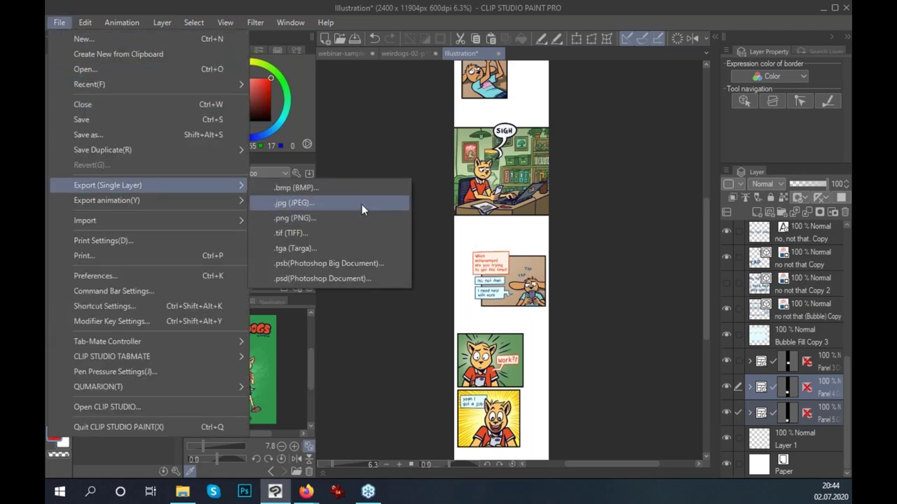
pyautogui.moveTo(107, 185)
pyautogui.click(362, 204)
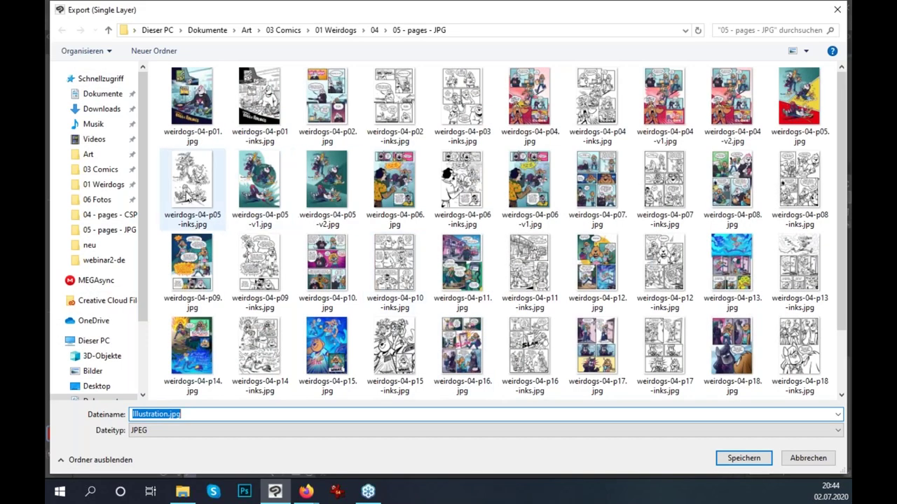
pyautogui.click(103, 260)
pyautogui.write('beispiel')
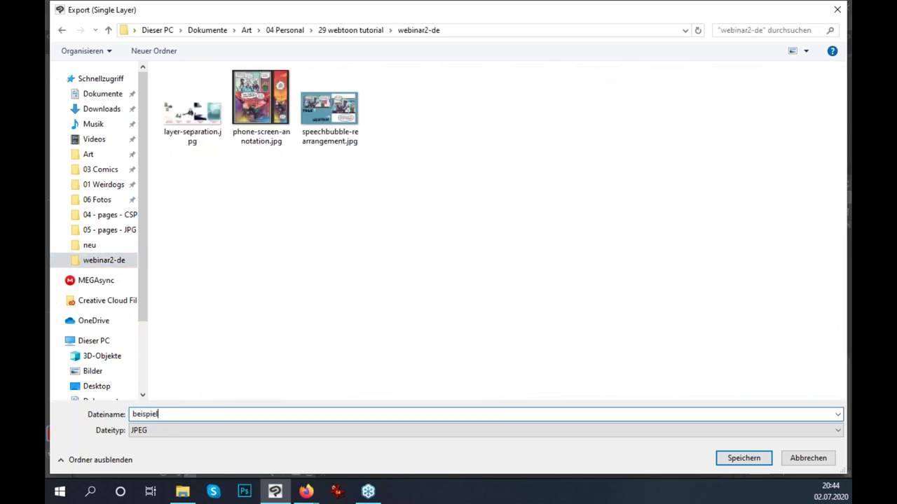
pyautogui.press('Return')
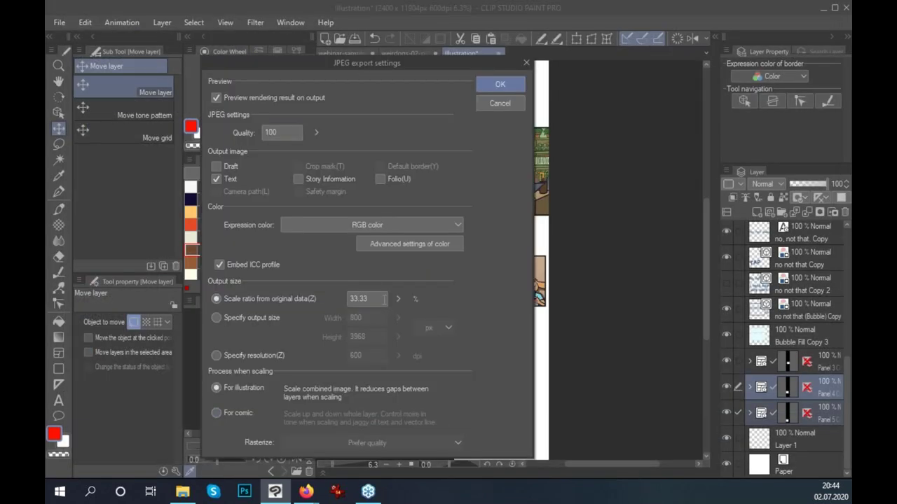
# Set the JPEG export to 800 px wide at quality 100 and accept the preview.
pyautogui.click(269, 317)
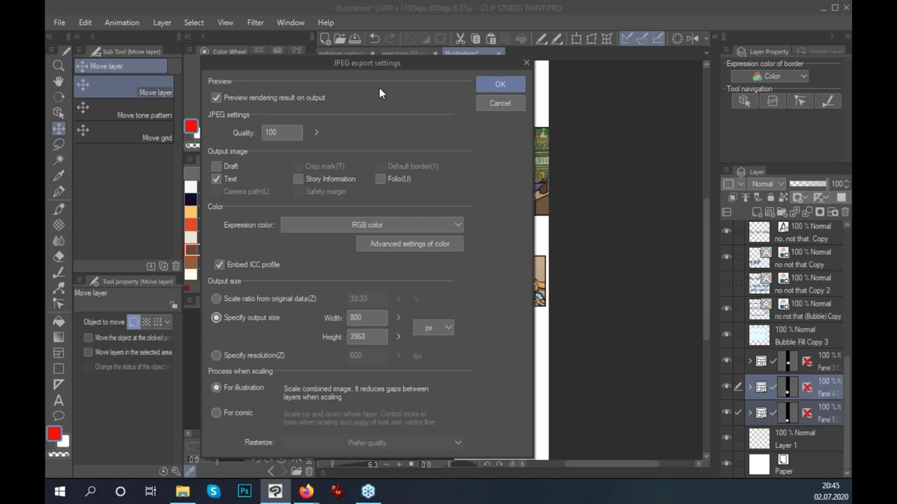
pyautogui.moveTo(379, 63); pyautogui.dragTo(424, 57)
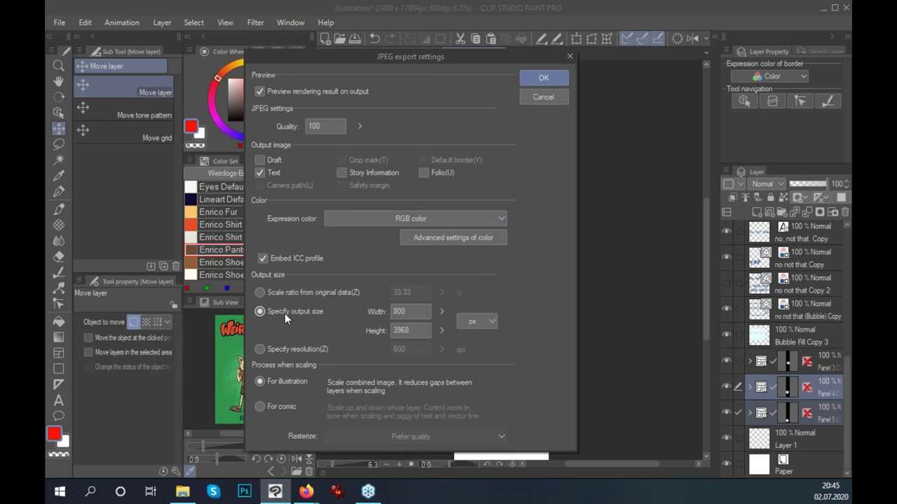
pyautogui.click(390, 311)
pyautogui.press('Tab')
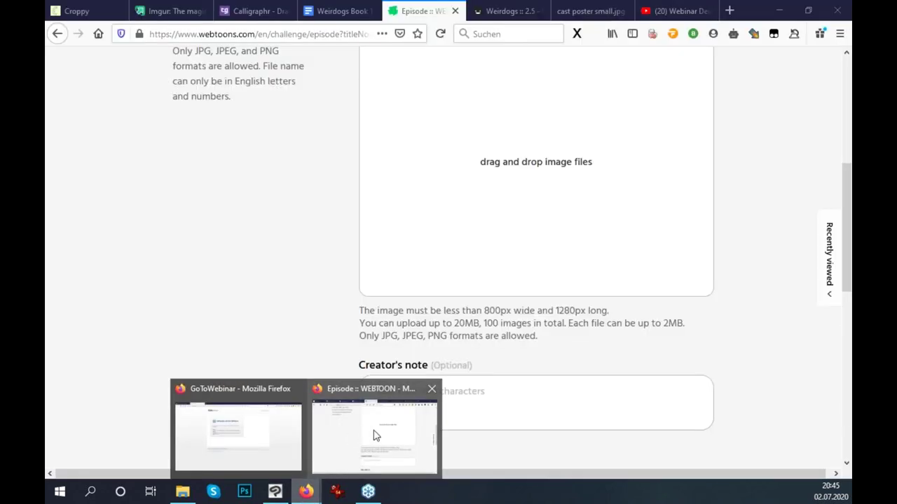
pyautogui.click(377, 436)
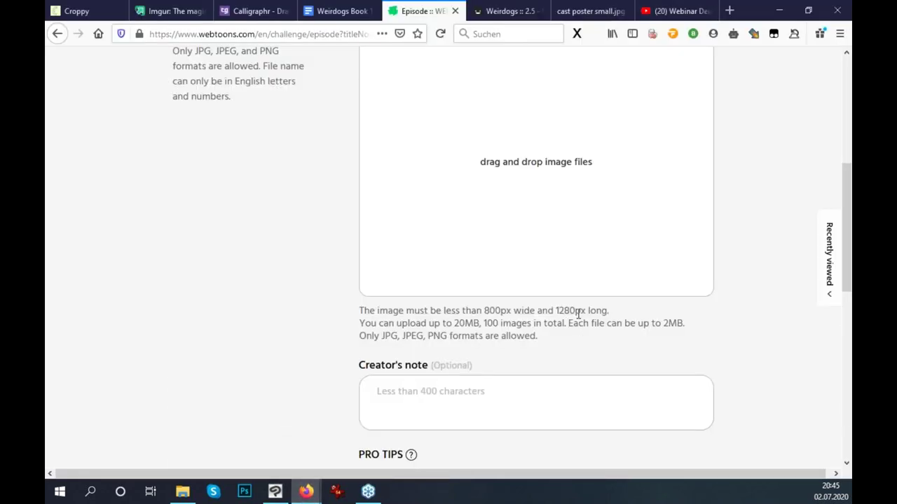
pyautogui.click(276, 492)
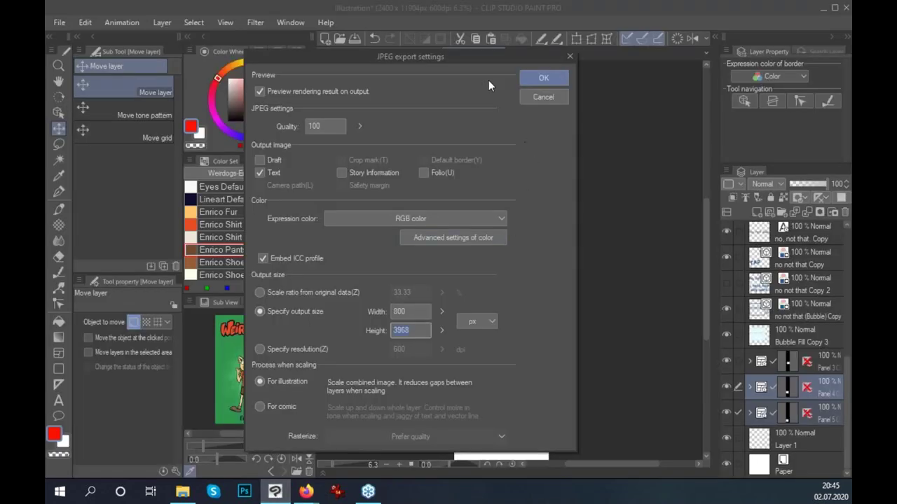
pyautogui.moveTo(494, 60); pyautogui.dragTo(513, 59)
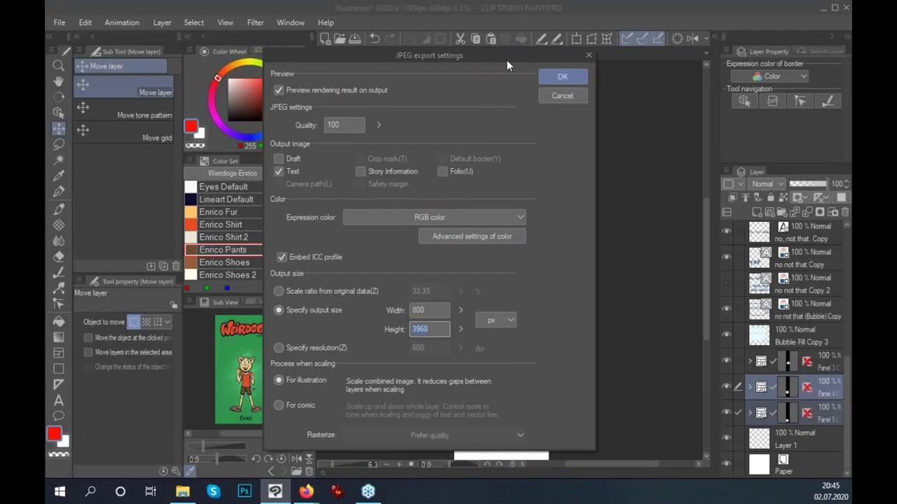
pyautogui.click(568, 77)
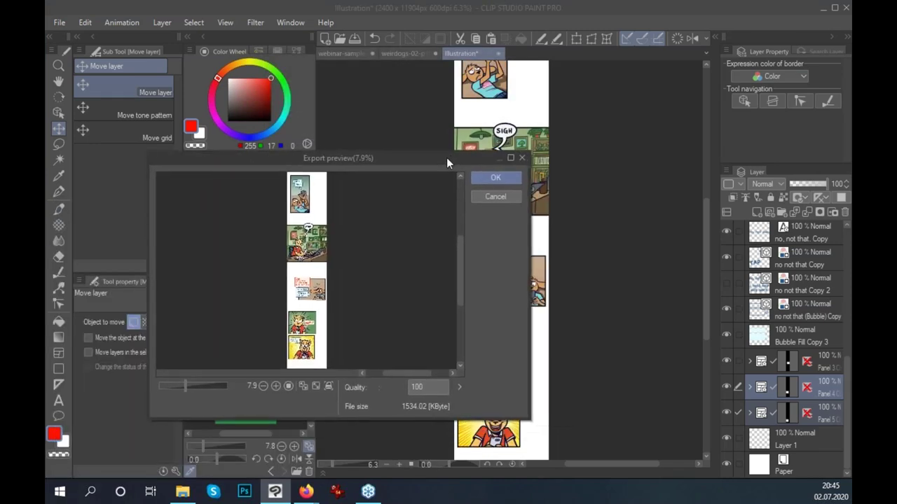
pyautogui.click(482, 175)
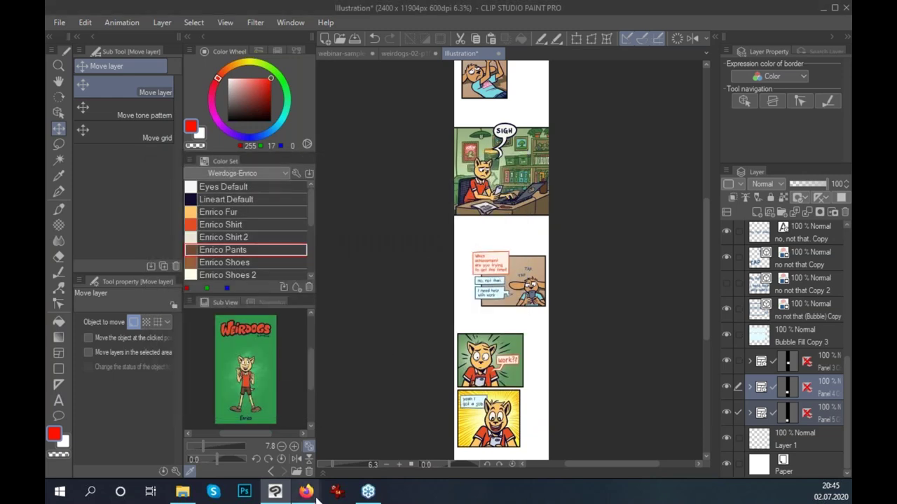
# Load beispiel.jpg into Croppy and open the resulting split.zip download.
pyautogui.click(340, 462)
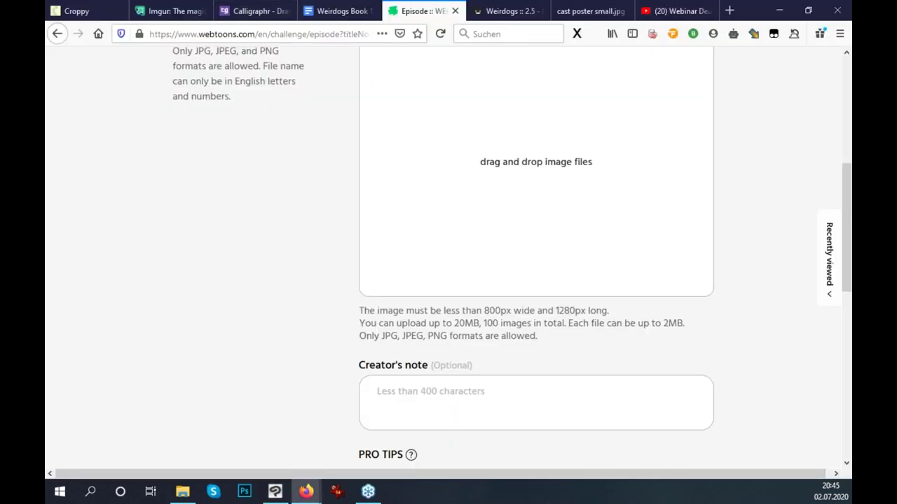
pyautogui.click(85, 10)
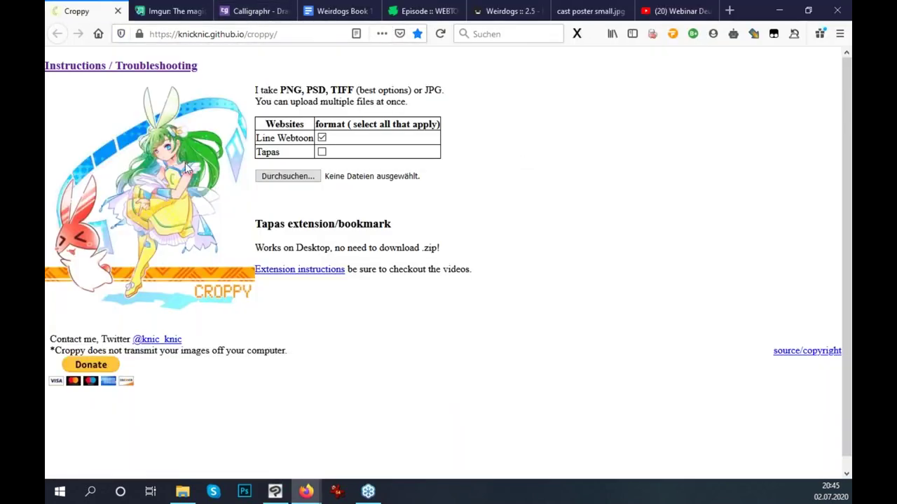
pyautogui.click(299, 176)
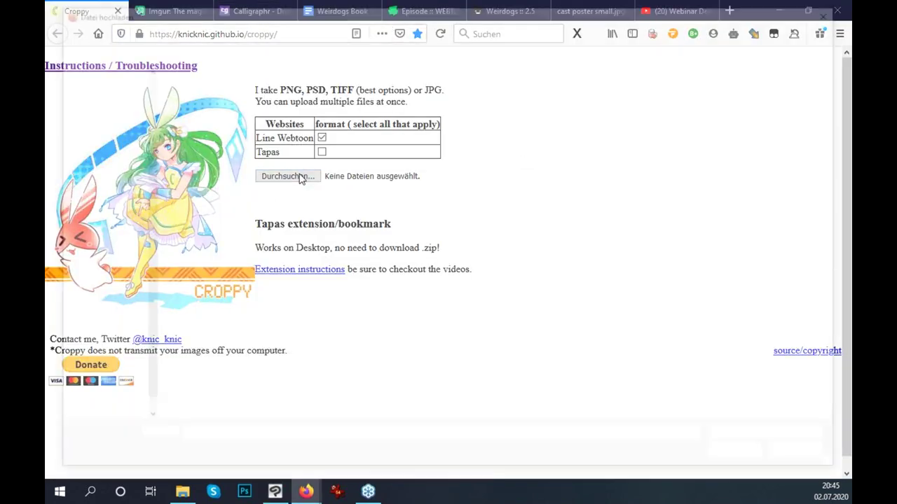
pyautogui.doubleClick(190, 98)
pyautogui.click(145, 119)
pyautogui.click(290, 184)
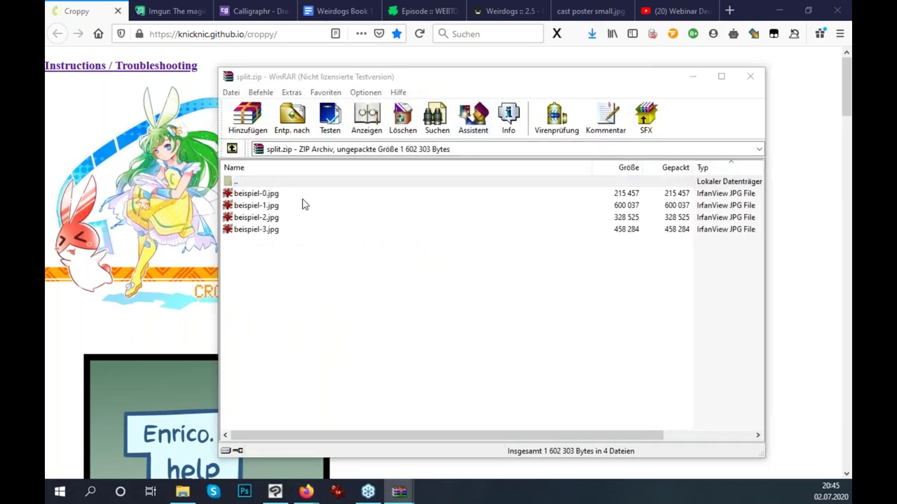
# Preview beispiel-0 through beispiel-3.jpg in turn, then close the split.zip archive.
pyautogui.click(275, 193)
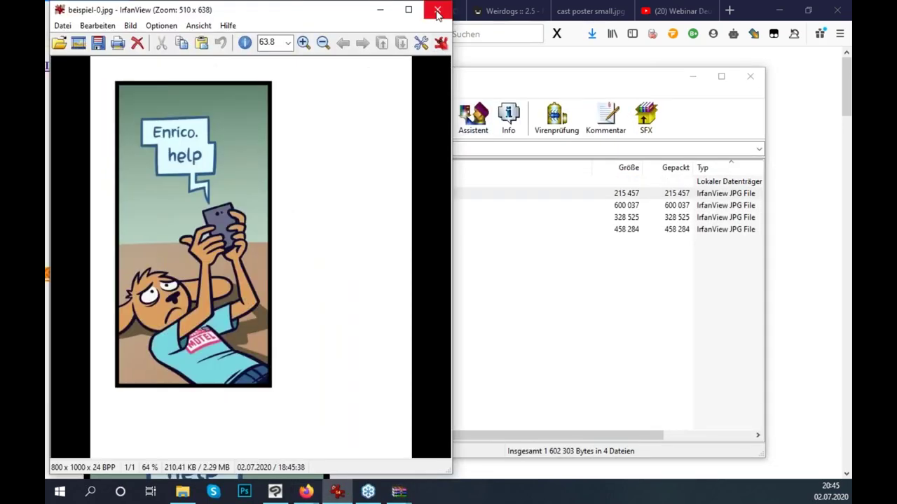
pyautogui.click(430, 8)
pyautogui.click(283, 209)
pyautogui.doubleClick(282, 207)
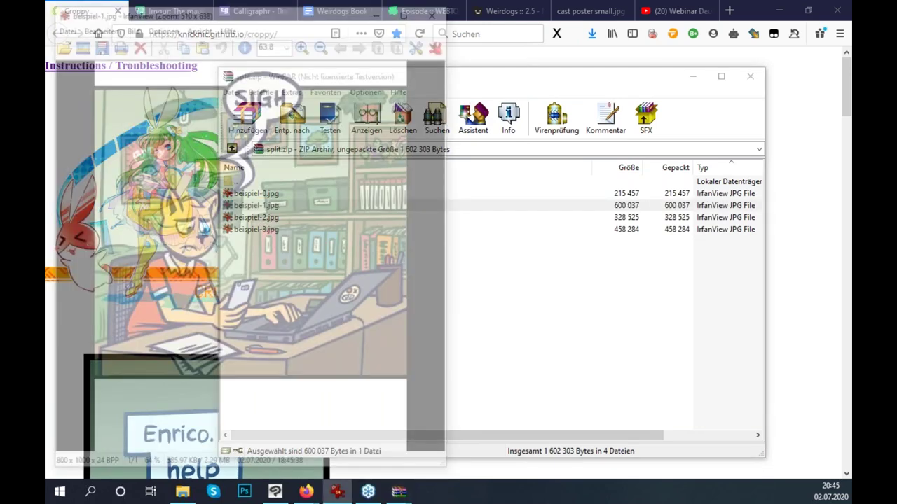
pyautogui.click(437, 9)
pyautogui.doubleClick(384, 218)
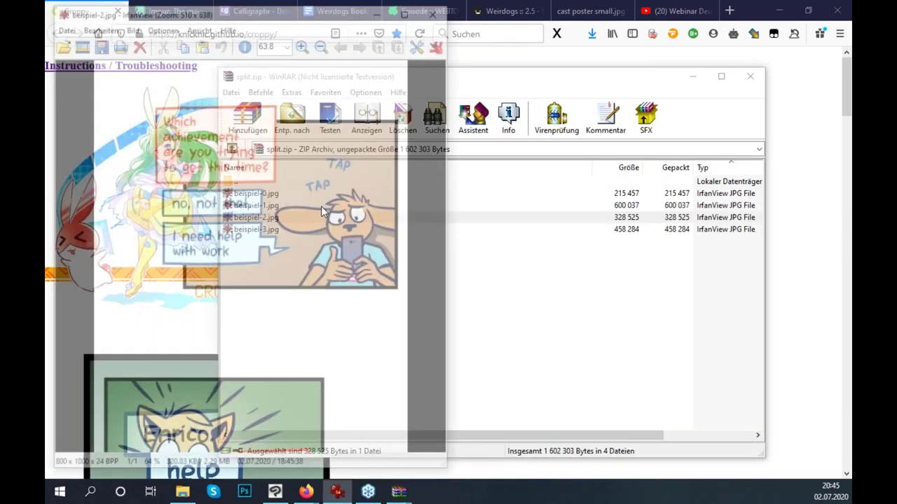
pyautogui.click(445, 18)
pyautogui.doubleClick(280, 229)
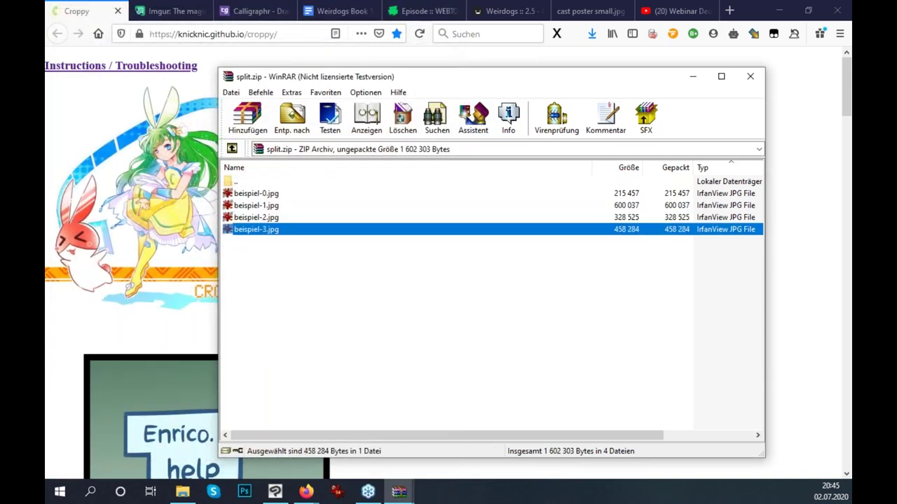
pyautogui.click(438, 10)
pyautogui.click(750, 76)
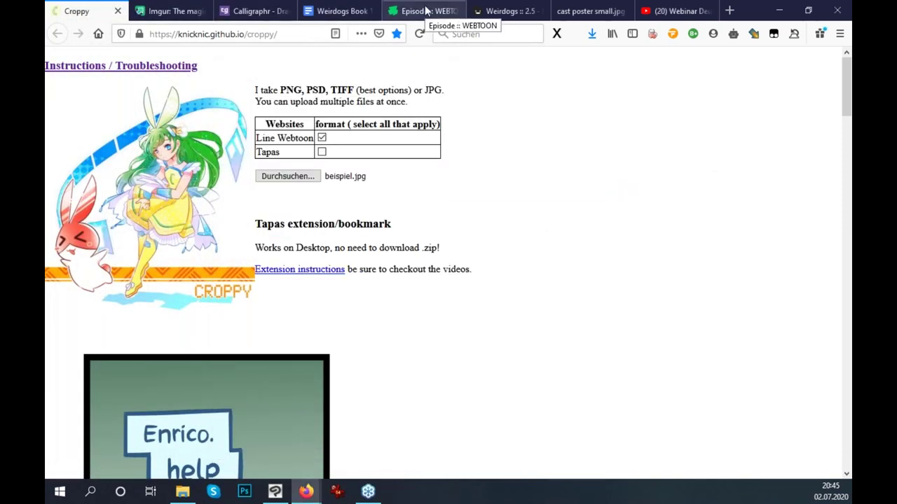
# Upload weirdogs-04-e01-0 to -4 to the Webtoon episode and open its mobile preview.
pyautogui.click(420, 11)
pyautogui.scroll(2, 503, 343)
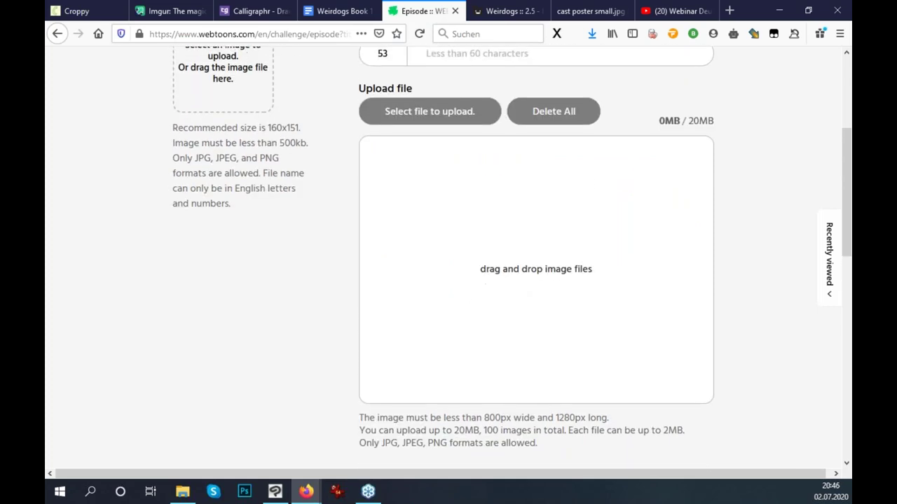
pyautogui.click(451, 118)
pyautogui.click(191, 98)
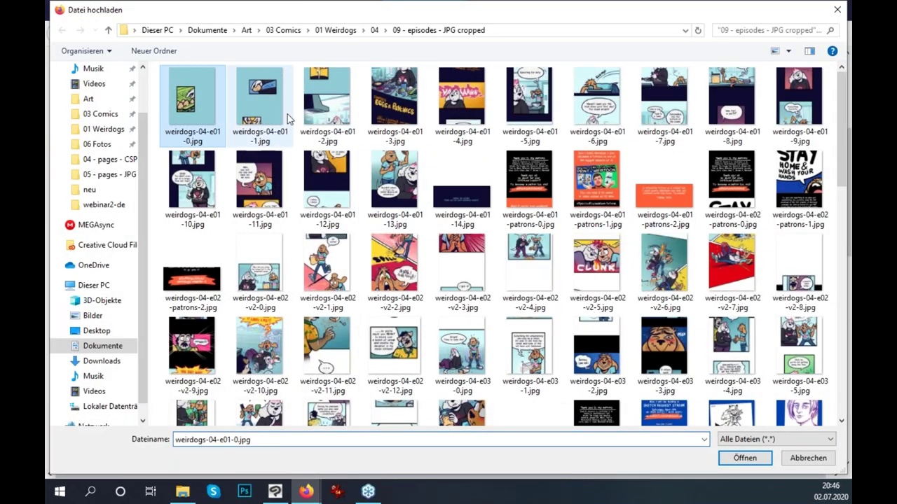
pyautogui.keyDown('shift'); pyautogui.click(462, 98); pyautogui.keyUp('shift')
pyautogui.click(745, 458)
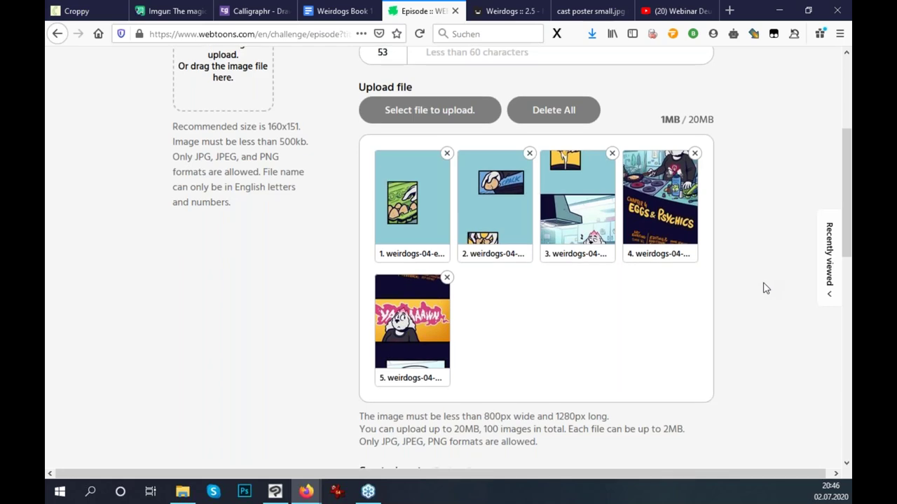
pyautogui.scroll(-5, 762, 285)
pyautogui.click(479, 212)
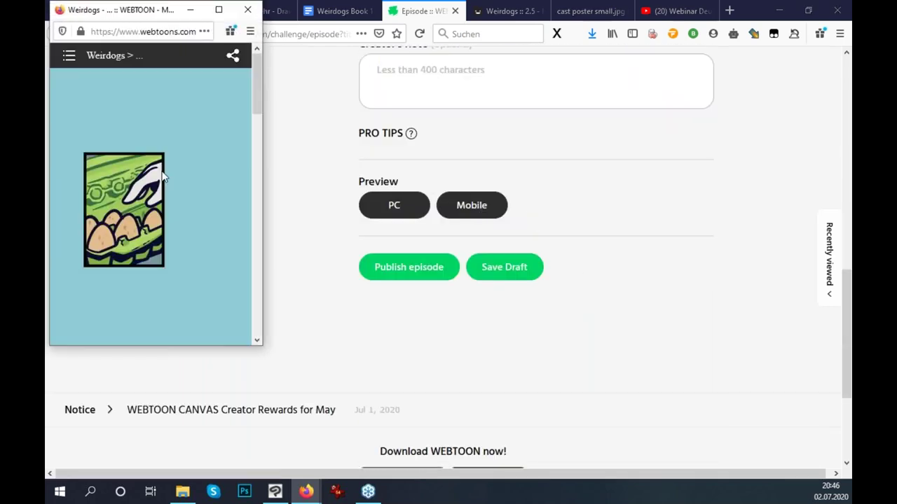
# Scroll through the Webtoon mobile preview, close it, and return to Clip Studio Paint.
pyautogui.scroll(-5, 167, 209)
pyautogui.scroll(-3, 167, 208)
pyautogui.scroll(-3, 167, 209)
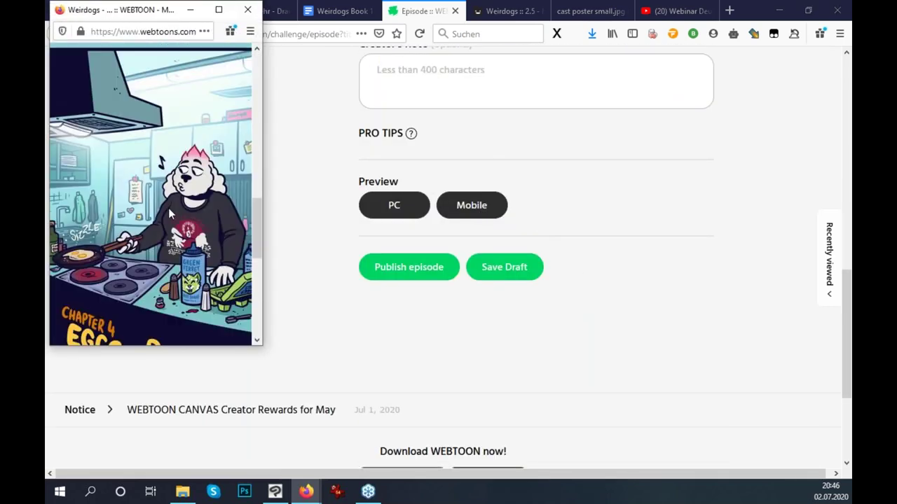
pyautogui.scroll(-3, 169, 208)
pyautogui.scroll(-2, 169, 212)
pyautogui.scroll(3, 175, 209)
pyautogui.scroll(10, 183, 202)
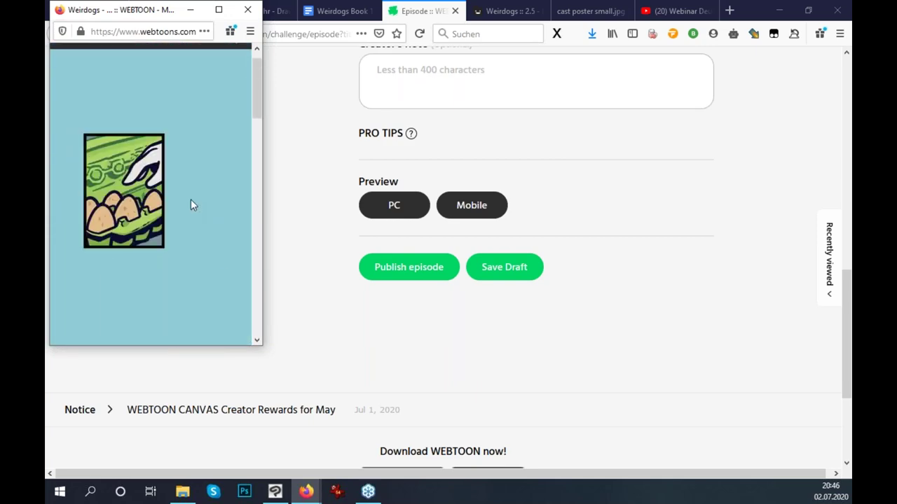
pyautogui.click(247, 10)
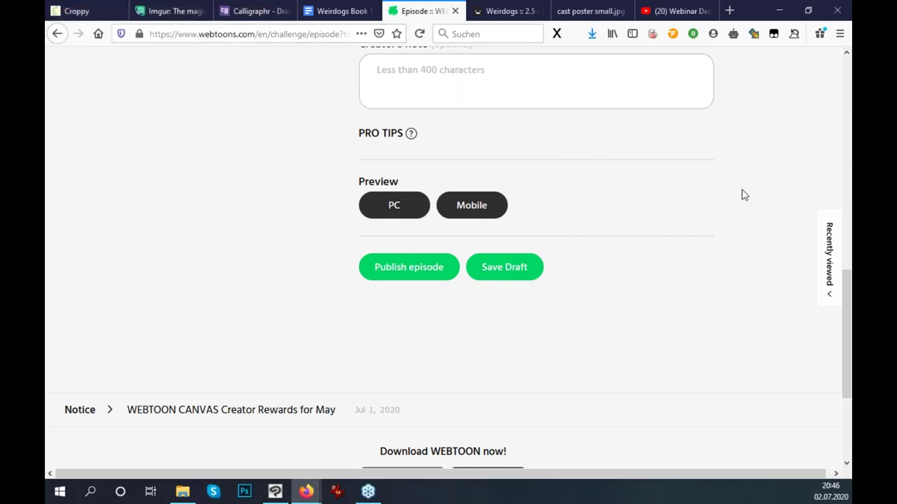
pyautogui.scroll(3, 701, 259)
pyautogui.scroll(5, 747, 238)
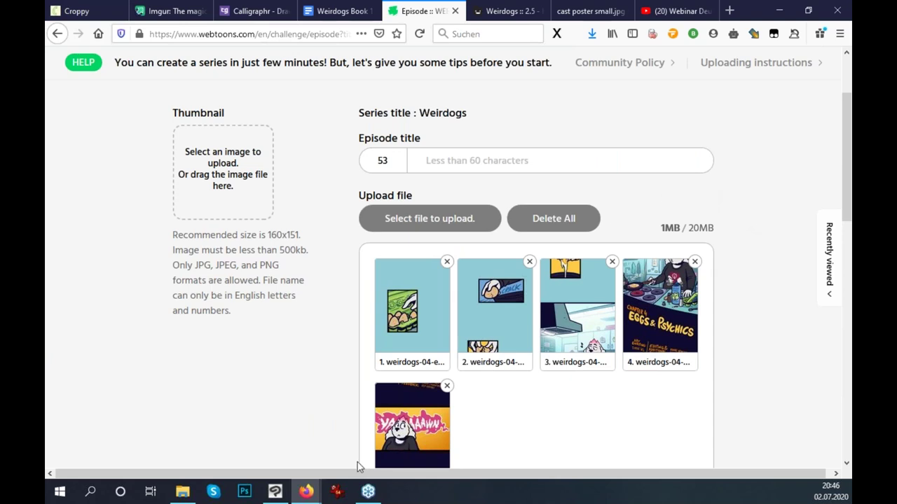
pyautogui.click(274, 491)
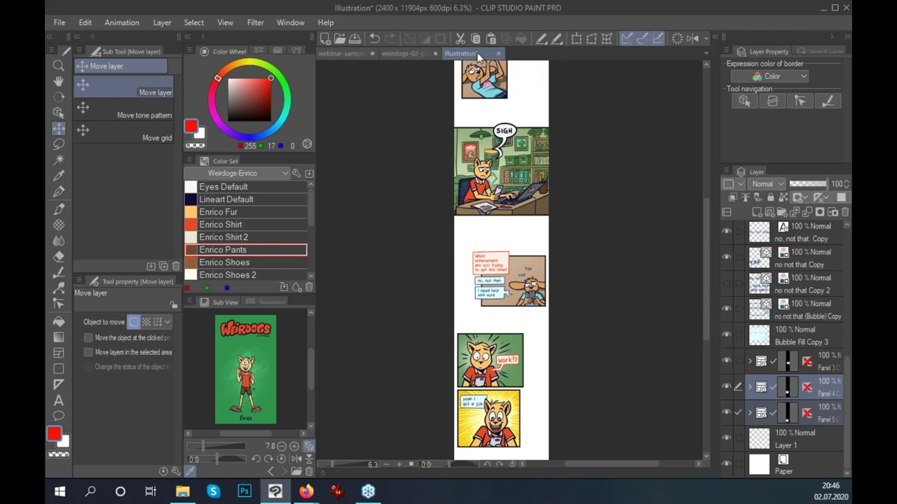
# Zoom into the strip panels, pick the Default Inks pen in black, and bring up webinar-sample-page.
pyautogui.scroll(3, 833, 372)
pyautogui.scroll(5, 824, 315)
pyautogui.scroll(3, 813, 266)
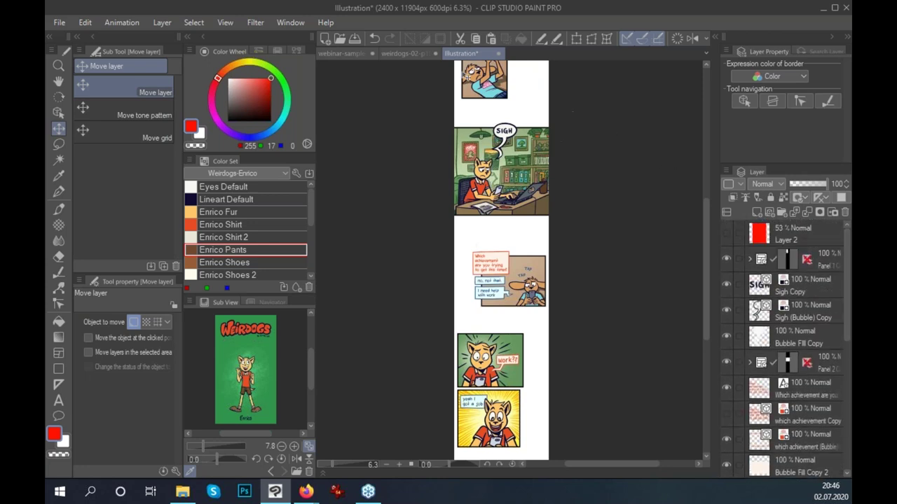
pyautogui.scroll(5, 686, 300)
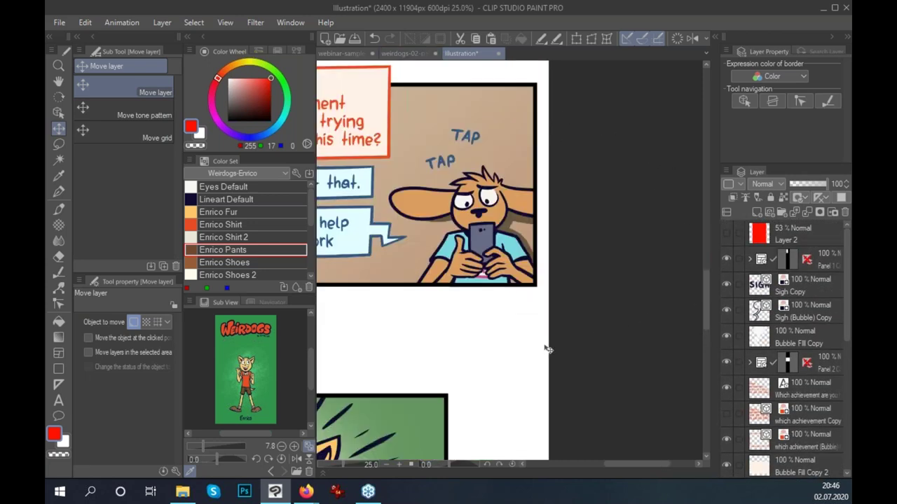
pyautogui.moveTo(542, 351); pyautogui.dragTo(654, 276)
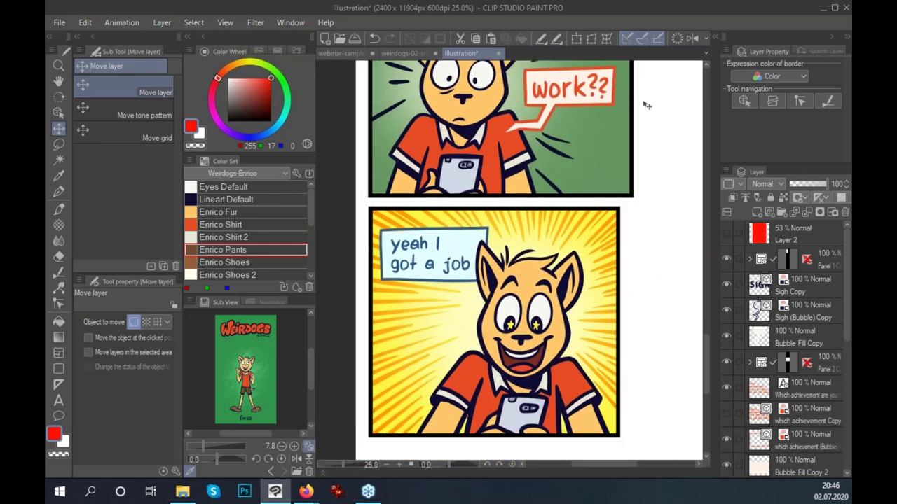
pyautogui.scroll(-1, 651, 256)
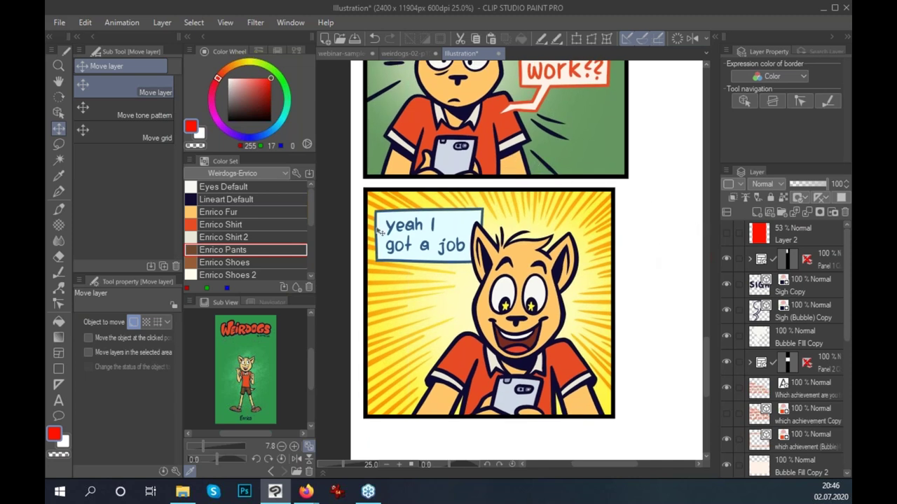
pyautogui.click(58, 191)
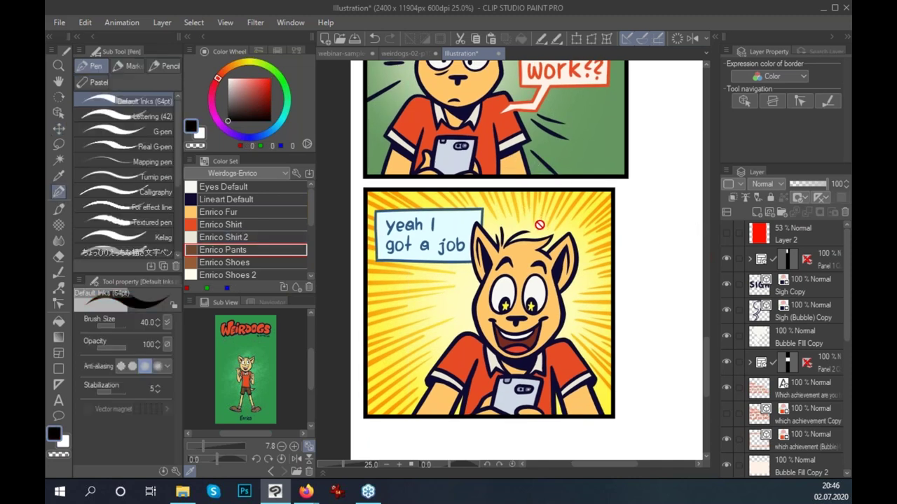
pyautogui.click(353, 53)
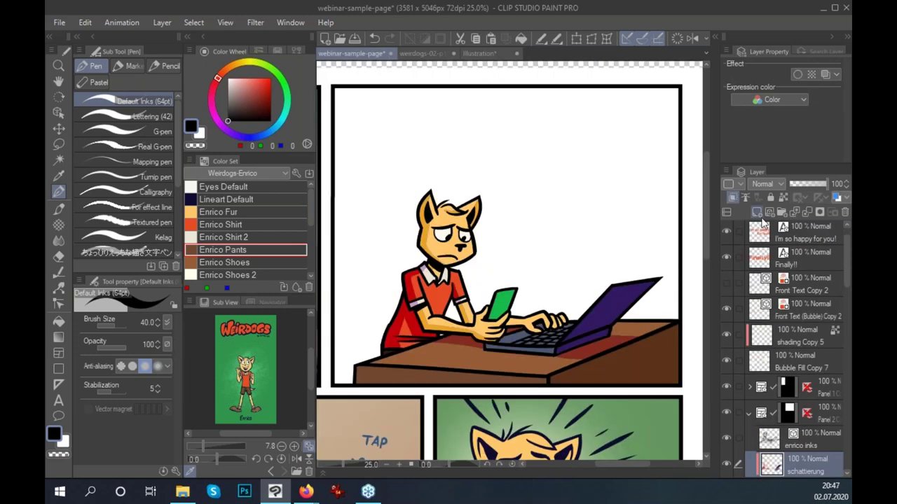
# Add a new empty layer above the Enrico inks layer and frame the area above the cat.
pyautogui.scroll(-5, 840, 284)
pyautogui.click(809, 288)
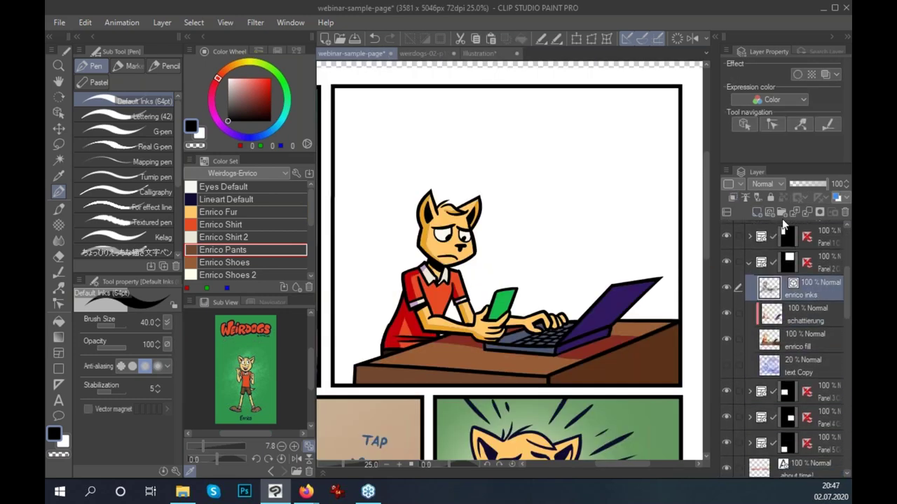
pyautogui.hotkey('ctrl', 'shift', 'n')
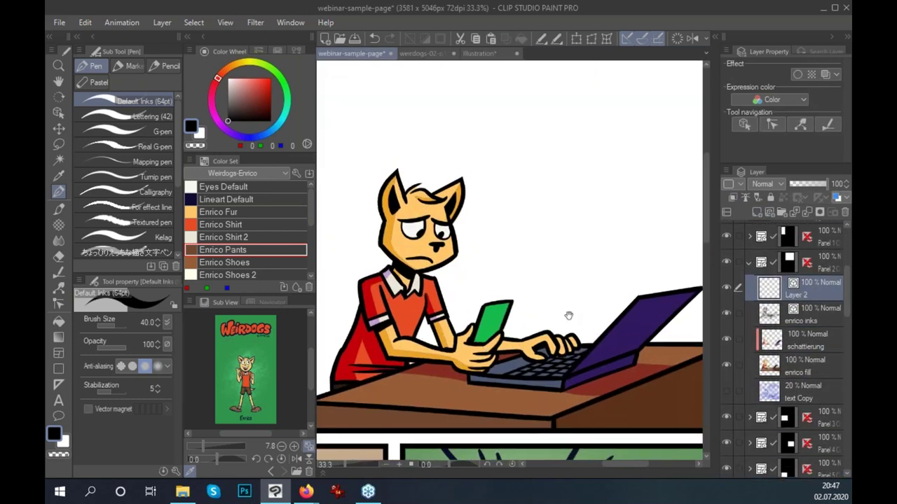
pyautogui.scroll(1, 553, 329)
pyautogui.moveTo(554, 329); pyautogui.dragTo(516, 327)
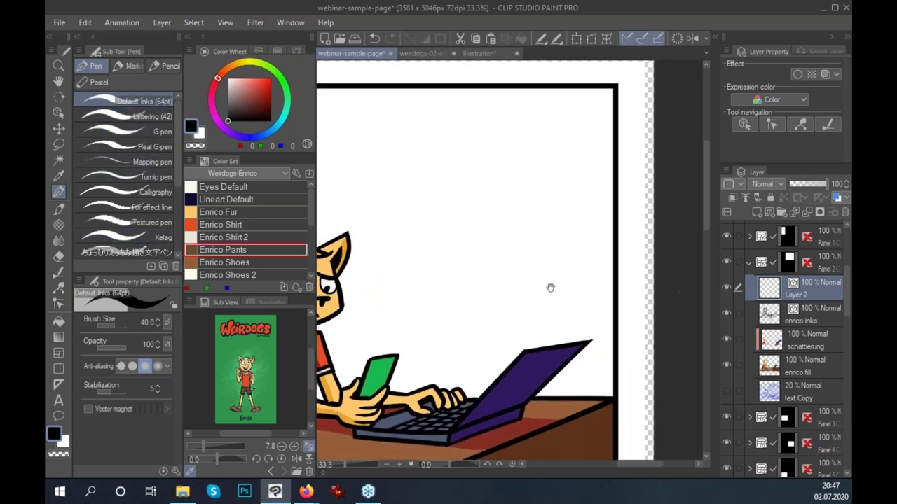
pyautogui.moveTo(550, 288); pyautogui.dragTo(581, 272)
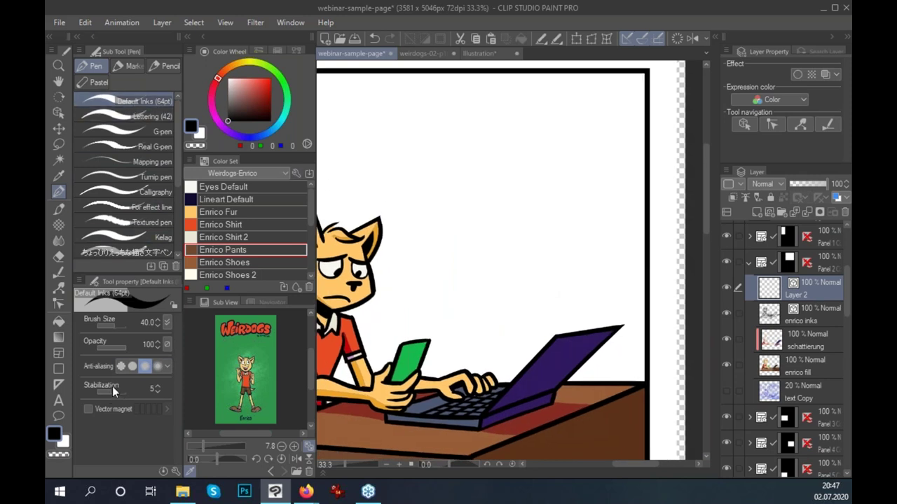
# Set pen stabilization to 0, then draw and undo diagonal test lines above the cat.
pyautogui.moveTo(103, 395); pyautogui.dragTo(96, 395)
pyautogui.moveTo(572, 131); pyautogui.dragTo(430, 306)
pyautogui.hotkey('ctrl', 'z')
pyautogui.moveTo(576, 126); pyautogui.dragTo(419, 308)
pyautogui.hotkey('ctrl', 'z')
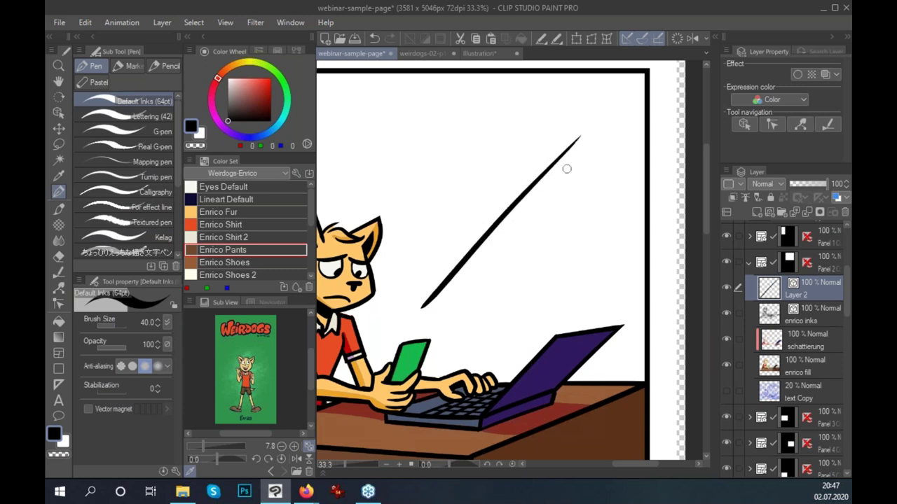
pyautogui.hotkey('ctrl', 'z')
pyautogui.moveTo(580, 137)
pyautogui.mouseDown()
pyautogui.moveTo(496, 210)
pyautogui.moveTo(419, 308)
pyautogui.mouseUp()
pyautogui.hotkey('ctrl', 'z')
# Try looping and oval test strokes above the cat, undoing each one.
pyautogui.moveTo(582, 149)
pyautogui.mouseDown()
pyautogui.moveTo(490, 150)
pyautogui.moveTo(441, 232)
pyautogui.moveTo(525, 176)
pyautogui.moveTo(501, 256)
pyautogui.mouseUp()
pyautogui.hotkey('ctrl', 'z')
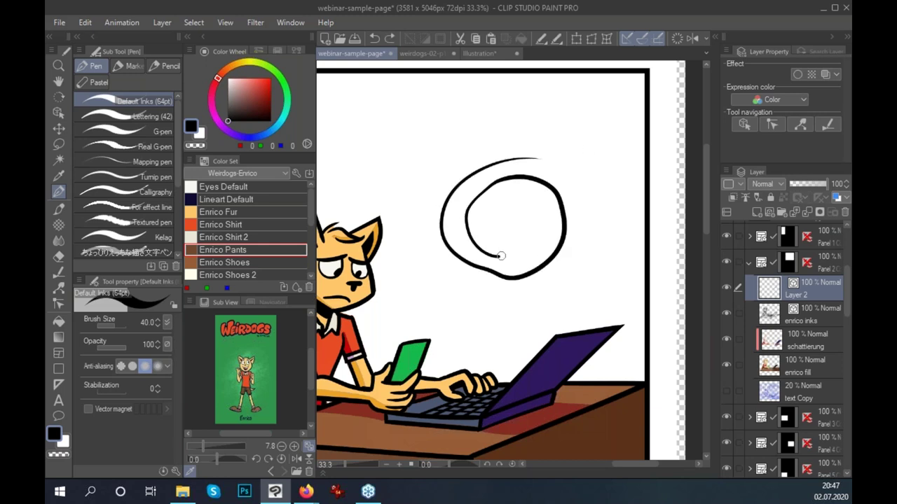
pyautogui.hotkey('ctrl', 'z')
pyautogui.moveTo(526, 182)
pyautogui.mouseDown()
pyautogui.moveTo(481, 246)
pyautogui.moveTo(550, 200)
pyautogui.moveTo(516, 183)
pyautogui.moveTo(464, 241)
pyautogui.moveTo(540, 231)
pyautogui.moveTo(525, 181)
pyautogui.mouseUp()
pyautogui.hotkey('ctrl', 'z')
pyautogui.scroll(2, 587, 210)
# Draw freehand test ellipses above the cat and undo them.
pyautogui.moveTo(533, 262)
pyautogui.mouseDown()
pyautogui.moveTo(651, 260)
pyautogui.moveTo(598, 286)
pyautogui.mouseUp()
pyautogui.hotkey('ctrl', 'z')
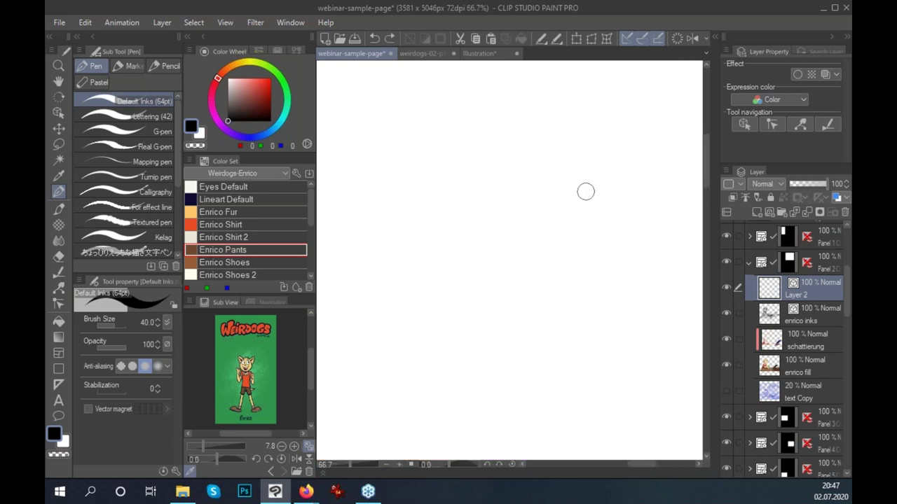
pyautogui.moveTo(587, 193)
pyautogui.mouseDown()
pyautogui.moveTo(570, 189)
pyautogui.moveTo(411, 309)
pyautogui.moveTo(577, 276)
pyautogui.moveTo(578, 191)
pyautogui.moveTo(412, 304)
pyautogui.moveTo(536, 188)
pyautogui.mouseUp()
pyautogui.hotkey('ctrl', 'z')
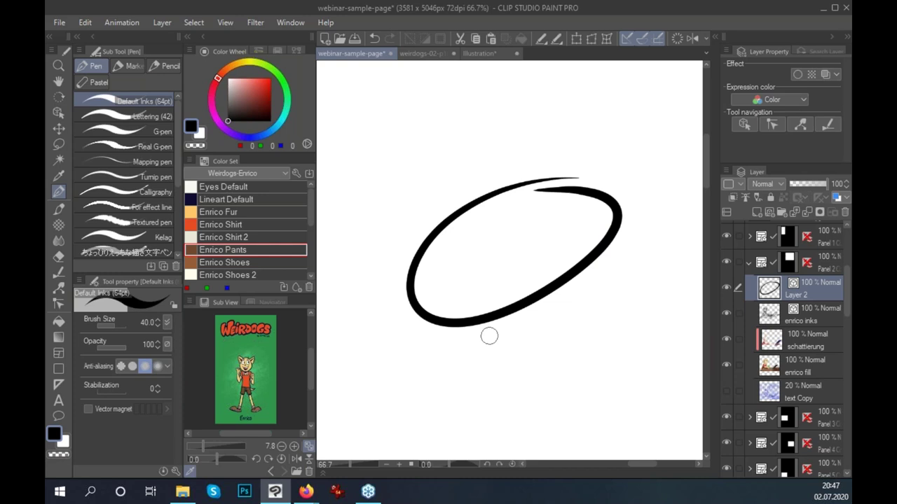
pyautogui.hotkey('ctrl', 'z')
# Adjust the pen stabilization slider, test an oval stroke, and undo it.
pyautogui.click(113, 392)
pyautogui.moveTo(115, 392); pyautogui.dragTo(113, 394)
pyautogui.click(157, 392)
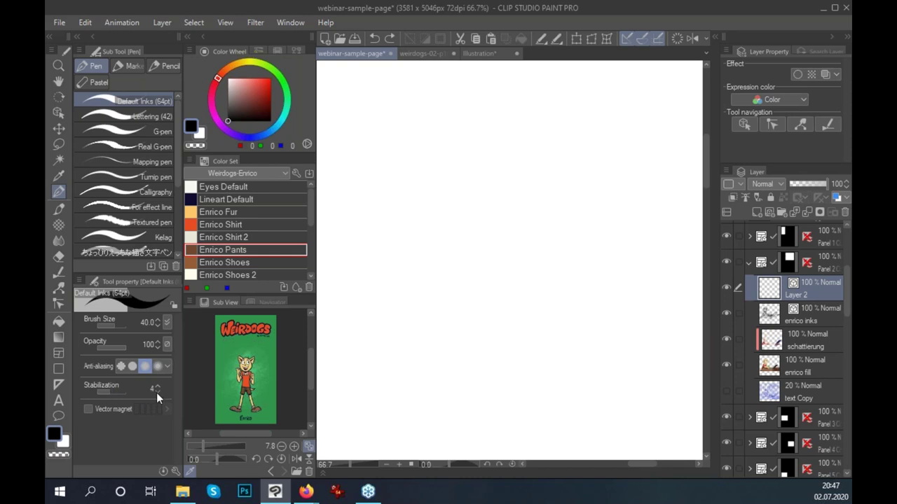
pyautogui.moveTo(573, 195)
pyautogui.mouseDown()
pyautogui.moveTo(585, 285)
pyautogui.moveTo(578, 200)
pyautogui.mouseUp()
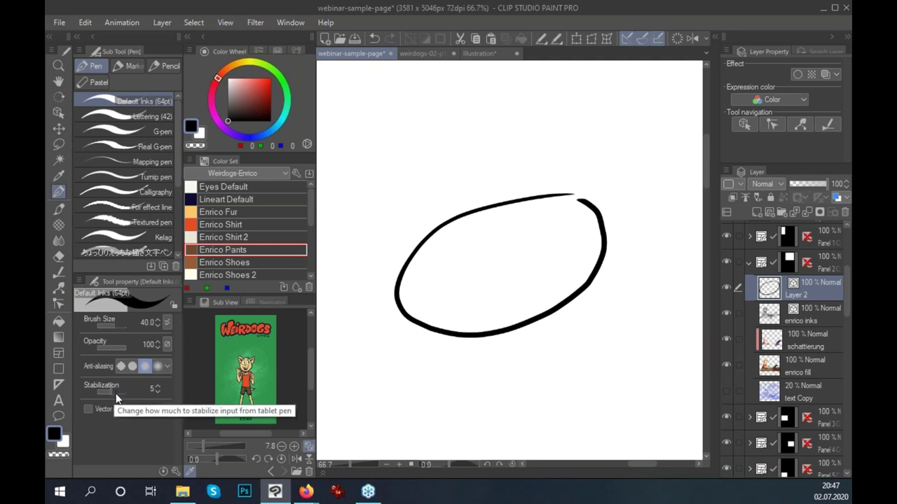
pyautogui.hotkey('ctrl', 'z')
# Test two more ovals at stabilization 61, undo them, then set stabilization back to 5.
pyautogui.scroll(2, 113, 392)
pyautogui.scroll(6, 112, 393)
pyautogui.scroll(4, 116, 393)
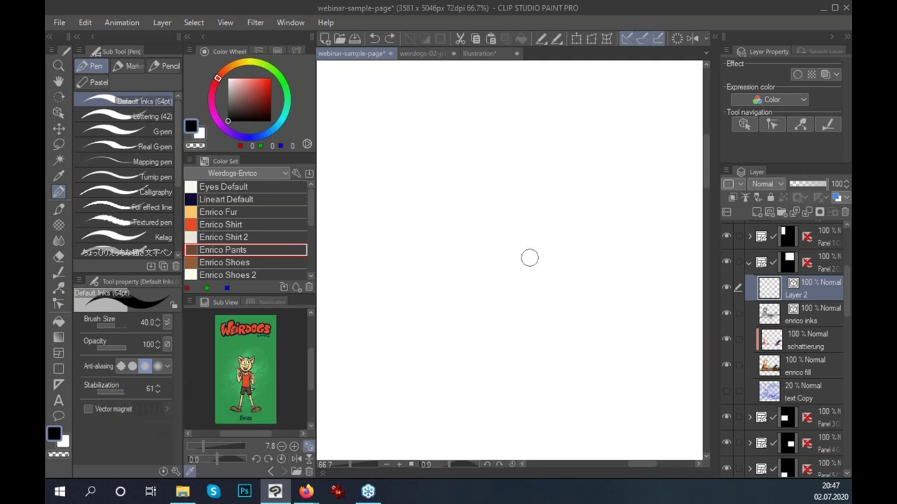
pyautogui.moveTo(599, 183)
pyautogui.mouseDown()
pyautogui.moveTo(468, 307)
pyautogui.moveTo(500, 203)
pyautogui.mouseUp()
pyautogui.hotkey('ctrl', 'z')
pyautogui.moveTo(553, 186)
pyautogui.mouseDown()
pyautogui.moveTo(425, 255)
pyautogui.moveTo(430, 302)
pyautogui.moveTo(480, 313)
pyautogui.moveTo(523, 304)
pyautogui.moveTo(570, 287)
pyautogui.moveTo(606, 252)
pyautogui.moveTo(602, 212)
pyautogui.moveTo(554, 179)
pyautogui.mouseUp()
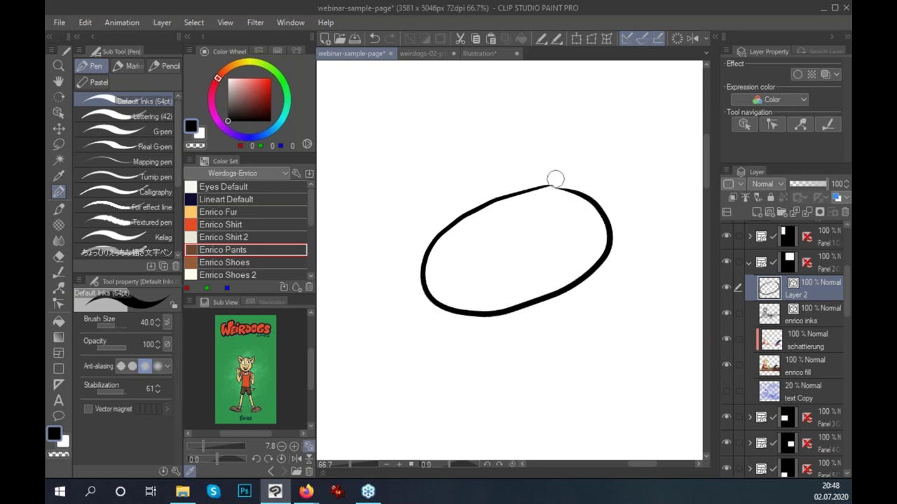
pyautogui.hotkey('ctrl', 'z')
pyautogui.moveTo(119, 391); pyautogui.dragTo(115, 392)
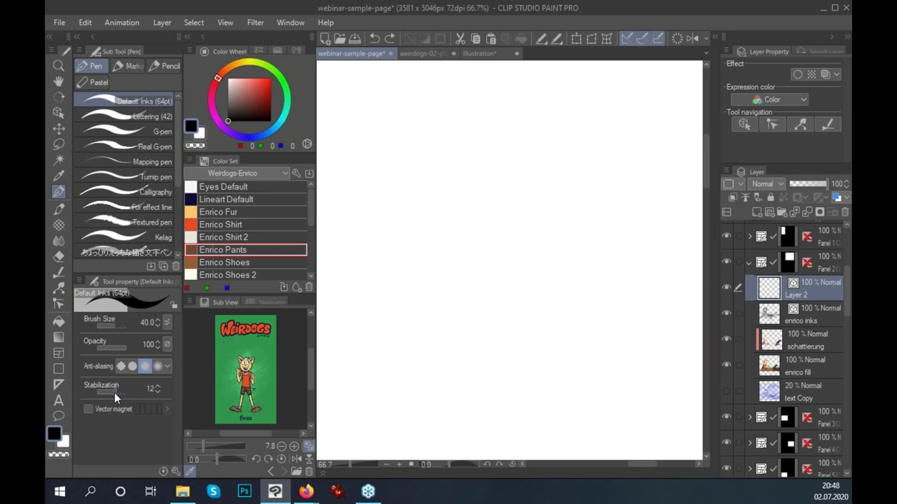
pyautogui.scroll(-2, 619, 279)
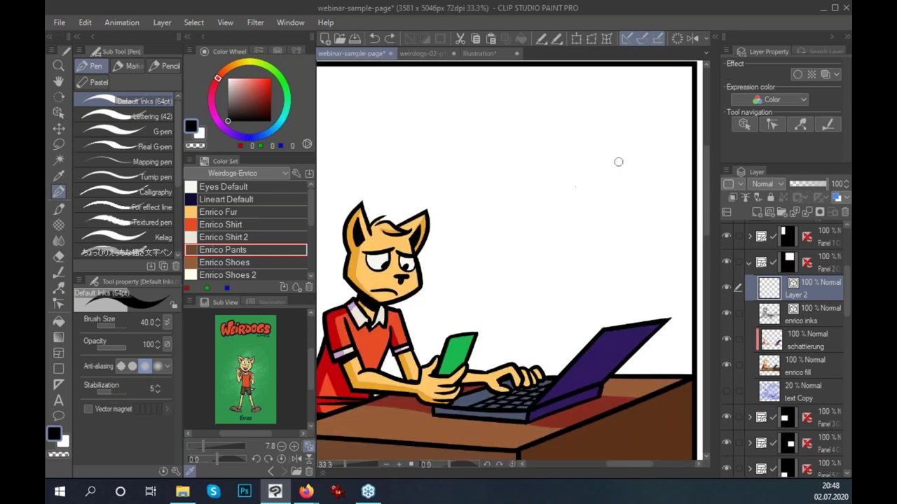
pyautogui.moveTo(617, 140); pyautogui.dragTo(420, 320)
pyautogui.moveTo(629, 166); pyautogui.dragTo(452, 321)
pyautogui.moveTo(637, 198); pyautogui.dragTo(475, 329)
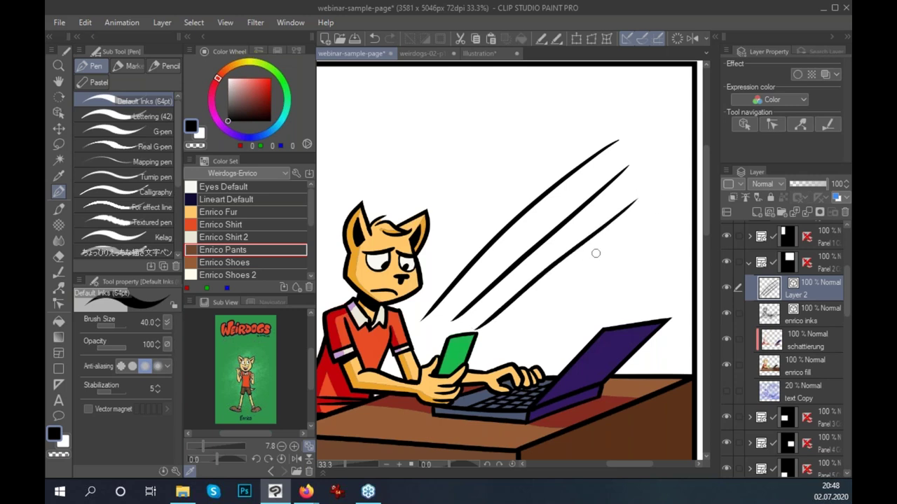
pyautogui.hotkey('ctrl', 'z')
pyautogui.hotkey('ctrl', 'z')
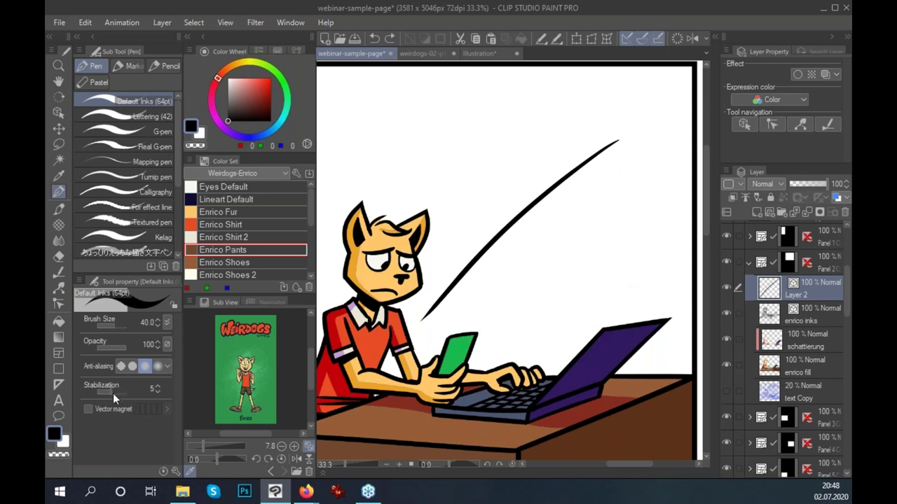
pyautogui.hotkey('ctrl', 'z')
pyautogui.moveTo(113, 392); pyautogui.dragTo(126, 395)
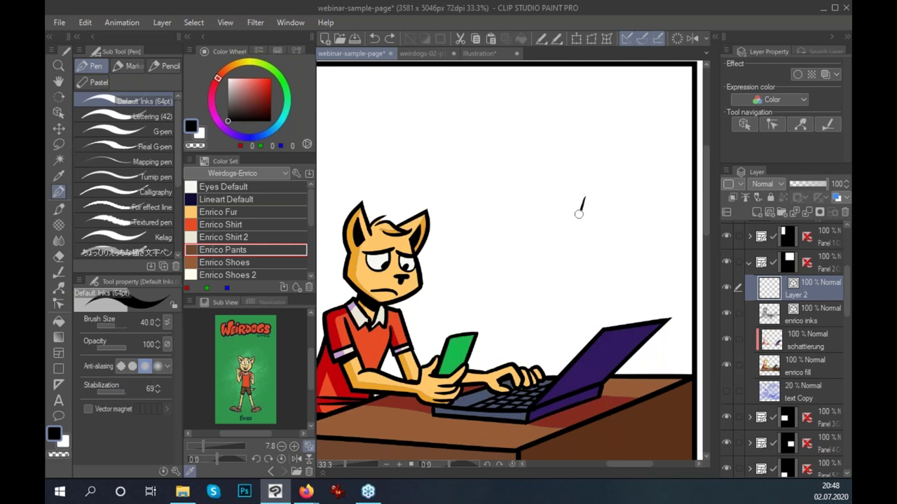
pyautogui.moveTo(570, 237); pyautogui.dragTo(561, 251)
pyautogui.moveTo(518, 273); pyautogui.dragTo(504, 260)
pyautogui.moveTo(522, 232); pyautogui.dragTo(536, 206)
pyautogui.hotkey('ctrl', 'z')
pyautogui.moveTo(115, 397); pyautogui.dragTo(100, 389)
pyautogui.moveTo(653, 356); pyautogui.dragTo(673, 348)
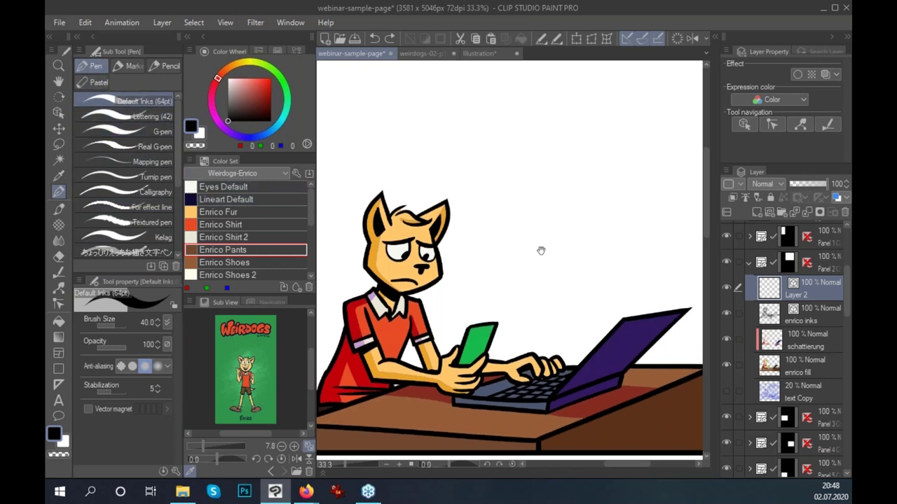
pyautogui.scroll(-1, 540, 250)
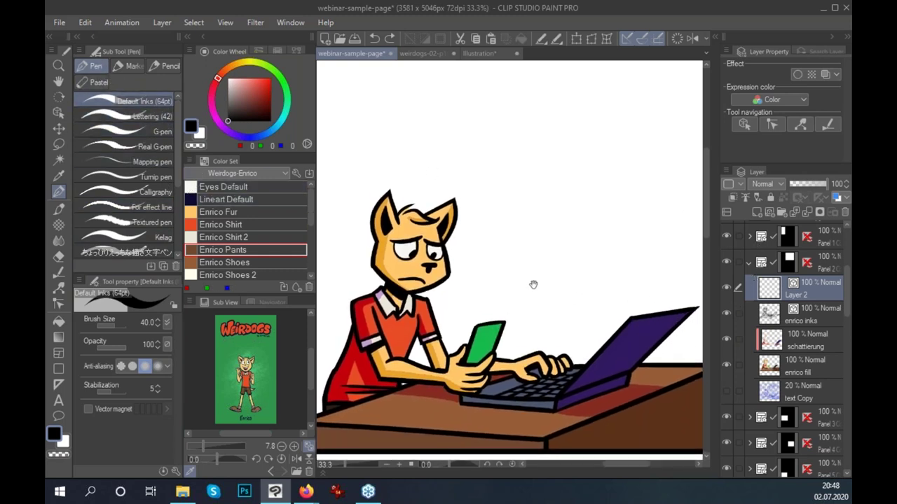
pyautogui.hscroll(-1, 532, 284)
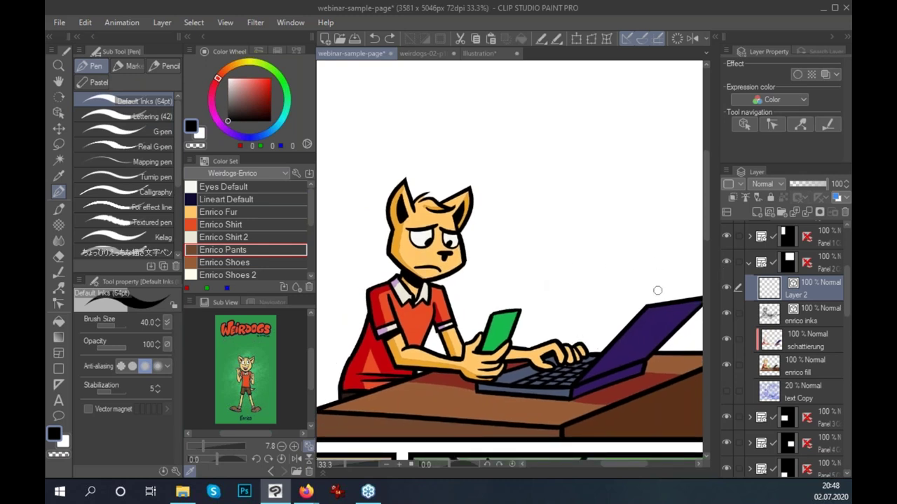
pyautogui.moveTo(624, 305); pyautogui.dragTo(624, 287)
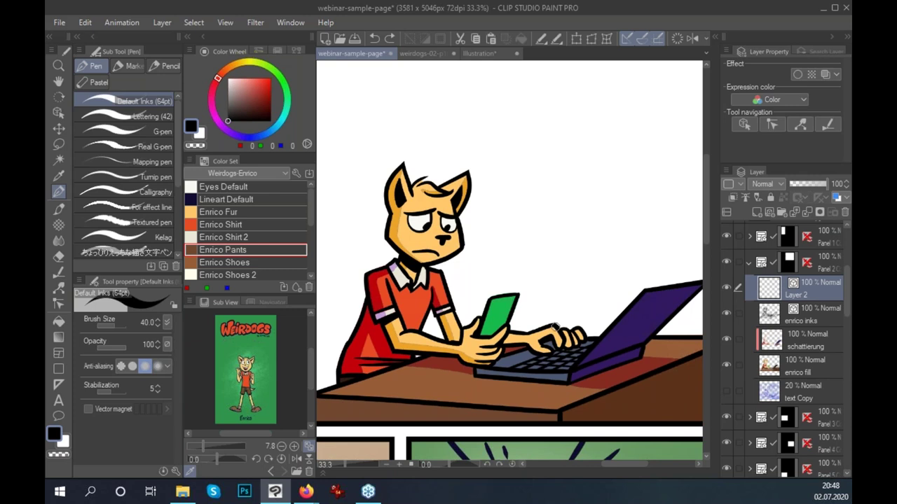
# Switch the pen from Default Inks to the Lettering brush.
pyautogui.click(161, 115)
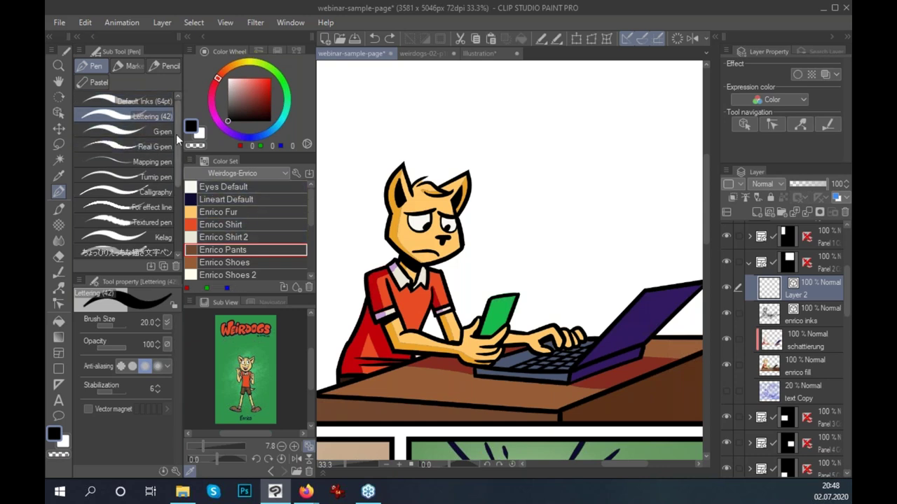
pyautogui.scroll(2, 566, 280)
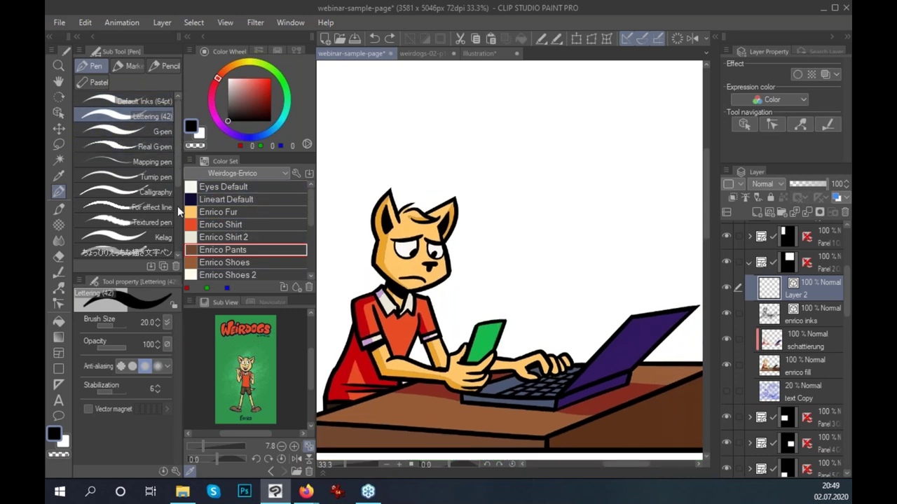
pyautogui.click(140, 100)
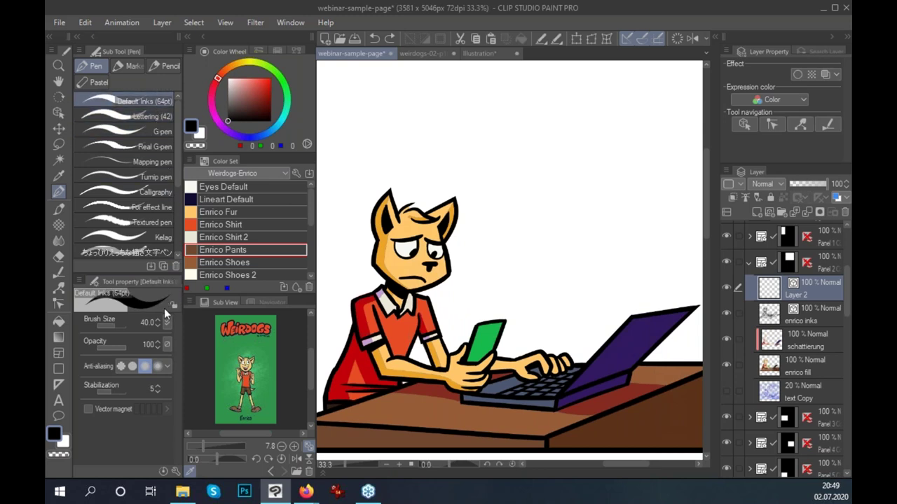
pyautogui.click(158, 119)
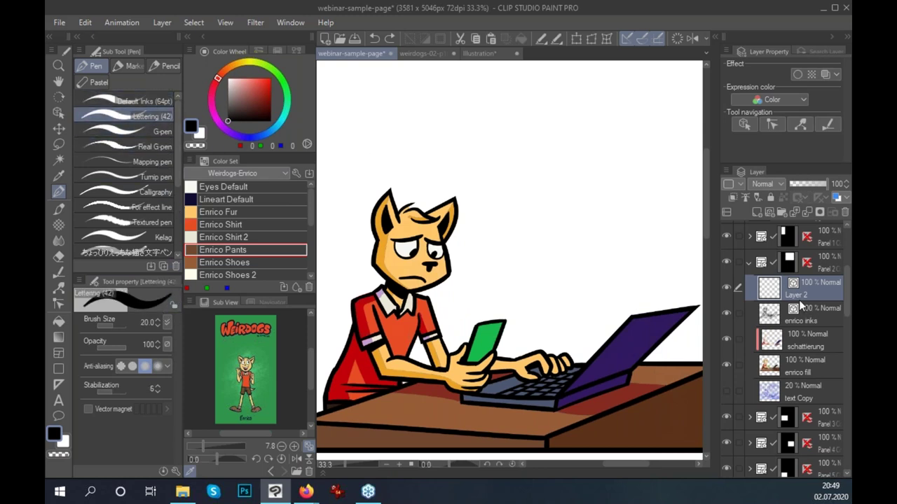
# Hand-letter HALLO! beside the cat, inspect it up close, then remove it.
pyautogui.moveTo(475, 215); pyautogui.dragTo(472, 252)
pyautogui.moveTo(469, 237)
pyautogui.mouseDown()
pyautogui.moveTo(490, 234)
pyautogui.moveTo(489, 252)
pyautogui.moveTo(512, 252)
pyautogui.mouseUp()
pyautogui.moveTo(497, 238); pyautogui.dragTo(543, 251)
pyautogui.moveTo(559, 222); pyautogui.dragTo(570, 231)
pyautogui.click(569, 240)
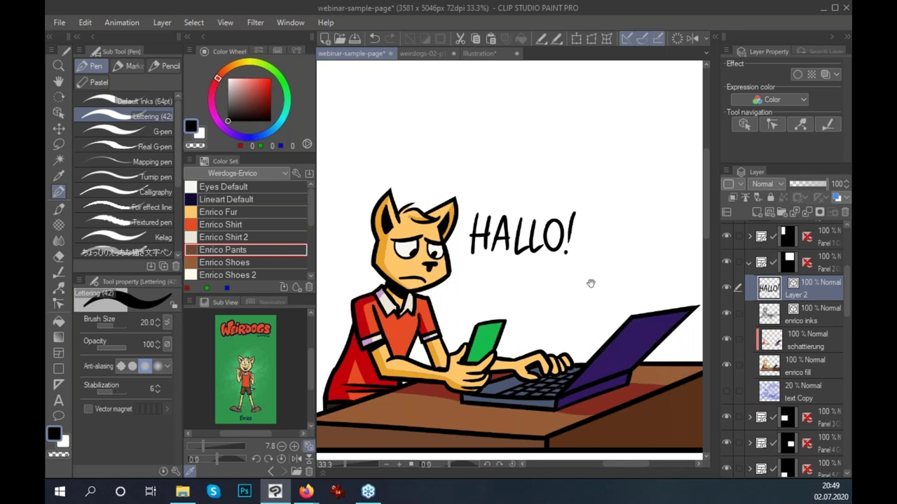
pyautogui.moveTo(591, 283); pyautogui.dragTo(570, 303)
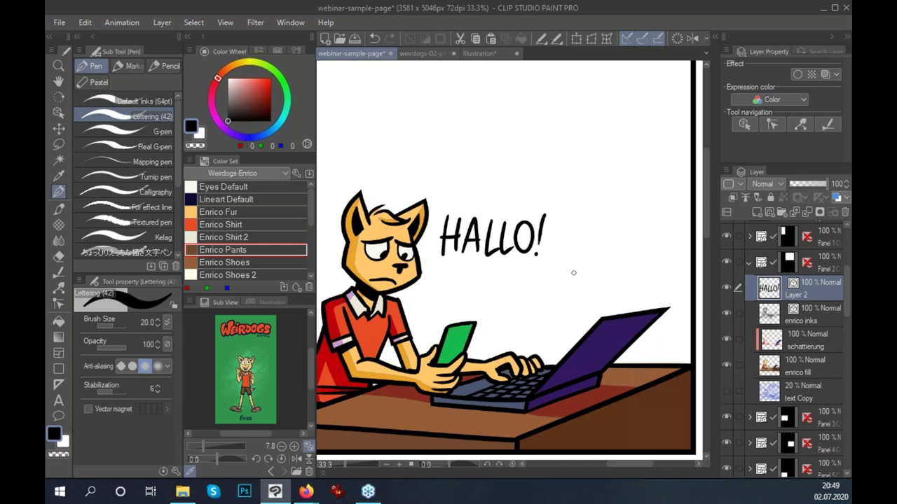
pyautogui.scroll(2, 573, 273)
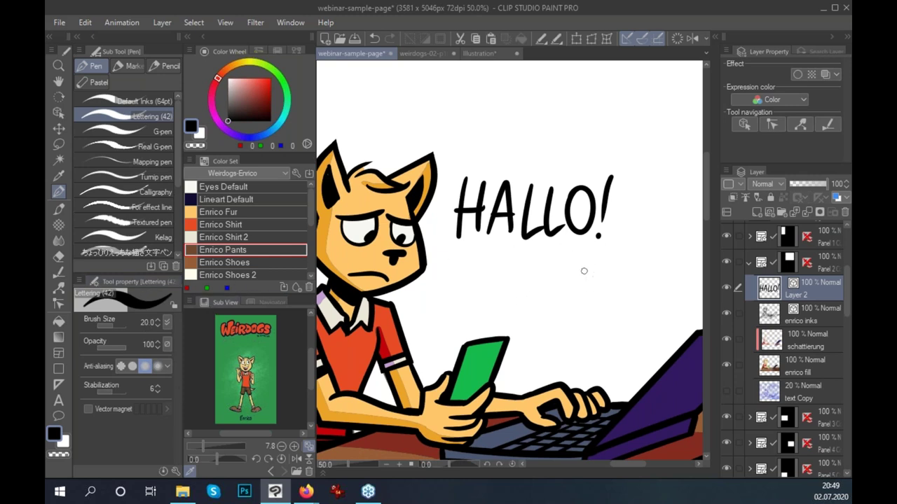
pyautogui.hotkey('ctrl', 'z')
pyautogui.press('Delete')
# Choose the Zav Pencil brush, zoom out, and add a new Layer 3 for painting.
pyautogui.scroll(-3, 140, 210)
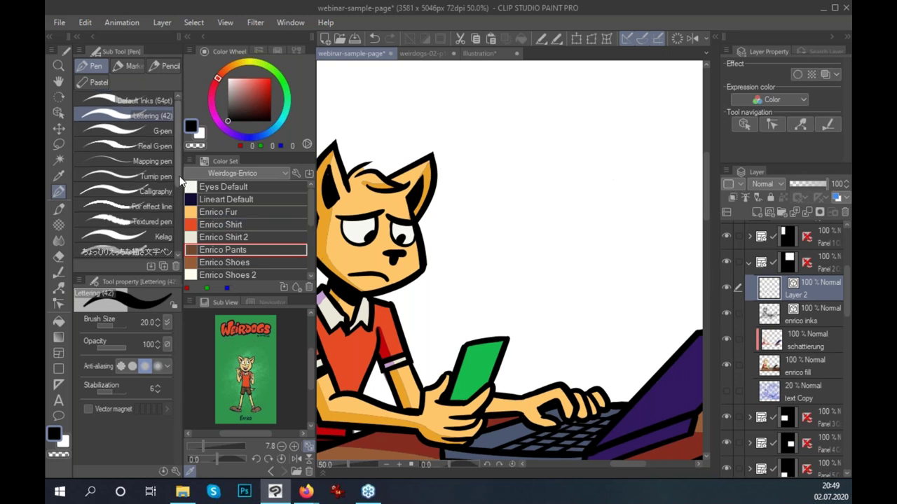
pyautogui.scroll(-3, 161, 210)
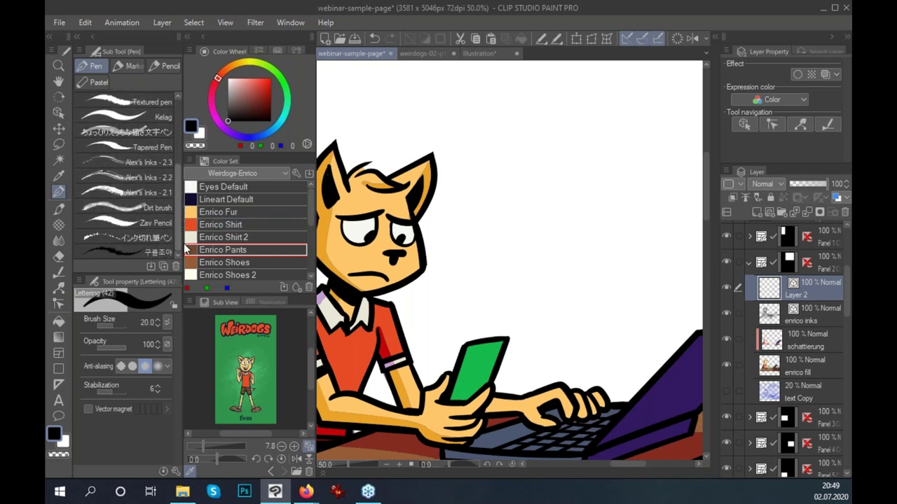
pyautogui.click(157, 222)
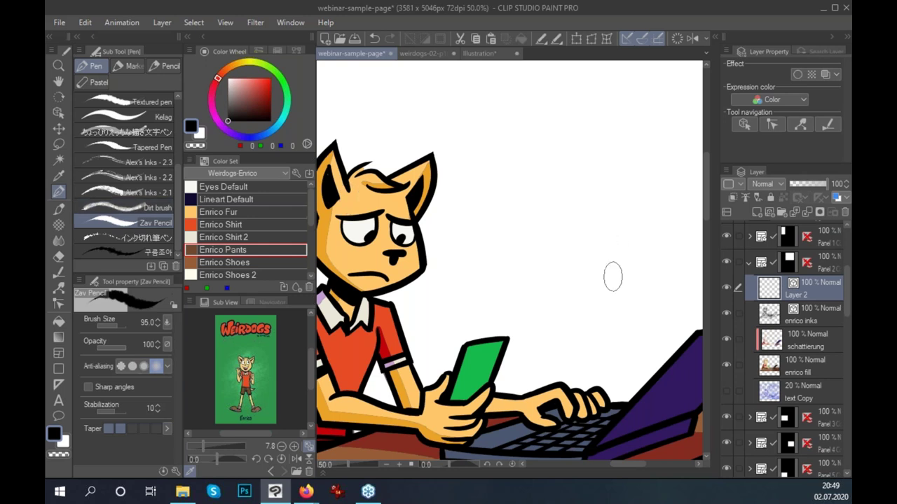
pyautogui.moveTo(589, 347); pyautogui.dragTo(531, 358)
pyautogui.hotkey('ctrl', '-')
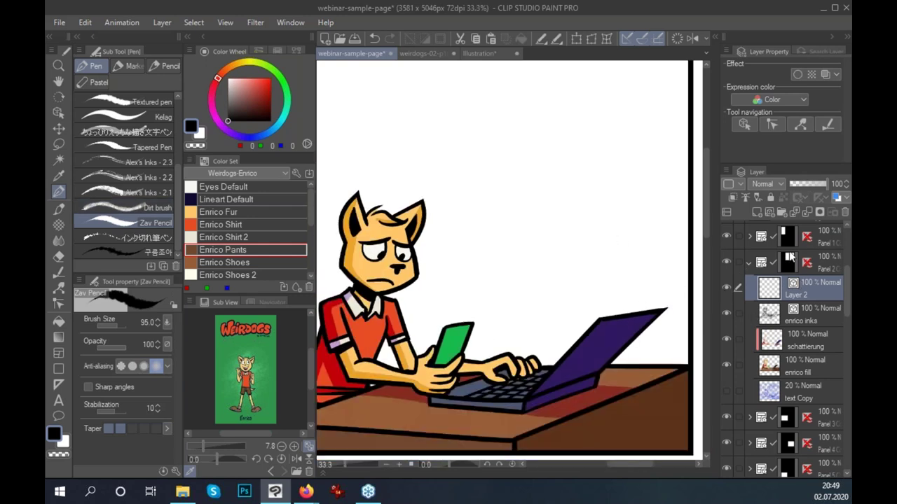
pyautogui.click(770, 213)
pyautogui.hotkey('ctrl', 'z')
pyautogui.click(757, 213)
# Paint a filled red blob with a red tail above the laptop on Layer 3.
pyautogui.moveTo(517, 175)
pyautogui.mouseDown()
pyautogui.moveTo(524, 195)
pyautogui.moveTo(567, 226)
pyautogui.moveTo(593, 205)
pyautogui.mouseUp()
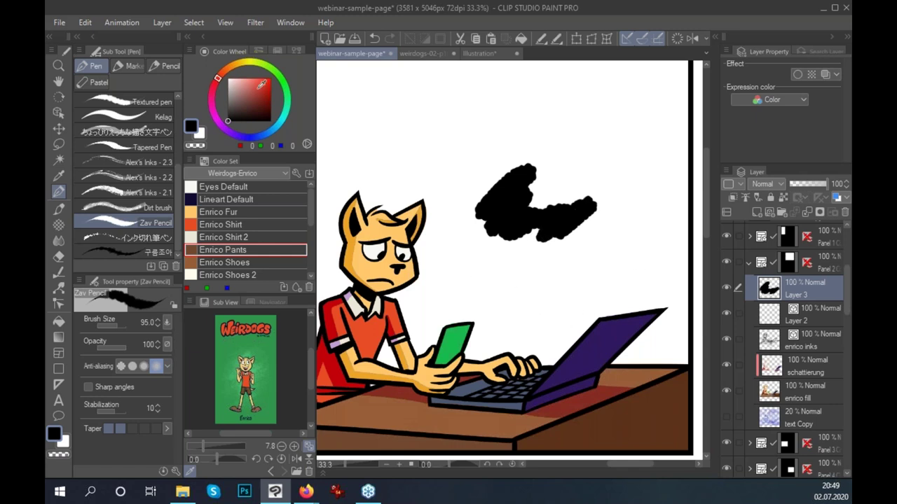
pyautogui.click(257, 85)
pyautogui.hotkey('ctrl', 'z')
pyautogui.moveTo(569, 160)
pyautogui.mouseDown()
pyautogui.moveTo(534, 234)
pyautogui.moveTo(568, 216)
pyautogui.moveTo(556, 236)
pyautogui.moveTo(579, 203)
pyautogui.mouseUp()
pyautogui.moveTo(532, 184)
pyautogui.mouseDown()
pyautogui.moveTo(614, 182)
pyautogui.moveTo(521, 165)
pyautogui.moveTo(476, 234)
pyautogui.moveTo(540, 203)
pyautogui.mouseUp()
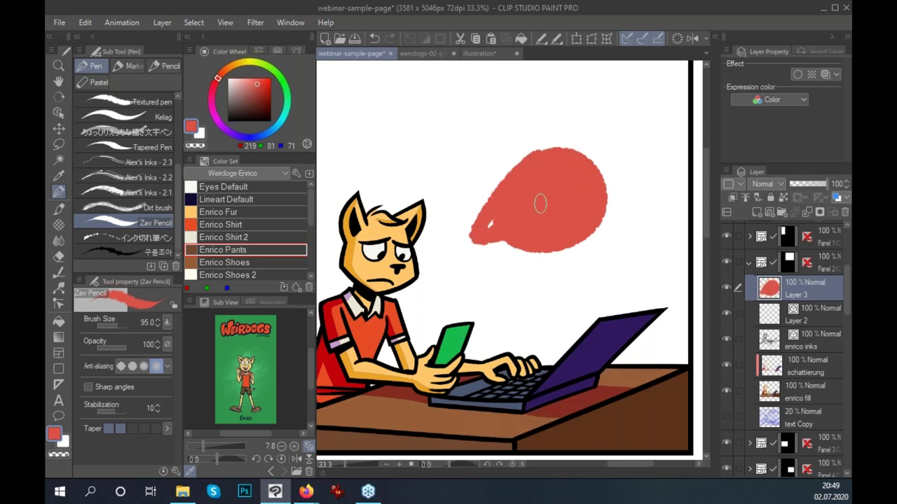
# Add light-blue patches and a dark red crescent over the red blob.
pyautogui.moveTo(217, 77); pyautogui.dragTo(271, 131)
pyautogui.moveTo(484, 249)
pyautogui.mouseDown()
pyautogui.moveTo(549, 200)
pyautogui.moveTo(483, 252)
pyautogui.moveTo(546, 221)
pyautogui.moveTo(503, 257)
pyautogui.moveTo(560, 232)
pyautogui.mouseUp()
pyautogui.moveTo(576, 175)
pyautogui.mouseDown()
pyautogui.moveTo(627, 158)
pyautogui.moveTo(628, 136)
pyautogui.mouseUp()
pyautogui.click(246, 112)
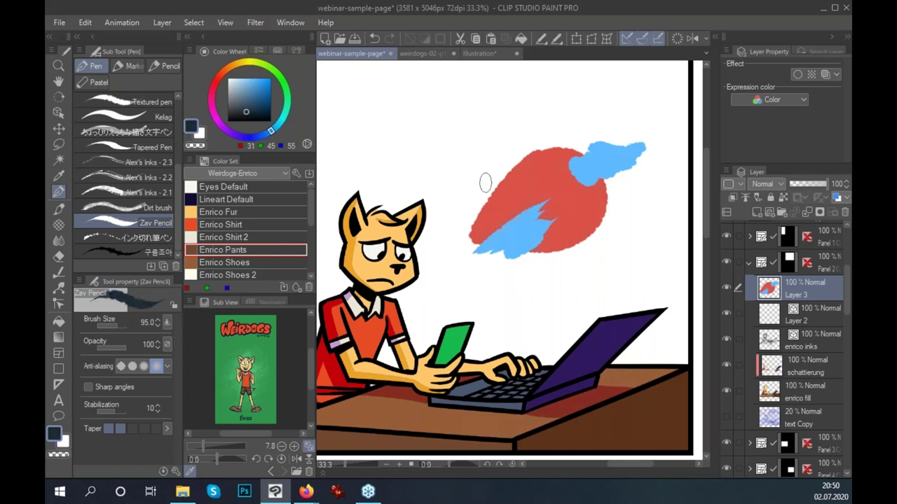
pyautogui.keyDown('alt'); pyautogui.click(336, 324); pyautogui.keyUp('alt')
pyautogui.moveTo(520, 188)
pyautogui.mouseDown()
pyautogui.moveTo(555, 179)
pyautogui.moveTo(511, 170)
pyautogui.mouseUp()
pyautogui.keyDown('alt'); pyautogui.click(418, 299); pyautogui.keyUp('alt')
pyautogui.hotkey('ctrl', 'z')
# Sample the laptop's dark purple and paint purple strokes plus a patch below the blob.
pyautogui.keyDown('alt'); pyautogui.click(605, 320); pyautogui.keyUp('alt')
pyautogui.moveTo(509, 170); pyautogui.dragTo(543, 163)
pyautogui.moveTo(551, 199); pyautogui.dragTo(577, 235)
pyautogui.moveTo(492, 233); pyautogui.dragTo(524, 200)
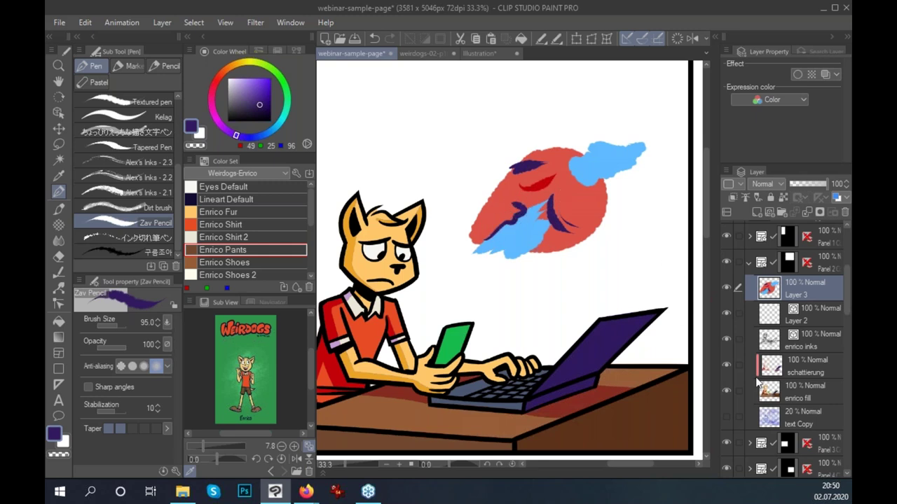
pyautogui.moveTo(569, 236); pyautogui.dragTo(557, 262)
pyautogui.moveTo(604, 229)
pyautogui.mouseDown()
pyautogui.moveTo(542, 270)
pyautogui.moveTo(532, 325)
pyautogui.moveTo(602, 294)
pyautogui.moveTo(554, 294)
pyautogui.moveTo(589, 266)
pyautogui.moveTo(643, 258)
pyautogui.mouseUp()
# Hide and select the Panel 2 folder with Enrico at his laptop, then choose the Frame Border tool.
pyautogui.scroll(-2, 644, 258)
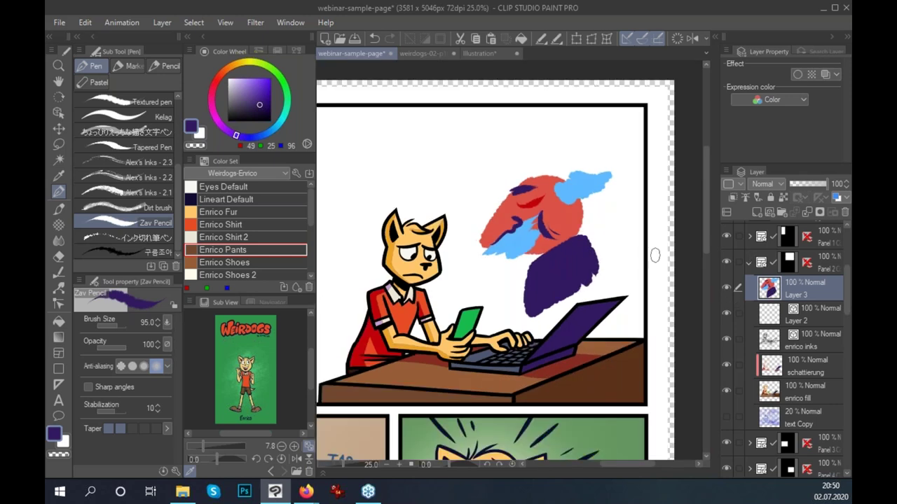
pyautogui.scroll(-2, 683, 329)
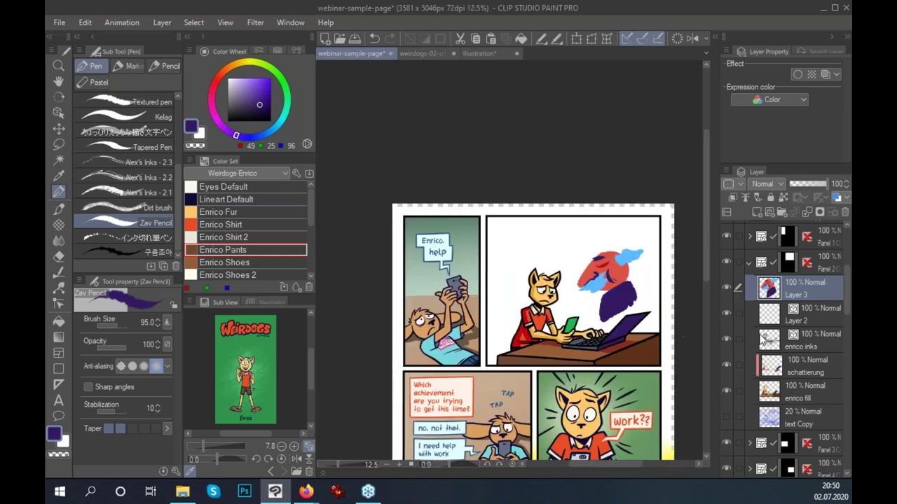
pyautogui.click(727, 262)
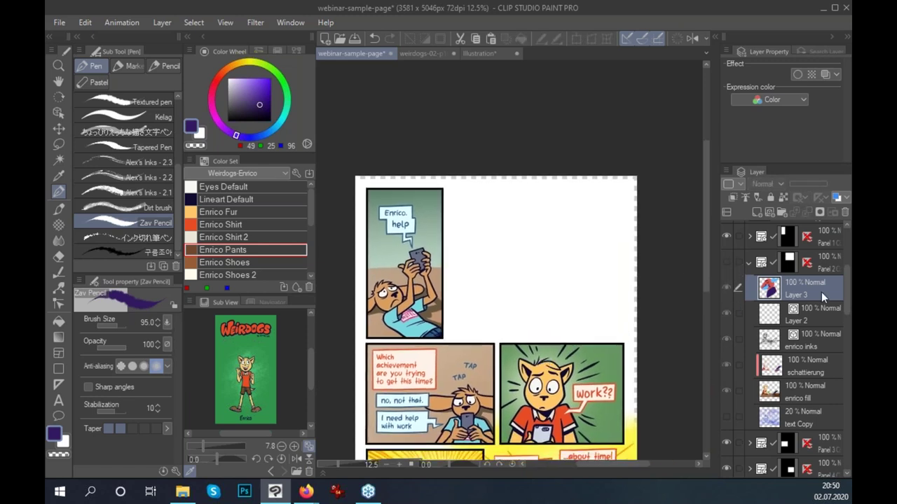
pyautogui.click(824, 269)
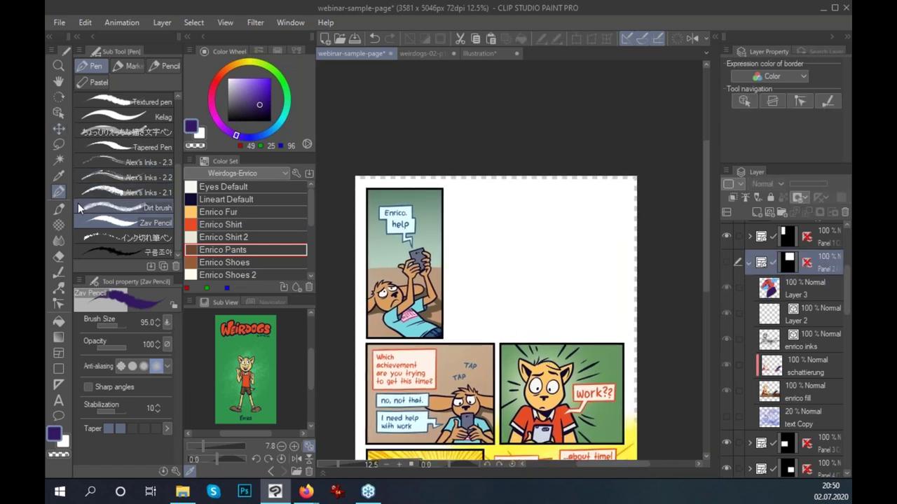
pyautogui.click(59, 354)
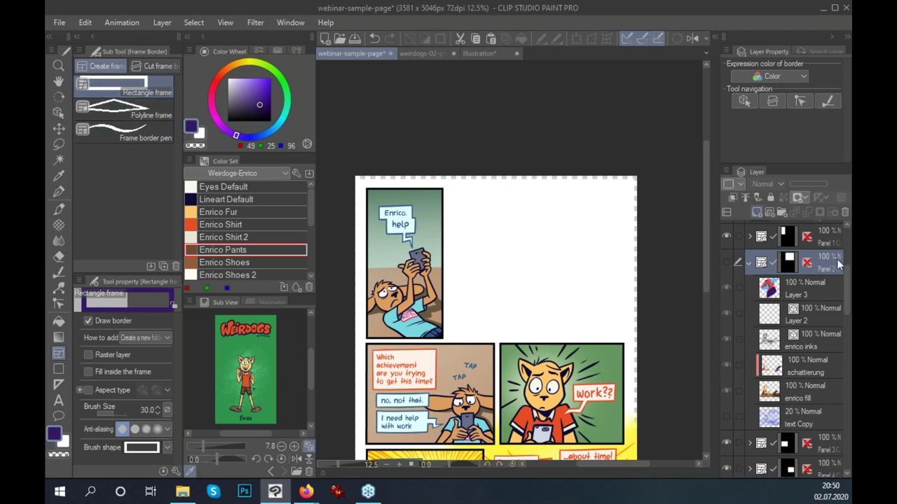
# Add and remove a layer above Layer 3, zoom out, and hide the Panel 1 folder.
pyautogui.click(817, 283)
pyautogui.click(770, 212)
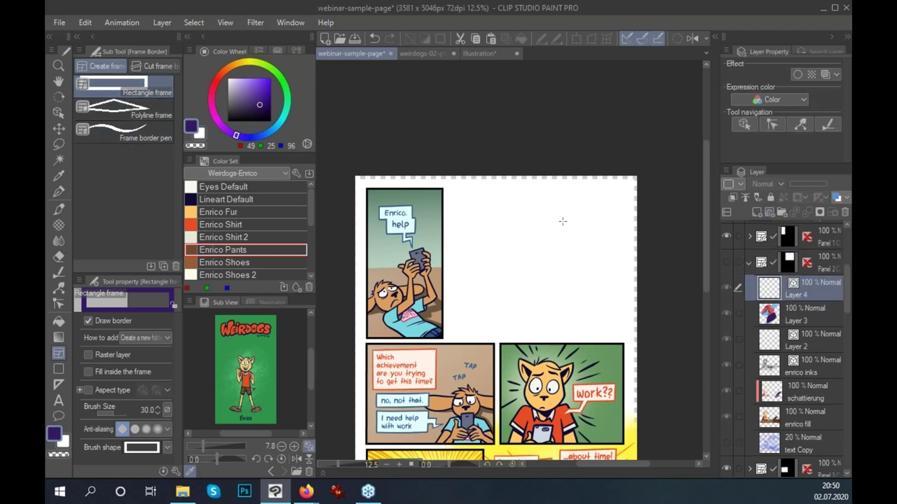
pyautogui.hotkey('ctrl', 'z')
pyautogui.scroll(3, 841, 275)
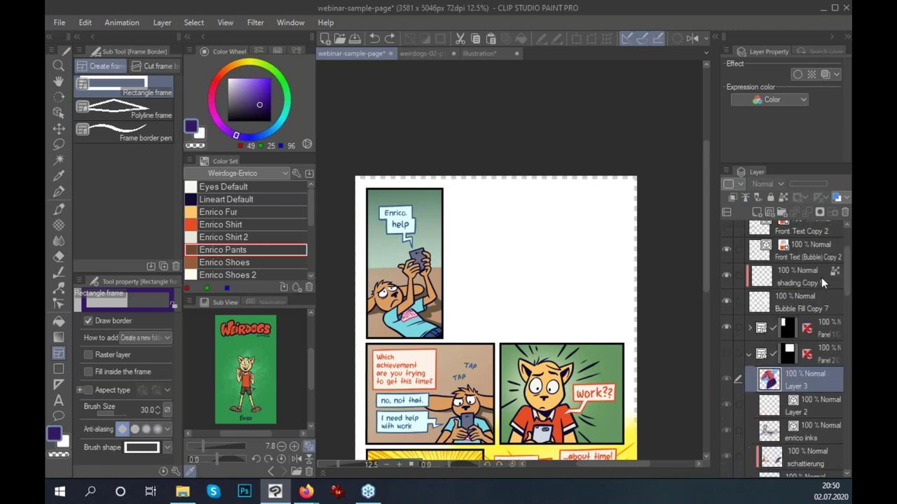
pyautogui.hotkey('ctrl', '-')
pyautogui.click(726, 328)
pyautogui.scroll(-2, 830, 328)
pyautogui.scroll(-3, 827, 332)
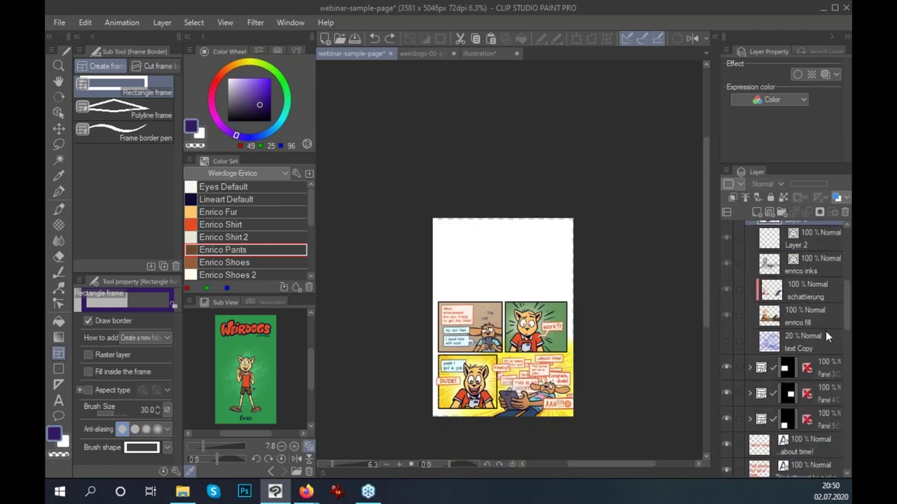
pyautogui.scroll(2, 842, 322)
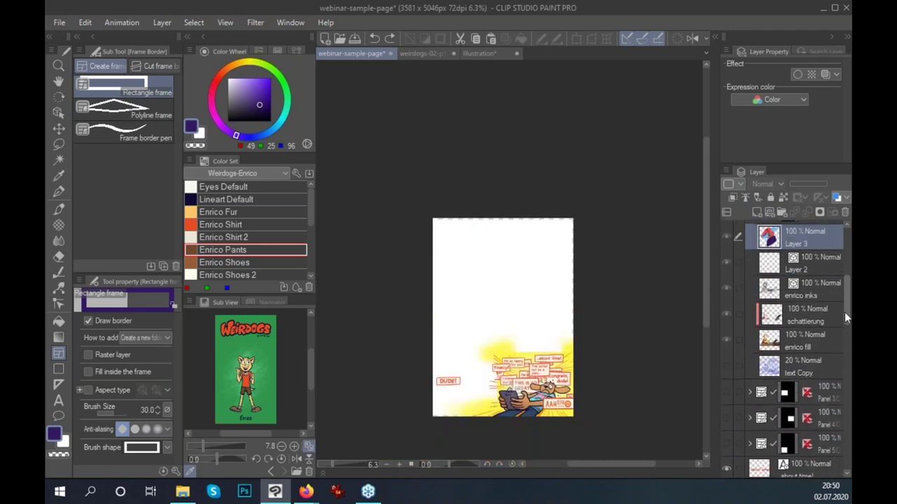
pyautogui.scroll(3, 833, 294)
pyautogui.scroll(3, 505, 296)
pyautogui.scroll(2, 504, 297)
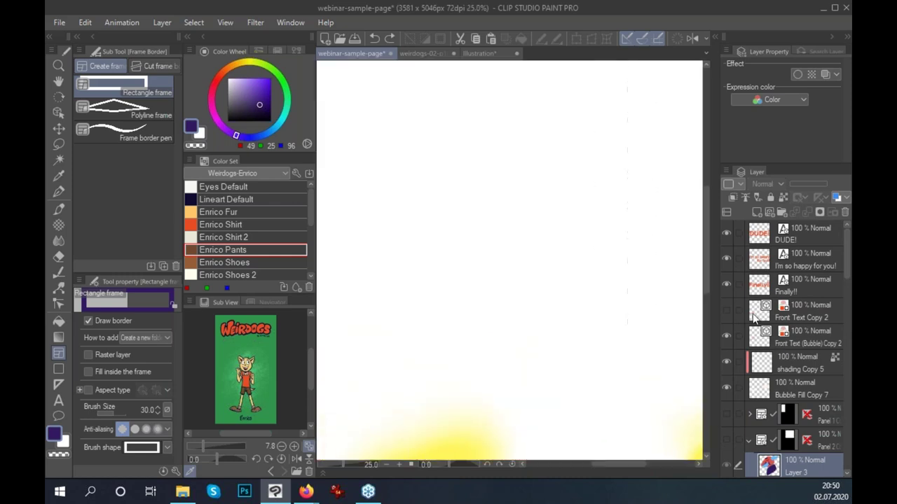
# Reset the colour to black, keep border thickness at 30, and draw then undo a test rectangle frame.
pyautogui.click(805, 236)
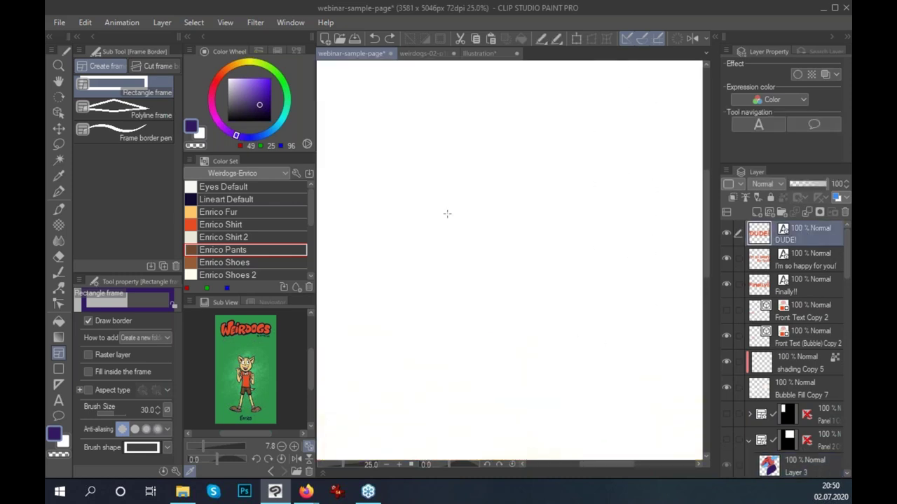
pyautogui.press('d')
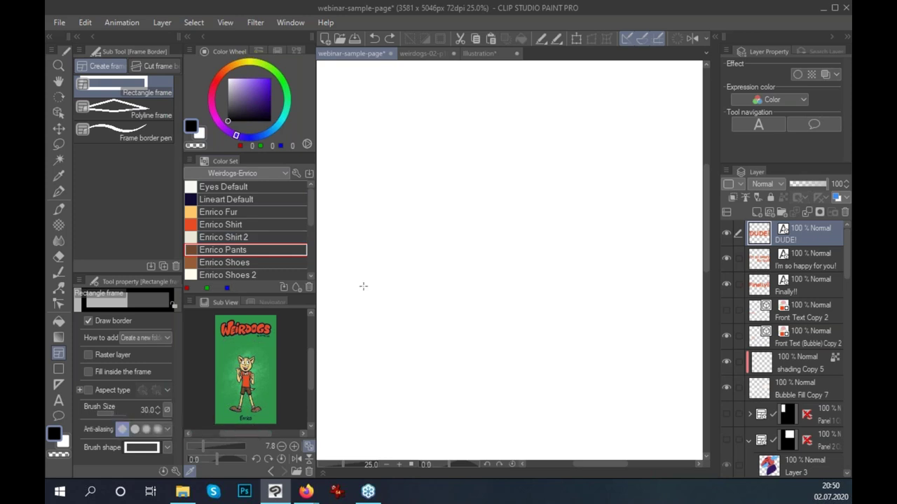
pyautogui.moveTo(115, 413); pyautogui.dragTo(150, 412)
pyautogui.press(']')
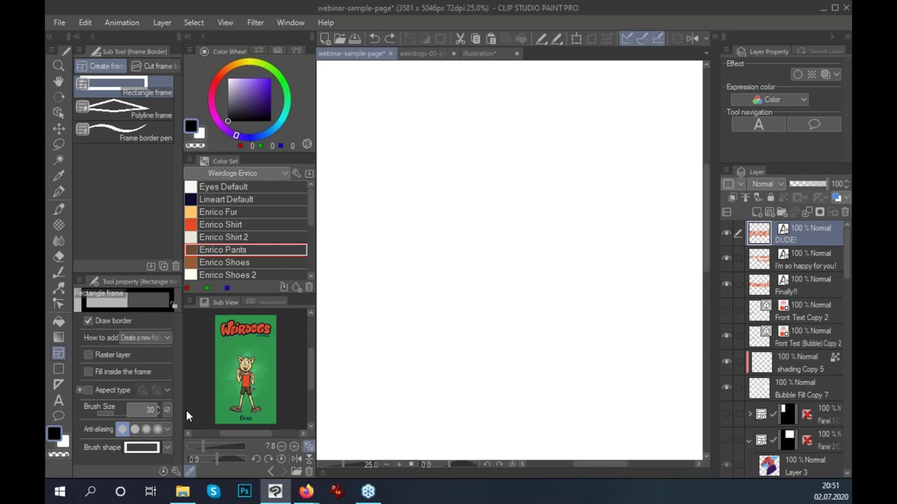
pyautogui.moveTo(343, 93)
pyautogui.mouseDown()
pyautogui.moveTo(527, 358)
pyautogui.moveTo(688, 413)
pyautogui.mouseUp()
pyautogui.scroll(-2, 610, 352)
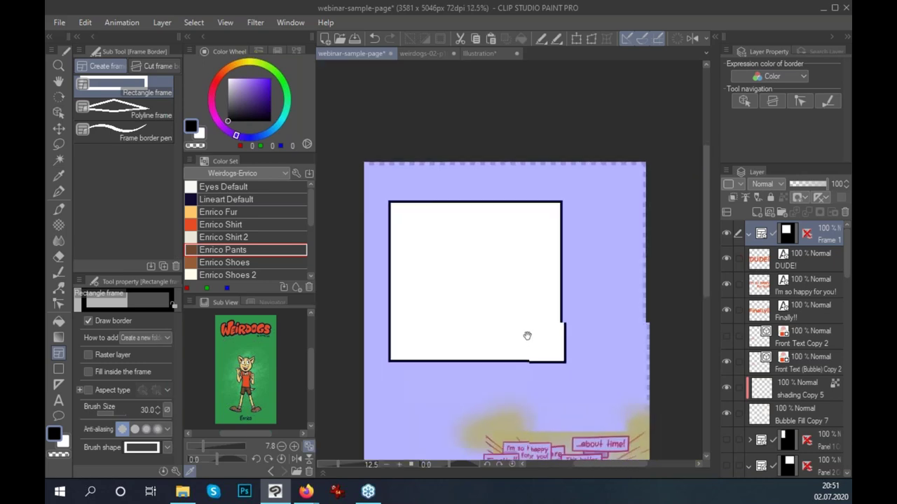
pyautogui.hotkey('ctrl', 'z')
pyautogui.scroll(-3, 805, 315)
pyautogui.scroll(-3, 806, 315)
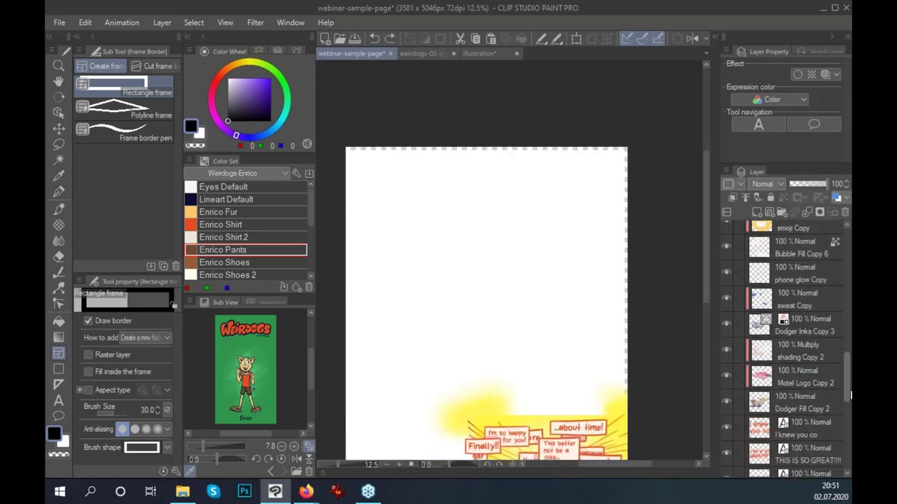
pyautogui.scroll(-3, 806, 316)
pyautogui.scroll(4, 844, 376)
pyautogui.scroll(1, 845, 370)
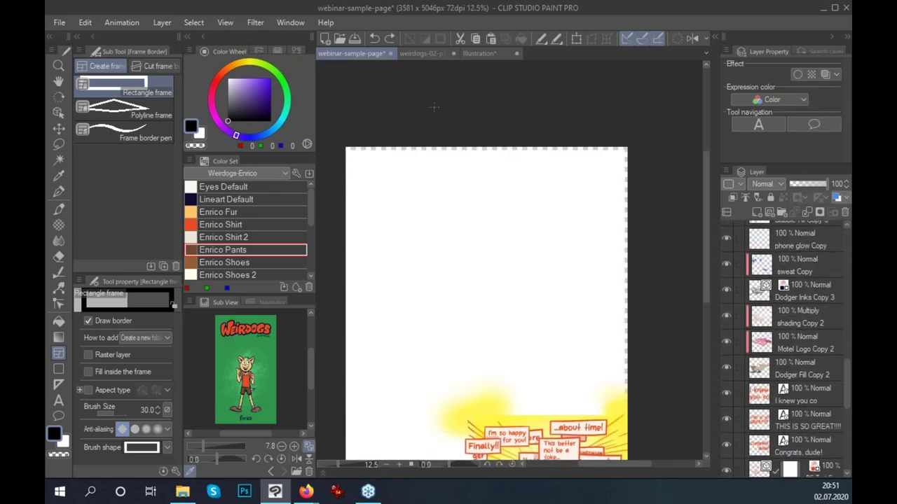
# Create a new 2200 x 3000 px, 600 dpi document from the Canvas preset.
pyautogui.click(326, 37)
pyautogui.click(471, 171)
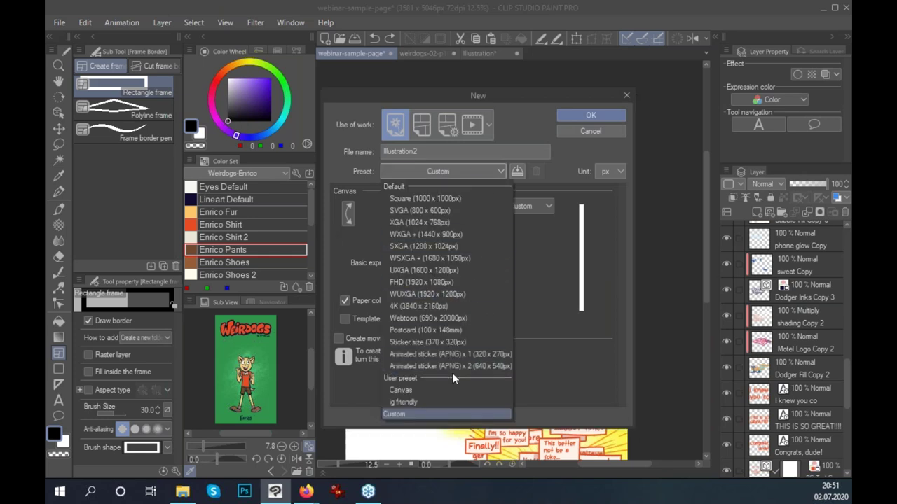
pyautogui.click(440, 392)
pyautogui.press('Return')
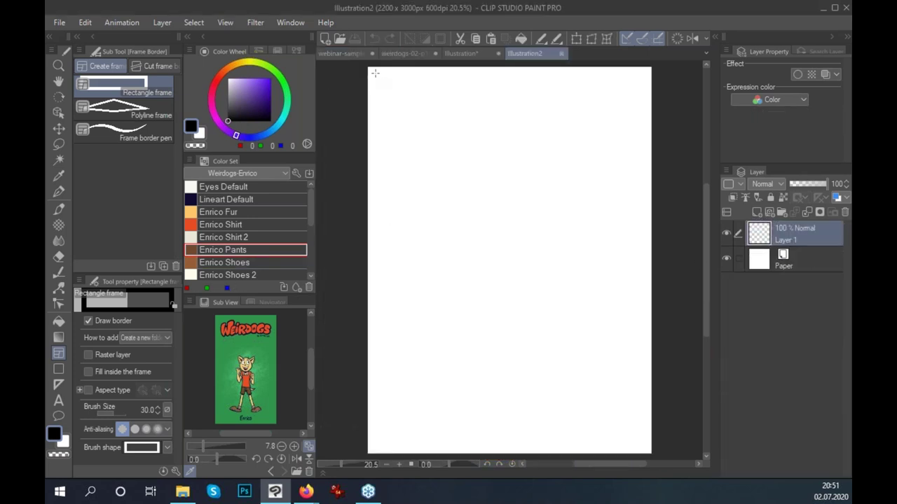
# Draw a Rectangle frame border around the whole page and toggle its mask off and back on.
pyautogui.moveTo(373, 71); pyautogui.dragTo(647, 448)
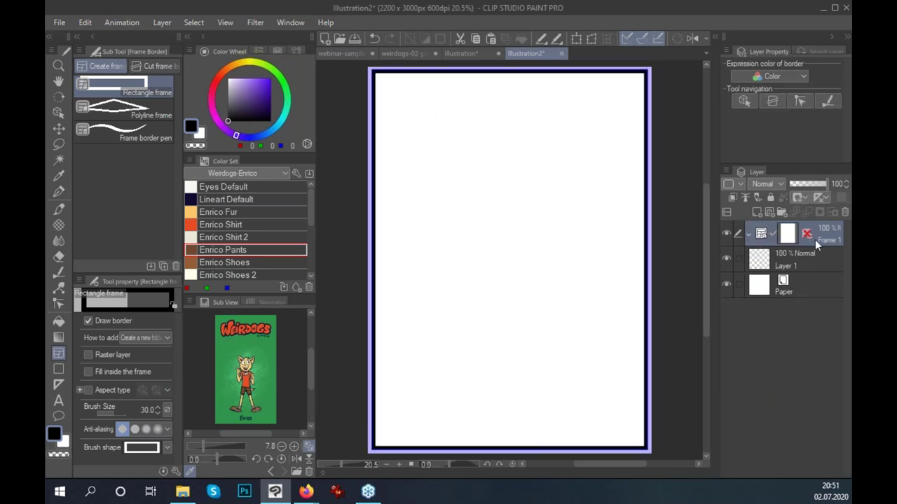
pyautogui.click(800, 200)
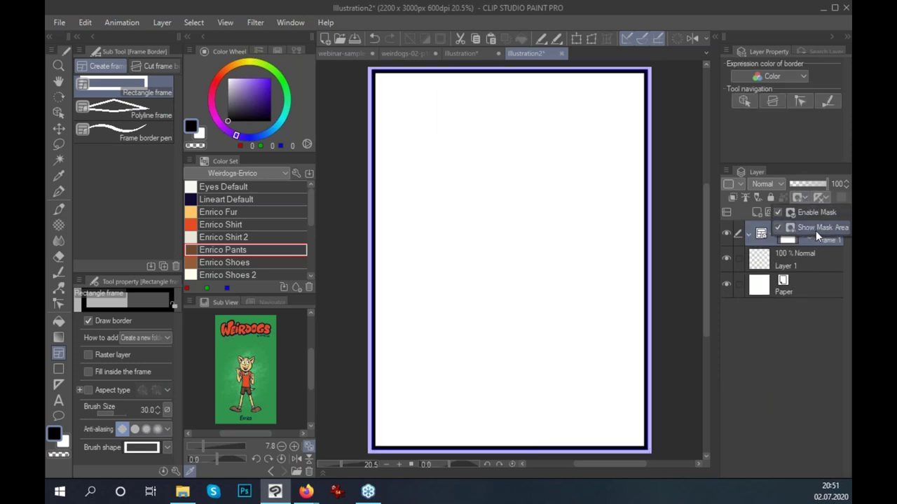
pyautogui.keyDown('shift'); pyautogui.click(810, 237); pyautogui.keyUp('shift')
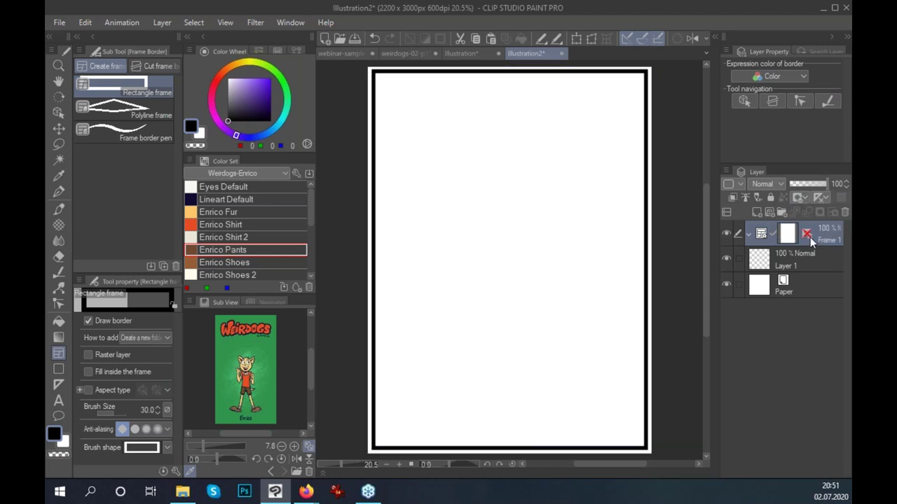
pyautogui.click(804, 198)
pyautogui.click(815, 227)
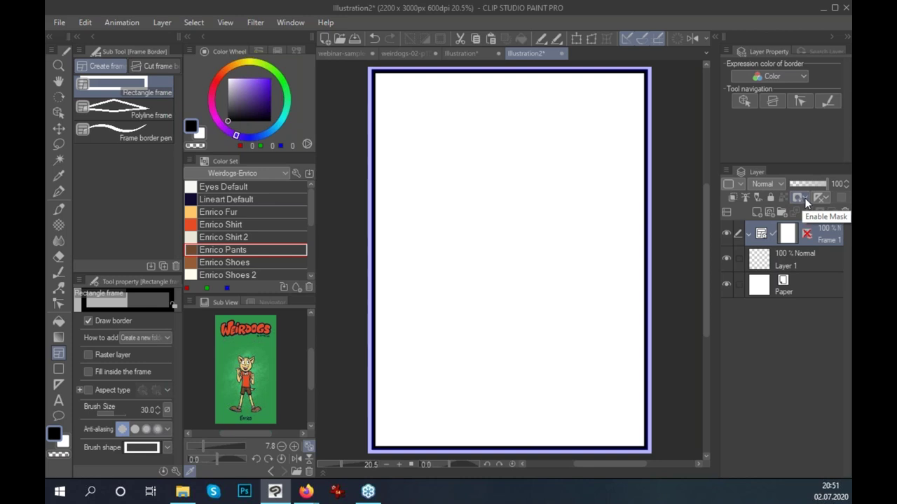
# Hide the frame's mask area overlay and switch to the Cut frame border tool.
pyautogui.click(804, 198)
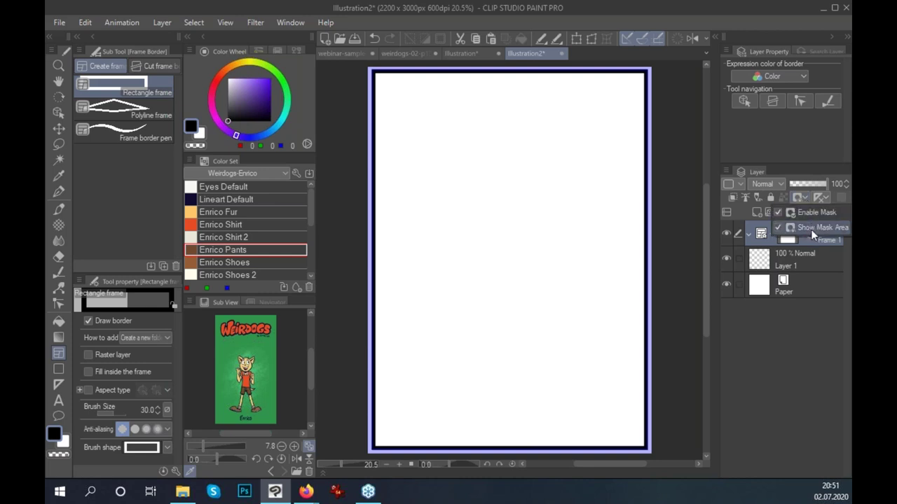
pyautogui.click(811, 229)
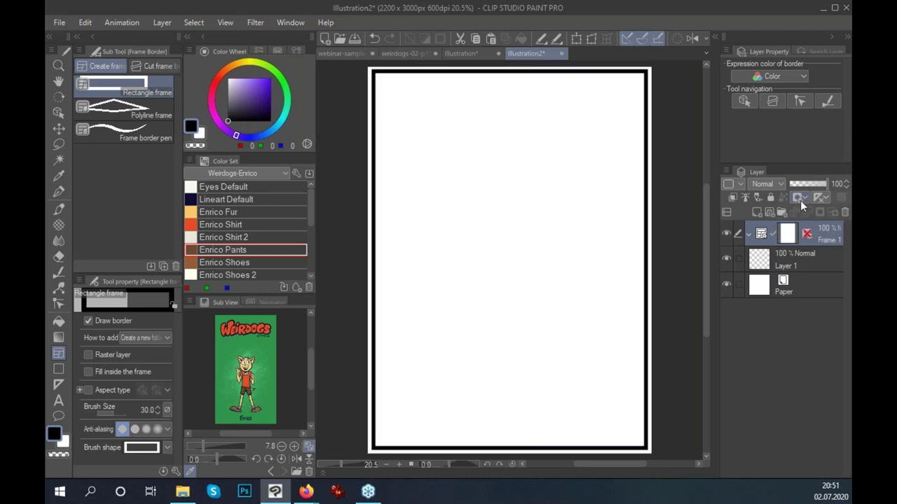
pyautogui.click(804, 198)
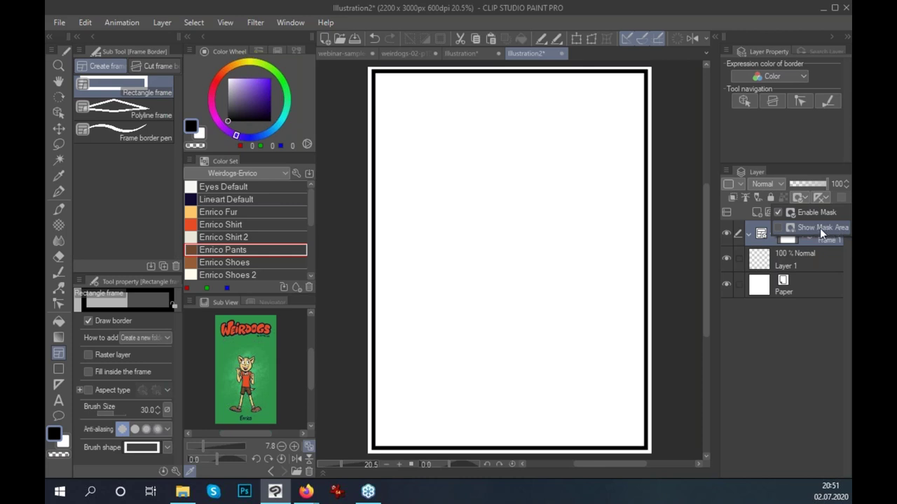
pyautogui.click(818, 228)
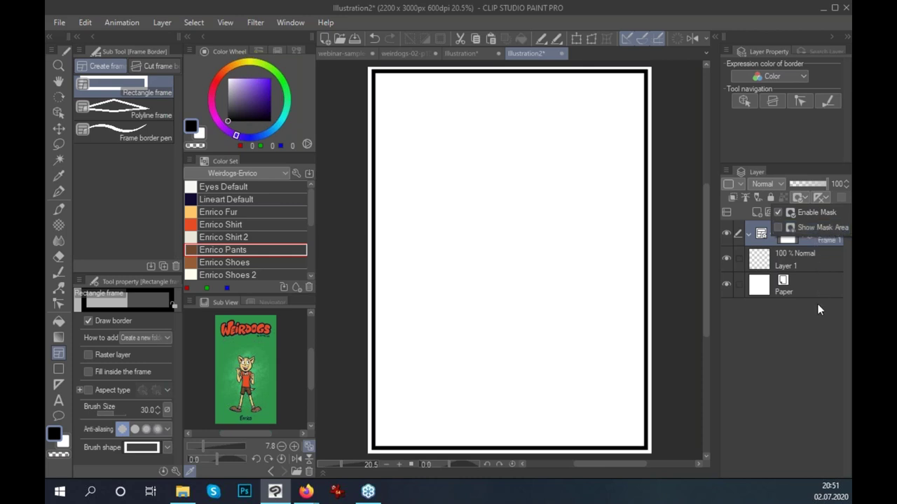
pyautogui.click(161, 66)
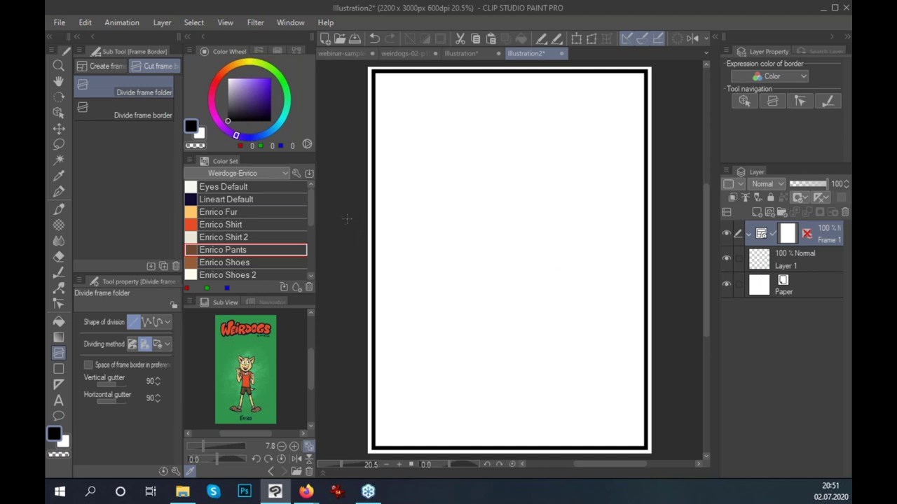
# Cut the frame top/bottom, split both halves vertically, then split the bottom-right panel horizontally.
pyautogui.moveTo(347, 219); pyautogui.dragTo(703, 224)
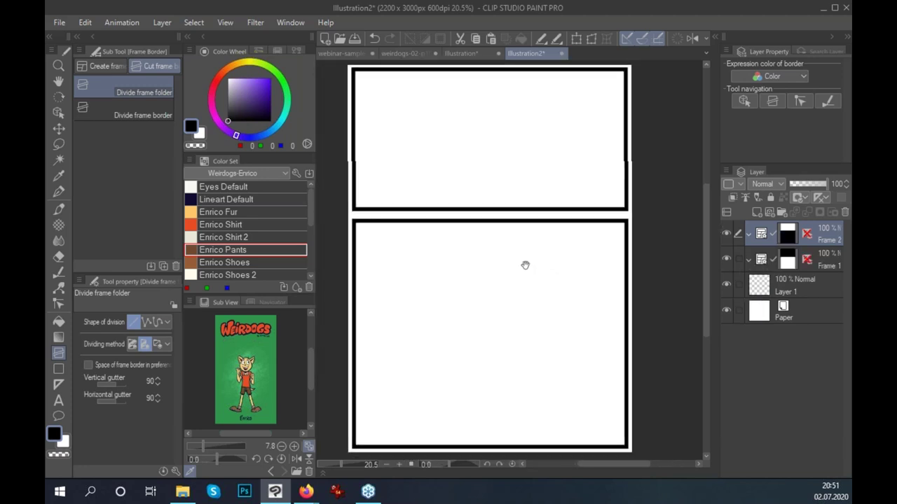
pyautogui.moveTo(524, 265); pyautogui.dragTo(523, 287)
pyautogui.moveTo(519, 108); pyautogui.dragTo(538, 239)
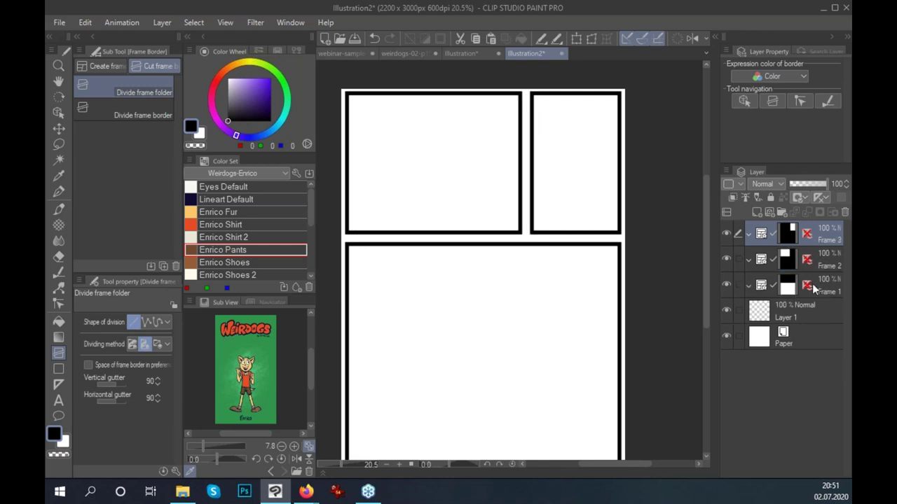
pyautogui.scroll(-2, 652, 310)
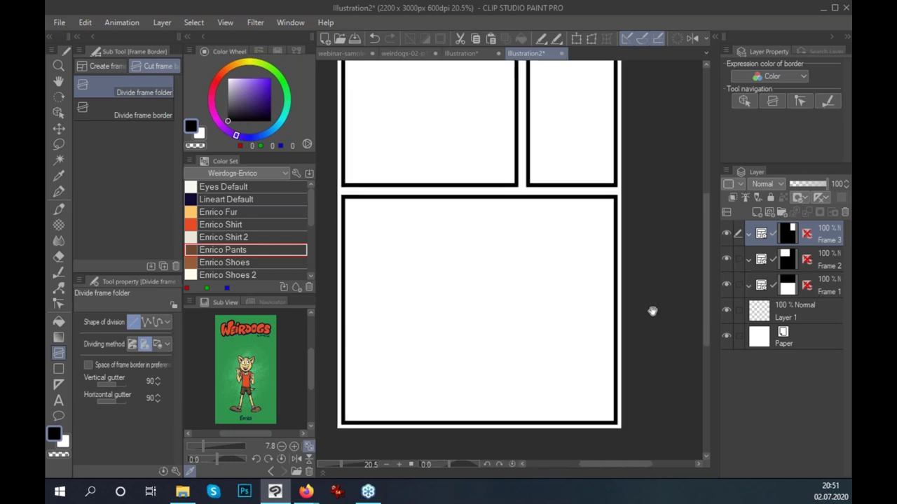
pyautogui.moveTo(469, 180); pyautogui.dragTo(495, 402)
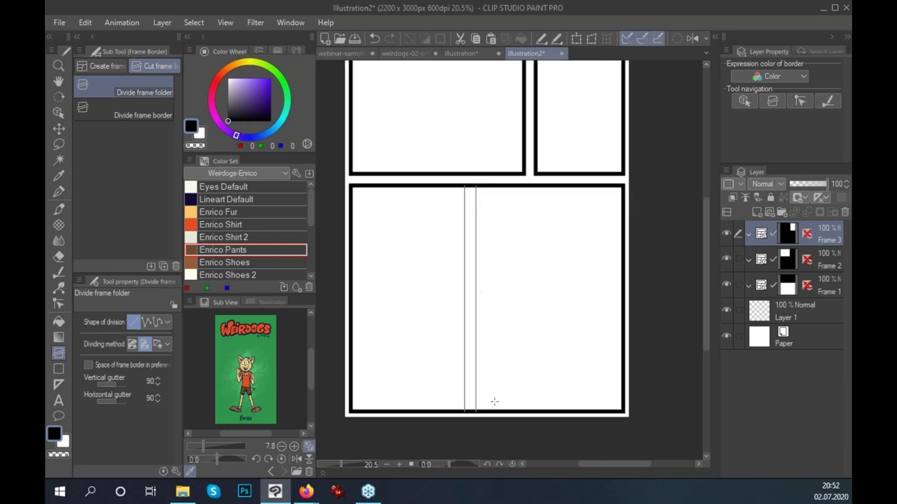
pyautogui.moveTo(466, 248); pyautogui.dragTo(645, 248)
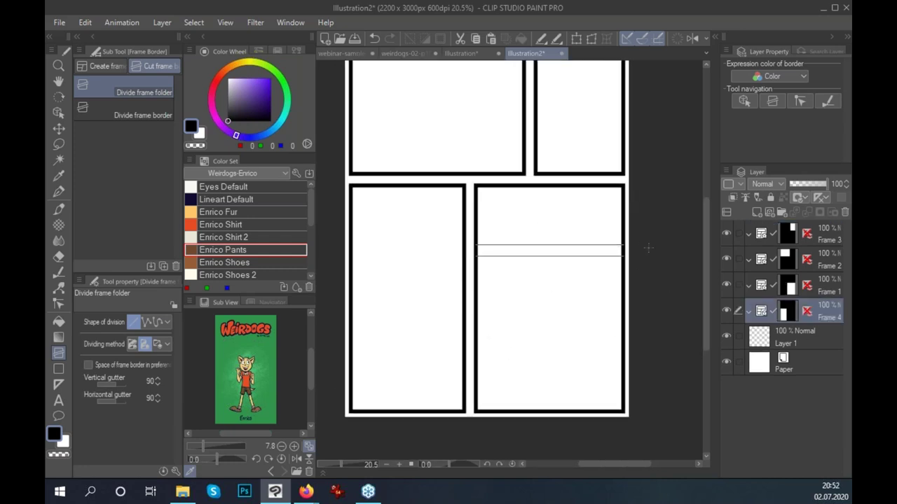
pyautogui.scroll(-1, 607, 306)
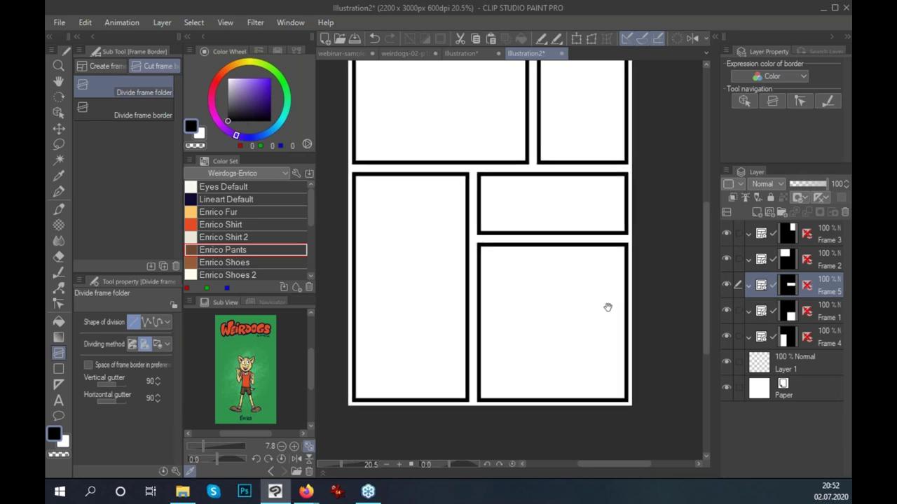
pyautogui.scroll(2, 657, 347)
pyautogui.moveTo(658, 347); pyautogui.dragTo(644, 372)
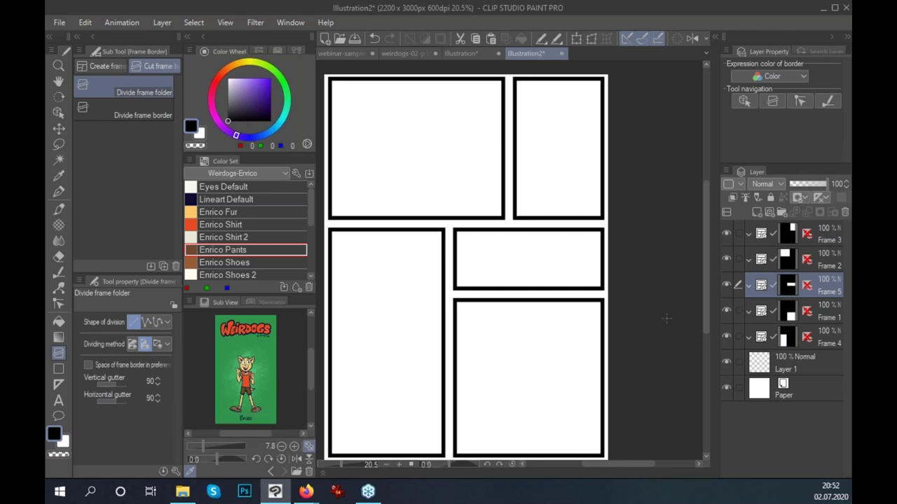
# Hide all the existing frame folders and add a new empty layer.
pyautogui.click(825, 237)
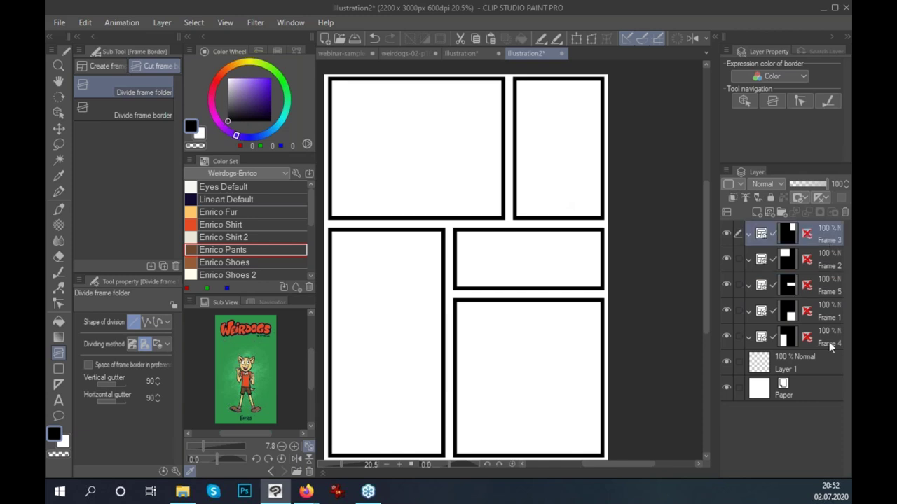
pyautogui.moveTo(726, 336); pyautogui.dragTo(726, 233)
pyautogui.click(758, 210)
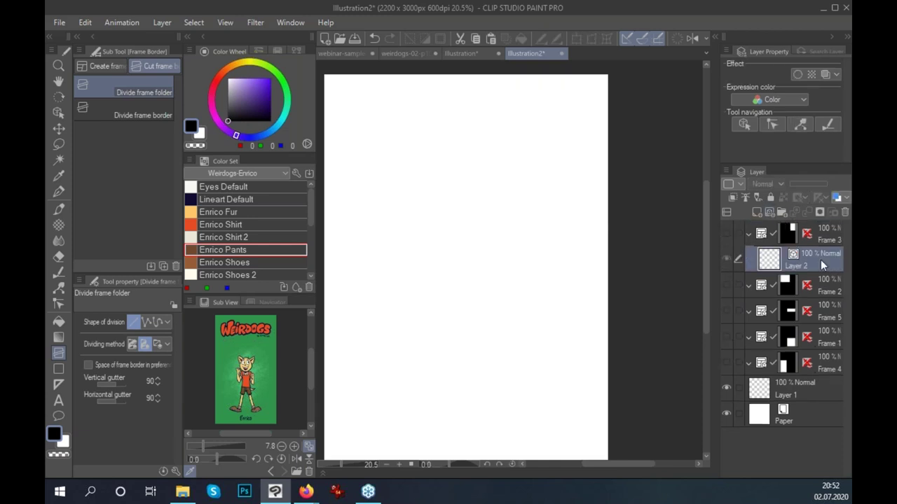
# Draw three rectangle frames: two boxes across the top and a wide strip below.
pyautogui.click(102, 66)
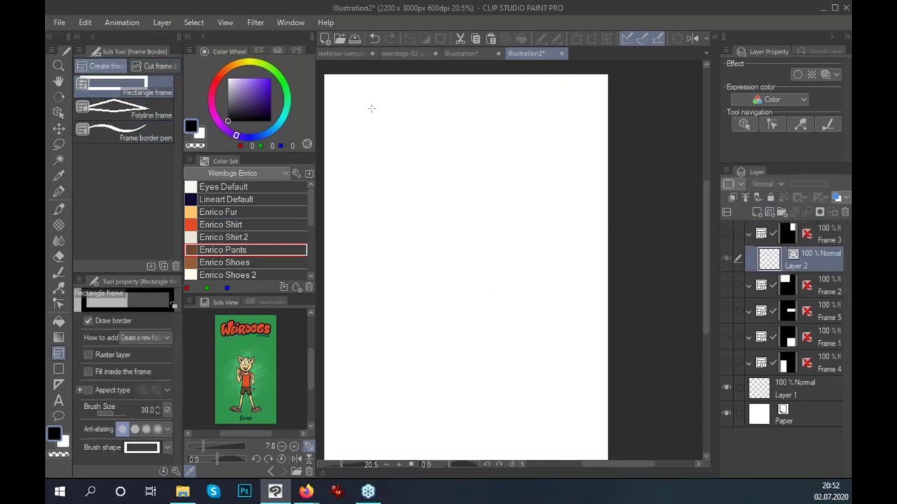
pyautogui.moveTo(342, 89); pyautogui.dragTo(487, 232)
pyautogui.moveTo(495, 88); pyautogui.dragTo(607, 231)
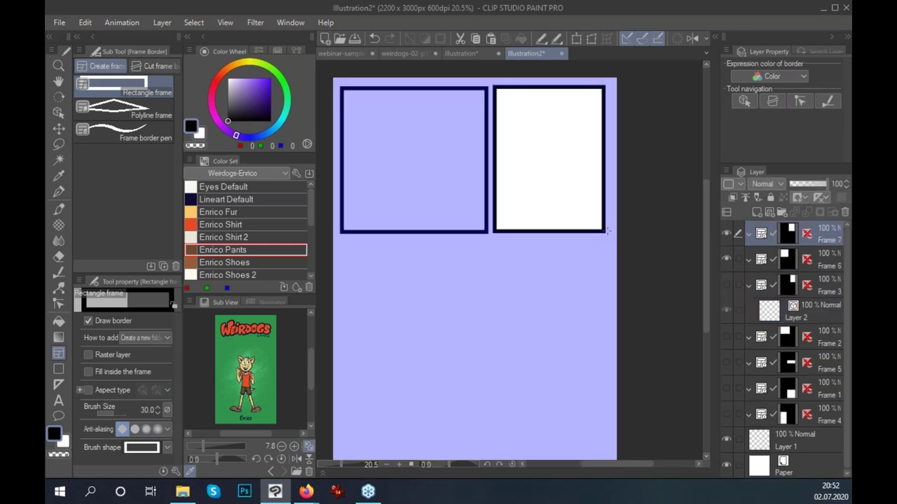
pyautogui.moveTo(338, 240)
pyautogui.mouseDown()
pyautogui.moveTo(556, 280)
pyautogui.moveTo(553, 309)
pyautogui.mouseUp()
pyautogui.scroll(1, 561, 252)
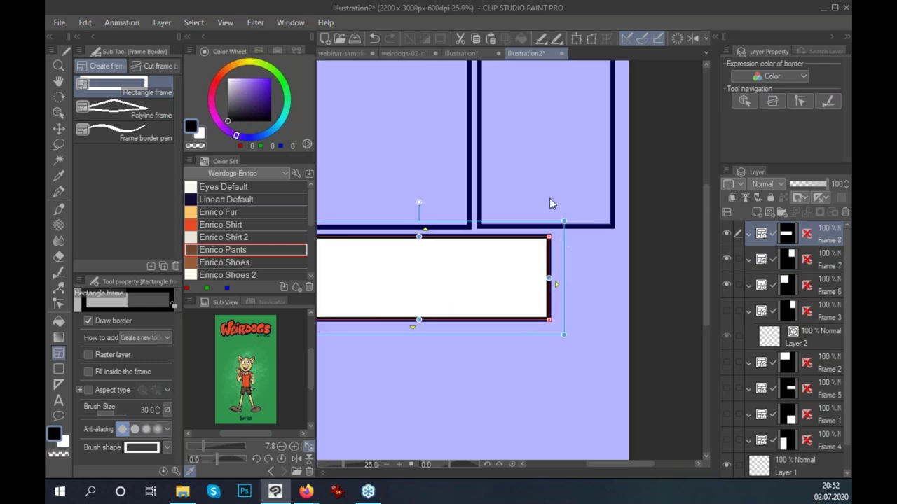
pyautogui.scroll(2, 549, 198)
pyautogui.scroll(1, 517, 184)
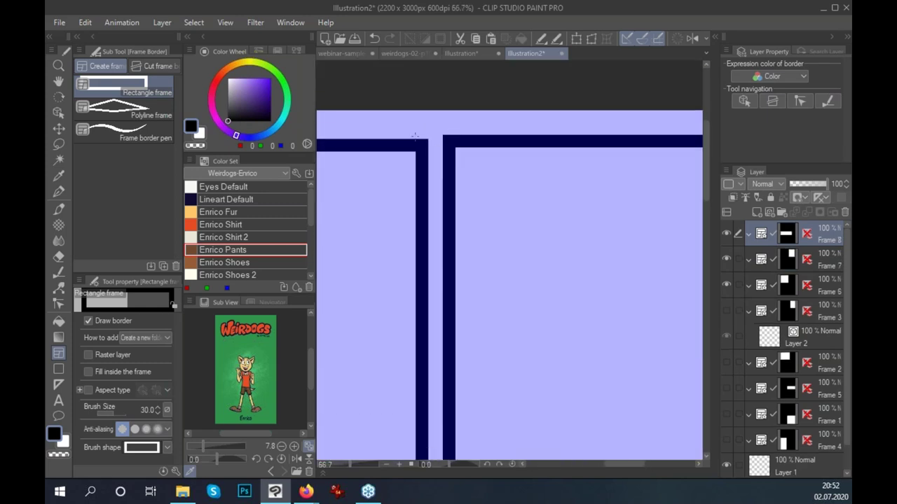
pyautogui.scroll(-1, 592, 294)
pyautogui.scroll(-1, 595, 350)
pyautogui.scroll(-1, 588, 301)
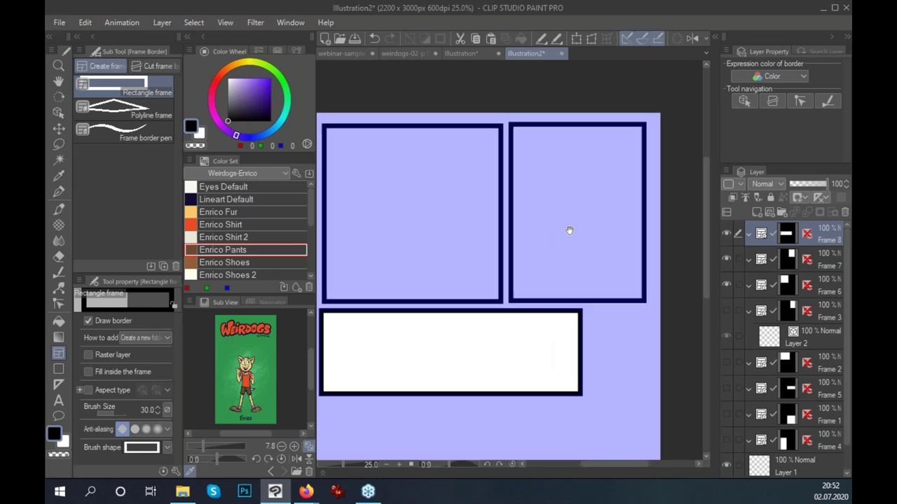
# Undo the last five frame edits, including a gutter change.
pyautogui.click(157, 65)
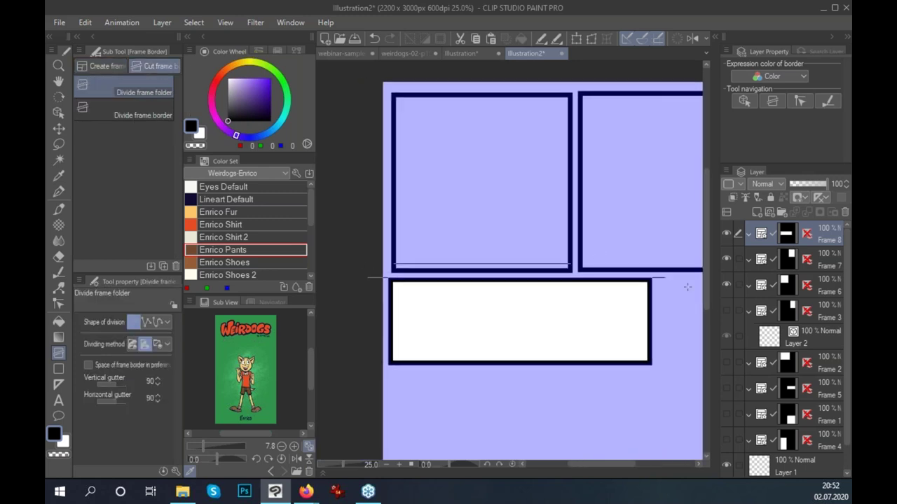
pyautogui.hotkey('ctrl', 'z')
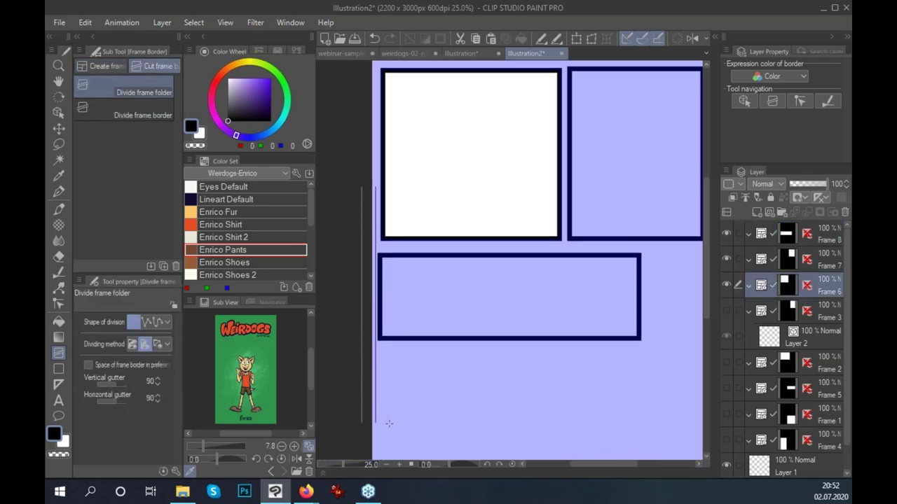
pyautogui.hotkey('ctrl', 'z')
pyautogui.hotkey('ctrl', 'z')
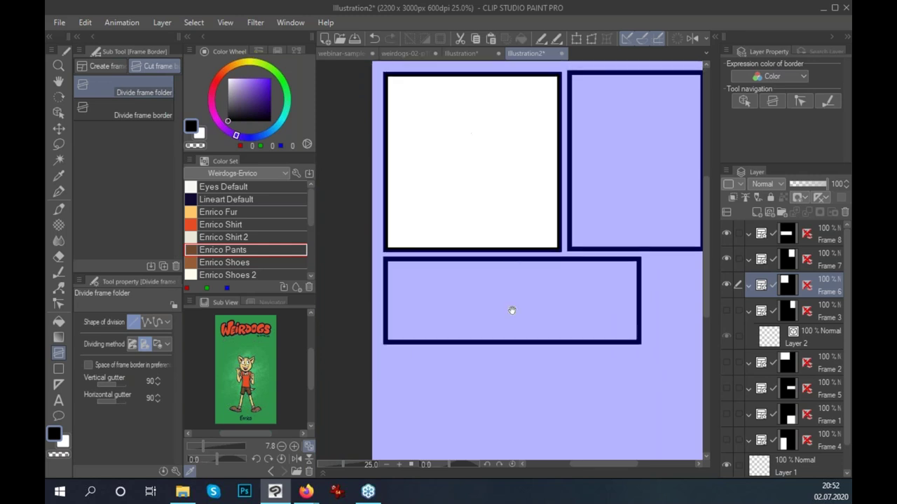
pyautogui.hotkey('ctrl', 'z')
pyautogui.hotkey('ctrl', 'z')
pyautogui.hotkey('ctrl', 'z')
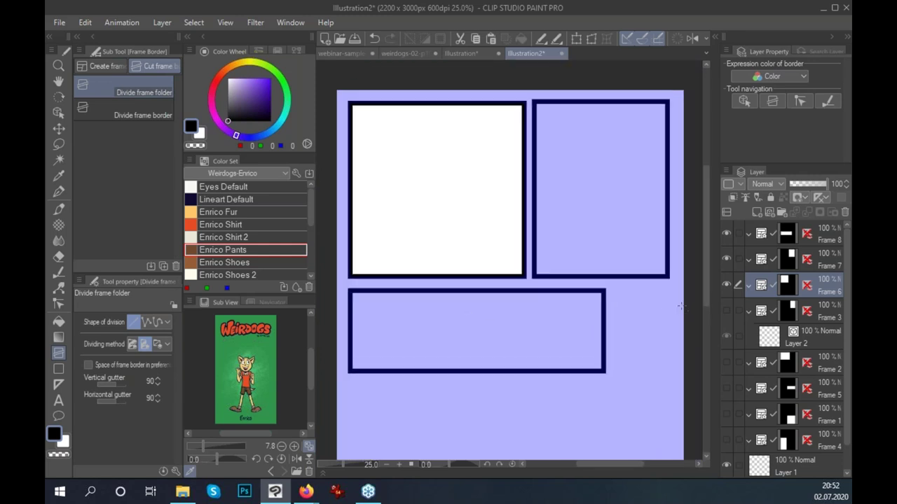
pyautogui.hotkey('ctrl', 'z')
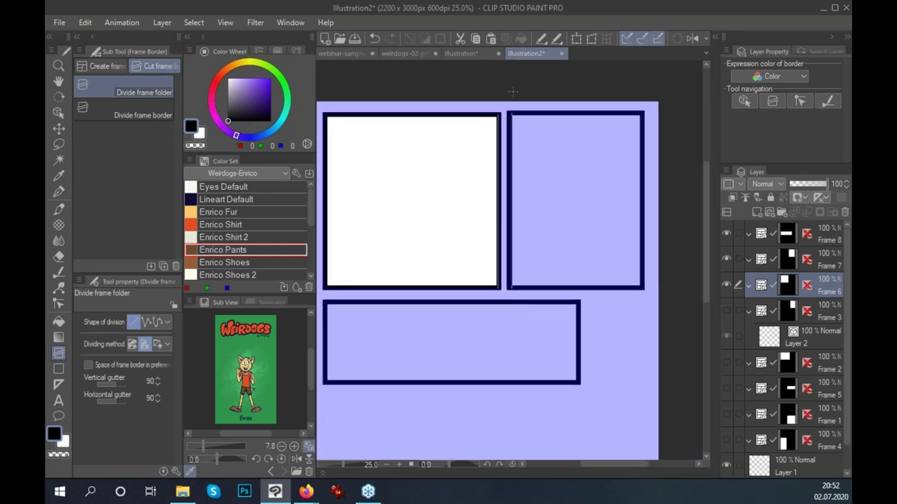
pyautogui.hotkey('ctrl', 'z')
# Shift the top-left panel slightly right and down with Move layer.
pyautogui.moveTo(372, 138); pyautogui.dragTo(484, 140)
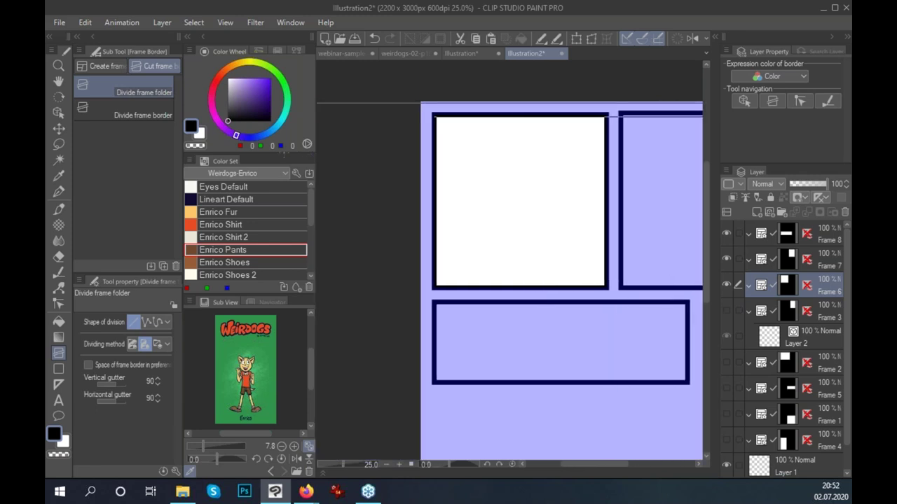
pyautogui.moveTo(554, 296)
pyautogui.mouseDown()
pyautogui.moveTo(508, 307)
pyautogui.moveTo(572, 328)
pyautogui.mouseUp()
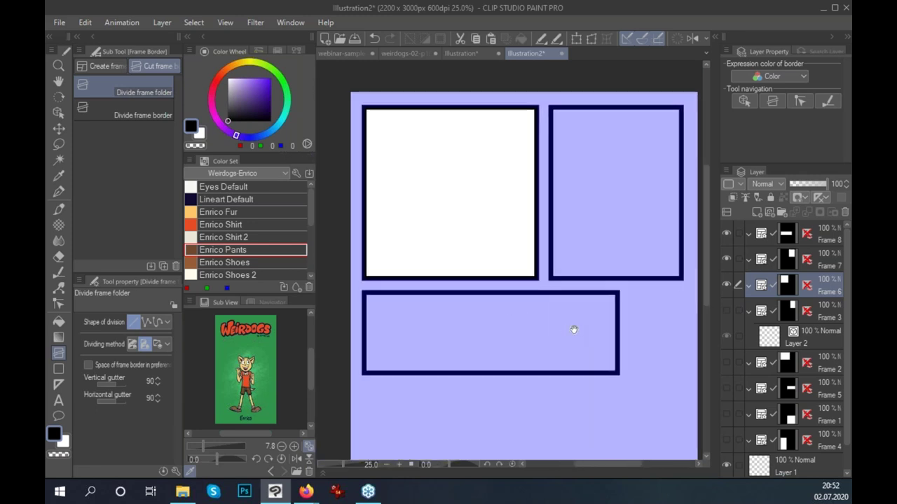
pyautogui.moveTo(603, 354); pyautogui.dragTo(583, 361)
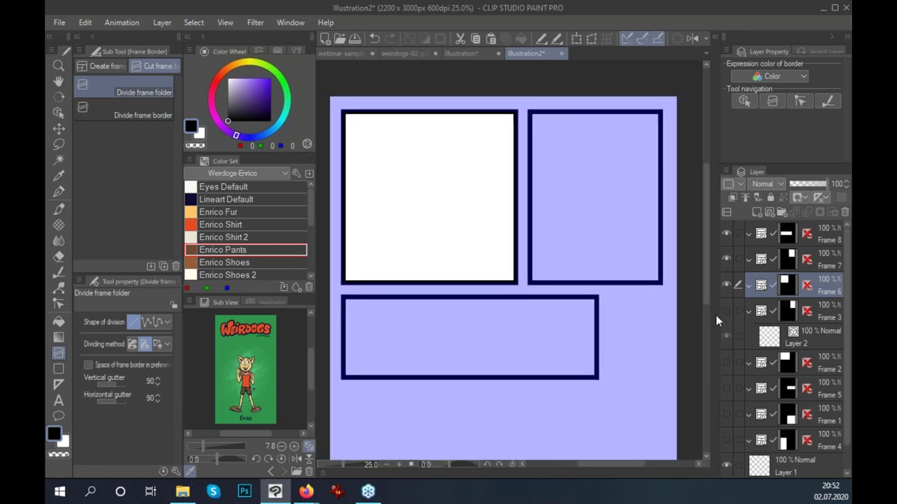
pyautogui.press('k')
pyautogui.moveTo(620, 283); pyautogui.dragTo(628, 329)
# Nudge the top-left panel down and shift the wide bottom panel right.
pyautogui.click(812, 238)
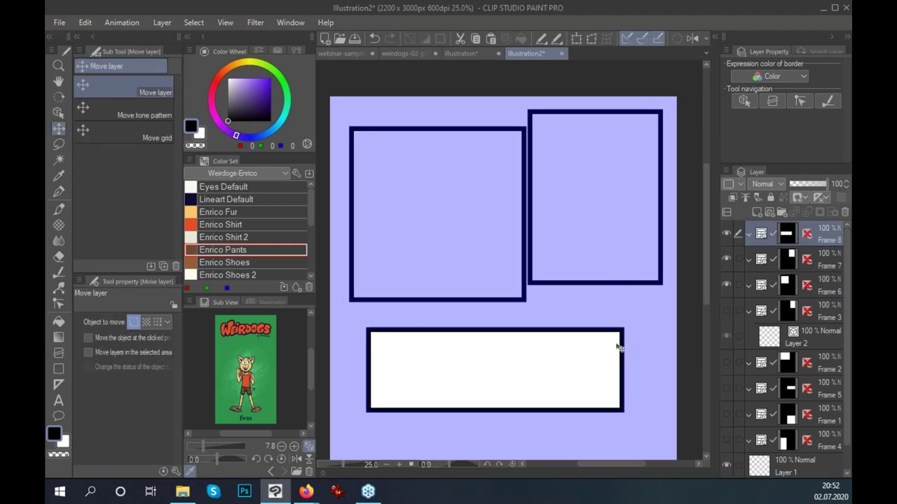
pyautogui.click(812, 261)
pyautogui.click(812, 287)
pyautogui.moveTo(531, 281); pyautogui.dragTo(530, 283)
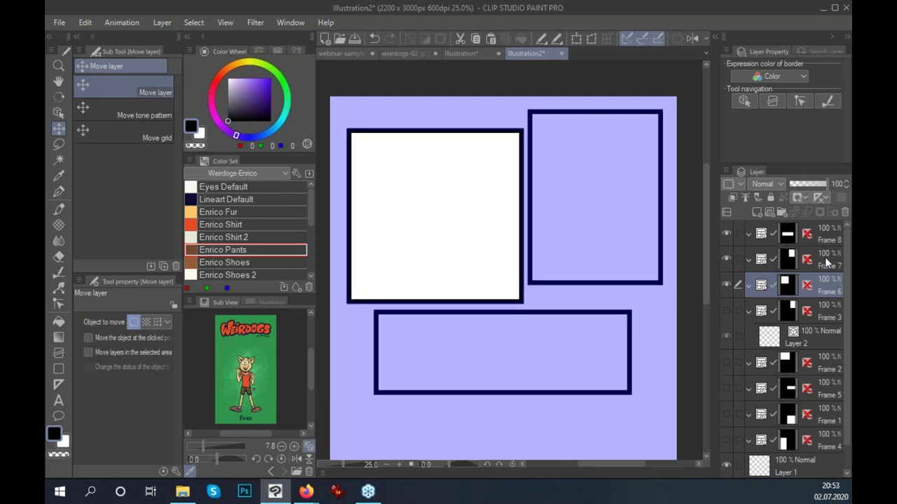
pyautogui.click(823, 238)
pyautogui.moveTo(643, 334)
pyautogui.mouseDown()
pyautogui.moveTo(634, 340)
pyautogui.moveTo(648, 343)
pyautogui.mouseUp()
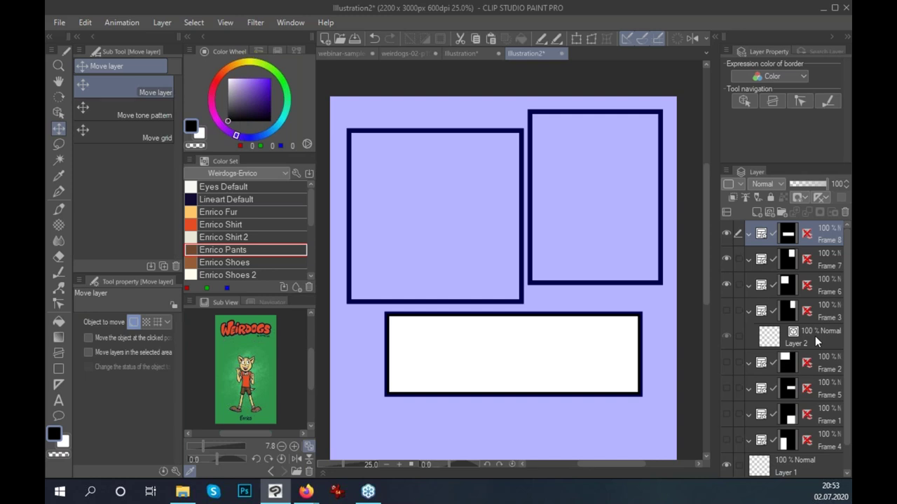
# Delete Frames 6, 7 and 8, then bring up the reference photos folder in File Explorer.
pyautogui.keyDown('shift'); pyautogui.click(823, 288); pyautogui.keyUp('shift')
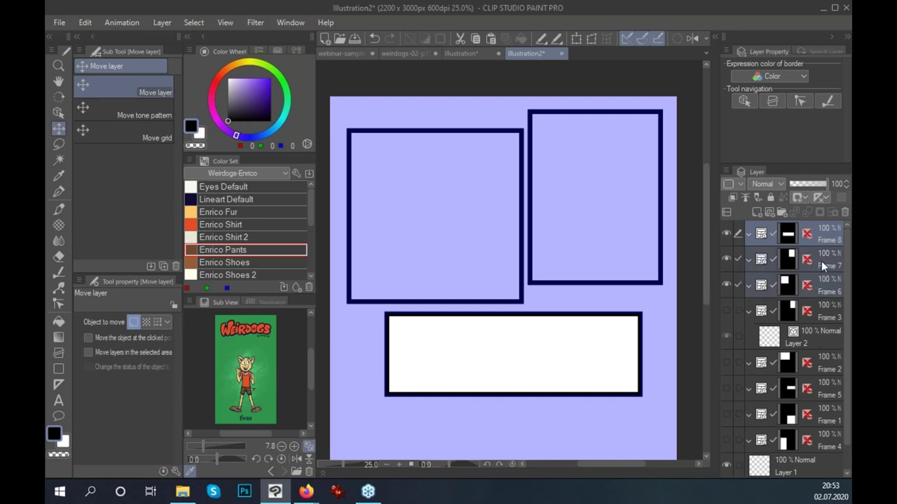
pyautogui.click(844, 212)
pyautogui.press('Return')
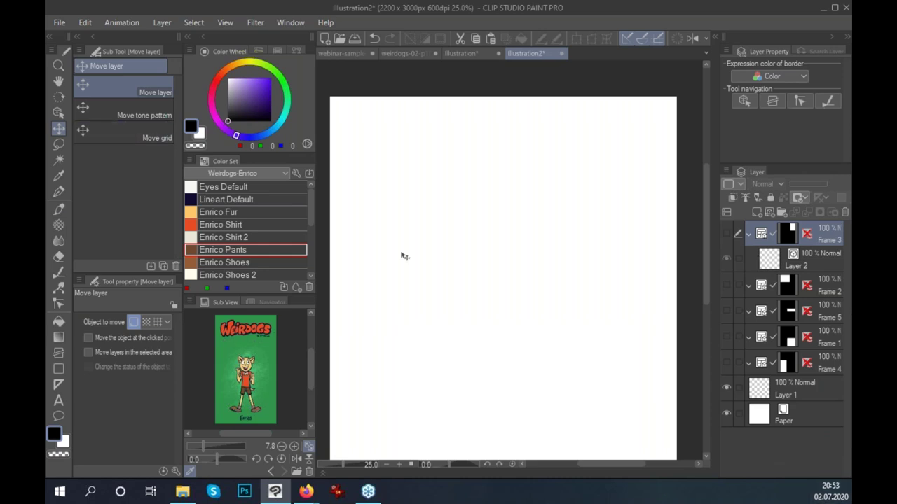
pyautogui.press('super+e')
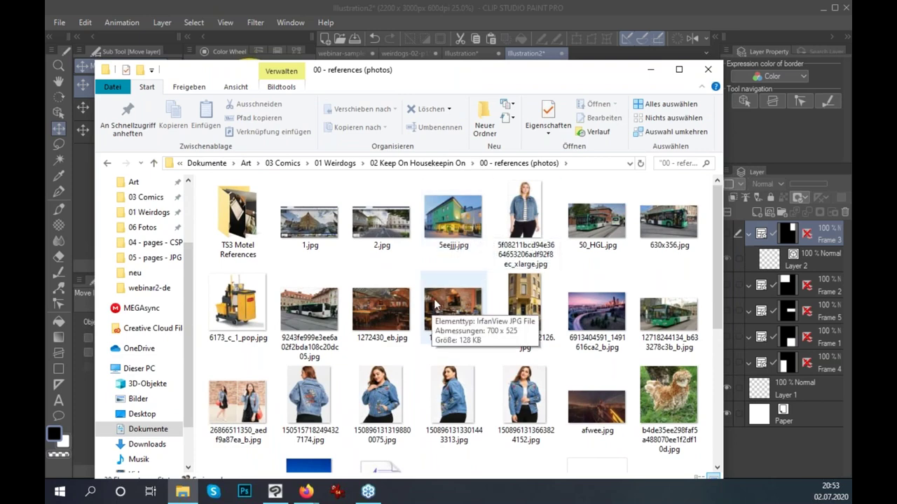
# Open the reference photo 20180629_172126.jpg in the image viewer.
pyautogui.moveTo(722, 284); pyautogui.dragTo(735, 323)
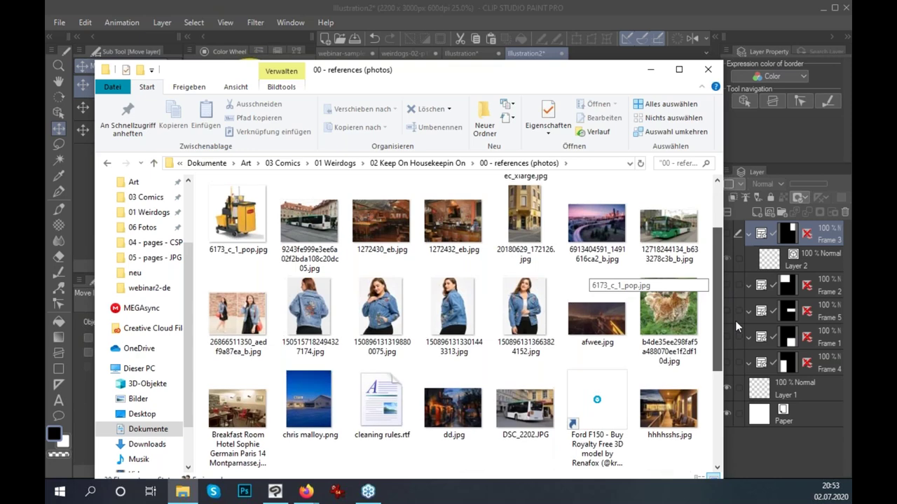
pyautogui.doubleClick(524, 244)
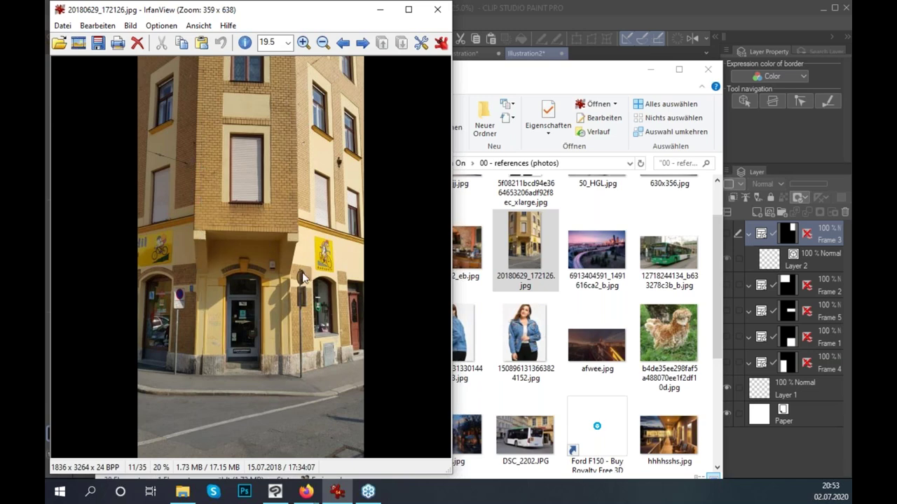
pyautogui.click(572, 387)
pyautogui.click(323, 21)
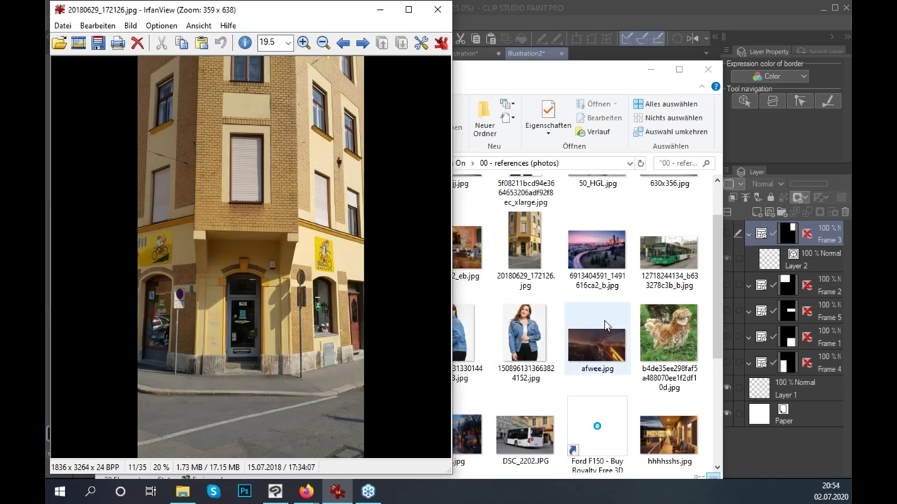
# View taqueria-panel-final.jpg from 11 - patreon rewards beside the photo, then close it.
pyautogui.click(466, 162)
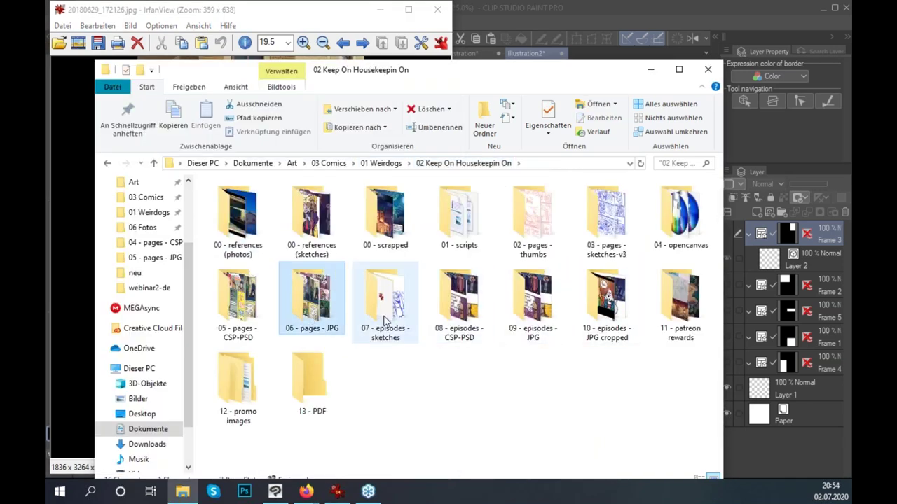
pyautogui.doubleClick(662, 308)
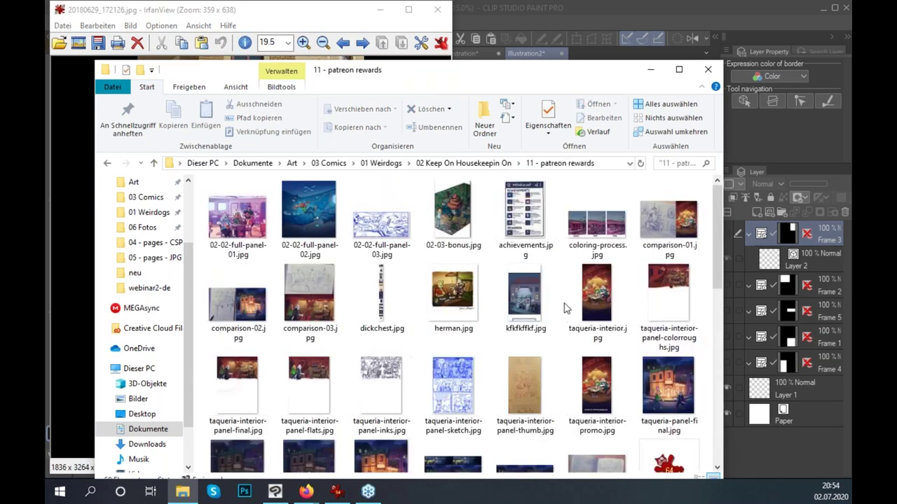
pyautogui.click(667, 377)
pyautogui.doubleClick(667, 377)
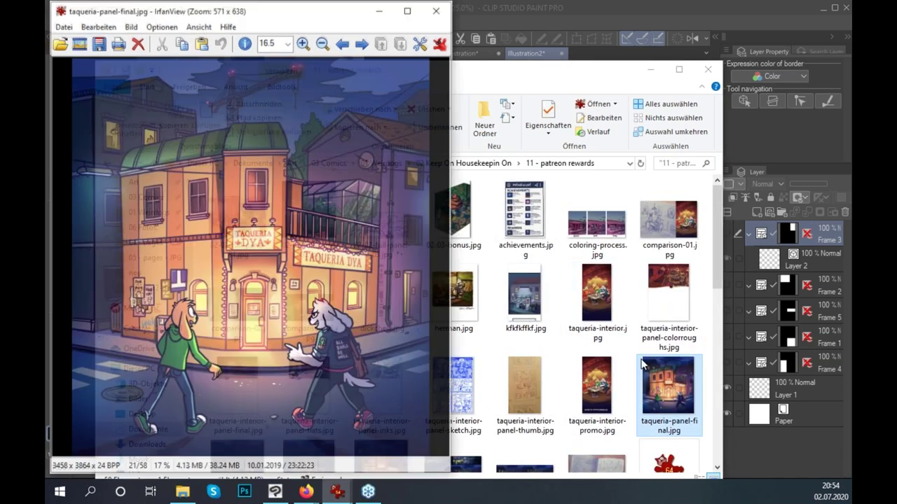
pyautogui.click(649, 73)
pyautogui.moveTo(290, 10)
pyautogui.mouseDown()
pyautogui.moveTo(670, 28)
pyautogui.moveTo(626, 24)
pyautogui.moveTo(634, 18)
pyautogui.mouseUp()
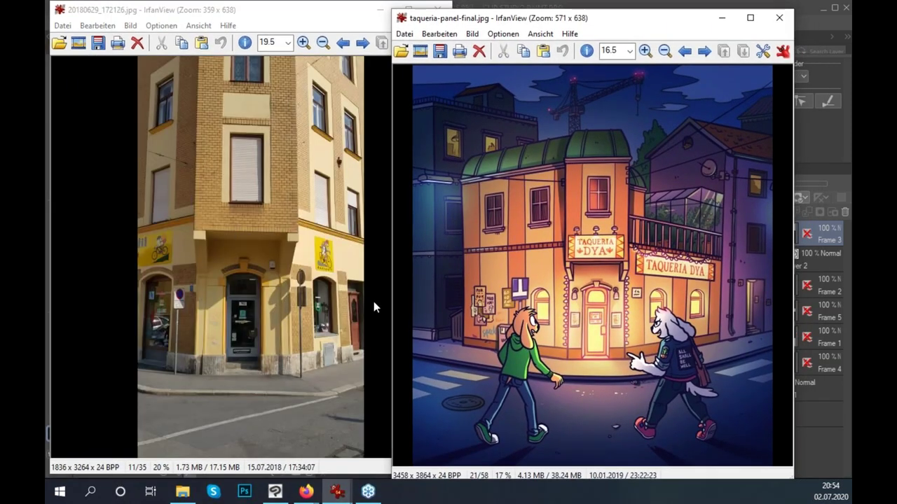
pyautogui.click(779, 17)
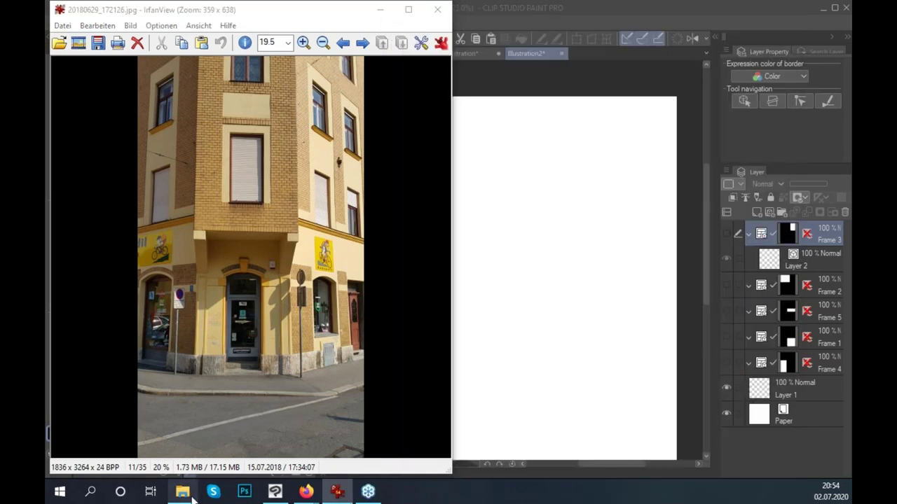
# Return File Explorer to the 00 - references (photos) folder.
pyautogui.click(182, 491)
pyautogui.click(476, 163)
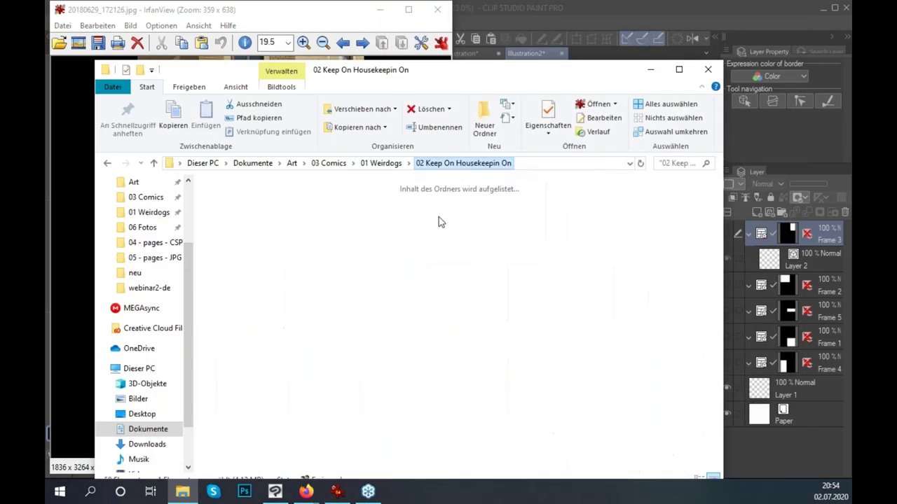
pyautogui.doubleClick(270, 231)
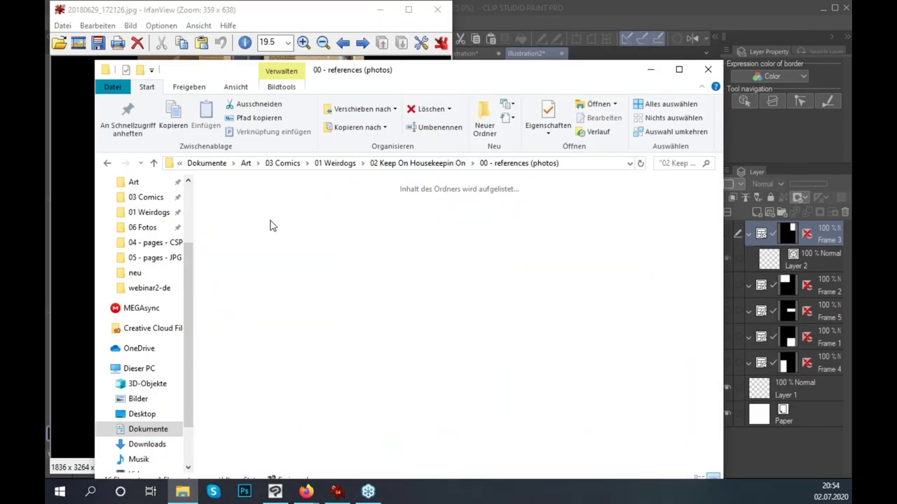
pyautogui.moveTo(525, 75); pyautogui.dragTo(559, 54)
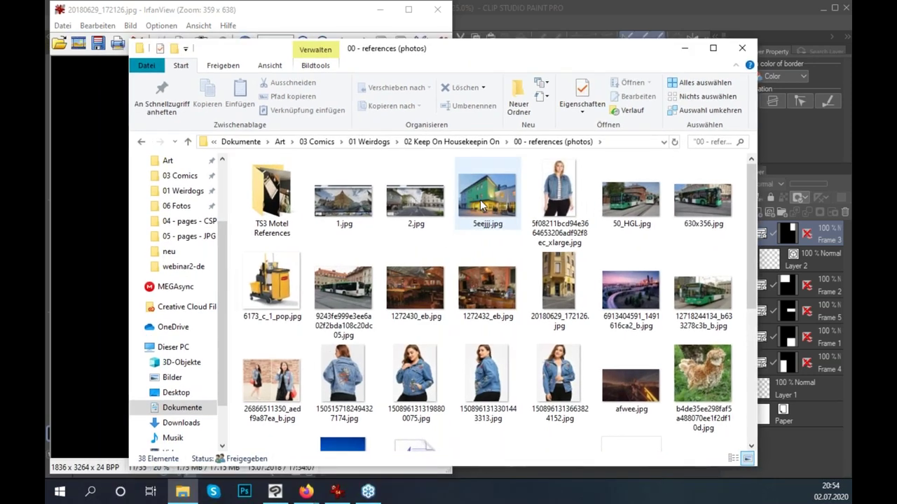
pyautogui.scroll(-2, 494, 291)
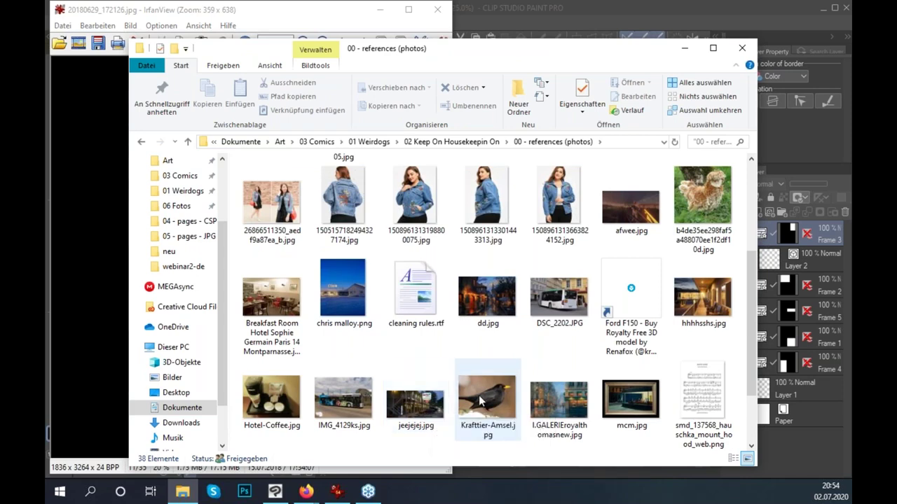
# View and close the jeejejej.jpg motel photo, then view the 1.jpg street photo.
pyautogui.click(421, 404)
pyautogui.doubleClick(416, 403)
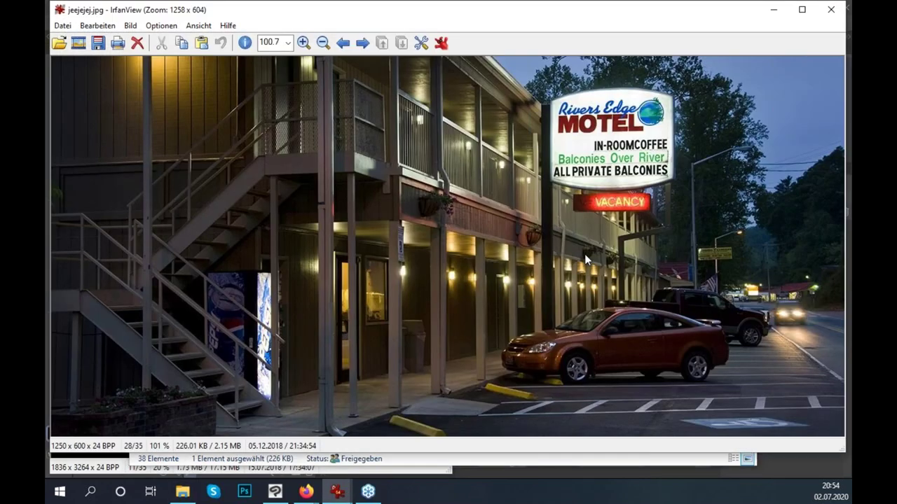
pyautogui.click(837, 14)
pyautogui.scroll(3, 373, 329)
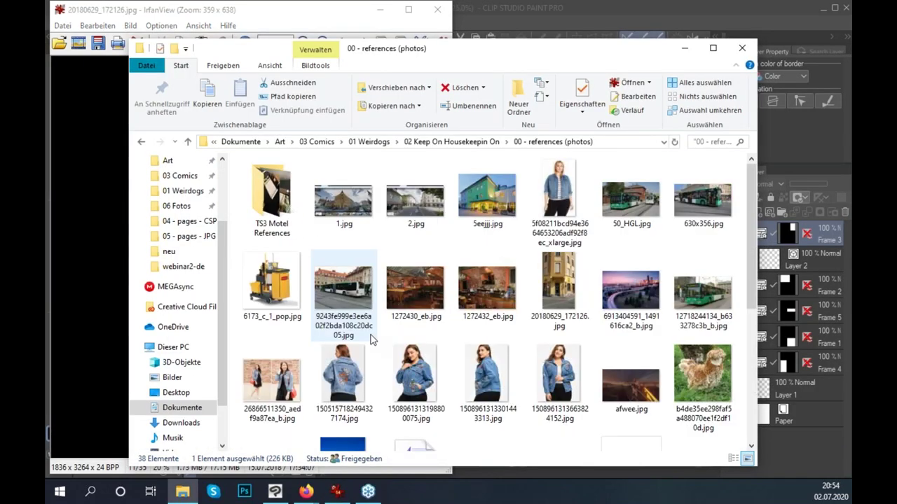
pyautogui.click(343, 200)
pyautogui.doubleClick(343, 200)
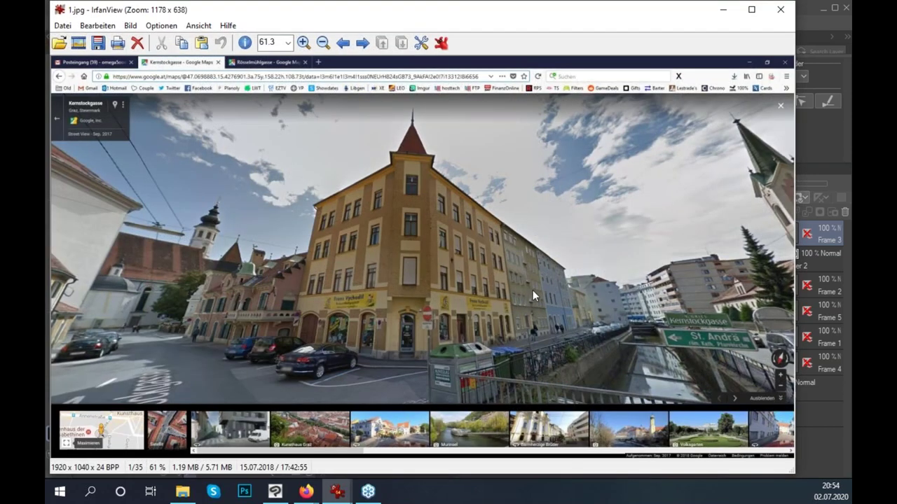
pyautogui.scroll(-1, 532, 294)
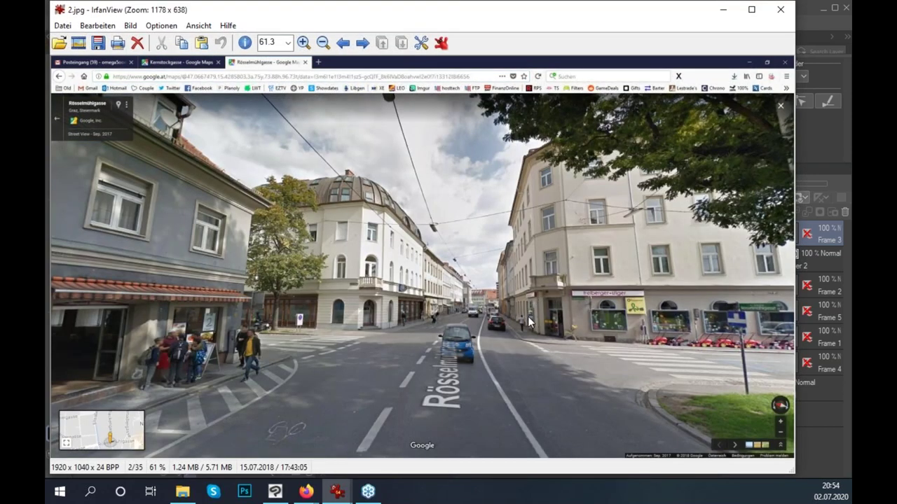
pyautogui.scroll(1, 515, 324)
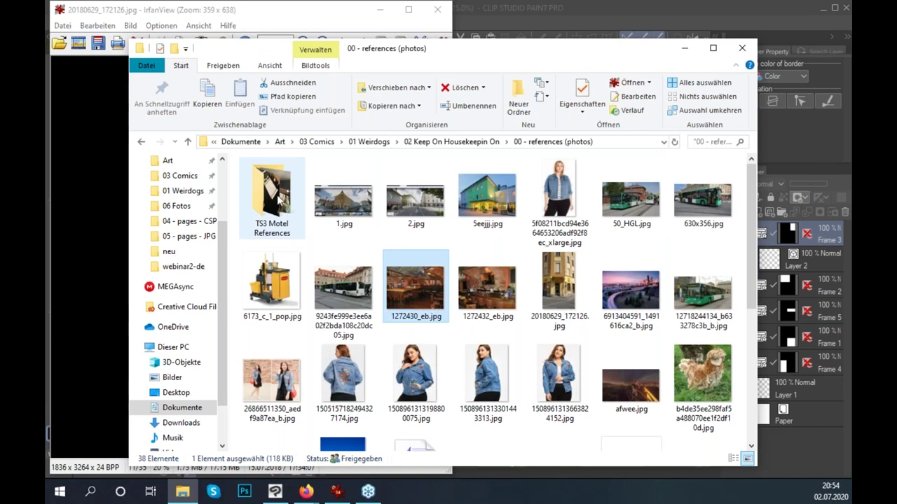
# Page through the TS3 Motel References screenshots, stopping on Screenshot-3.jpg.
pyautogui.doubleClick(273, 193)
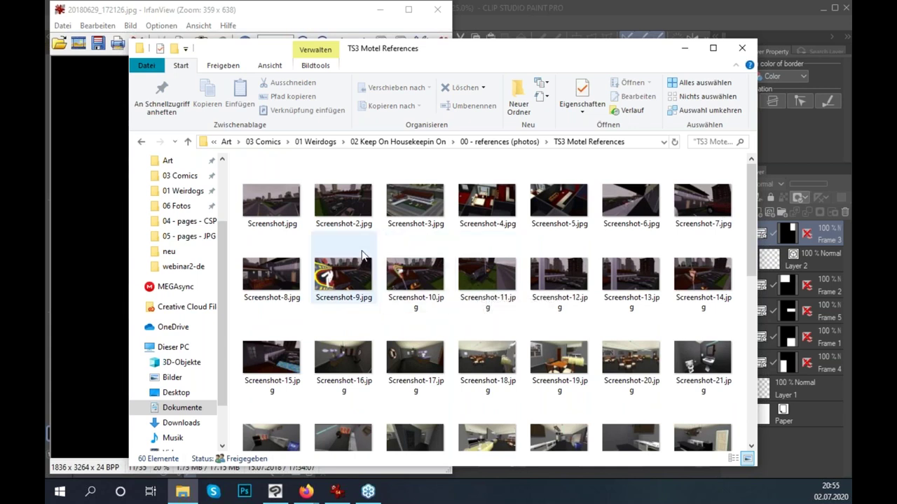
pyautogui.click(271, 200)
pyautogui.press('Return')
pyautogui.press('space')
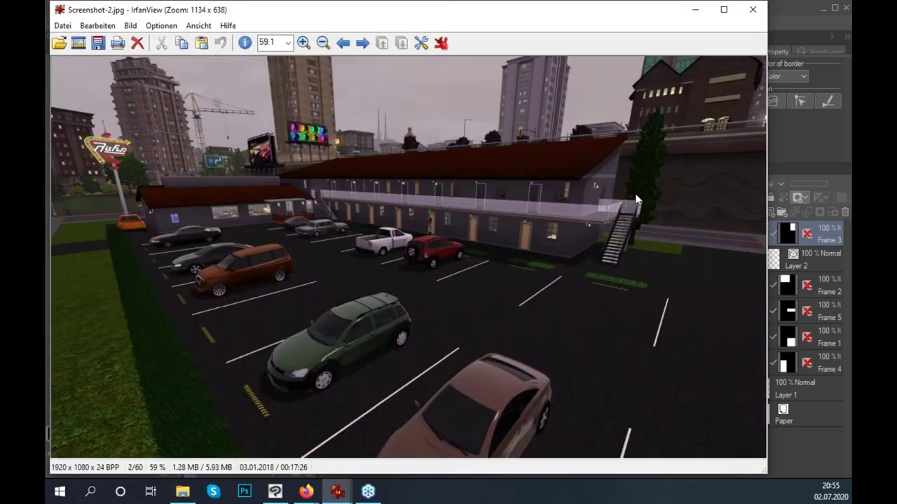
pyautogui.press('space')
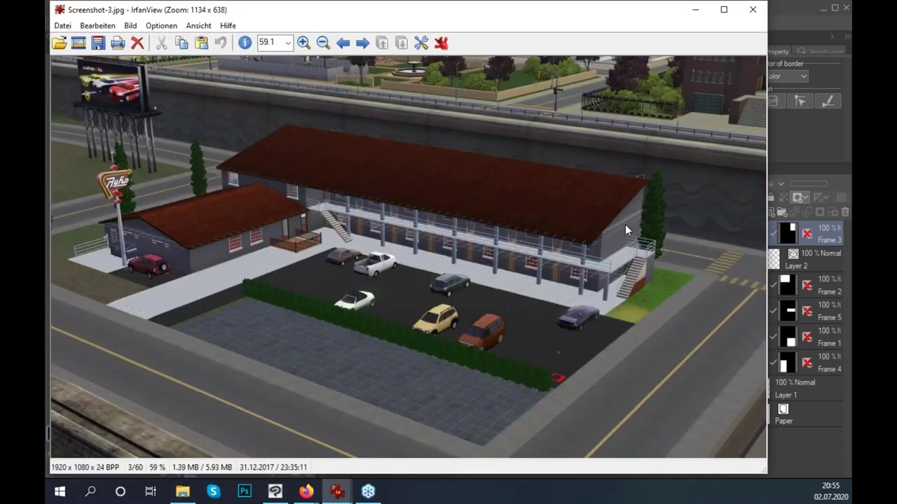
pyautogui.press('space')
pyautogui.press('BackSpace')
# Navigate File Explorer back to the 02 Keep On Housekeepin On project folder.
pyautogui.click(182, 491)
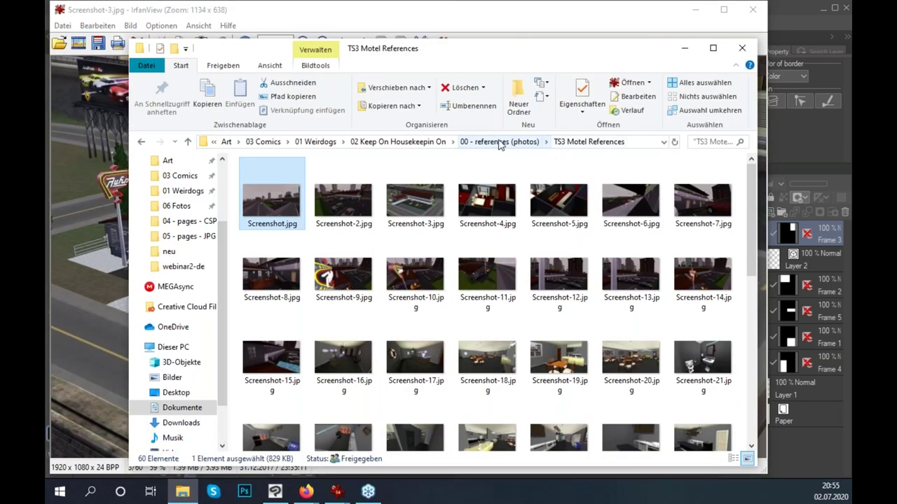
pyautogui.click(498, 143)
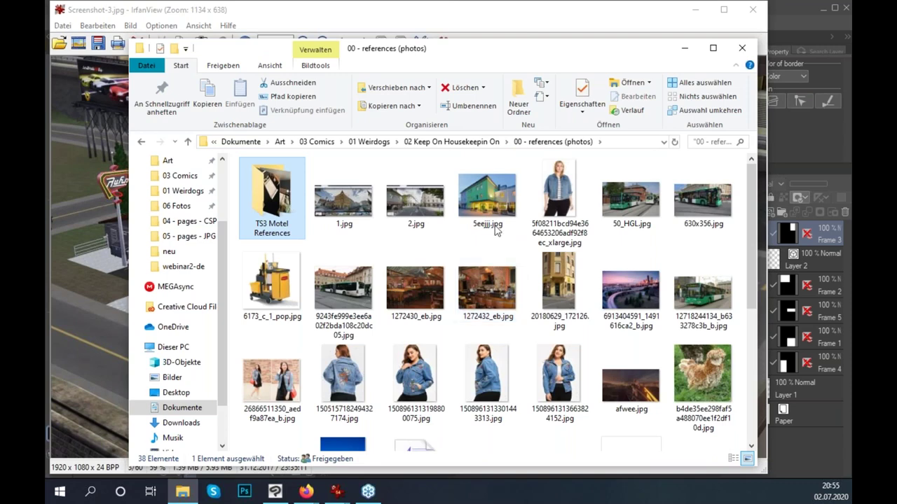
pyautogui.click(446, 142)
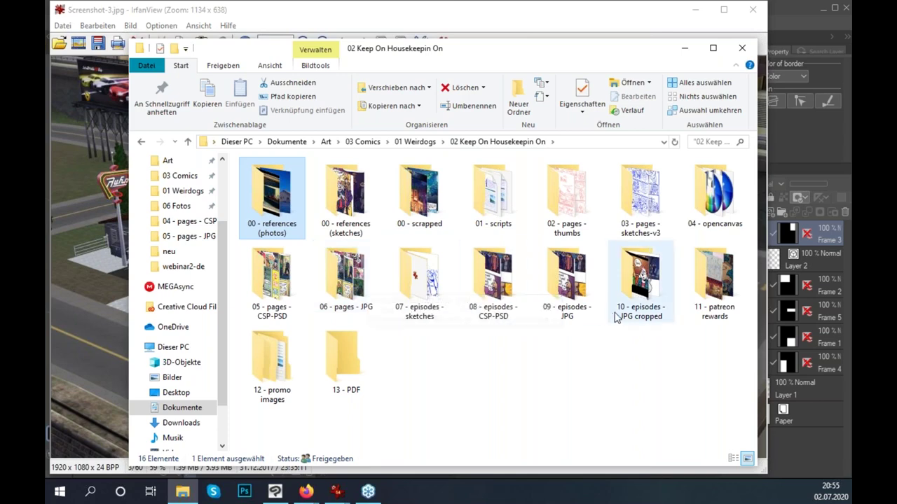
# Open weirdogs-webtoons-01-02-11-motel-panel-1920x1080.jpg from 11 - patreon rewards in IrfanView.
pyautogui.doubleClick(699, 300)
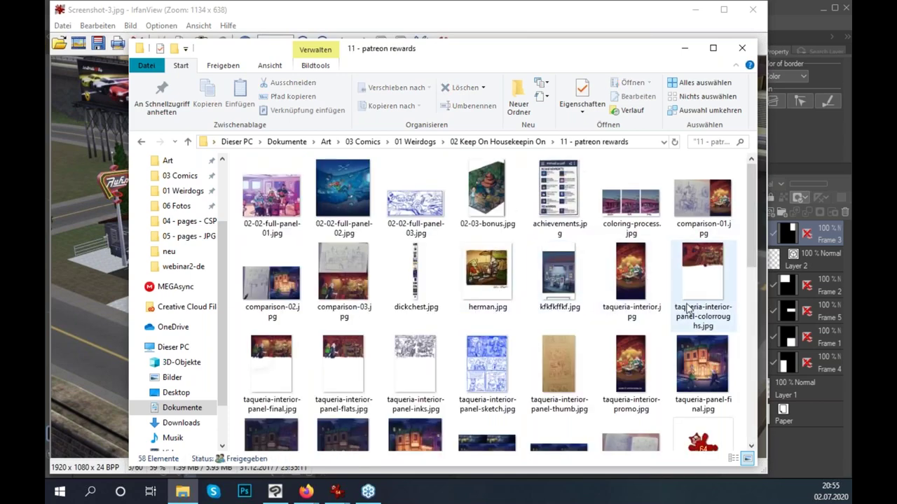
pyautogui.scroll(-2, 700, 308)
pyautogui.scroll(-3, 576, 318)
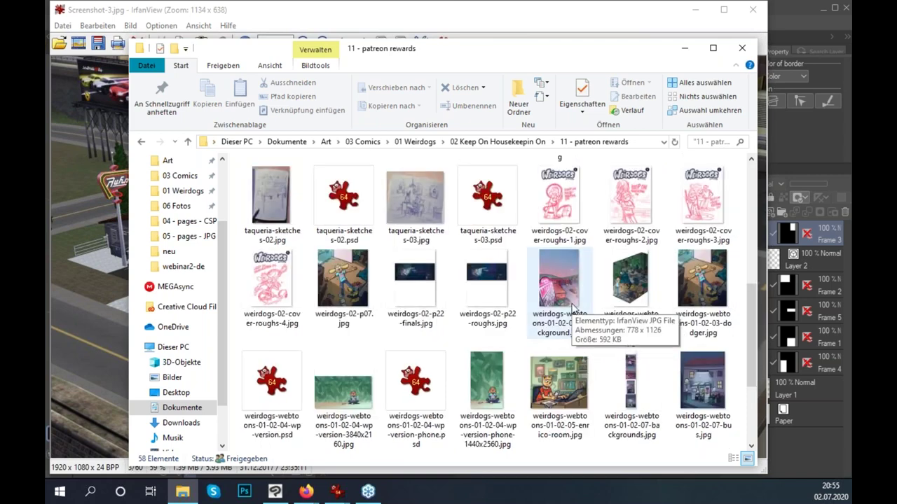
pyautogui.click(585, 308)
pyautogui.scroll(-3, 590, 335)
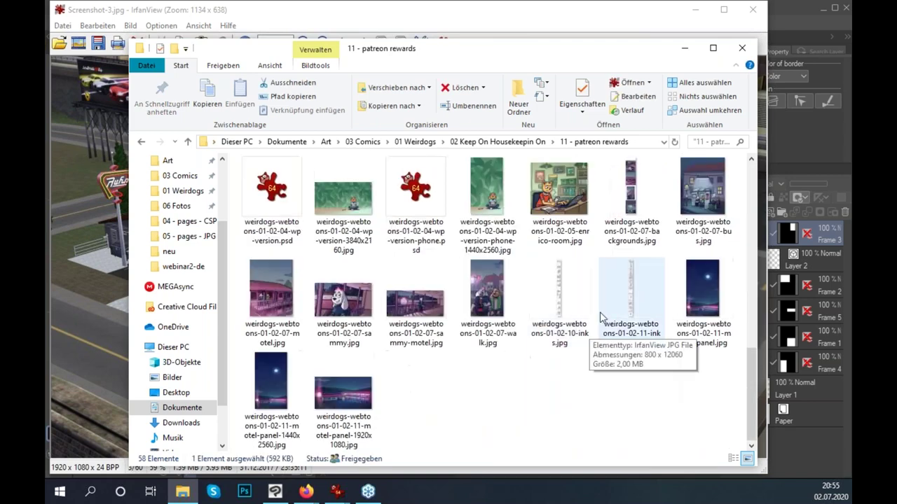
pyautogui.click(366, 395)
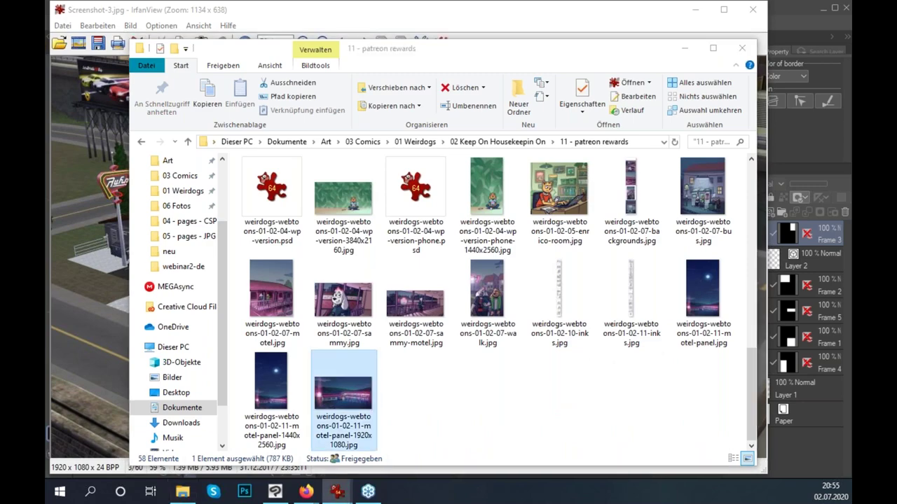
pyautogui.press('Return')
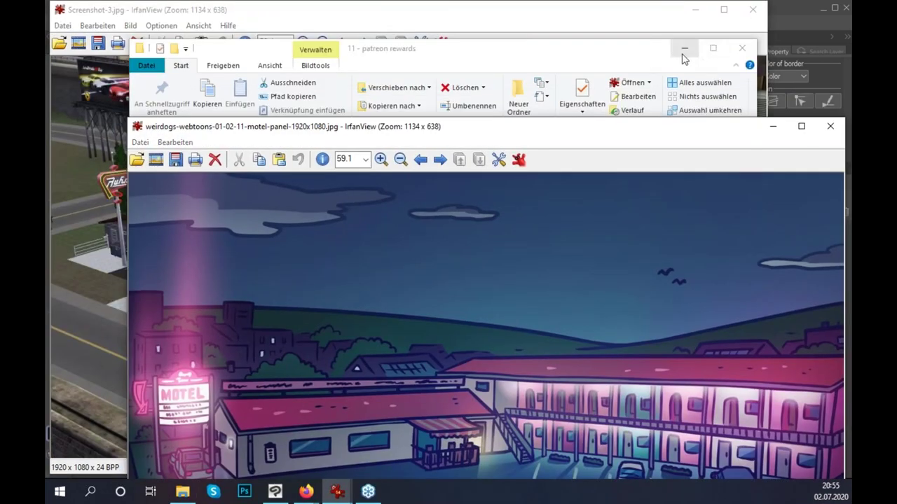
# Shrink the motel screenshot and motel panel windows and place them side by side.
pyautogui.click(684, 49)
pyautogui.click(527, 102)
pyautogui.moveTo(766, 207); pyautogui.dragTo(455, 206)
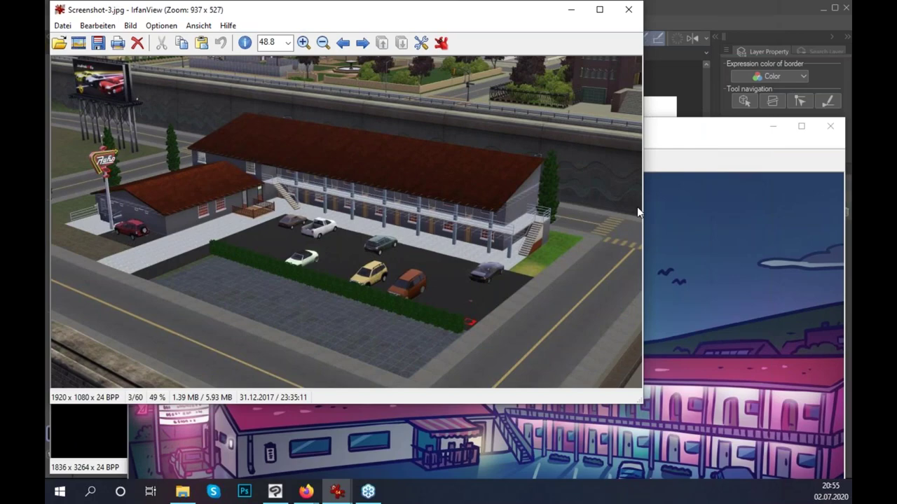
pyautogui.click(600, 133)
pyautogui.moveTo(569, 129); pyautogui.dragTo(496, 38)
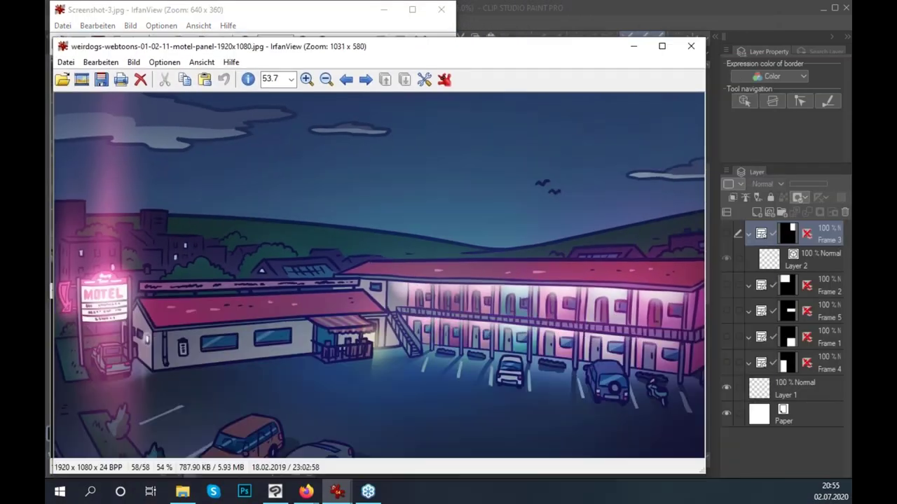
pyautogui.press('-')
pyautogui.moveTo(448, 56)
pyautogui.mouseDown()
pyautogui.moveTo(720, 116)
pyautogui.moveTo(685, 110)
pyautogui.mouseUp()
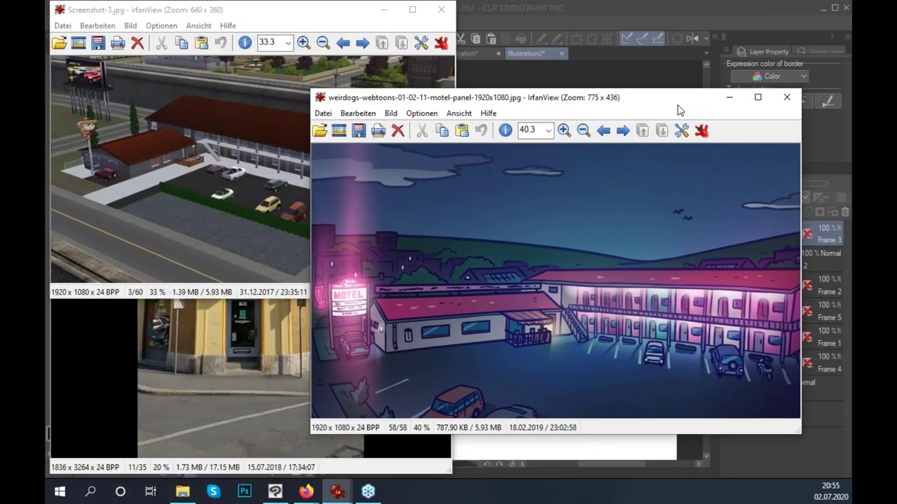
pyautogui.click(271, 241)
pyautogui.click(550, 105)
pyautogui.moveTo(550, 105); pyautogui.dragTo(574, 112)
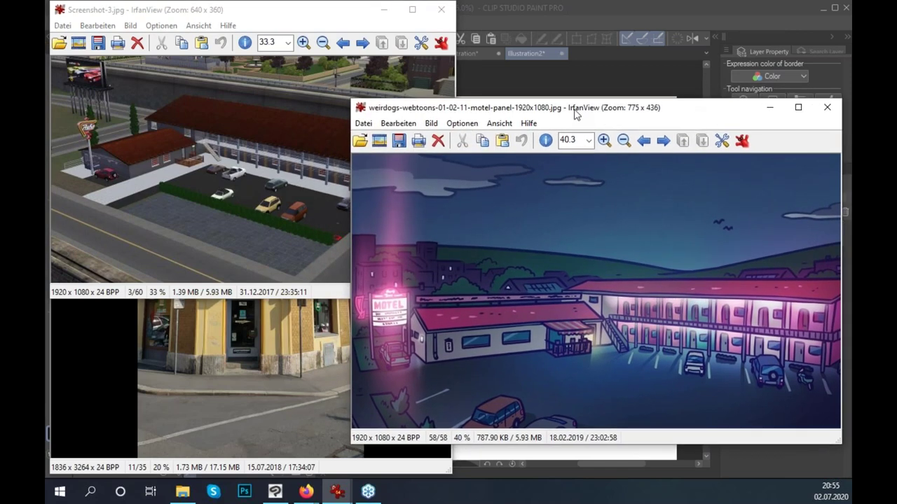
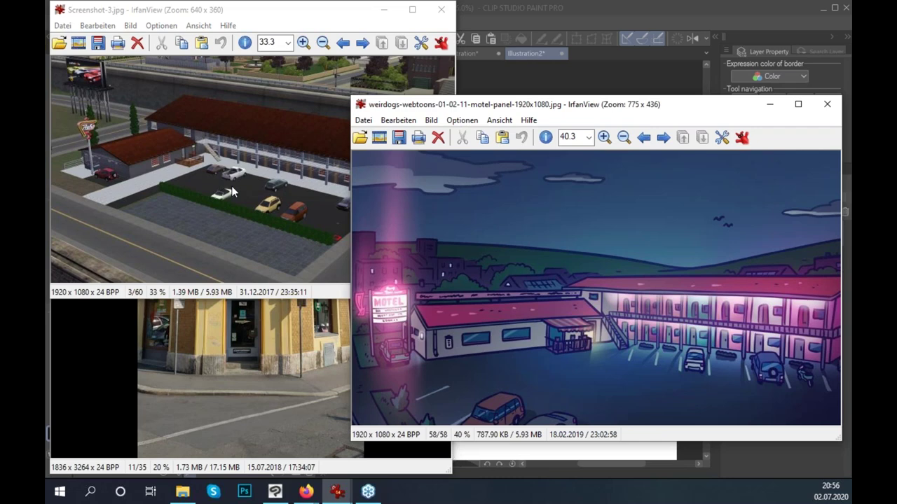
# Zoom the motel panel image to 36.7% and reposition its IrfanView window.
pyautogui.click(232, 186)
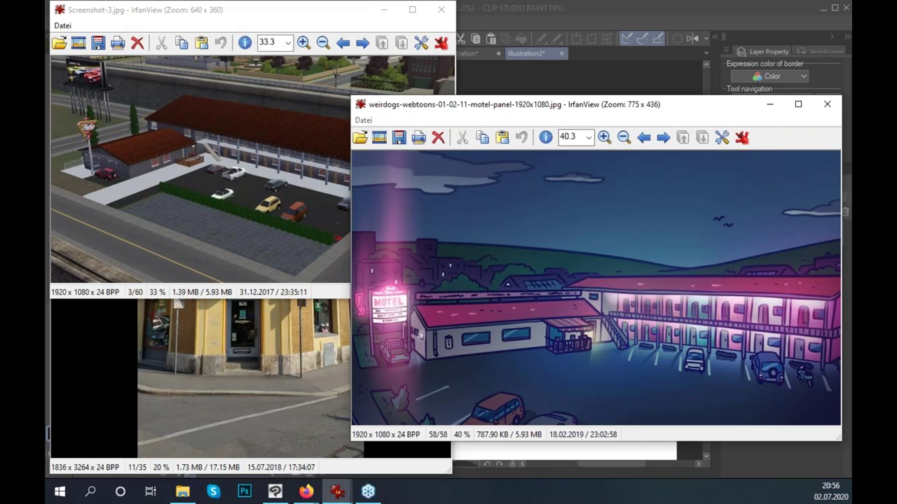
pyautogui.click(571, 107)
pyautogui.press('-')
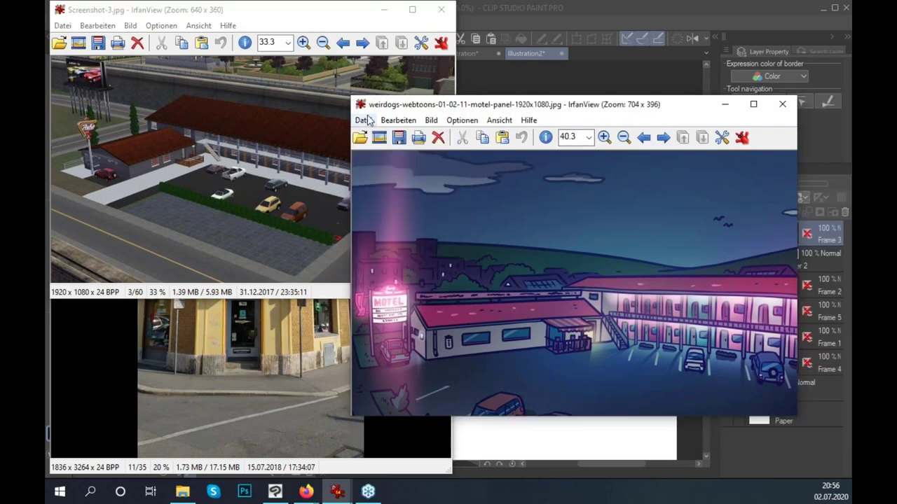
pyautogui.press('-')
pyautogui.moveTo(413, 111)
pyautogui.mouseDown()
pyautogui.moveTo(454, 140)
pyautogui.moveTo(459, 129)
pyautogui.mouseUp()
pyautogui.press('+')
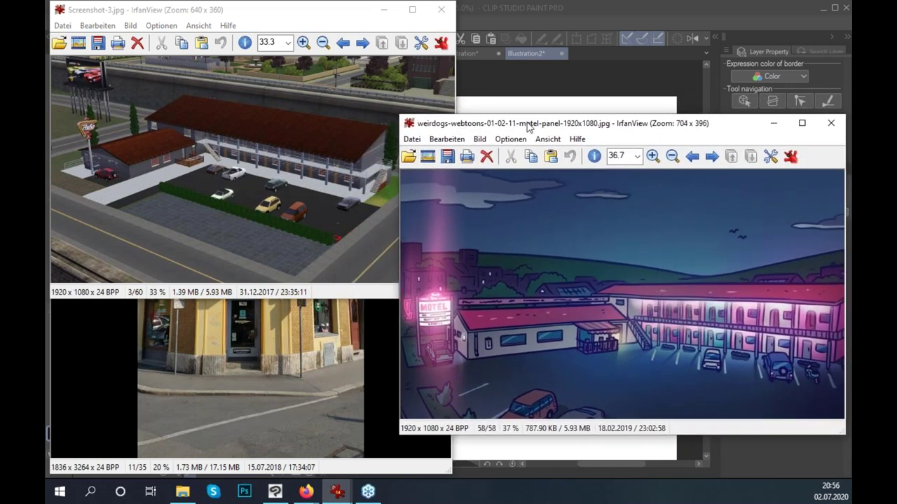
pyautogui.moveTo(528, 128); pyautogui.dragTo(536, 127)
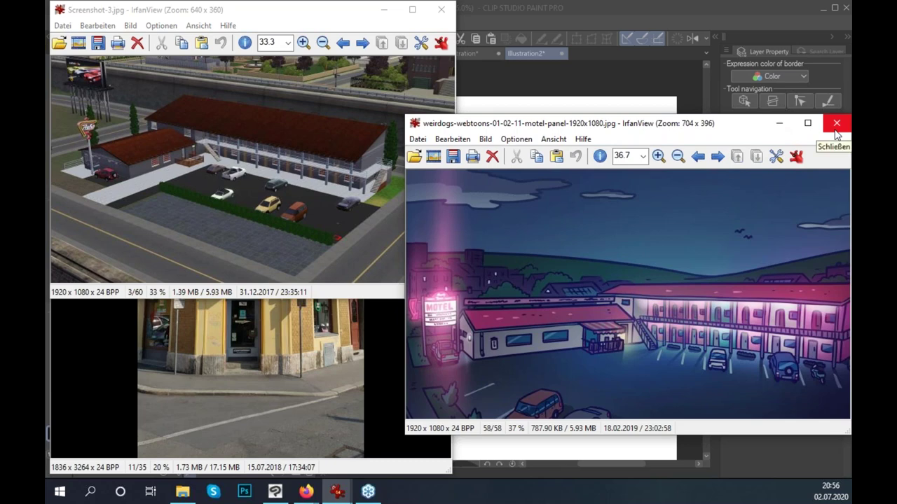
# Close the street photo with Esc and close the game motel screenshot window.
pyautogui.click(836, 134)
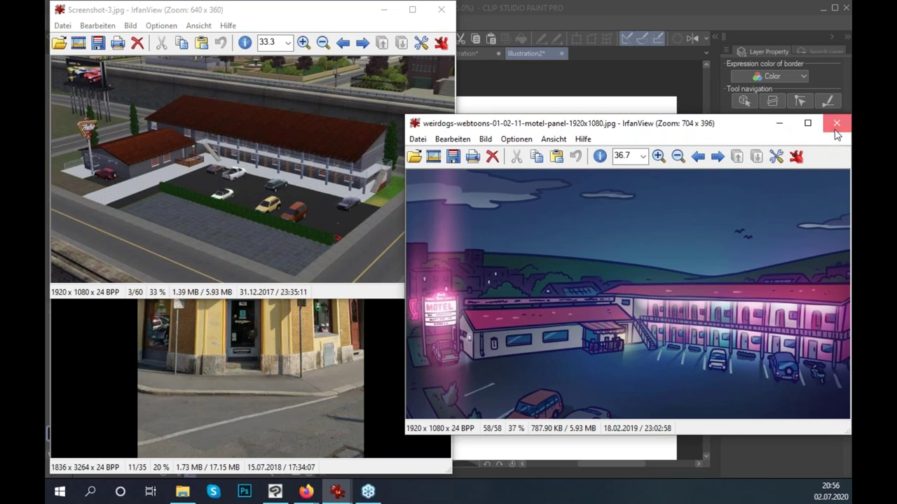
pyautogui.click(355, 354)
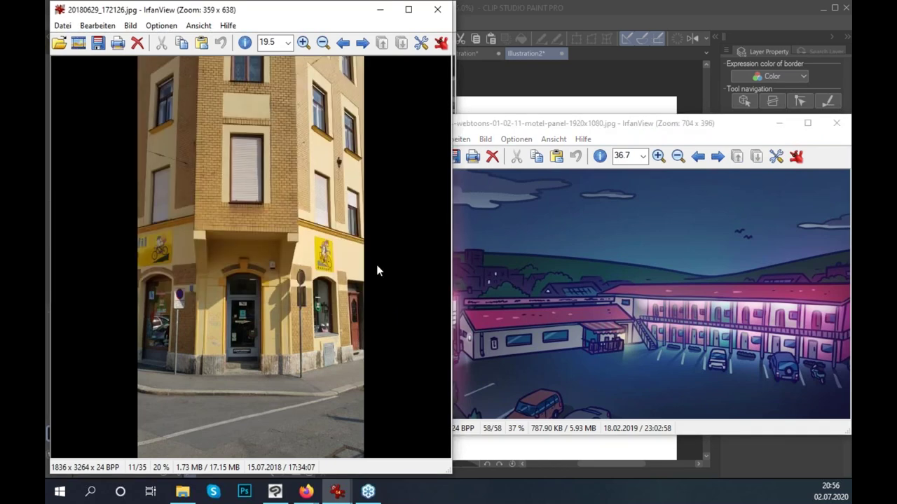
pyautogui.press('Escape')
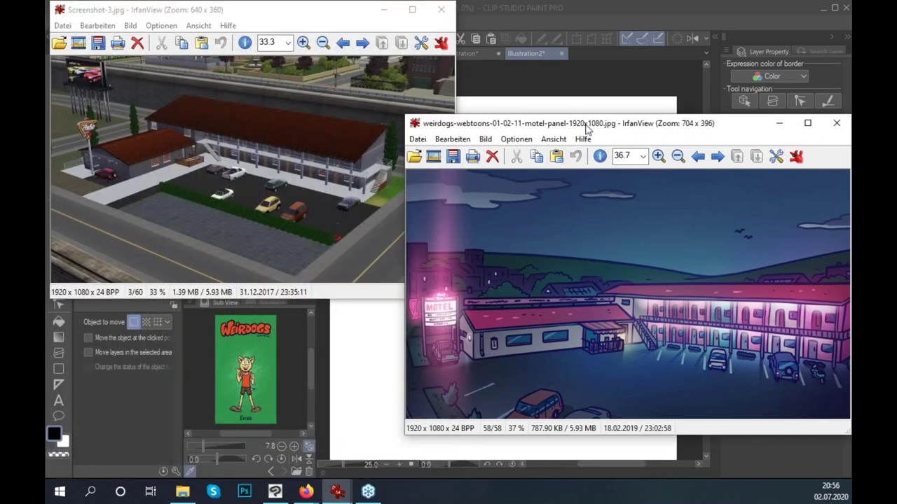
pyautogui.click(446, 10)
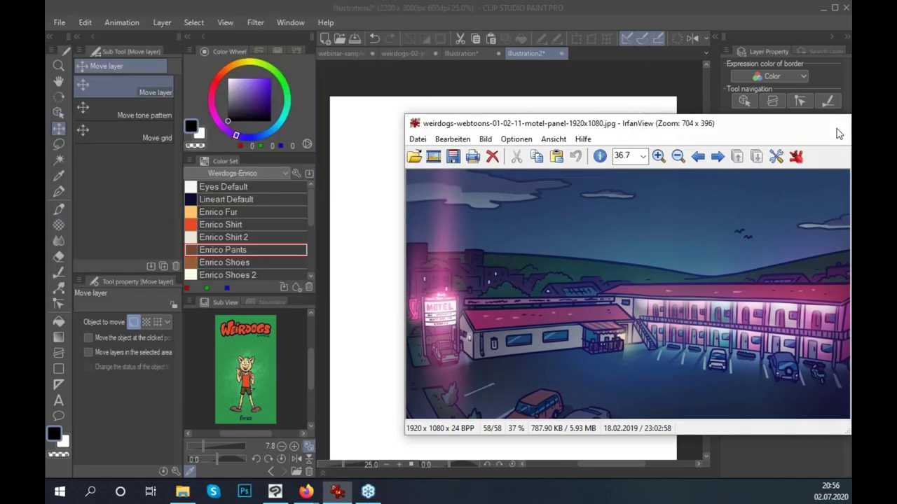
# Close IrfanView, glance at weirdogs-02-p10, then return to webinar-sample-page zoomed to 25%.
pyautogui.click(838, 133)
pyautogui.click(344, 54)
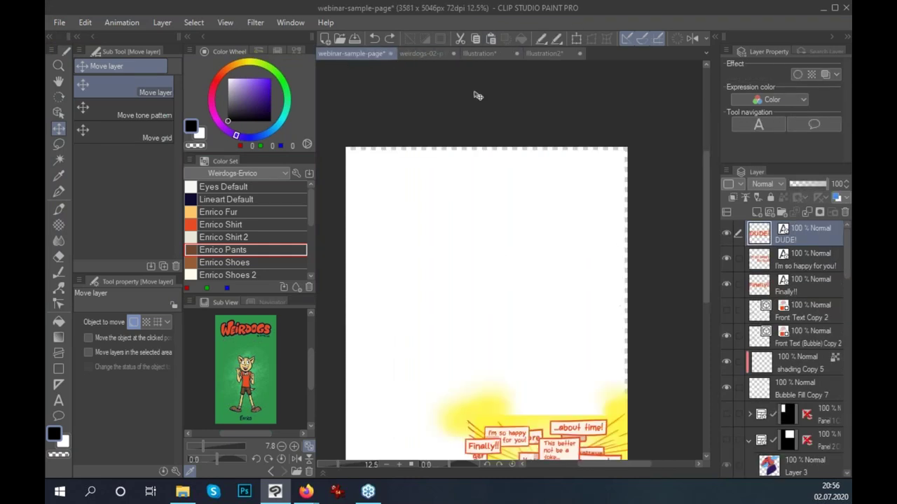
pyautogui.click(423, 53)
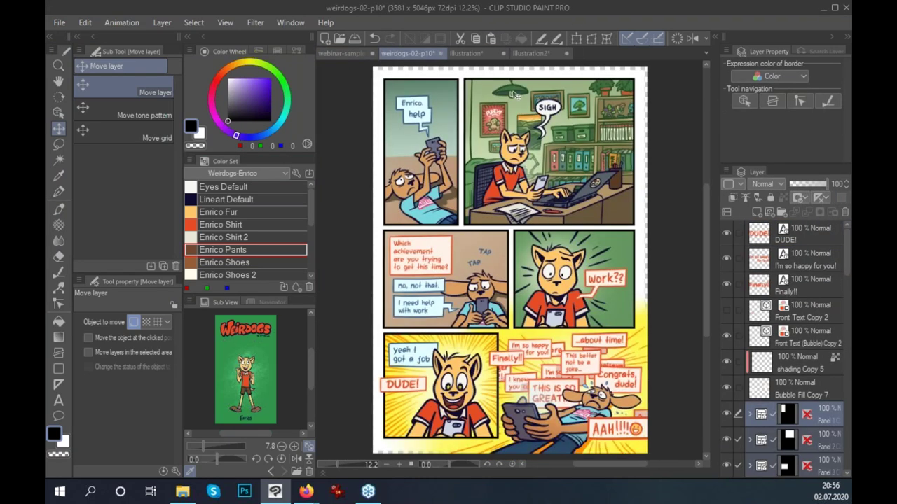
pyautogui.click(343, 54)
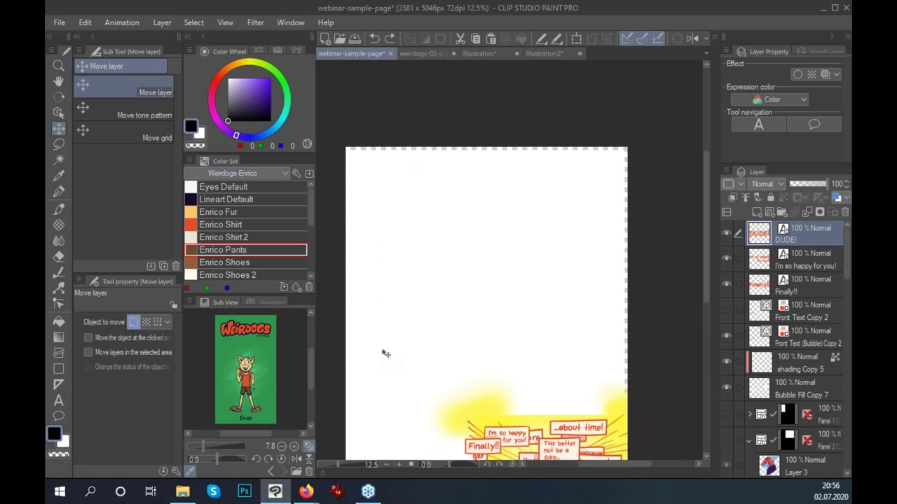
pyautogui.scroll(1, 392, 361)
pyautogui.scroll(1, 418, 150)
pyautogui.click(294, 26)
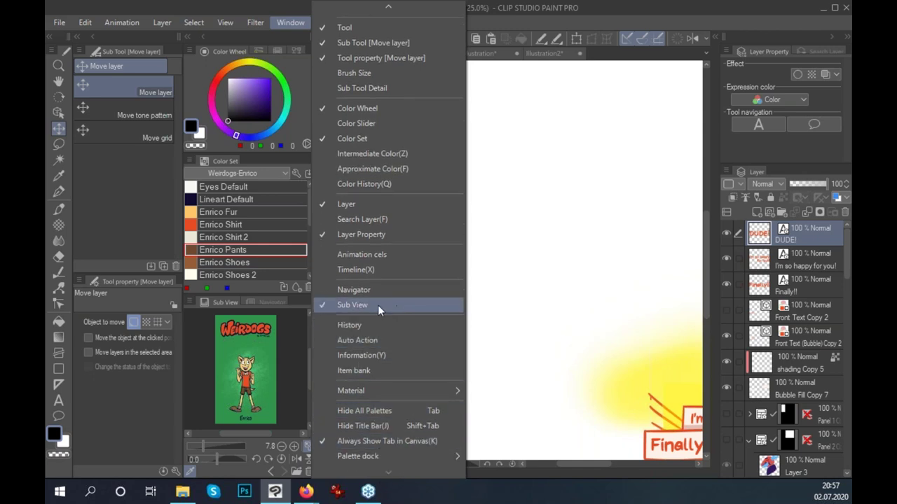
# Hide and re-show the Sub View palette from the Window menu.
pyautogui.click(358, 305)
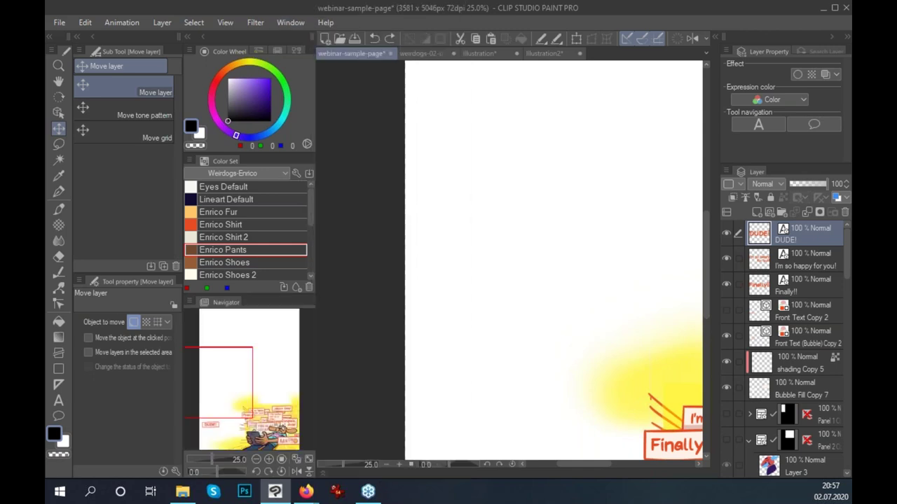
pyautogui.click(290, 23)
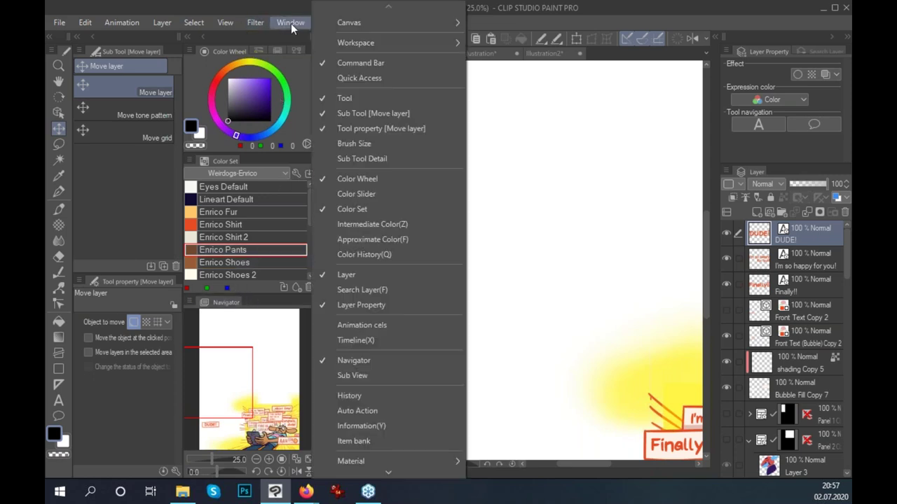
pyautogui.click(375, 379)
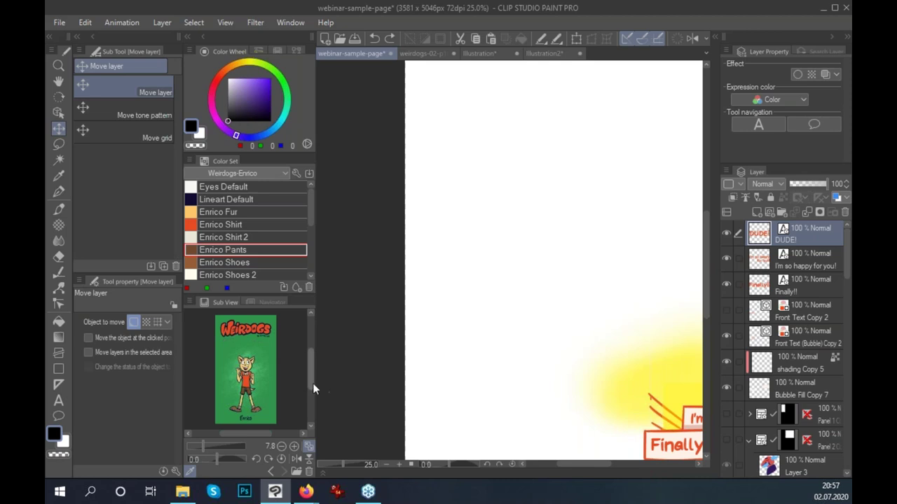
# Try the Sub View zoom, flip and rotate buttons, then fit the Enrico image upright.
pyautogui.scroll(-2, 312, 387)
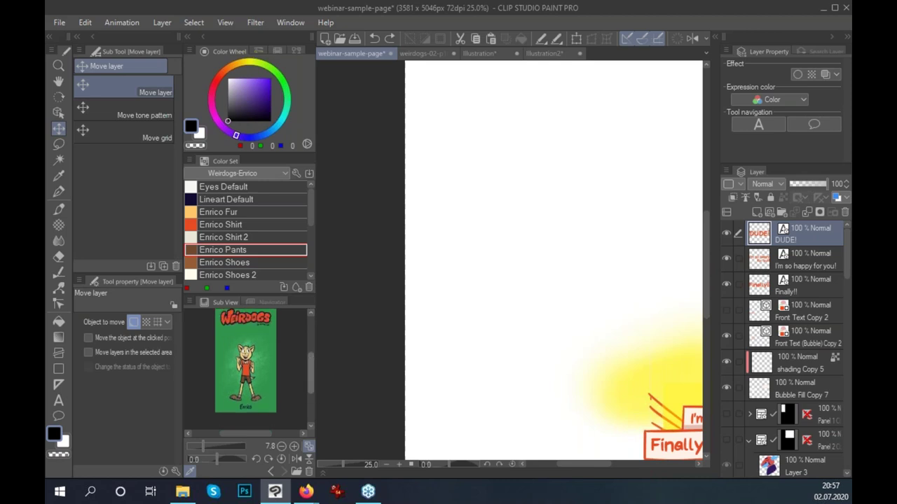
pyautogui.click(294, 446)
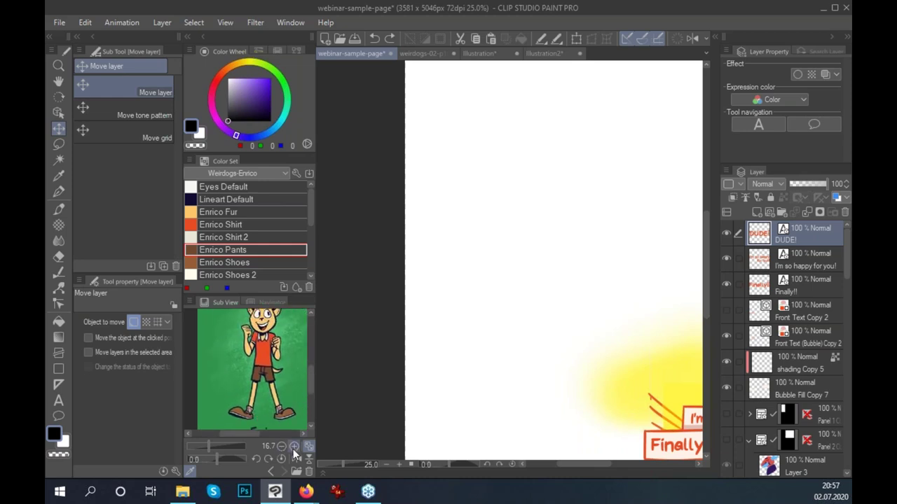
pyautogui.click(297, 459)
pyautogui.click(309, 459)
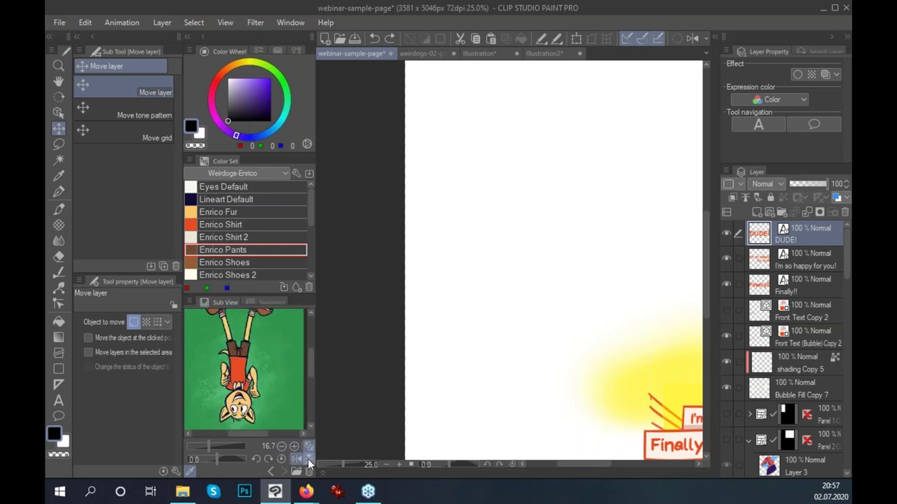
pyautogui.click(308, 459)
pyautogui.click(268, 459)
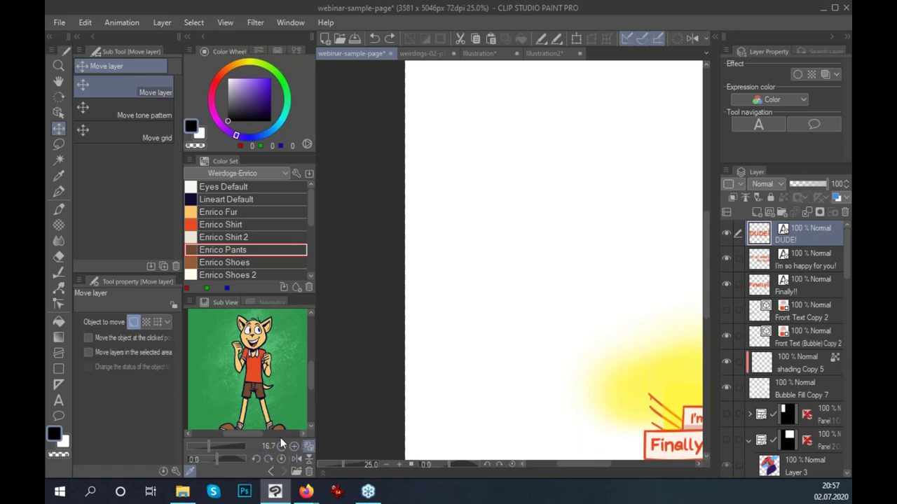
pyautogui.moveTo(579, 320); pyautogui.dragTo(589, 356)
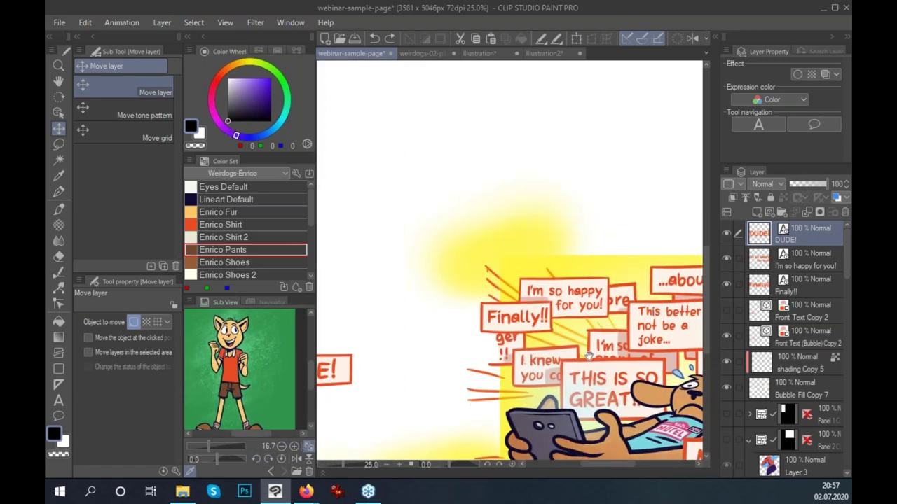
pyautogui.click(309, 447)
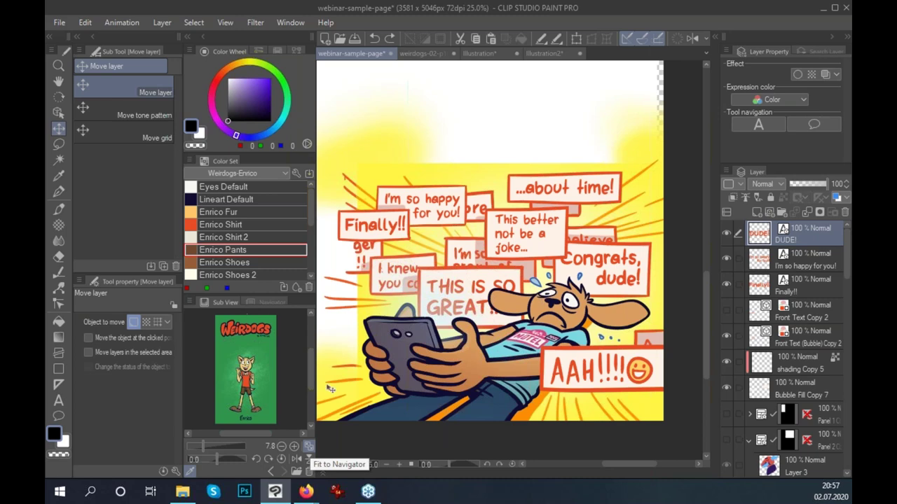
# Load the shadow character portrait into Sub View and cycle back to the comic page.
pyautogui.click(298, 475)
pyautogui.click(536, 316)
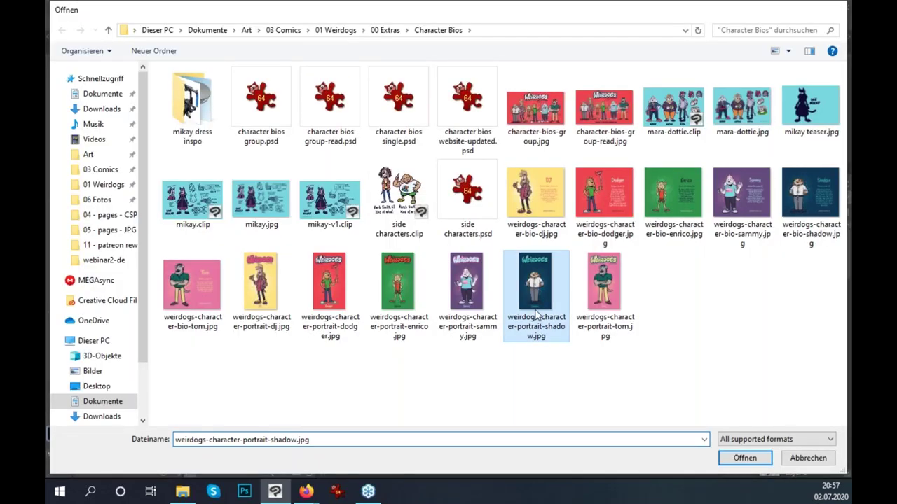
pyautogui.doubleClick(536, 315)
pyautogui.click(273, 475)
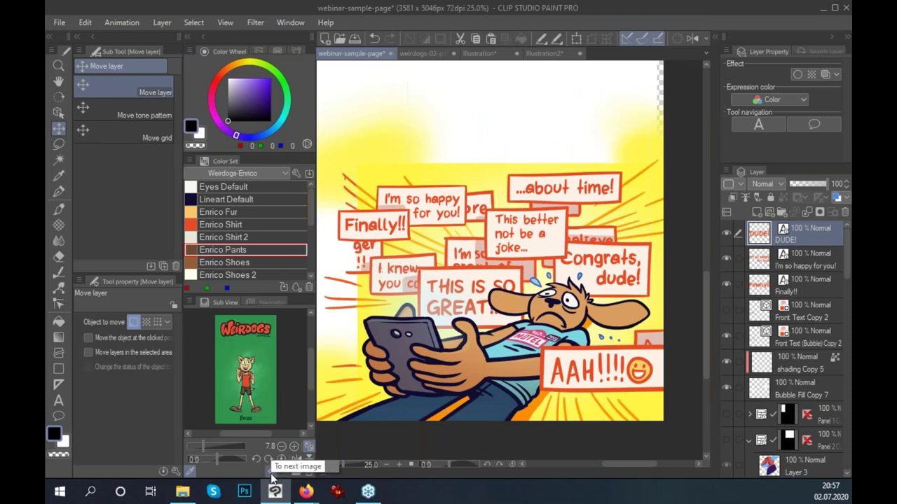
pyautogui.click(273, 475)
pyautogui.click(279, 475)
pyautogui.click(280, 475)
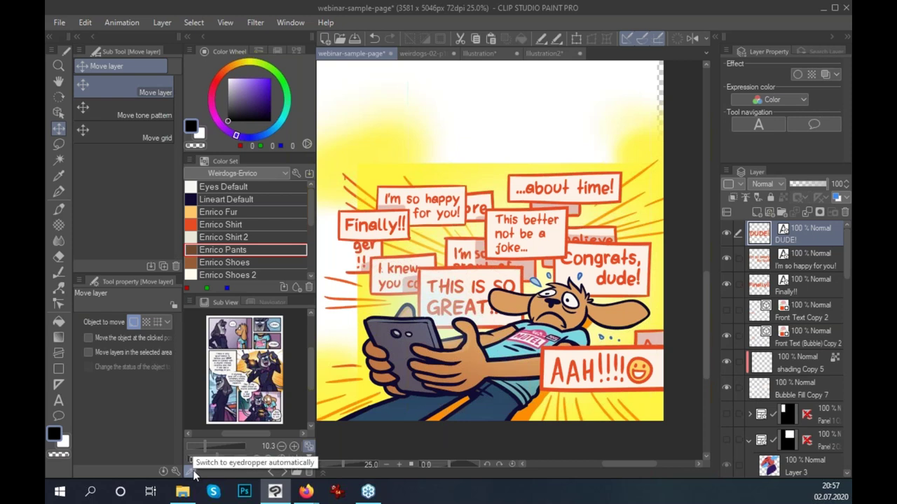
# Zoom into the reference page and pick dark blue-grey and mauve colours from it.
pyautogui.click(294, 446)
pyautogui.moveTo(267, 433)
pyautogui.mouseDown()
pyautogui.moveTo(252, 433)
pyautogui.moveTo(265, 435)
pyautogui.mouseUp()
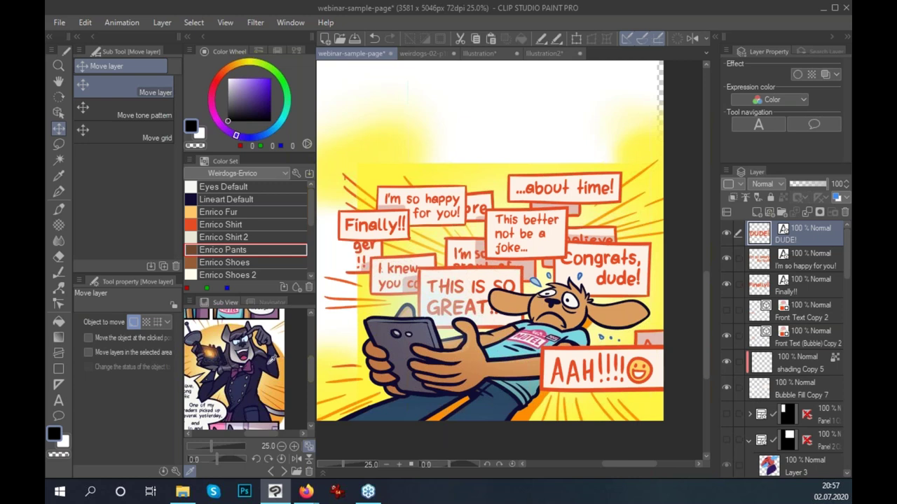
pyautogui.click(272, 359)
pyautogui.click(279, 313)
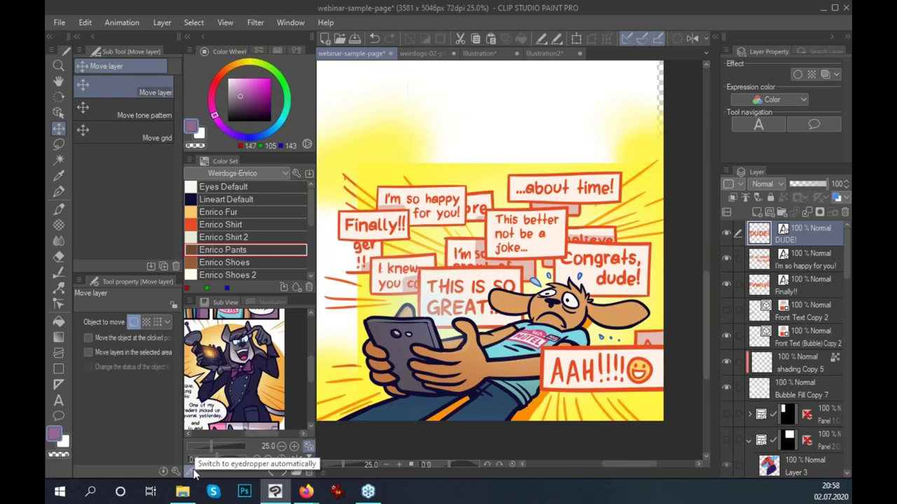
pyautogui.moveTo(276, 381); pyautogui.dragTo(279, 390)
# Scroll the reference page to its lower panel and nudge the canvas view.
pyautogui.scroll(3, 278, 390)
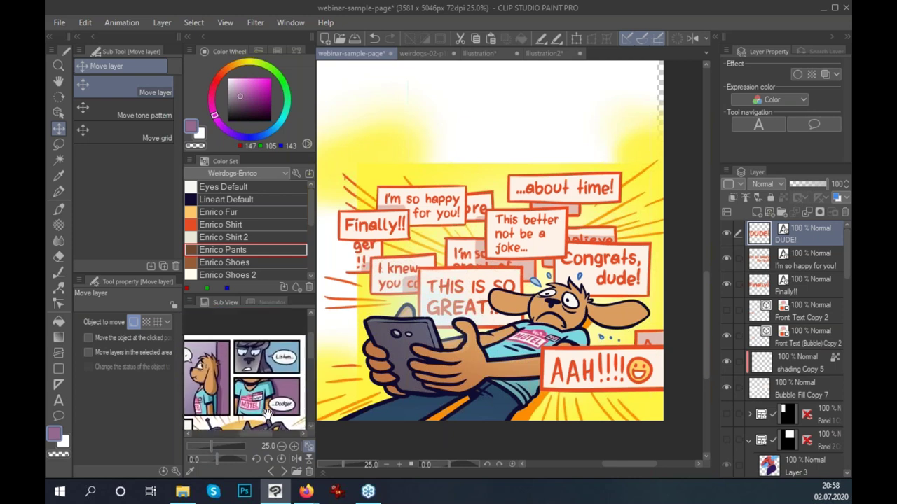
pyautogui.scroll(-5, 292, 388)
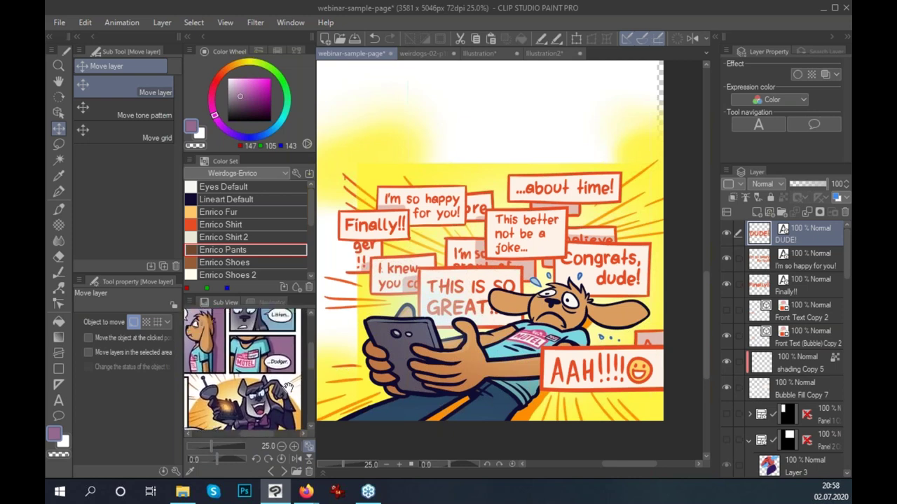
pyautogui.scroll(-2, 290, 401)
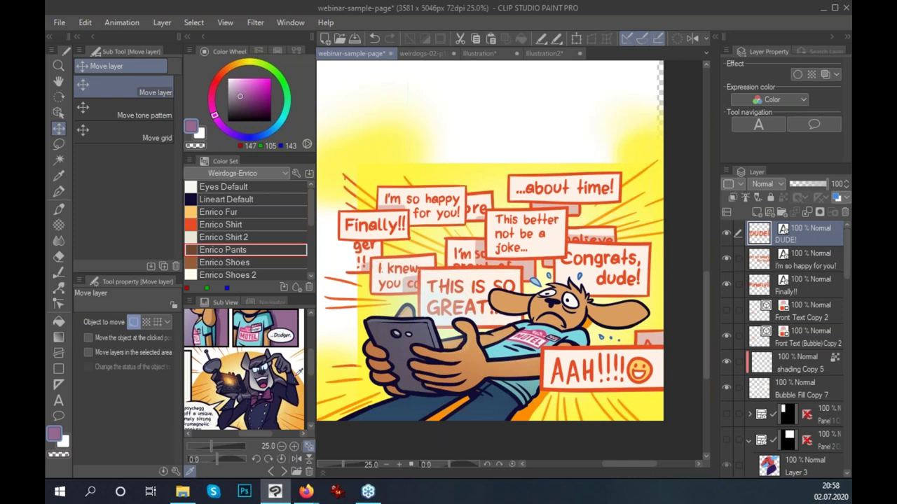
pyautogui.scroll(-1, 245, 365)
pyautogui.scroll(-1, 245, 364)
pyautogui.scroll(-1, 246, 365)
pyautogui.click(296, 21)
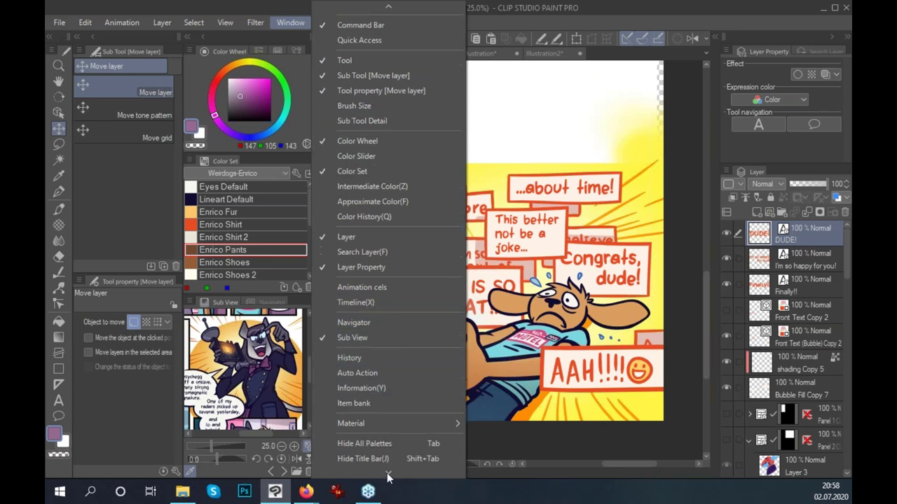
pyautogui.moveTo(388, 472)
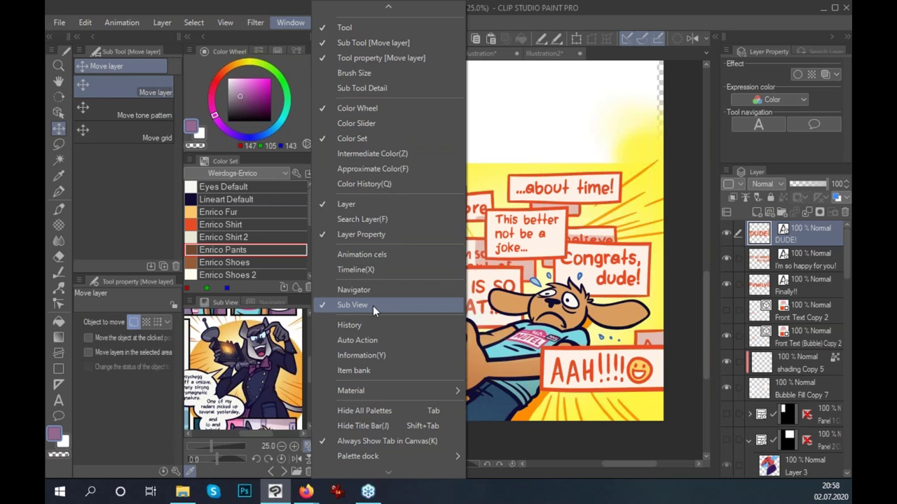
pyautogui.click(526, 20)
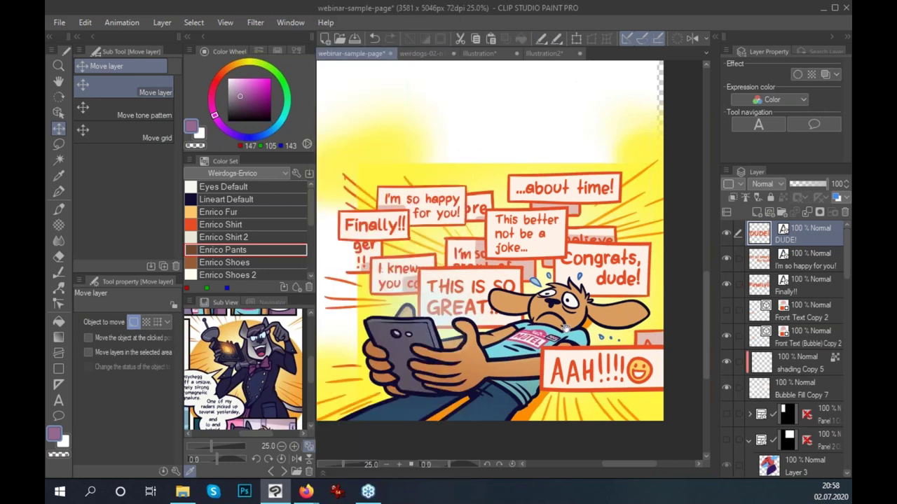
pyautogui.scroll(-1, 554, 329)
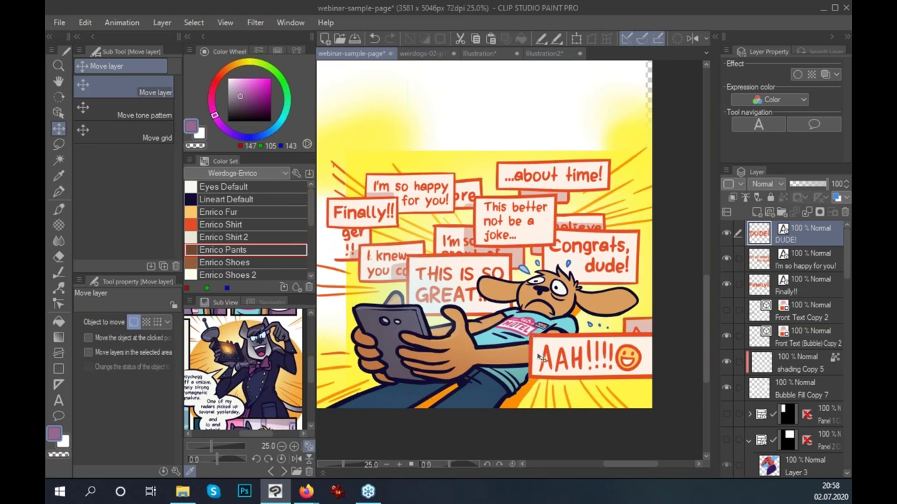
pyautogui.moveTo(558, 366); pyautogui.dragTo(554, 368)
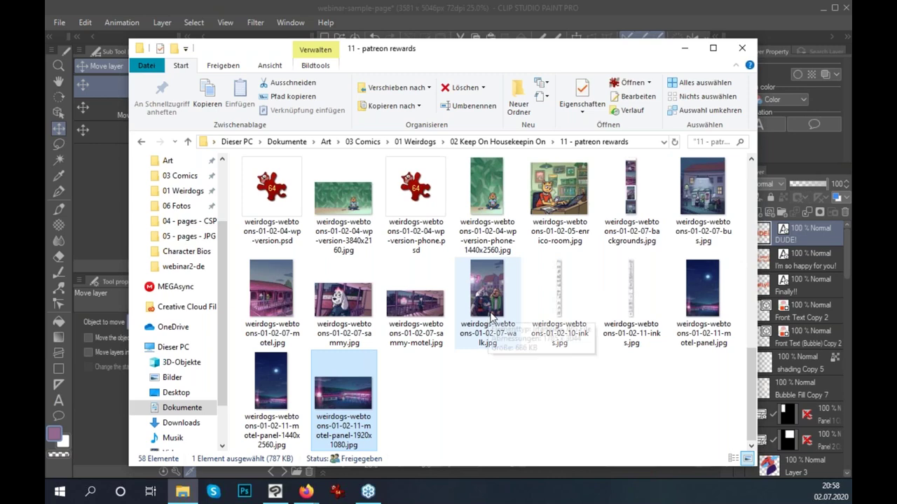
# Preview bus.jpg, walk.jpg and dodger.jpg from the patreon rewards folder in IrfanView.
pyautogui.doubleClick(697, 222)
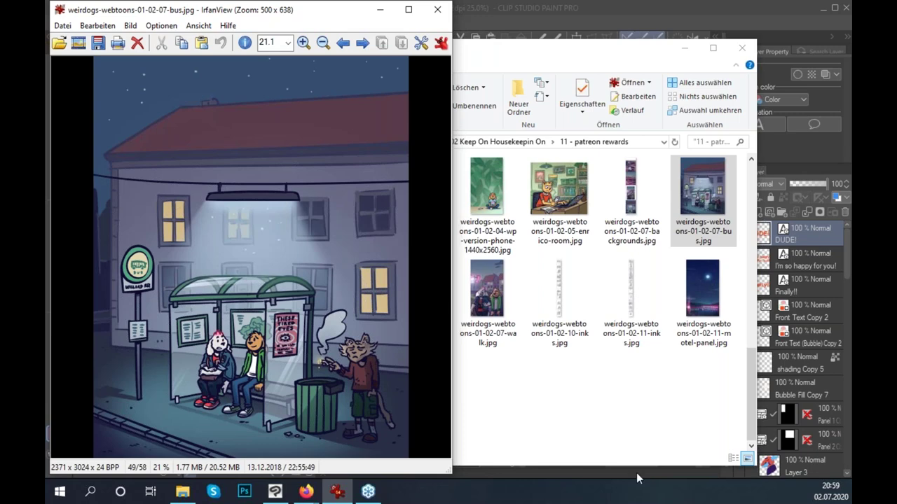
pyautogui.doubleClick(463, 303)
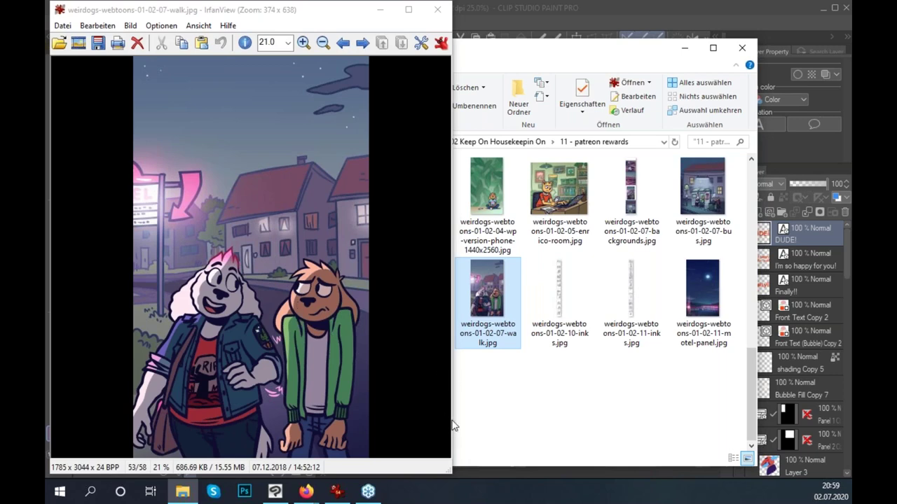
pyautogui.click(437, 14)
pyautogui.moveTo(748, 403); pyautogui.dragTo(749, 266)
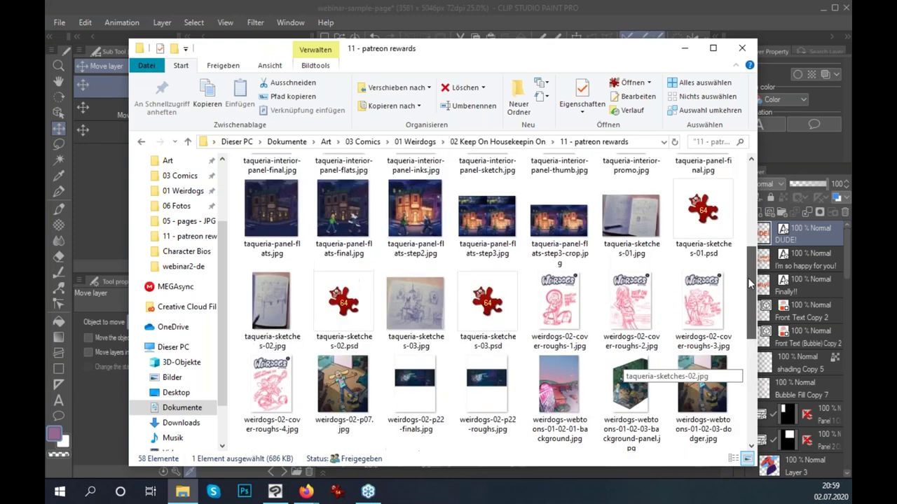
pyautogui.click(715, 376)
pyautogui.doubleClick(714, 377)
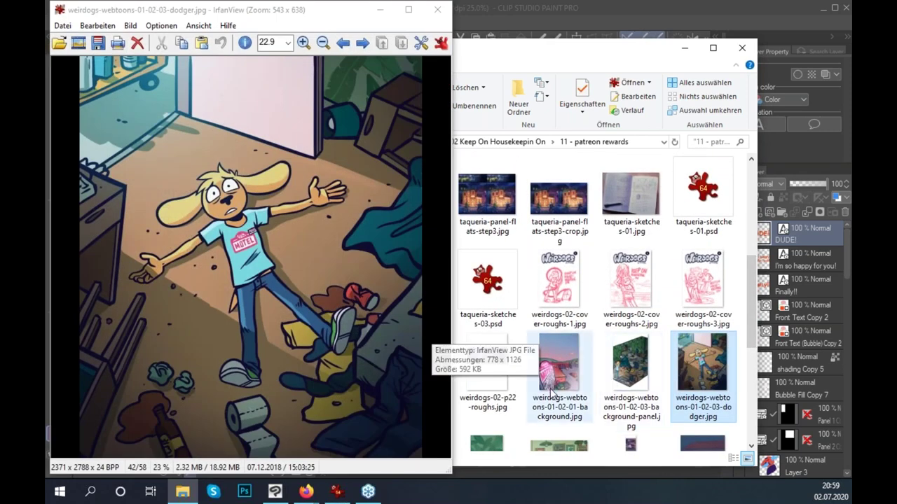
pyautogui.press('Escape')
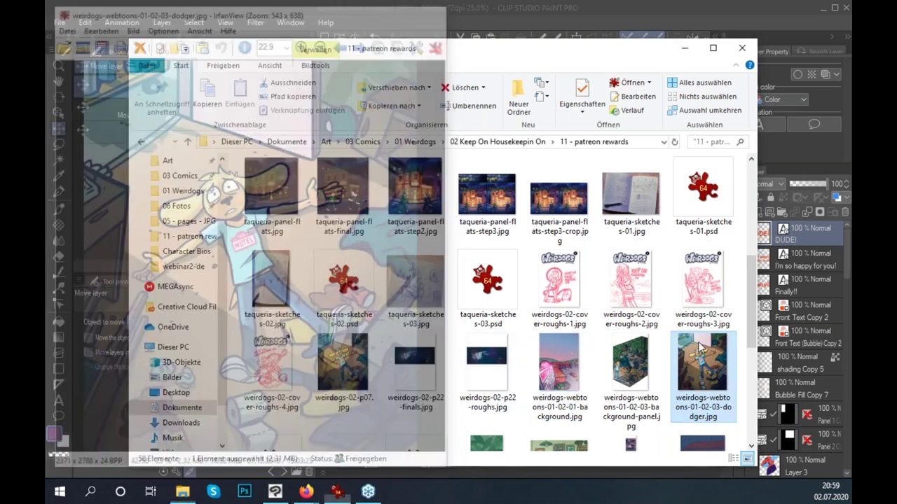
# Navigate up to 01 Weirdogs and into 03 Beak-Cognitions > 04 - pages - JPG.
pyautogui.click(496, 142)
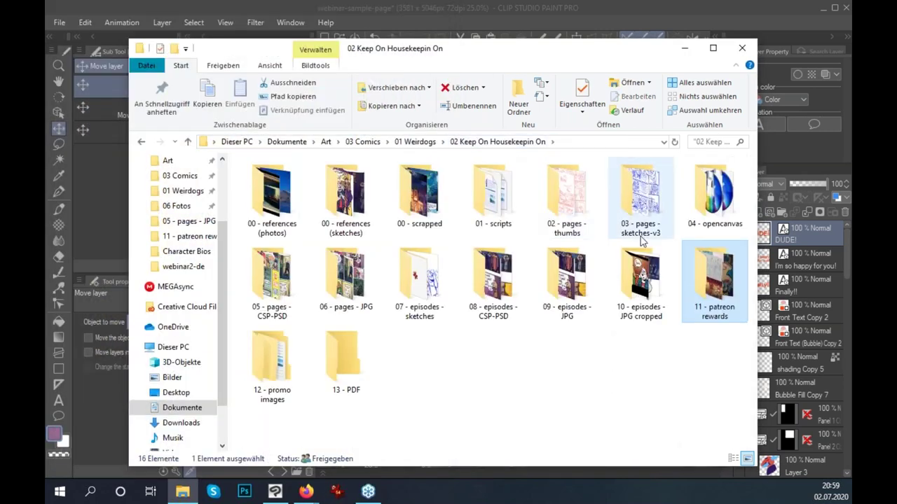
pyautogui.click(415, 142)
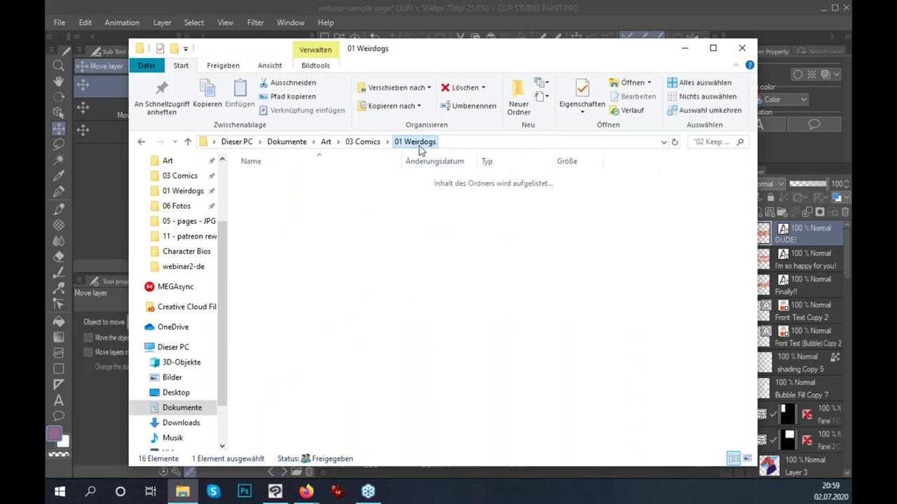
pyautogui.click(306, 220)
pyautogui.doubleClick(306, 220)
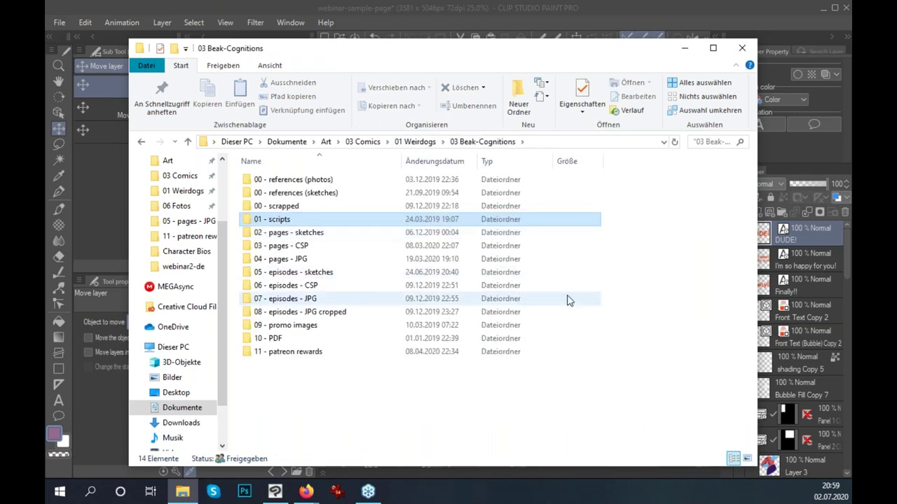
pyautogui.doubleClick(326, 262)
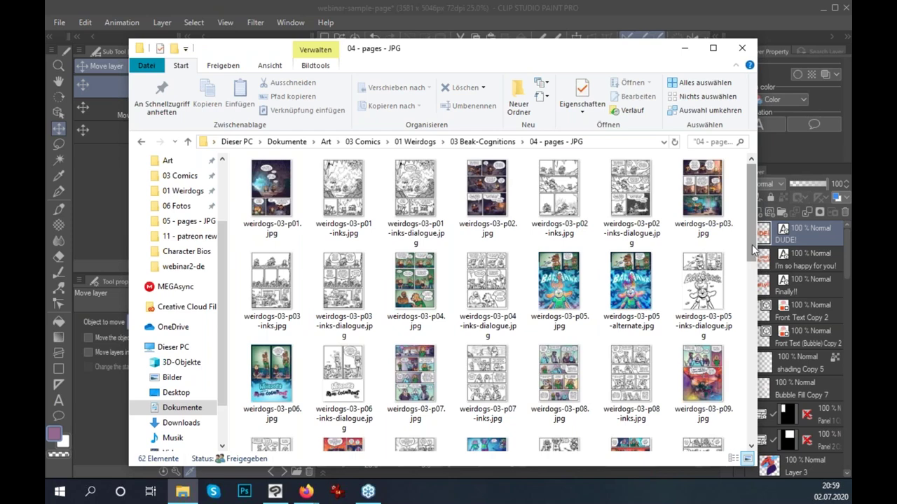
# Preview page p05, then scroll down and open weirdogs-03-p29.jpg in IrfanView.
pyautogui.scroll(-1, 626, 262)
pyautogui.doubleClick(572, 259)
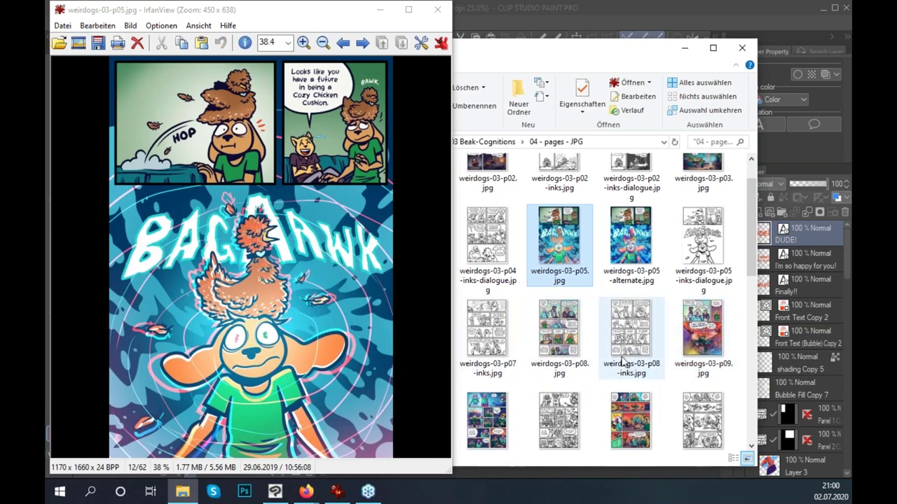
pyautogui.click(374, 346)
pyautogui.press('Escape')
pyautogui.scroll(-2, 751, 290)
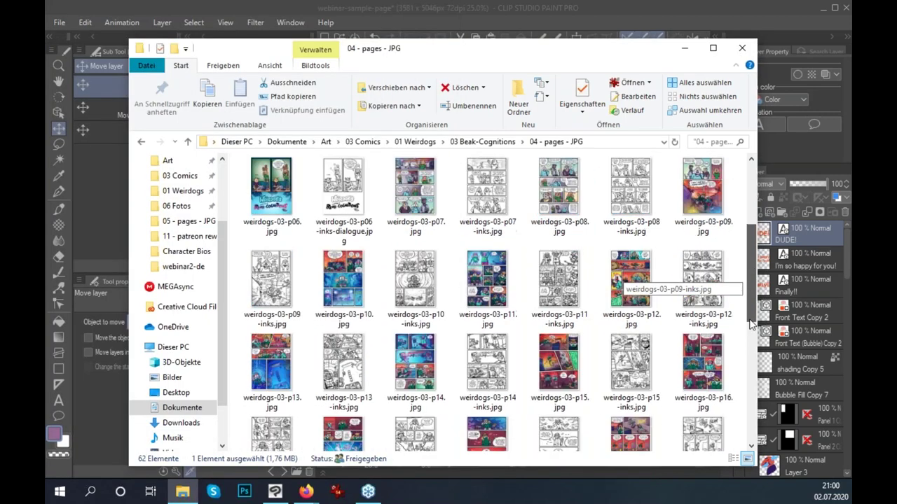
pyautogui.moveTo(751, 289); pyautogui.dragTo(751, 372)
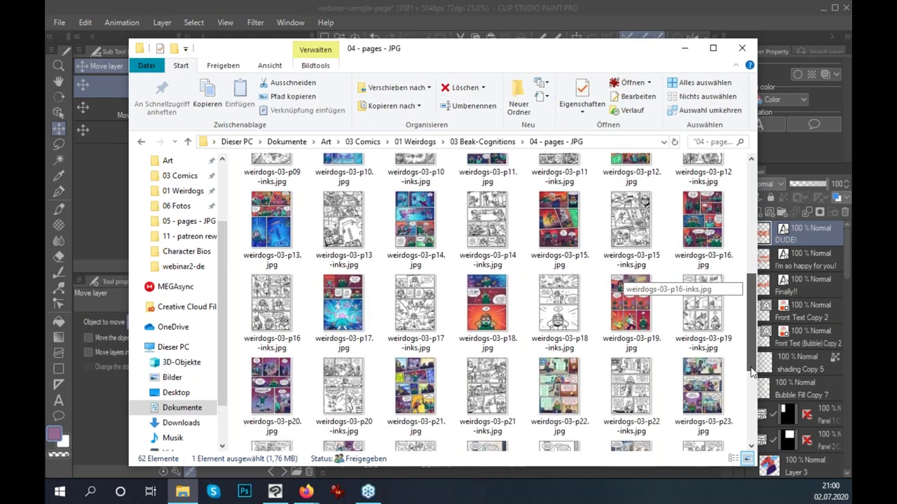
pyautogui.moveTo(750, 371); pyautogui.dragTo(750, 414)
pyautogui.doubleClick(573, 410)
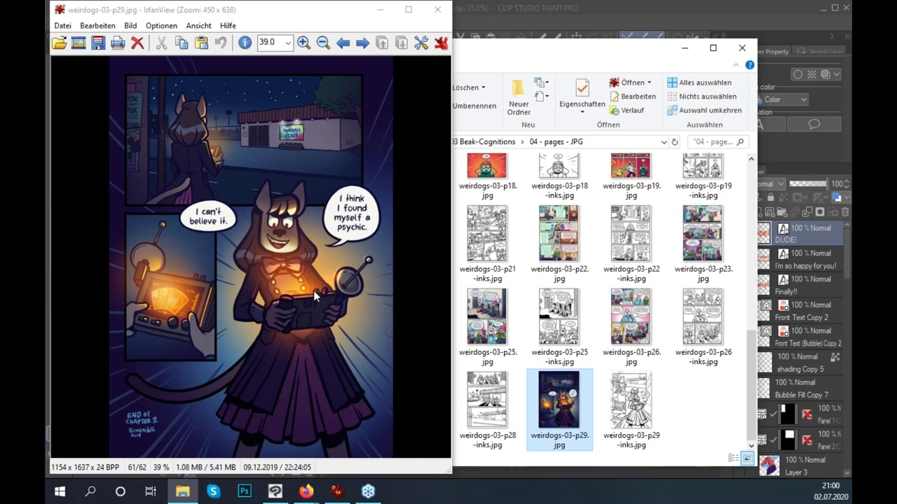
# Close the p29 view, preview weirdogs-03-p25.jpg in IrfanView, then close it.
pyautogui.click(437, 9)
pyautogui.click(487, 319)
pyautogui.doubleClick(494, 321)
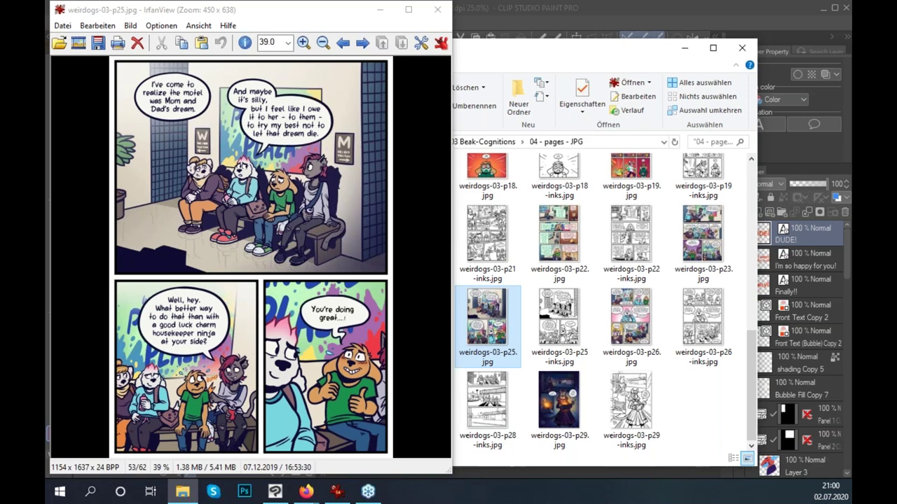
pyautogui.click(437, 9)
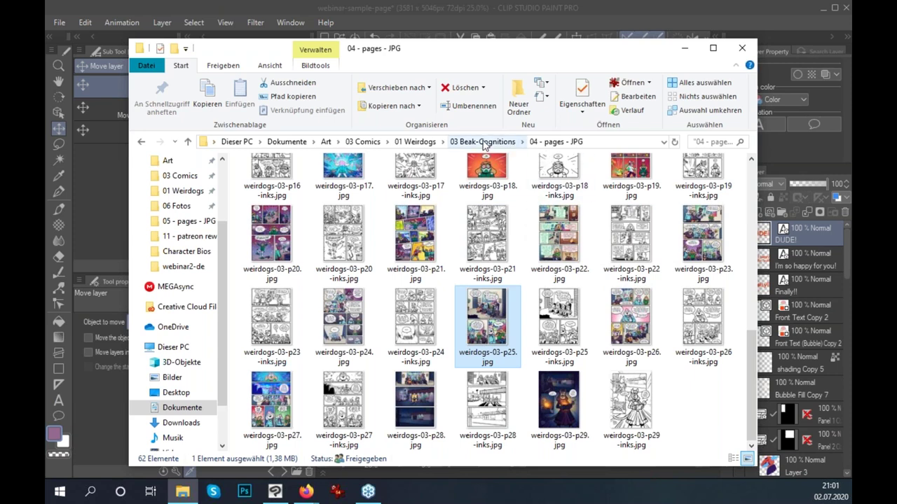
# Launch OpenOffice Calc from the Start menu.
pyautogui.click(49, 499)
pyautogui.click(260, 279)
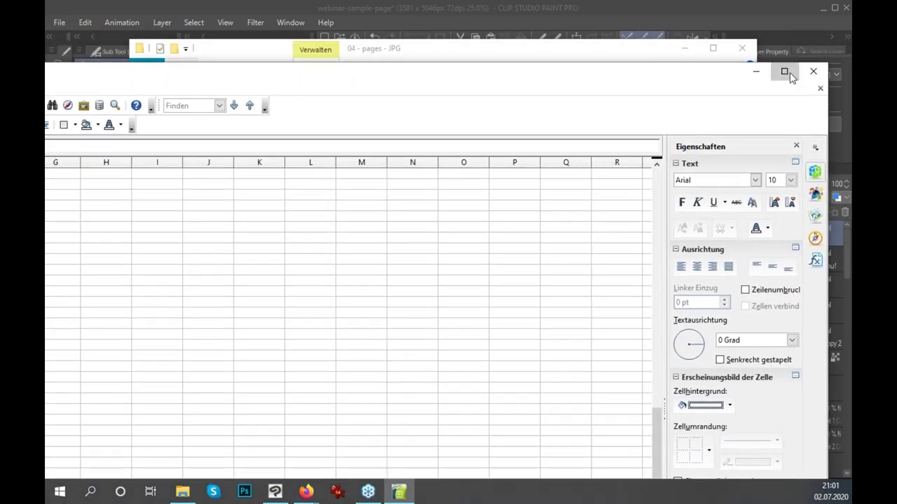
# Maximize Time-Tracker-Weirdogs.ods and select the Page 12 and Page 9 Inks time entries.
pyautogui.click(785, 71)
pyautogui.scroll(3, 222, 294)
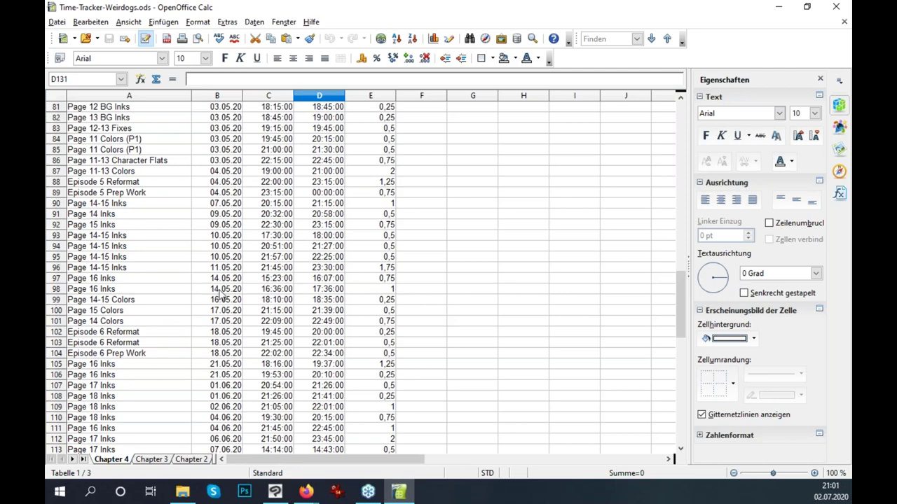
pyautogui.scroll(3, 199, 288)
pyautogui.scroll(3, 137, 322)
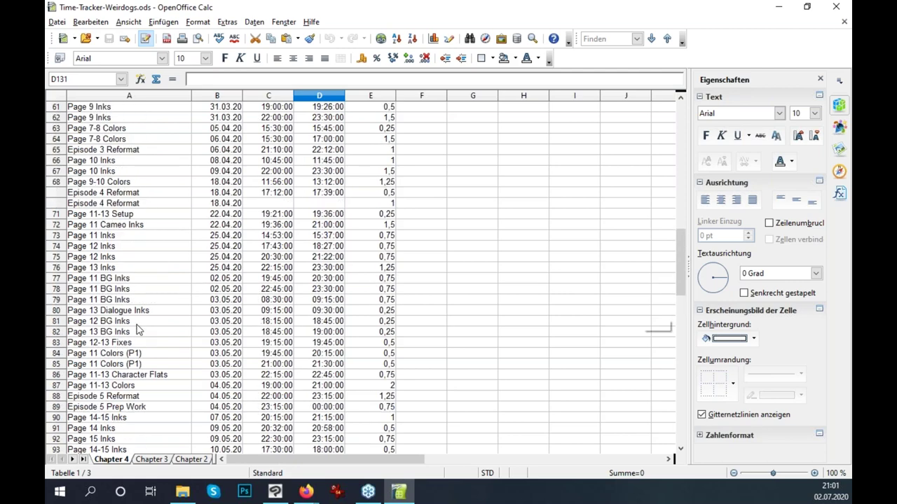
pyautogui.scroll(3, 126, 343)
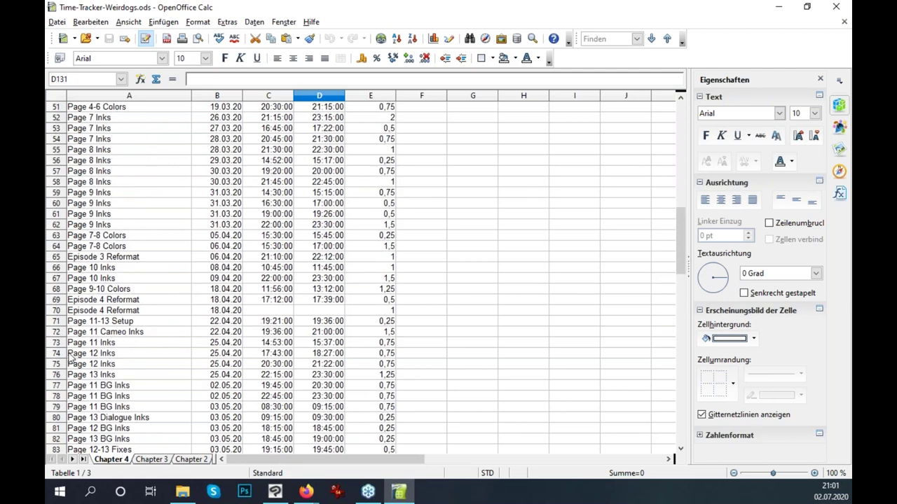
pyautogui.moveTo(60, 354); pyautogui.dragTo(60, 364)
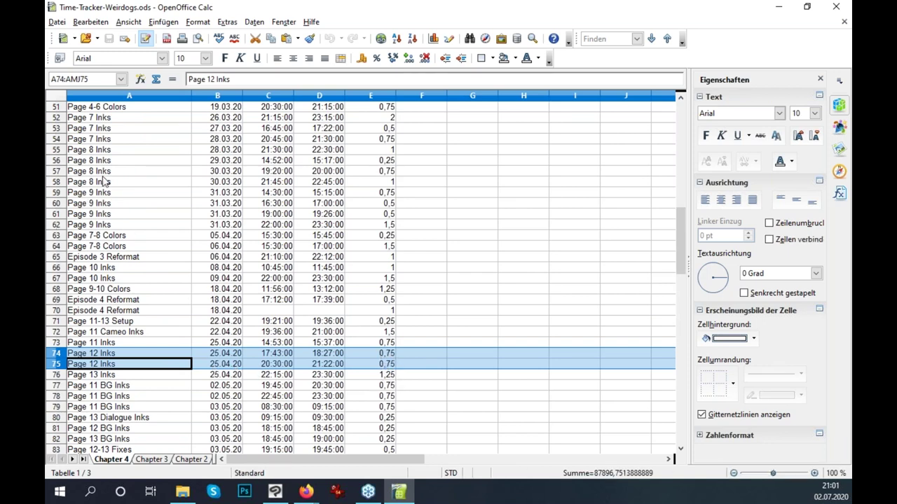
pyautogui.moveTo(77, 193)
pyautogui.mouseDown()
pyautogui.moveTo(130, 217)
pyautogui.moveTo(394, 234)
pyautogui.mouseUp()
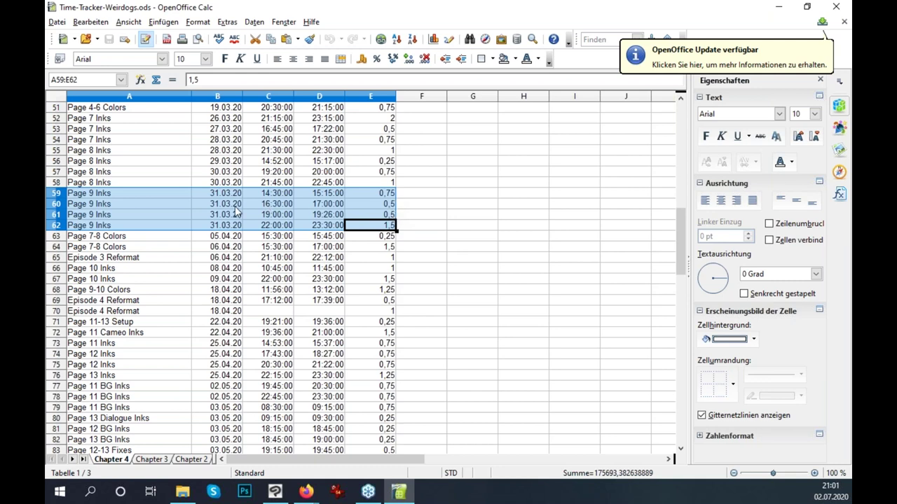
# Scroll down to cell B133, then exit OpenOffice Calc.
pyautogui.scroll(-3, 256, 279)
pyautogui.scroll(-4, 133, 353)
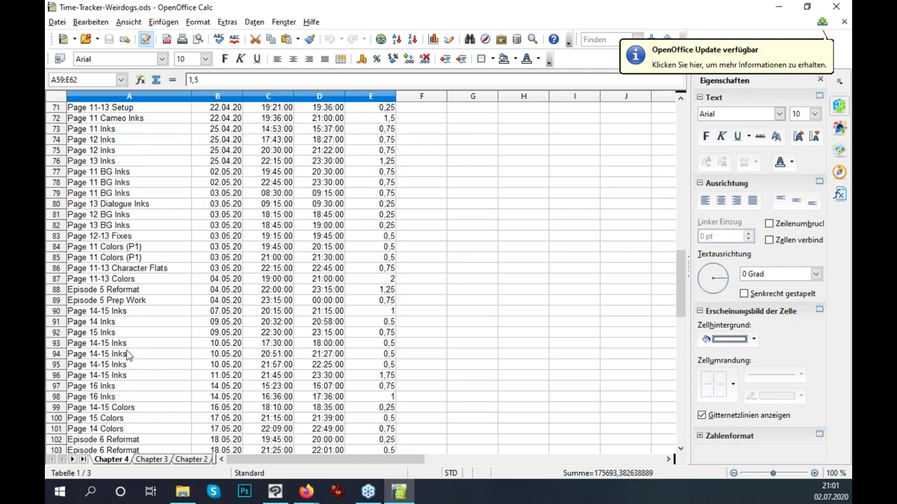
pyautogui.scroll(-7, 145, 358)
pyautogui.scroll(-10, 145, 358)
pyautogui.scroll(3, 168, 334)
pyautogui.click(217, 342)
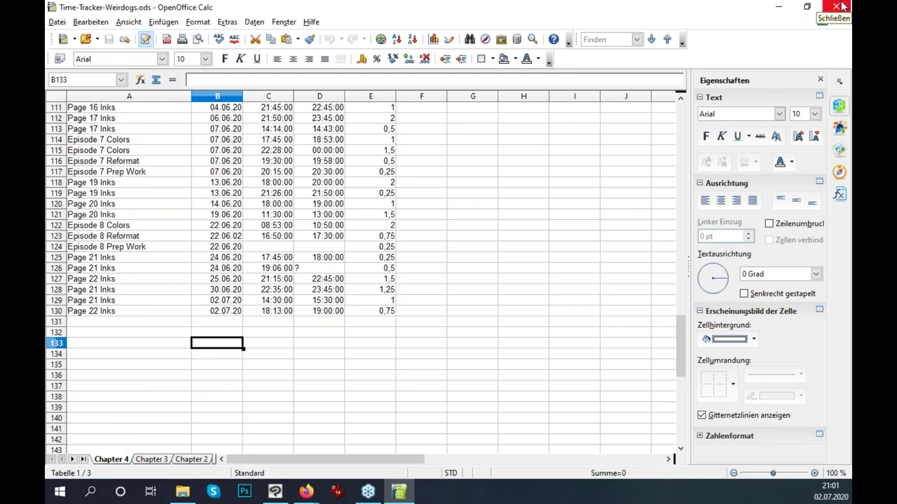
pyautogui.click(843, 5)
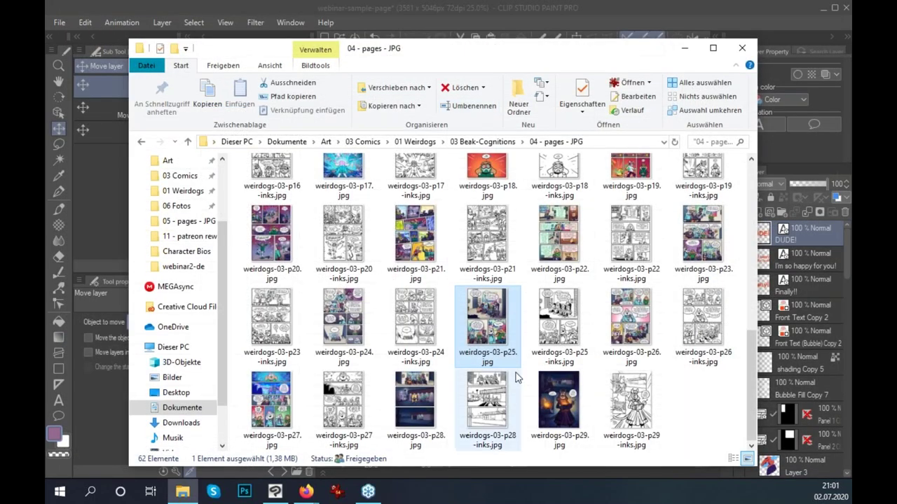
# Select weirdogs-03-p28-inks.jpg, then switch to Firefox's Webtoon episode upload page.
pyautogui.click(516, 377)
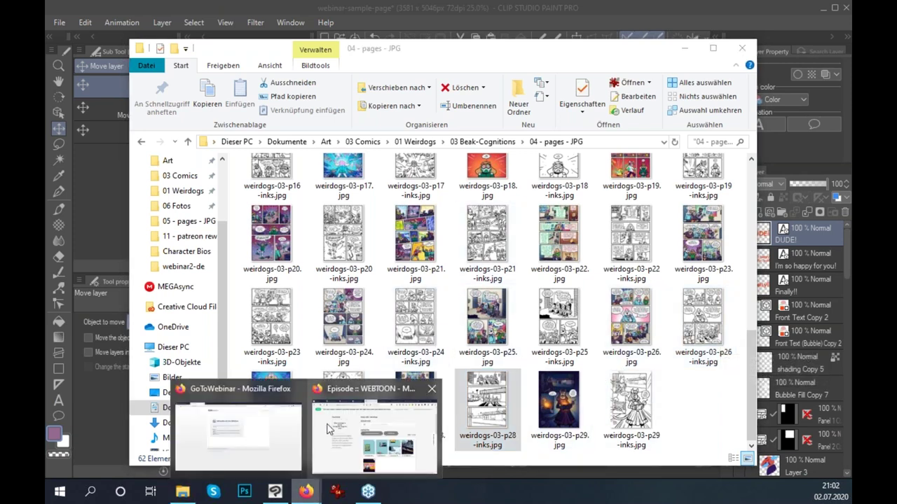
pyautogui.moveTo(305, 491)
pyautogui.click(349, 448)
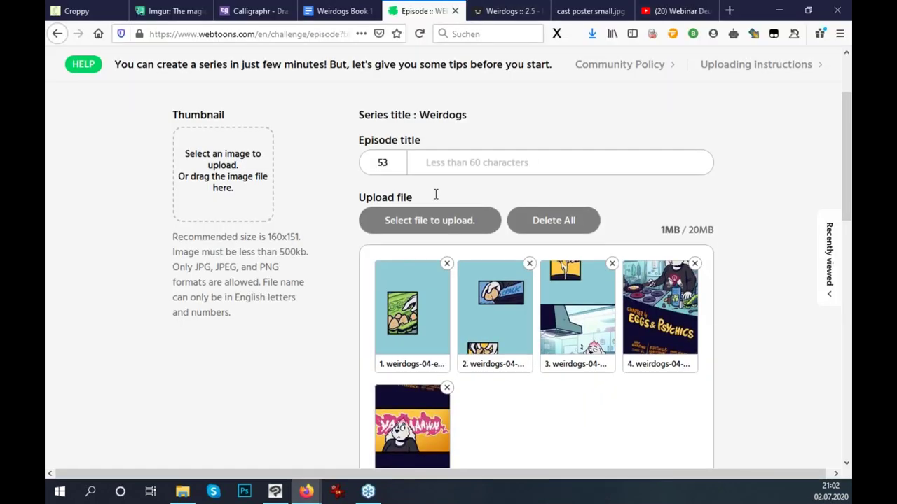
# Abandon the unfinished episode upload and return to the Weirdogs dashboard via the Back history.
pyautogui.scroll(3, 379, 193)
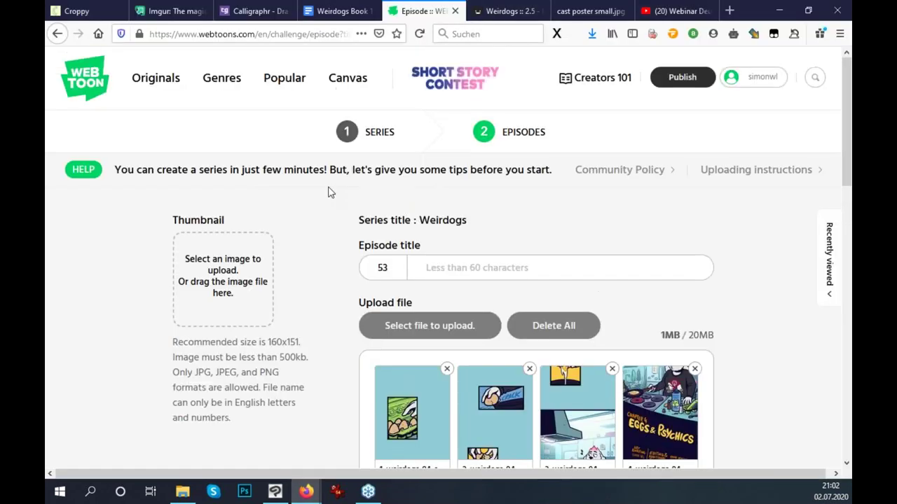
pyautogui.rightClick(58, 34)
pyautogui.click(117, 98)
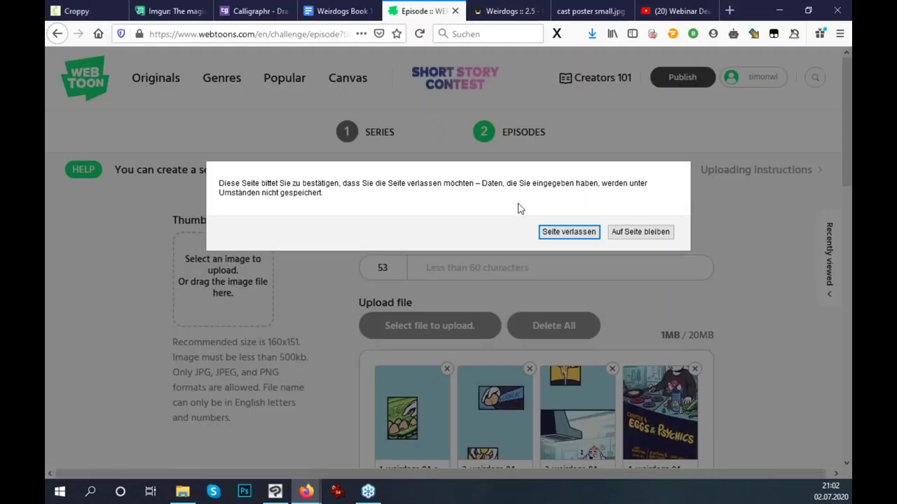
pyautogui.click(578, 235)
pyautogui.scroll(5, 491, 298)
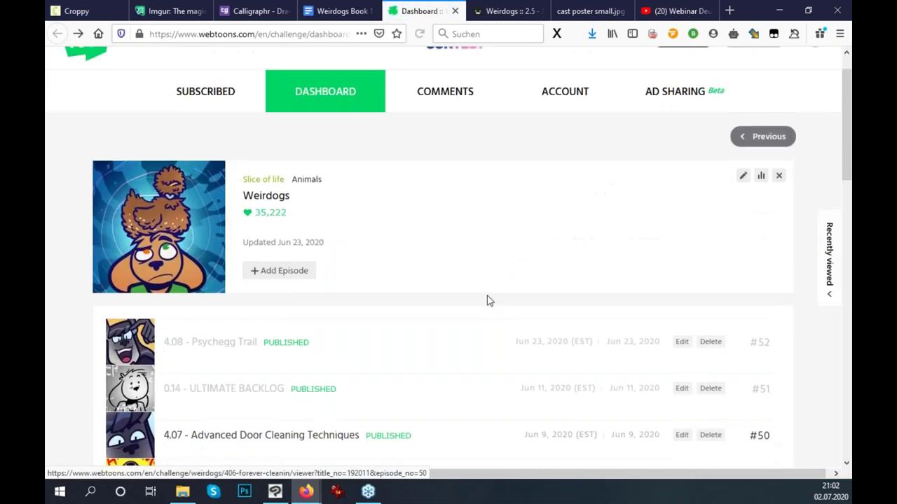
pyautogui.scroll(2, 469, 291)
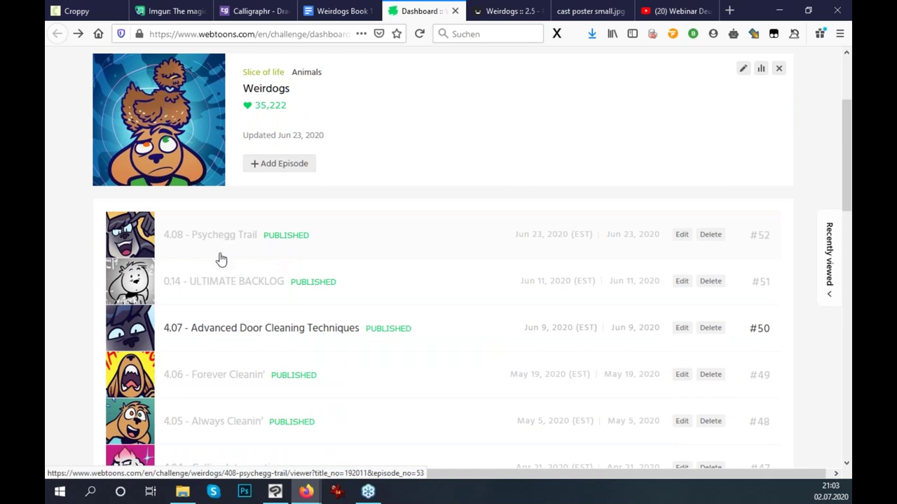
pyautogui.scroll(2, 201, 334)
pyautogui.scroll(1, 201, 334)
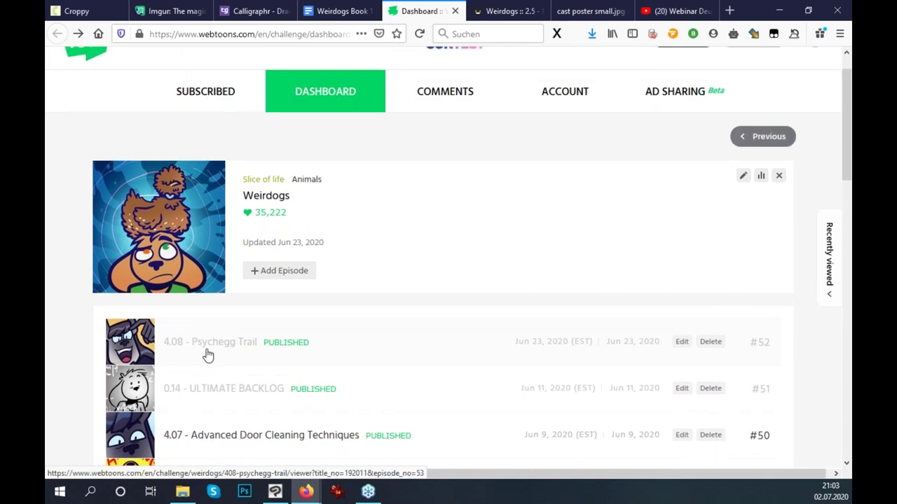
# Open episode 4.08 - Psychegg Trail, zoom Firefox out to 30%, and scroll through its panels.
pyautogui.click(208, 353)
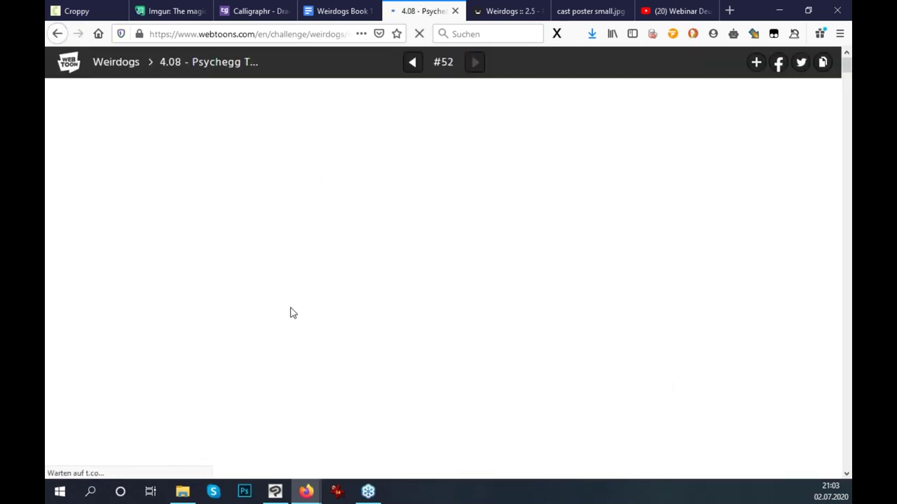
pyautogui.hotkey('ctrl', '-')
pyautogui.hotkey('ctrl', '-')
pyautogui.hotkey('ctrl', '-')
pyautogui.hotkey('ctrl', '-')
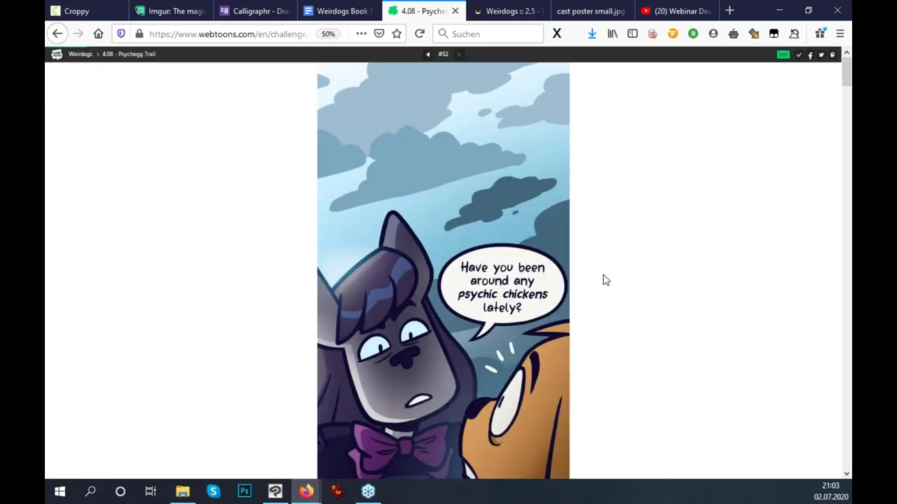
pyautogui.hotkey('ctrl', '-')
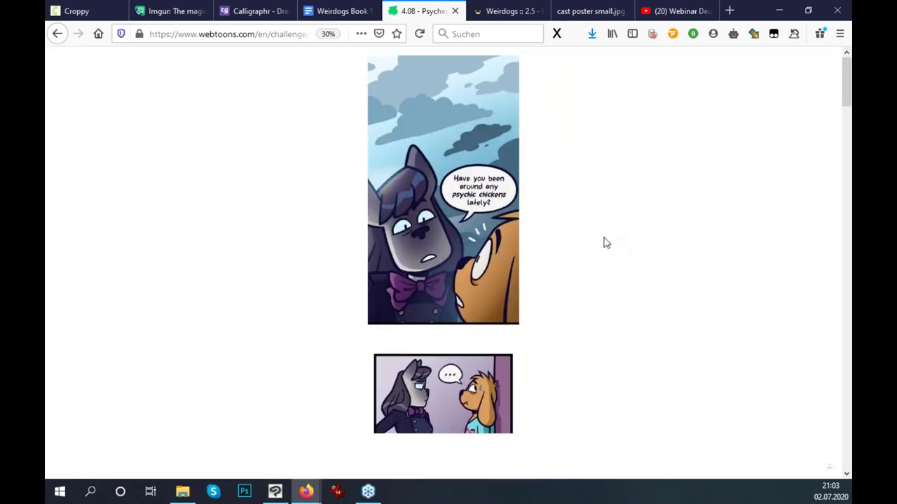
pyautogui.scroll(-2, 602, 252)
pyautogui.scroll(-1, 599, 260)
pyautogui.scroll(-3, 592, 258)
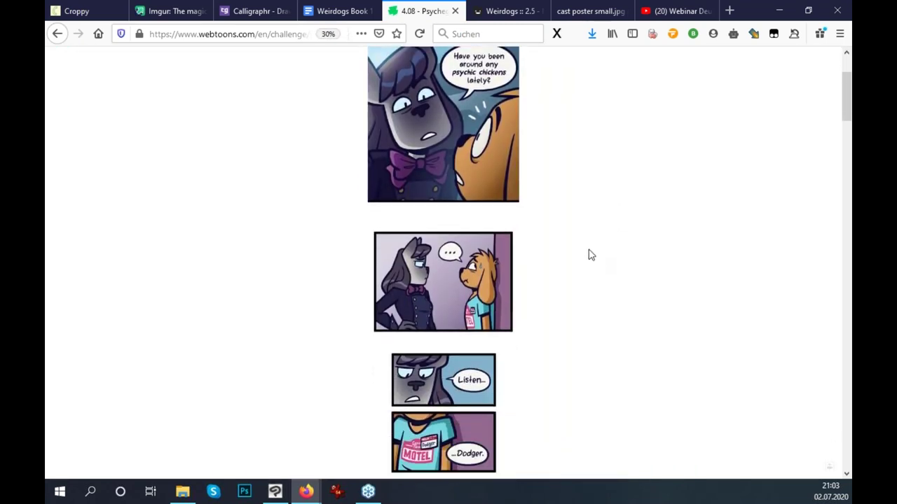
pyautogui.scroll(-2, 581, 255)
pyautogui.scroll(-1, 578, 260)
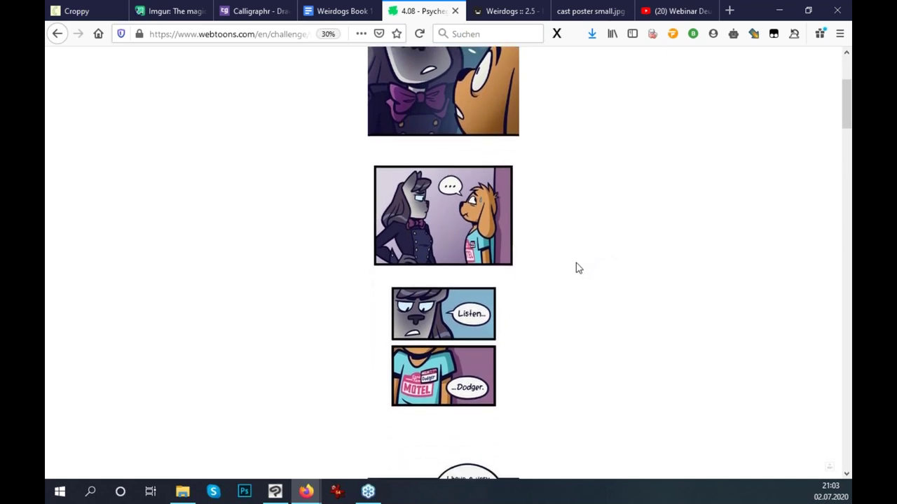
pyautogui.scroll(-2, 553, 284)
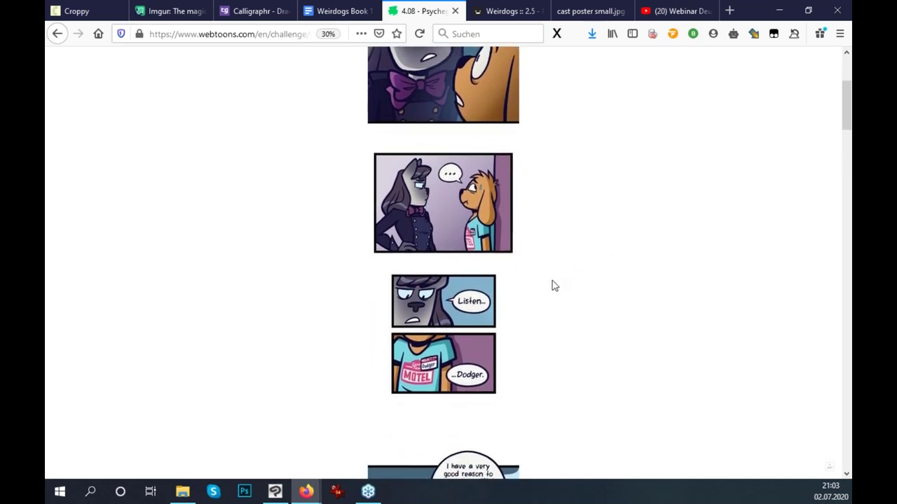
pyautogui.scroll(-2, 553, 286)
pyautogui.scroll(-3, 553, 286)
pyautogui.scroll(-1, 553, 285)
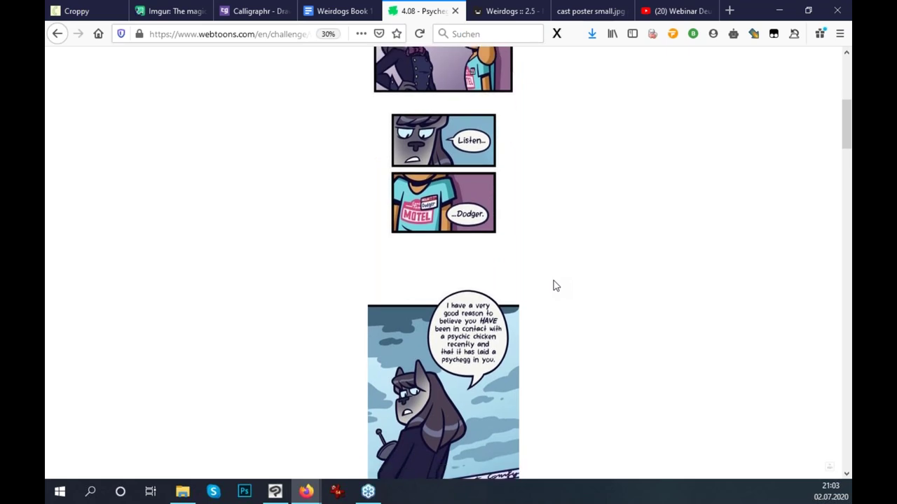
pyautogui.scroll(-2, 554, 285)
pyautogui.scroll(-1, 556, 286)
pyautogui.scroll(-1, 555, 285)
pyautogui.scroll(-1, 553, 284)
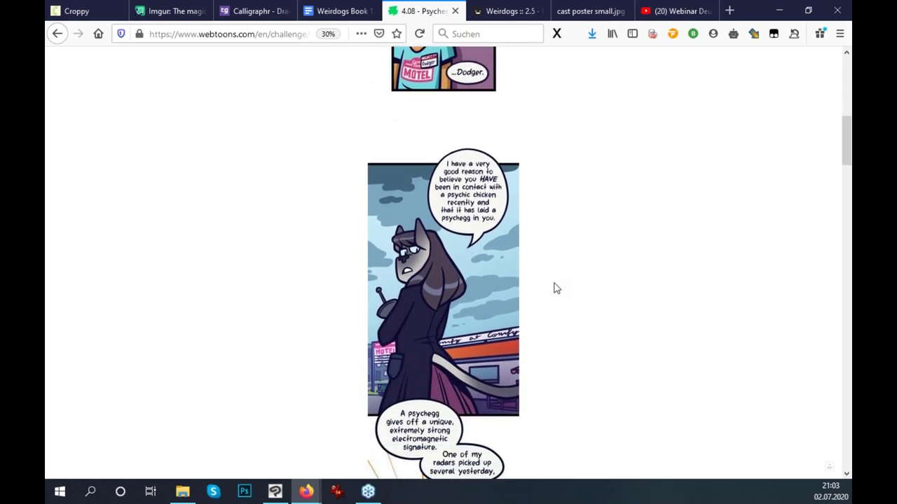
pyautogui.scroll(-1, 553, 282)
pyautogui.scroll(-1, 550, 279)
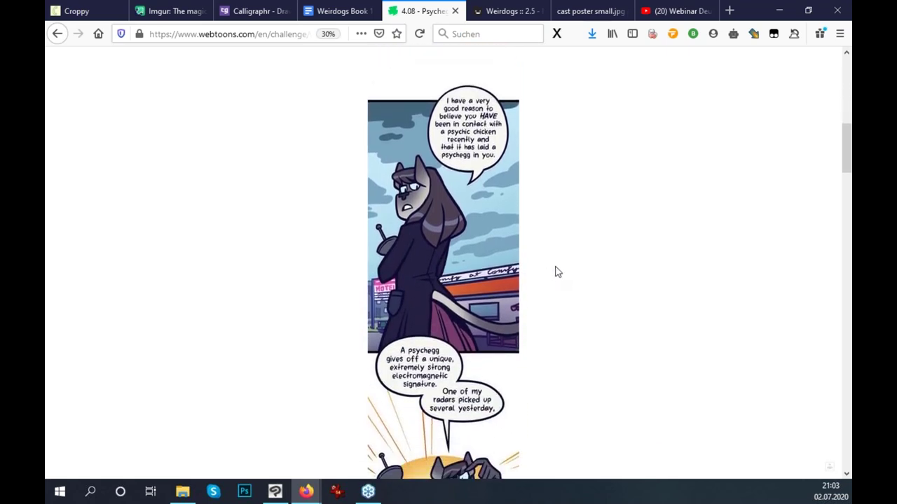
# Autoscroll and scroll further down through the rest of the episode's panels.
pyautogui.middleClick(563, 274)
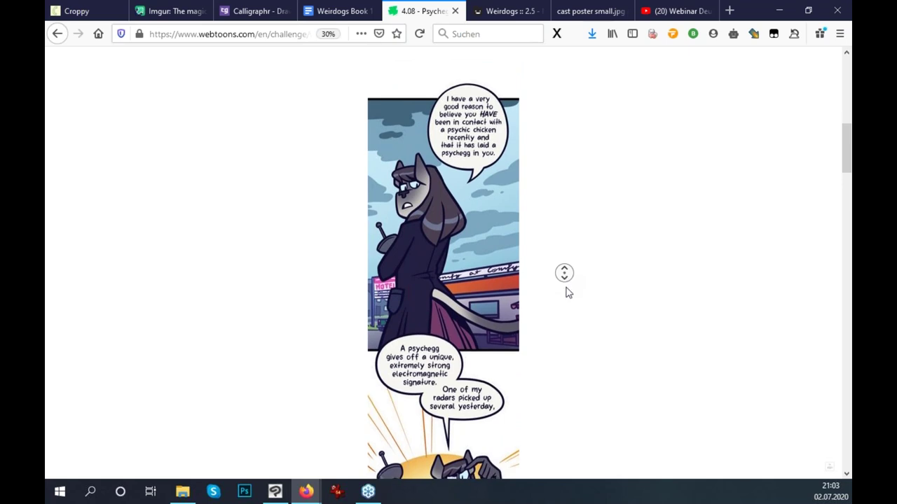
pyautogui.middleClick(569, 295)
pyautogui.middleClick(568, 313)
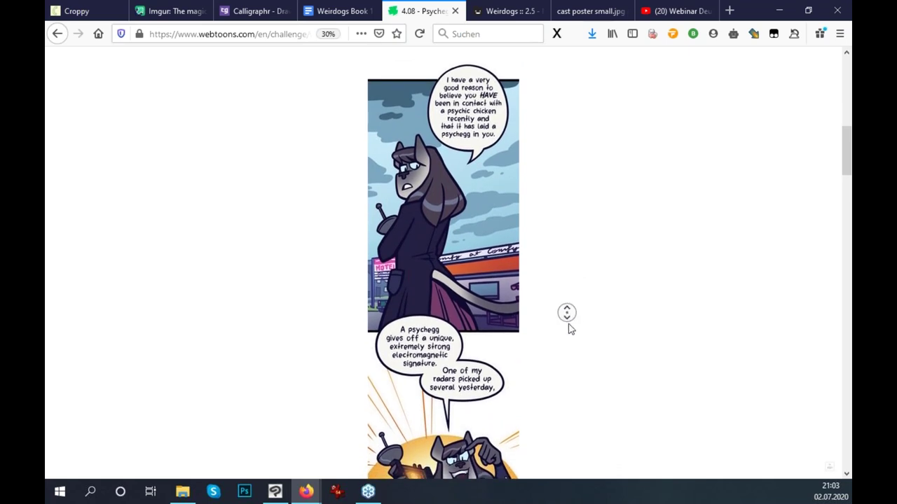
pyautogui.middleClick(571, 329)
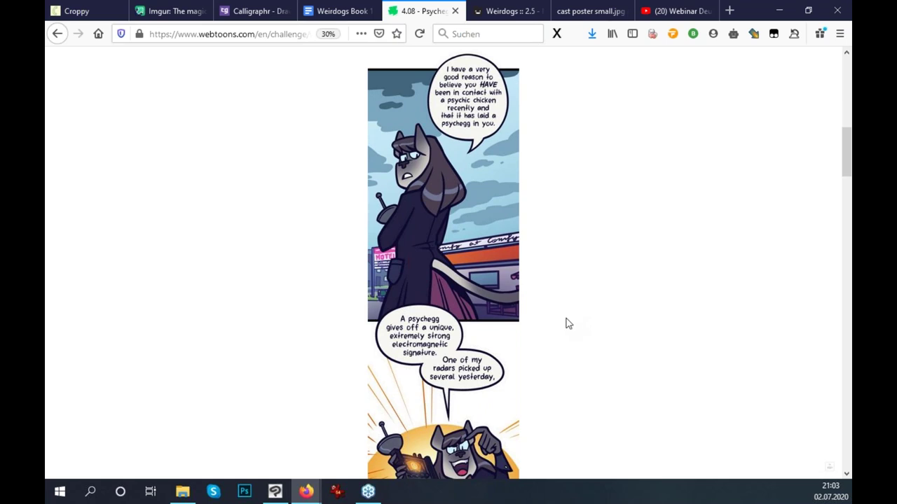
pyautogui.middleClick(562, 308)
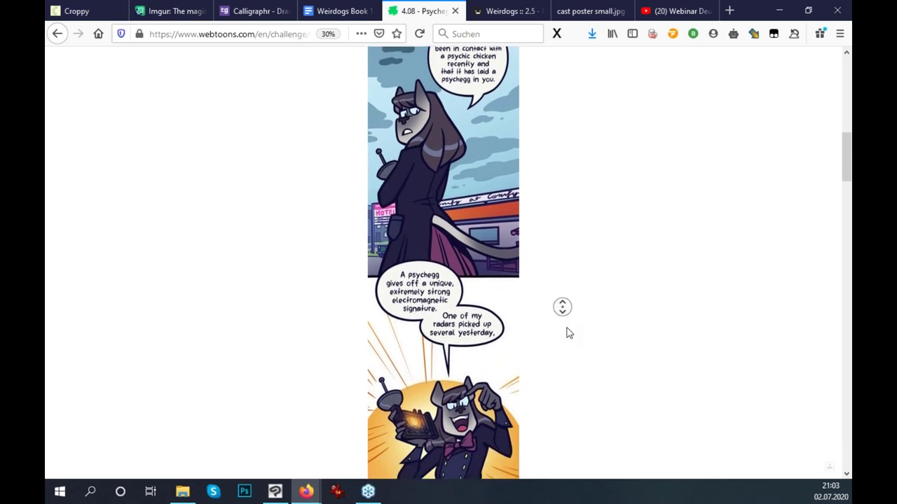
pyautogui.click(569, 333)
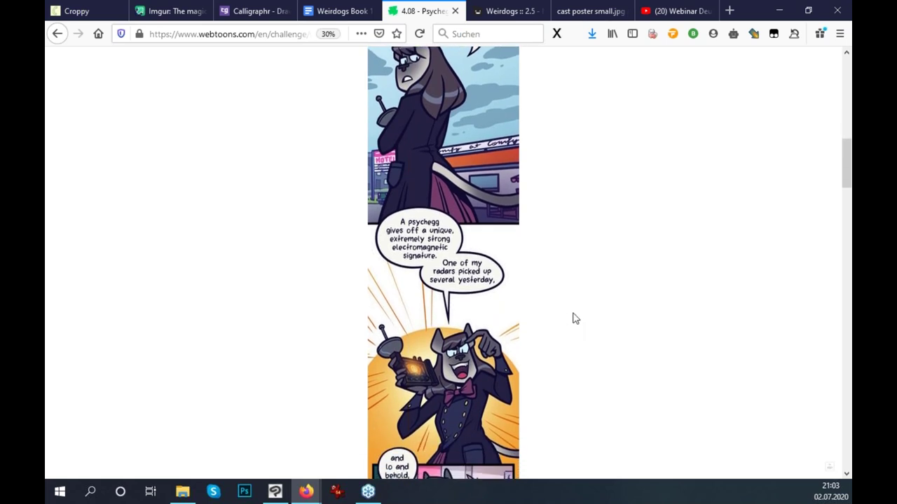
pyautogui.middleClick(587, 309)
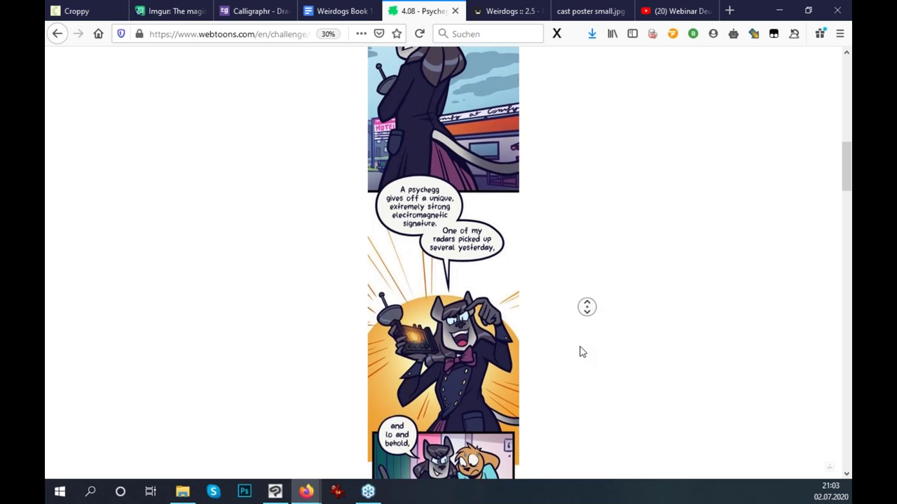
pyautogui.scroll(-2, 578, 350)
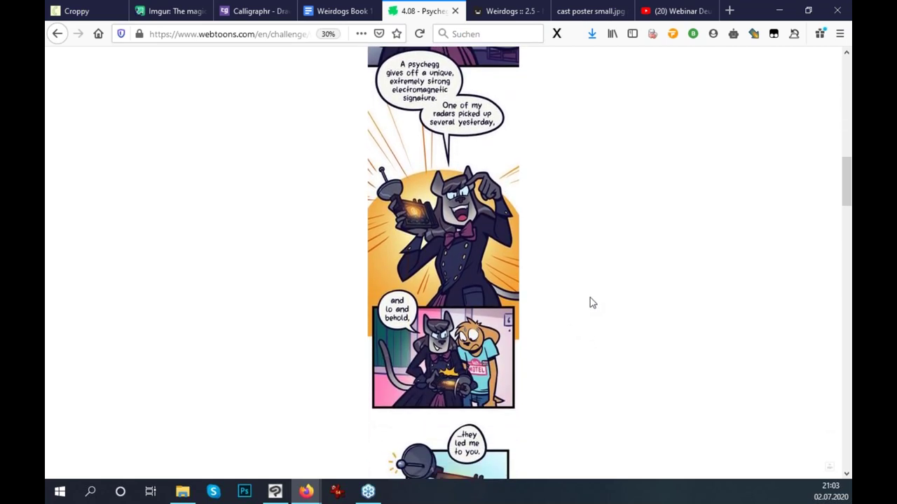
pyautogui.moveTo(842, 180); pyautogui.dragTo(846, 218)
pyautogui.middleClick(544, 260)
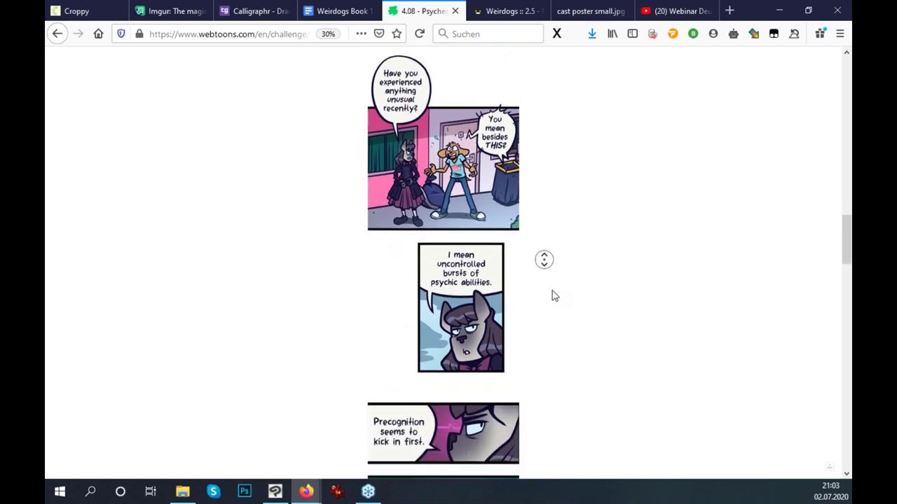
pyautogui.middleClick(554, 296)
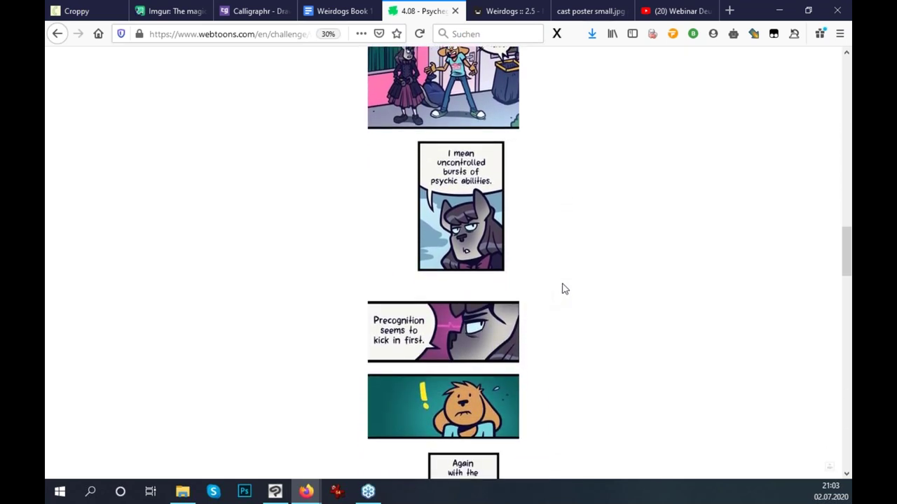
pyautogui.middleClick(571, 323)
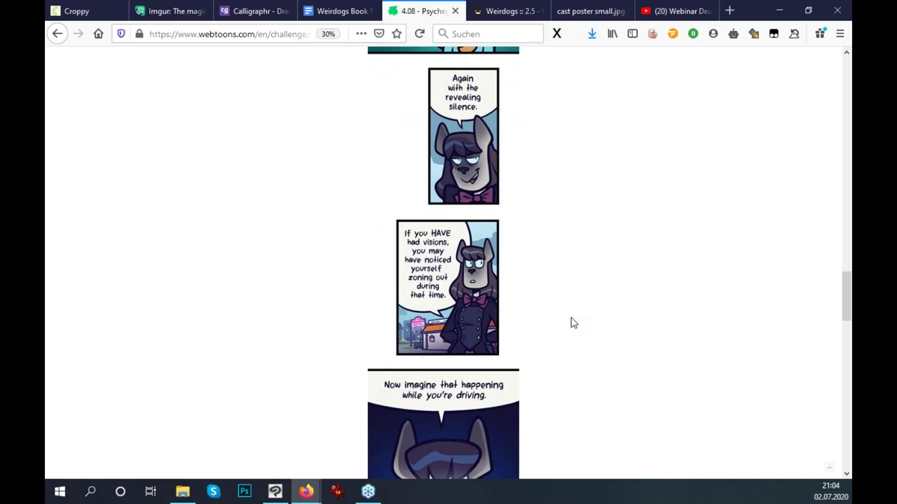
pyautogui.scroll(-1, 570, 308)
pyautogui.scroll(-1, 571, 301)
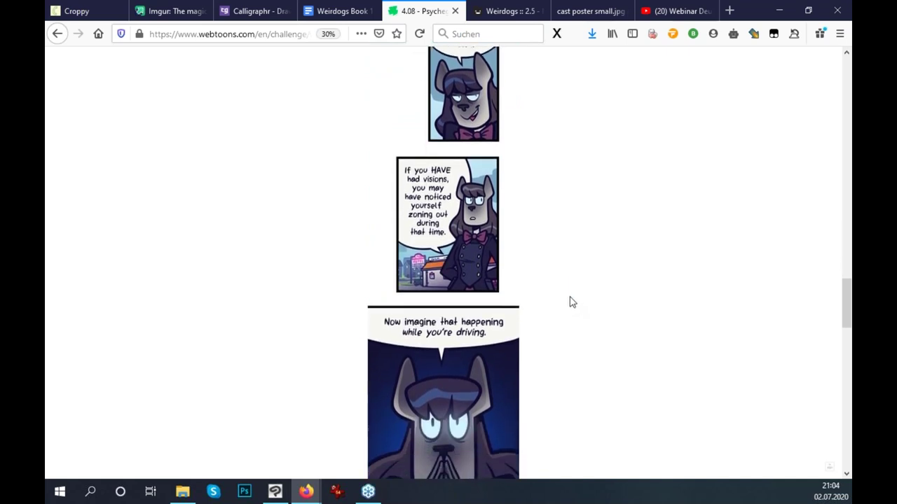
pyautogui.scroll(-1, 571, 301)
pyautogui.scroll(-1, 571, 300)
pyautogui.scroll(-1, 571, 299)
pyautogui.scroll(-1, 571, 299)
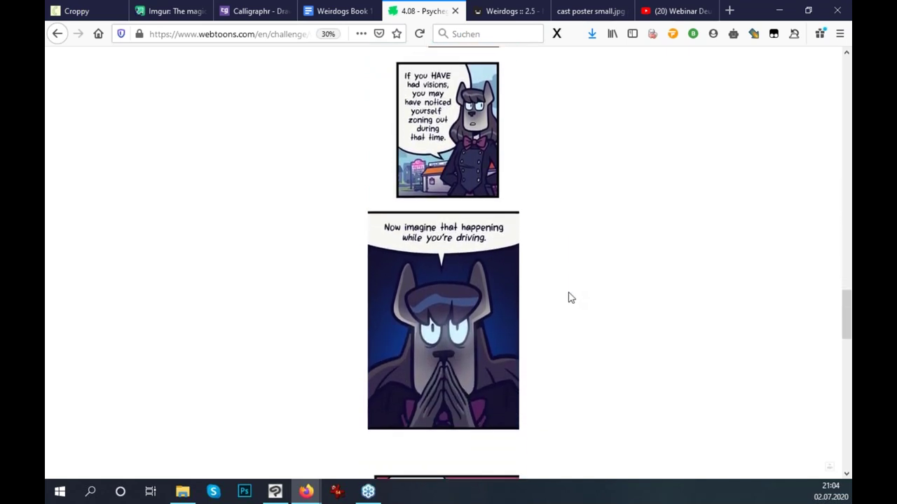
pyautogui.scroll(-1, 571, 297)
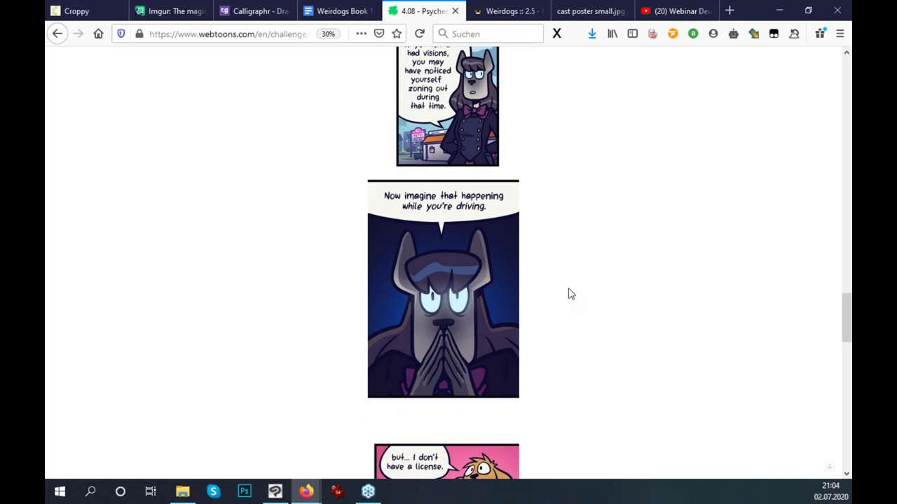
pyautogui.scroll(-1, 568, 294)
pyautogui.scroll(-1, 566, 292)
pyautogui.scroll(-1, 566, 290)
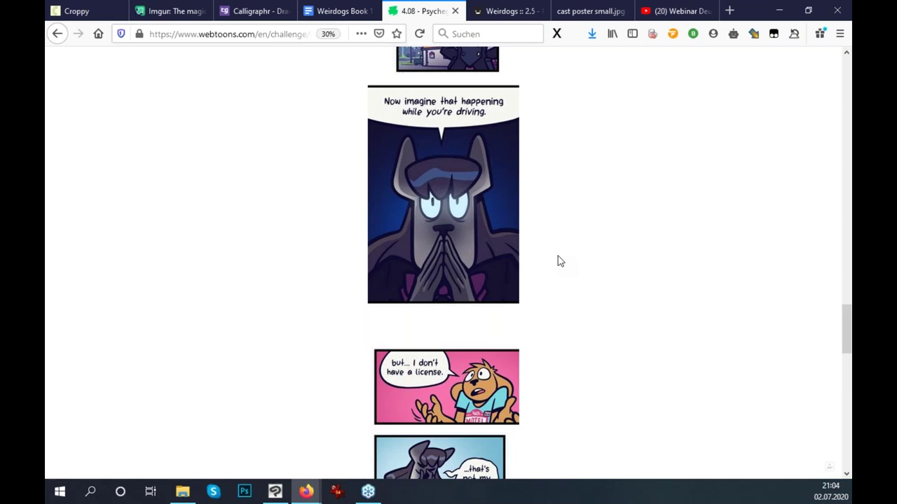
pyautogui.scroll(-1, 563, 258)
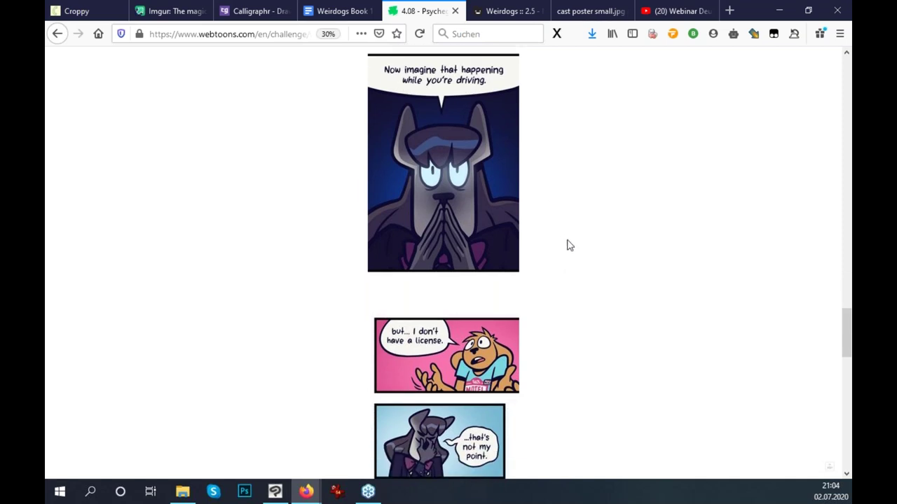
pyautogui.scroll(-1, 575, 255)
pyautogui.scroll(-1, 576, 259)
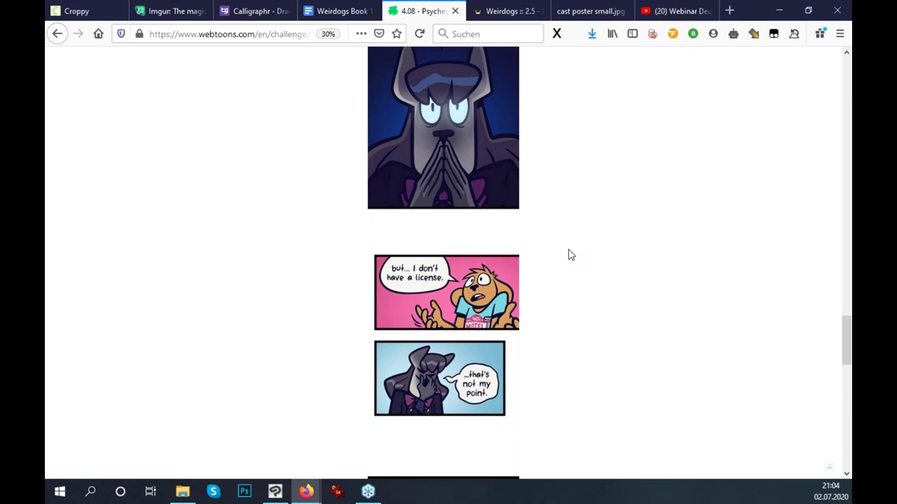
pyautogui.scroll(-2, 571, 254)
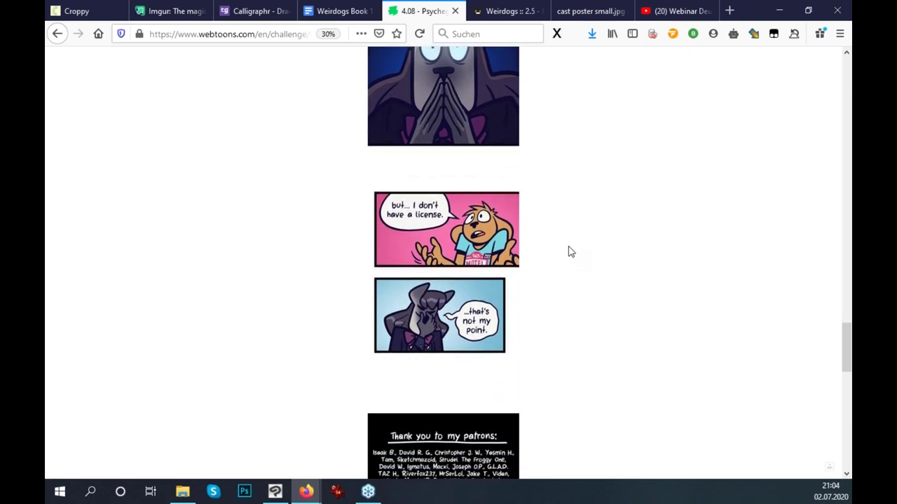
pyautogui.scroll(3, 594, 250)
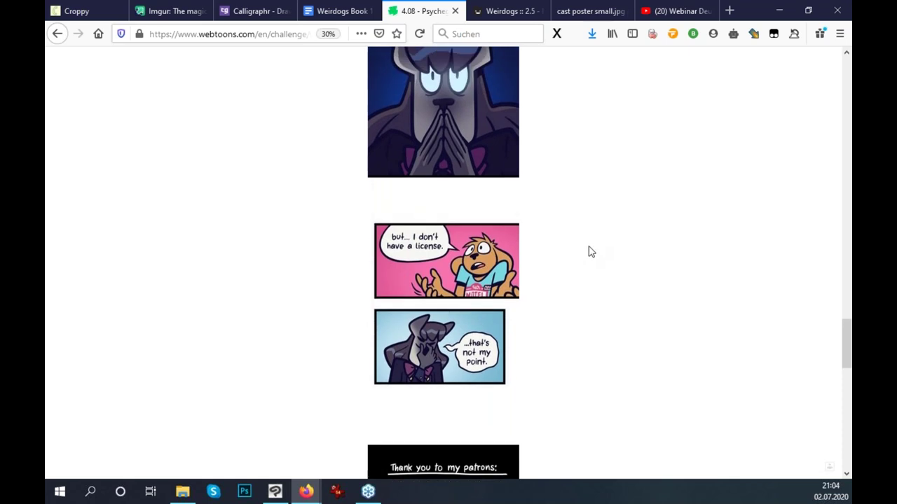
pyautogui.middleClick(601, 265)
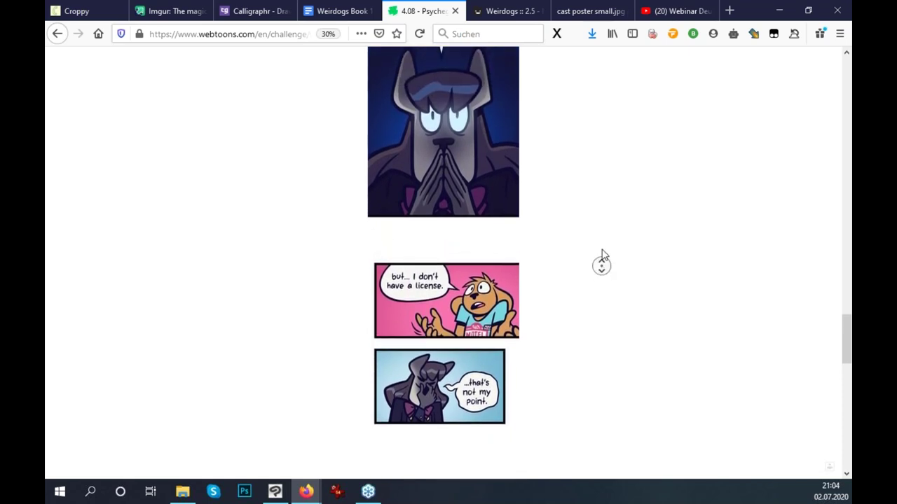
# Scroll back up, reset the zoom to 100%, and settle on the antenna-device panel.
pyautogui.click(608, 250)
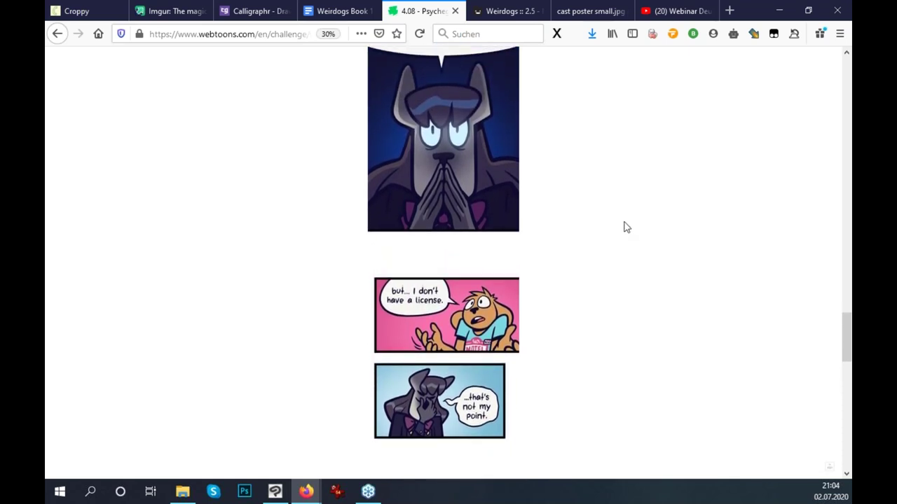
pyautogui.scroll(2, 625, 226)
pyautogui.scroll(3, 623, 226)
pyautogui.scroll(3, 615, 216)
pyautogui.scroll(4, 608, 207)
pyautogui.scroll(1, 609, 208)
pyautogui.scroll(2, 609, 208)
pyautogui.scroll(1, 609, 209)
pyautogui.scroll(2, 609, 208)
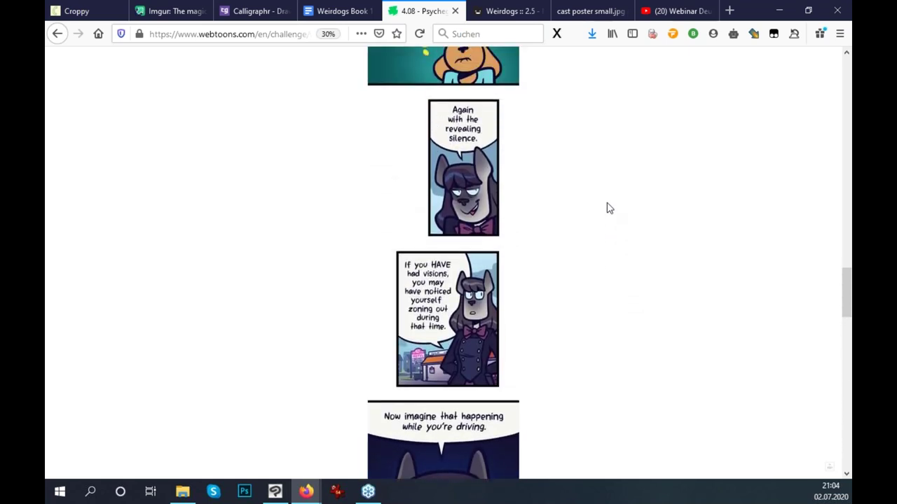
pyautogui.scroll(2, 608, 207)
pyautogui.scroll(3, 604, 205)
pyautogui.scroll(5, 602, 201)
pyautogui.scroll(4, 602, 200)
pyautogui.scroll(2, 602, 199)
pyautogui.scroll(3, 601, 199)
pyautogui.scroll(5, 600, 199)
pyautogui.scroll(2, 600, 199)
pyautogui.scroll(2, 600, 198)
pyautogui.hotkey('ctrl', '0')
pyautogui.scroll(4, 598, 192)
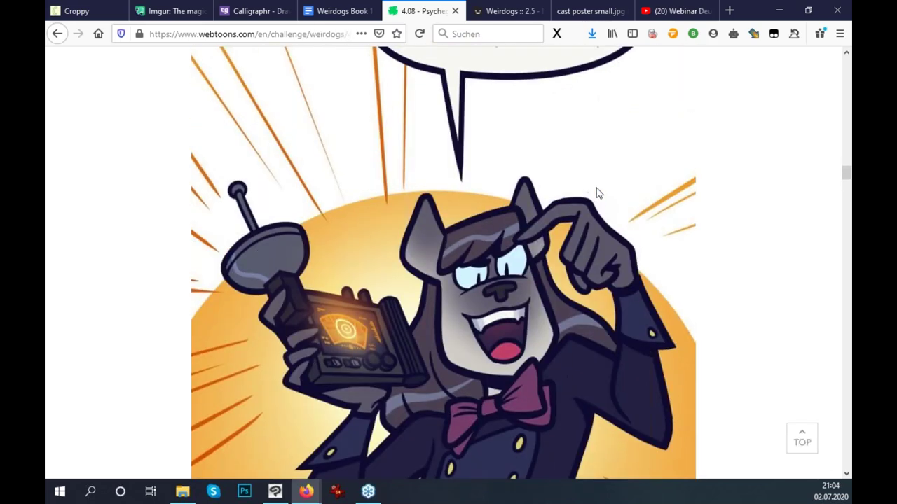
pyautogui.scroll(-3, 596, 188)
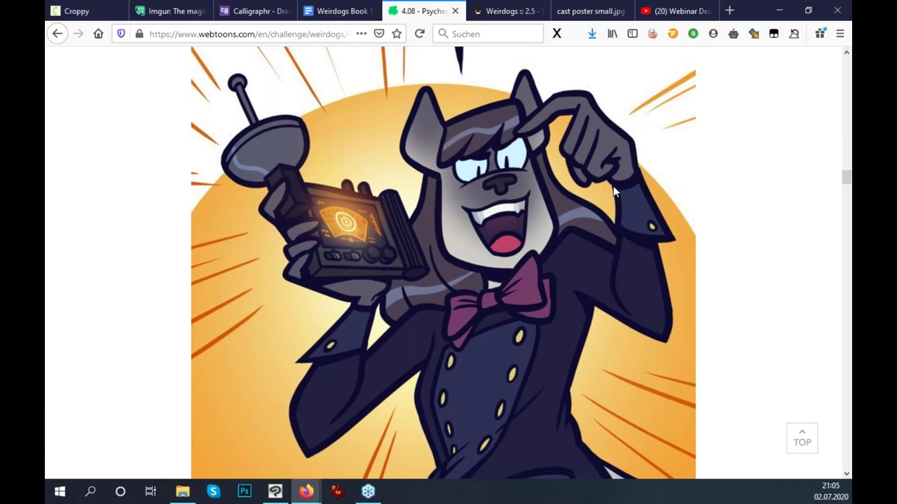
# Show and then hide the episode's navigation header.
pyautogui.click(773, 243)
pyautogui.click(773, 252)
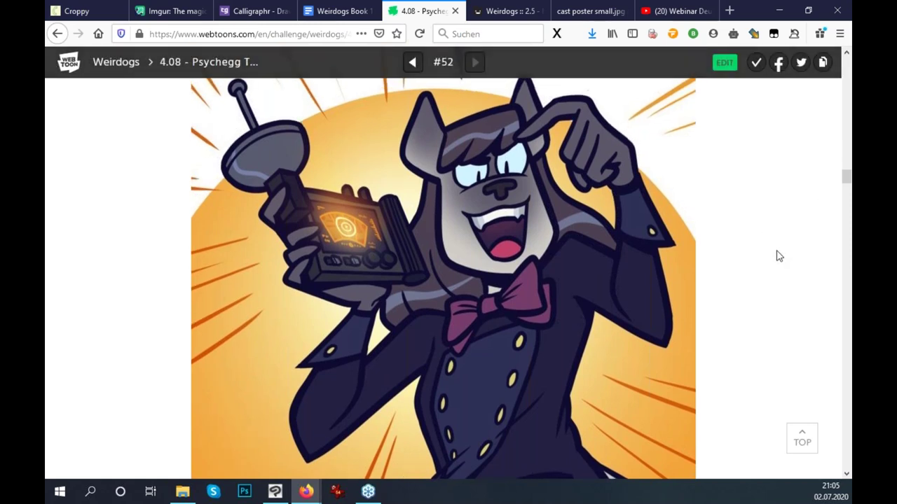
pyautogui.middleClick(776, 220)
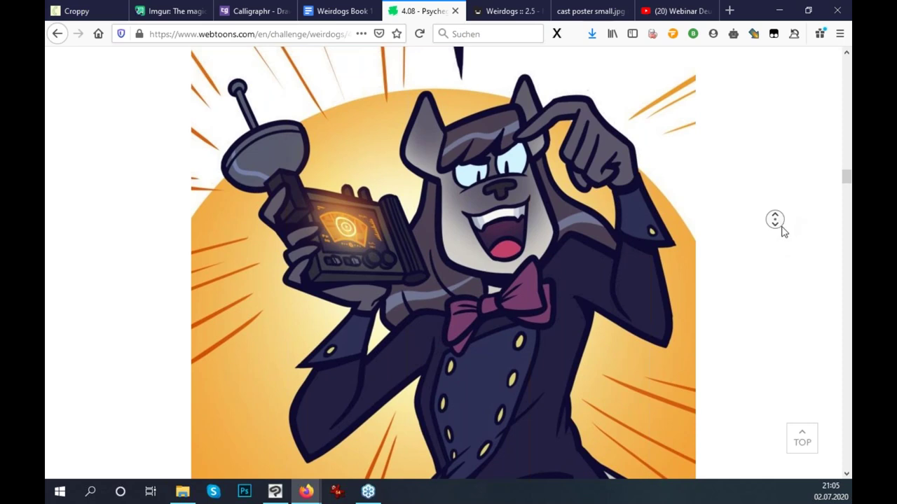
pyautogui.click(791, 240)
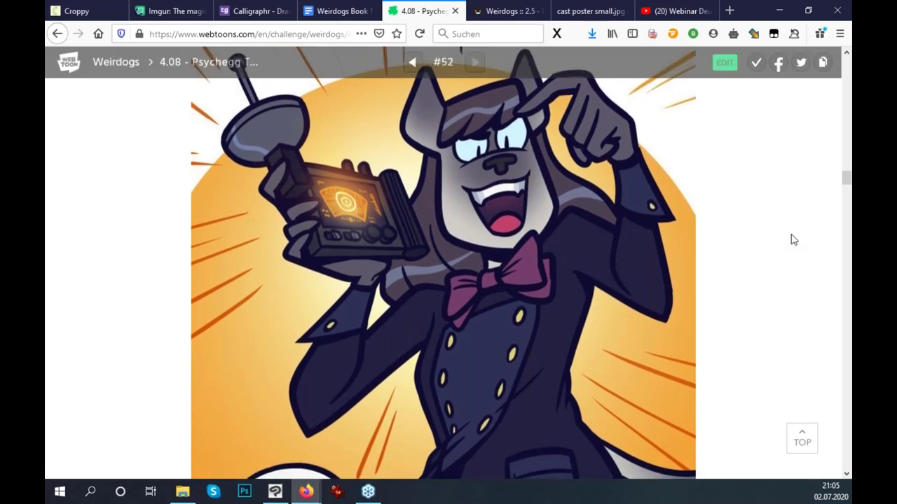
# Read down to the 'I mean uncontrolled bursts of psychic abilities' panel.
pyautogui.scroll(-5, 792, 242)
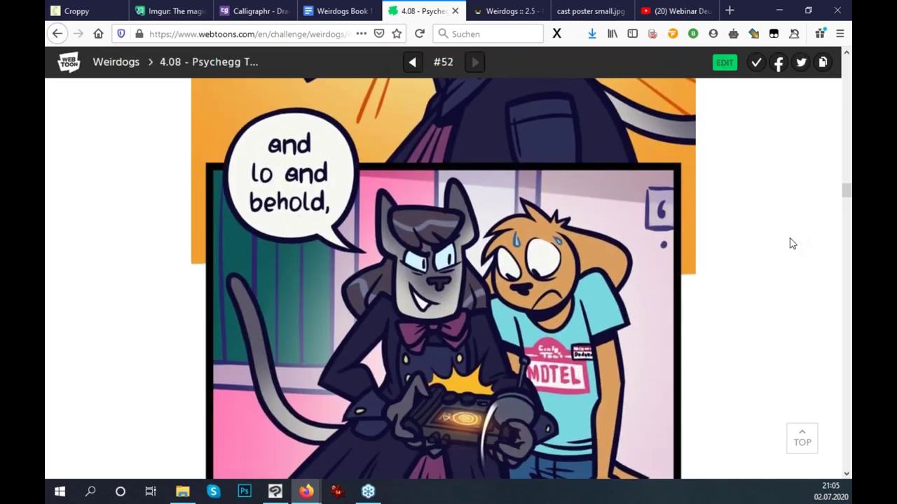
pyautogui.scroll(-2, 782, 236)
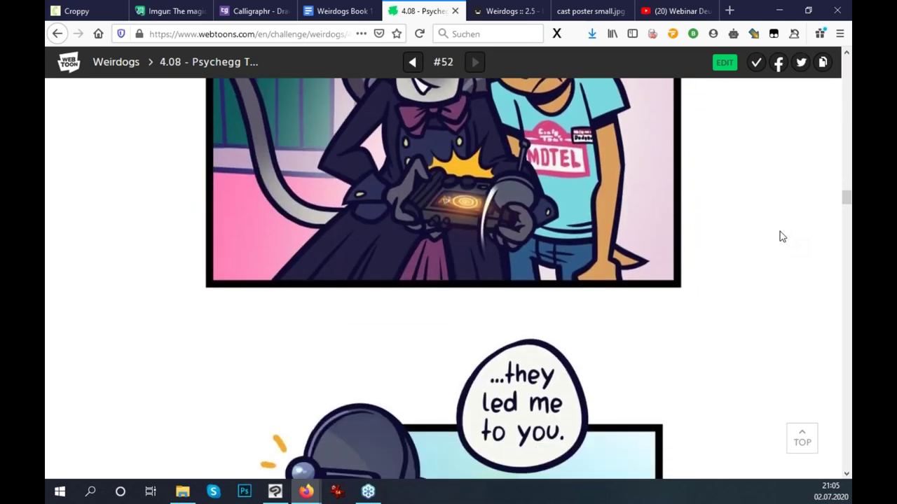
pyautogui.scroll(-3, 781, 236)
pyautogui.scroll(-4, 782, 237)
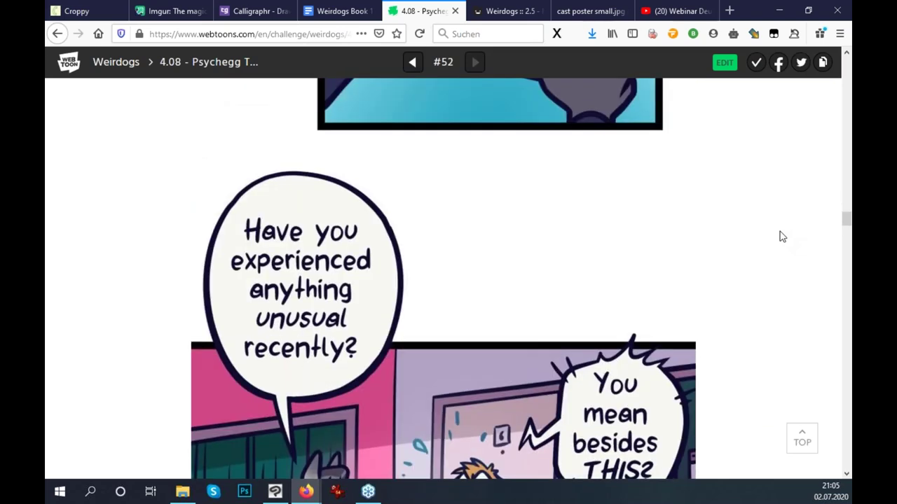
pyautogui.scroll(-4, 781, 237)
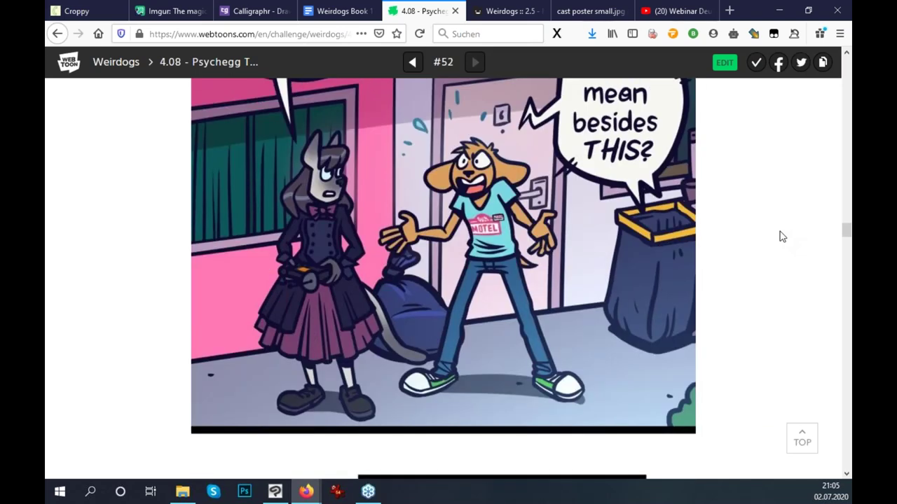
pyautogui.scroll(1, 775, 234)
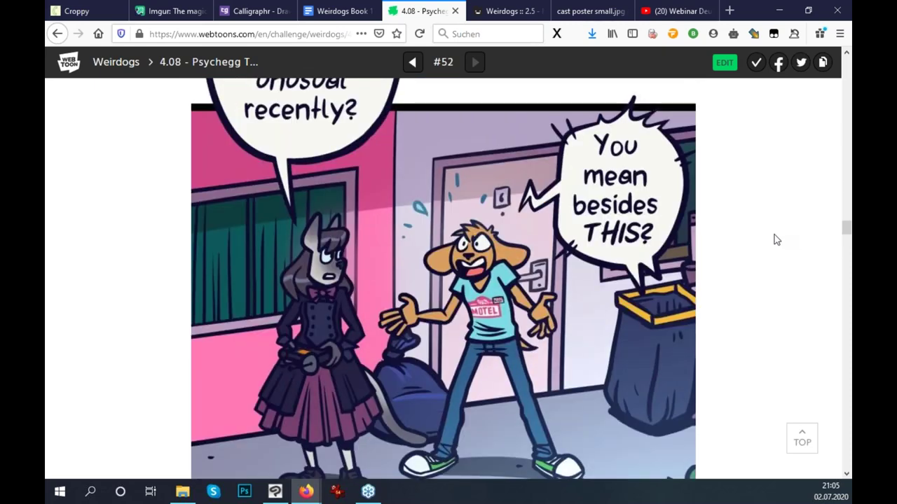
pyautogui.middleClick(778, 257)
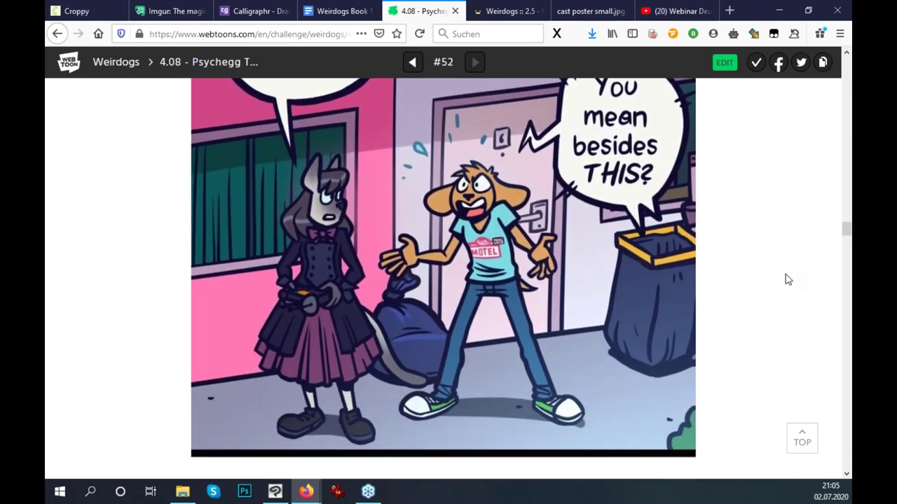
pyautogui.middleClick(783, 273)
pyautogui.scroll(-4, 784, 268)
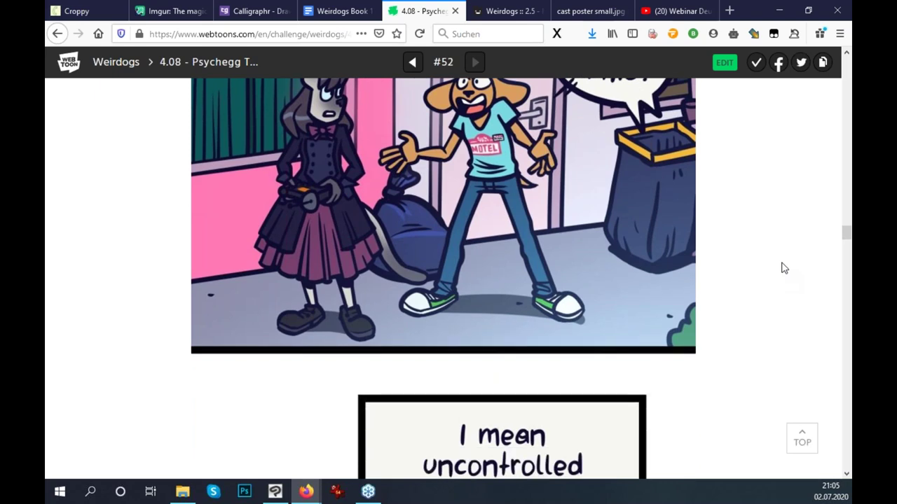
pyautogui.scroll(-2, 773, 250)
pyautogui.middleClick(772, 238)
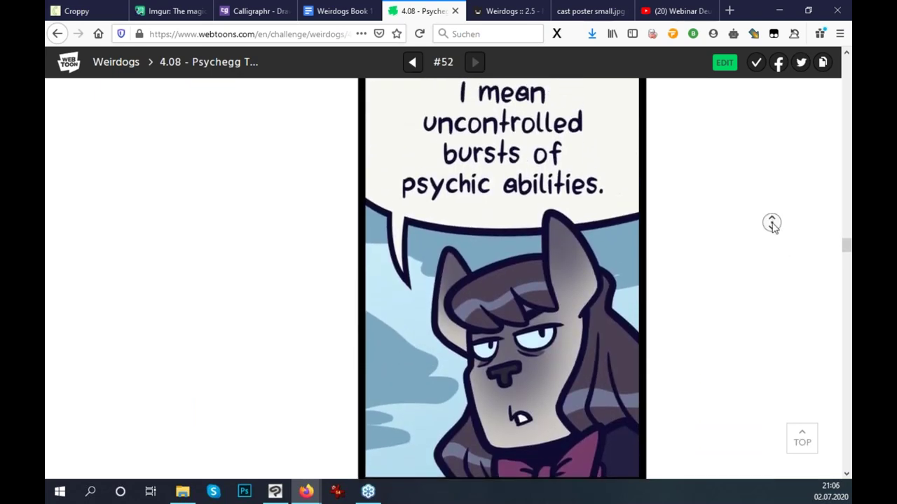
pyautogui.middleClick(775, 218)
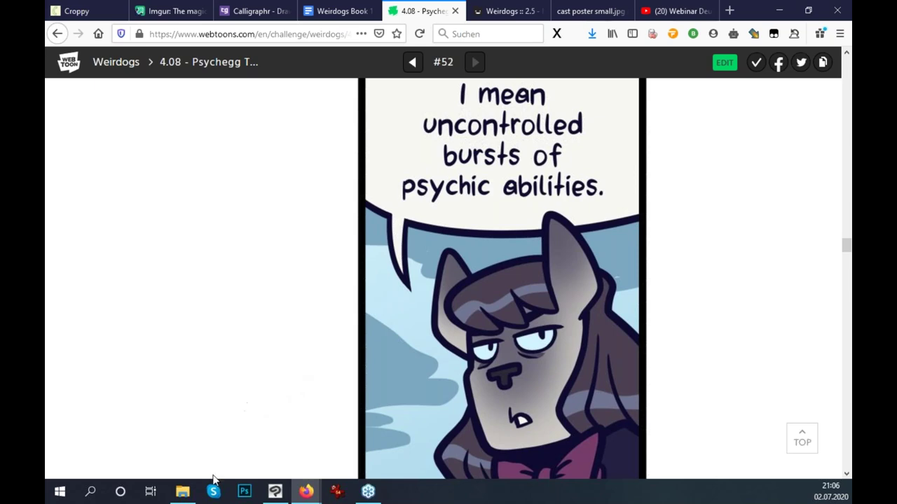
# Navigate Explorer to 01 Weirdogs > 01 The Best Day Ever > 07 - psds, keeping it in front.
pyautogui.click(194, 494)
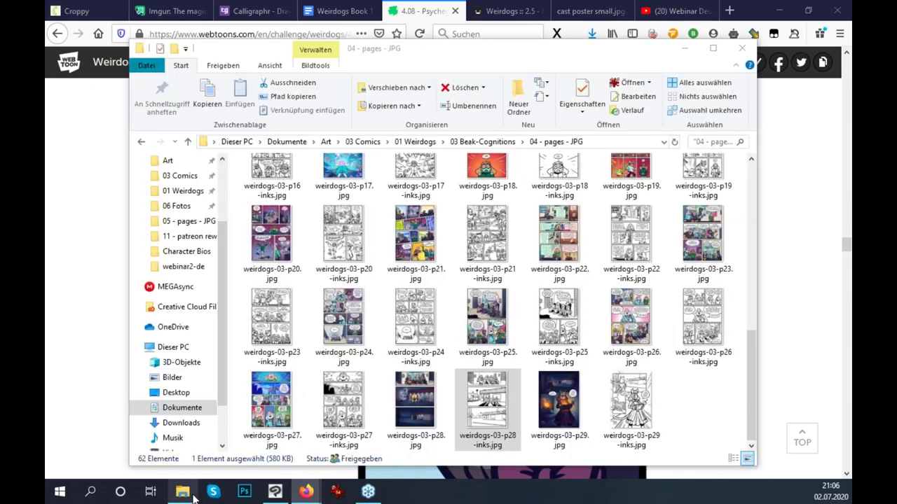
pyautogui.scroll(1, 468, 214)
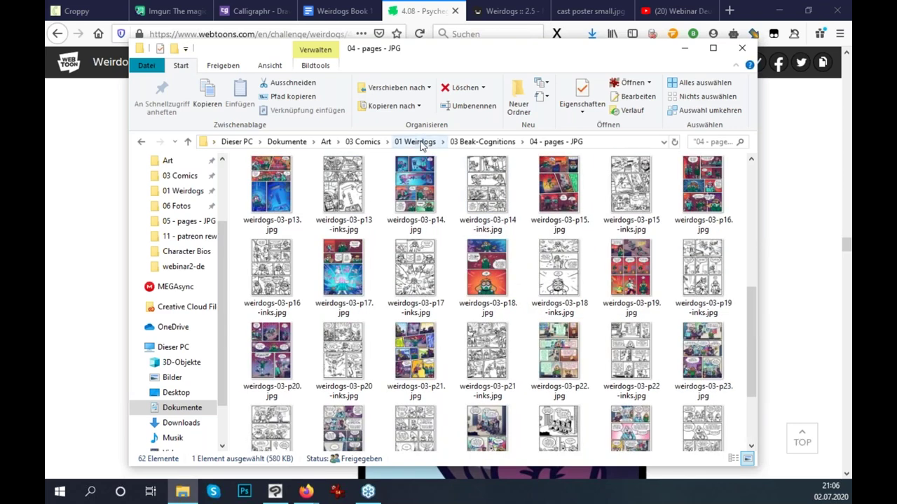
pyautogui.click(415, 141)
pyautogui.doubleClick(297, 196)
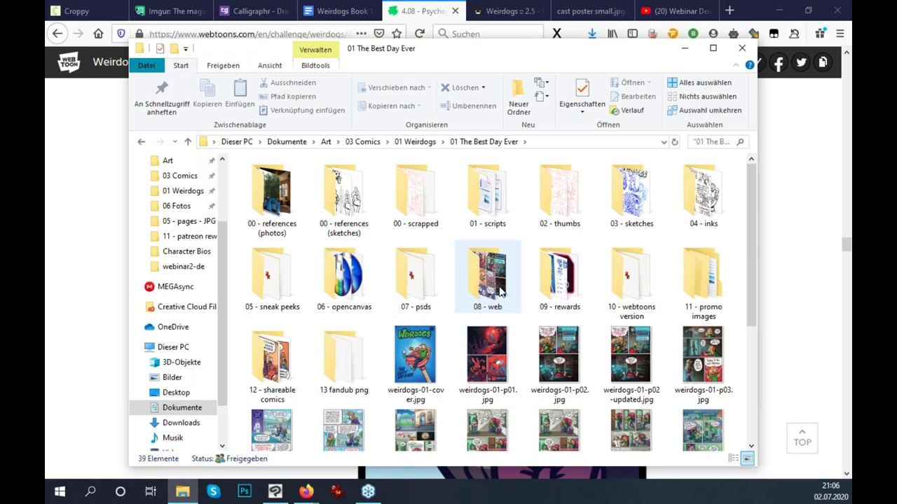
pyautogui.doubleClick(425, 284)
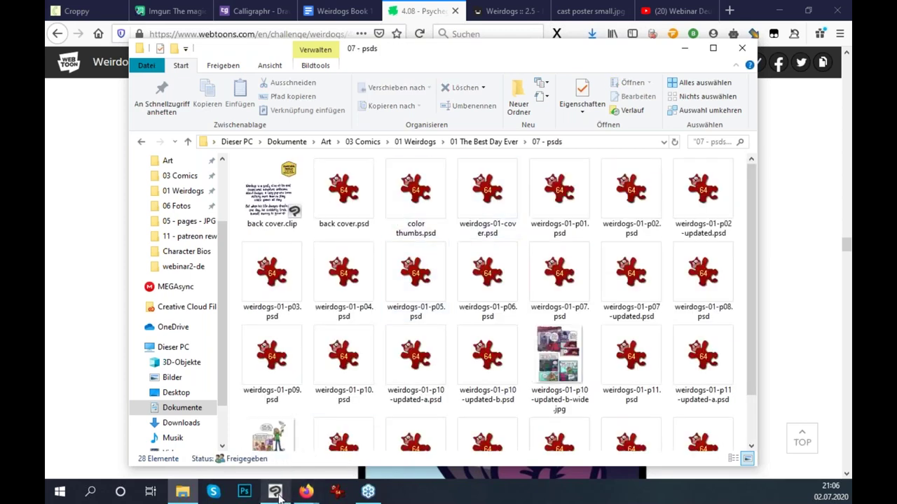
pyautogui.click(189, 493)
pyautogui.click(184, 493)
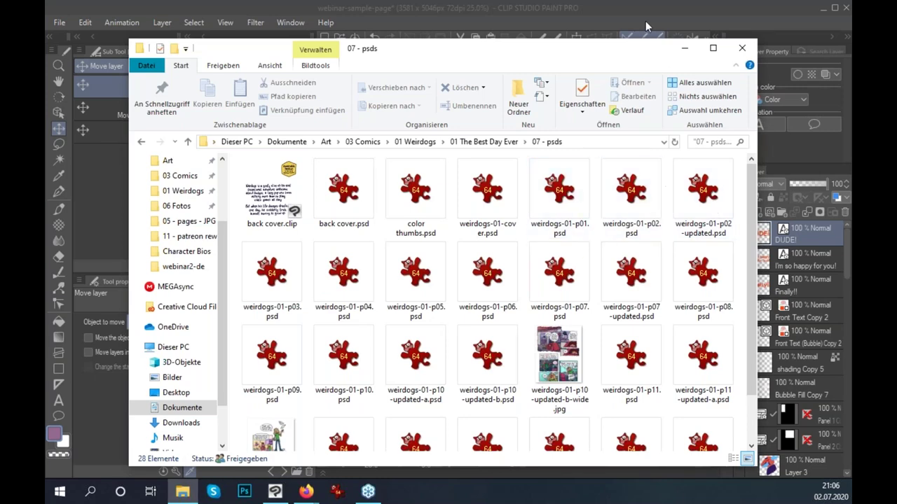
# Open weirdogs-01-p01.psd in Clip Studio Paint and hide its dodger red overlay layer.
pyautogui.moveTo(613, 45); pyautogui.dragTo(406, 49)
pyautogui.moveTo(366, 184)
pyautogui.mouseDown()
pyautogui.moveTo(414, 207)
pyautogui.moveTo(673, 55)
pyautogui.mouseUp()
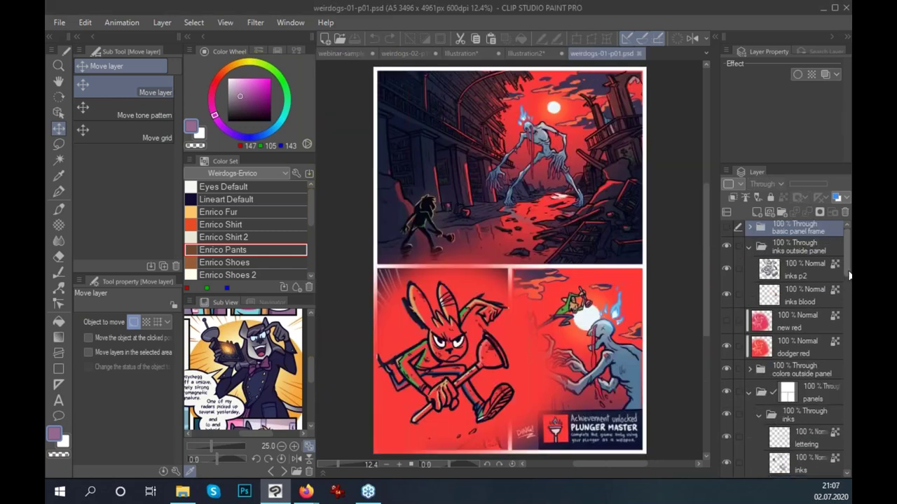
pyautogui.click(731, 352)
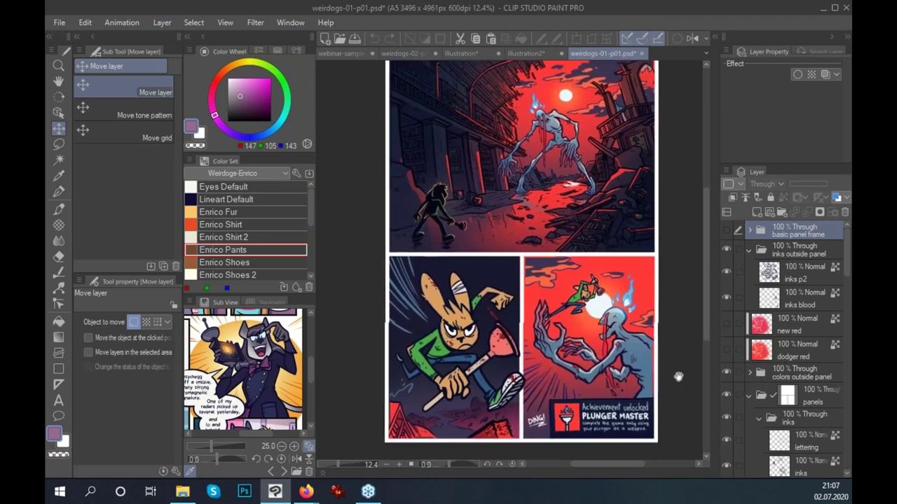
# Select weirdogs-01-p10.psd in the 07 - psds folder and open it in Clip Studio Paint.
pyautogui.click(183, 492)
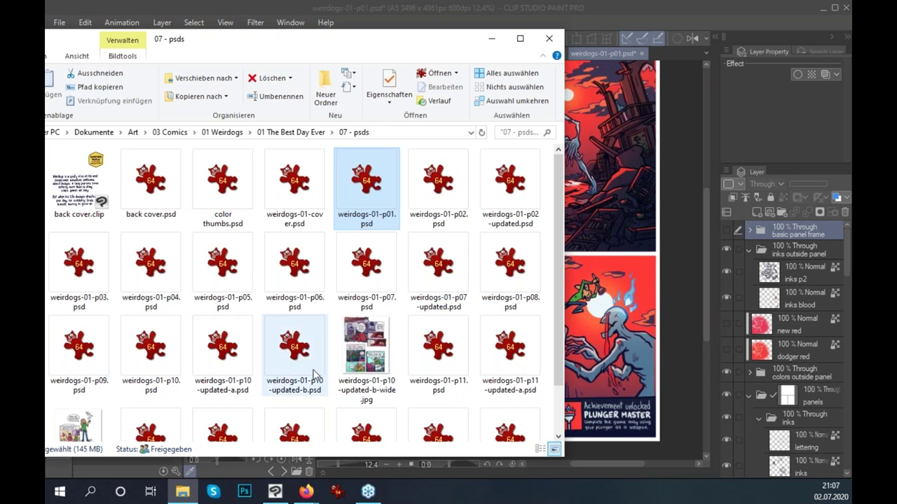
pyautogui.click(308, 361)
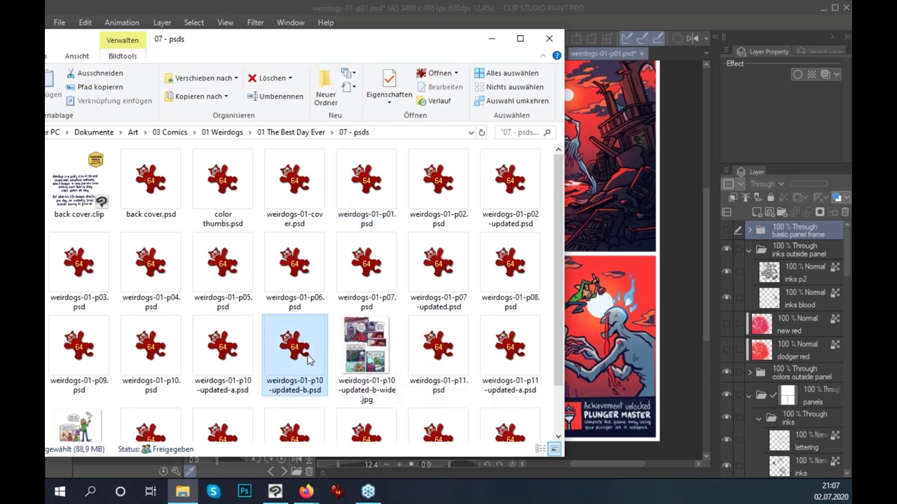
pyautogui.click(166, 357)
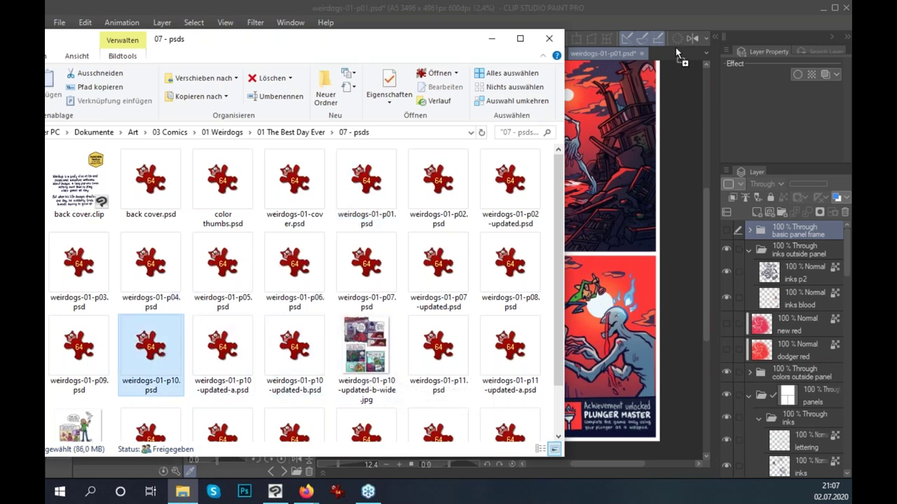
pyautogui.click(669, 7)
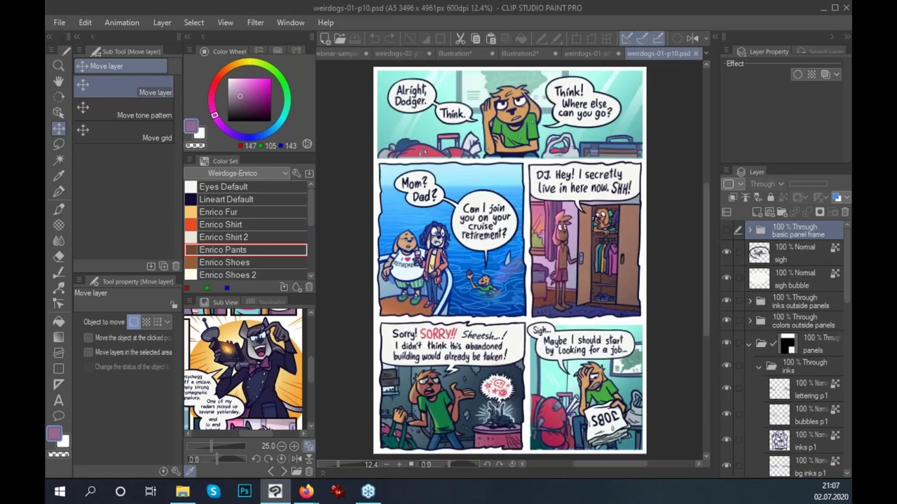
# Hide the lettering p5, lettering p1 and bubbles p1 layers on page p10.
pyautogui.scroll(3, 594, 241)
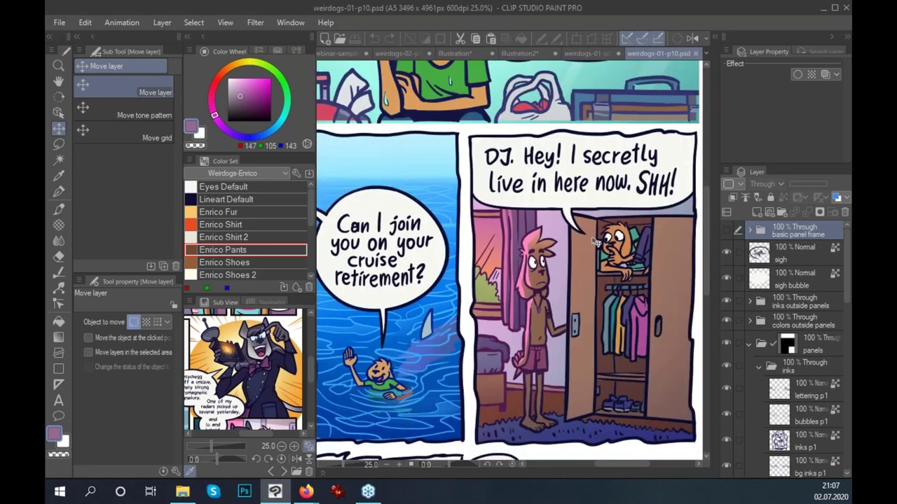
pyautogui.scroll(3, 594, 241)
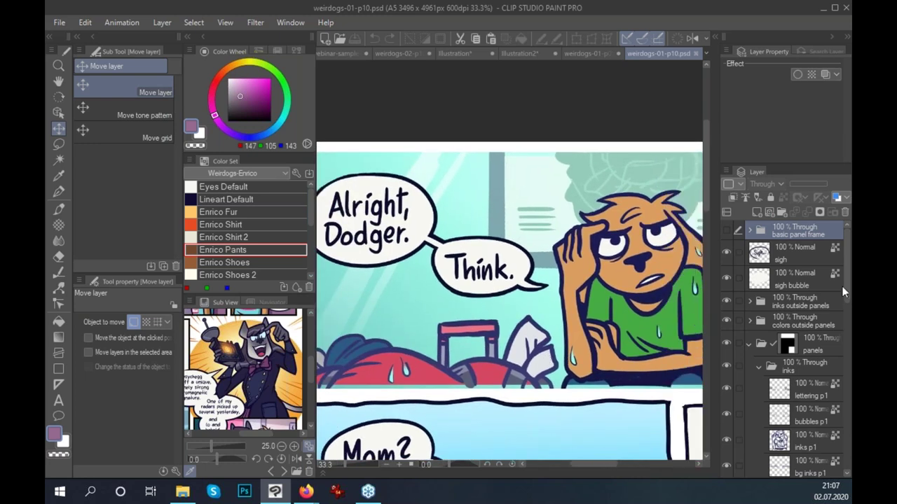
pyautogui.hotkey('ctrl', '-')
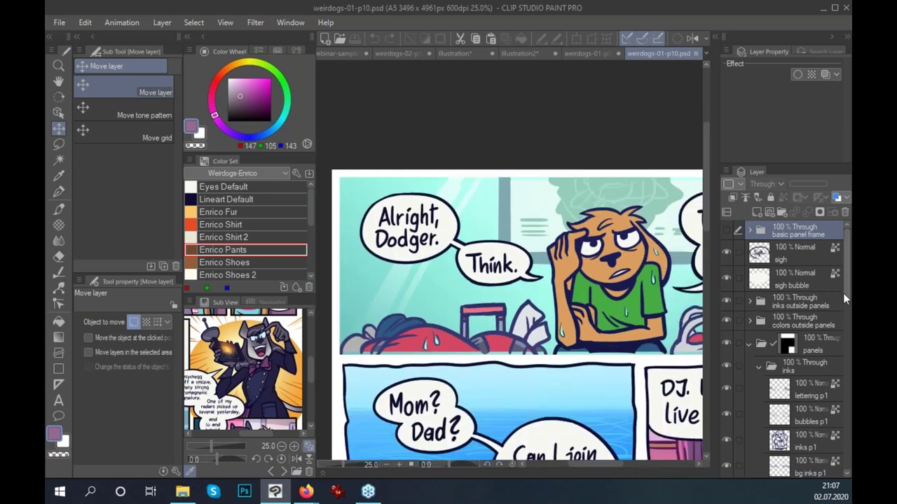
pyautogui.moveTo(843, 287); pyautogui.dragTo(844, 346)
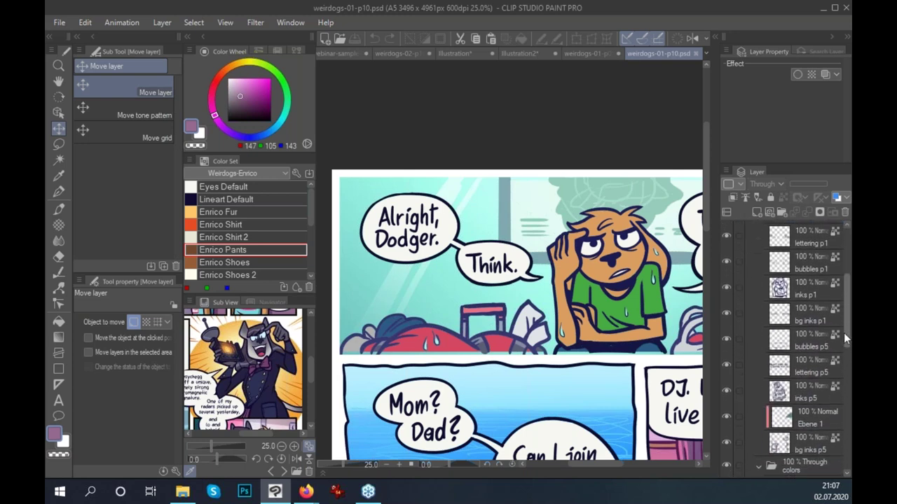
pyautogui.click(727, 327)
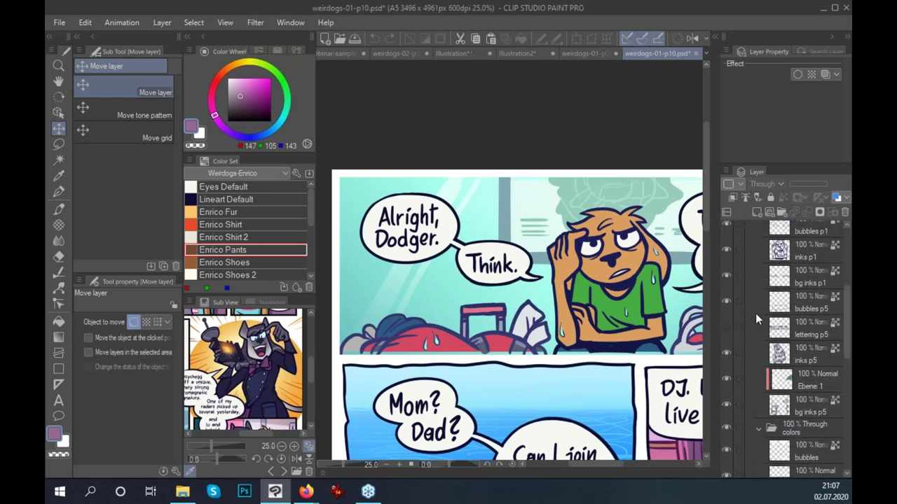
pyautogui.moveTo(844, 354); pyautogui.dragTo(848, 306)
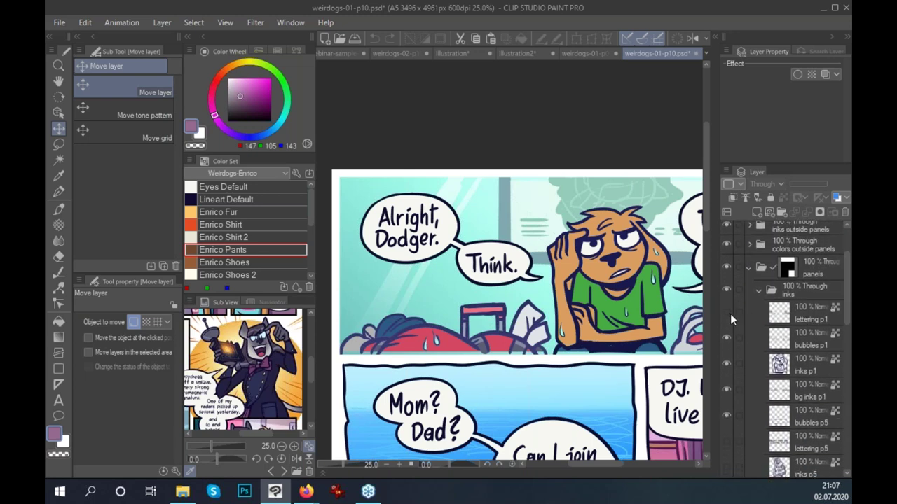
pyautogui.click(727, 314)
pyautogui.click(725, 340)
# Hide the bubbles colour layer and pan across the top panel's artwork.
pyautogui.hotkey('ctrl', '-')
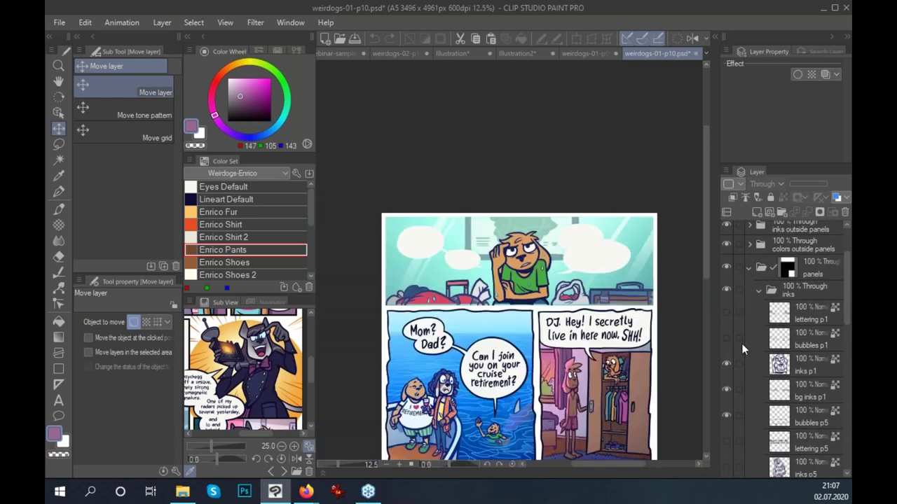
pyautogui.moveTo(728, 341); pyautogui.dragTo(727, 313)
pyautogui.scroll(-3, 806, 360)
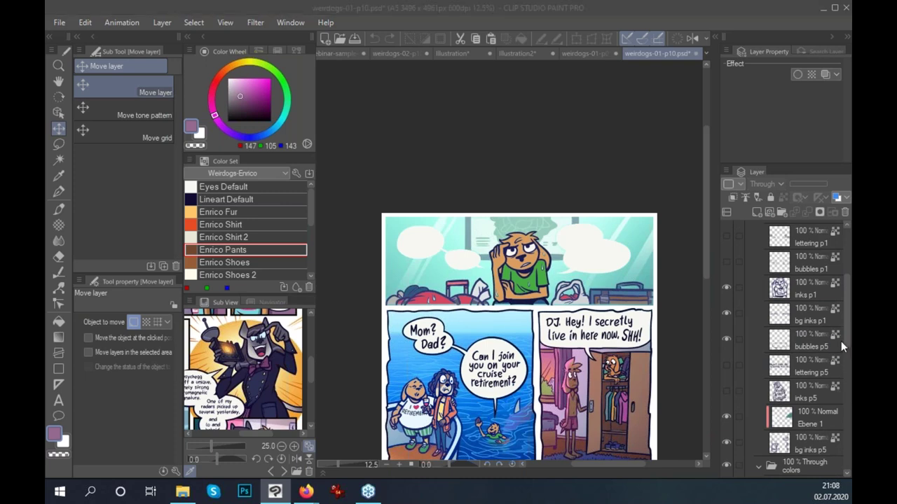
pyautogui.moveTo(848, 344); pyautogui.dragTo(847, 390)
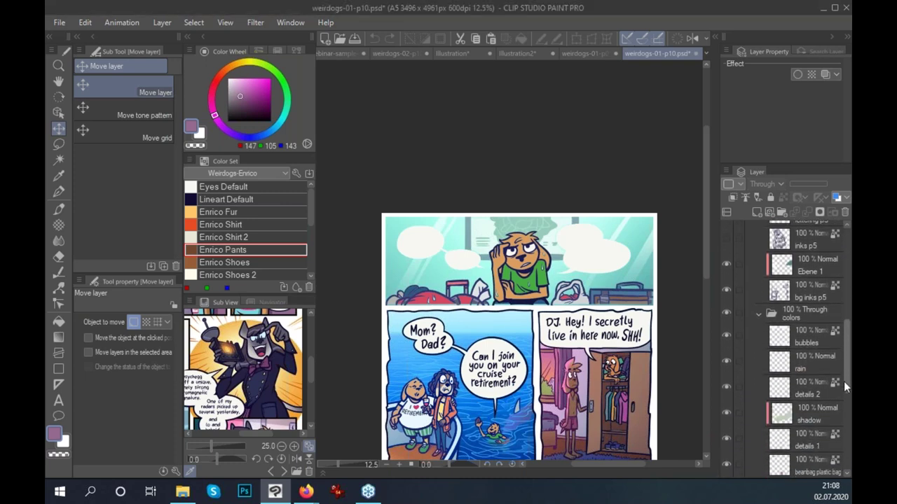
pyautogui.scroll(2, 619, 347)
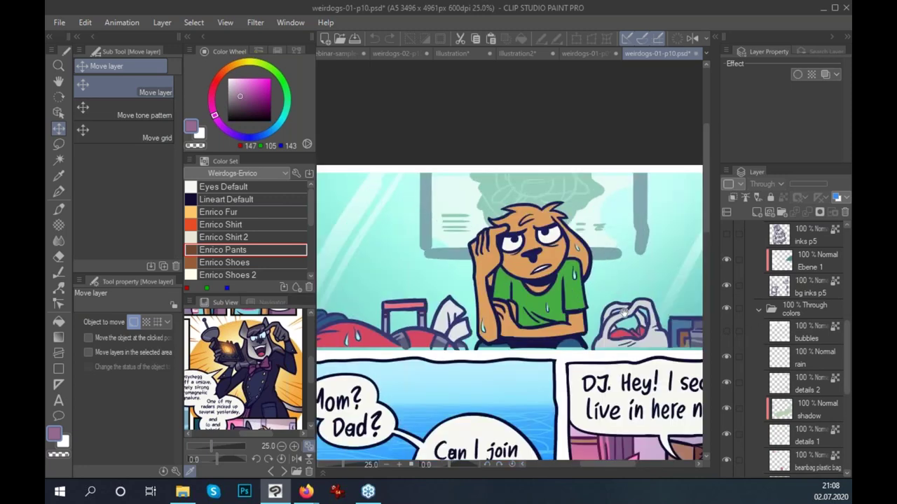
pyautogui.click(725, 332)
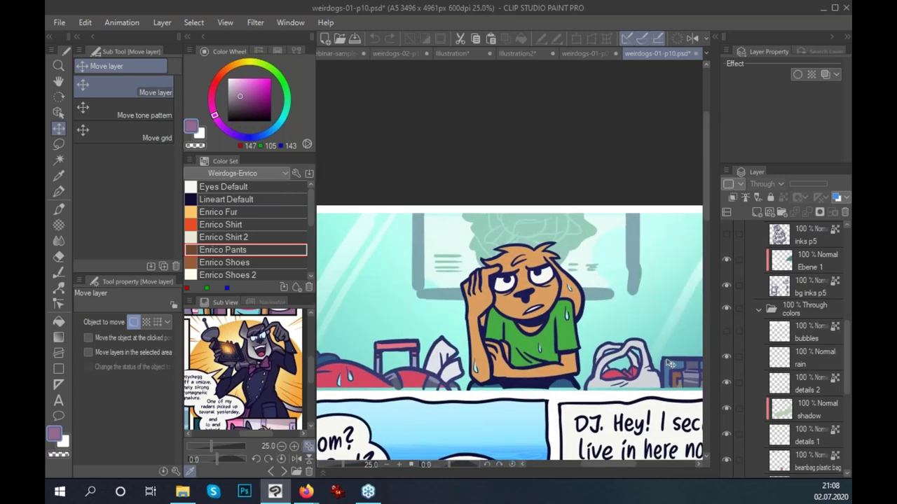
pyautogui.scroll(1, 669, 365)
pyautogui.click(728, 332)
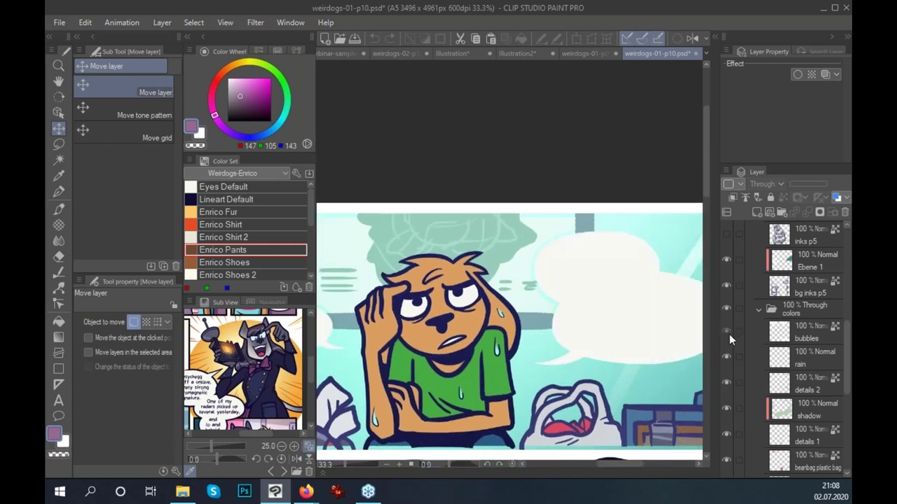
pyautogui.click(729, 330)
pyautogui.moveTo(535, 394); pyautogui.dragTo(613, 373)
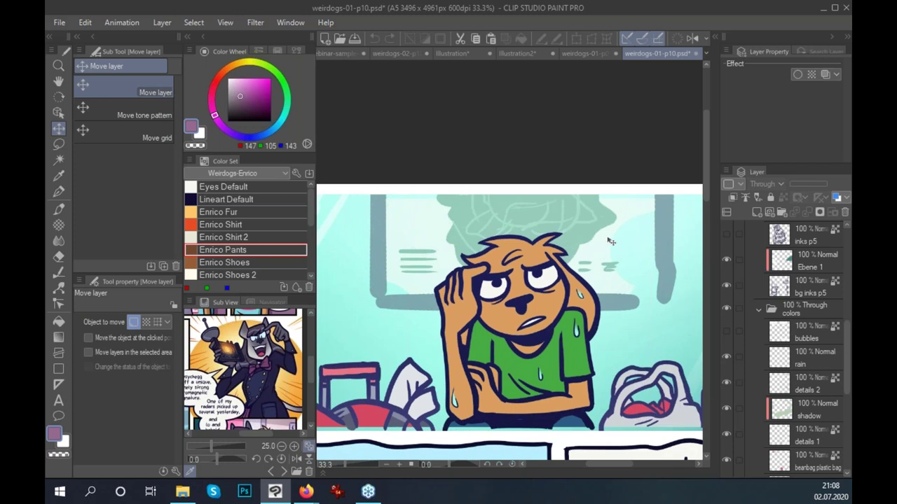
pyautogui.scroll(2, 834, 354)
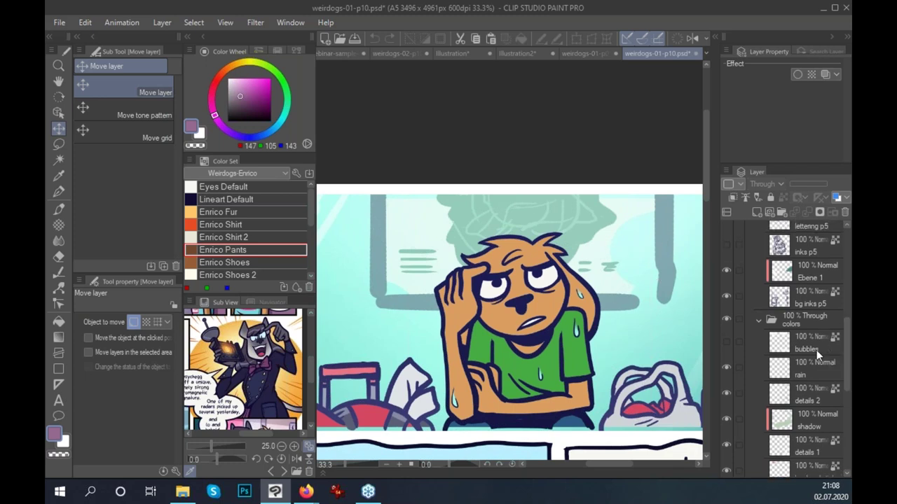
pyautogui.scroll(-1, 676, 360)
pyautogui.moveTo(669, 386); pyautogui.dragTo(659, 389)
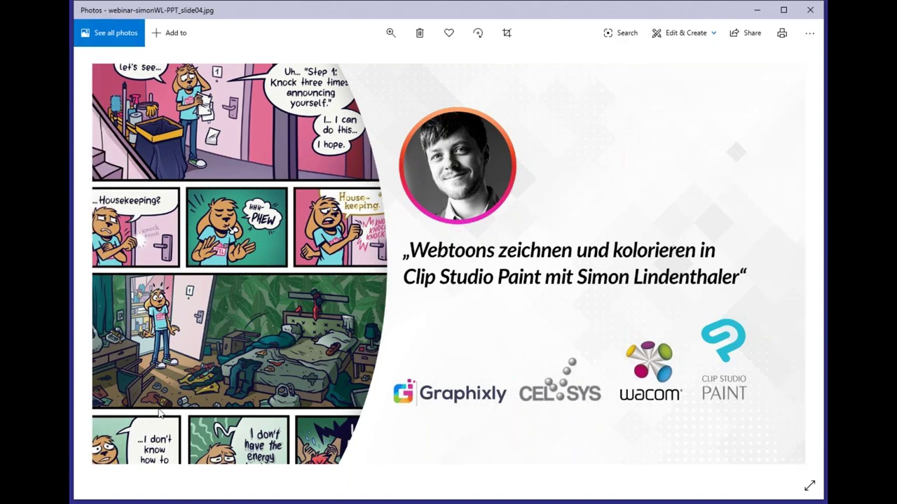
# Advance from slide04 to slide05, the 'Weitere Informationen' credits slide.
pyautogui.press('Right')
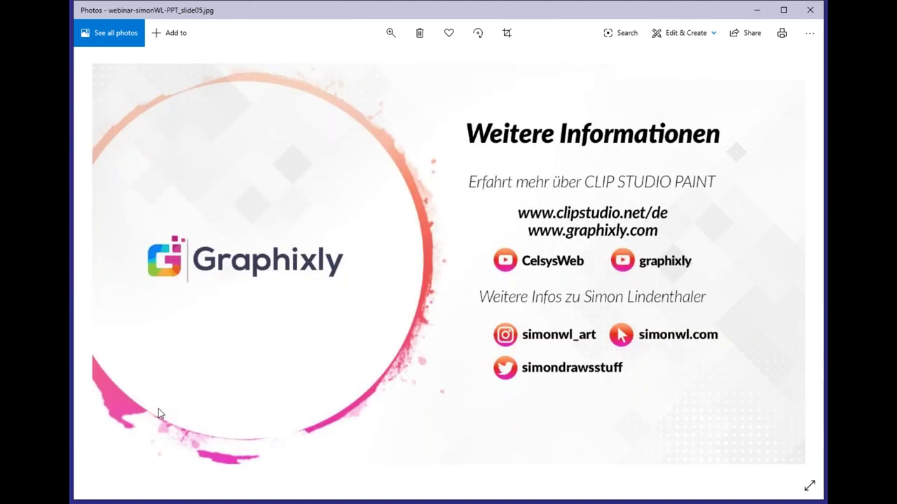